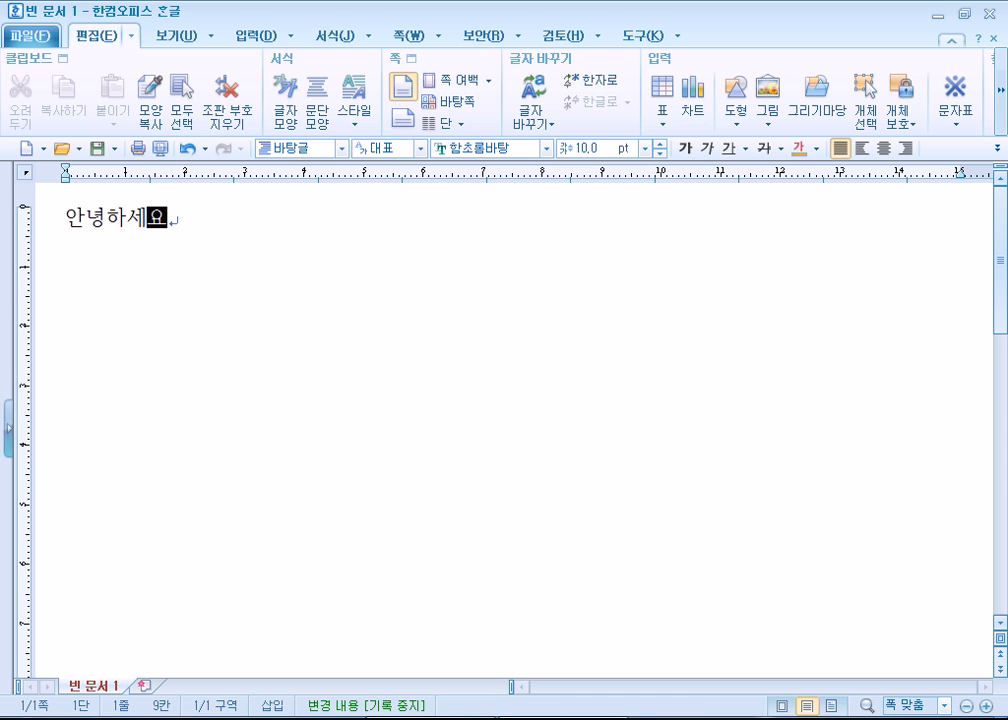
Switch to overwrite mode and start a new empty line below 안녕하세요
{"action": "key", "text": "Home"}
{"action": "key", "text": "Insert"}
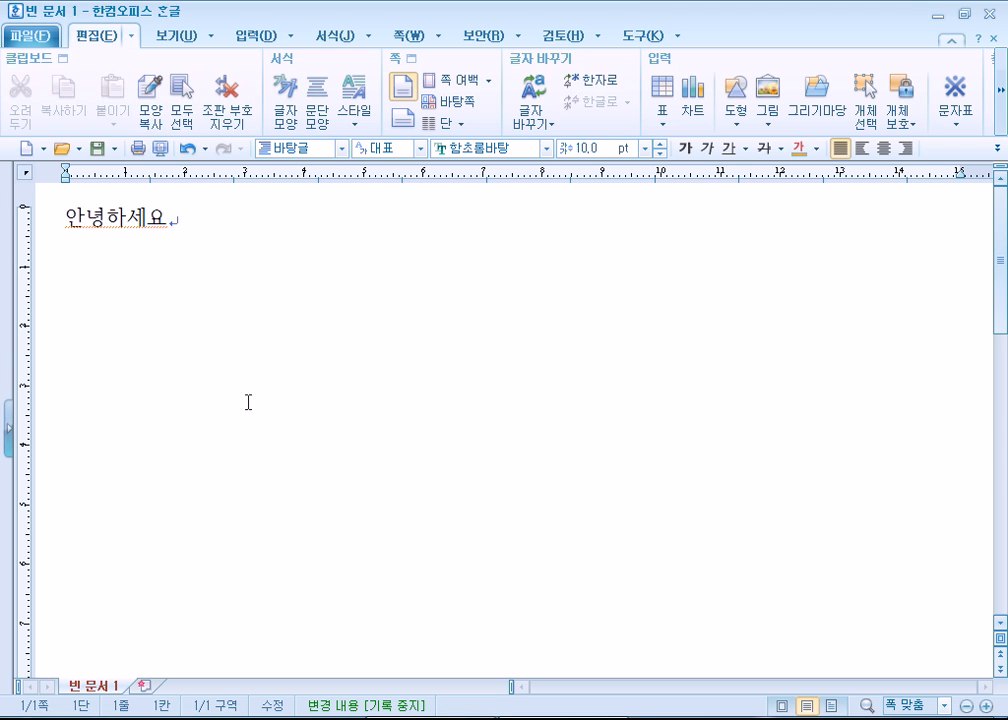
{"action": "double_click", "coordinate": [128, 220]}
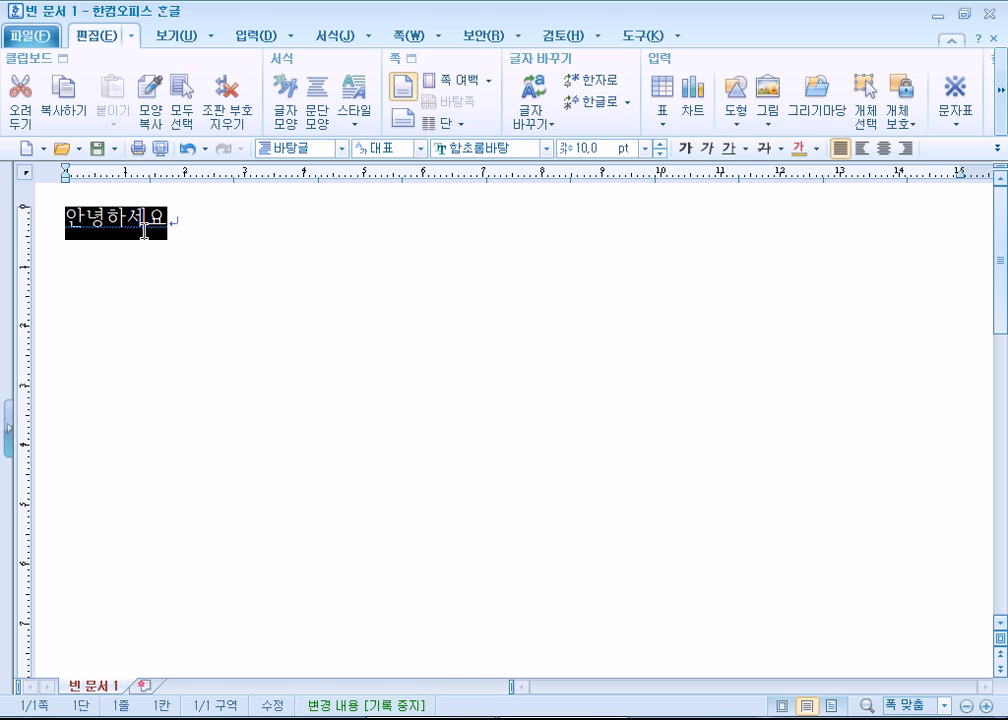
{"action": "left_click", "coordinate": [204, 219]}
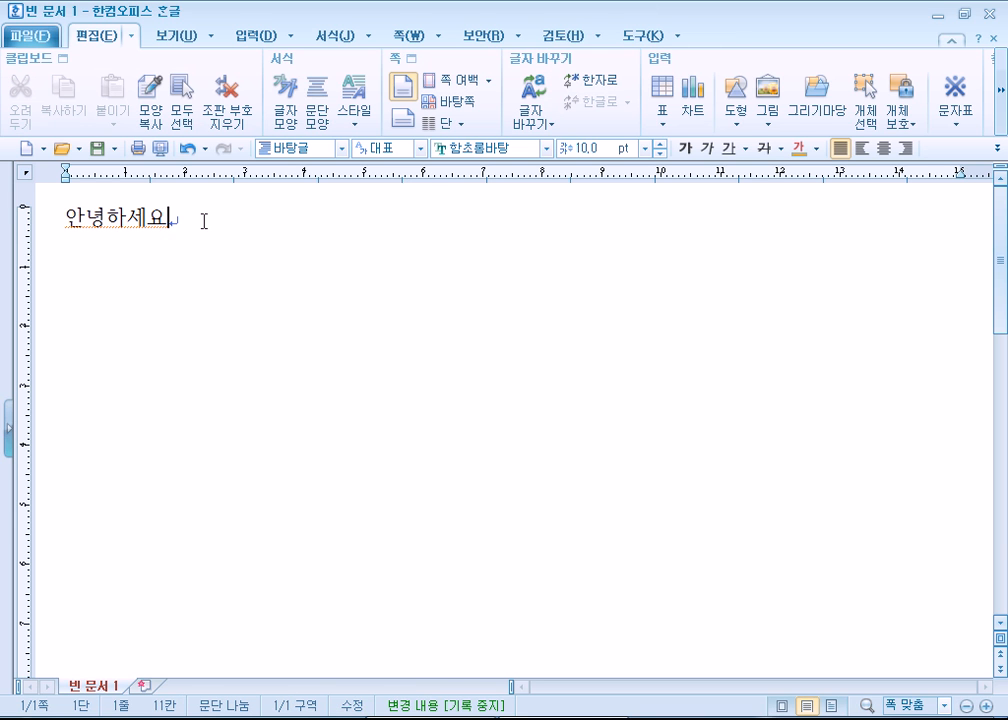
{"action": "key", "text": "Return"}
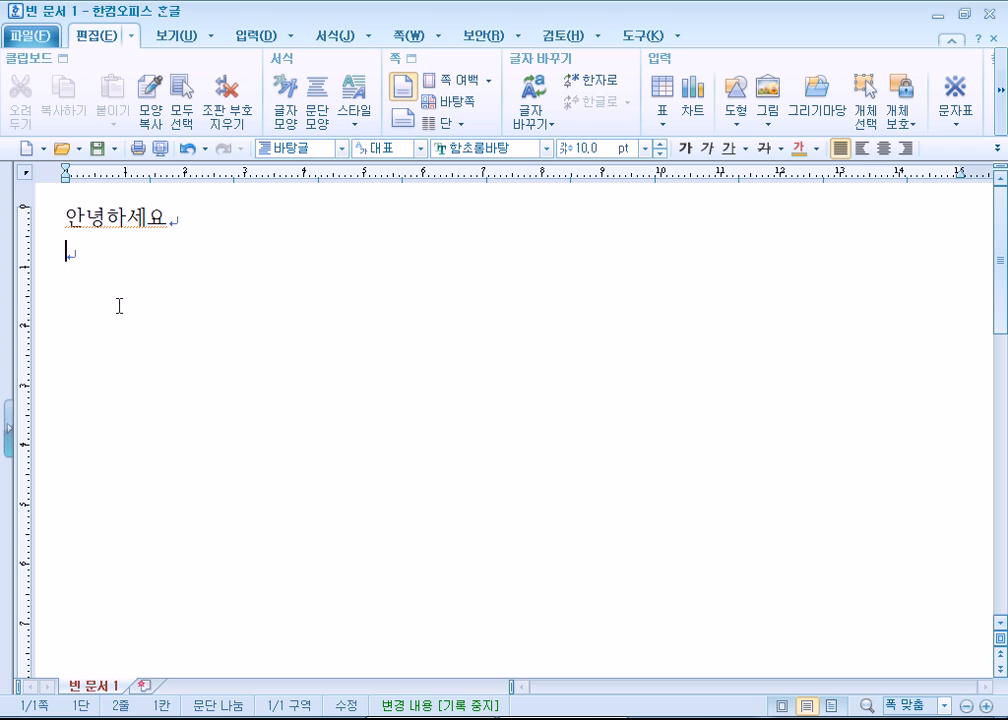
Enlarge the text 안녕하세요 in the first line to 23 pt
{"action": "left_click_drag", "start_coordinate": [66, 217], "coordinate": [174, 221]}
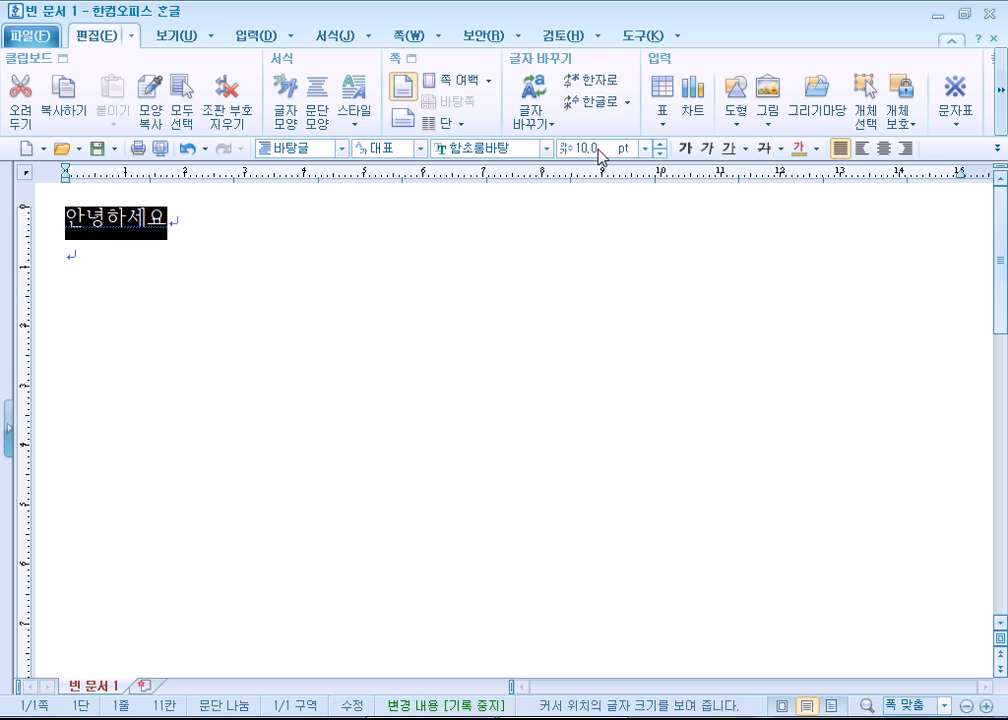
{"action": "left_click", "coordinate": [659, 147]}
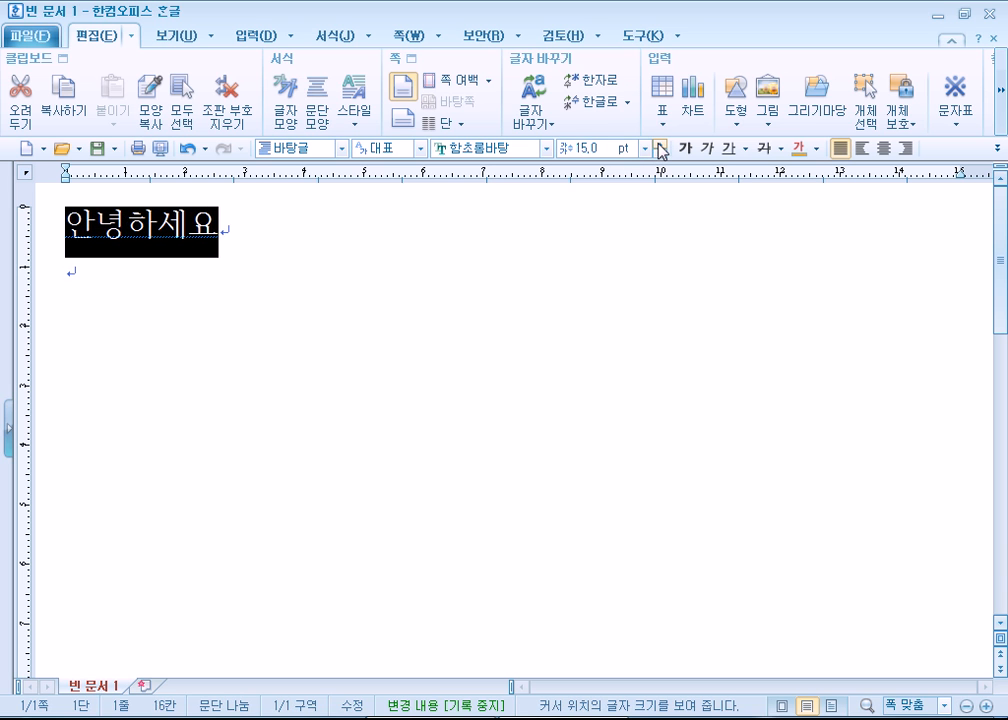
{"action": "left_click", "coordinate": [659, 144]}
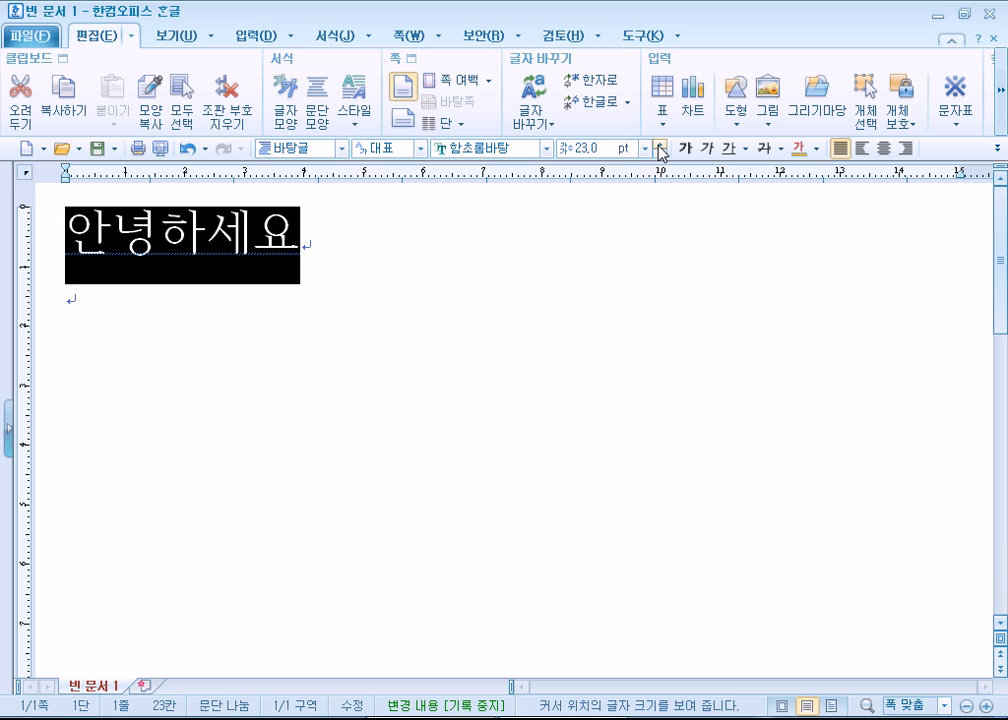
Enter 반갑습니다. on the empty second line
{"action": "left_click", "coordinate": [77, 302]}
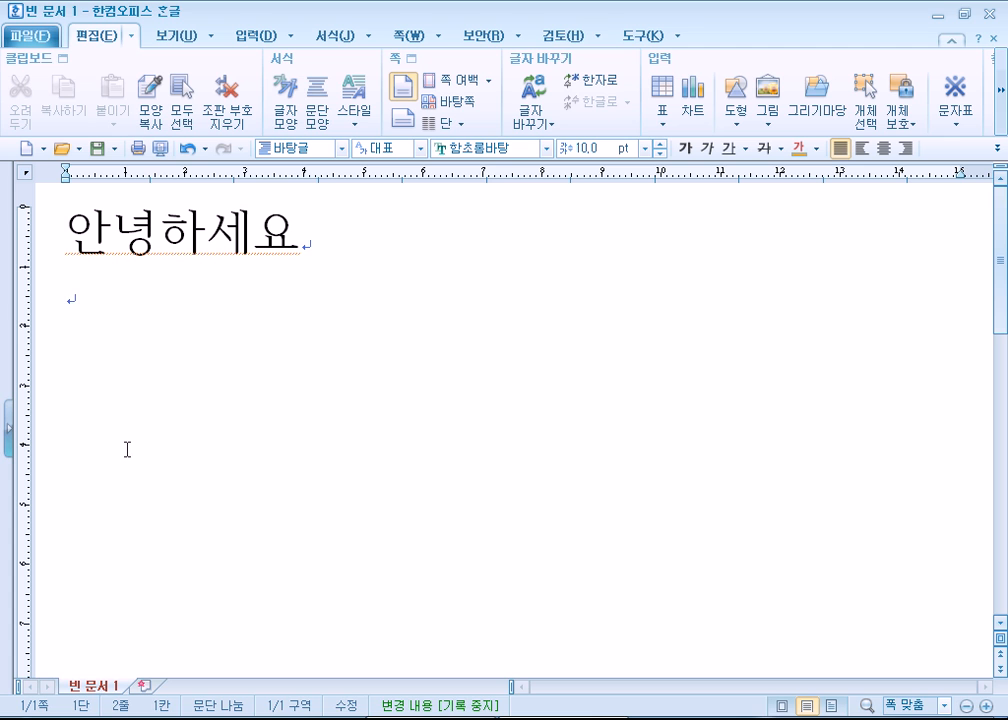
{"action": "type", "text": "반갑습니다"}
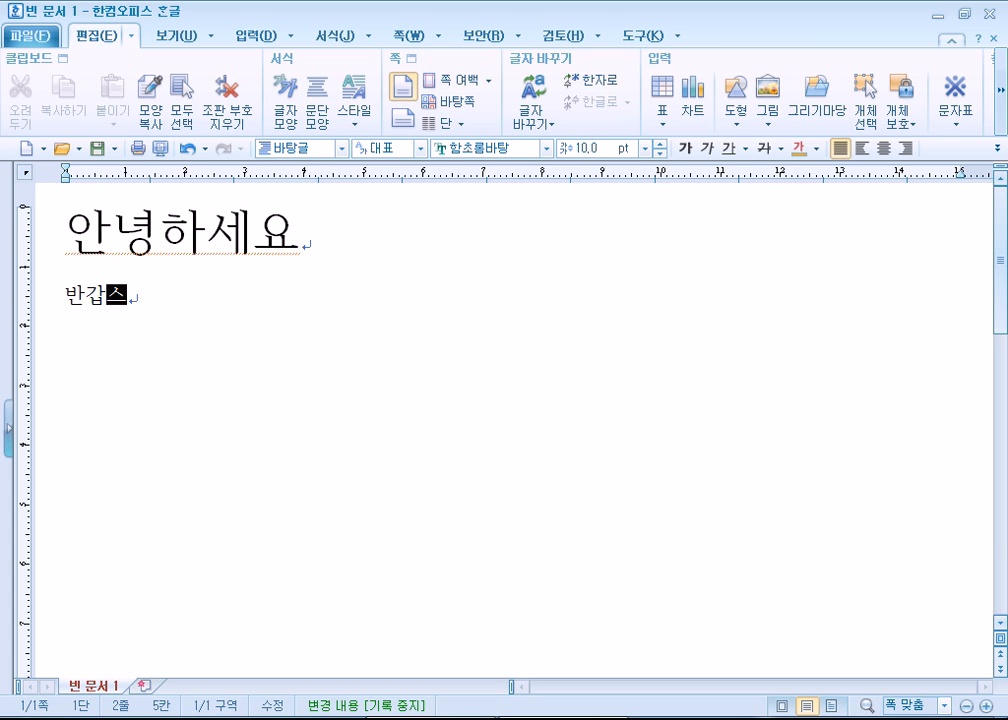
{"action": "type", "text": "."}
Delete the second line with 반갑습니다. so that the document ends after 안녕하세요
{"action": "key", "text": "Up"}
{"action": "key", "text": "End"}
{"action": "key", "text": "Delete"}
{"action": "key", "text": "Delete"}
{"action": "key", "text": "Delete"}
{"action": "key", "text": "Delete"}
{"action": "key", "text": "Delete"}
{"action": "key", "text": "Delete"}
{"action": "key", "text": "Delete"}
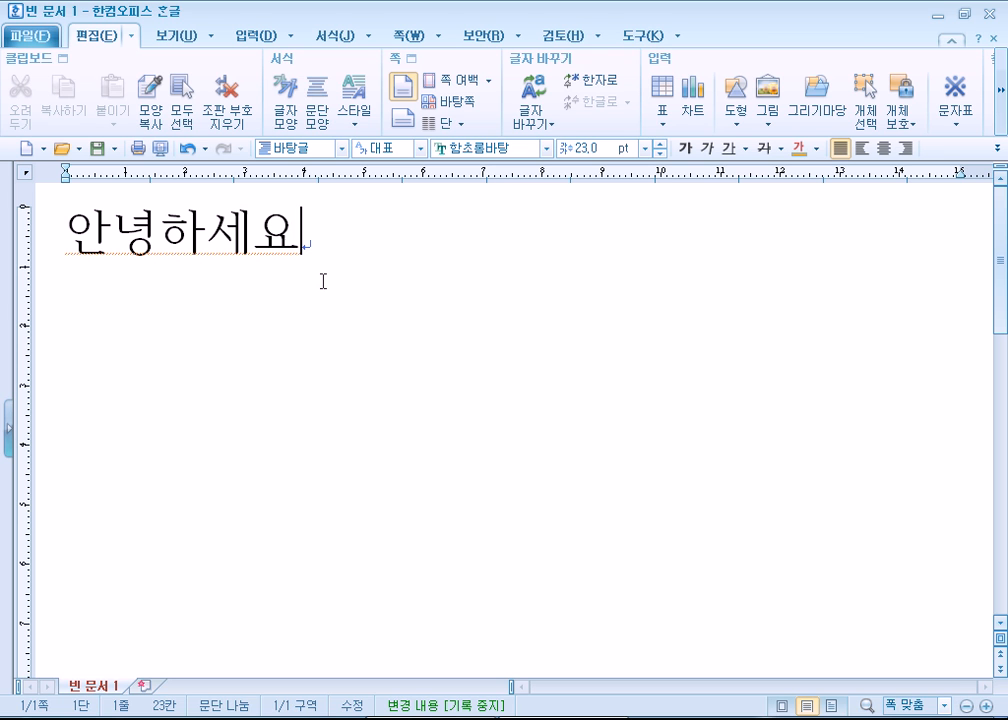
Color the text 안녕하세요 pure red, choosing the color from the extended color palette
{"action": "key", "text": "ctrl+a"}
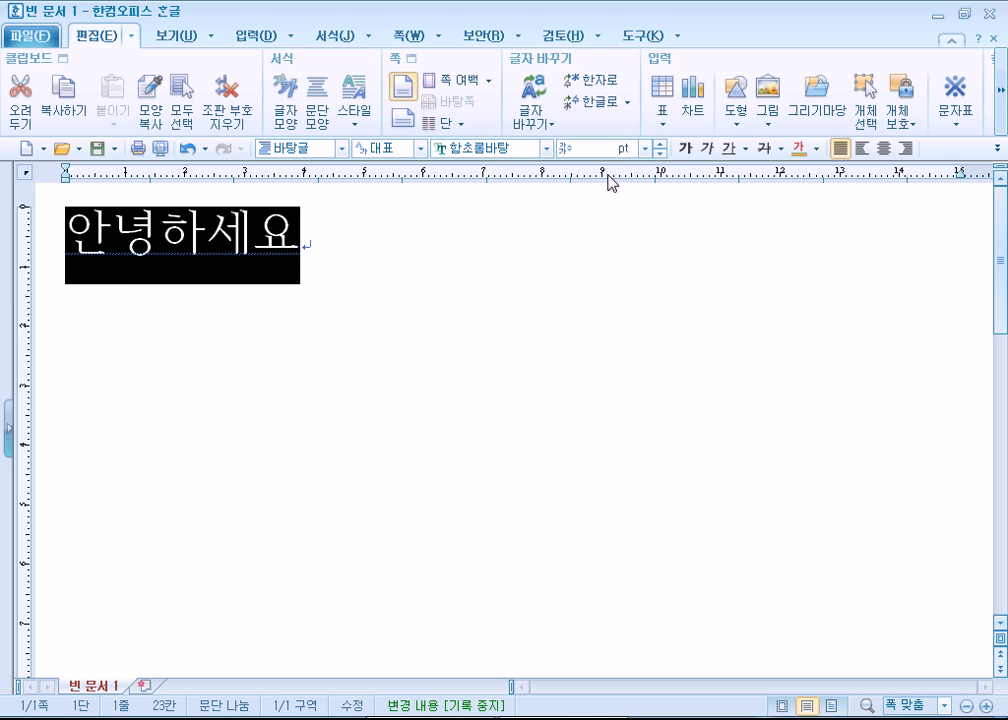
{"action": "left_click", "coordinate": [816, 149]}
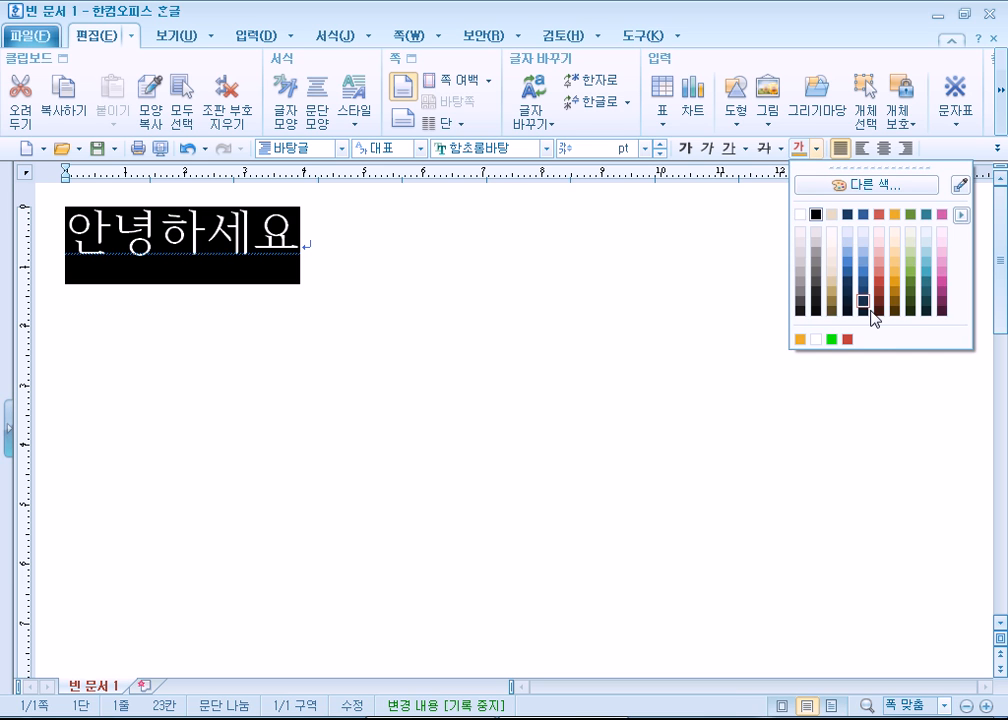
{"action": "left_click", "coordinate": [898, 185]}
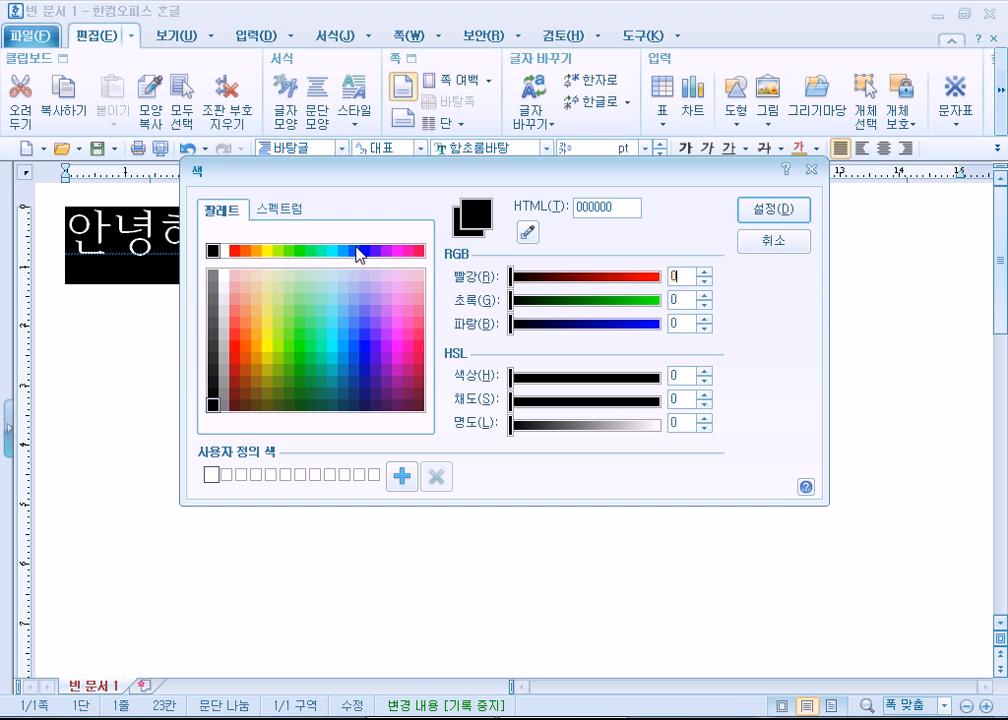
{"action": "left_click", "coordinate": [237, 253]}
{"action": "left_click", "coordinate": [775, 209]}
{"action": "left_click", "coordinate": [522, 241]}
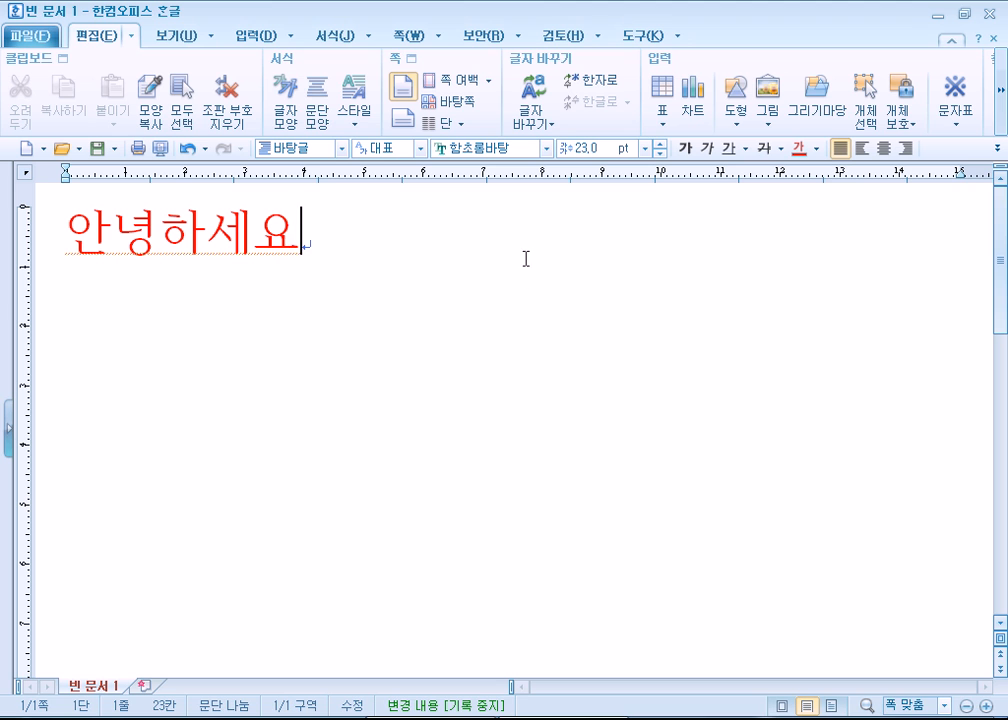
Enter 반갑습 on a new line below 안녕하세요, and remove that line again
{"action": "key", "text": "Return"}
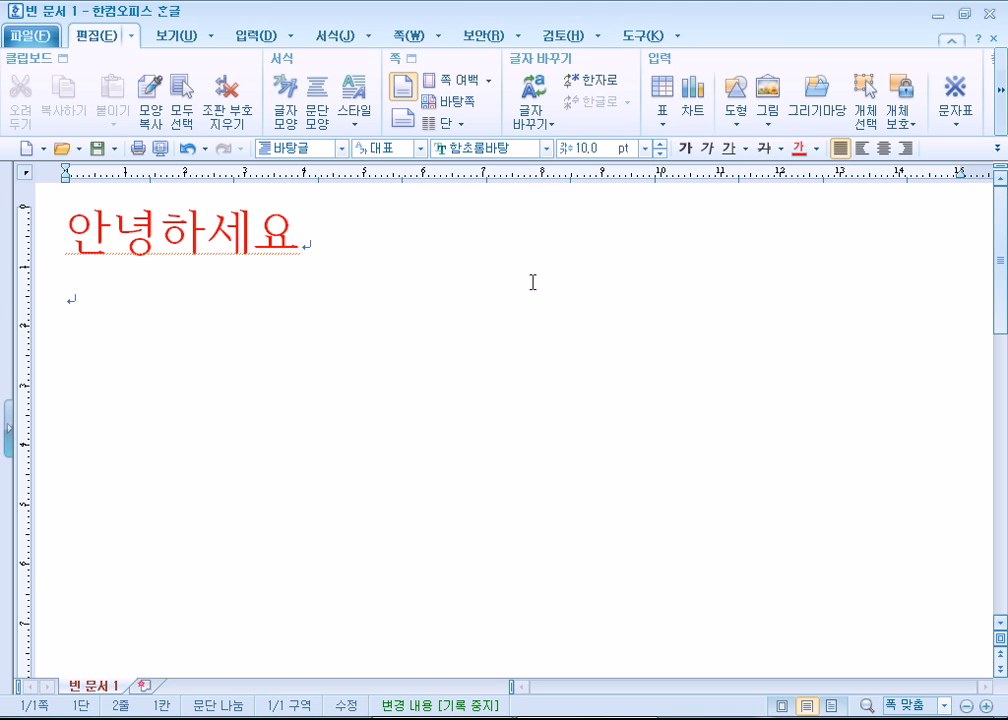
{"action": "type", "text": "반갑습"}
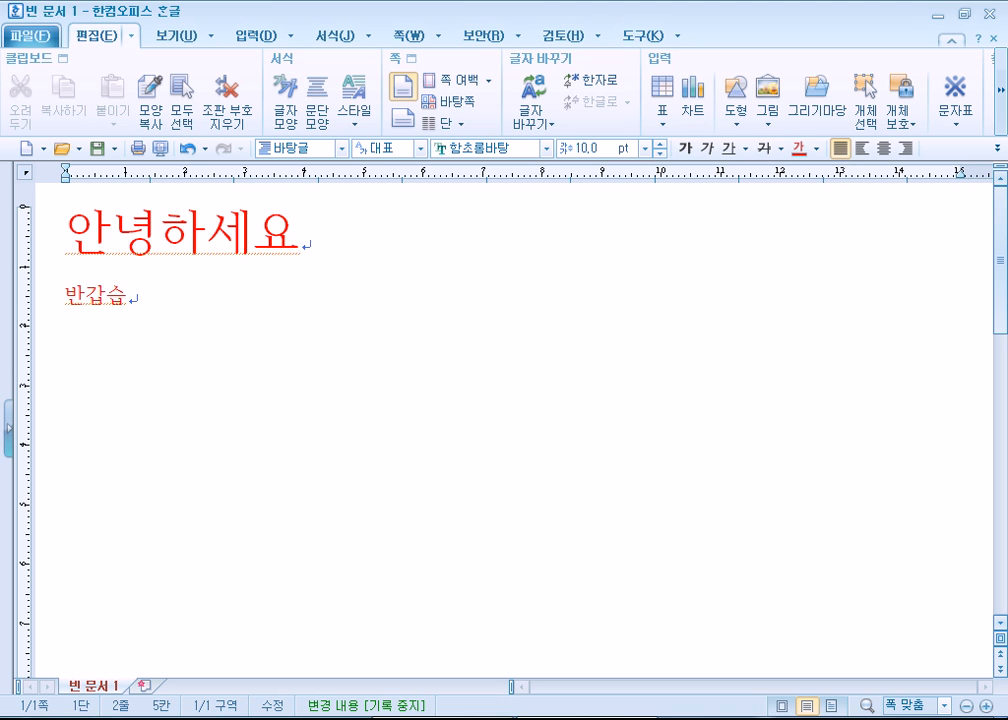
{"action": "left_click", "coordinate": [531, 281]}
{"action": "key", "text": "Delete"}
{"action": "key", "text": "Delete"}
{"action": "key", "text": "Delete"}
{"action": "key", "text": "Delete"}
Set the font size of the whole 안녕하세요 line to 24 pt
{"action": "key", "text": "Home"}
{"action": "key", "text": "shift+End"}
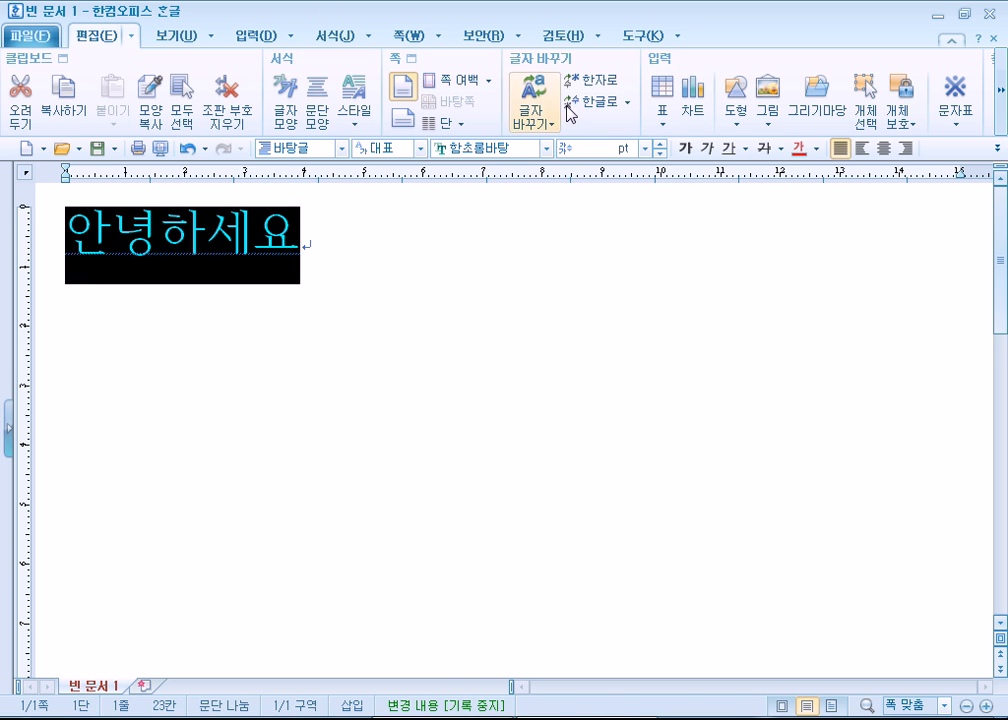
{"action": "left_click", "coordinate": [645, 148]}
{"action": "left_click", "coordinate": [605, 318]}
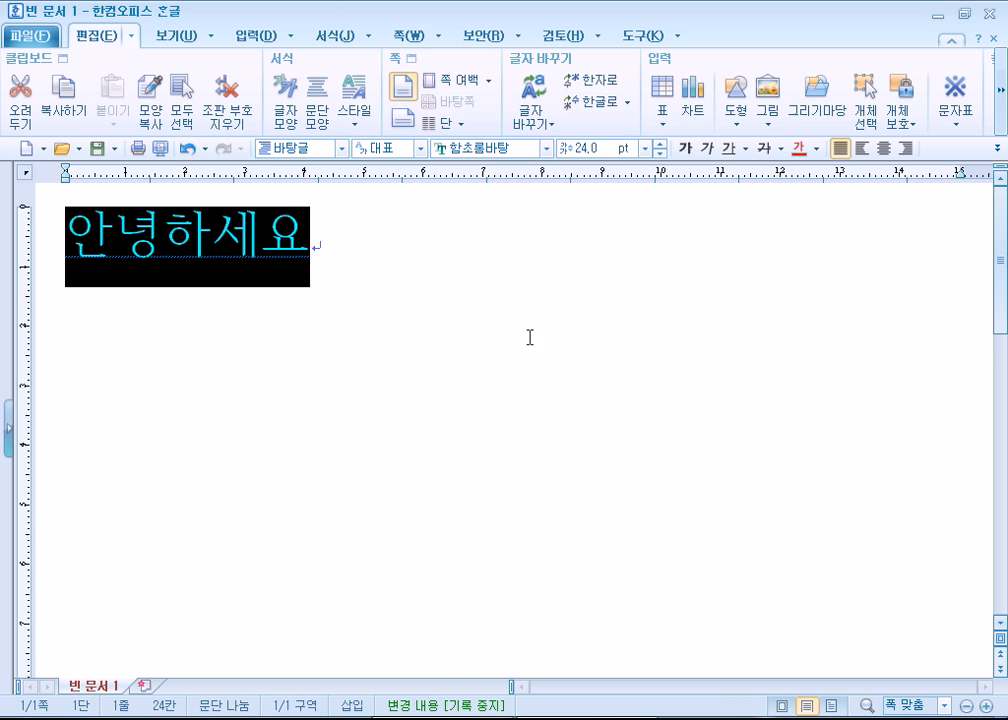
Add a second line reading 반갑습니다. directly below 안녕하세요
{"action": "left_click", "coordinate": [322, 249]}
{"action": "key", "text": "Return"}
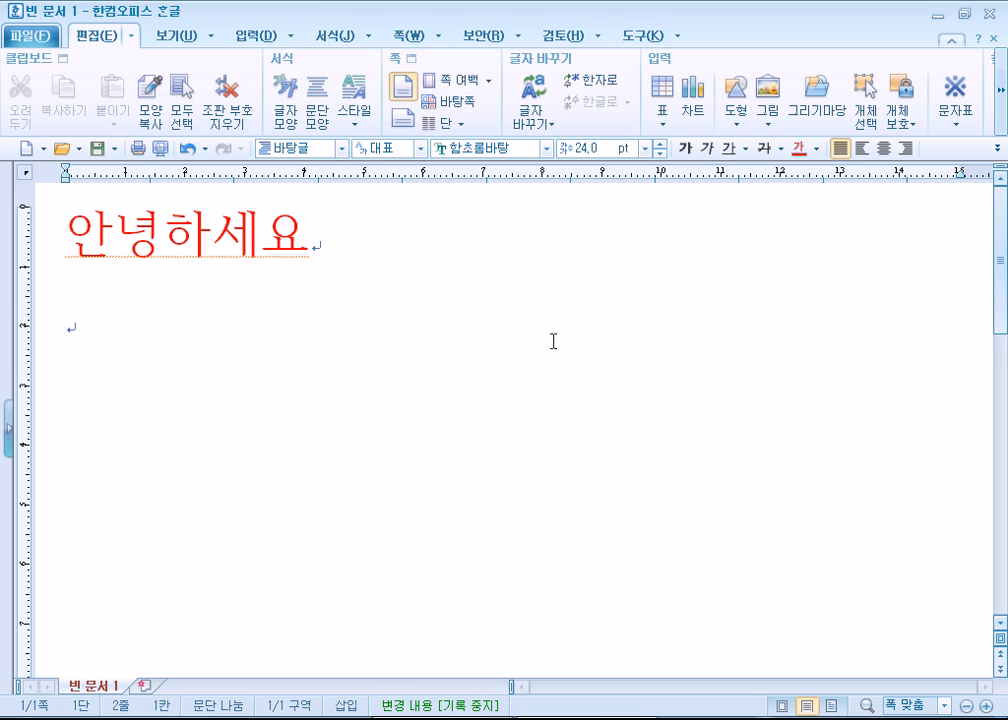
{"action": "type", "text": "반갑"}
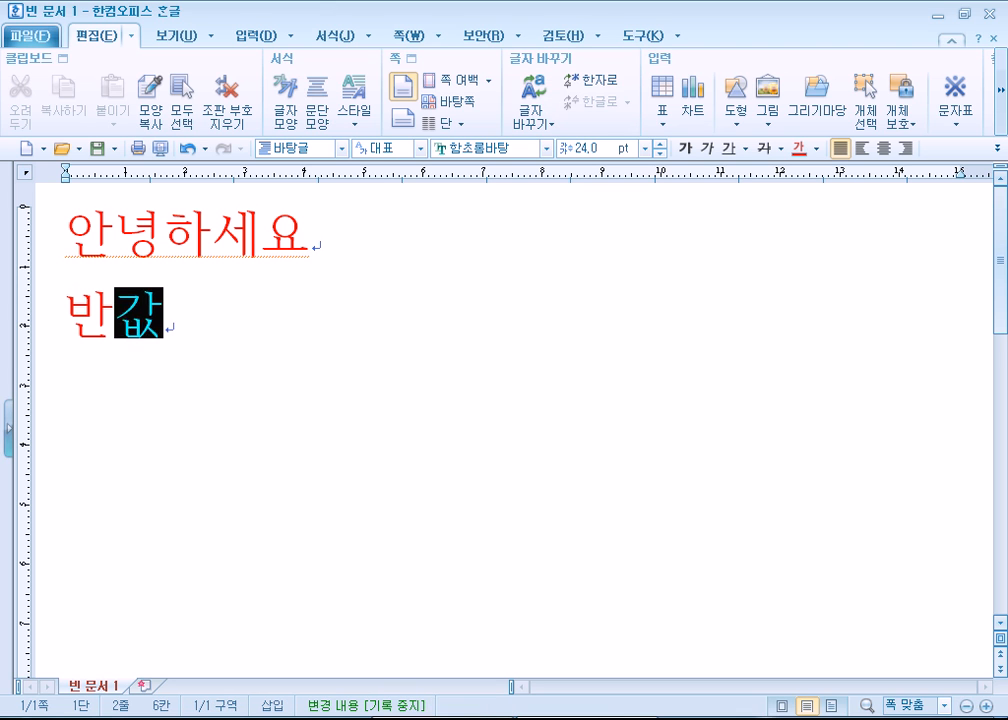
{"action": "type", "text": "습니다."}
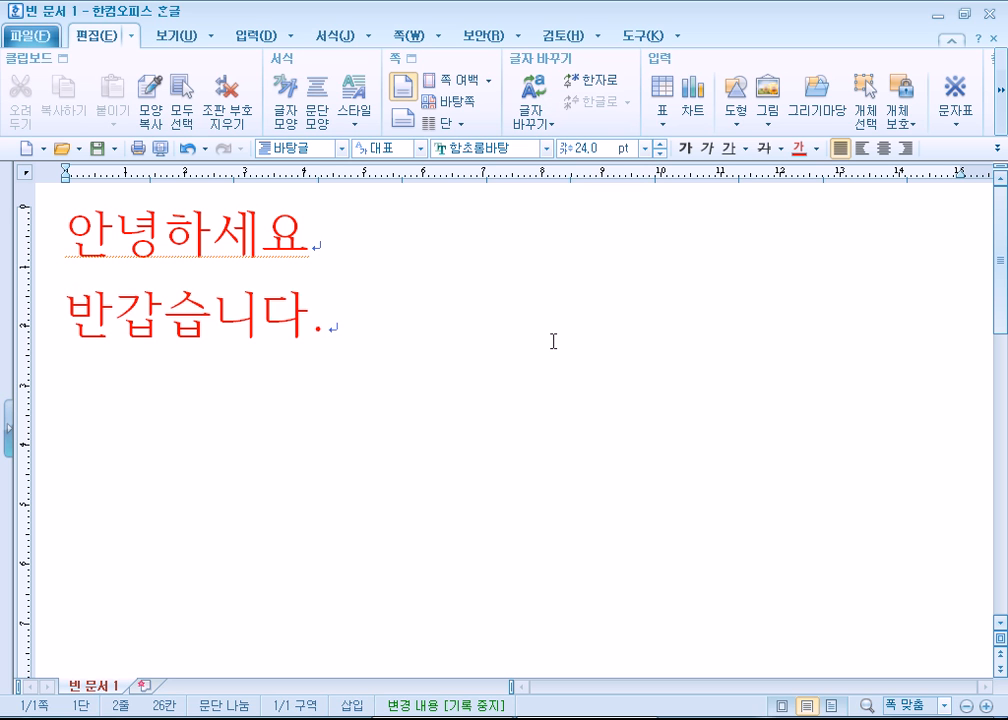
Add six filler lines below 반갑습니다.: sdgdfg, dfg, dfg, fg, g and fg
{"action": "key", "text": "Return"}
{"action": "type", "text": "sdgdfg"}
{"action": "key", "text": "Return"}
{"action": "type", "text": "dfg"}
{"action": "key", "text": "Return"}
{"action": "type", "text": "dfg"}
{"action": "key", "text": "Return"}
{"action": "type", "text": "fg g fg"}
Reset the text of the entire document to the default 10 pt black 바탕글 formatting
{"action": "key", "text": "ctrl+a"}
{"action": "key", "text": "ctrl+z"}
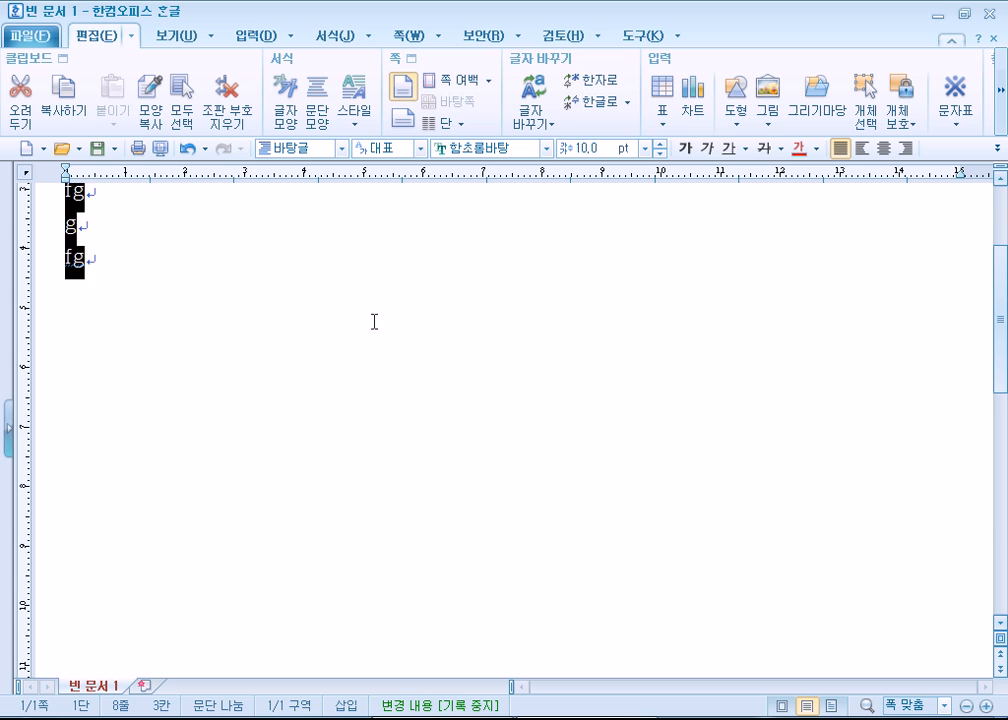
{"action": "left_click", "coordinate": [163, 281]}
{"action": "scroll", "coordinate": [146, 280], "scroll_direction": "up", "scroll_amount": 2}
Delete all lines from 반갑습니다. to the last fg, leaving an empty line below 안녕하세요
{"action": "left_click_drag", "start_coordinate": [181, 227], "coordinate": [234, 468]}
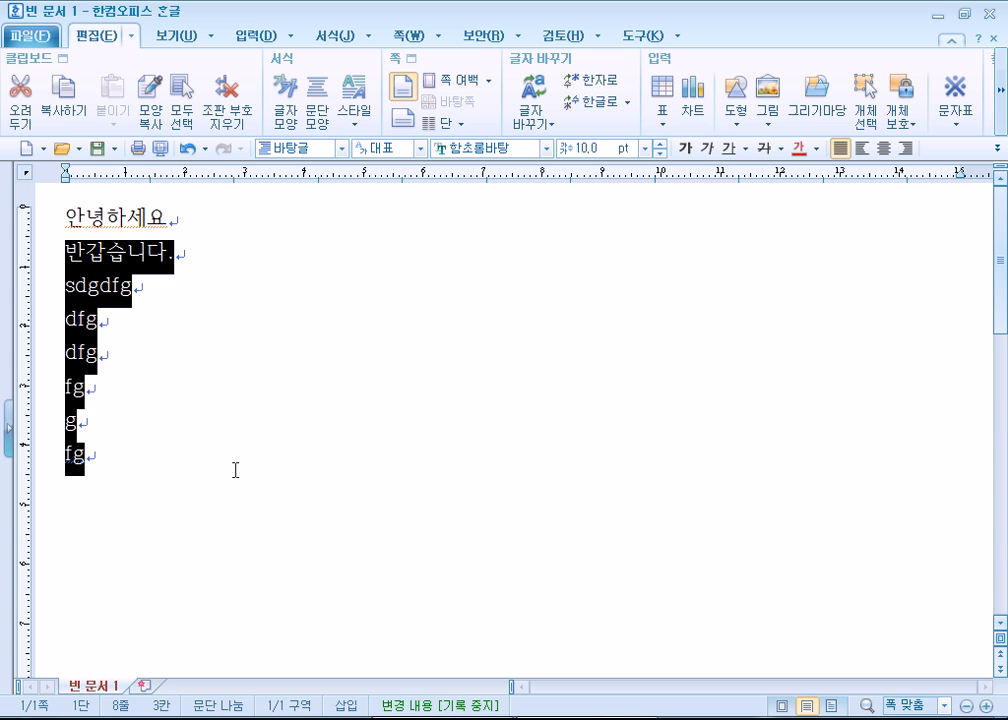
{"action": "key", "text": "Delete"}
{"action": "key", "text": "Return"}
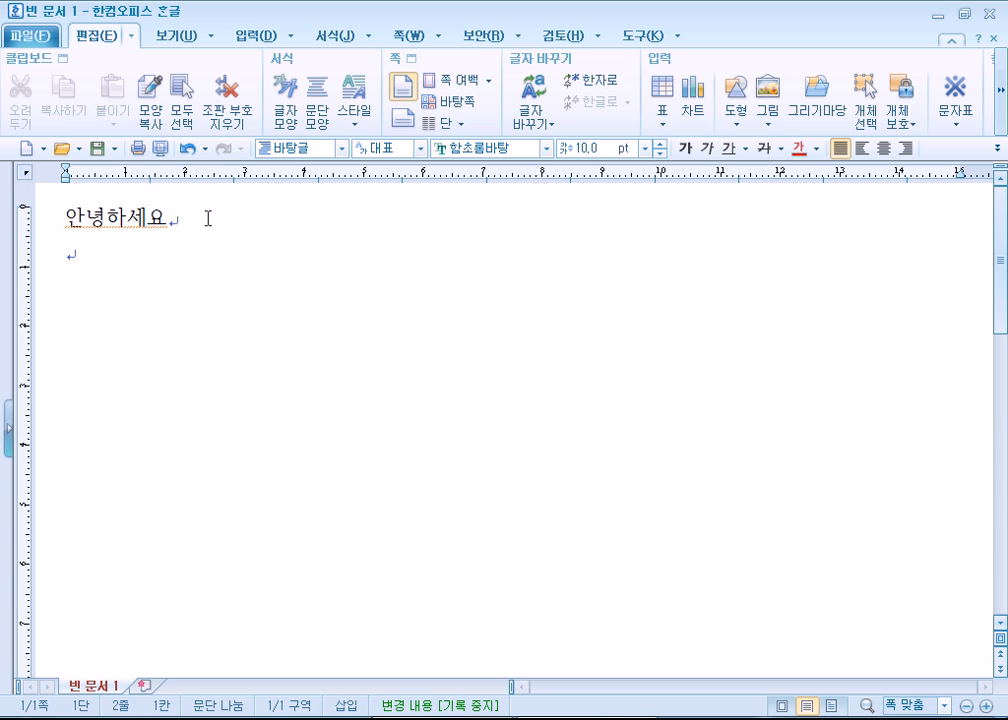
{"action": "key", "text": "Return"}
{"action": "key", "text": "Return"}
{"action": "key", "text": "Return"}
{"action": "left_click_drag", "start_coordinate": [60, 217], "coordinate": [187, 231]}
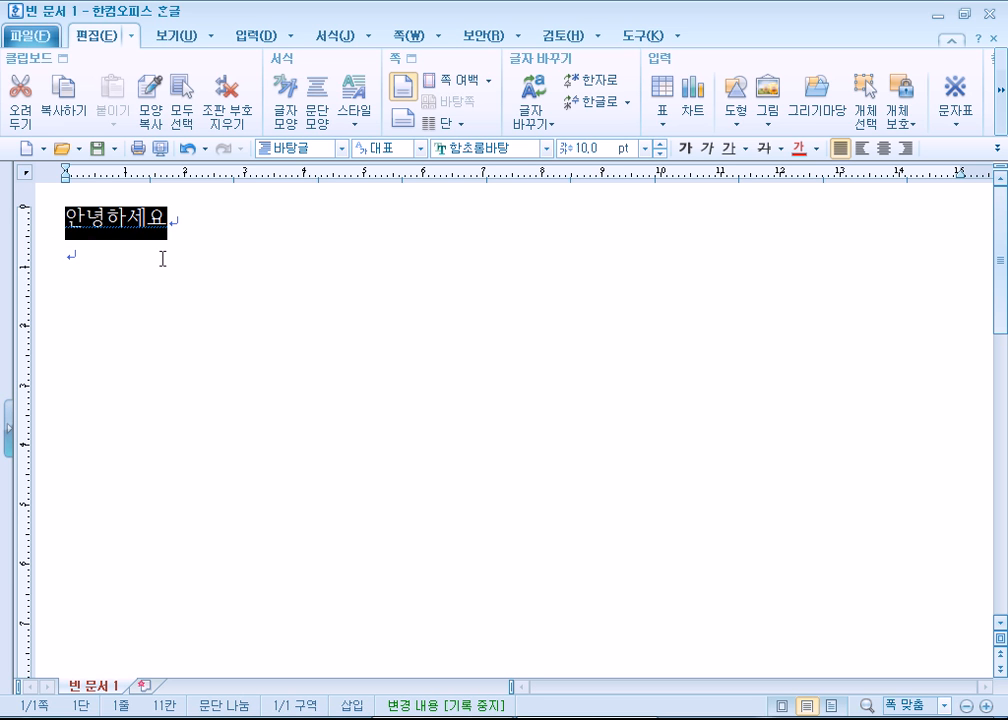
Undo the line deletion and the formatting reset of the whole text
{"action": "key", "text": "ctrl+z"}
{"action": "key", "text": "ctrl+z"}
{"action": "key", "text": "ctrl+z"}
{"action": "key", "text": "ctrl+z"}
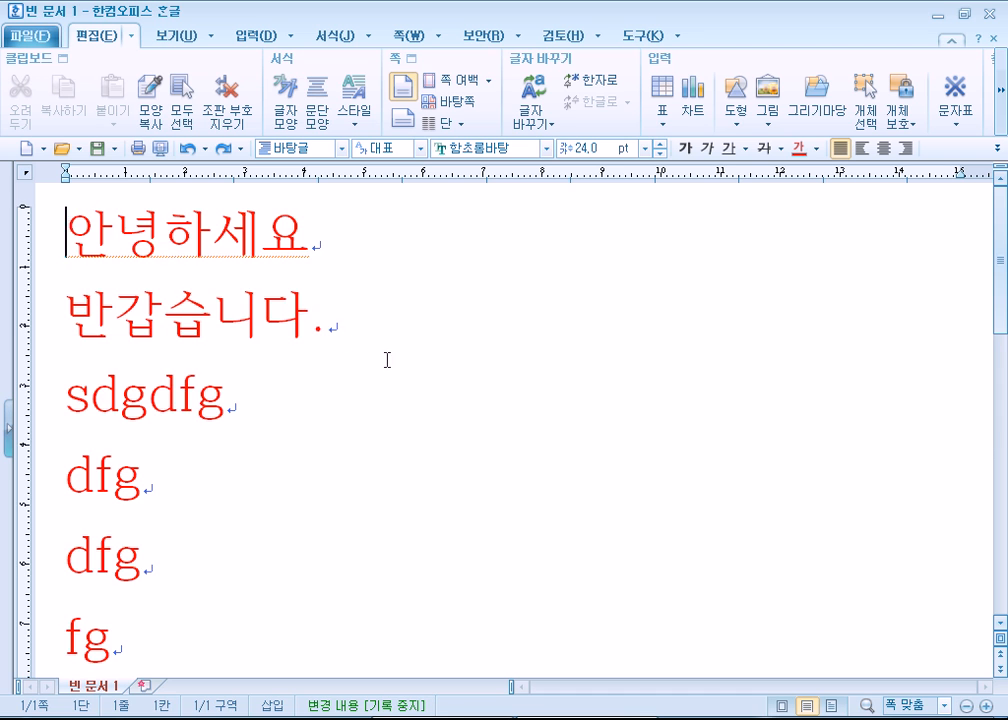
Preview the 바탕글 style on the last fg line and dismiss the style list without applying it
{"action": "scroll", "coordinate": [418, 376], "scroll_direction": "down", "scroll_amount": 5}
{"action": "scroll", "coordinate": [417, 380], "scroll_direction": "up", "scroll_amount": 5}
{"action": "scroll", "coordinate": [162, 283], "scroll_direction": "down", "scroll_amount": 5}
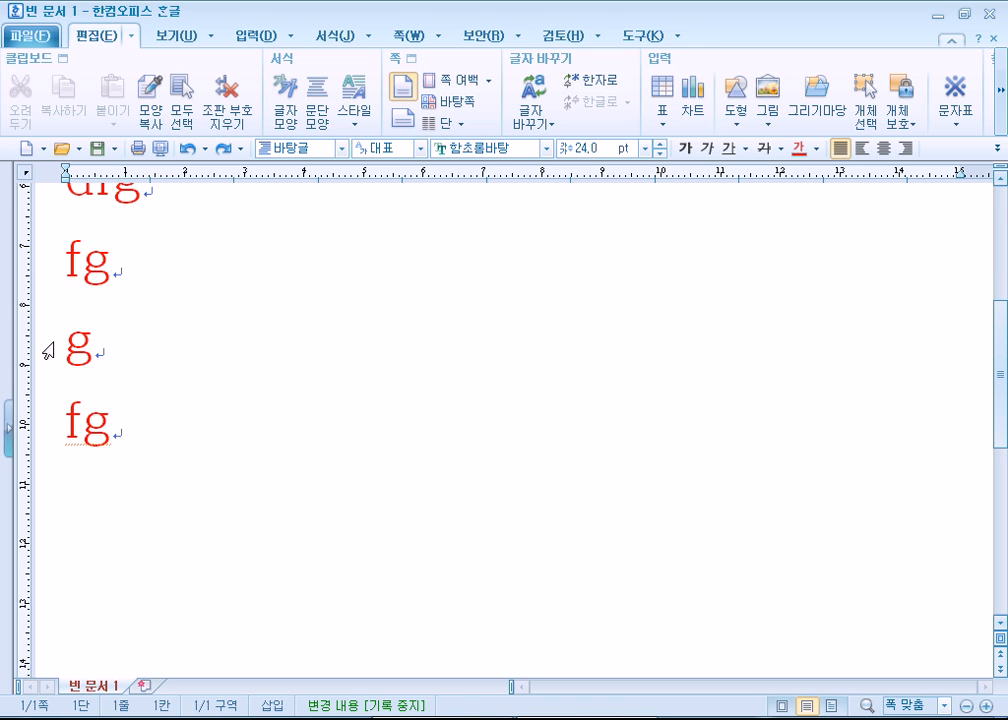
{"action": "left_click_drag", "start_coordinate": [59, 408], "coordinate": [182, 416]}
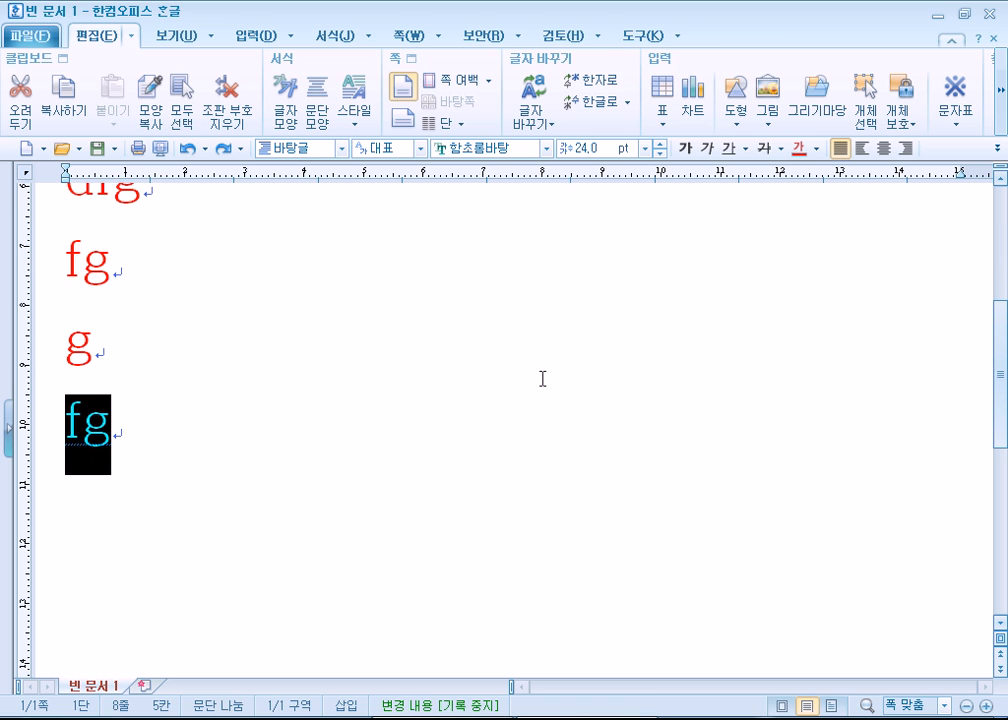
{"action": "left_click", "coordinate": [338, 153]}
{"action": "left_click", "coordinate": [302, 156]}
{"action": "left_click", "coordinate": [297, 155]}
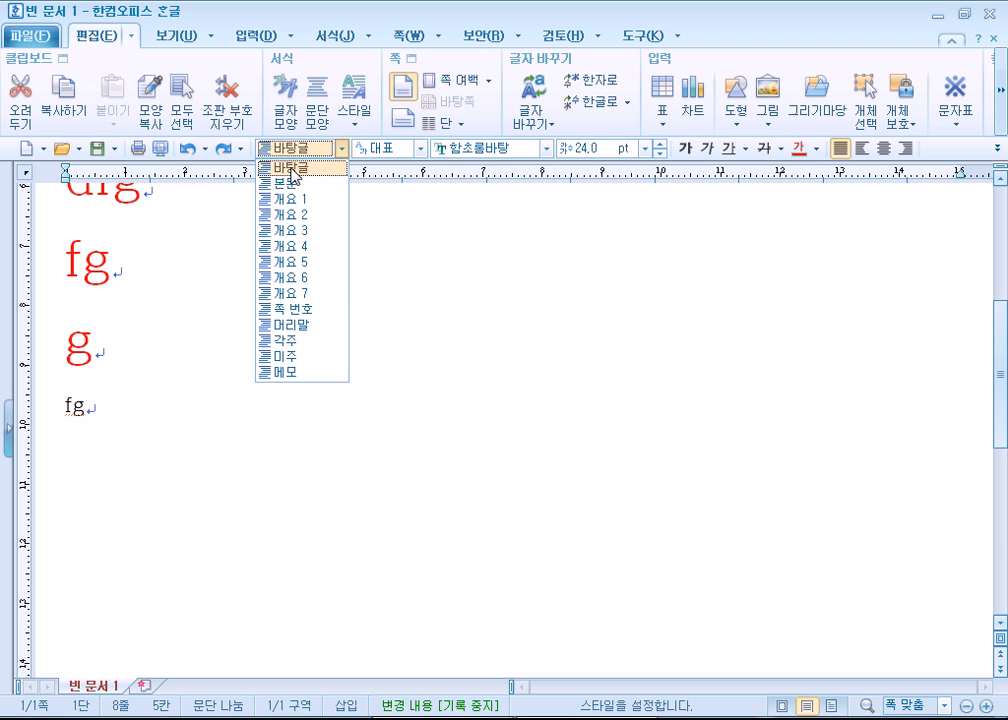
{"action": "left_click", "coordinate": [573, 317]}
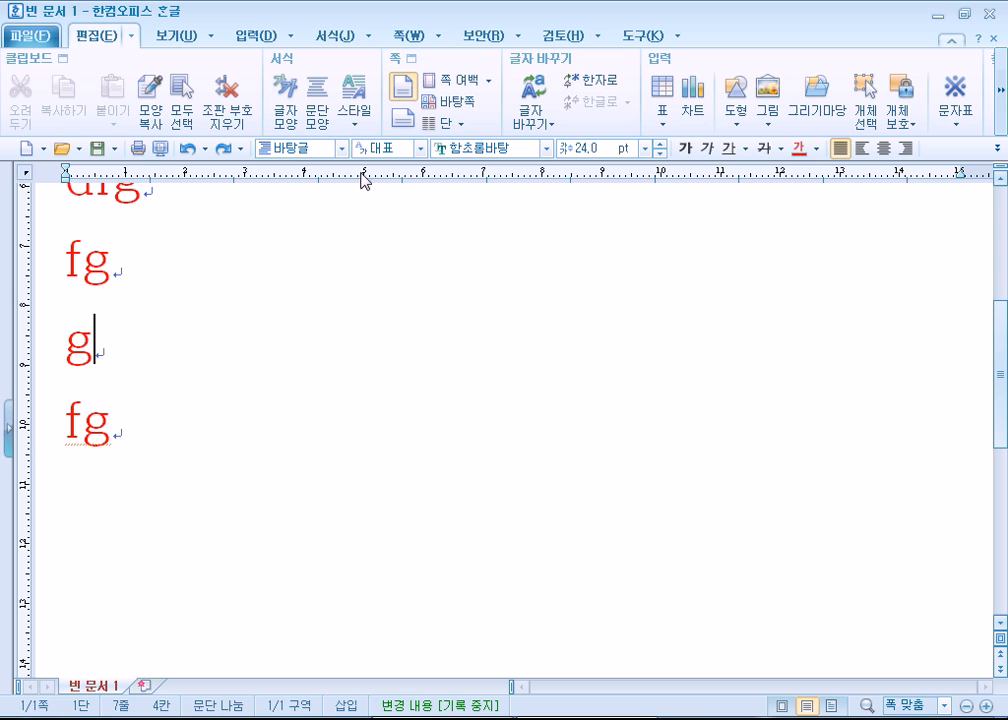
Apply the 바탕글 style to the last line, fg
{"action": "left_click_drag", "start_coordinate": [61, 416], "coordinate": [125, 433]}
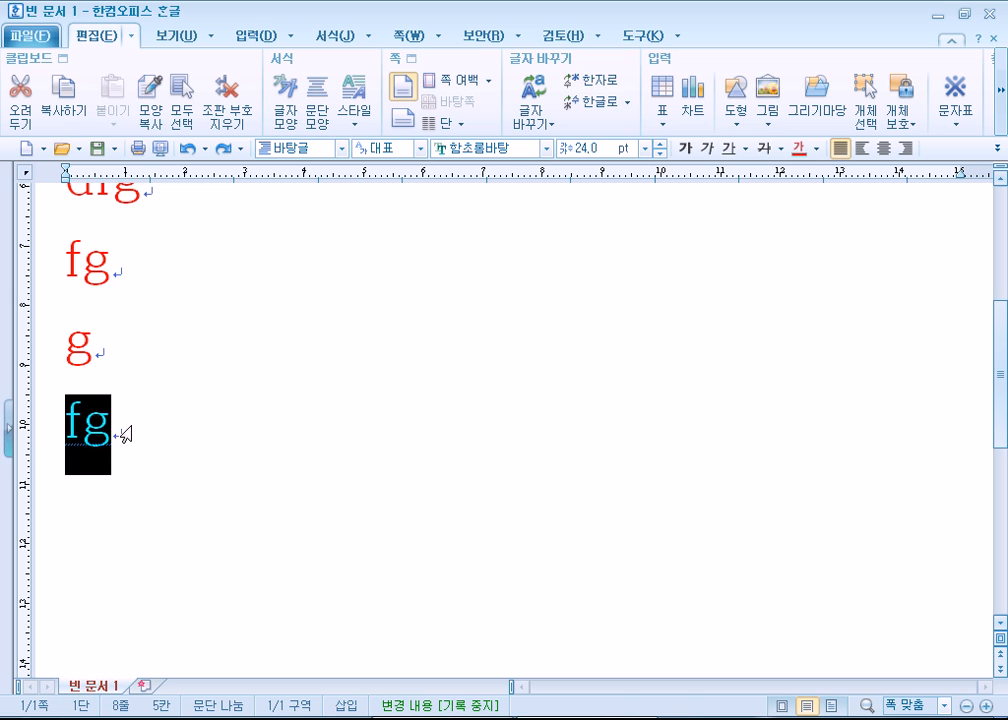
{"action": "left_click", "coordinate": [341, 148]}
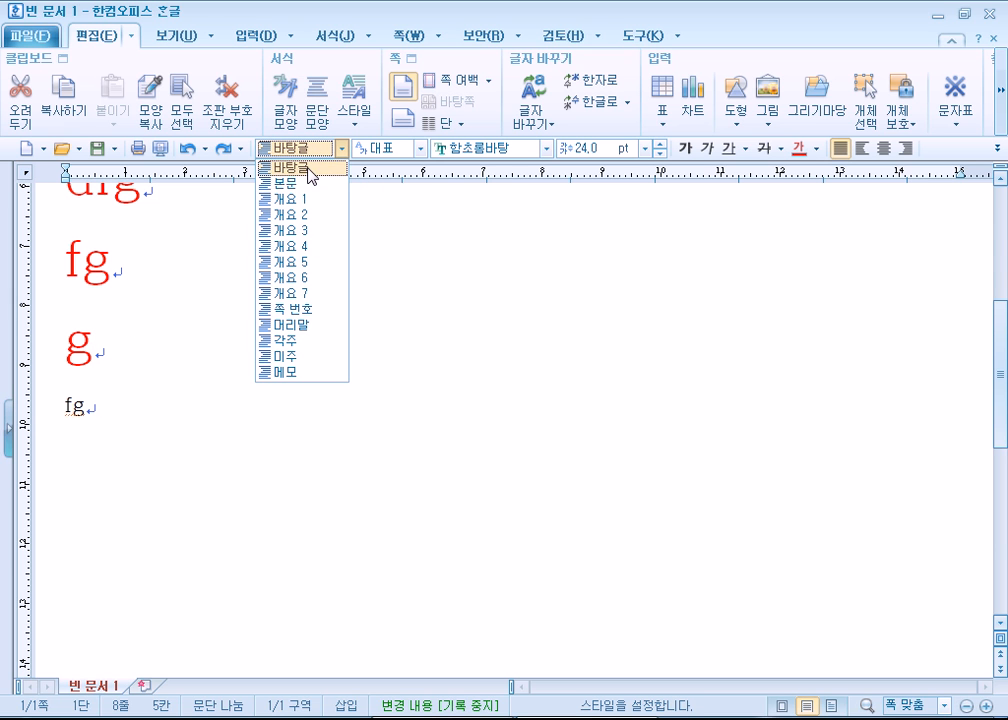
{"action": "left_click", "coordinate": [309, 169]}
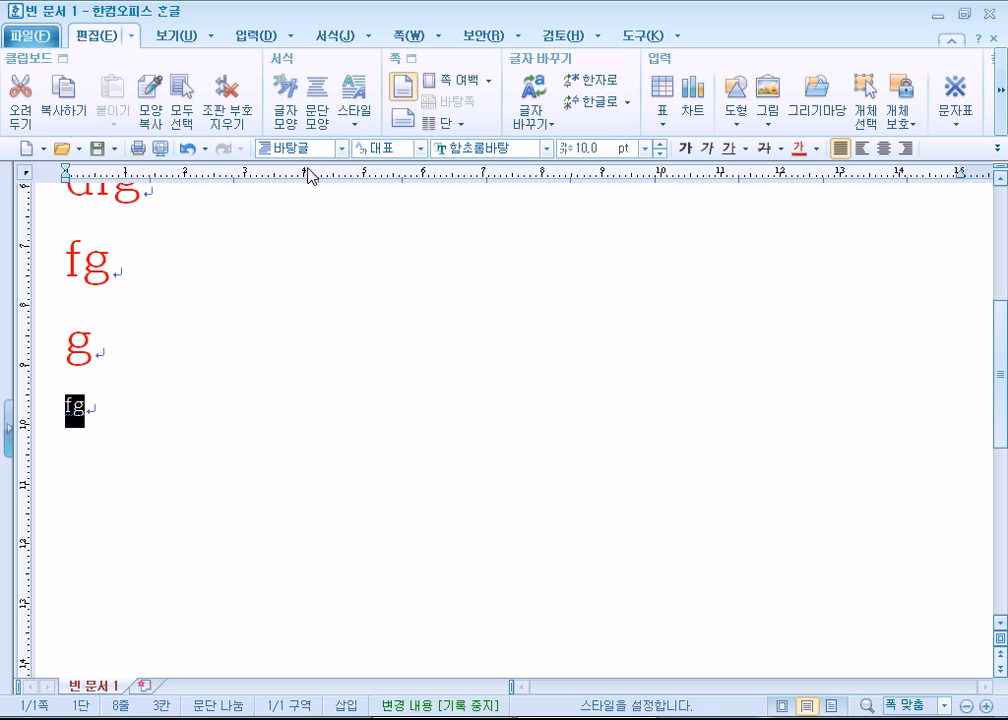
Replace fg in the last line with the filler text sdfslkdfdsflkjfdskjldsfkjdfskj
{"action": "left_click", "coordinate": [182, 420]}
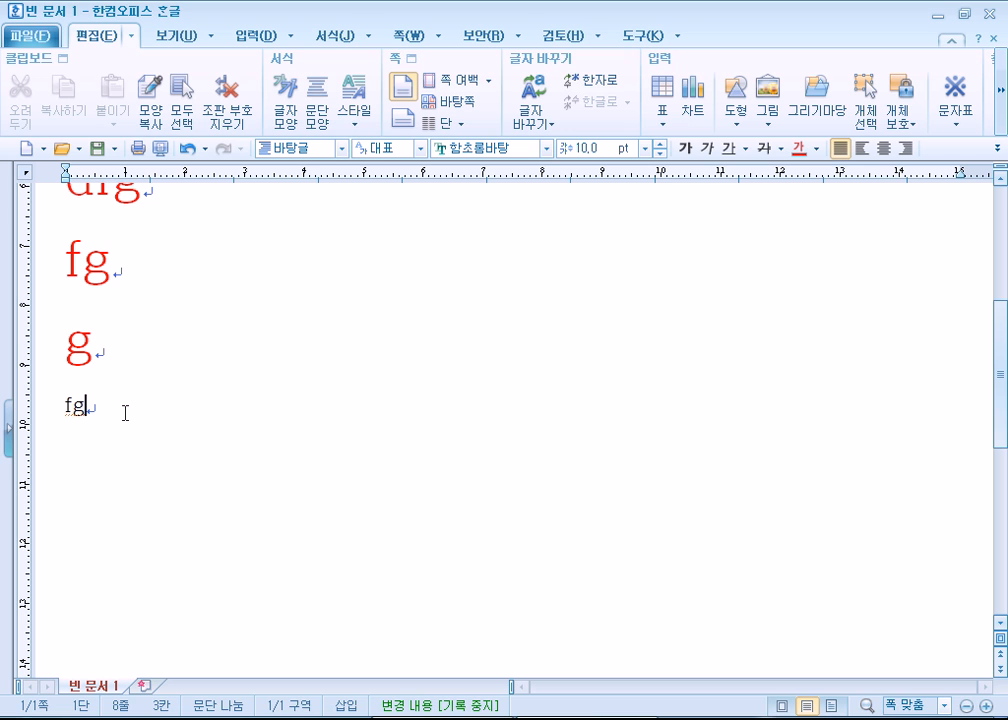
{"action": "key", "text": "BackSpace"}
{"action": "key", "text": "BackSpace"}
{"action": "type", "text": "sdfslkdfdsflkjfdskjldsfkjdfskj"}
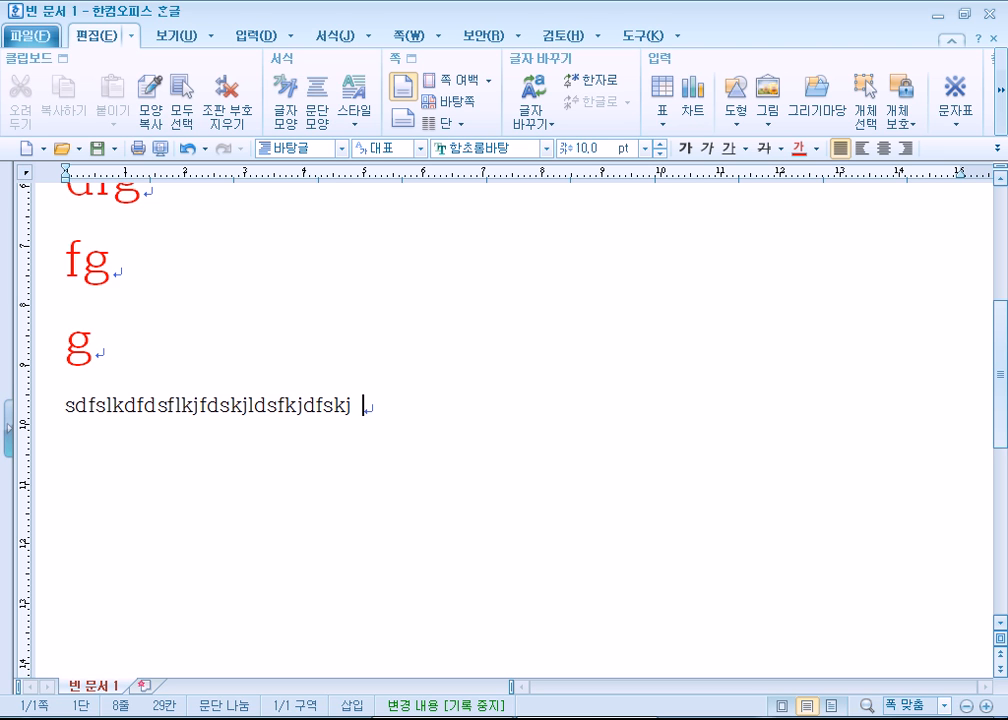
Append 안녕하세요? to the last line of filler text and start a new line below it
{"action": "type", "text": " 안녕하"}
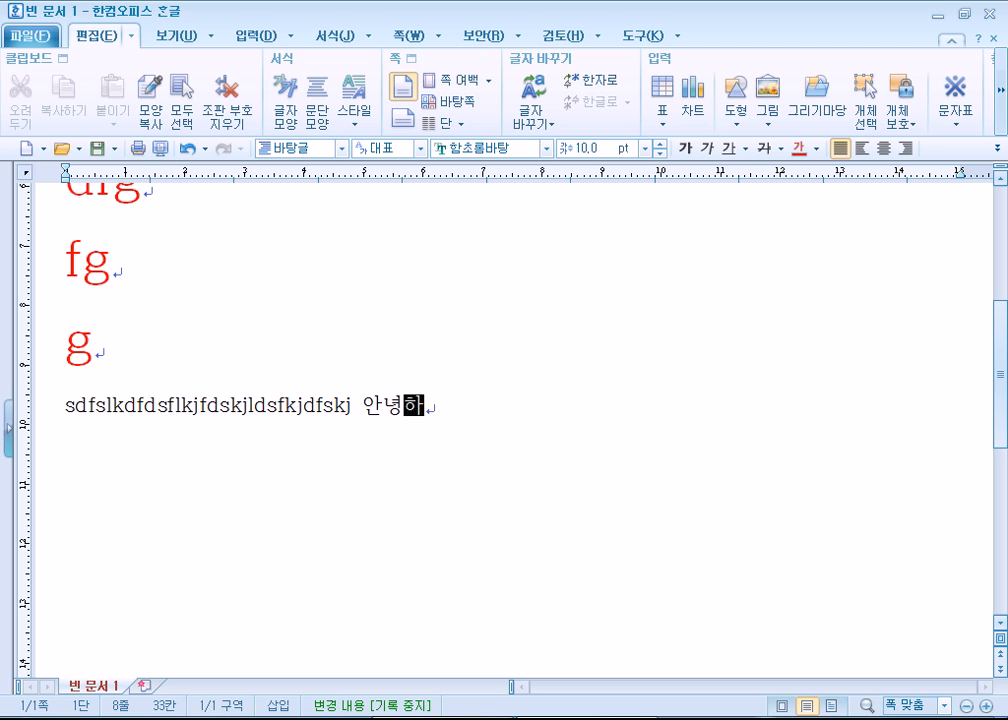
{"action": "type", "text": "세요?"}
{"action": "key", "text": "Return"}
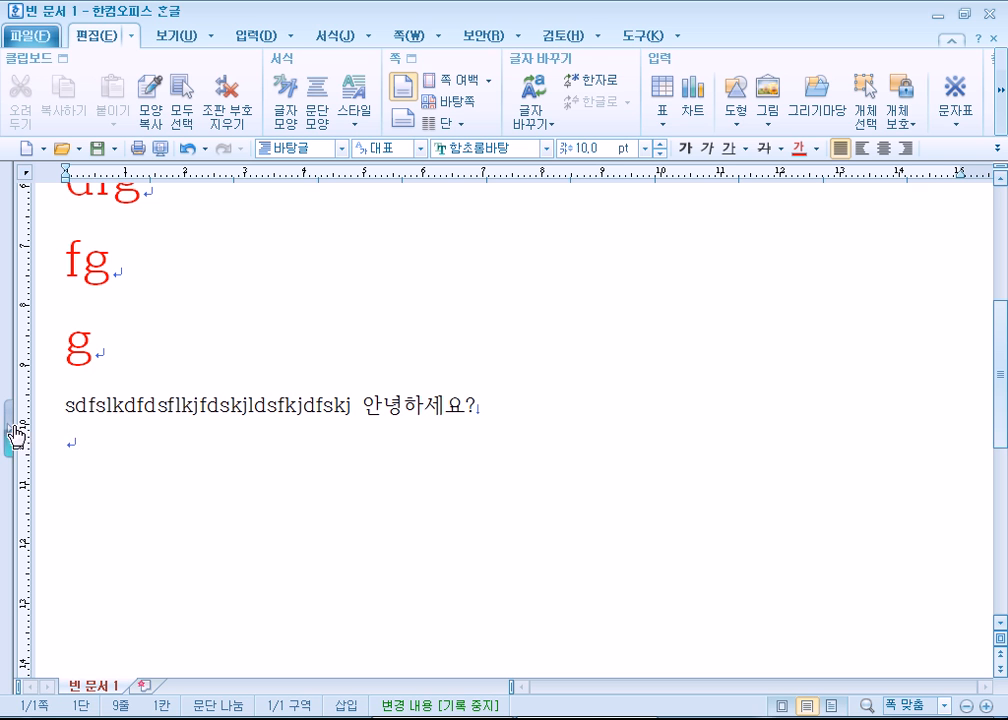
{"action": "scroll", "coordinate": [210, 320], "scroll_direction": "up", "scroll_amount": 5}
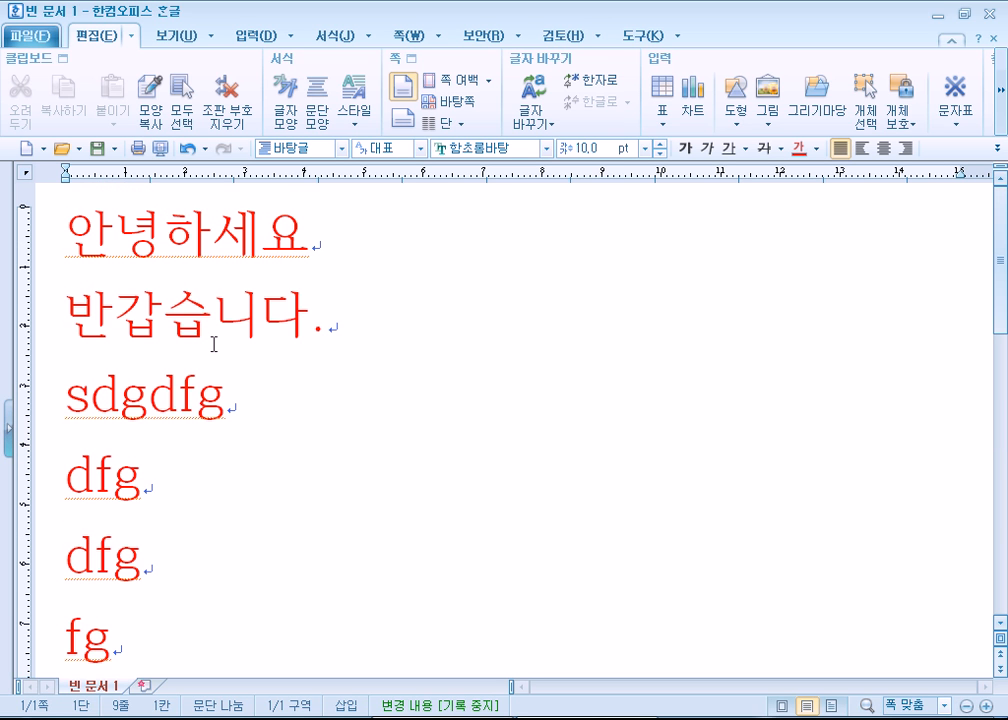
{"action": "scroll", "coordinate": [200, 345], "scroll_direction": "down", "scroll_amount": 3}
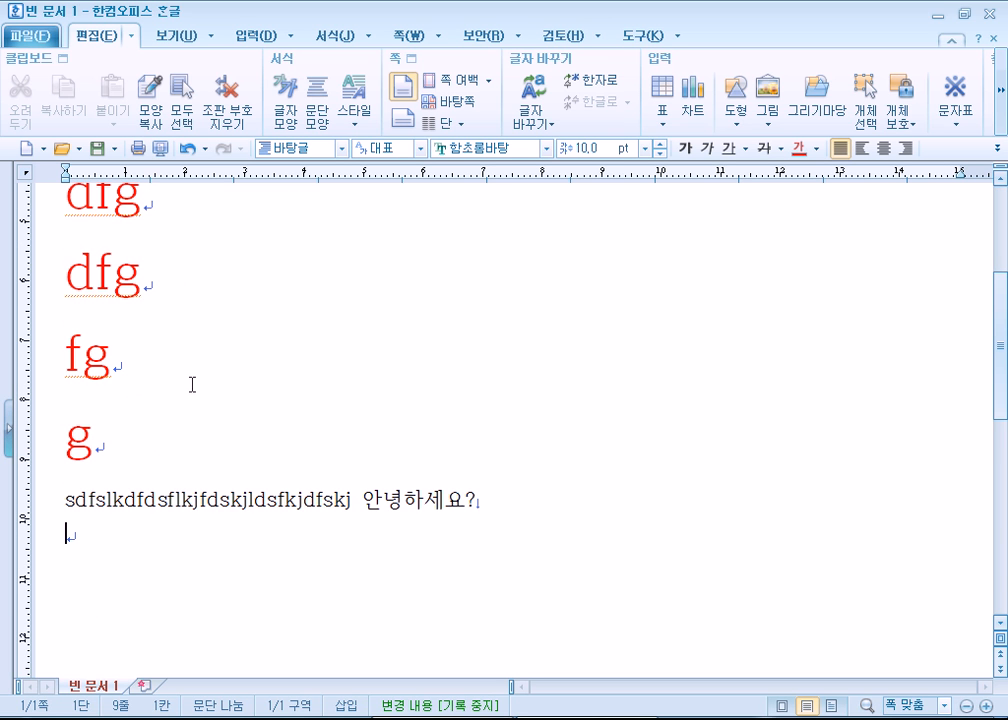
{"action": "scroll", "coordinate": [189, 342], "scroll_direction": "down", "scroll_amount": 2}
{"action": "left_click", "coordinate": [552, 314]}
{"action": "key", "text": "Return"}
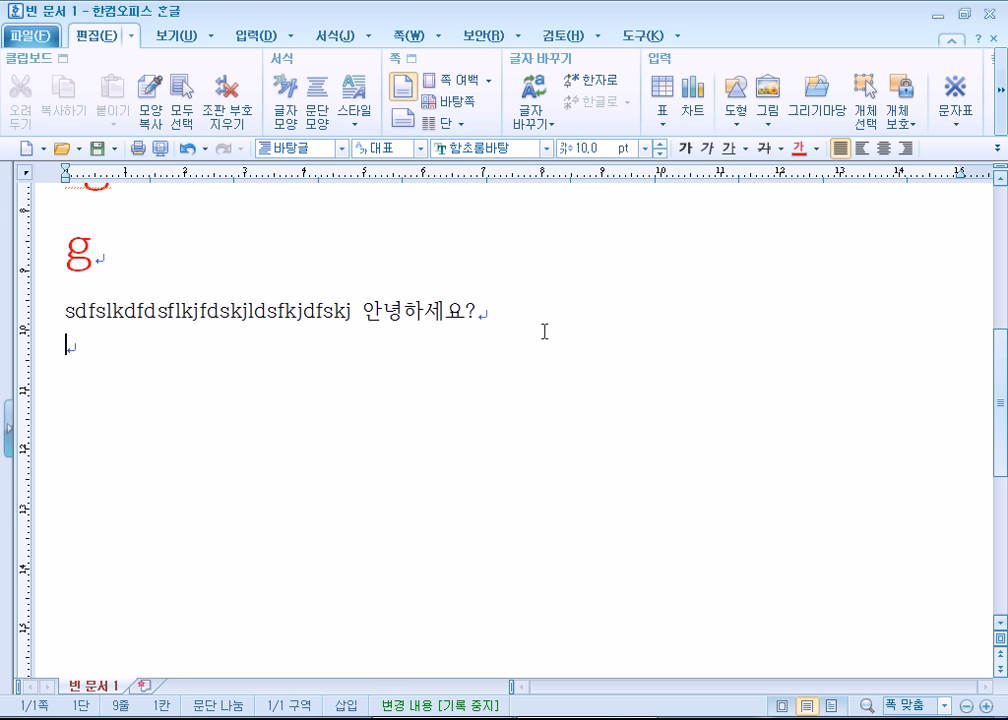
Insert four blank lines between the first line, 안녕하세요, and the line 반갑습니다
{"action": "left_click_drag", "start_coordinate": [463, 303], "coordinate": [183, 230]}
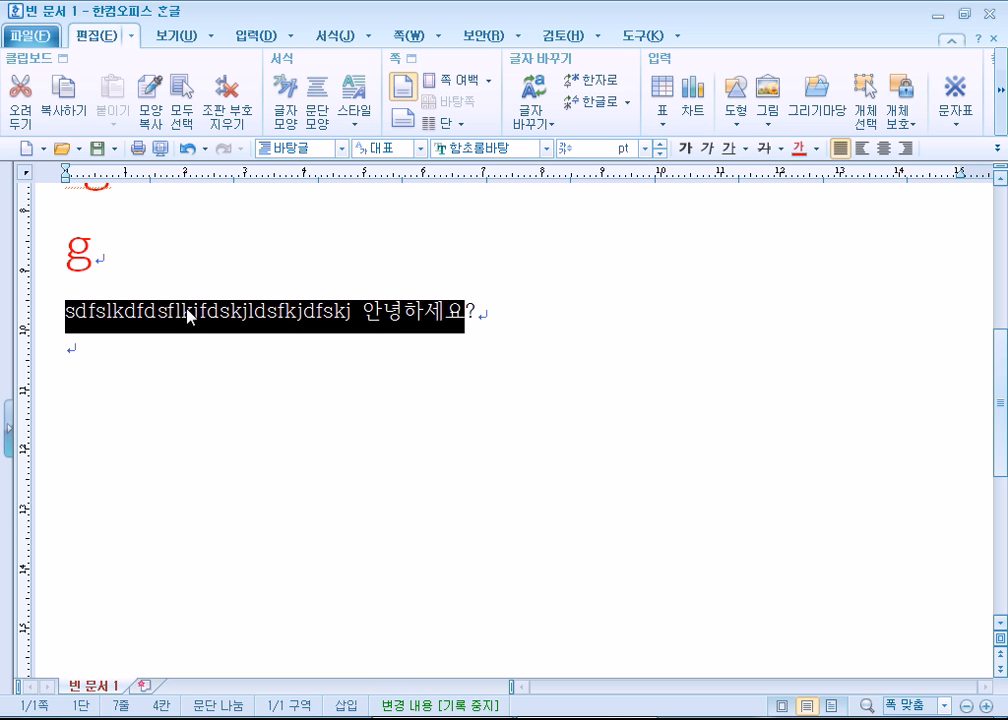
{"action": "scroll", "coordinate": [188, 316], "scroll_direction": "up", "scroll_amount": 5}
{"action": "left_click", "coordinate": [325, 243]}
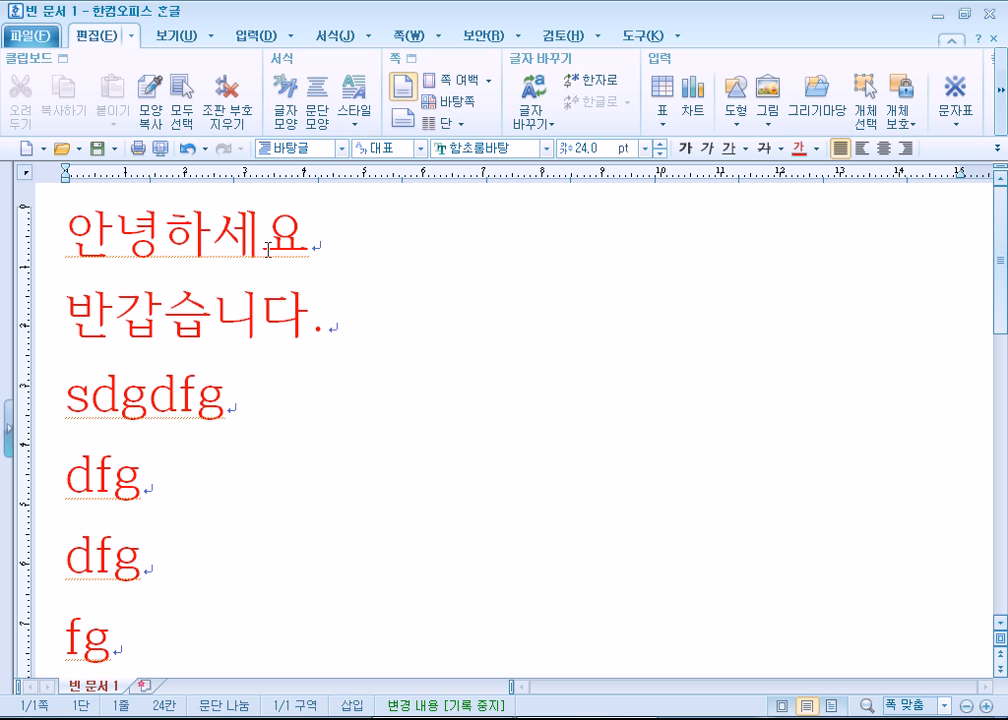
{"action": "left_click_drag", "start_coordinate": [68, 227], "coordinate": [266, 232]}
{"action": "left_click", "coordinate": [325, 236]}
{"action": "key", "text": "Return"}
{"action": "key", "text": "Return"}
{"action": "key", "text": "Return"}
{"action": "left_click", "coordinate": [328, 255]}
{"action": "key", "text": "Return"}
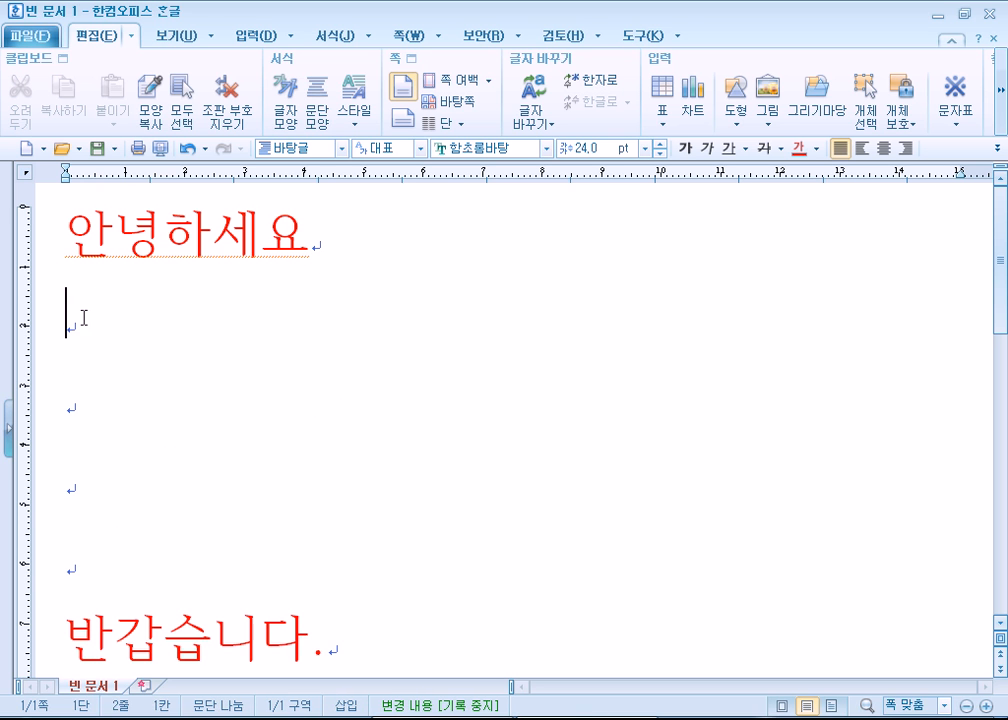
Enter the filler text ㄴㅇㄹㄴㅇㄹ on the first blank line below 안녕하세요
{"action": "left_click_drag", "start_coordinate": [67, 228], "coordinate": [249, 234]}
{"action": "left_click", "coordinate": [112, 326]}
{"action": "type", "text": "ㄴㅇㄹㄴㅇㄹ"}
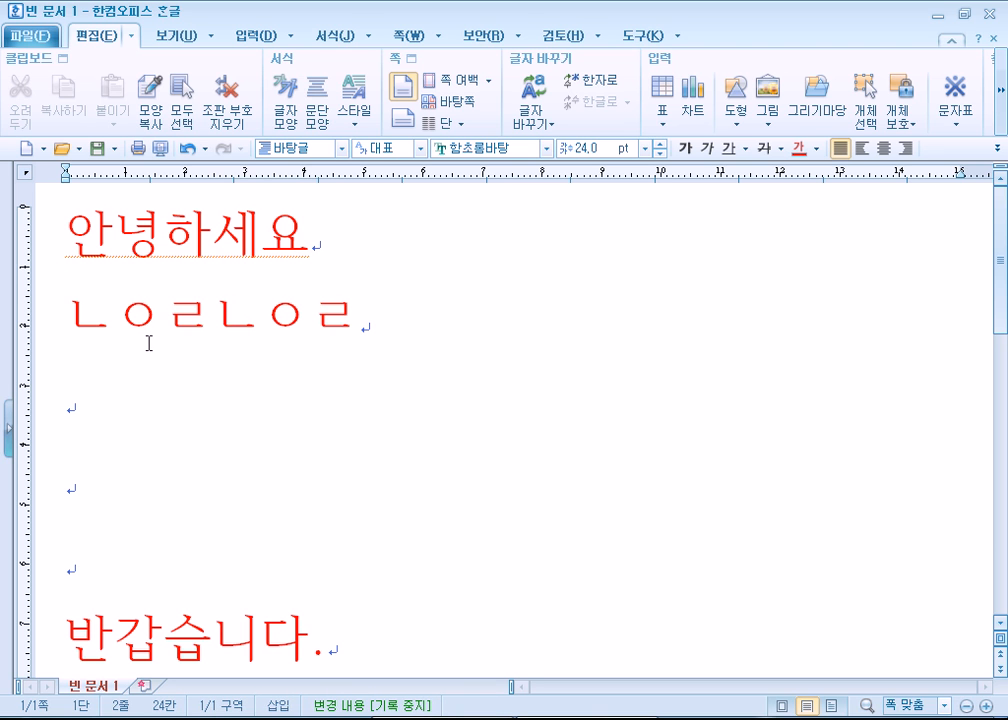
Apply the 바탕글 style to the whole ㄴㅇㄹㄴㅇㄹ line and deselect it
{"action": "key", "text": "shift+Left"}
{"action": "key", "text": "shift+Left"}
{"action": "key", "text": "shift+Left"}
{"action": "key", "text": "shift+Left"}
{"action": "key", "text": "shift+Left"}
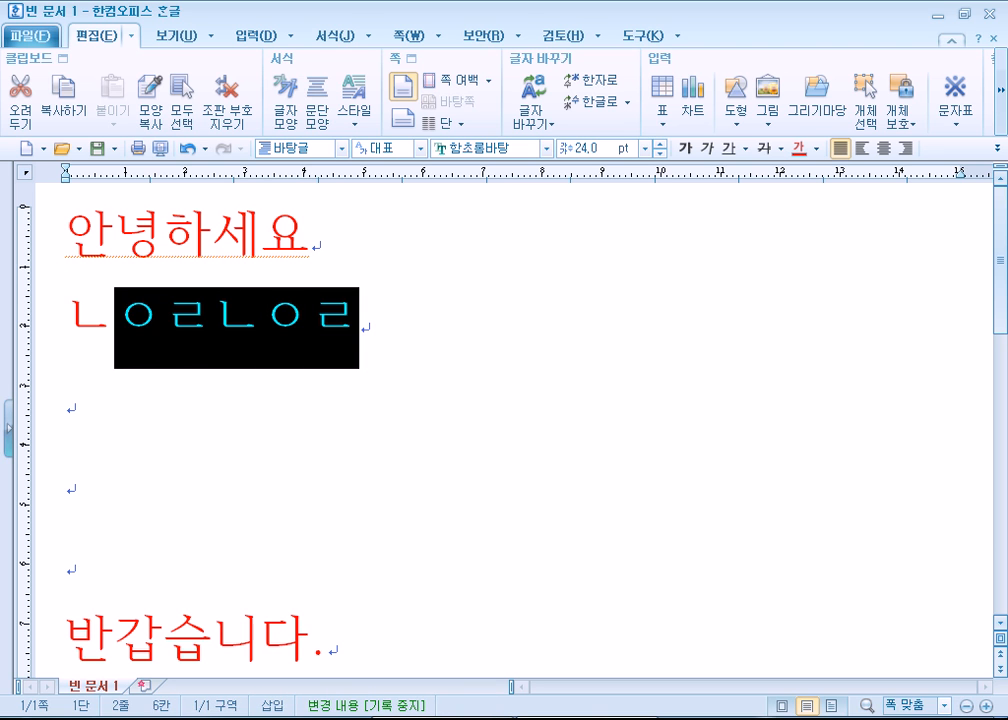
{"action": "key", "text": "shift+Left"}
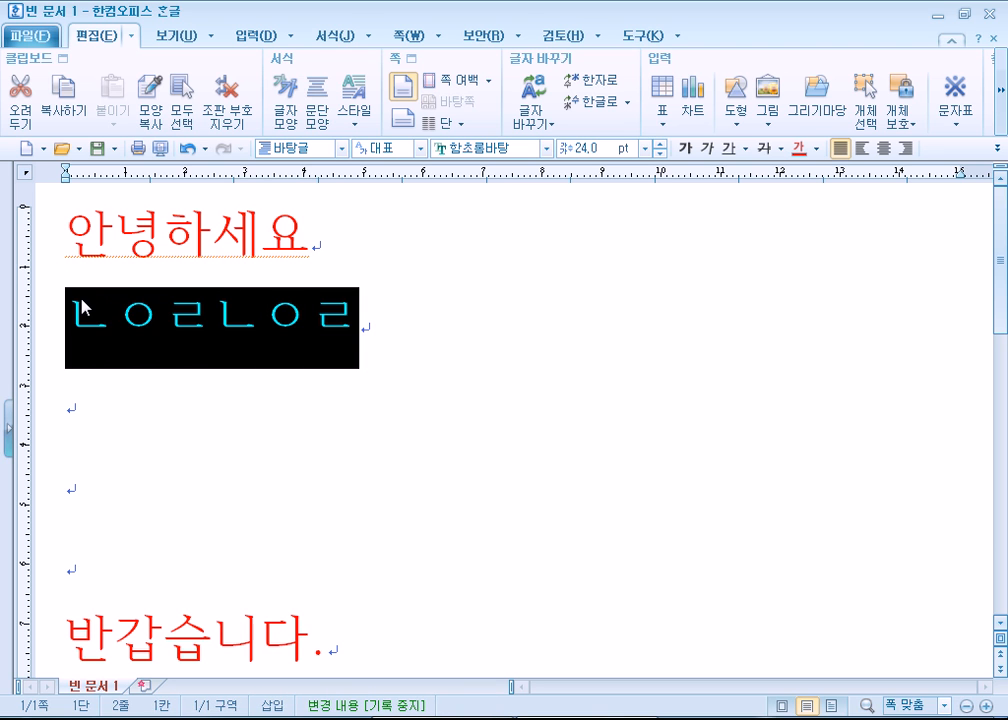
{"action": "left_click", "coordinate": [315, 153]}
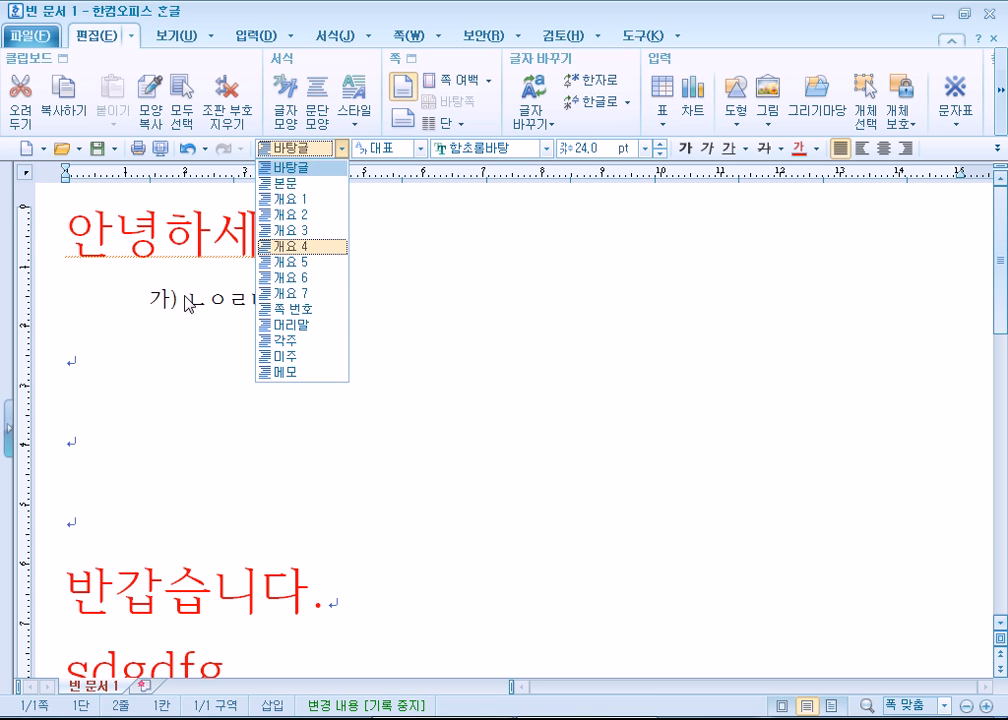
{"action": "left_click", "coordinate": [308, 170]}
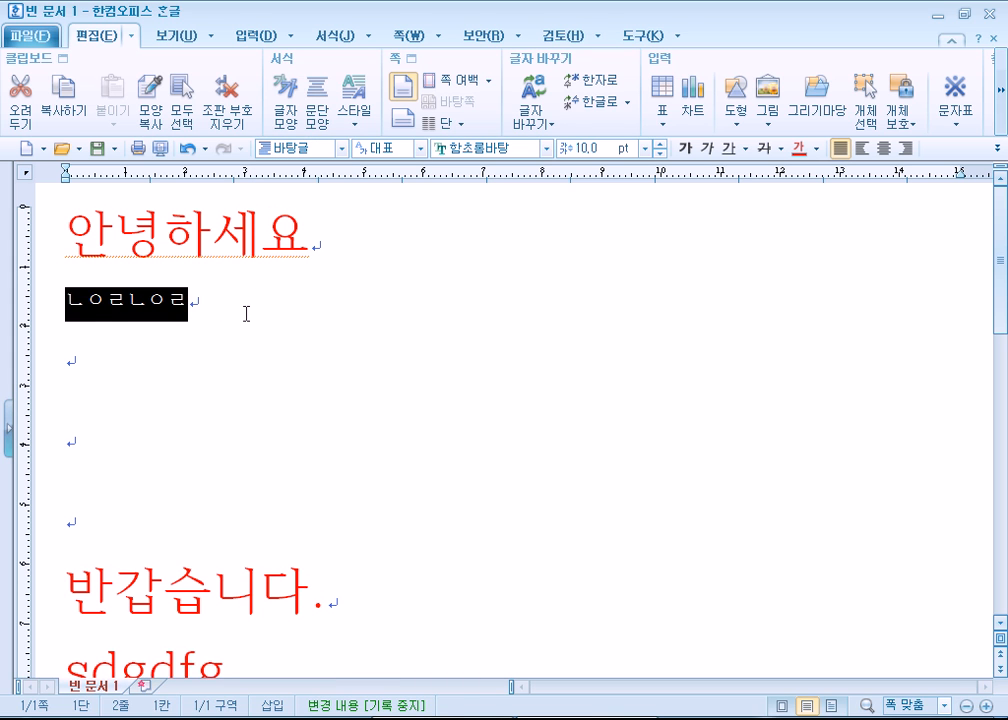
{"action": "left_click", "coordinate": [246, 317]}
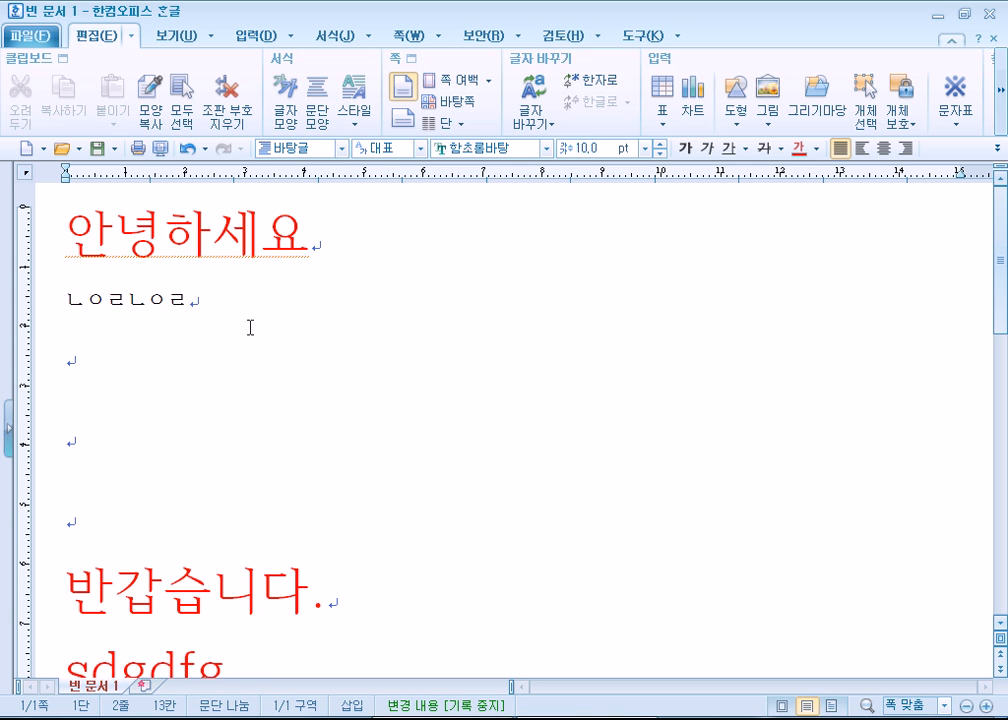
Delete all the text in the document and view the list of available styles without choosing one
{"action": "key", "text": "ctrl+a"}
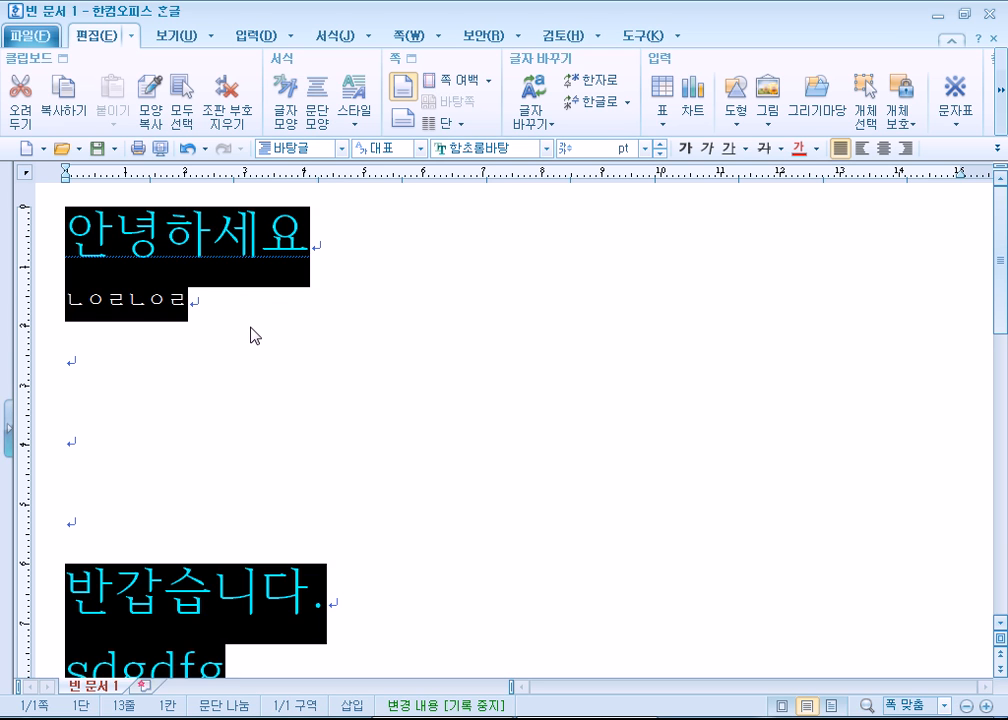
{"action": "key", "text": "Delete"}
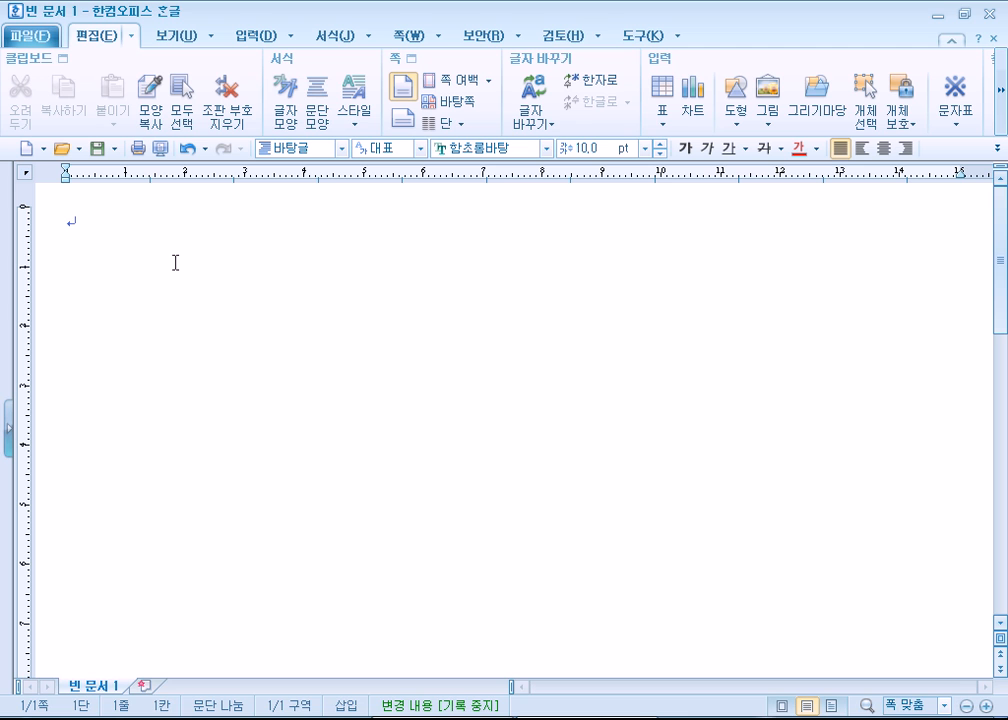
{"action": "left_click", "coordinate": [301, 148]}
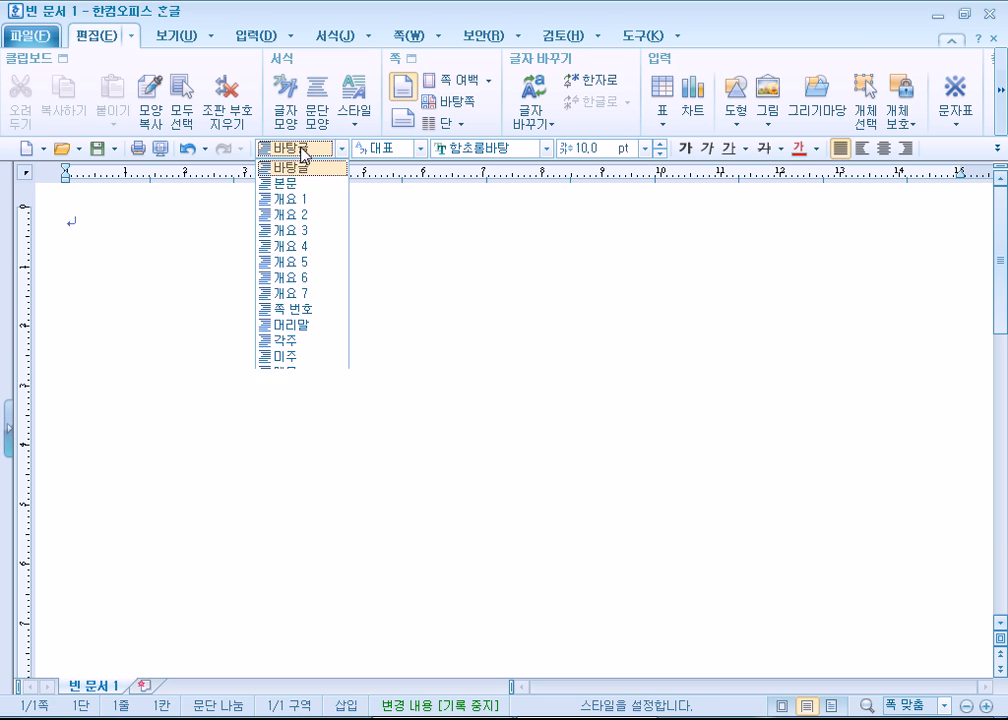
{"action": "left_click", "coordinate": [110, 255]}
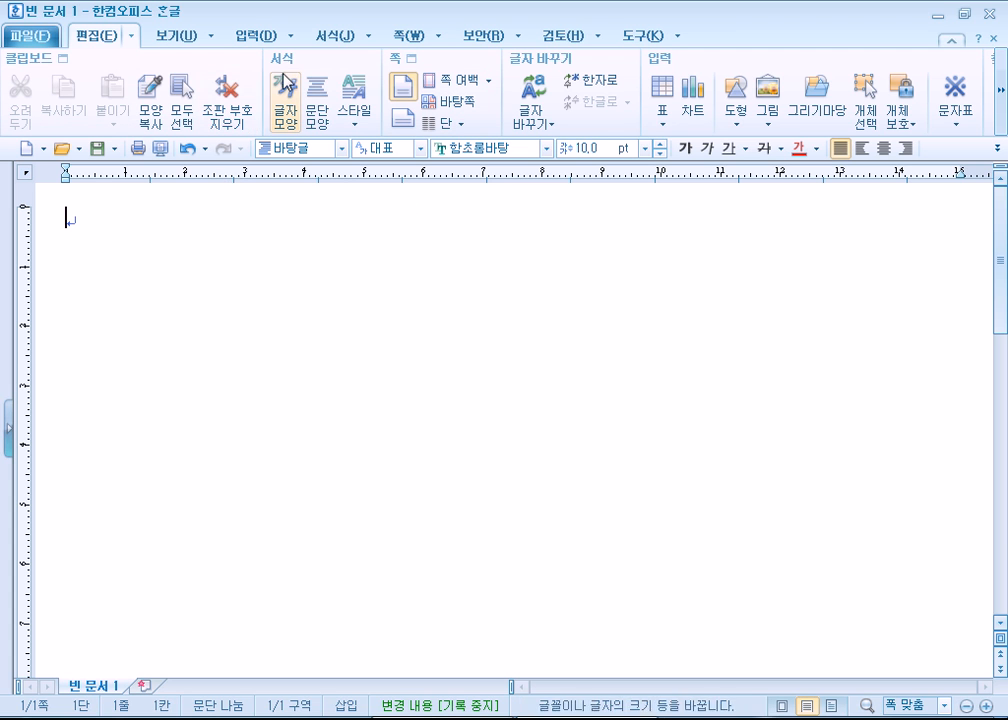
Compare the available editing, viewing and insertion commands, including where the 표 (table) command is offered
{"action": "left_click", "coordinate": [32, 43]}
{"action": "left_click", "coordinate": [102, 36]}
{"action": "left_click", "coordinate": [173, 38]}
{"action": "left_click", "coordinate": [86, 31]}
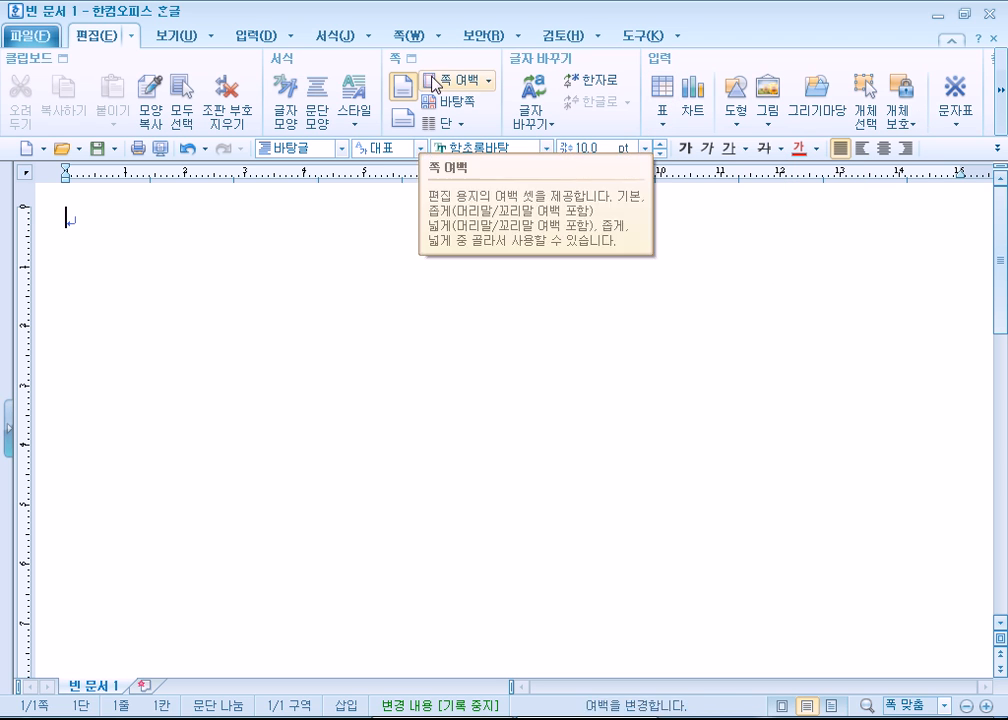
{"action": "left_click", "coordinate": [254, 40]}
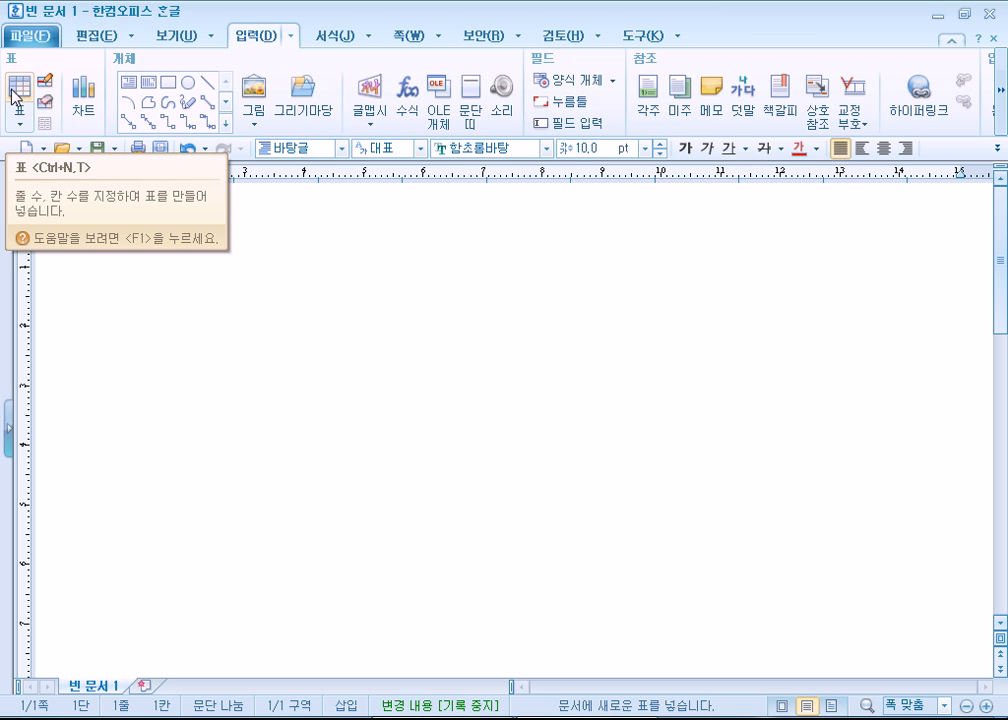
{"action": "left_click", "coordinate": [76, 37]}
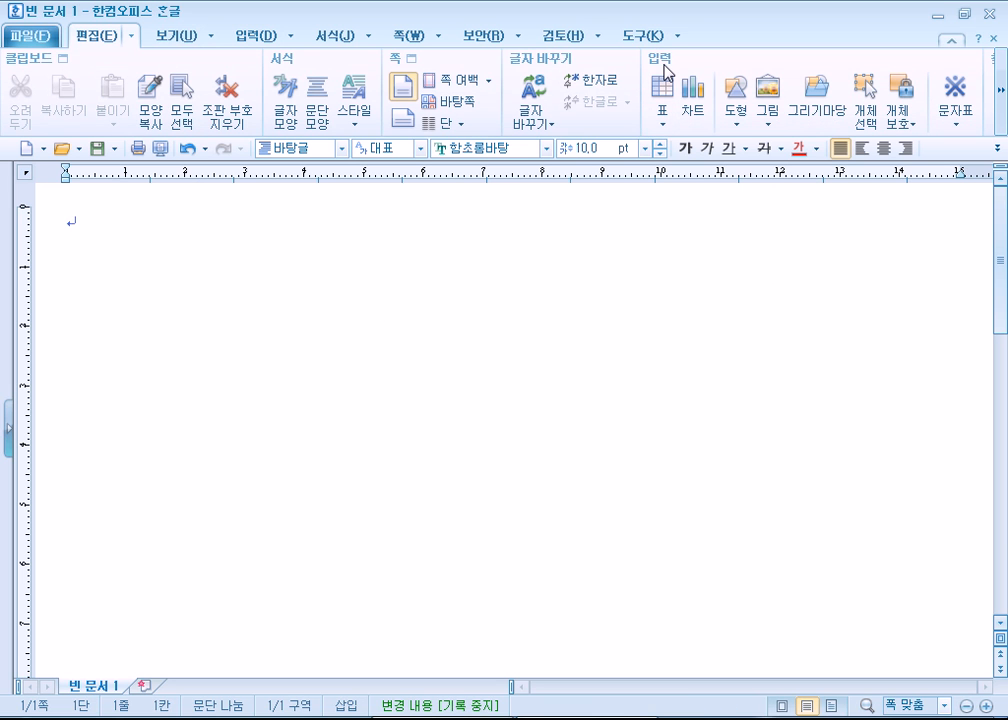
View the row, column and size options for creating a table, and close them without making one
{"action": "left_click", "coordinate": [1001, 92]}
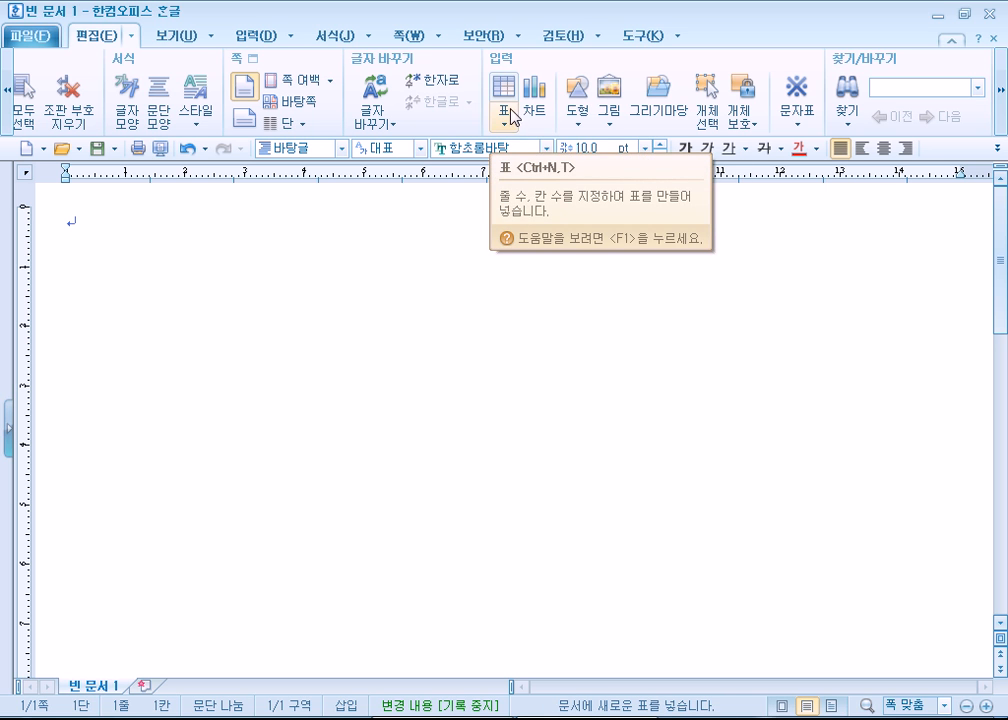
{"action": "left_click", "coordinate": [510, 88]}
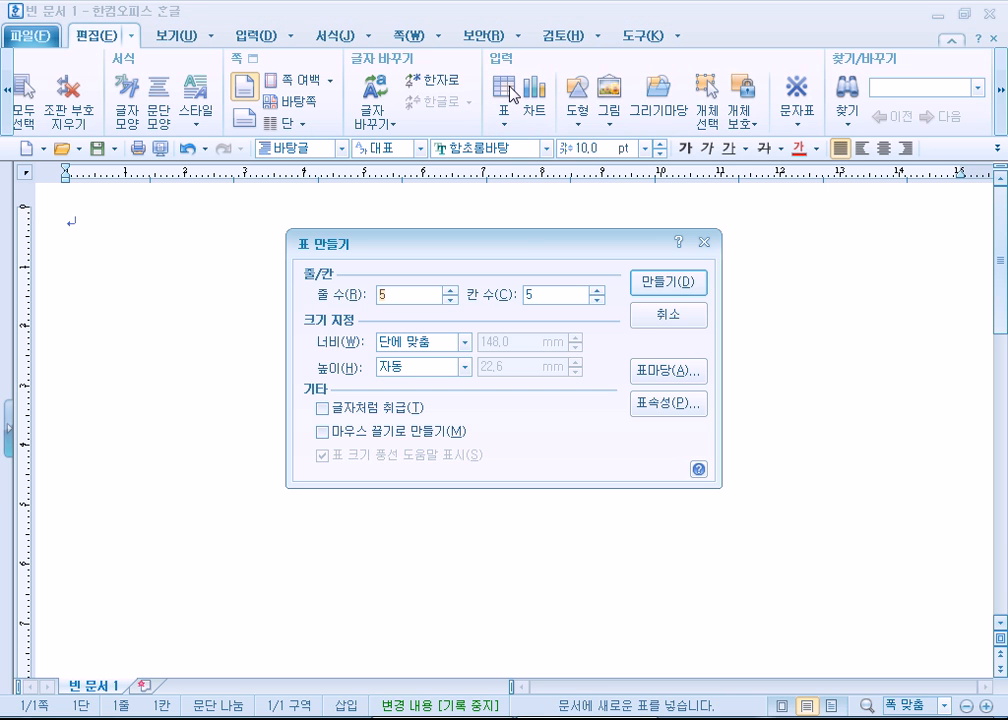
{"action": "left_click_drag", "start_coordinate": [524, 248], "coordinate": [637, 56]}
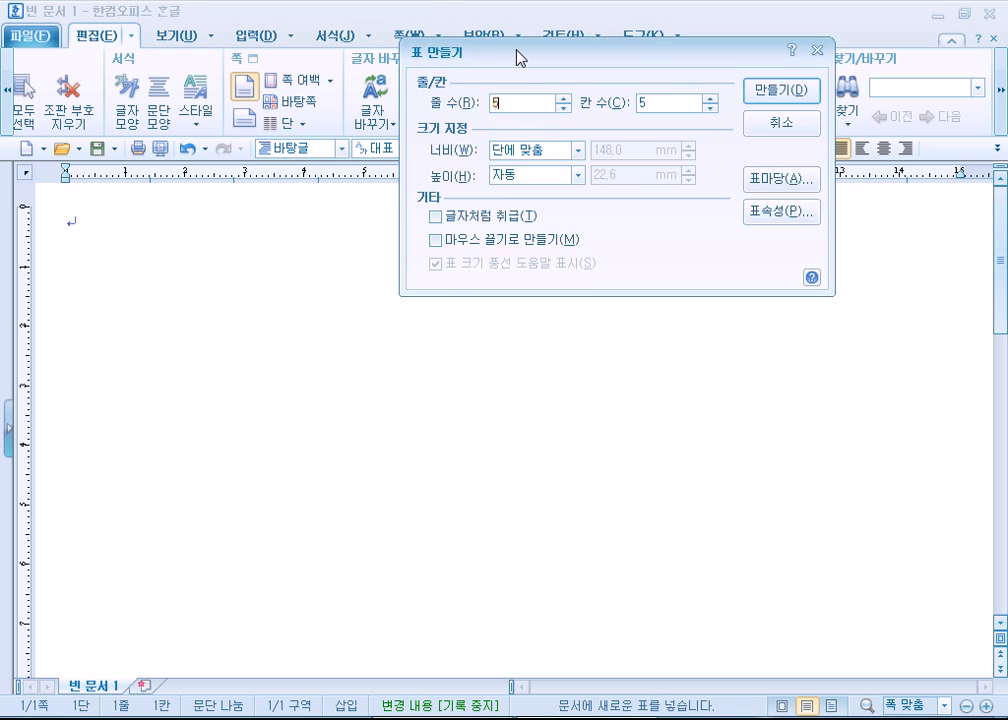
{"action": "left_click_drag", "start_coordinate": [519, 57], "coordinate": [556, 207]}
{"action": "left_click", "coordinate": [804, 277]}
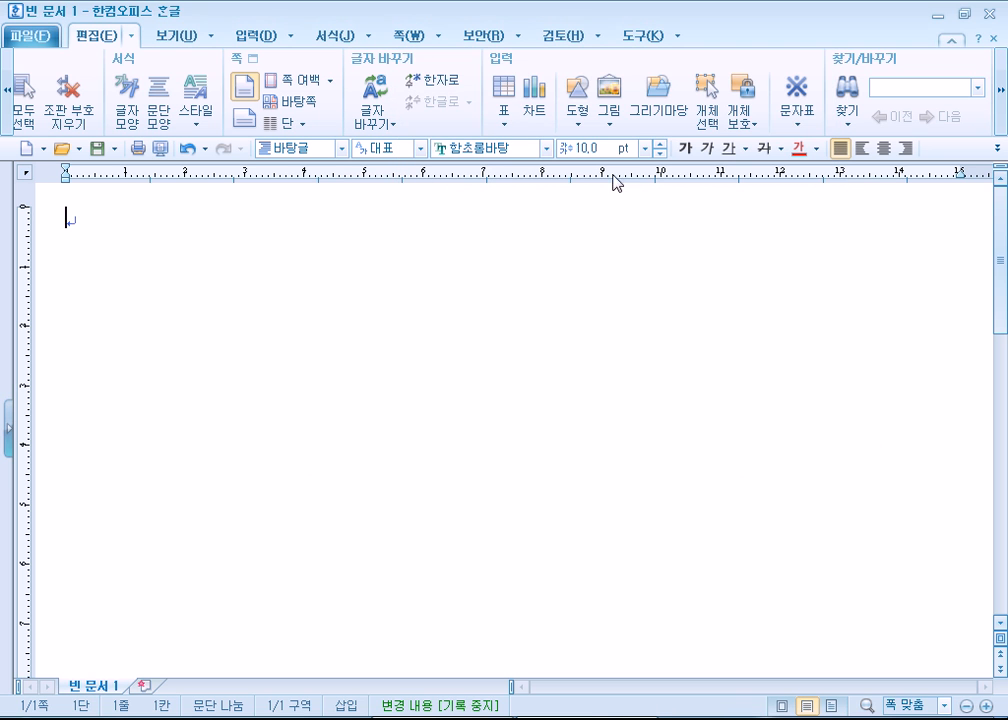
{"action": "left_click", "coordinate": [504, 90]}
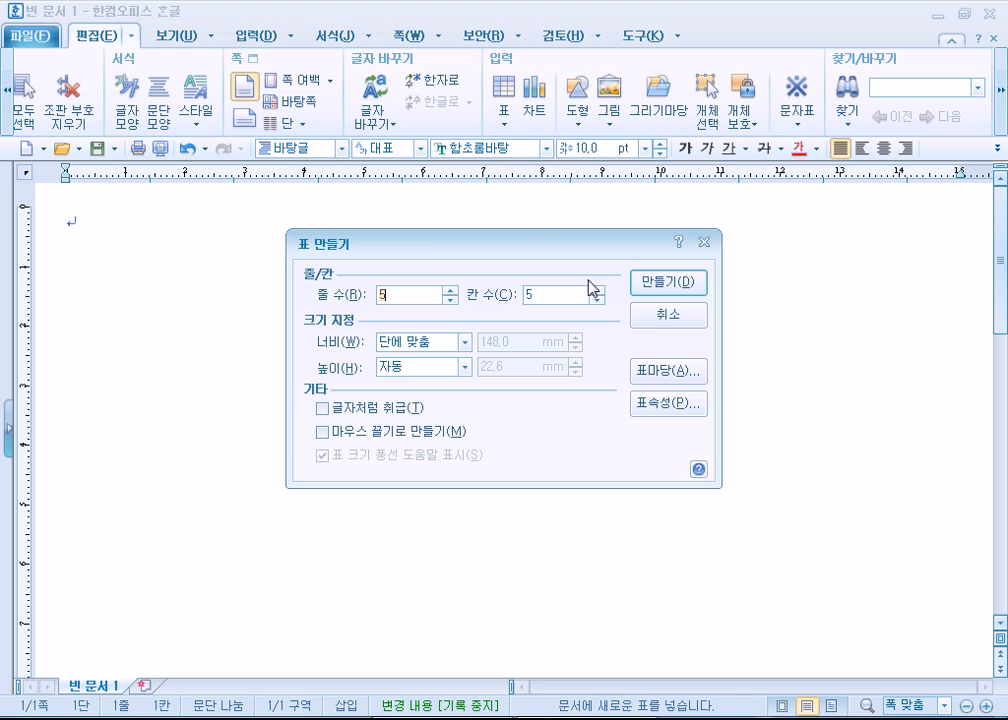
{"action": "left_click", "coordinate": [659, 325]}
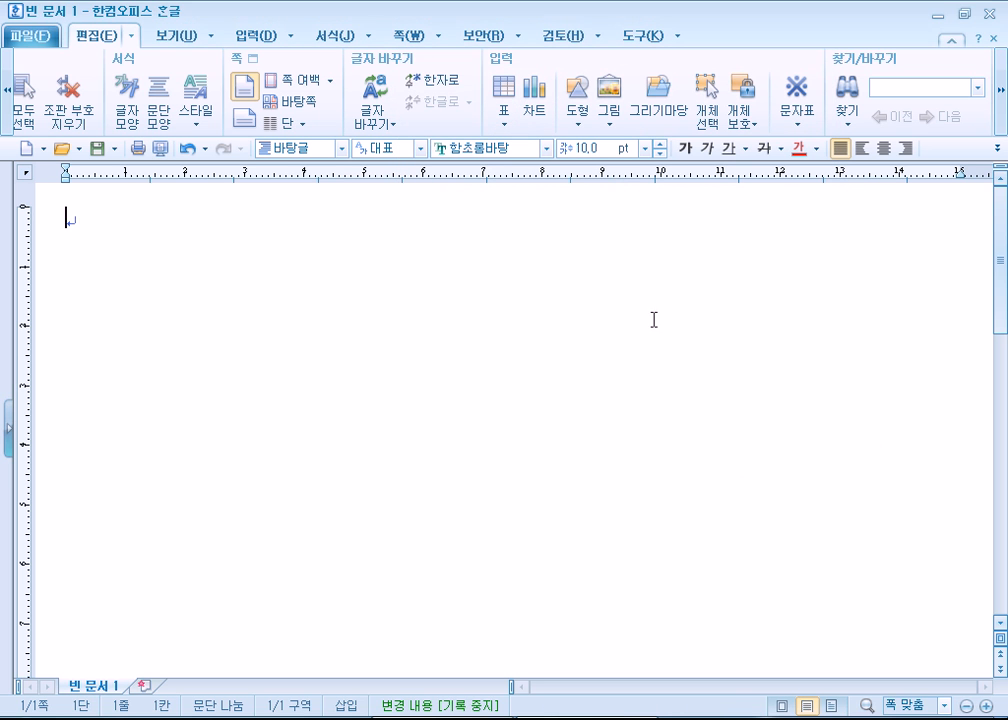
Preview a table of 6 rows by 6 columns with the size grid and dismiss it without inserting
{"action": "left_click", "coordinate": [507, 126]}
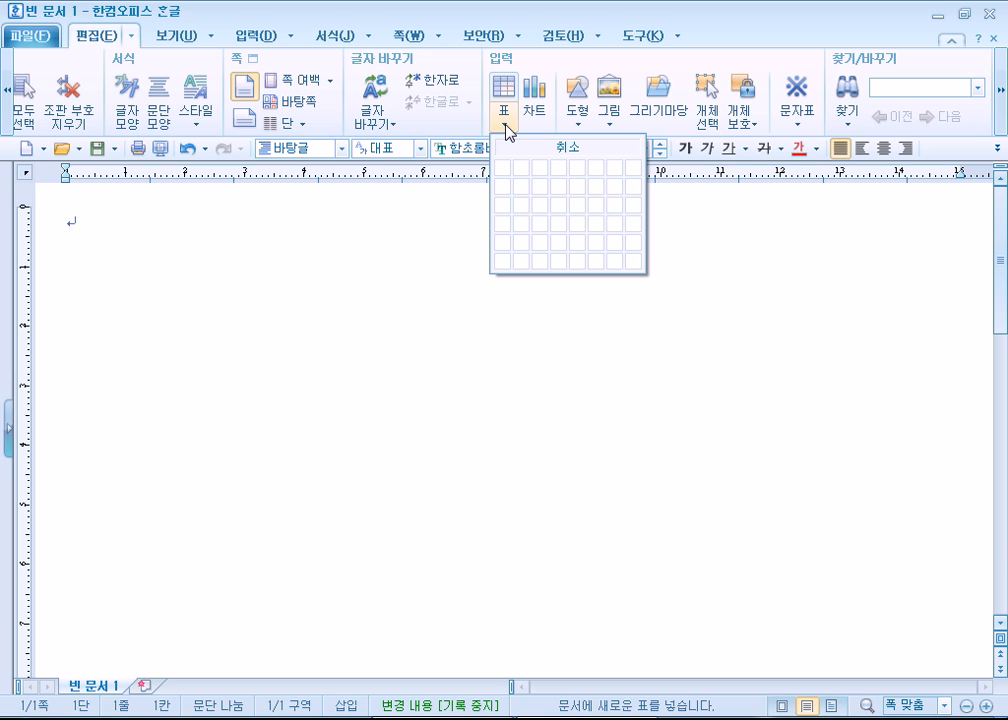
{"action": "left_click", "coordinate": [507, 126]}
{"action": "left_click", "coordinate": [507, 126]}
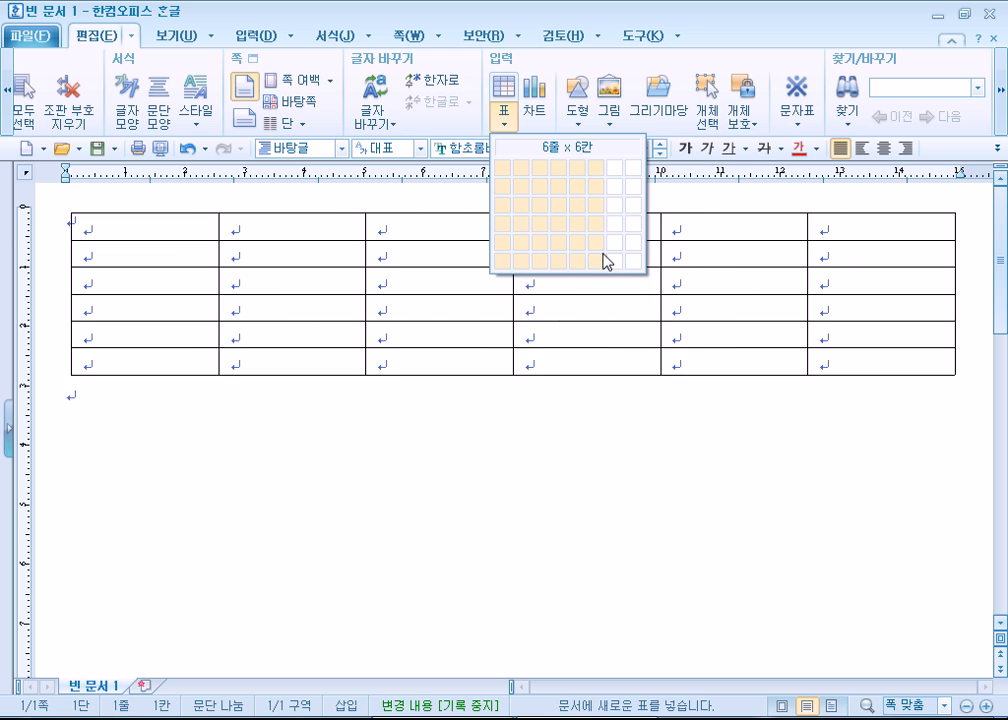
{"action": "left_click", "coordinate": [506, 97]}
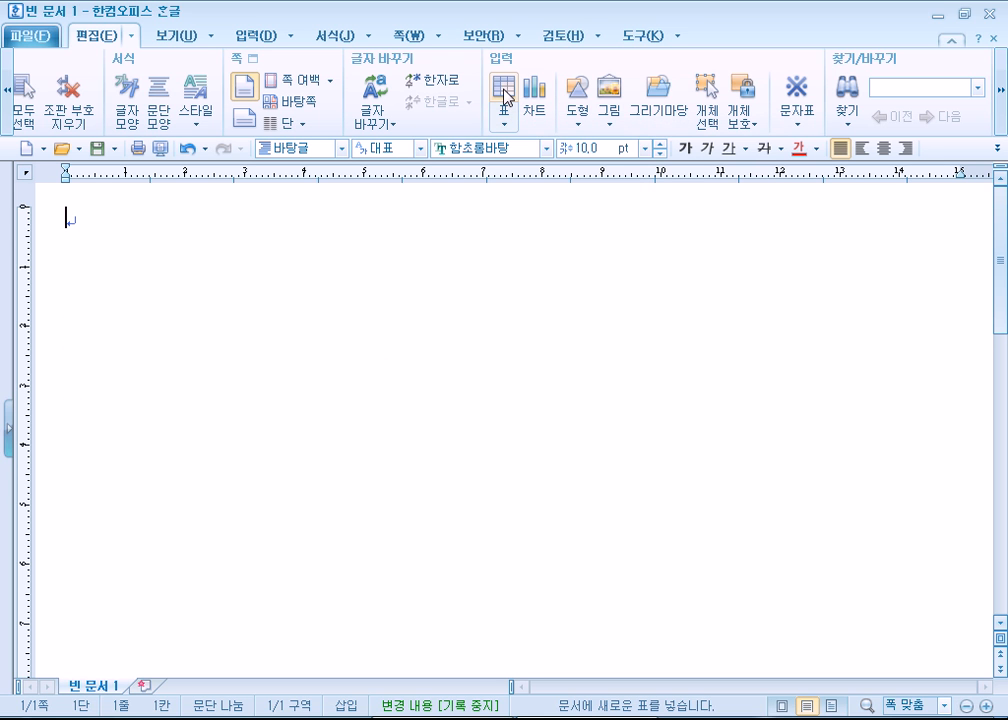
Compare the 표 만들기 settings reached from the editing and the insertion commands, cancelling both without creating a table
{"action": "left_click", "coordinate": [506, 97]}
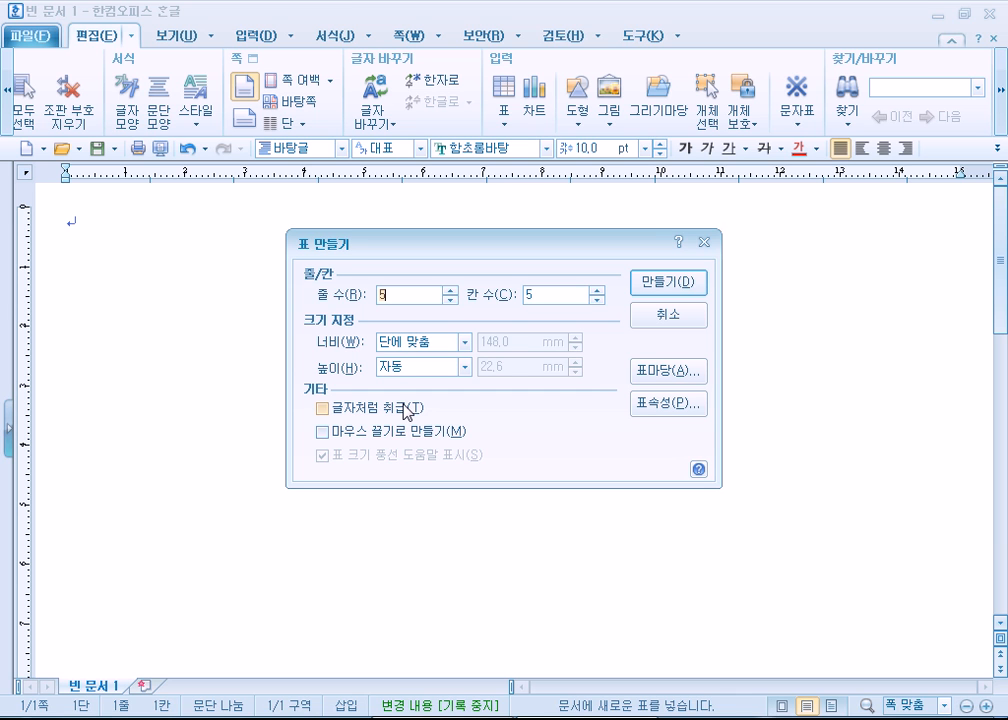
{"action": "left_click", "coordinate": [659, 320]}
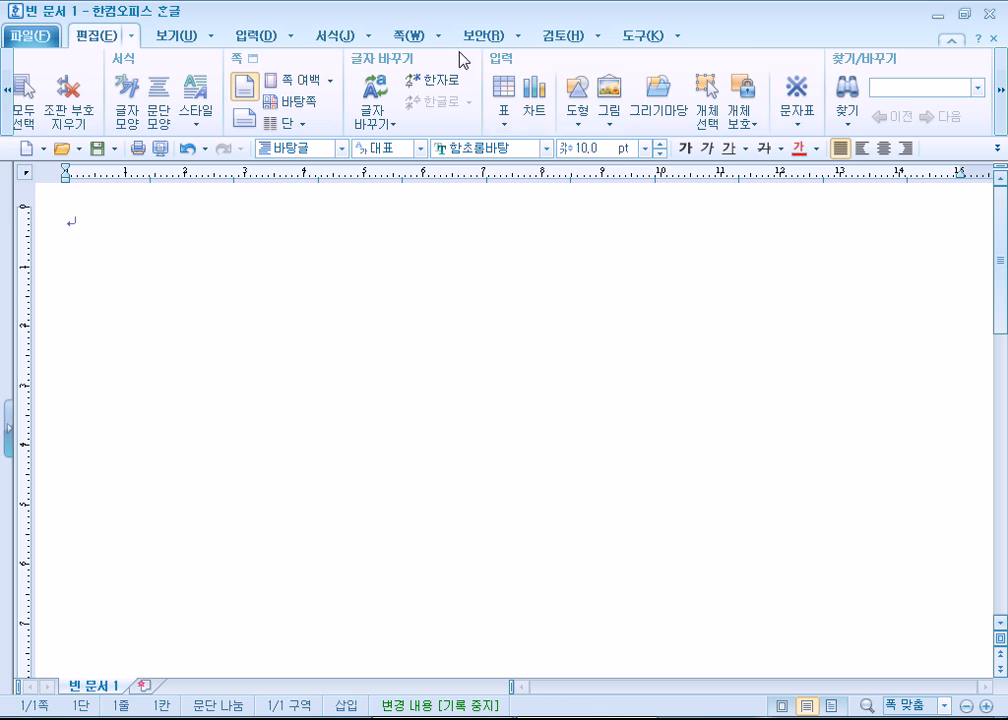
{"action": "left_click", "coordinate": [267, 42]}
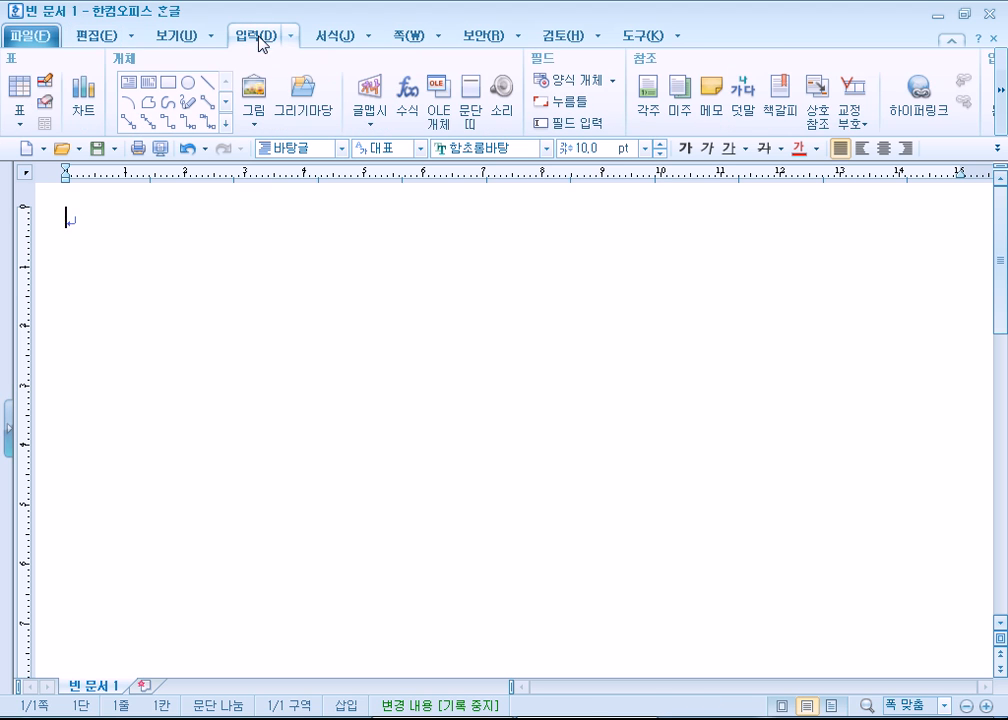
{"action": "left_click", "coordinate": [26, 93]}
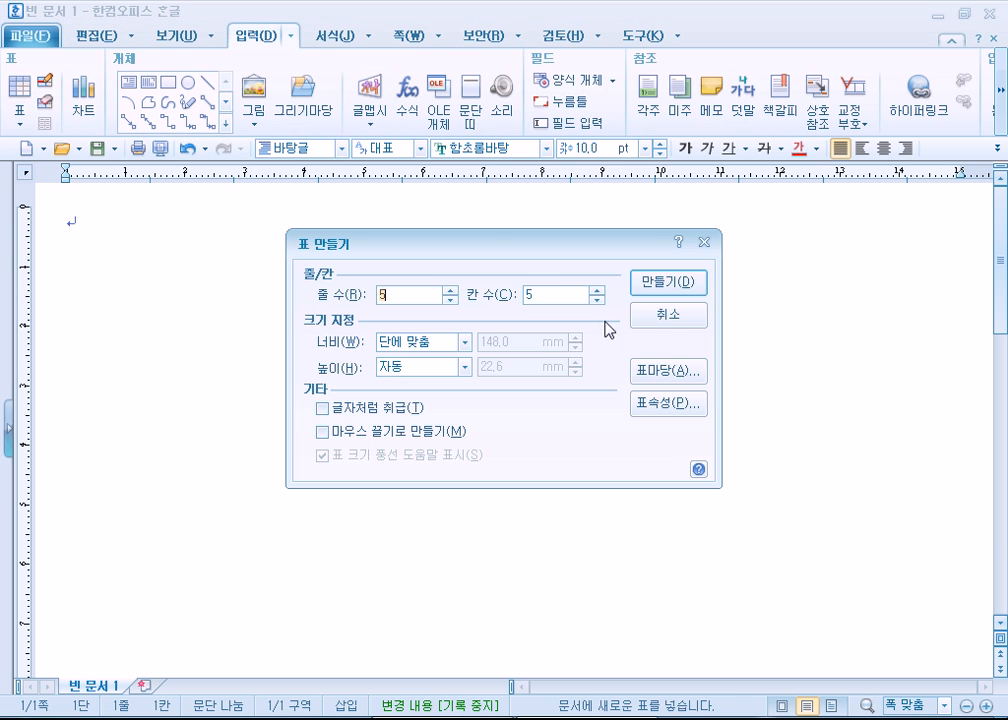
{"action": "left_click", "coordinate": [665, 323]}
{"action": "left_click", "coordinate": [104, 37]}
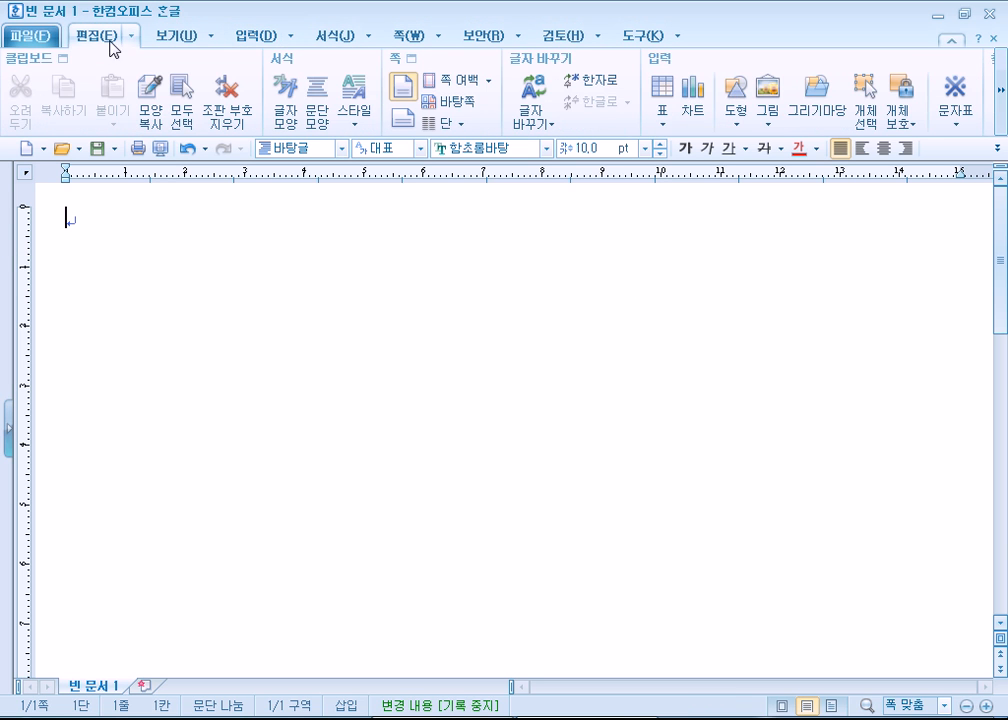
Create a table of 5 rows by 5 columns with 글자처럼 취급 enabled
{"action": "left_click", "coordinate": [664, 92]}
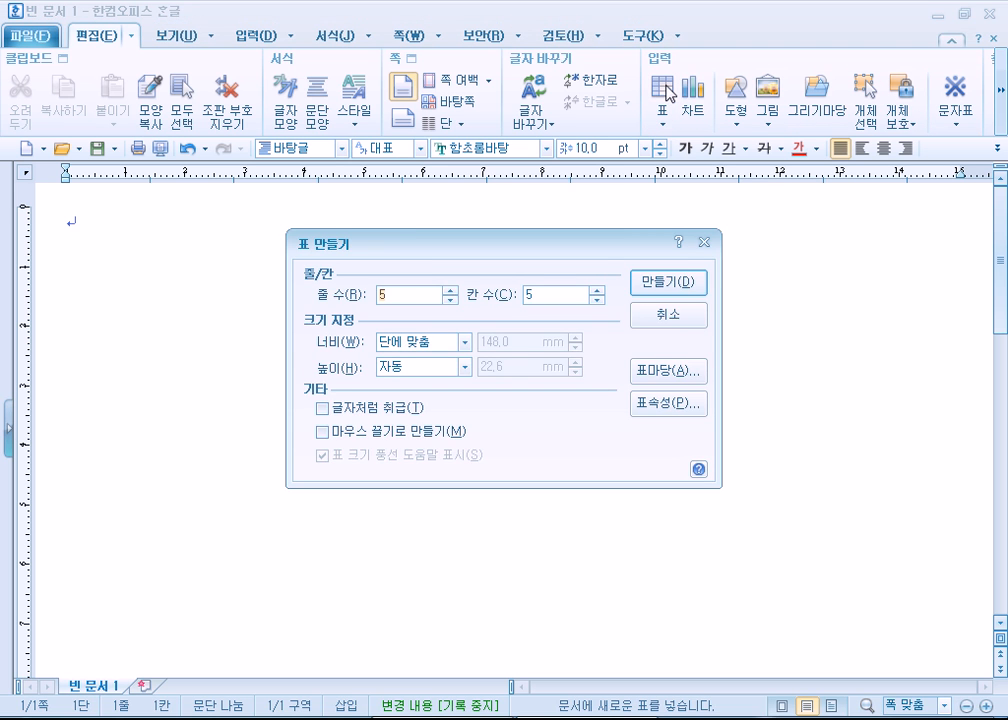
{"action": "left_click_drag", "start_coordinate": [384, 250], "coordinate": [437, 184]}
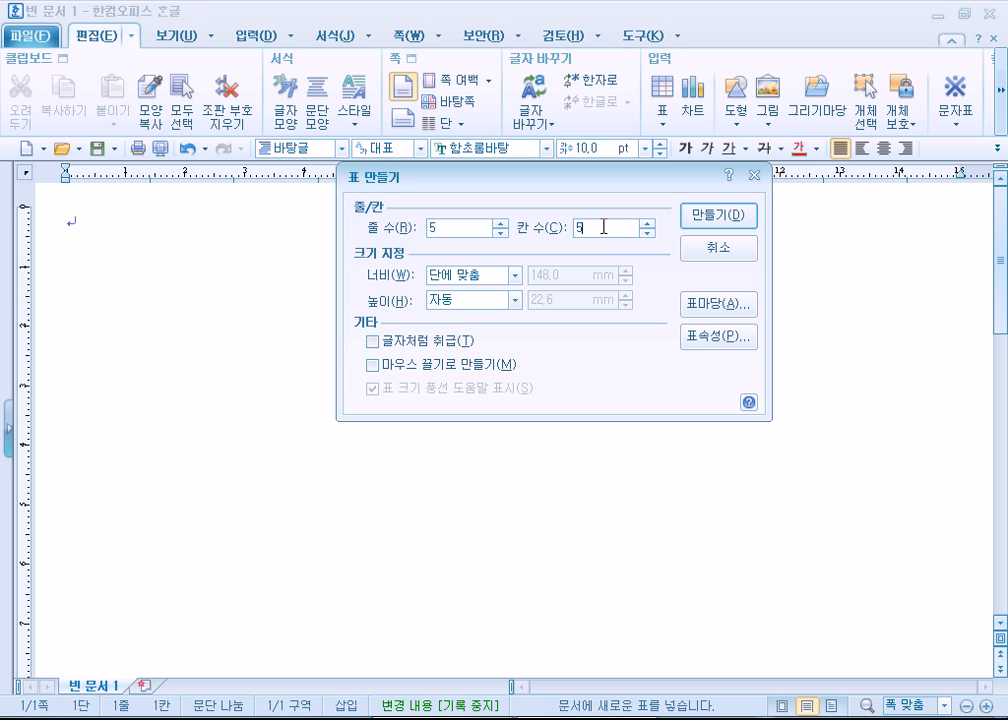
{"action": "left_click", "coordinate": [440, 350]}
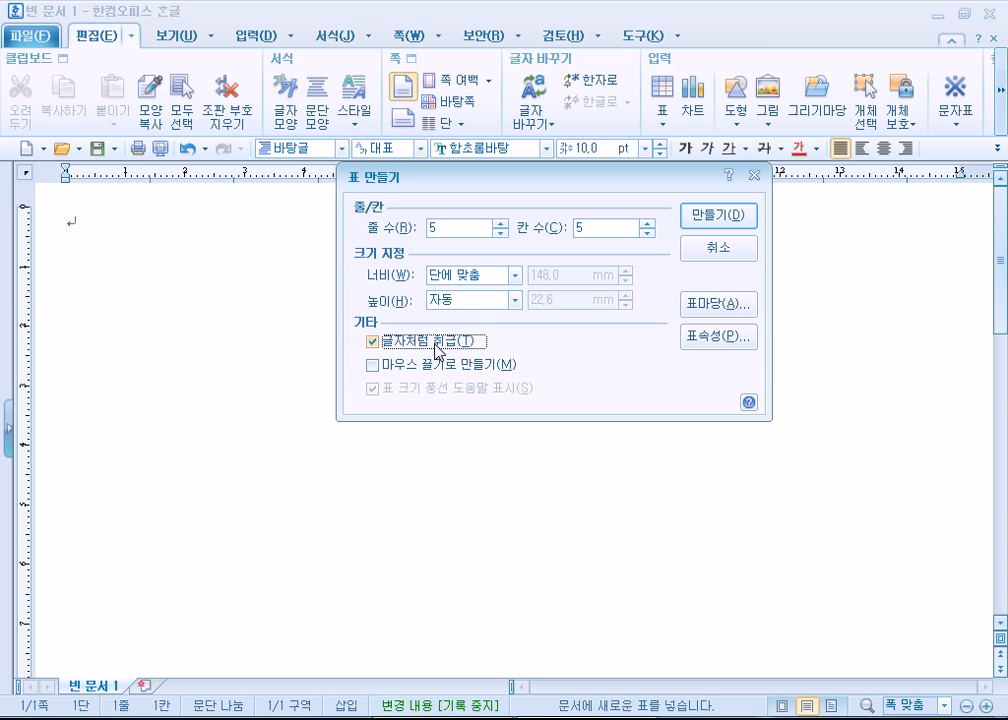
{"action": "left_click", "coordinate": [376, 346]}
{"action": "left_click", "coordinate": [379, 351]}
{"action": "left_click", "coordinate": [381, 344]}
{"action": "left_click", "coordinate": [396, 347]}
{"action": "left_click", "coordinate": [707, 217]}
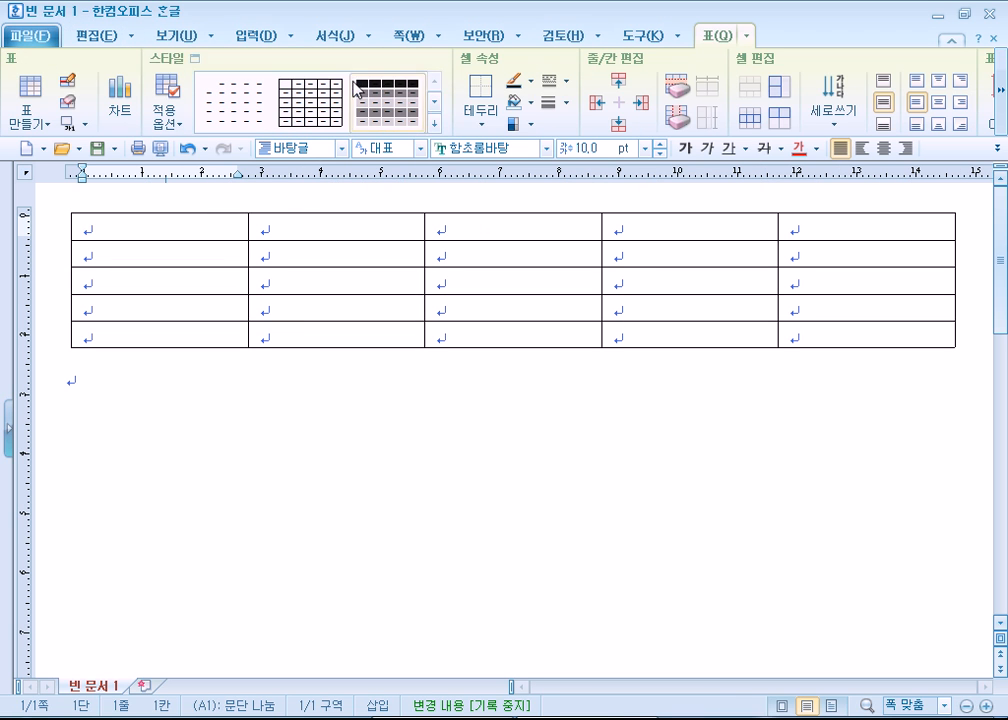
Set the document zoom to 100 % and return it to 폭 맞춤
{"action": "left_click", "coordinate": [165, 35]}
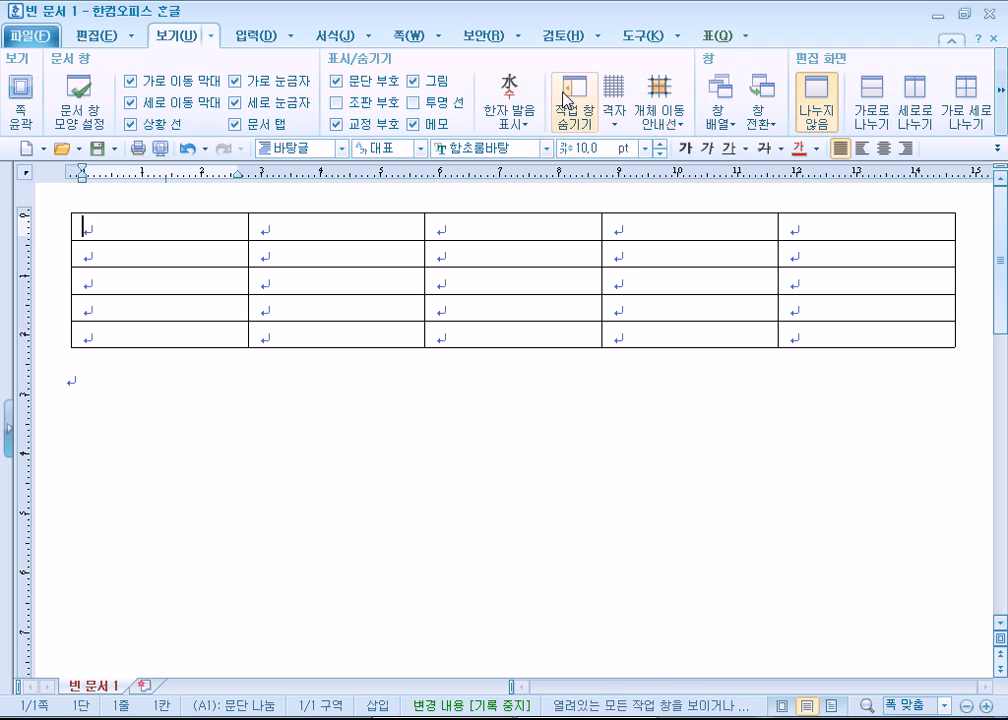
{"action": "left_click", "coordinate": [1003, 131]}
{"action": "left_click", "coordinate": [1003, 131]}
{"action": "left_click", "coordinate": [947, 80]}
{"action": "left_click", "coordinate": [884, 129]}
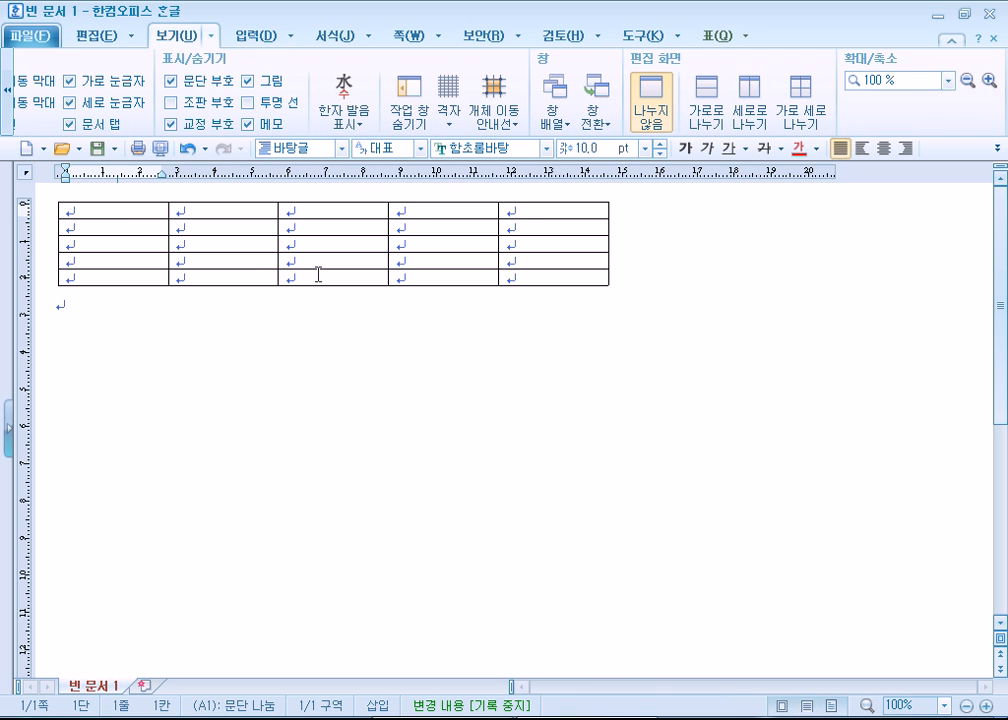
{"action": "left_click", "coordinate": [948, 80]}
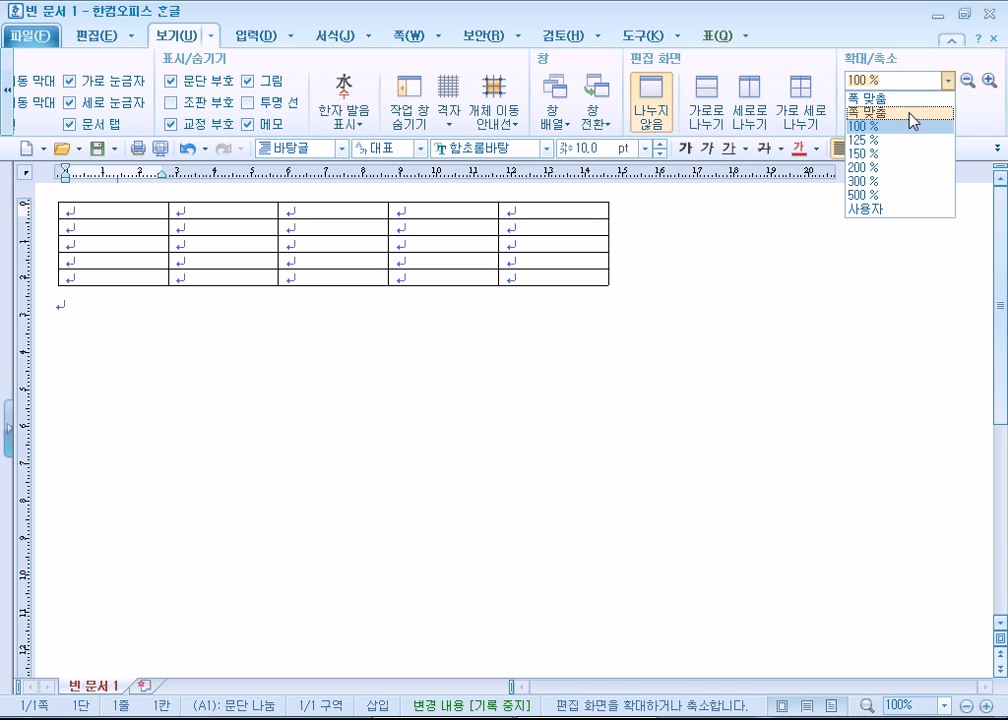
{"action": "left_click", "coordinate": [912, 114]}
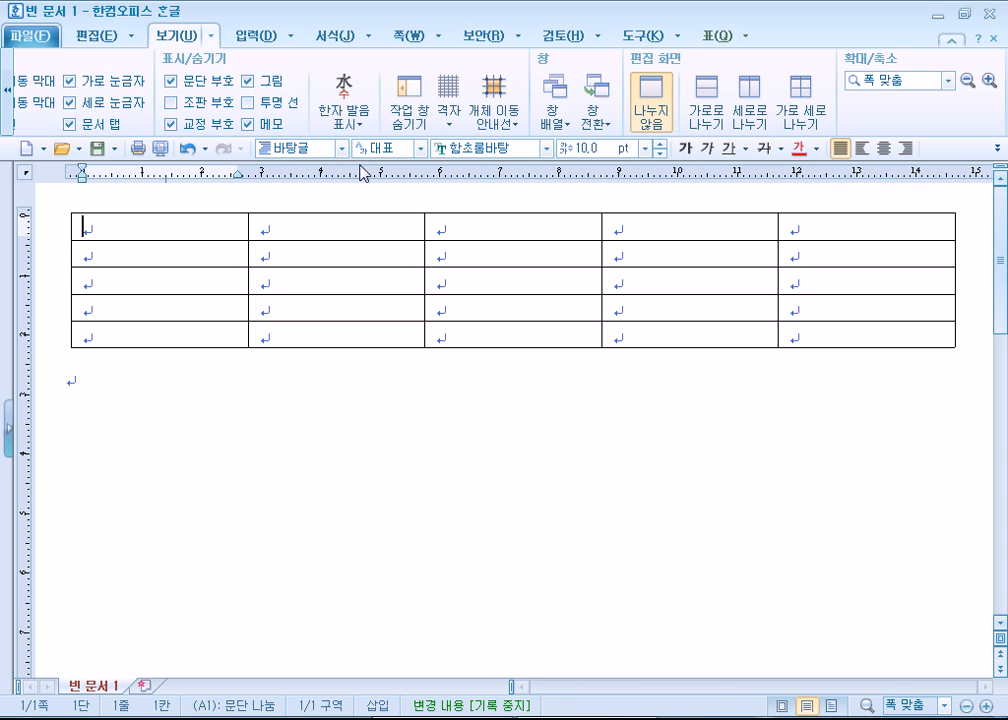
Show the page outline (쪽 윤곽) around the table and hide it again
{"action": "left_click", "coordinate": [9, 97]}
{"action": "left_click", "coordinate": [9, 97]}
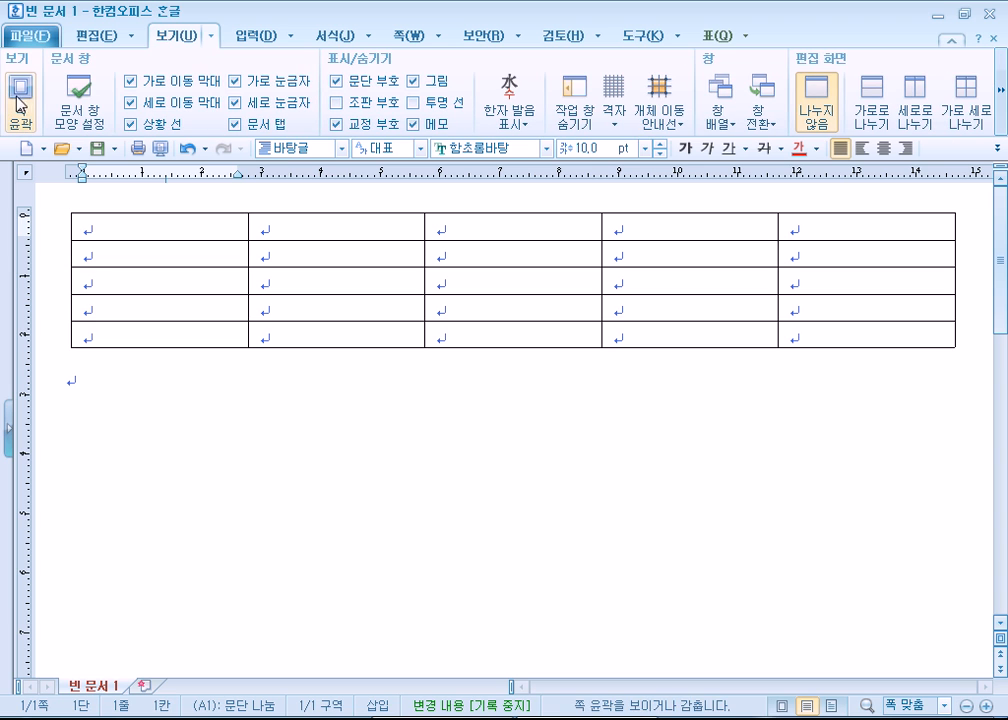
{"action": "left_click", "coordinate": [18, 100]}
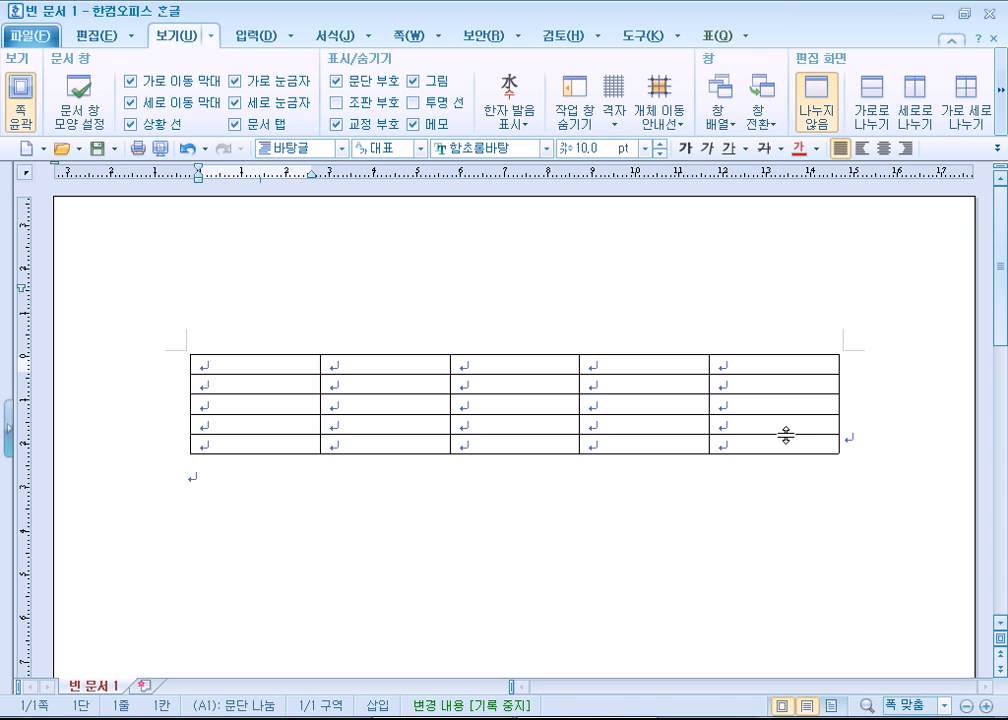
{"action": "left_click", "coordinate": [18, 100]}
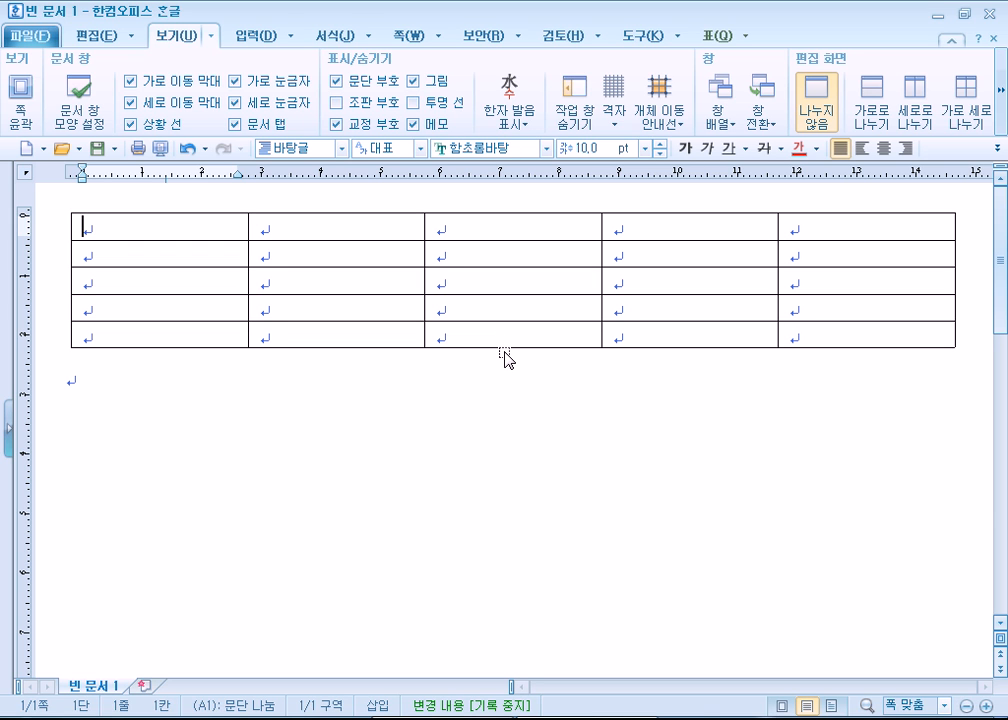
Select the whole table as an object and release the selection
{"action": "key", "text": "ctrl"}
{"action": "key", "text": "ctrl"}
{"action": "key", "text": "ctrl"}
{"action": "left_click", "coordinate": [477, 350]}
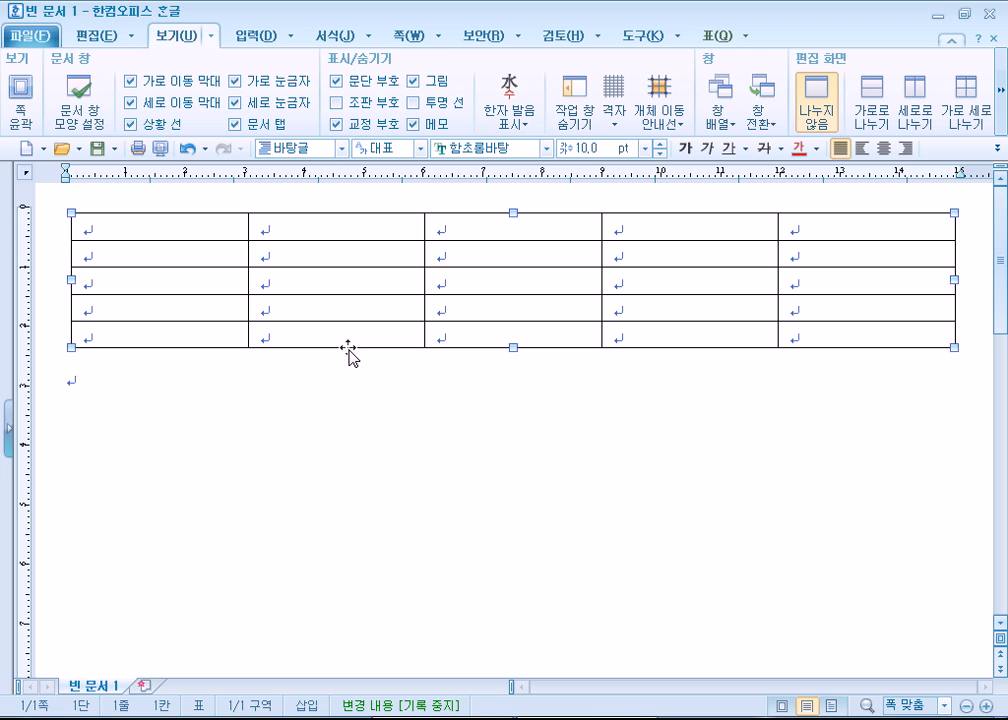
{"action": "left_click", "coordinate": [454, 444]}
Compare the commands offered with the cursor inside table cells and with it in the empty paragraph below the table
{"action": "left_click", "coordinate": [383, 236]}
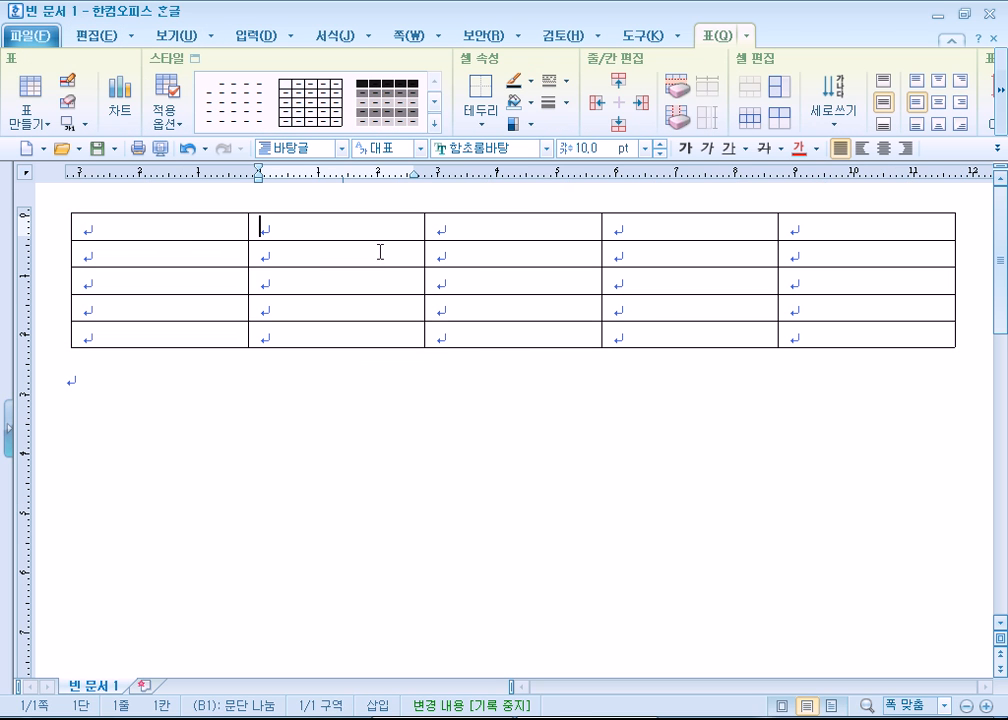
{"action": "left_click_drag", "start_coordinate": [353, 223], "coordinate": [515, 279]}
{"action": "left_click", "coordinate": [493, 405]}
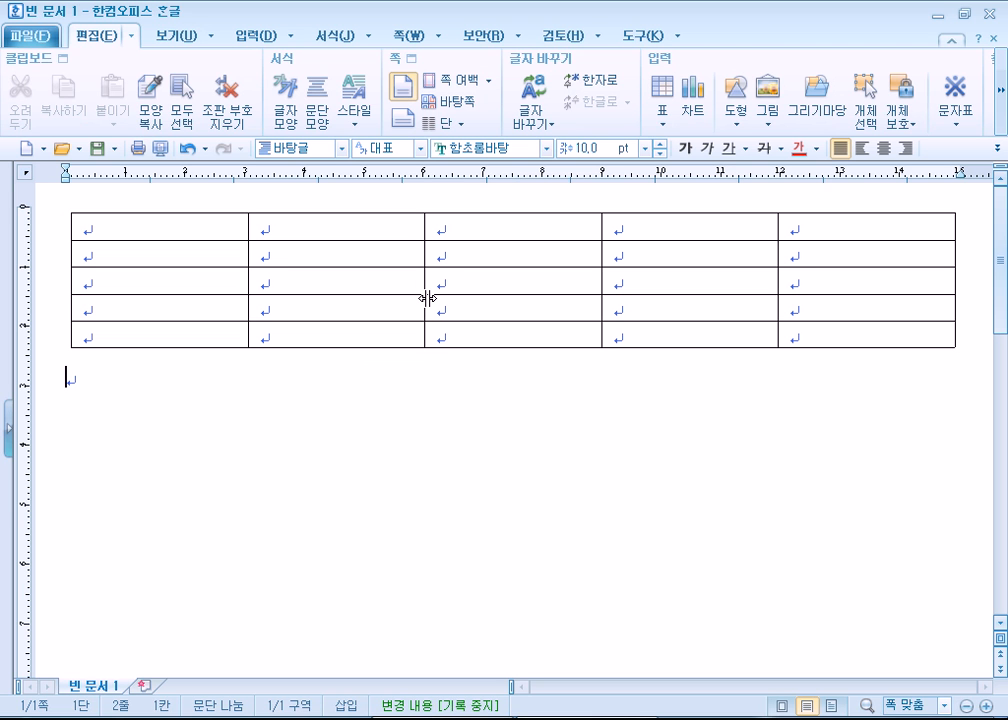
{"action": "left_click", "coordinate": [500, 350]}
{"action": "left_click", "coordinate": [535, 459]}
{"action": "left_click", "coordinate": [312, 330]}
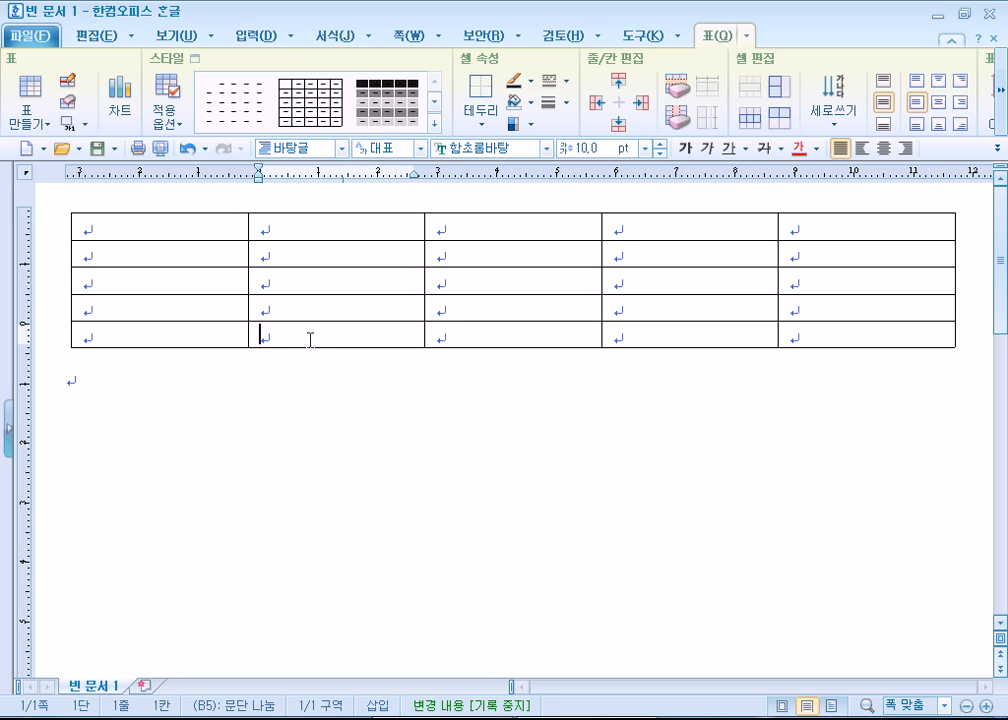
{"action": "left_click", "coordinate": [284, 399]}
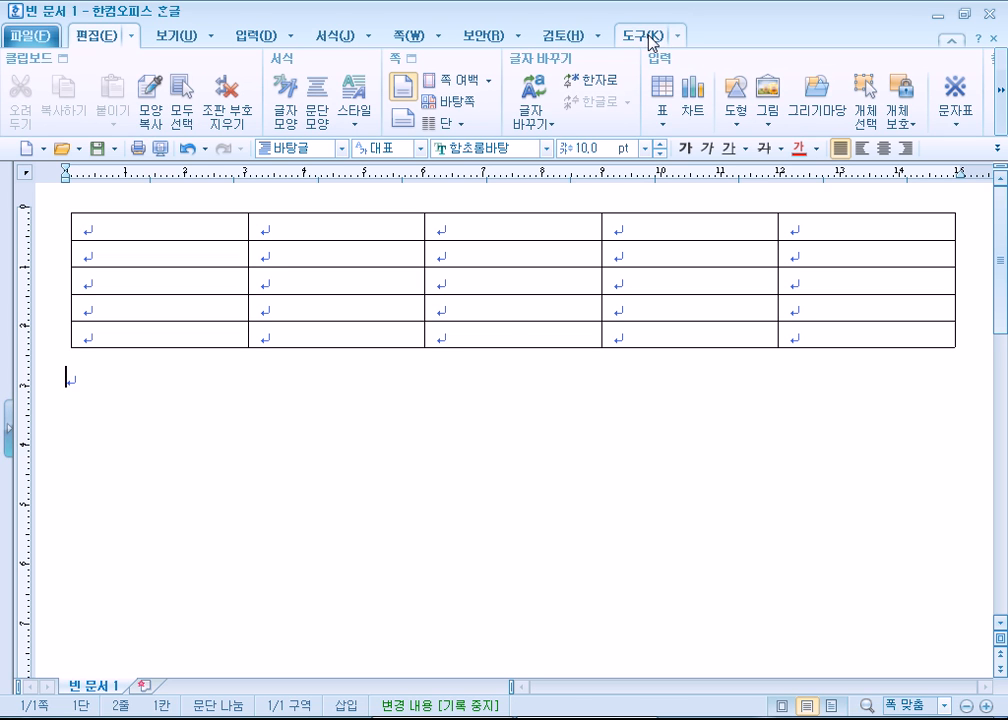
{"action": "left_click", "coordinate": [281, 222]}
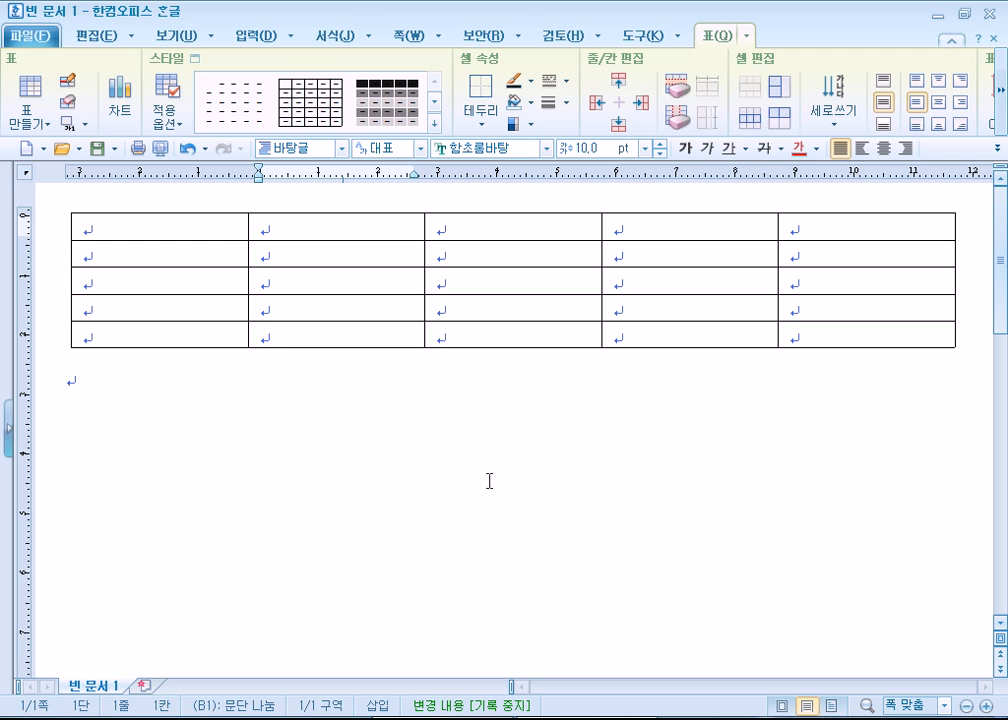
Apply the black-toned style to the whole table and preview other designs in the full style gallery
{"action": "left_click", "coordinate": [531, 350]}
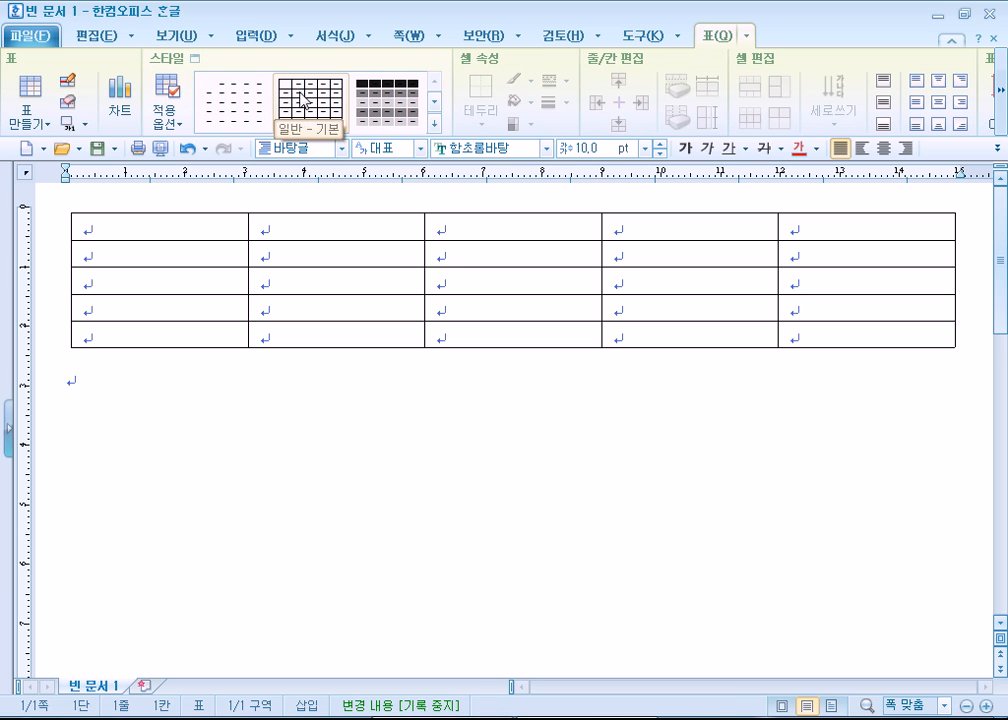
{"action": "left_click", "coordinate": [402, 117]}
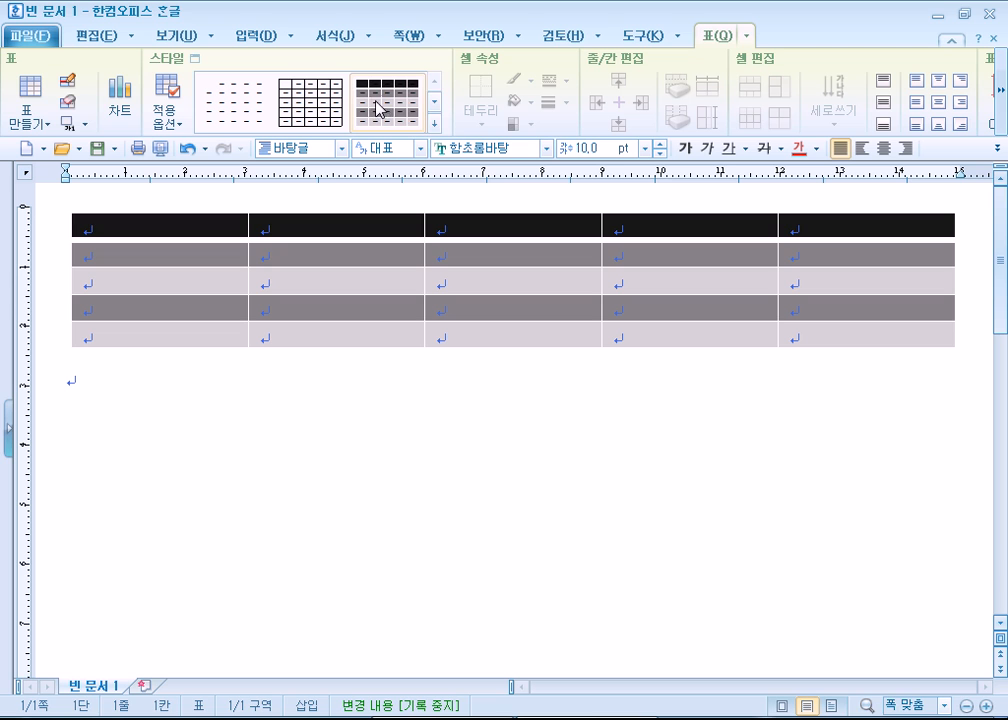
{"action": "left_click", "coordinate": [435, 127]}
{"action": "scroll", "coordinate": [530, 400], "scroll_direction": "down", "scroll_amount": 5}
{"action": "scroll", "coordinate": [540, 416], "scroll_direction": "down", "scroll_amount": 2}
{"action": "scroll", "coordinate": [537, 421], "scroll_direction": "up", "scroll_amount": 3}
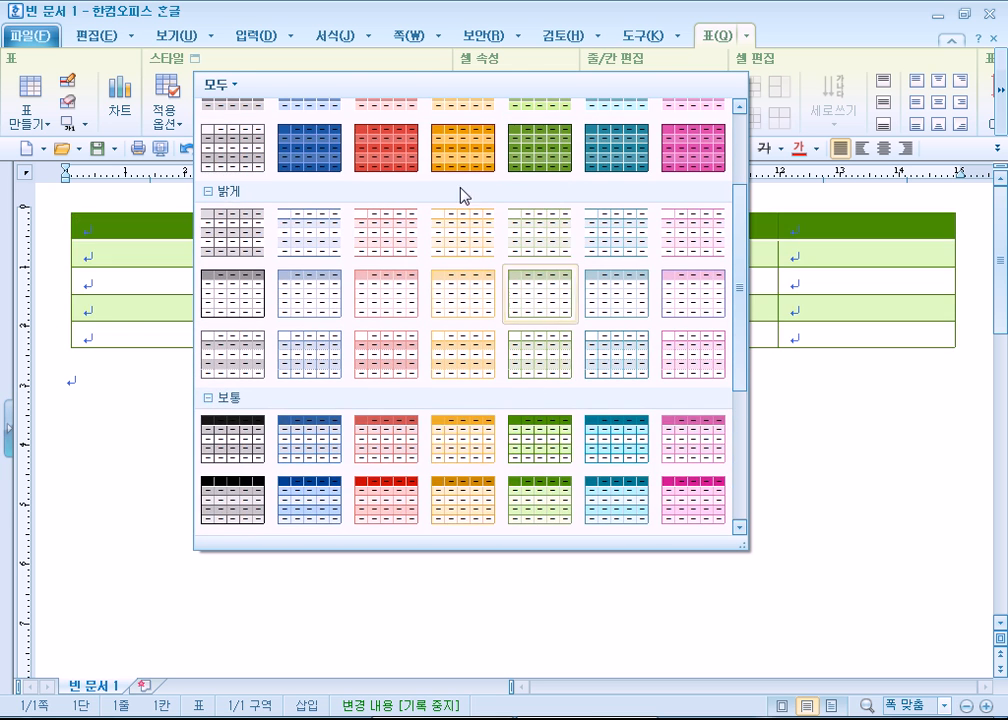
{"action": "left_click", "coordinate": [381, 18]}
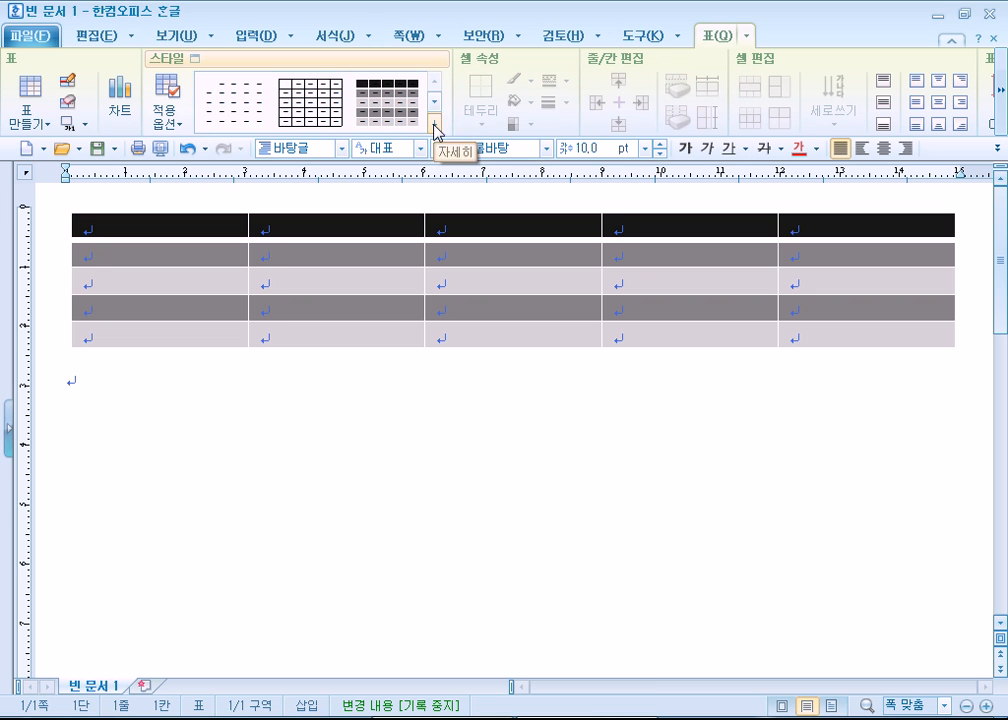
Browse further through the table styles and apply the pink-toned basic style to the table
{"action": "left_click", "coordinate": [434, 101]}
{"action": "left_click", "coordinate": [434, 101]}
{"action": "left_click", "coordinate": [434, 101]}
{"action": "left_click", "coordinate": [434, 101]}
{"action": "left_click", "coordinate": [434, 101]}
{"action": "left_click", "coordinate": [434, 101]}
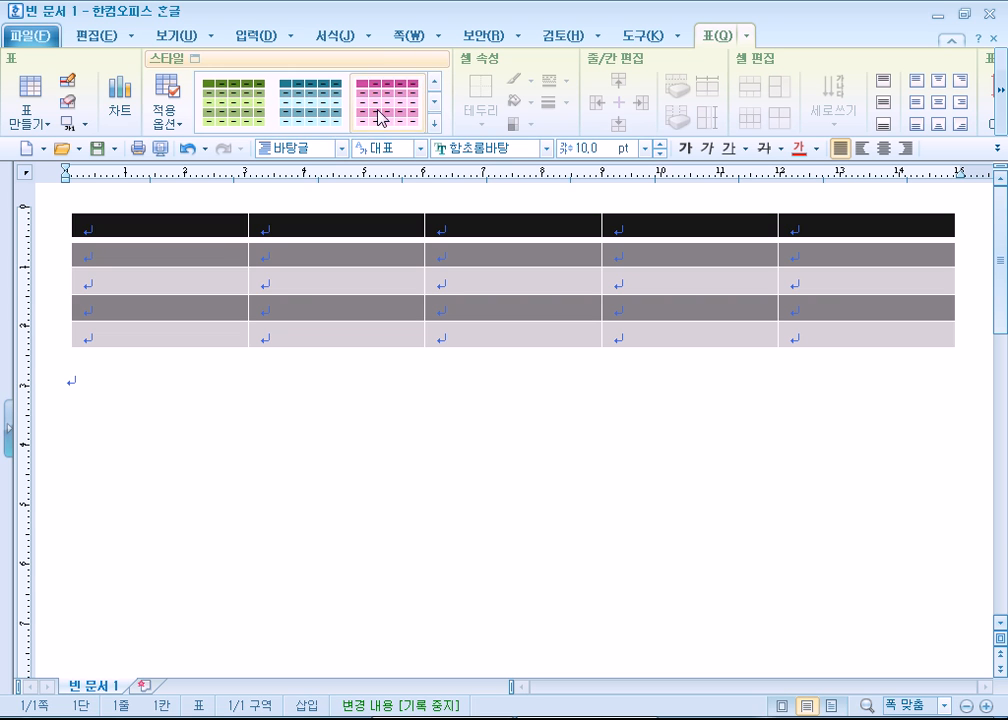
{"action": "left_click", "coordinate": [418, 121]}
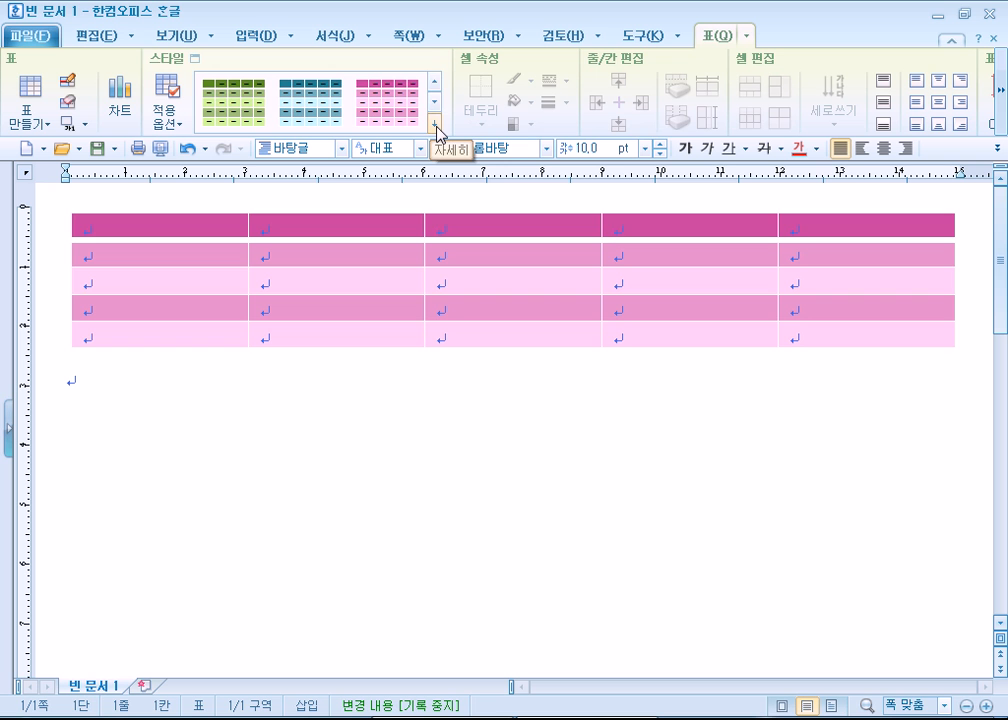
Apply the red-toned variant of the first basic style (기본) to the table and deselect it
{"action": "left_click", "coordinate": [436, 124]}
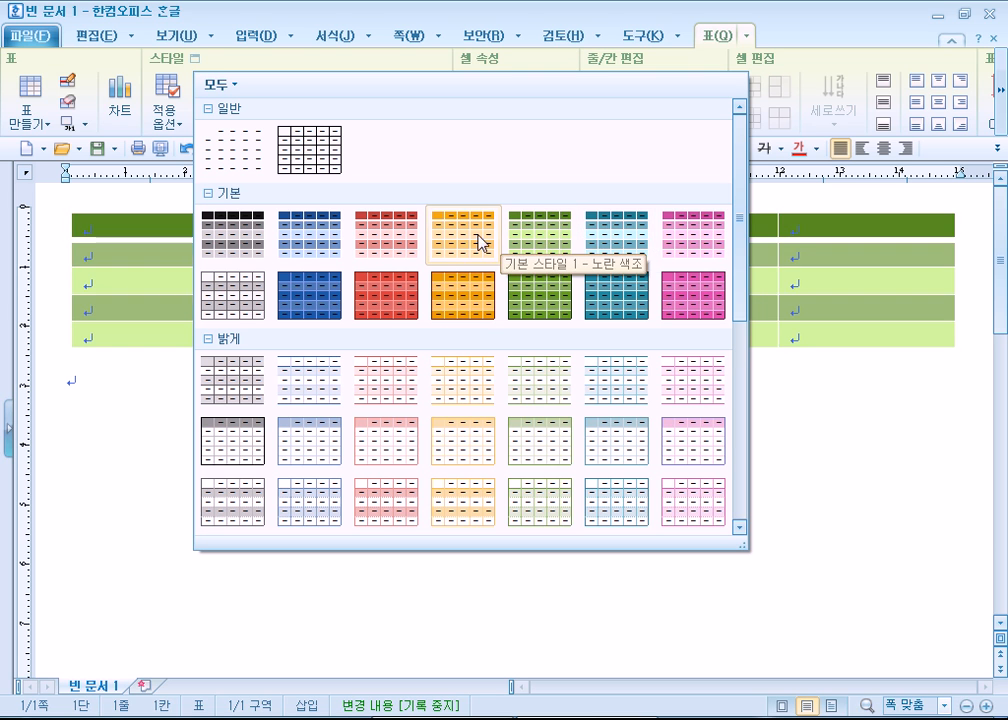
{"action": "left_click", "coordinate": [375, 240]}
{"action": "left_click", "coordinate": [489, 482]}
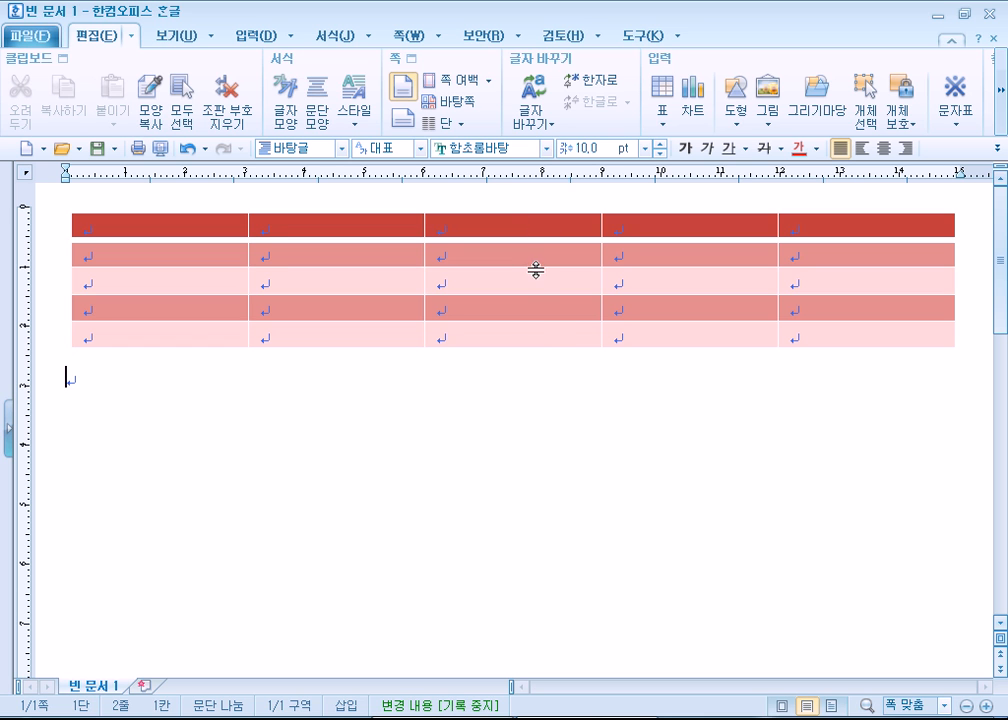
Contrast selecting the whole table as an object with placing the cursor in one of its cells
{"action": "left_click", "coordinate": [541, 355]}
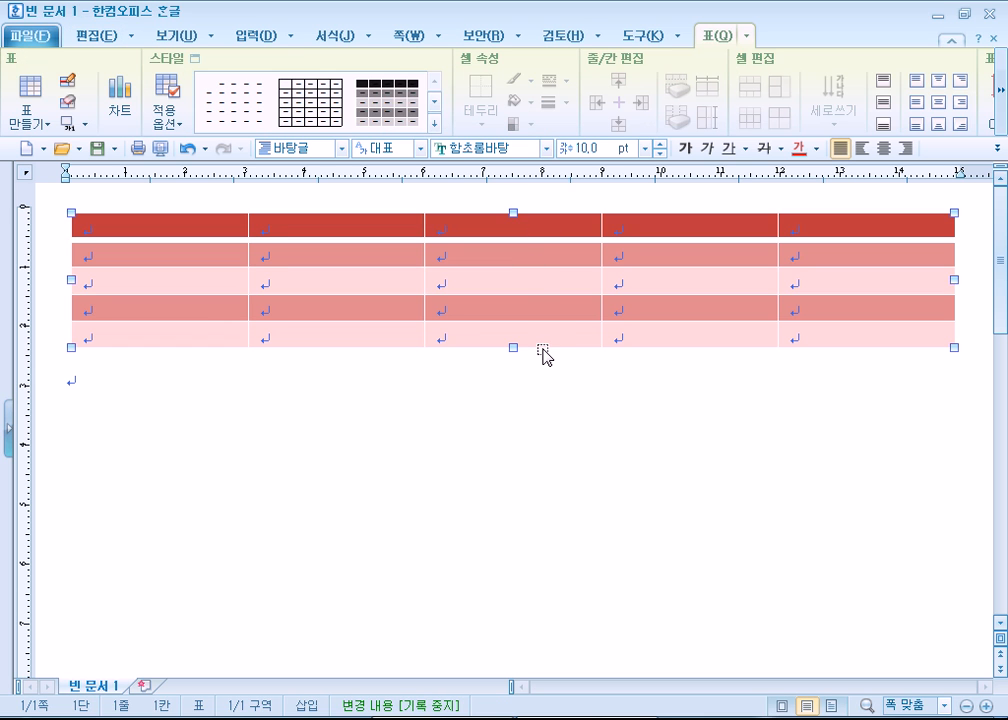
{"action": "left_click", "coordinate": [571, 446]}
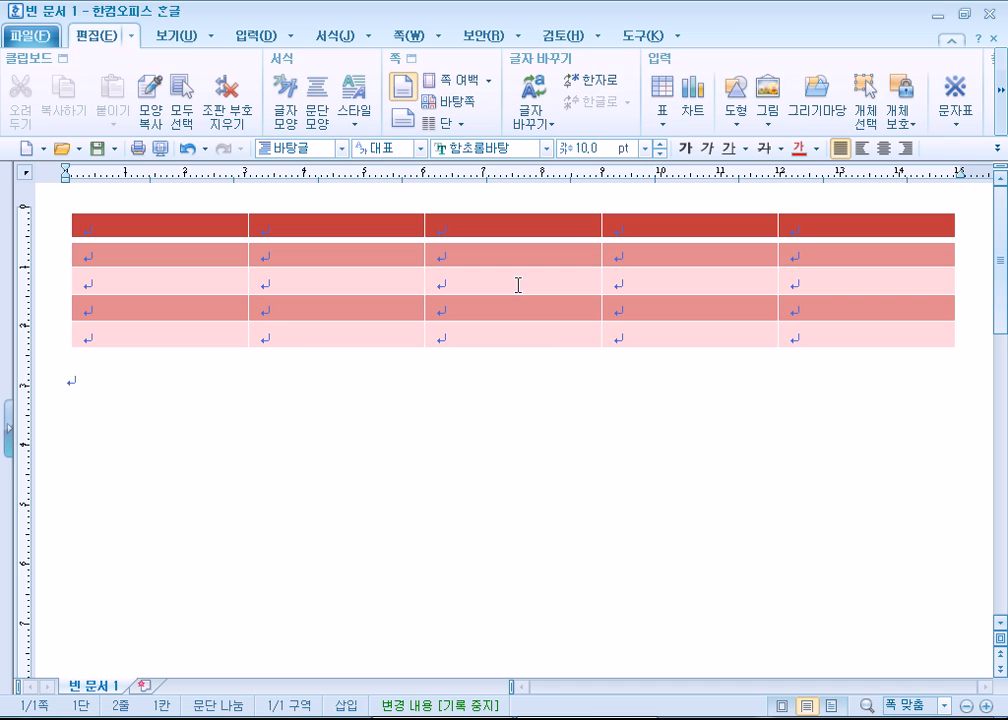
{"action": "left_click", "coordinate": [513, 279]}
{"action": "left_click", "coordinate": [524, 367]}
Select the whole red-toned table and delete it from the document
{"action": "left_click", "coordinate": [526, 349]}
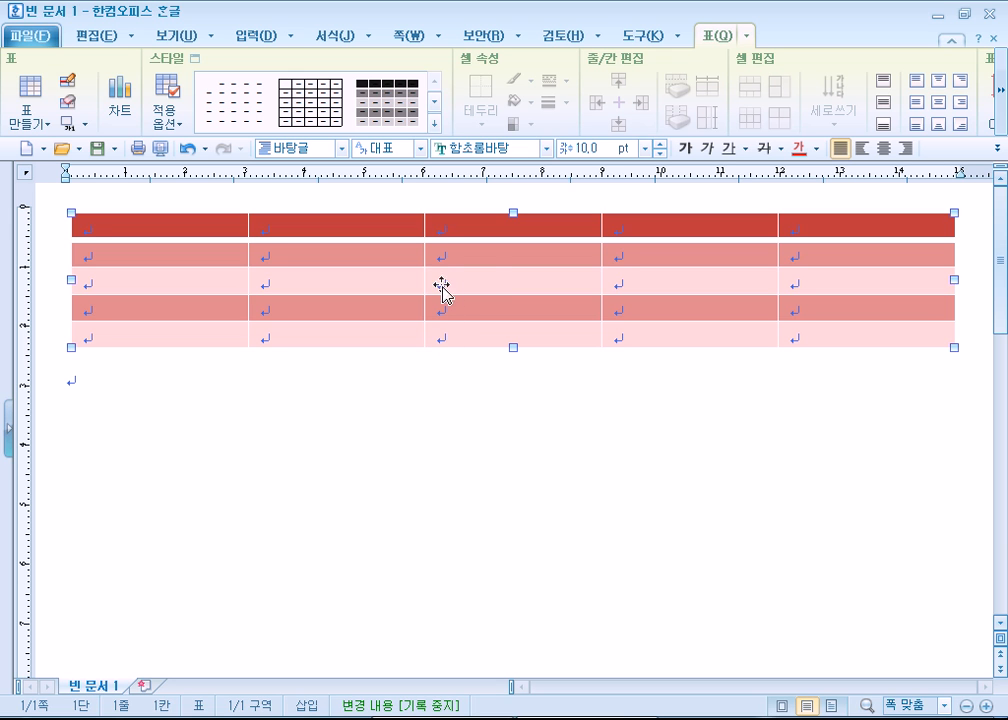
{"action": "right_click", "coordinate": [500, 271]}
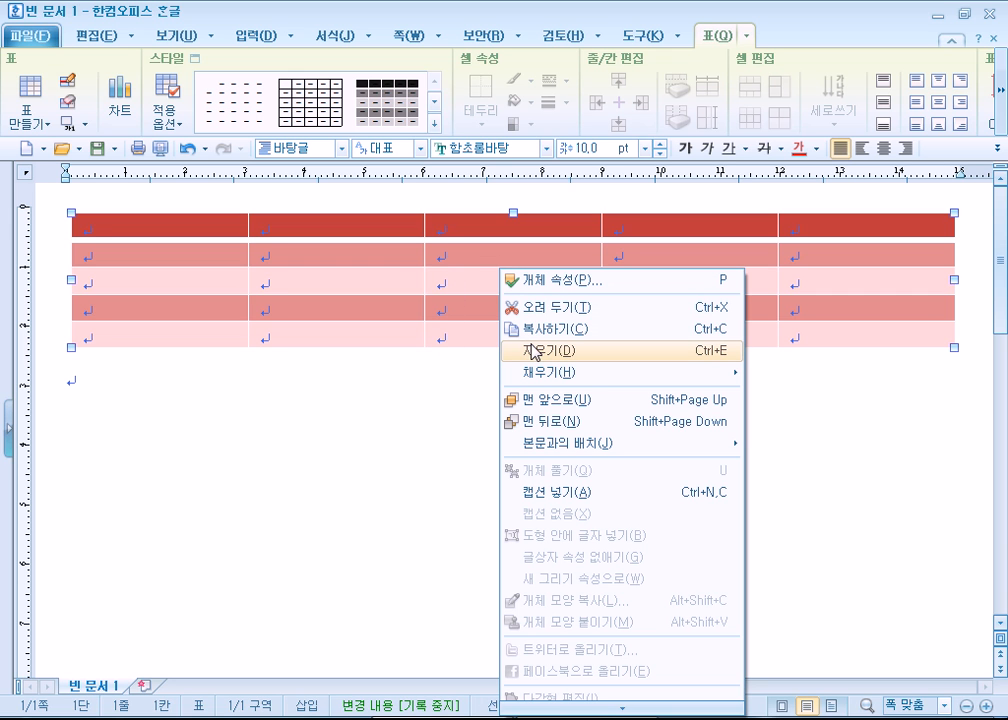
{"action": "mouse_move", "coordinate": [509, 384]}
{"action": "key", "text": "Escape"}
{"action": "key", "text": "Escape"}
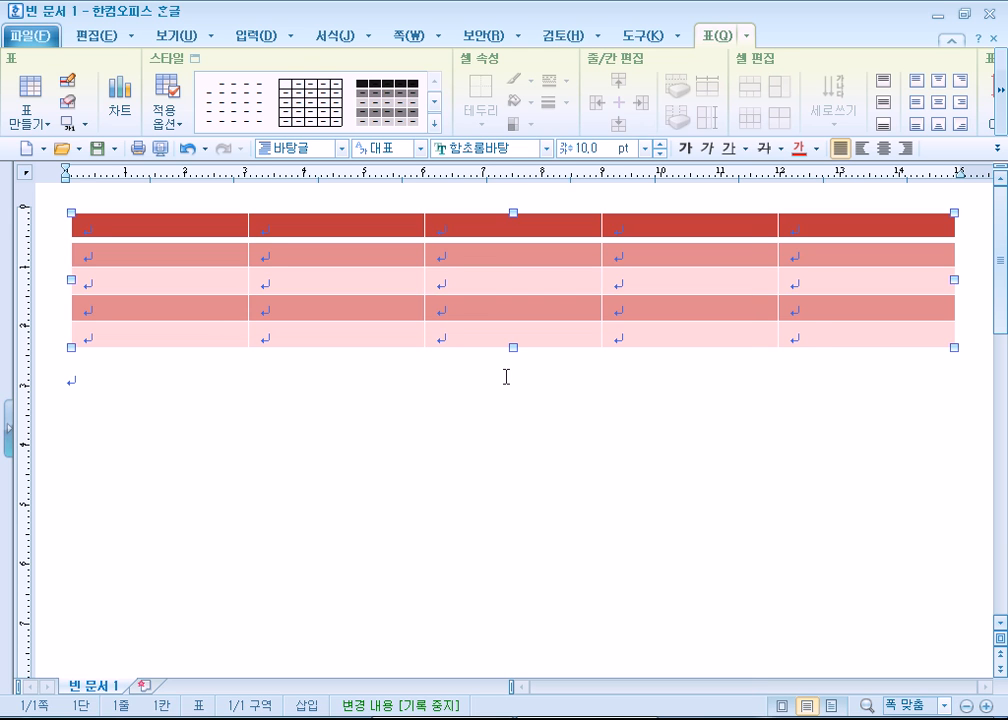
{"action": "key", "text": "Delete"}
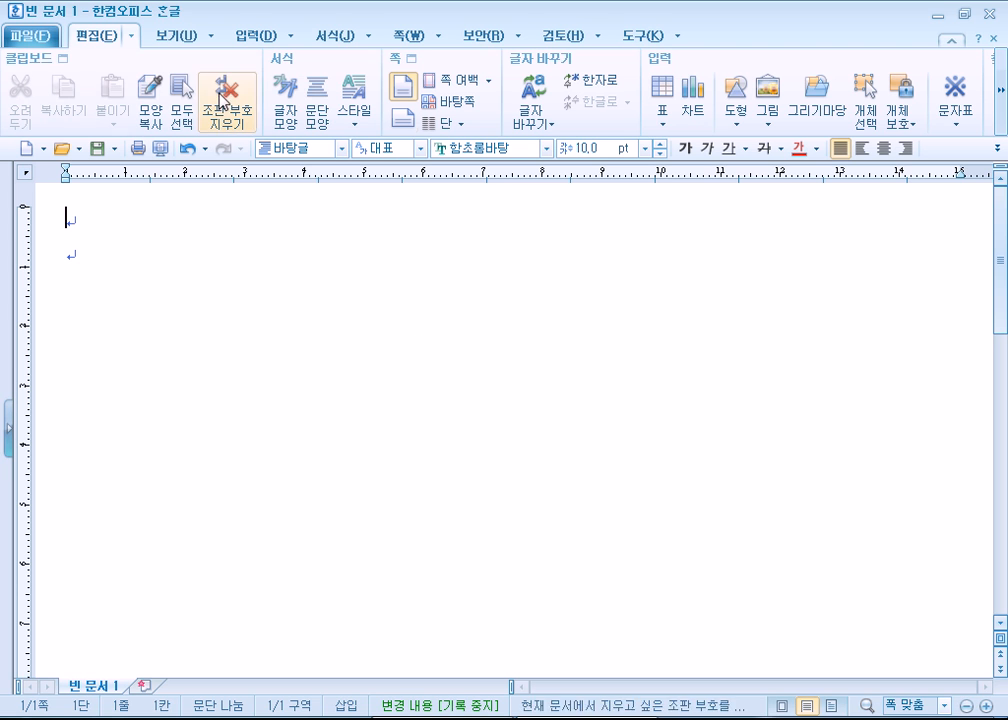
Create a table of 8 rows by 5 columns, keeping 글자처럼 취급 enabled
{"action": "left_click", "coordinate": [662, 88]}
{"action": "left_click", "coordinate": [451, 290]}
{"action": "left_click", "coordinate": [451, 290]}
{"action": "left_click", "coordinate": [451, 290]}
{"action": "left_click", "coordinate": [563, 297]}
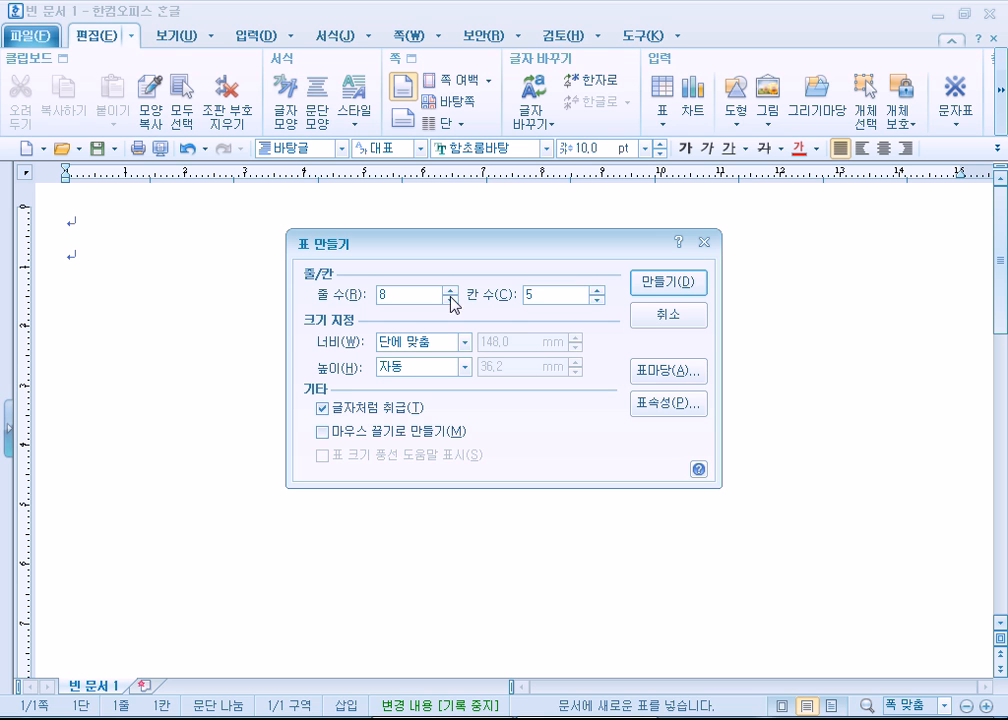
{"action": "left_click", "coordinate": [667, 284]}
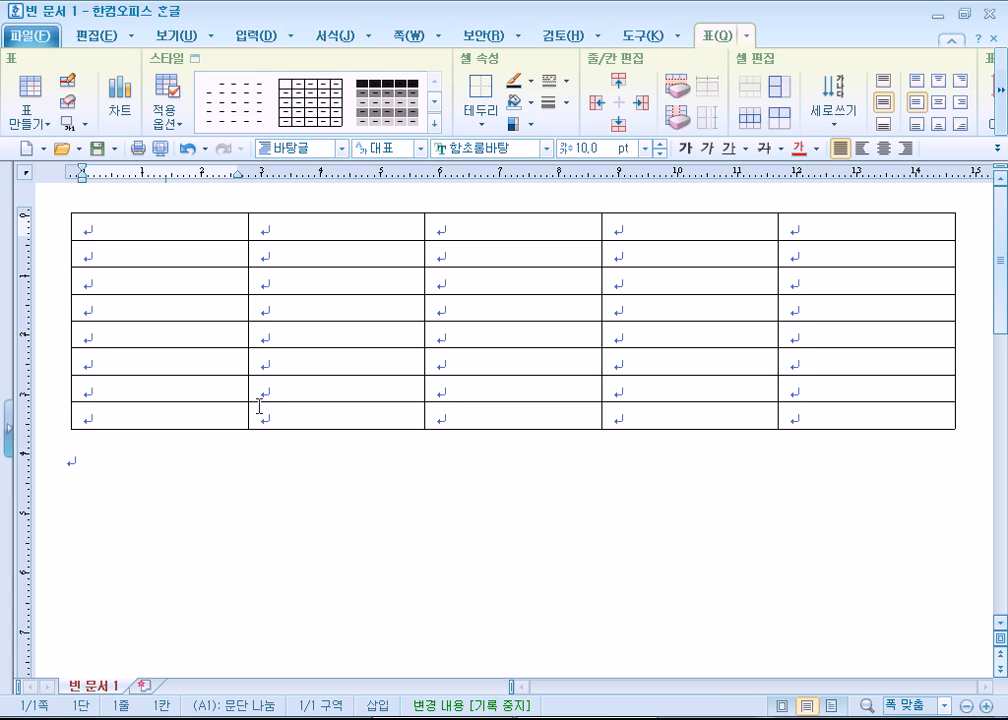
Enter 6월 in the table's first cell and the headings 일, 항목, 수입, 지출 and 비고 across the second row
{"action": "type", "text": "6월"}
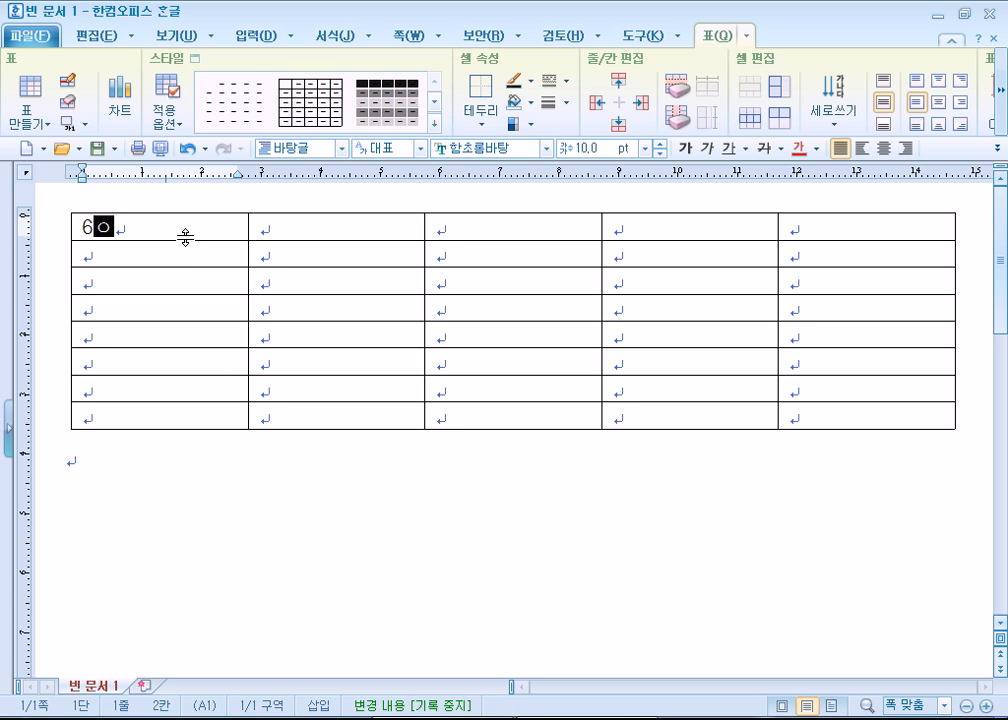
{"action": "key", "text": "Down"}
{"action": "type", "text": "이"}
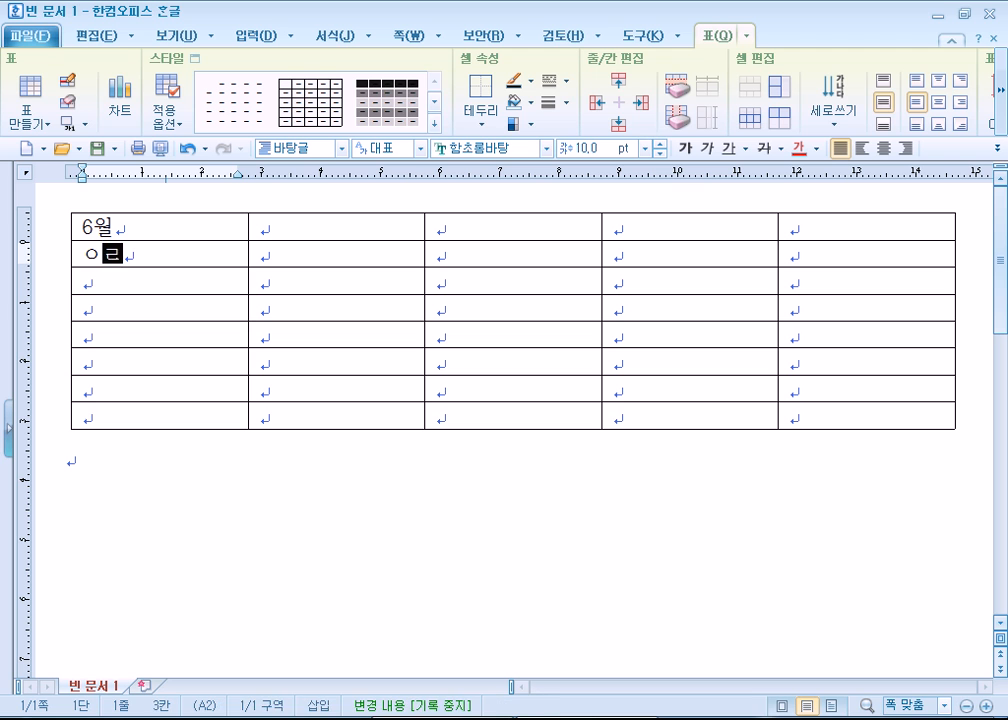
{"action": "type", "text": "ㄹ"}
{"action": "key", "text": "Tab"}
{"action": "type", "text": "항목"}
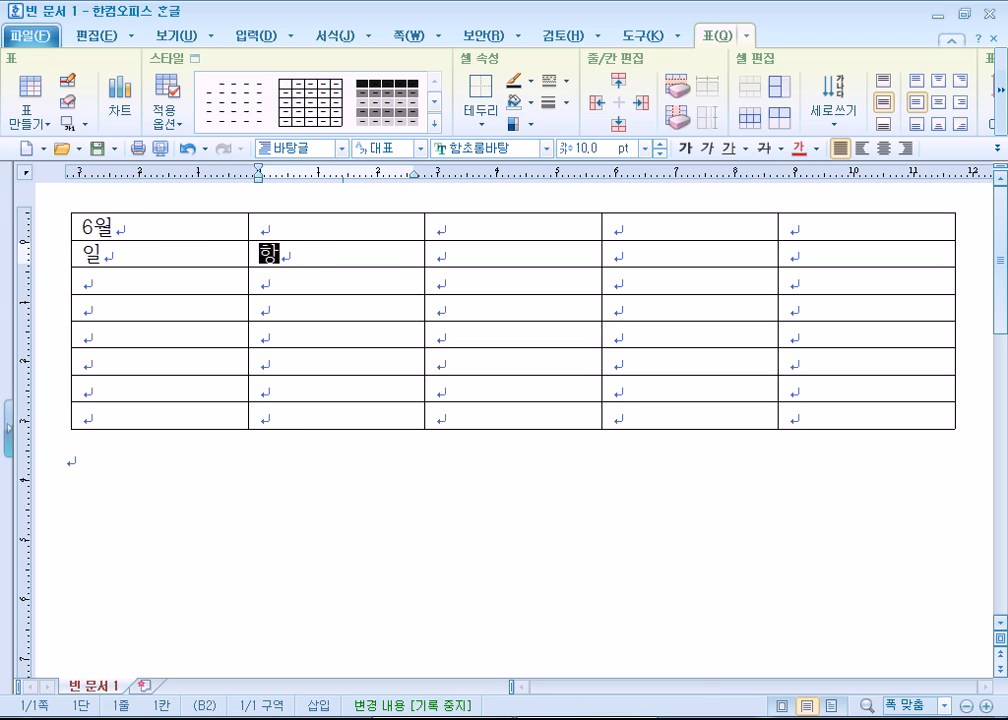
{"action": "key", "text": "Tab"}
{"action": "type", "text": "승ㅣㅂ"}
{"action": "key", "text": "Tab"}
{"action": "type", "text": "지출"}
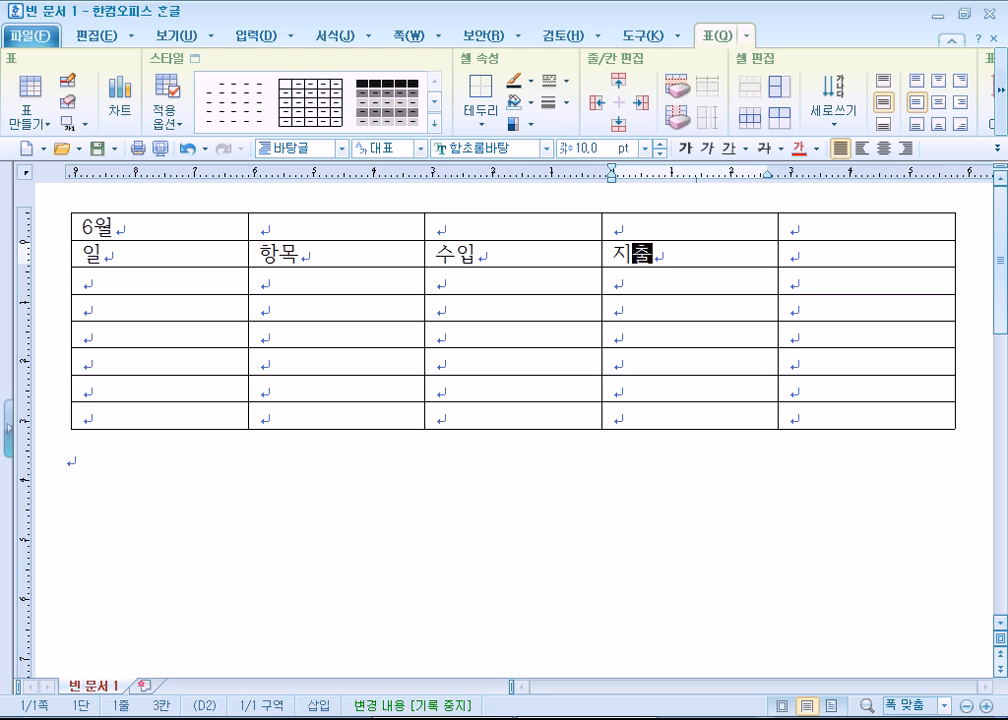
{"action": "key", "text": "Tab"}
{"action": "type", "text": "비고"}
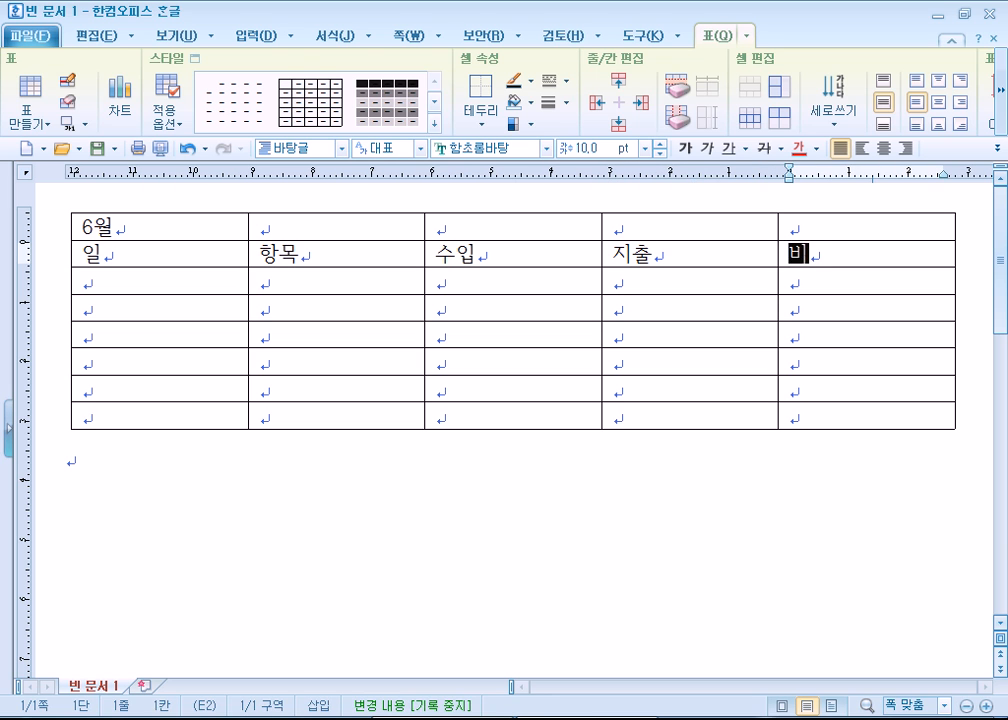
Add four empty lines below 항목 inside its heading cell
{"action": "key", "text": "Tab"}
{"action": "key", "text": "Tab"}
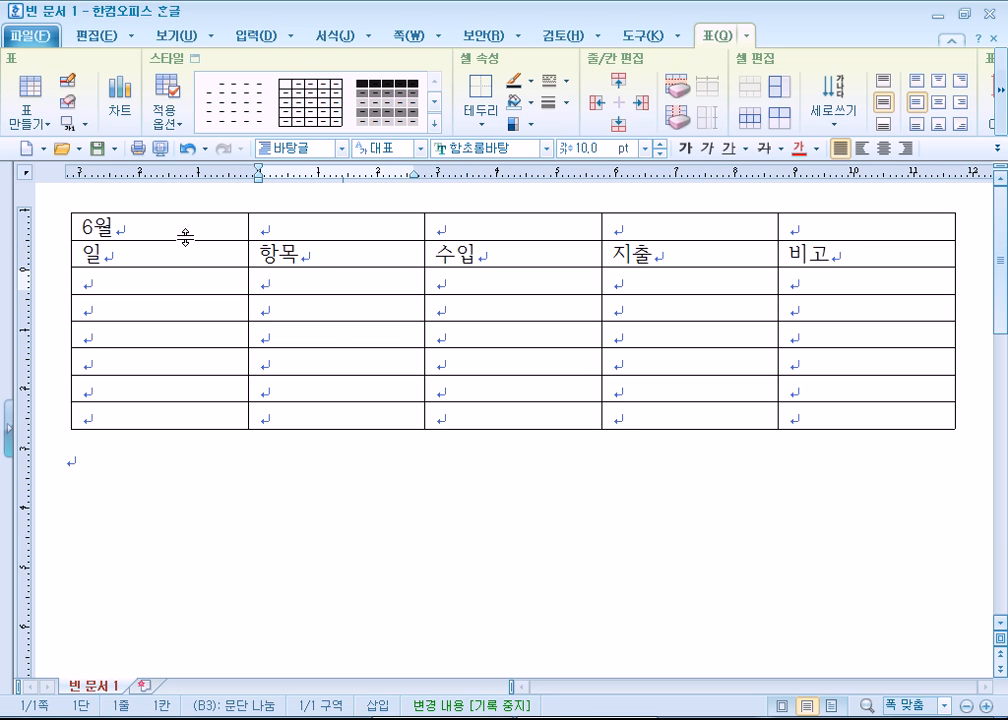
{"action": "key", "text": "Up"}
{"action": "key", "text": "End"}
{"action": "key", "text": "Return"}
{"action": "key", "text": "Return"}
{"action": "key", "text": "Return"}
{"action": "key", "text": "Return"}
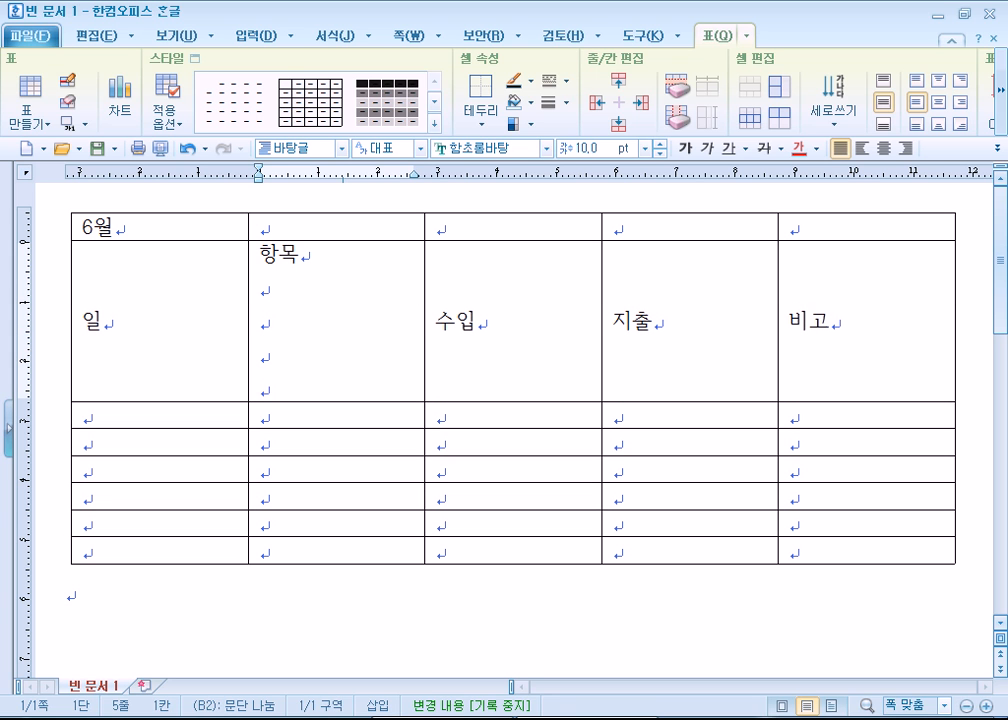
Remove the four empty lines below 항목 in its heading cell
{"action": "key", "text": "Up"}
{"action": "key", "text": "Up"}
{"action": "key", "text": "Up"}
{"action": "key", "text": "Up"}
{"action": "key", "text": "End"}
{"action": "key", "text": "Delete"}
{"action": "key", "text": "Delete"}
{"action": "key", "text": "Delete"}
{"action": "key", "text": "Delete"}
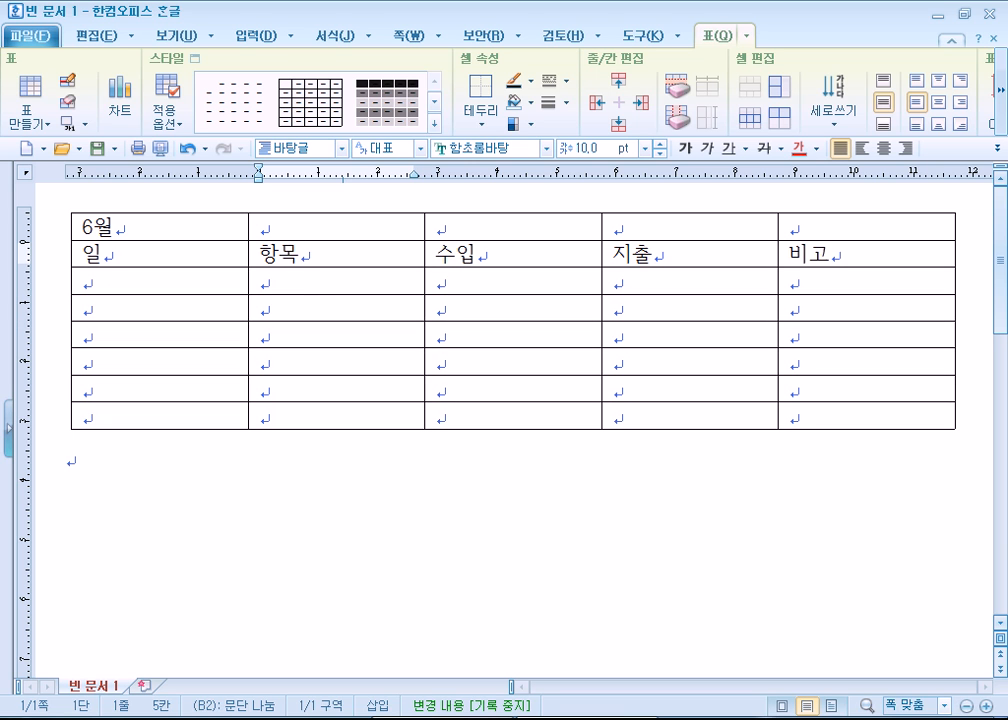
Fill the 항목 column from the third row down with 주식비, 급여, 의료비, 통신비 and 교통비
{"action": "left_click", "coordinate": [322, 283]}
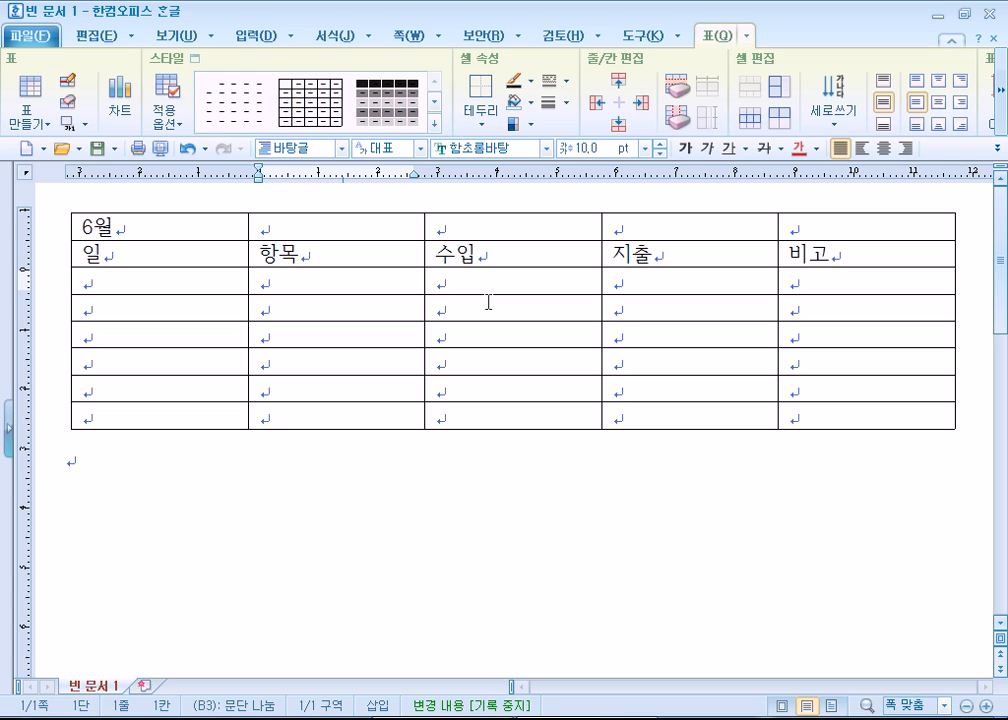
{"action": "type", "text": "주식비"}
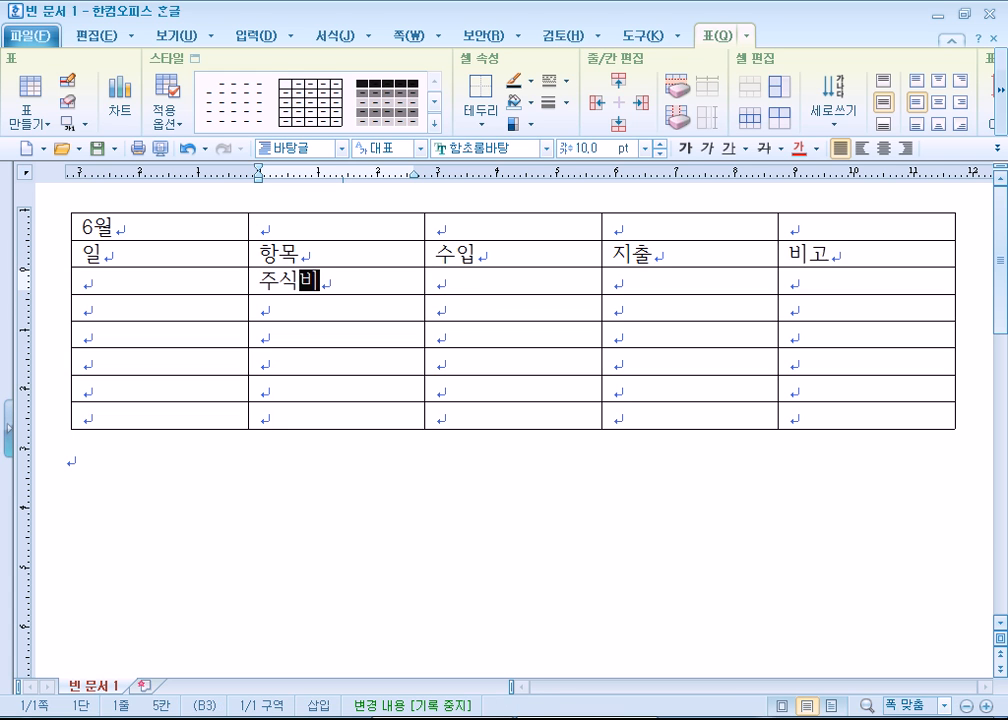
{"action": "key", "text": "Down"}
{"action": "type", "text": "급여"}
{"action": "key", "text": "Down"}
{"action": "type", "text": "일료비"}
{"action": "key", "text": "Down"}
{"action": "type", "text": "통시"}
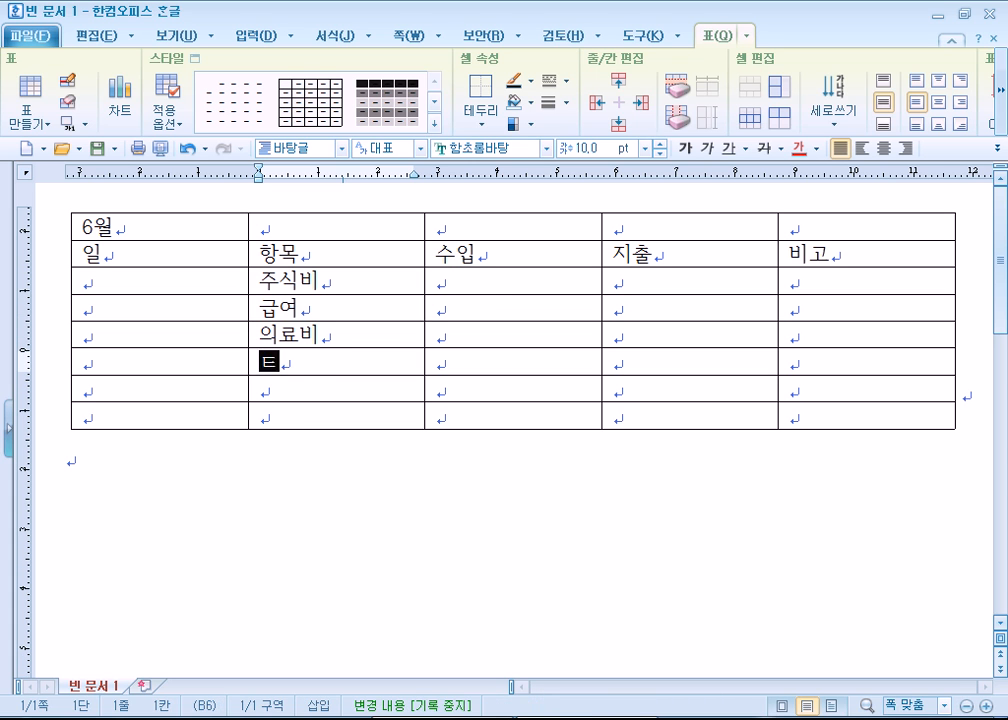
{"action": "type", "text": "신비"}
{"action": "key", "text": "Down"}
{"action": "type", "text": "교통비"}
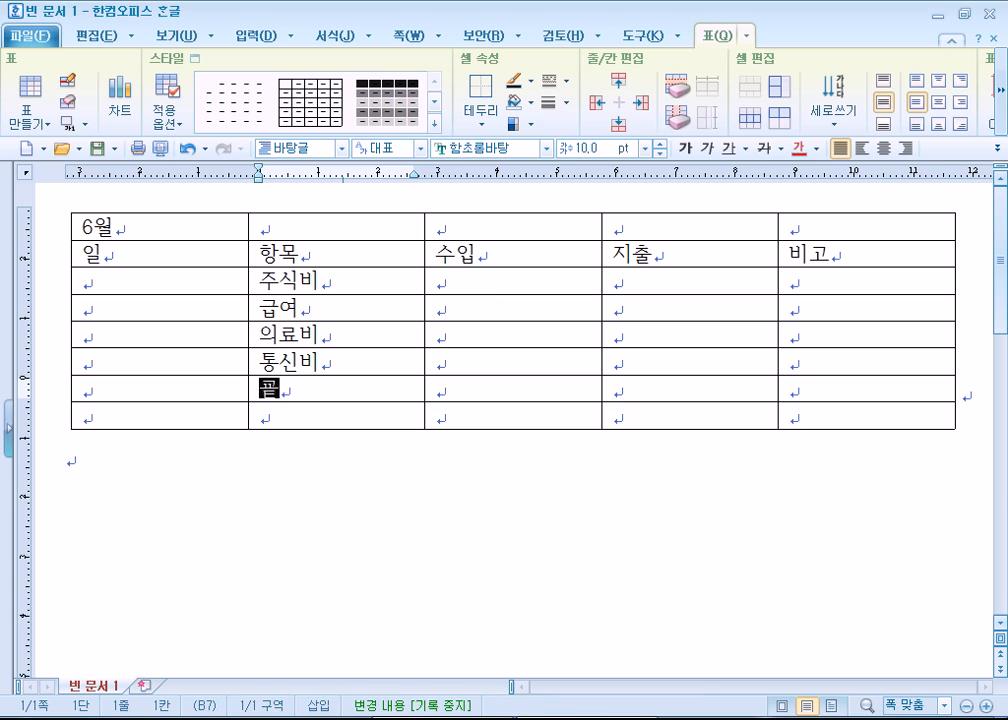
{"action": "key", "text": "Down"}
{"action": "type", "text": "워"}
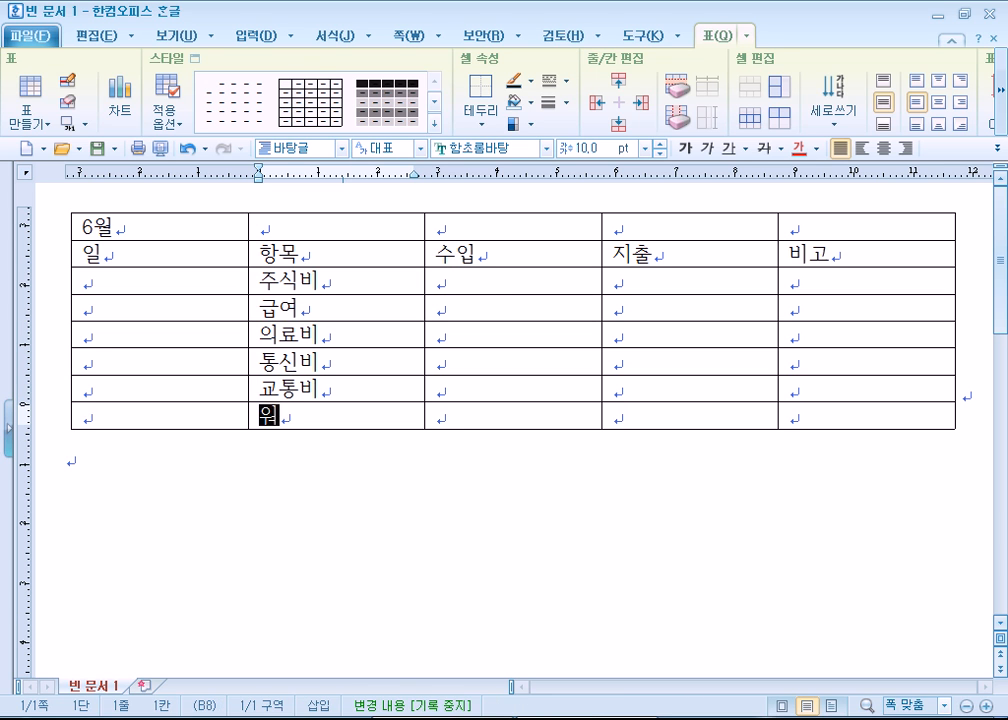
{"action": "key", "text": "BackSpace"}
{"action": "key", "text": "BackSpace"}
{"action": "key", "text": "BackSpace"}
{"action": "key", "text": "Left"}
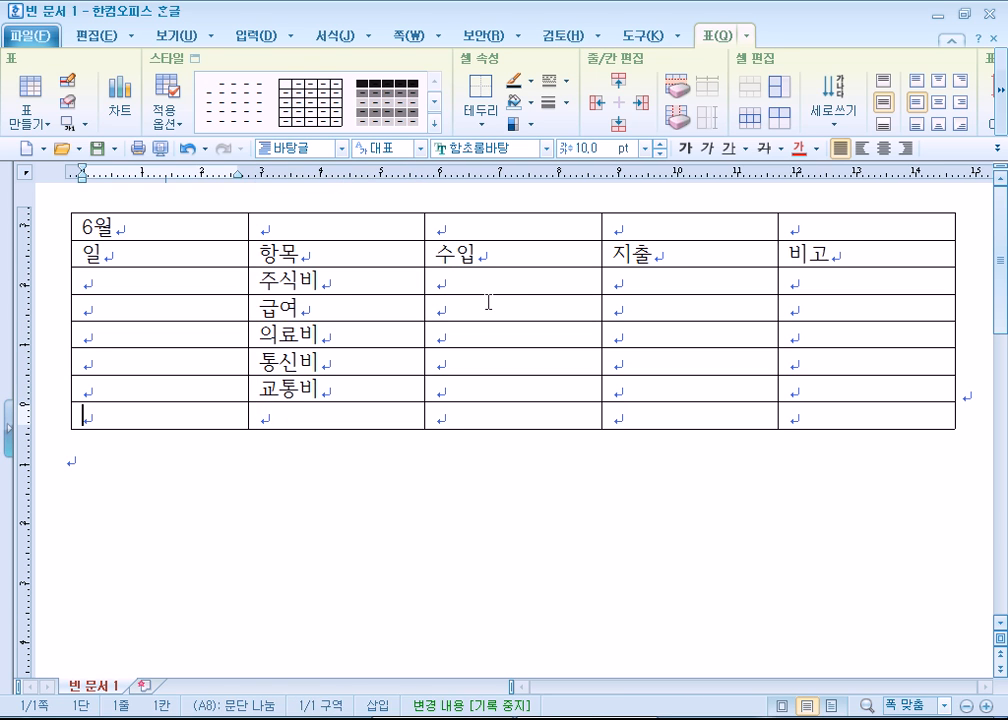
{"action": "left_click", "coordinate": [349, 388]}
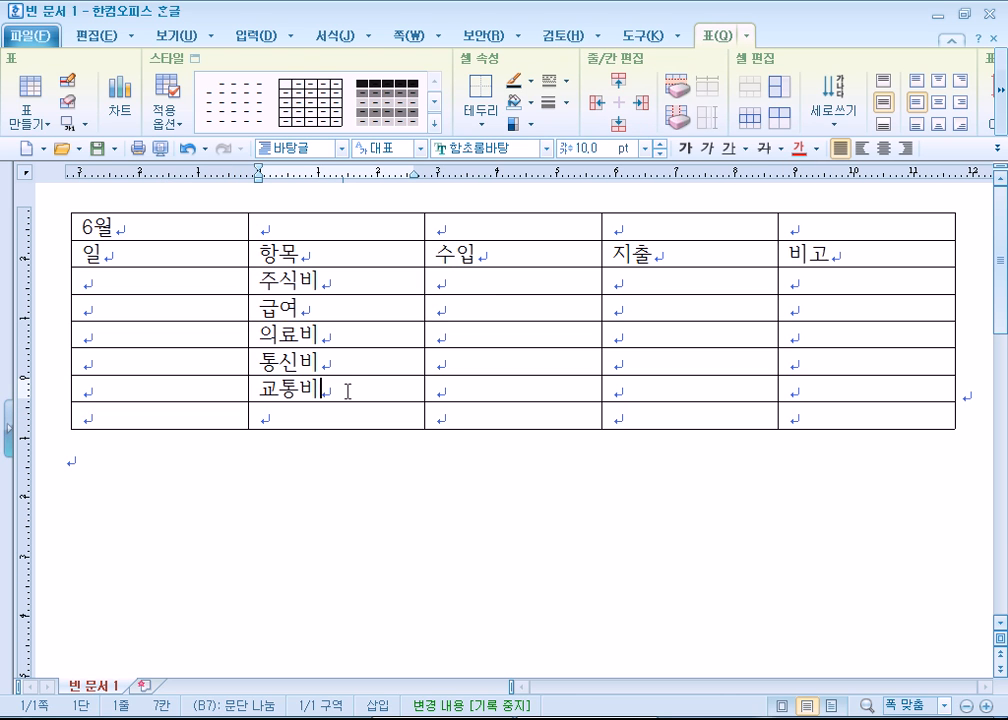
{"action": "key", "text": "BackSpace"}
{"action": "type", "text": "비"}
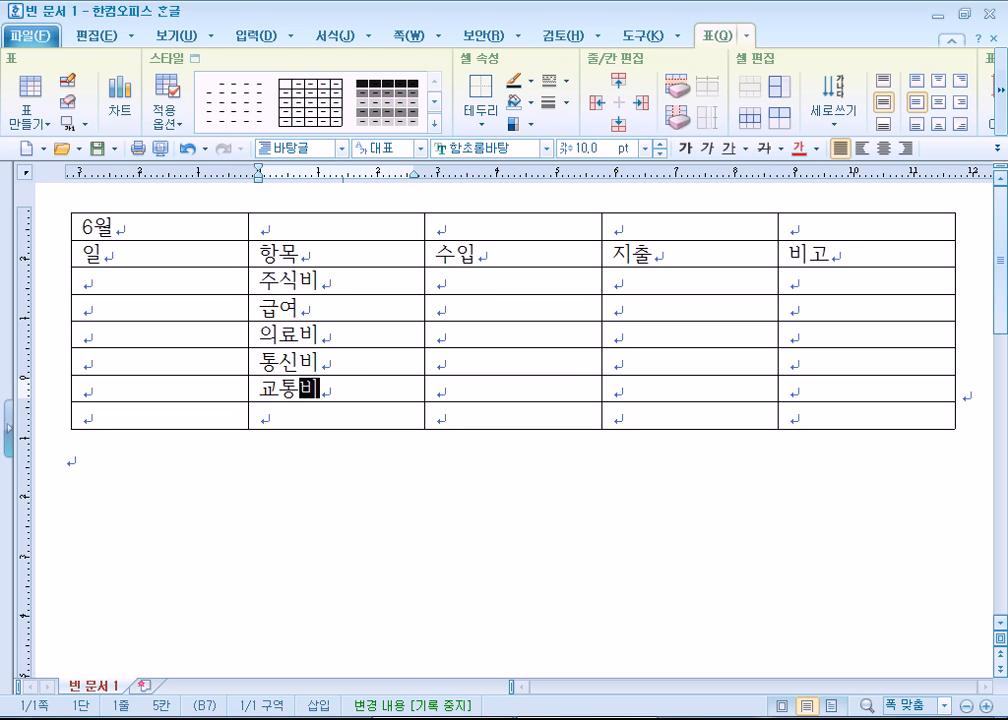
Enter 월세수익금 in the last row of the 항목 column
{"action": "left_click", "coordinate": [322, 416]}
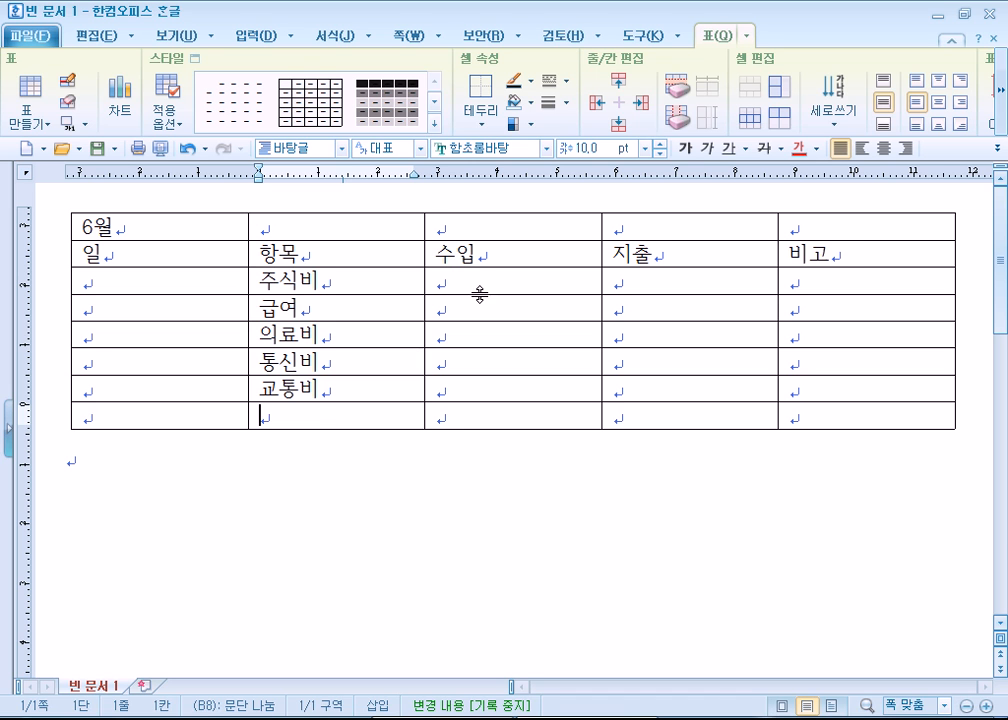
{"action": "scroll", "coordinate": [484, 290], "scroll_direction": "down", "scroll_amount": 2}
{"action": "scroll", "coordinate": [484, 290], "scroll_direction": "up", "scroll_amount": 2}
{"action": "type", "text": "월세스이"}
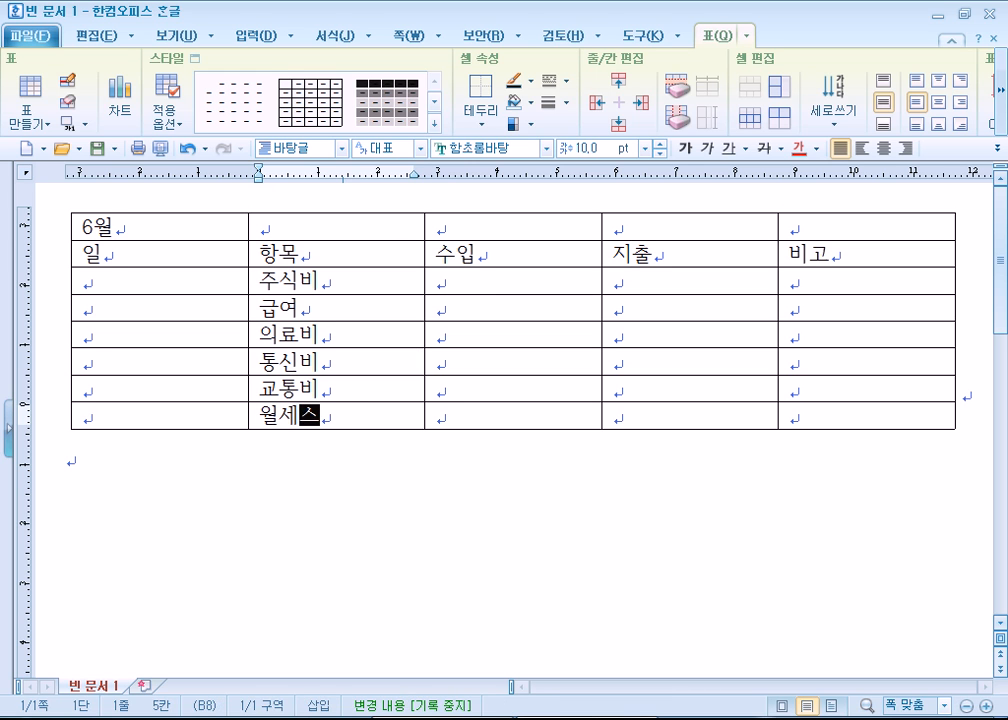
{"action": "key", "text": "BackSpace"}
{"action": "key", "text": "BackSpace"}
{"action": "type", "text": "수익"}
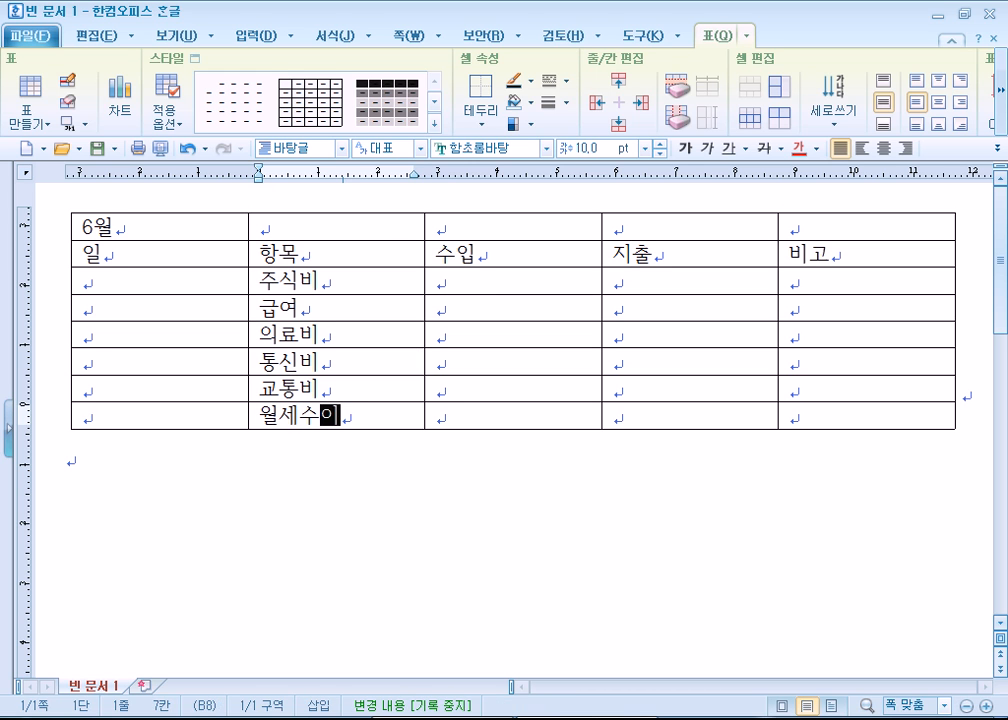
{"action": "type", "text": "금"}
Enter 3000000 in the 수입 cell of the 급여 row
{"action": "key", "text": "Right"}
{"action": "key", "text": "Up"}
{"action": "key", "text": "Up"}
{"action": "key", "text": "Up"}
{"action": "key", "text": "Up"}
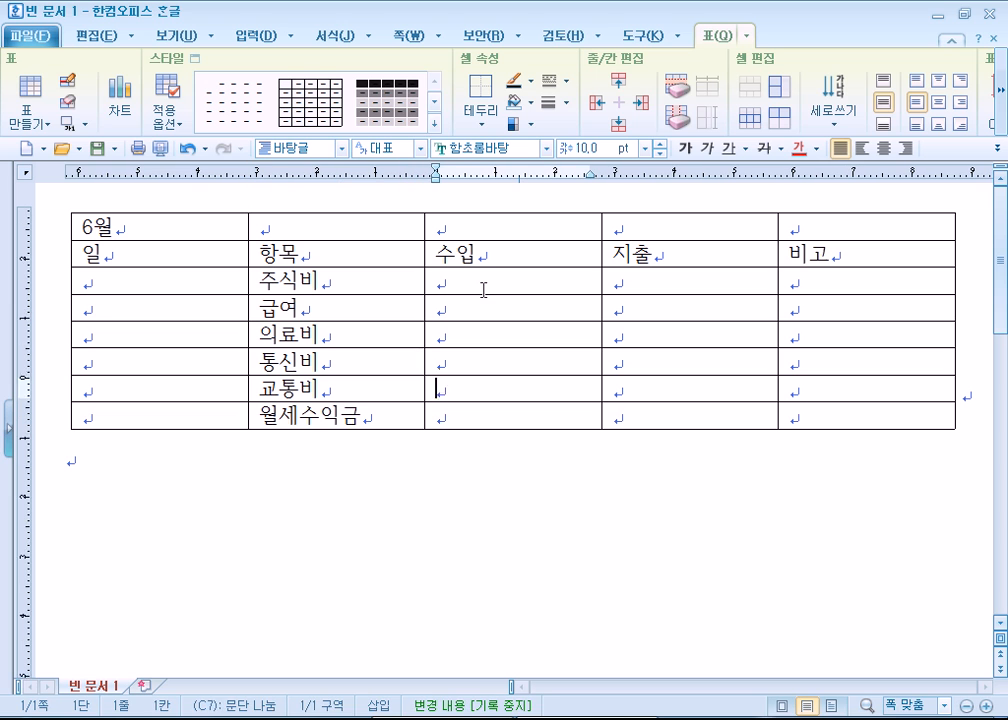
{"action": "type", "text": "30"}
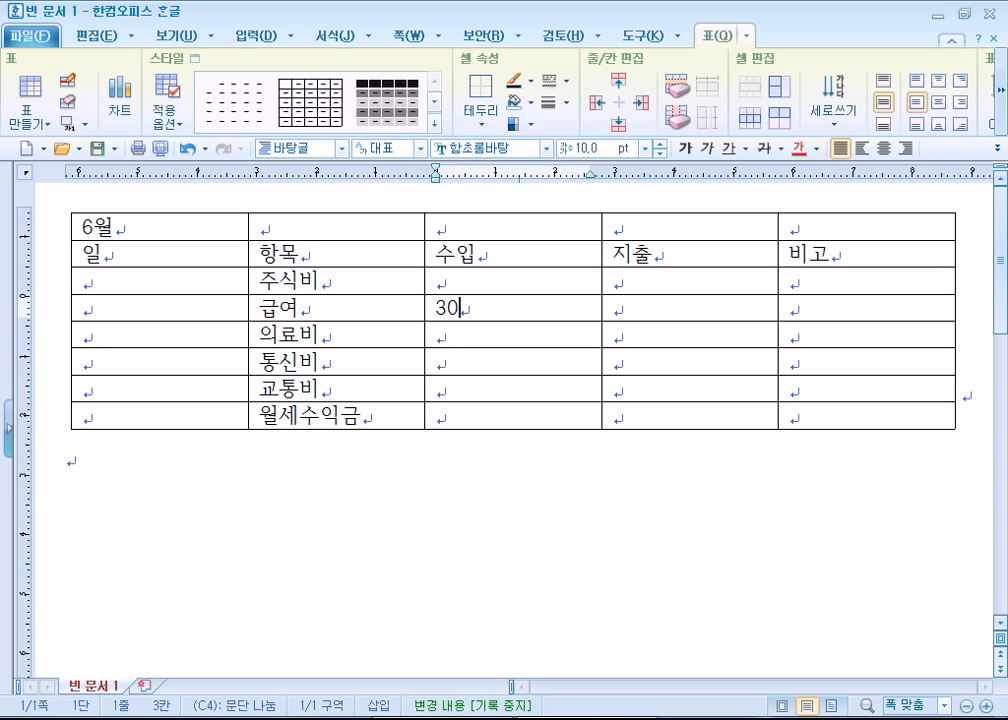
{"action": "type", "text": "00000"}
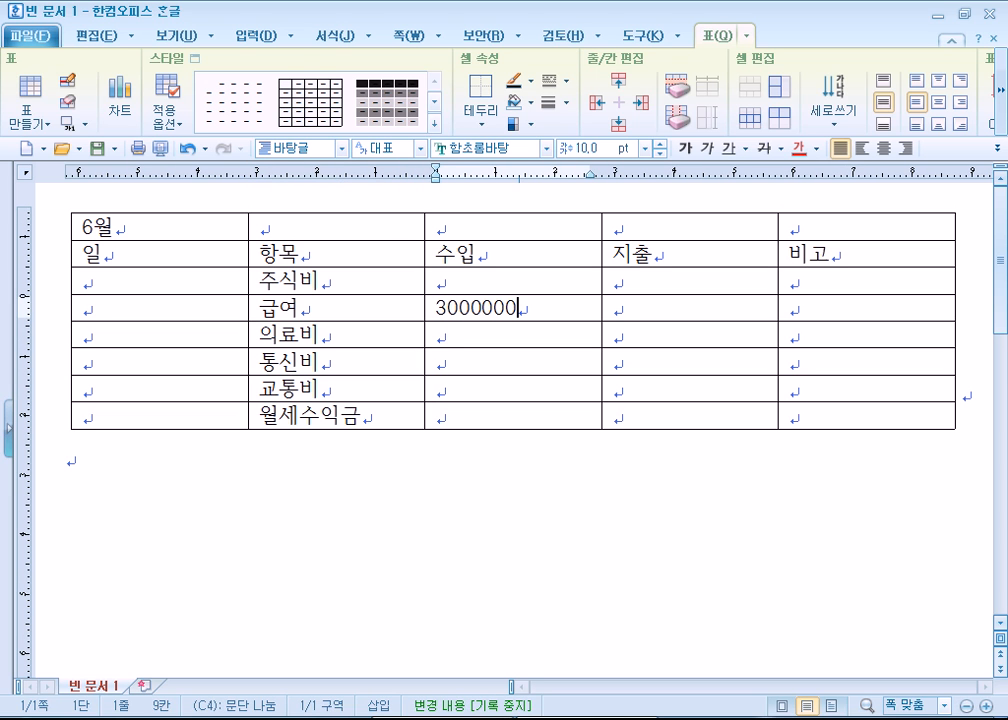
Enter 980000 in the 지출 cell of the 주식비 row
{"action": "key", "text": "Up"}
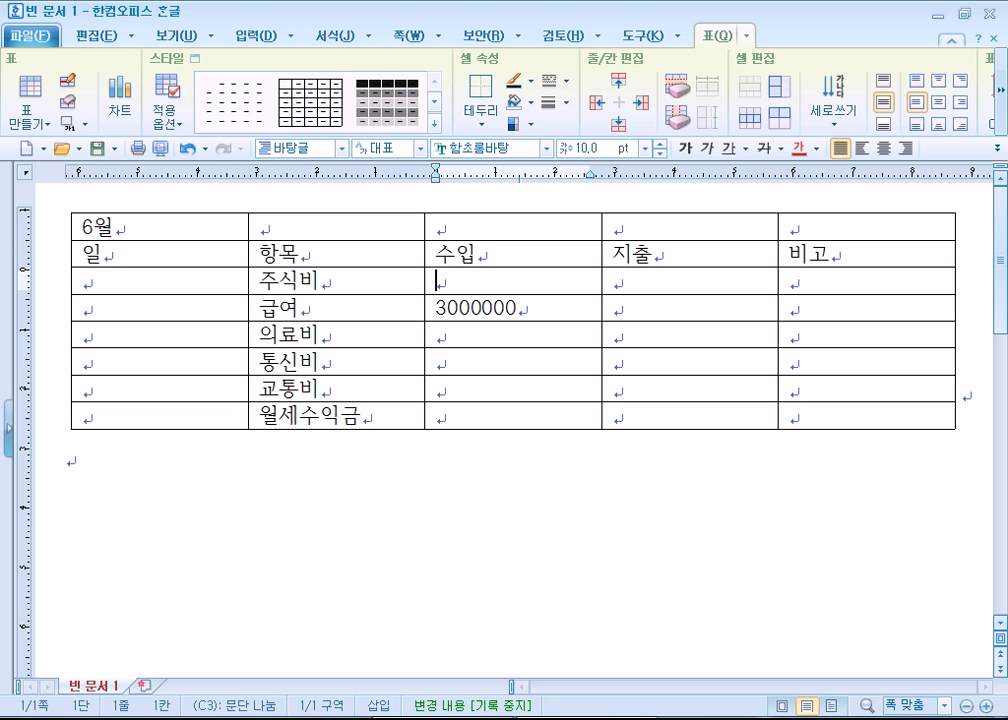
{"action": "key", "text": "Right"}
{"action": "type", "text": "980000"}
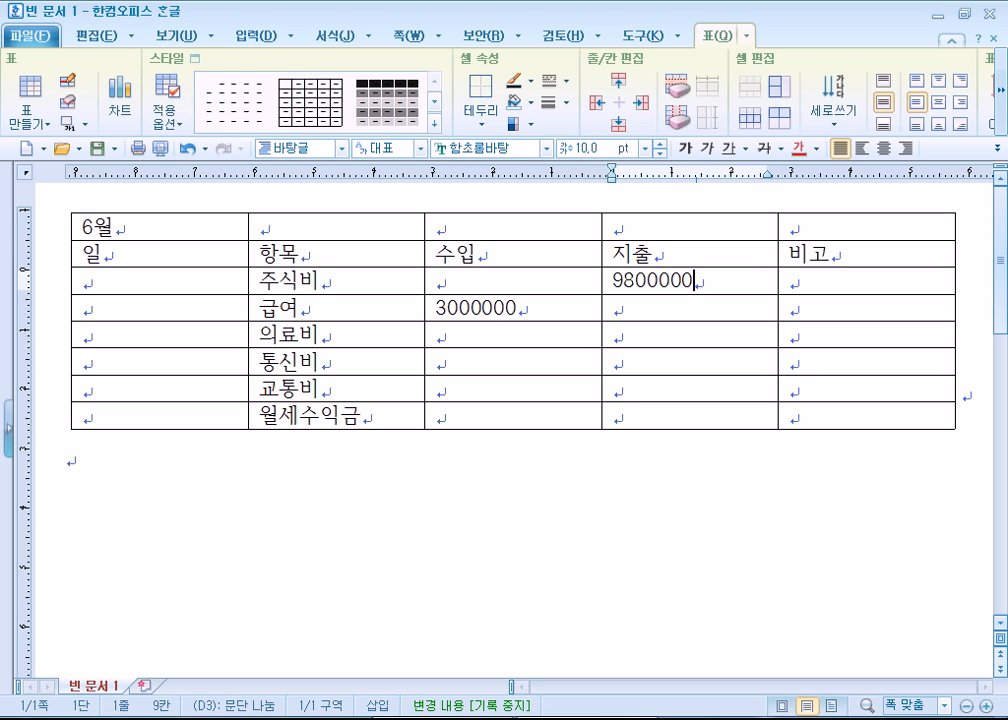
Enter the 비고 remarks 6월급여 for the 급여 row and 성안치과방문 for the 의료비 row
{"action": "key", "text": "Right"}
{"action": "key", "text": "Down"}
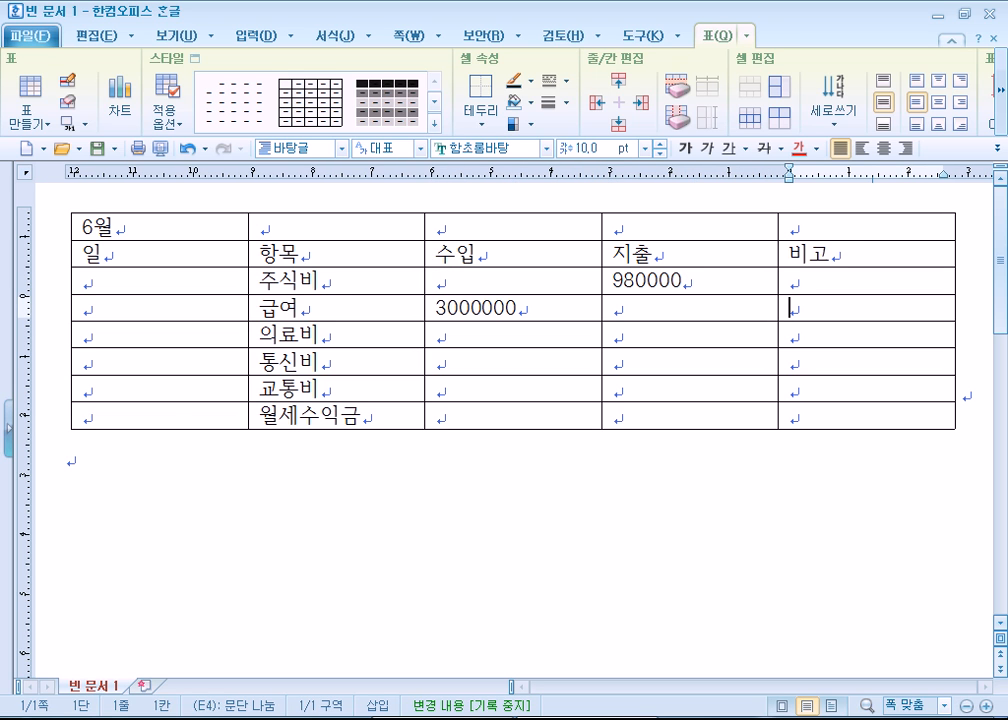
{"action": "type", "text": "6월금"}
{"action": "type", "text": "여"}
{"action": "key", "text": "Down"}
{"action": "type", "text": "성"}
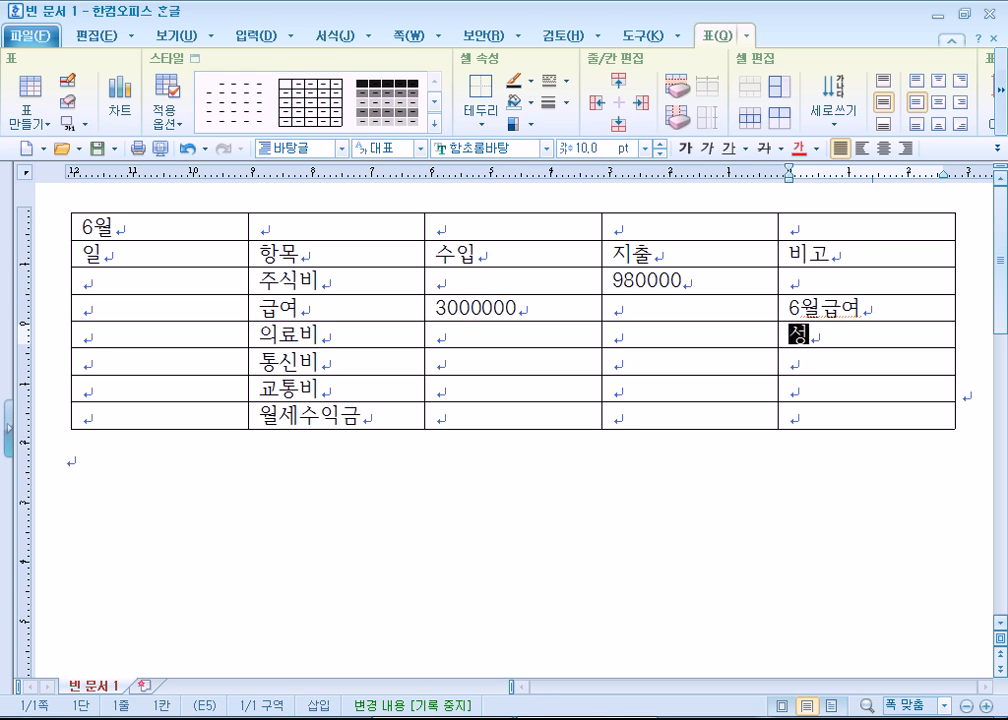
{"action": "type", "text": "아ㄴ치고"}
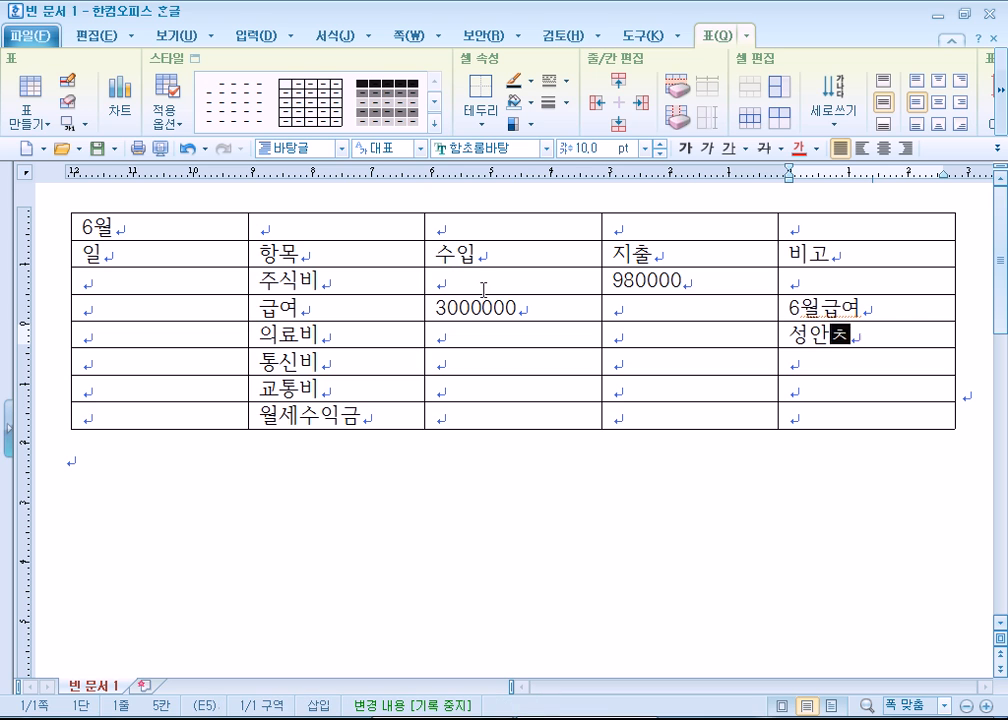
{"action": "type", "text": "ㅏ방문"}
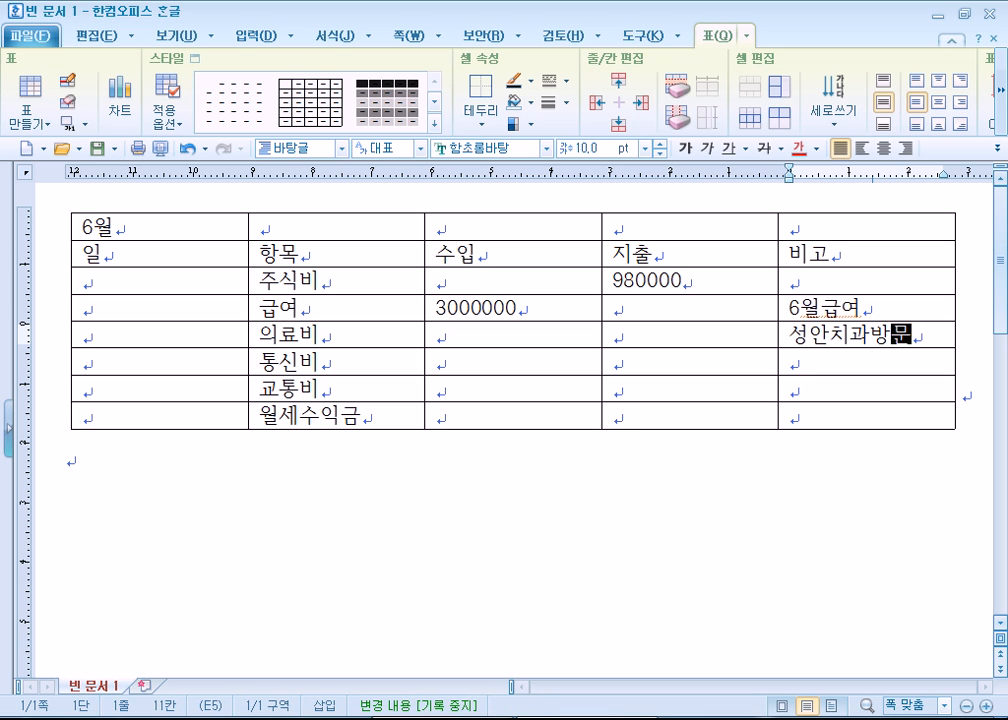
Enter the 지출 amounts 185000 for 의료비, 59000 for 통신비 and 95000 for 교통비
{"action": "key", "text": "shift+Tab"}
{"action": "type", "text": "18500"}
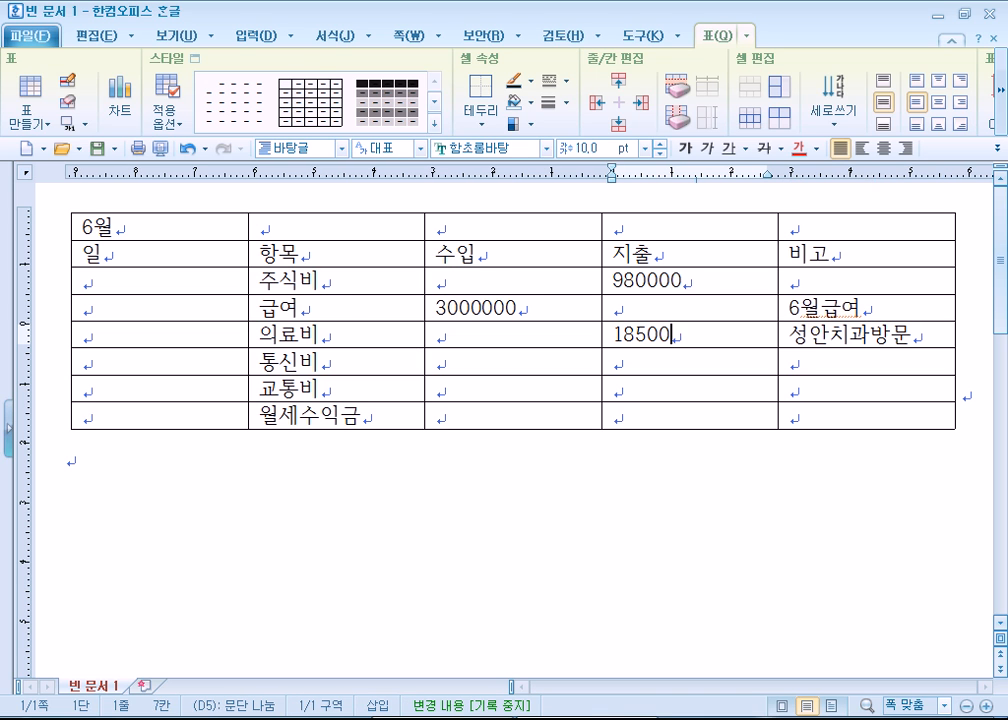
{"action": "key", "text": "Down"}
{"action": "type", "text": "59000"}
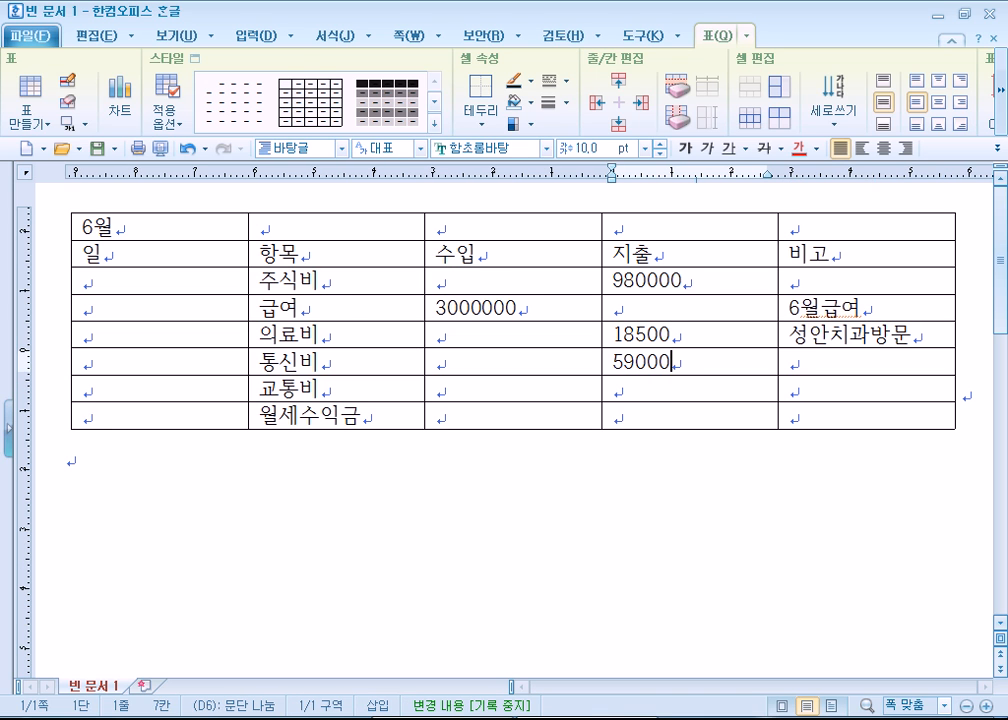
{"action": "type", "text": "0"}
{"action": "key", "text": "Down"}
{"action": "key", "text": "Down"}
{"action": "type", "text": "95000"}
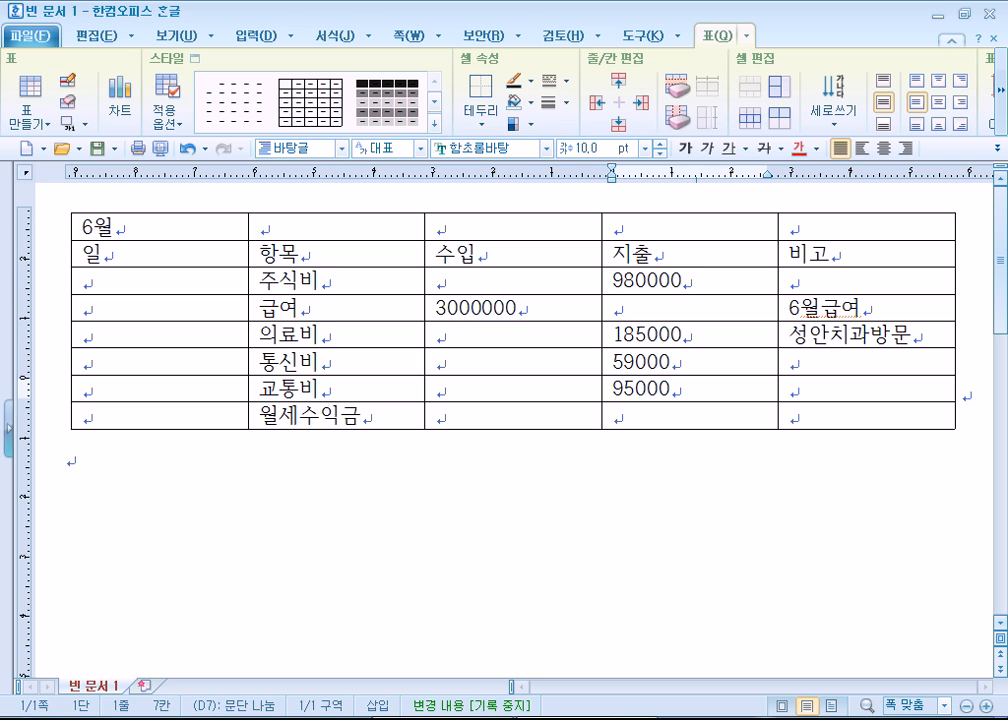
Enter 500000 in the 수입 cell of the 월세수익금 row
{"action": "key", "text": "Down"}
{"action": "key", "text": "Left"}
{"action": "type", "text": "500000"}
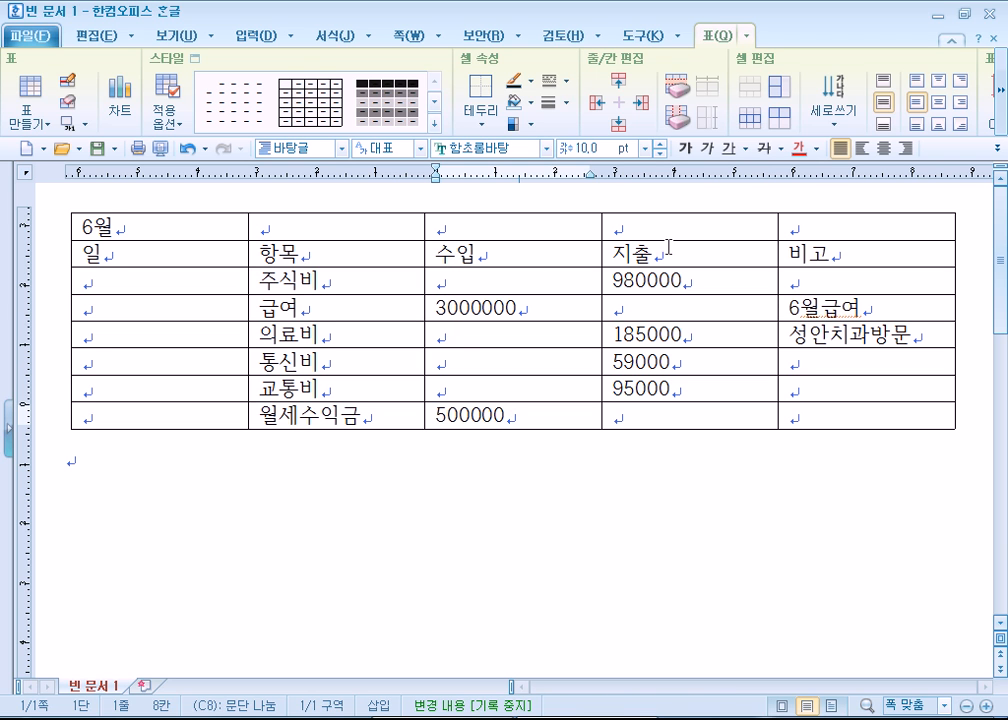
Select the amount cells under 수입 and 지출, view the description of 1,000 단위 구분 쉼표, and deselect the cells
{"action": "left_click_drag", "start_coordinate": [472, 283], "coordinate": [695, 412]}
{"action": "left_click", "coordinate": [1003, 110]}
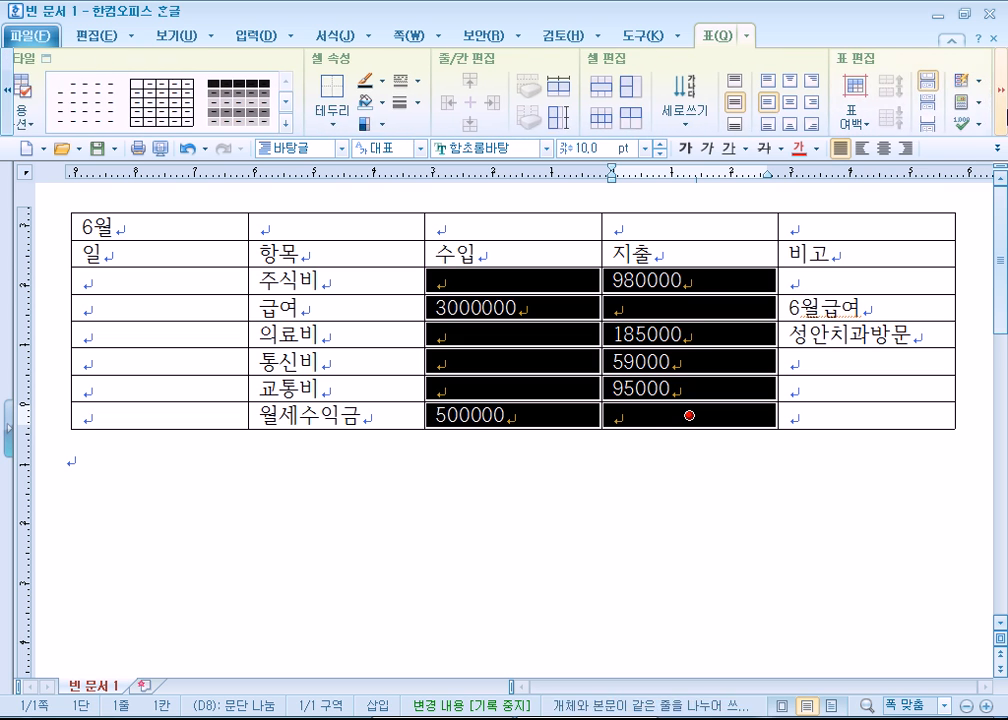
{"action": "left_click", "coordinate": [1003, 110]}
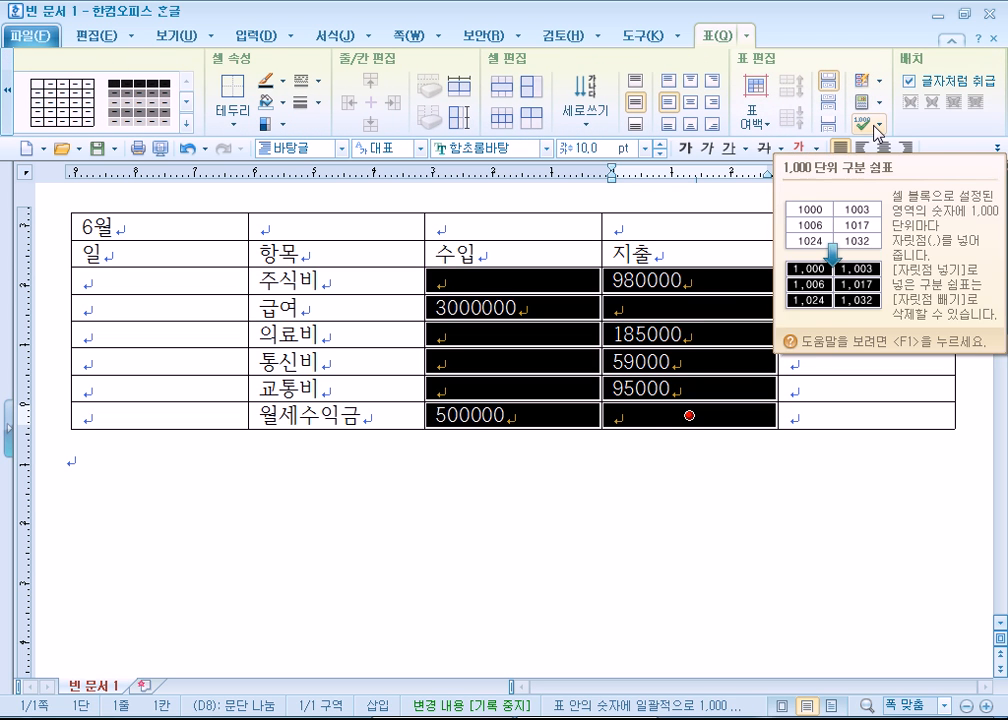
{"action": "left_click", "coordinate": [758, 488]}
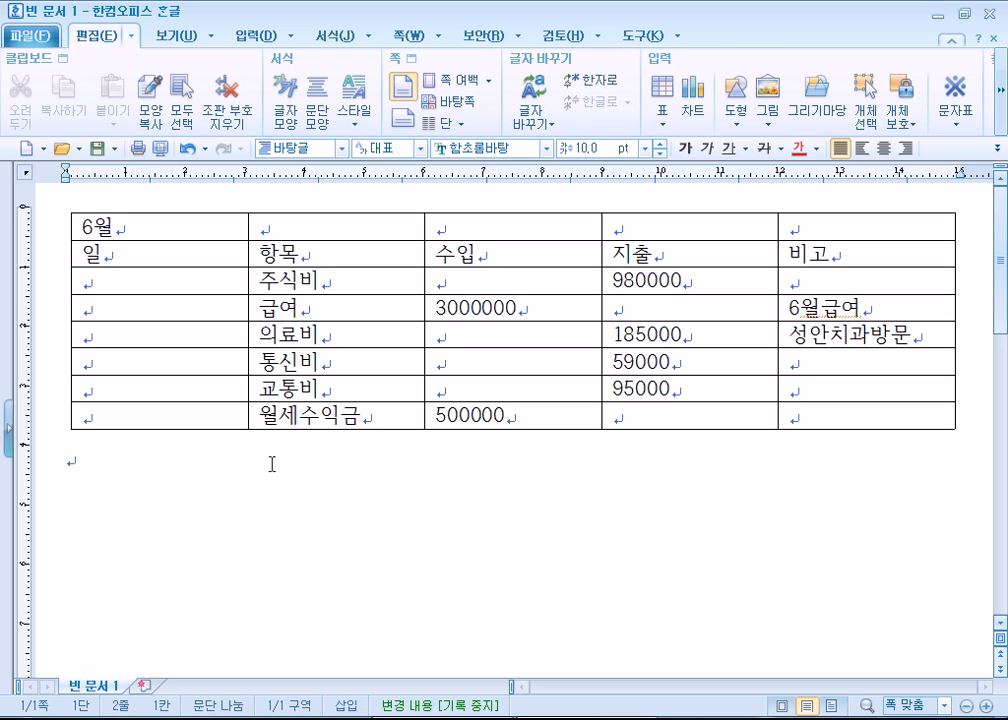
Narrow the 일 column by moving its border with the 항목 column so it closely fits its text
{"action": "left_click_drag", "start_coordinate": [188, 254], "coordinate": [191, 415]}
{"action": "left_click_drag", "start_coordinate": [194, 226], "coordinate": [178, 493]}
{"action": "left_click", "coordinate": [178, 493]}
{"action": "left_click", "coordinate": [159, 280]}
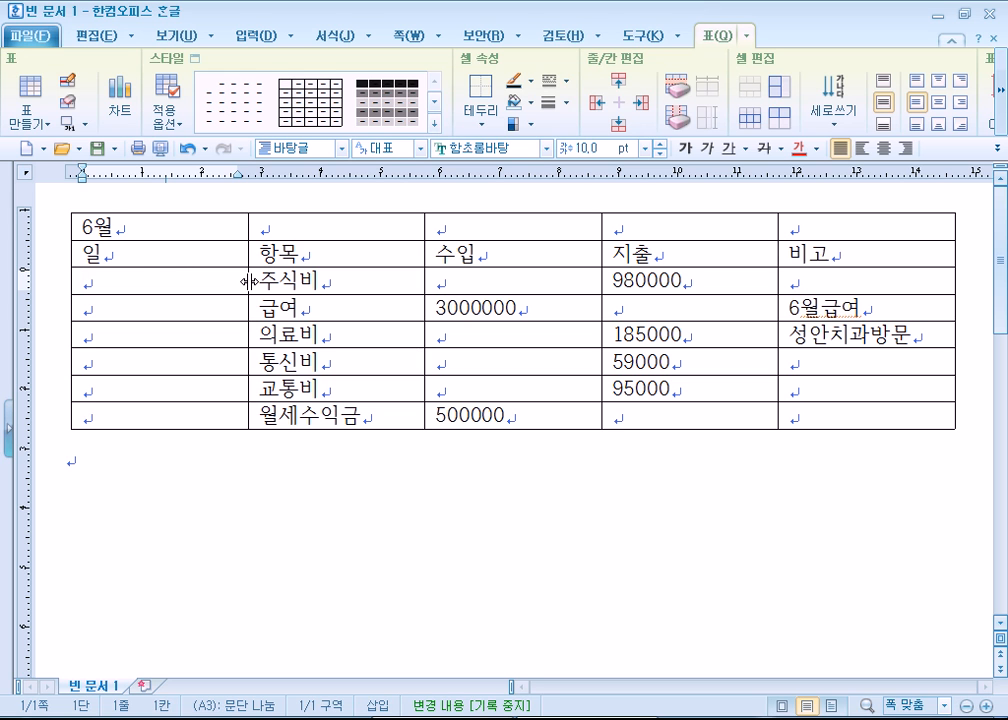
{"action": "left_click", "coordinate": [173, 252]}
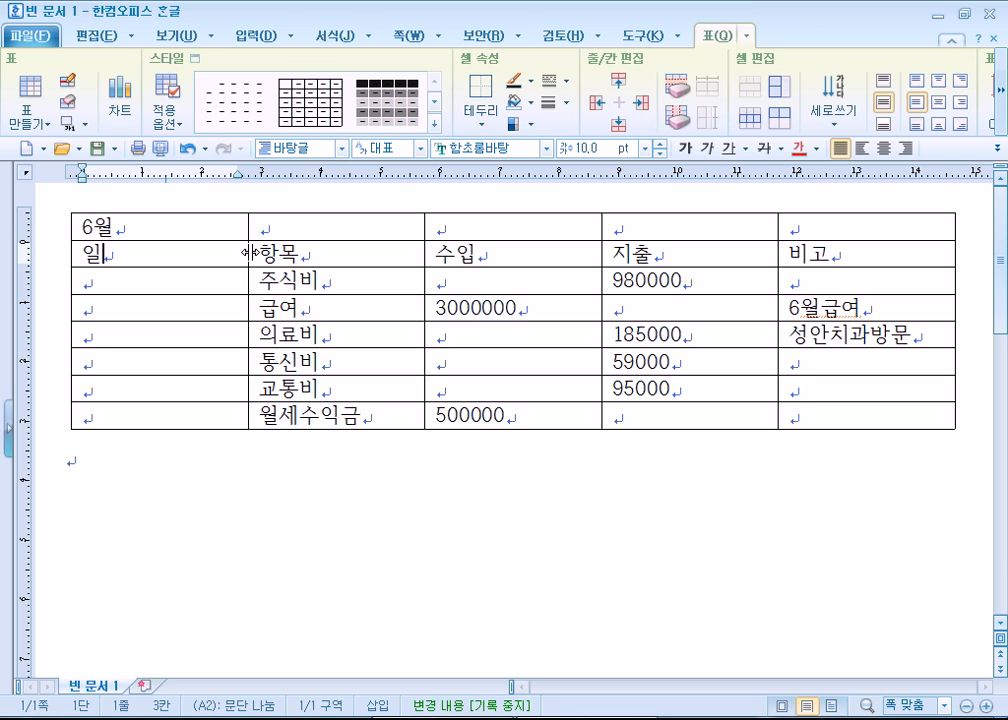
{"action": "left_click_drag", "start_coordinate": [248, 253], "coordinate": [130, 253]}
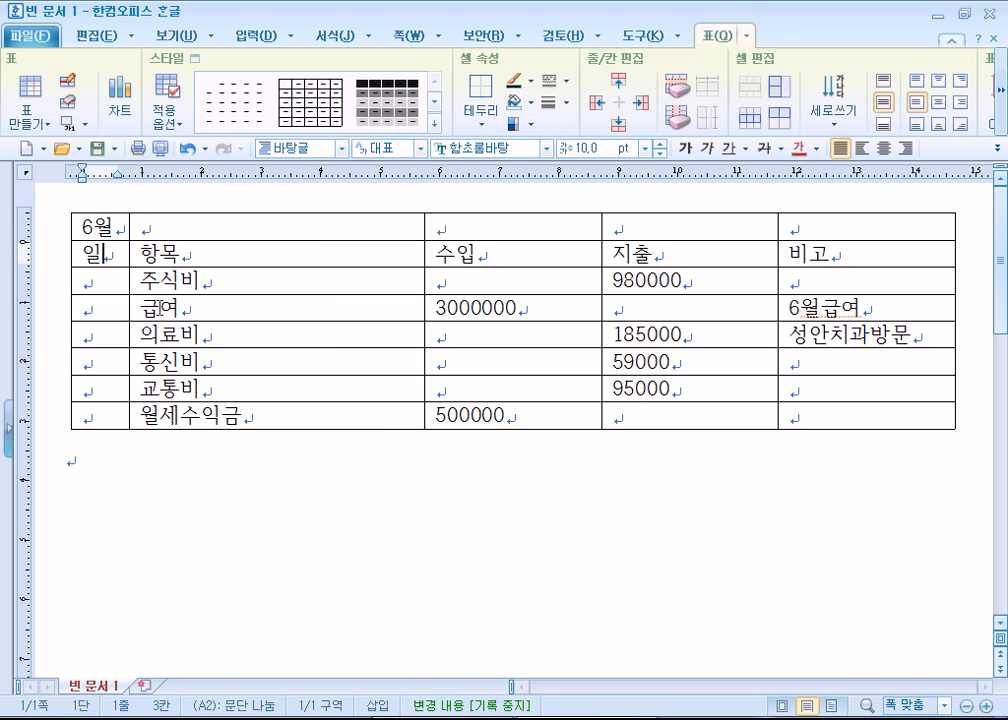
{"action": "mouse_move", "coordinate": [129, 262]}
{"action": "left_mouse_down"}
{"action": "mouse_move", "coordinate": [137, 281]}
{"action": "mouse_move", "coordinate": [257, 285]}
{"action": "mouse_move", "coordinate": [134, 285]}
{"action": "left_mouse_up"}
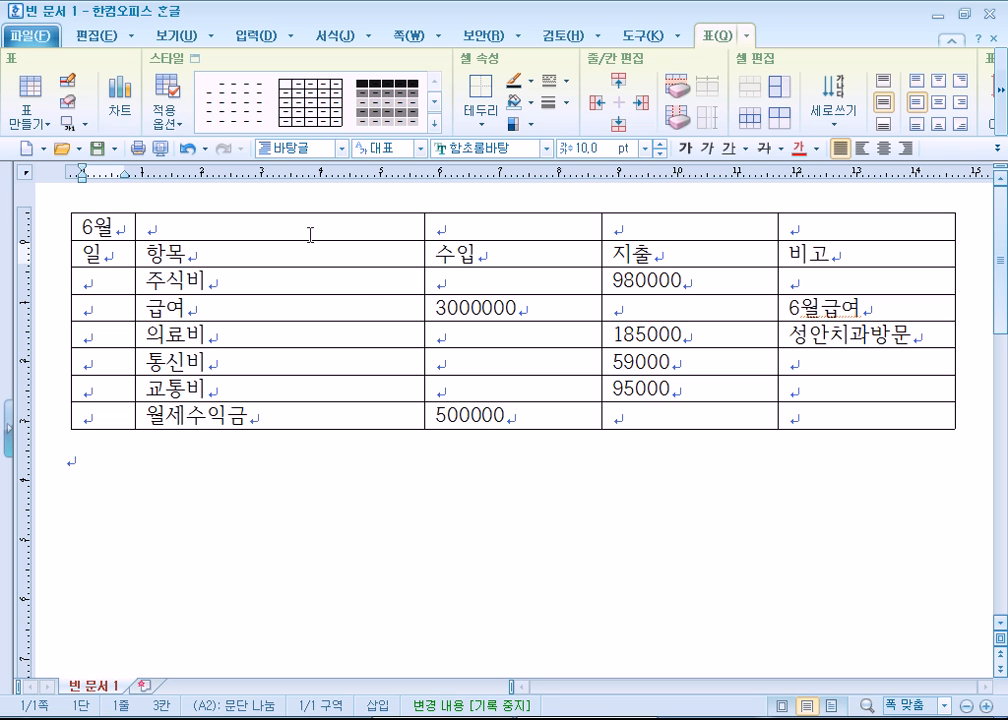
{"action": "left_click_drag", "start_coordinate": [285, 281], "coordinate": [281, 415]}
{"action": "left_click", "coordinate": [461, 490]}
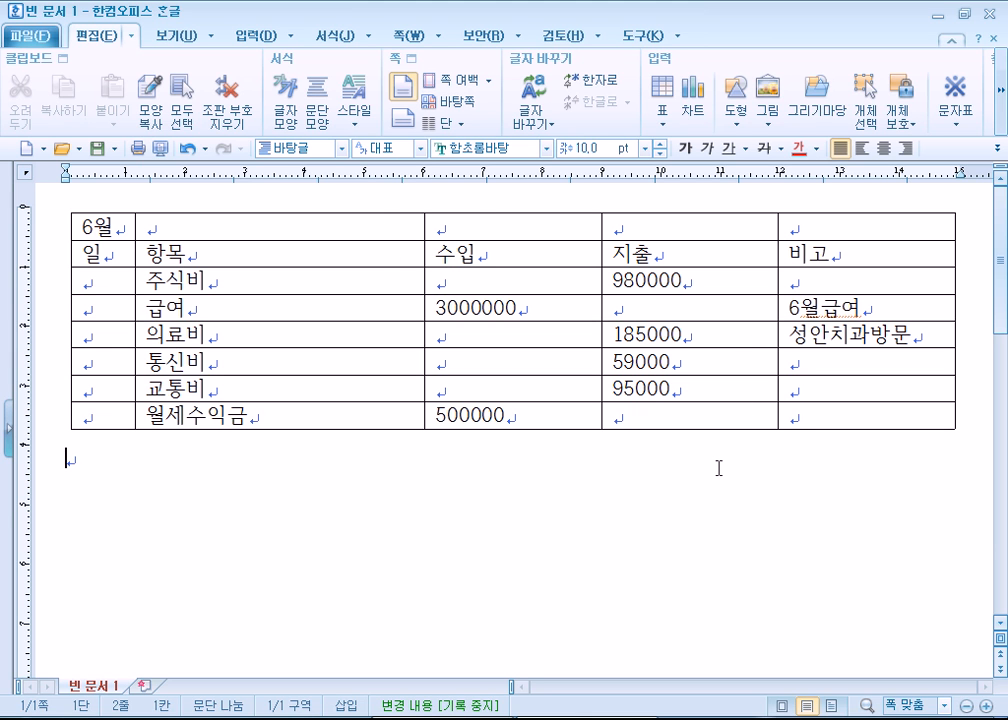
{"action": "left_click", "coordinate": [216, 225]}
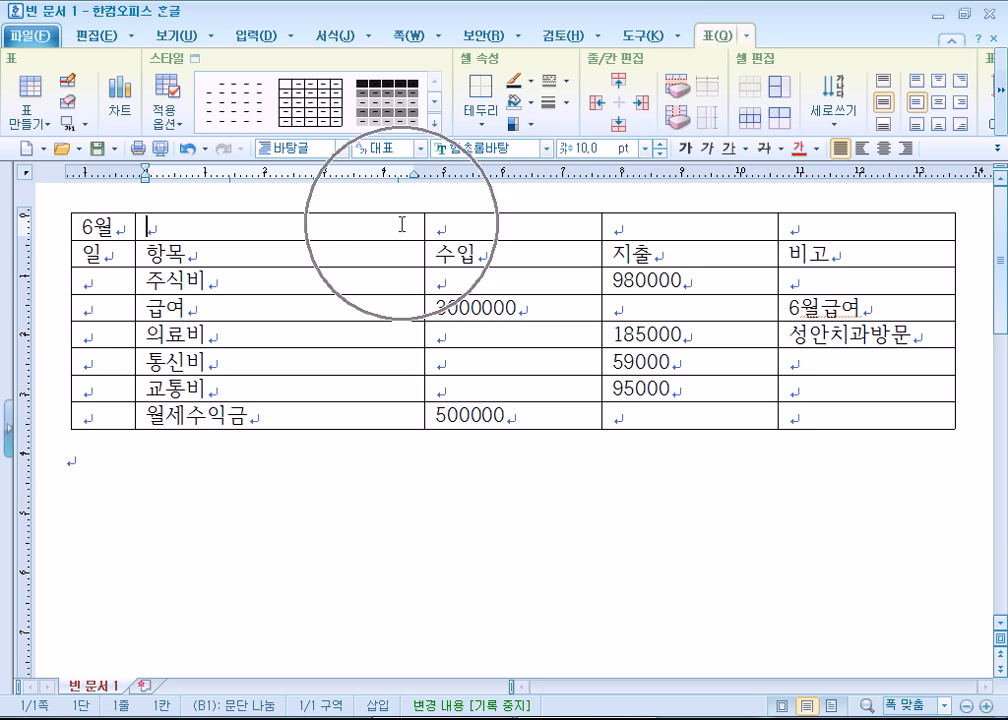
{"action": "left_click_drag", "start_coordinate": [401, 224], "coordinate": [835, 412]}
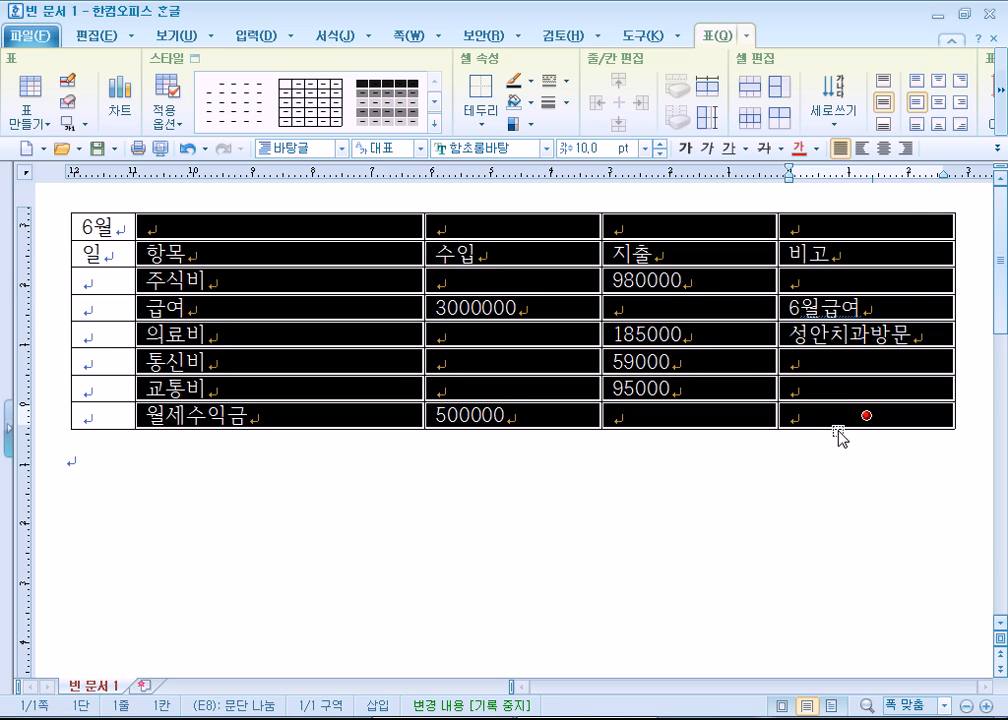
{"action": "left_click", "coordinate": [1001, 110]}
{"action": "left_click", "coordinate": [1001, 110]}
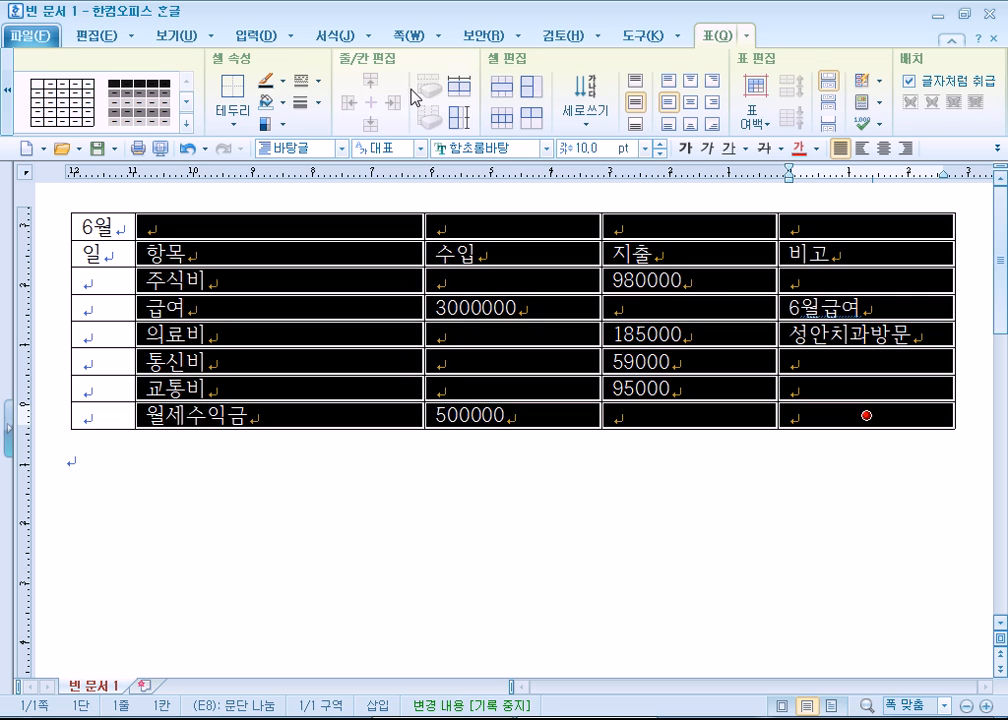
{"action": "left_click", "coordinate": [394, 502]}
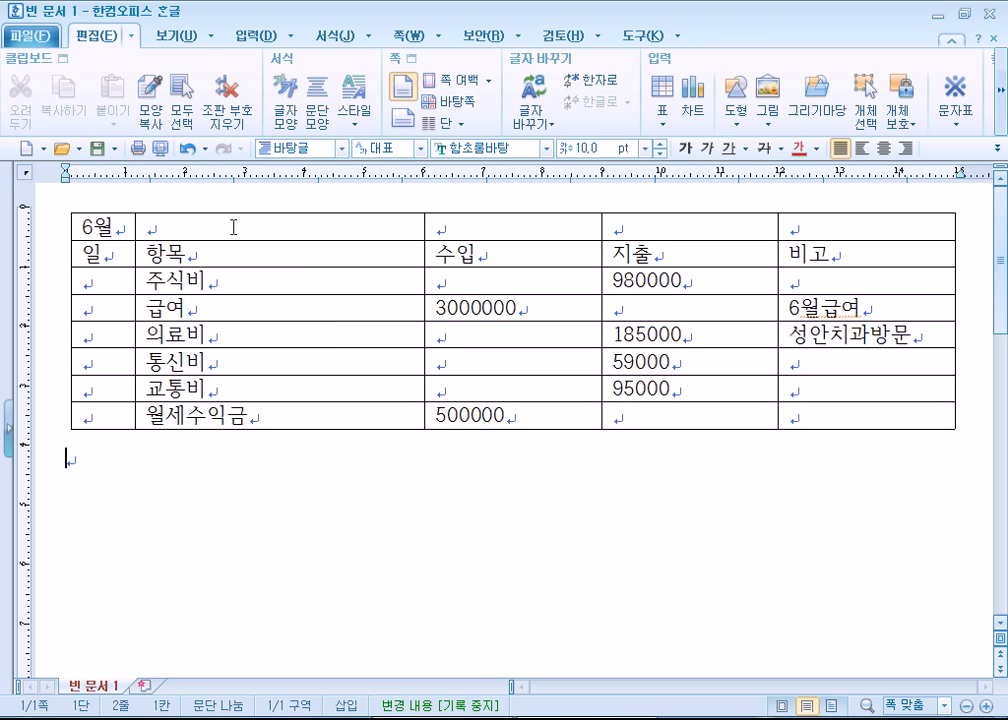
{"action": "left_click_drag", "start_coordinate": [147, 252], "coordinate": [186, 253]}
{"action": "left_click", "coordinate": [236, 437]}
{"action": "left_click", "coordinate": [256, 437]}
{"action": "left_click", "coordinate": [493, 225]}
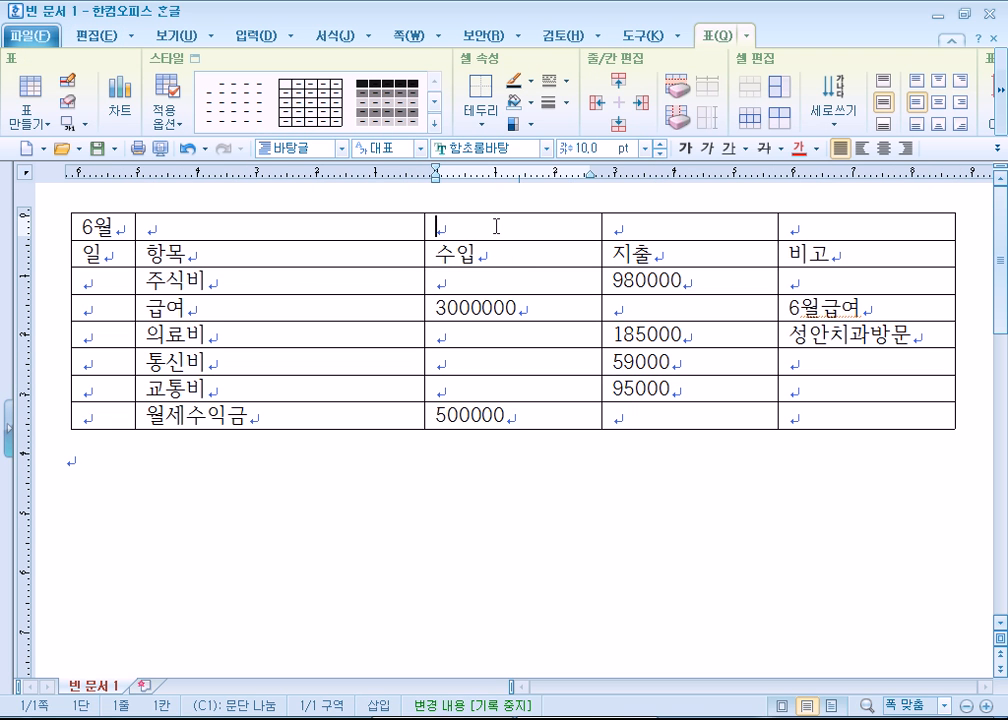
{"action": "left_click", "coordinate": [446, 558]}
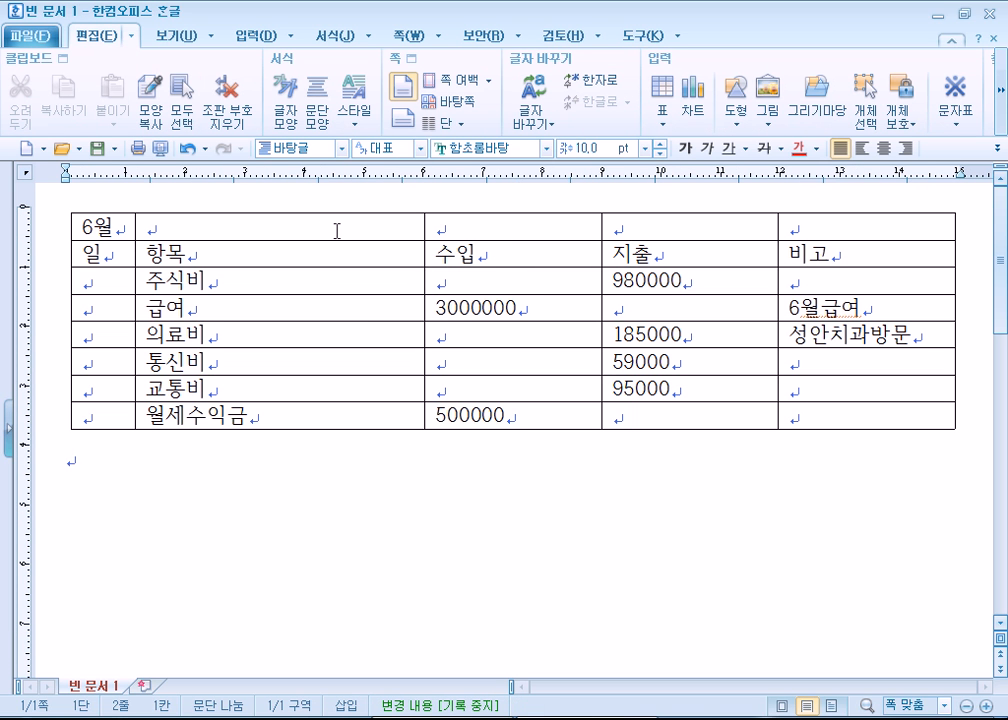
{"action": "left_click", "coordinate": [145, 225]}
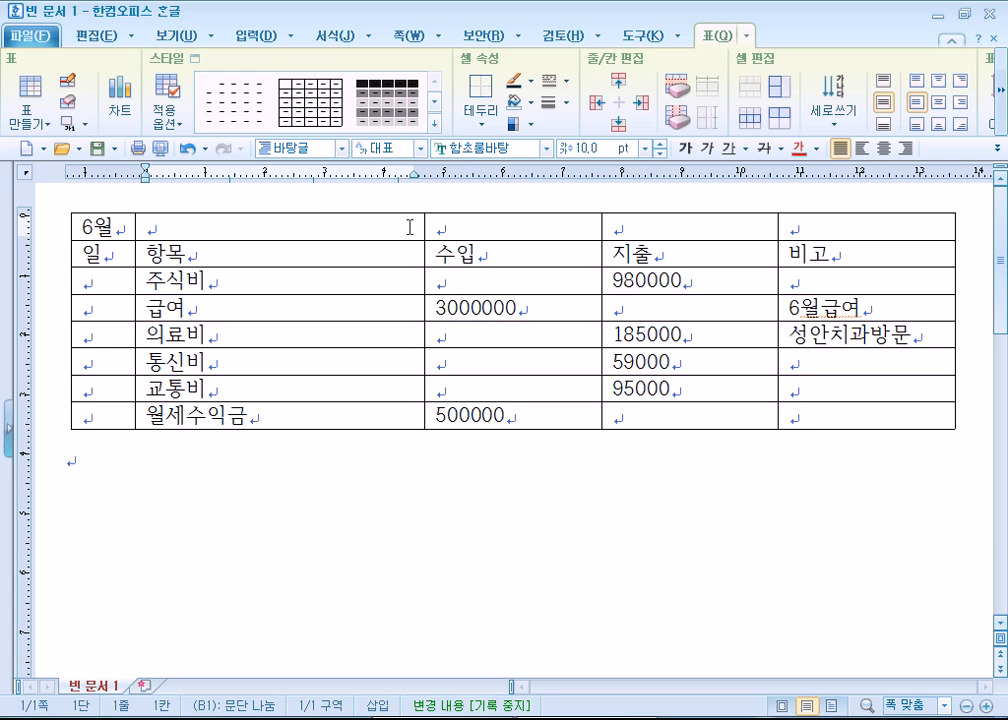
{"action": "left_click_drag", "start_coordinate": [415, 224], "coordinate": [416, 341]}
{"action": "left_click", "coordinate": [432, 510]}
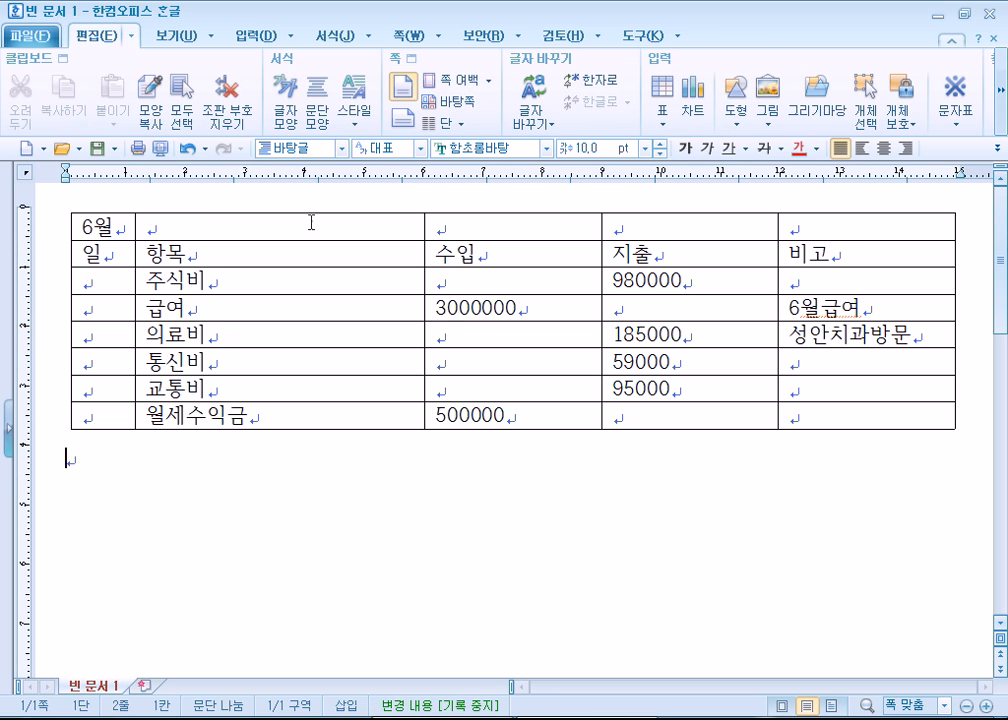
Select all rows of the 항목, 수입, 지출 and 비고 columns, make their widths equal, and deselect them
{"action": "left_click", "coordinate": [158, 226]}
{"action": "left_click_drag", "start_coordinate": [416, 223], "coordinate": [839, 412]}
{"action": "left_click", "coordinate": [427, 450]}
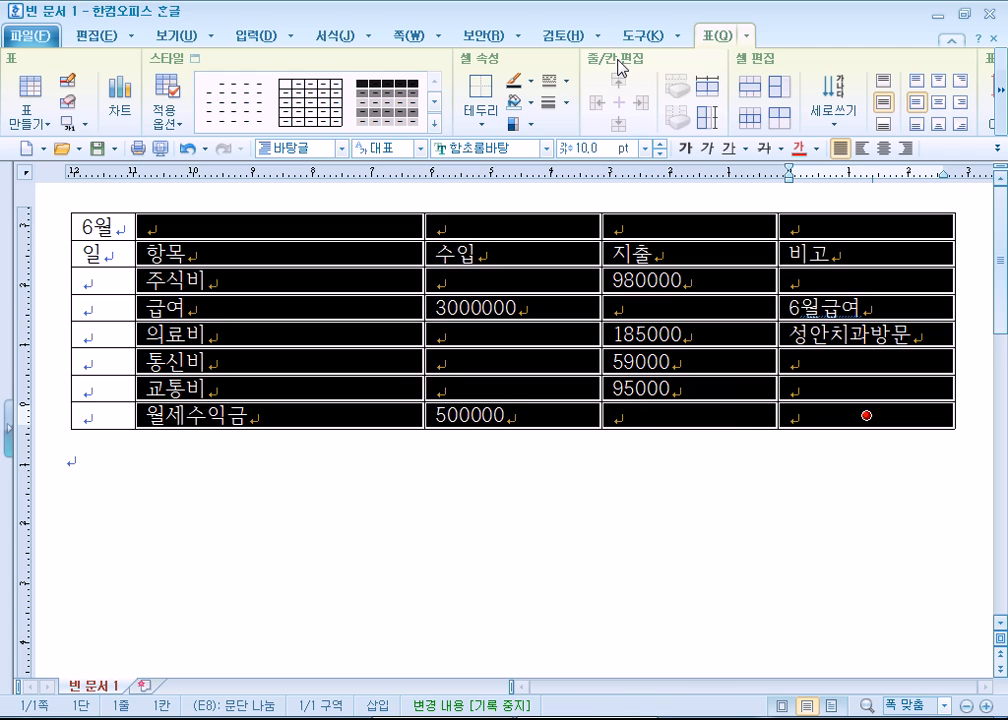
{"action": "left_click", "coordinate": [717, 92]}
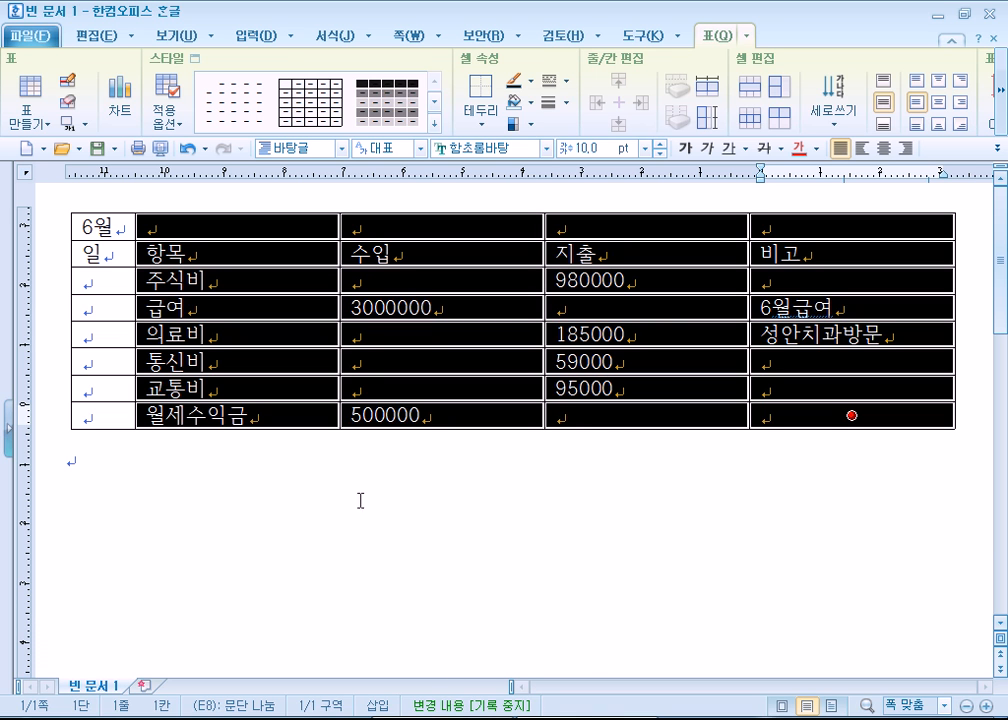
{"action": "left_click", "coordinate": [314, 488]}
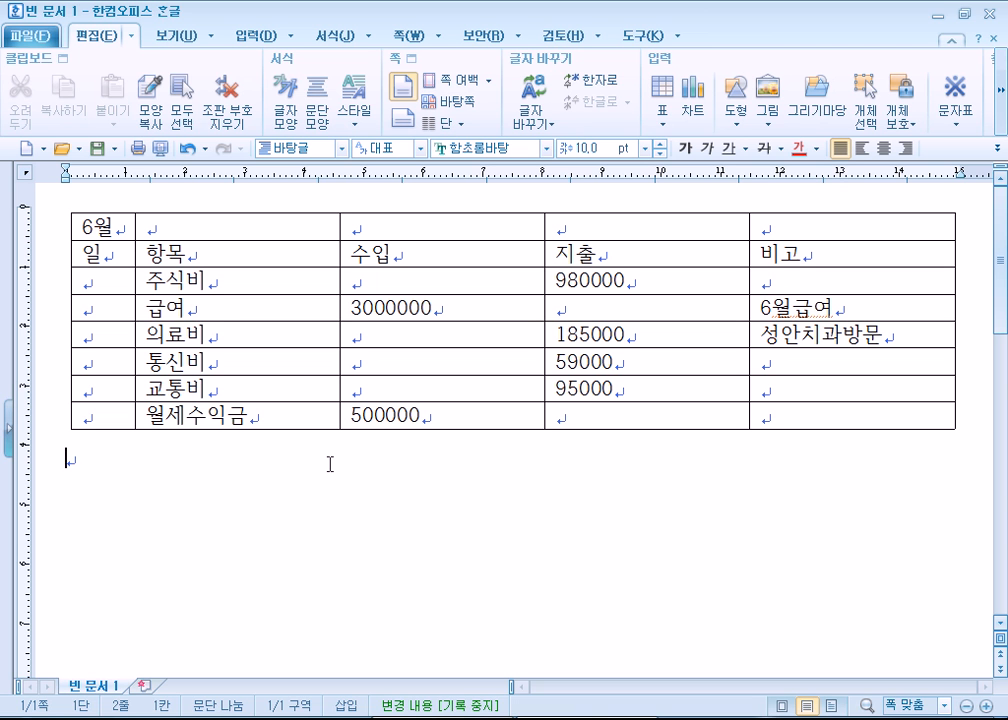
{"action": "left_click", "coordinate": [414, 281]}
{"action": "left_click_drag", "start_coordinate": [414, 281], "coordinate": [848, 416]}
{"action": "left_click", "coordinate": [603, 578]}
{"action": "left_click_drag", "start_coordinate": [400, 278], "coordinate": [646, 416]}
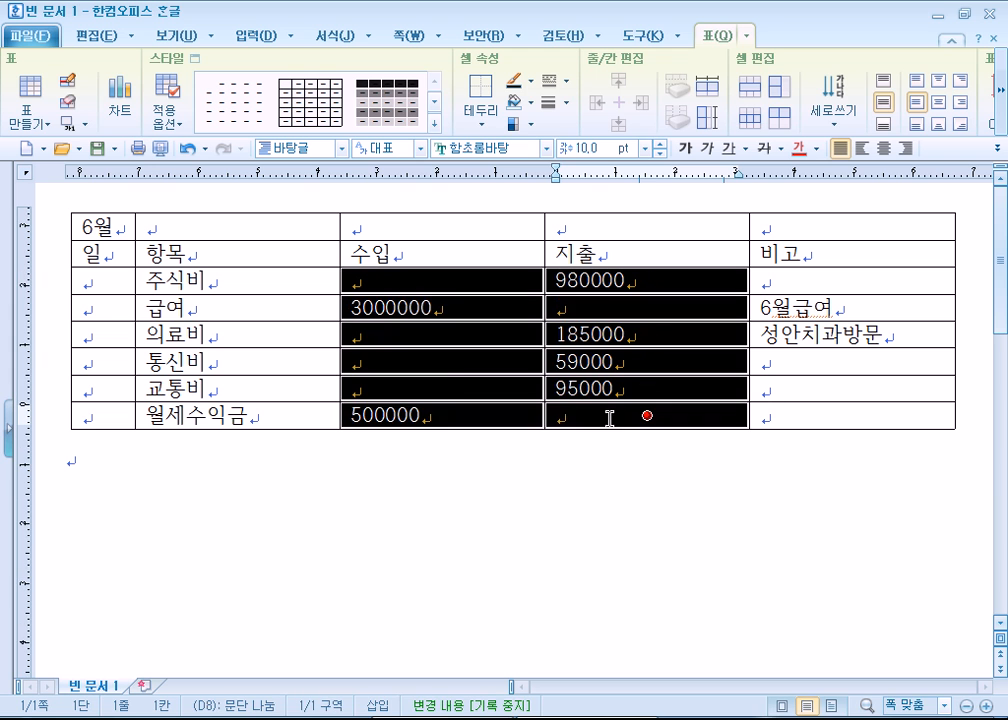
{"action": "left_click", "coordinate": [541, 577]}
{"action": "left_click_drag", "start_coordinate": [457, 275], "coordinate": [587, 410]}
{"action": "left_click", "coordinate": [490, 475]}
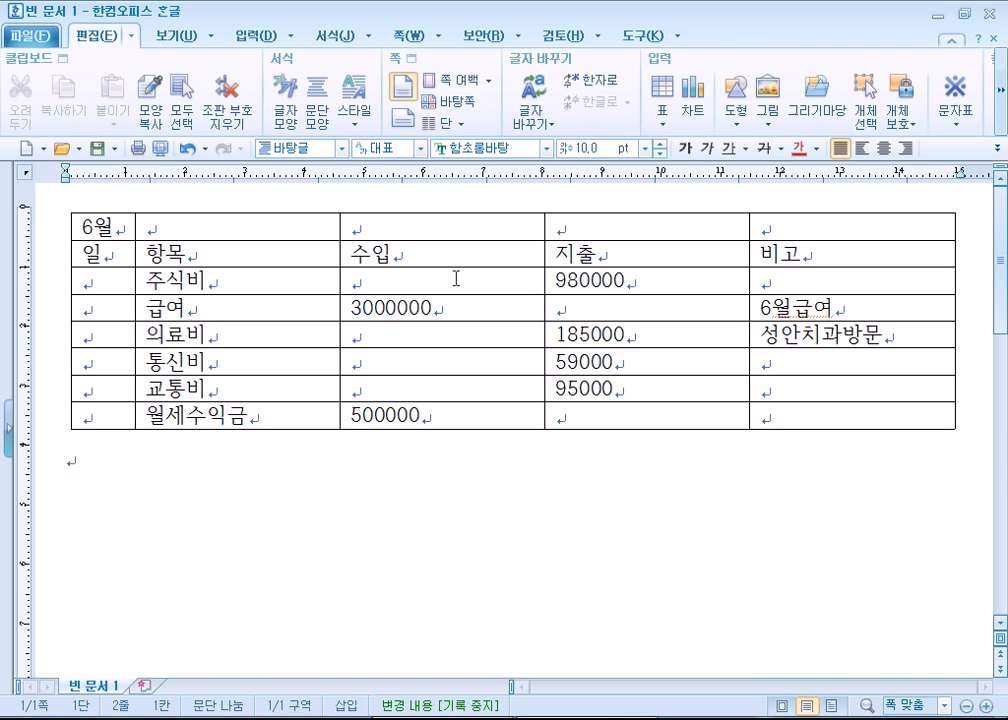
Try right, centre and left alignment on the amount cells under 수입 and 지출, and finish with right alignment
{"action": "left_click_drag", "start_coordinate": [528, 279], "coordinate": [583, 416]}
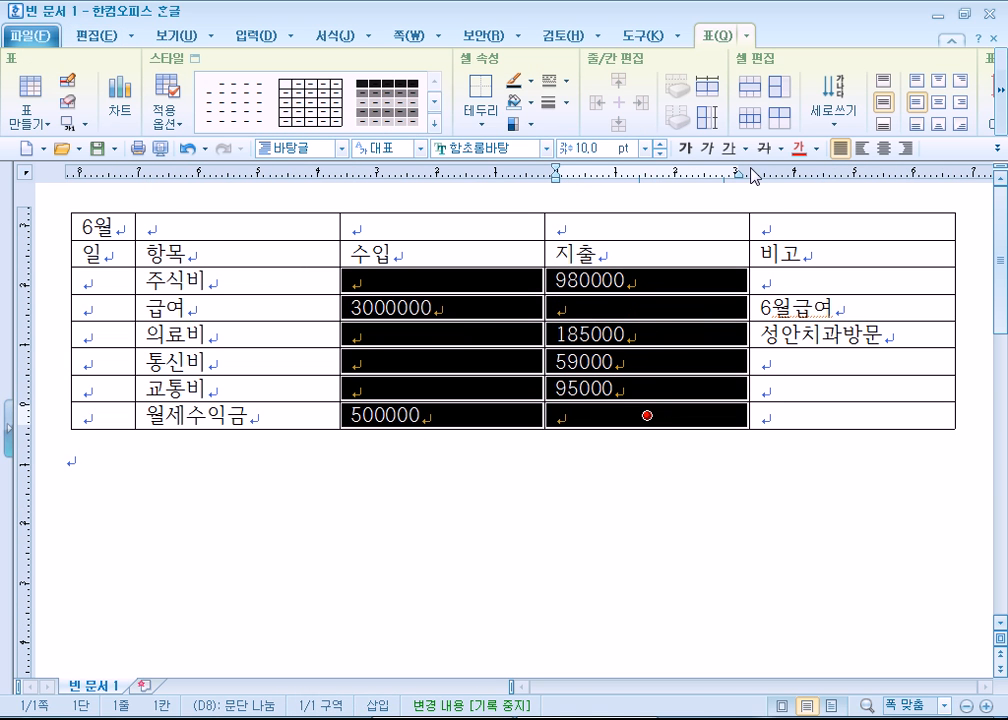
{"action": "left_click", "coordinate": [907, 149]}
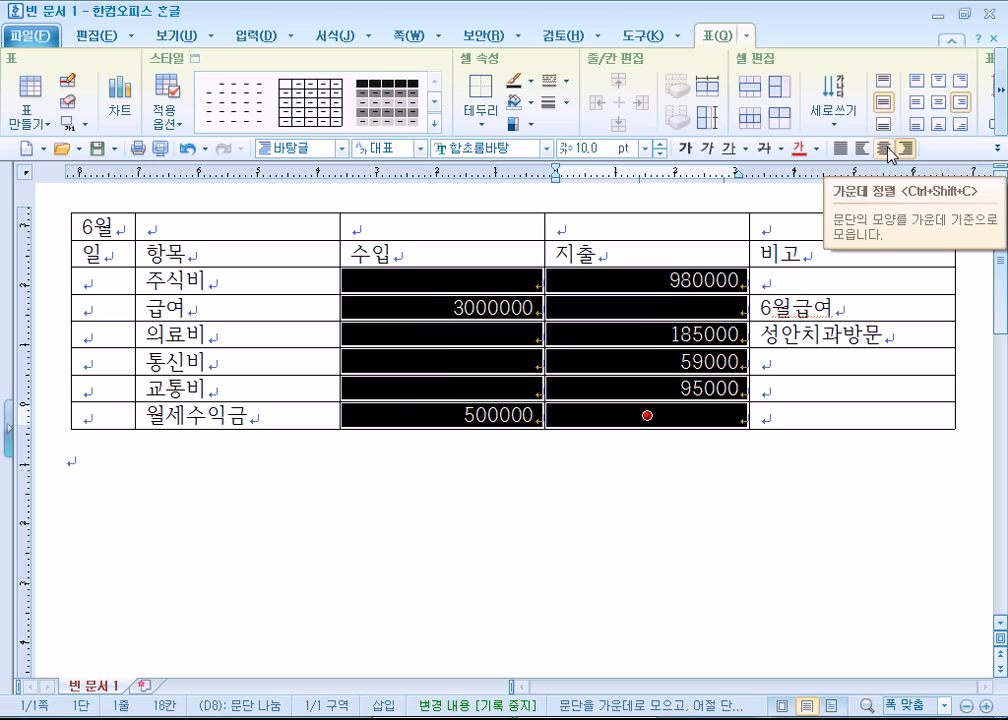
{"action": "left_click", "coordinate": [885, 149]}
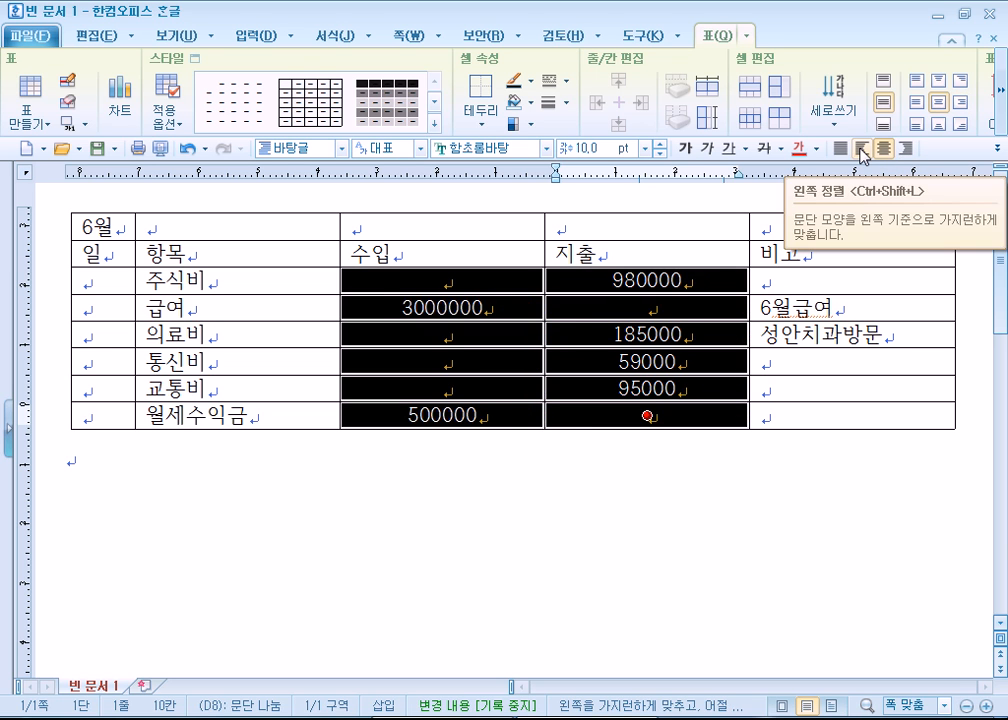
{"action": "left_click", "coordinate": [862, 149]}
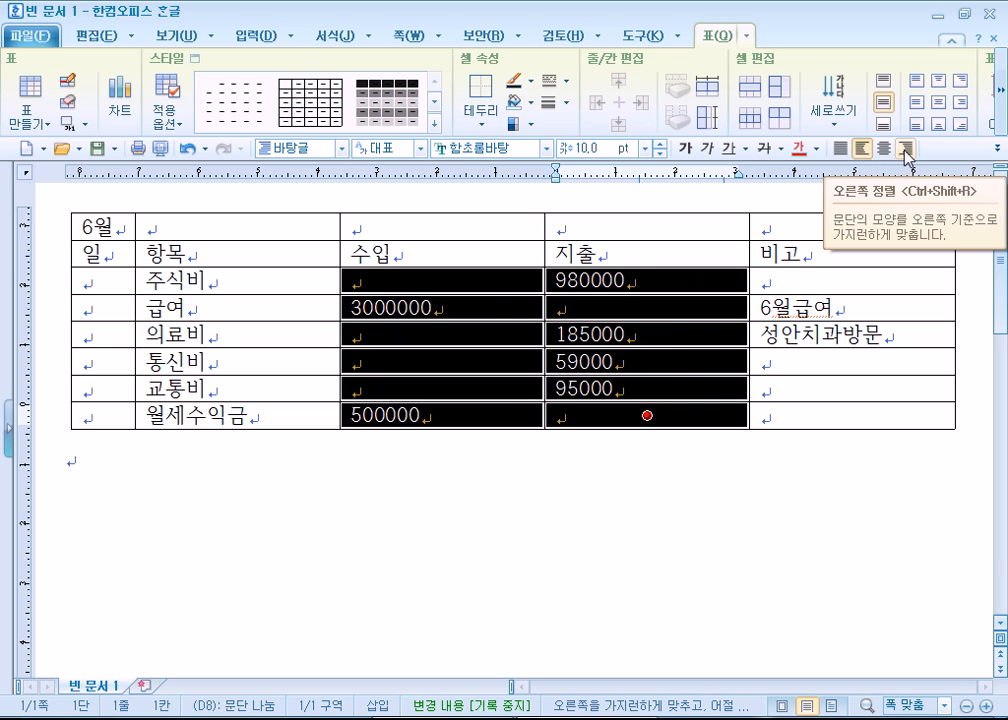
{"action": "left_click", "coordinate": [905, 149]}
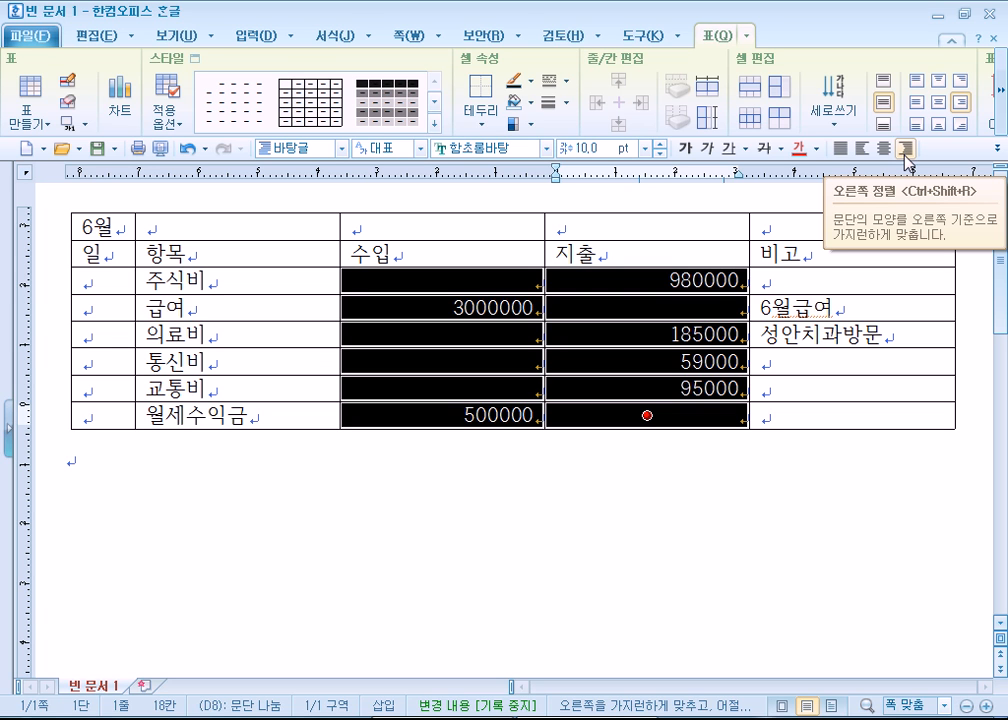
{"action": "left_click", "coordinate": [1003, 127]}
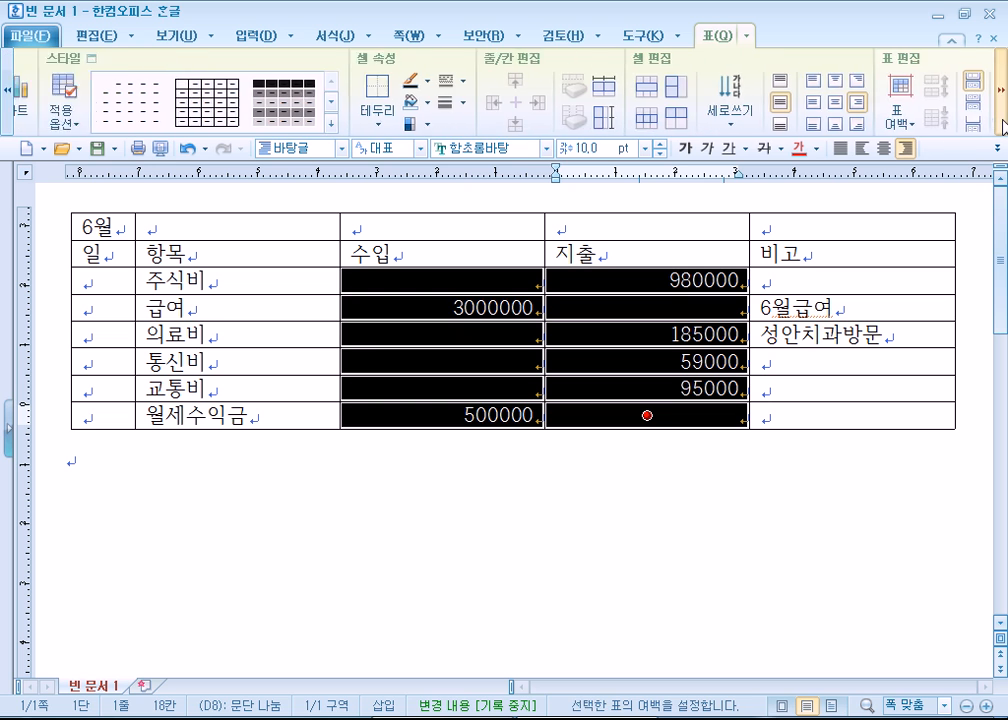
{"action": "left_click", "coordinate": [627, 531]}
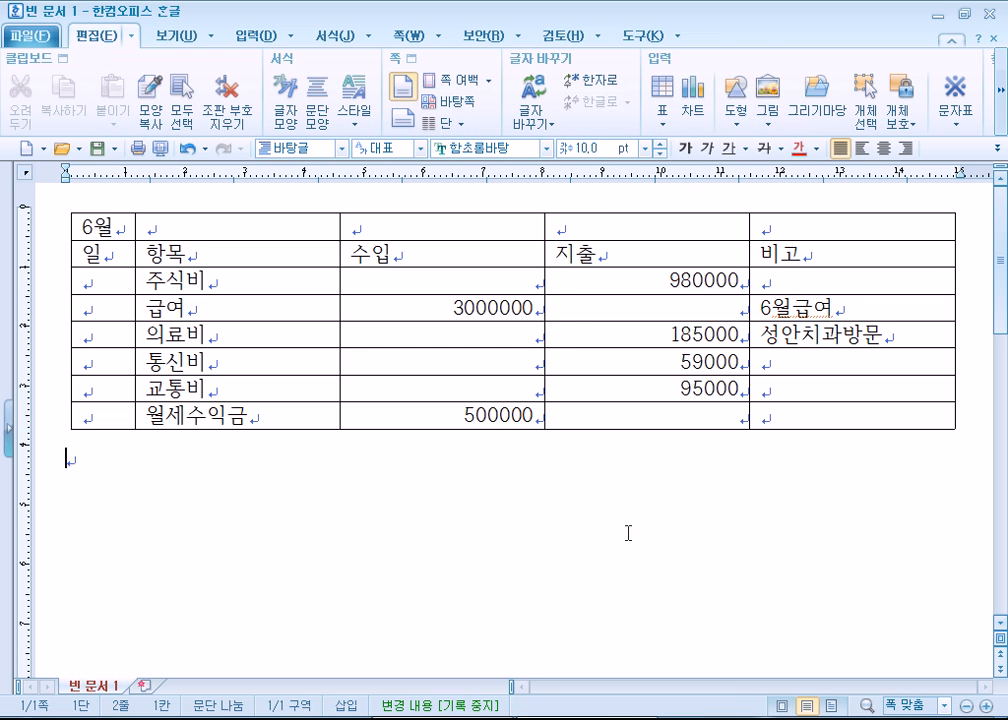
Insert thousands commas by hand in the 급여 income amount so it reads 3,000,000
{"action": "left_click", "coordinate": [497, 308]}
{"action": "key", "text": "Left"}
{"action": "key", "text": "Left"}
{"action": "key", "text": "Left"}
{"action": "type", "text": ","}
{"action": "key", "text": "Left"}
{"action": "key", "text": "Left"}
{"action": "key", "text": "Left"}
{"action": "key", "text": "Left"}
{"action": "type", "text": ","}
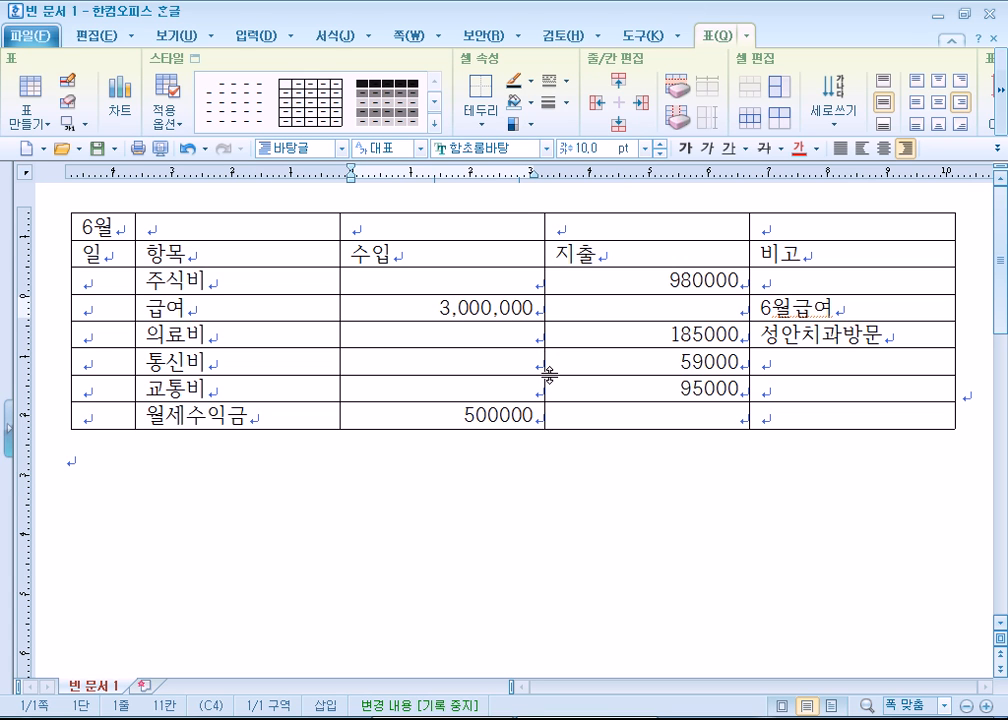
Try a manual comma in the 월세수익금 amount, and remove the hand-entered commas from it and the 급여 amount
{"action": "left_click", "coordinate": [500, 415]}
{"action": "type", "text": ",\\"}
{"action": "key", "text": "BackSpace"}
{"action": "key", "text": "BackSpace"}
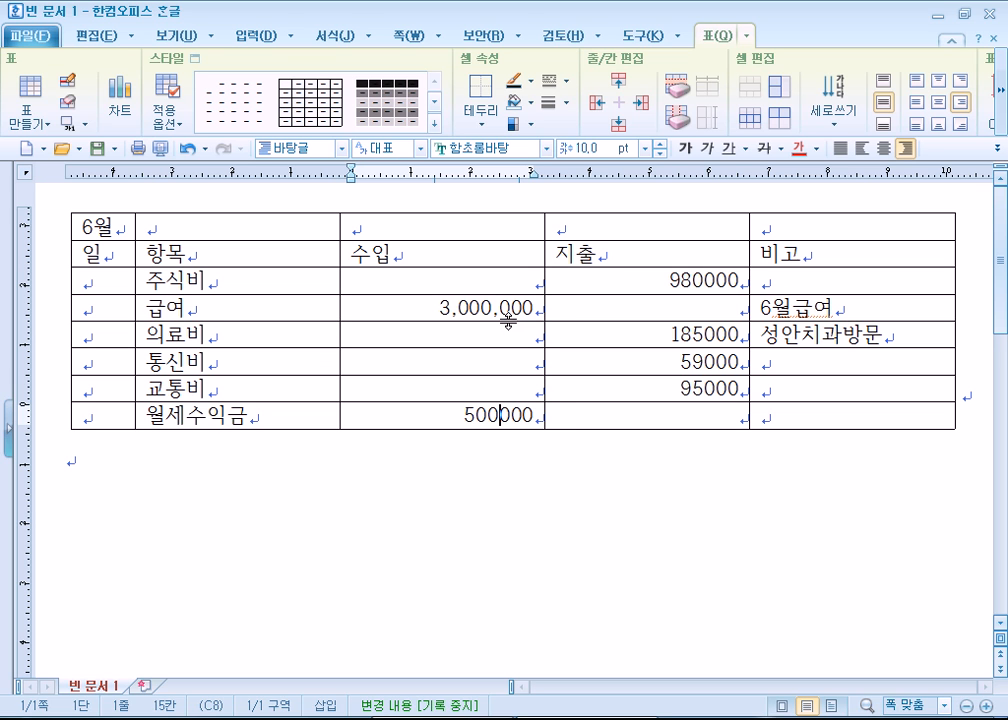
{"action": "left_click", "coordinate": [499, 308]}
{"action": "key", "text": "BackSpace"}
{"action": "left_click", "coordinate": [463, 310]}
{"action": "key", "text": "BackSpace"}
{"action": "left_click", "coordinate": [607, 495]}
Add thousands separators to all amount cells under 수입 and 지출 with 자릿점 넣기
{"action": "left_click_drag", "start_coordinate": [504, 281], "coordinate": [647, 415]}
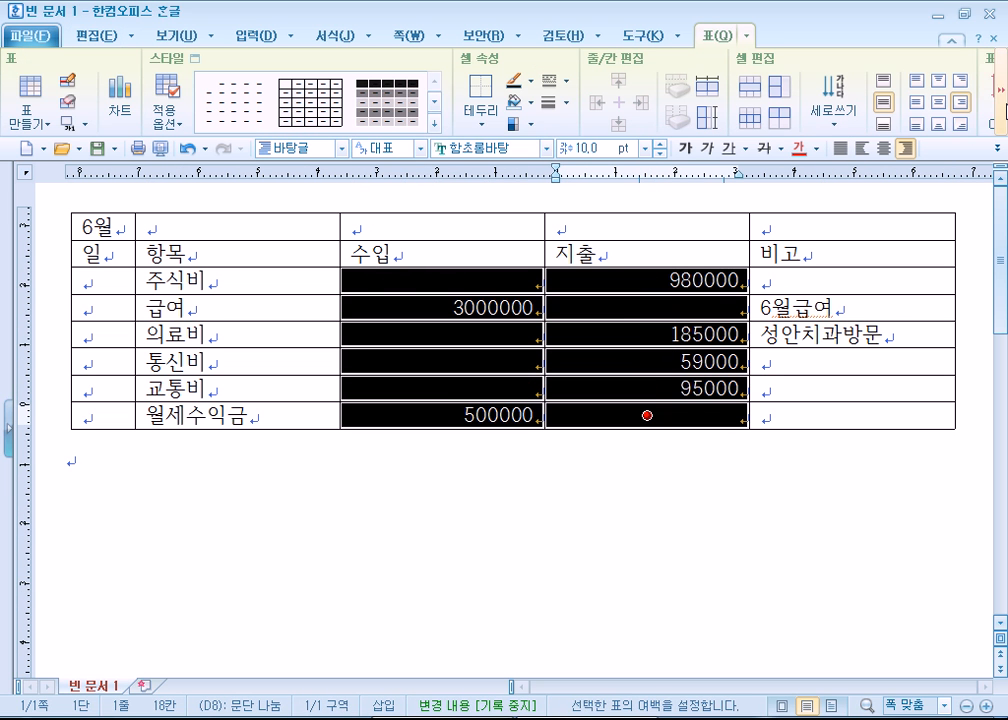
{"action": "left_click", "coordinate": [1003, 105]}
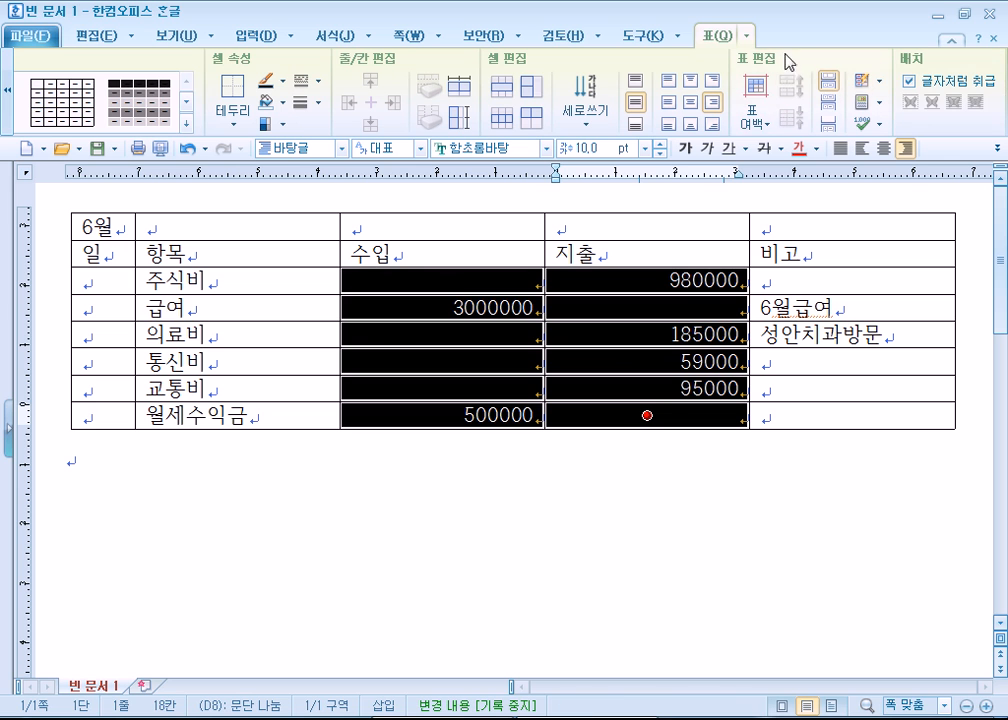
{"action": "left_click", "coordinate": [868, 130]}
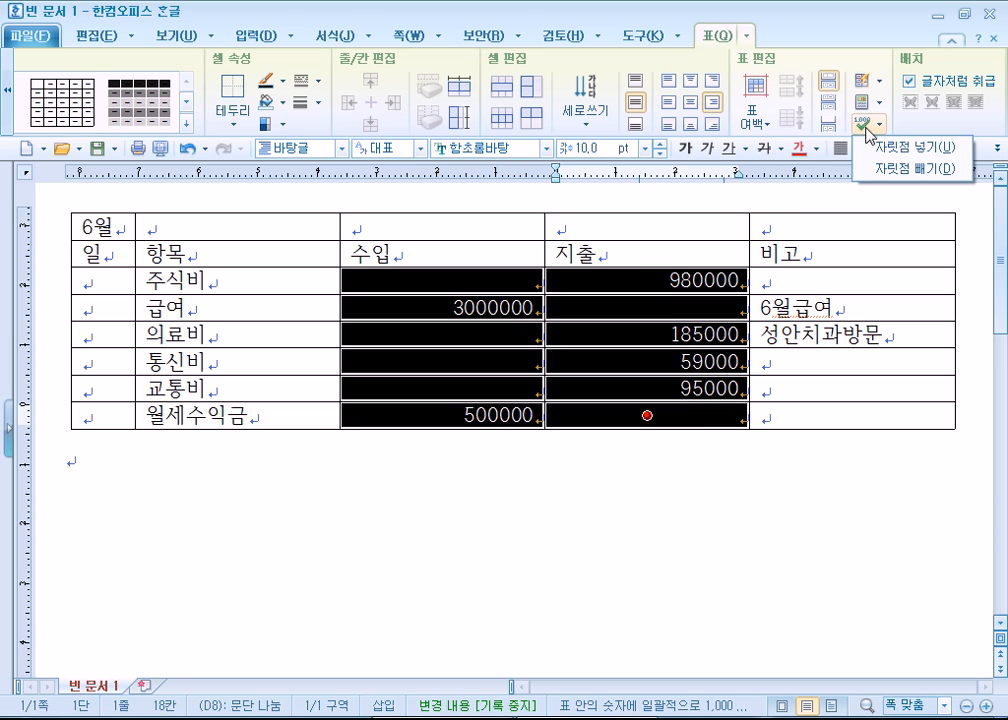
{"action": "left_click", "coordinate": [898, 149]}
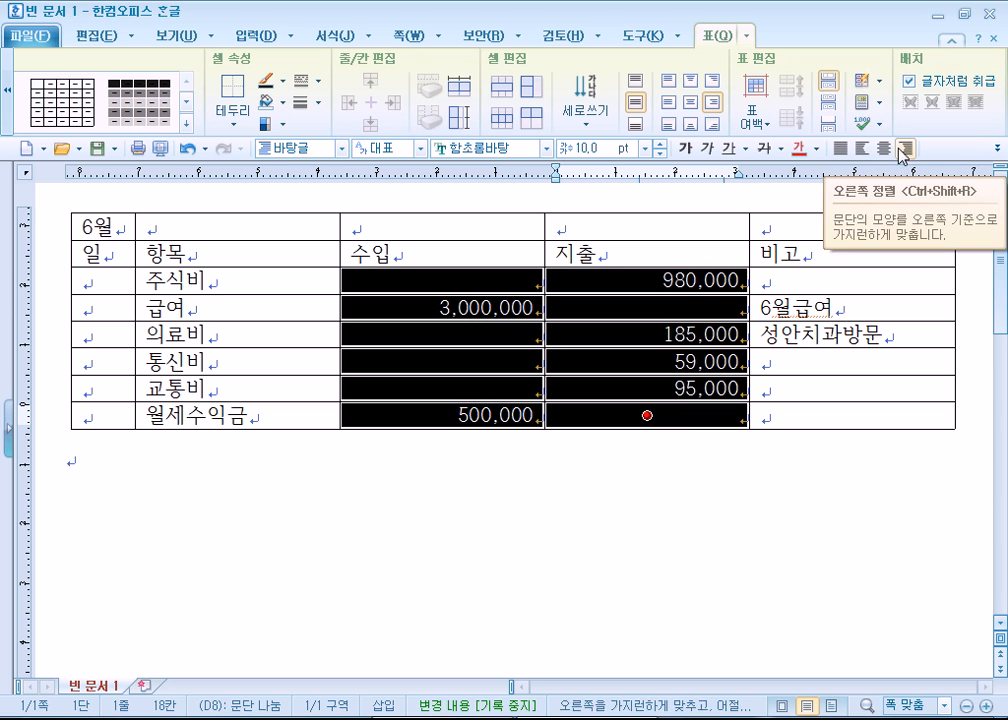
Remove the amounts' thousands separators with 자릿점 빼기, add them back with 자릿점 넣기, and deselect the cells
{"action": "left_click", "coordinate": [868, 126]}
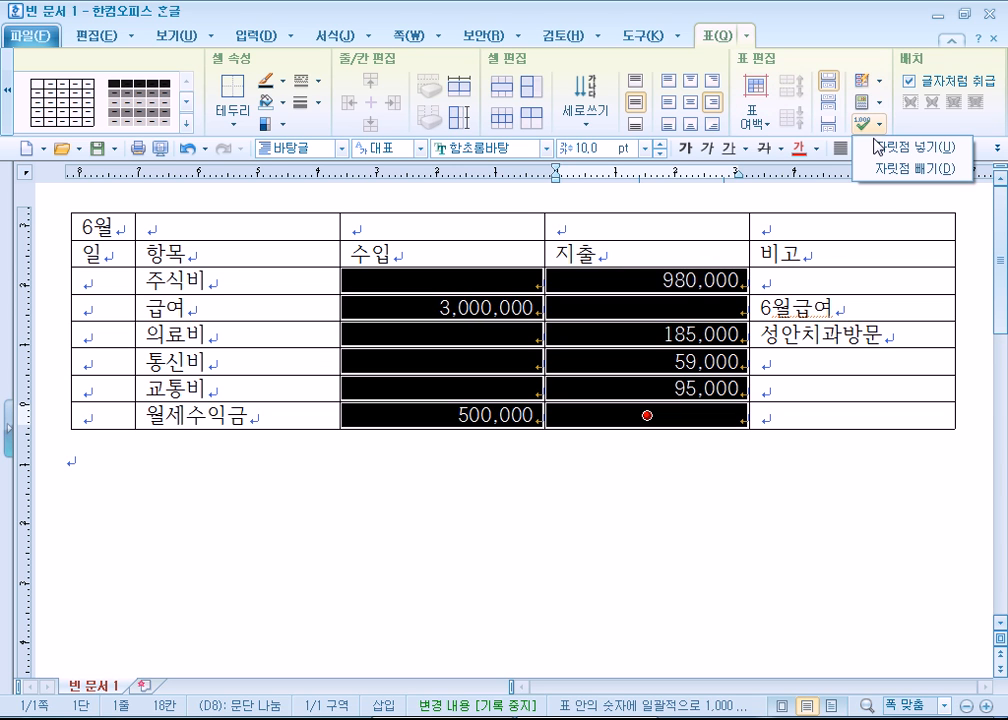
{"action": "left_click", "coordinate": [884, 172]}
{"action": "left_click", "coordinate": [864, 126]}
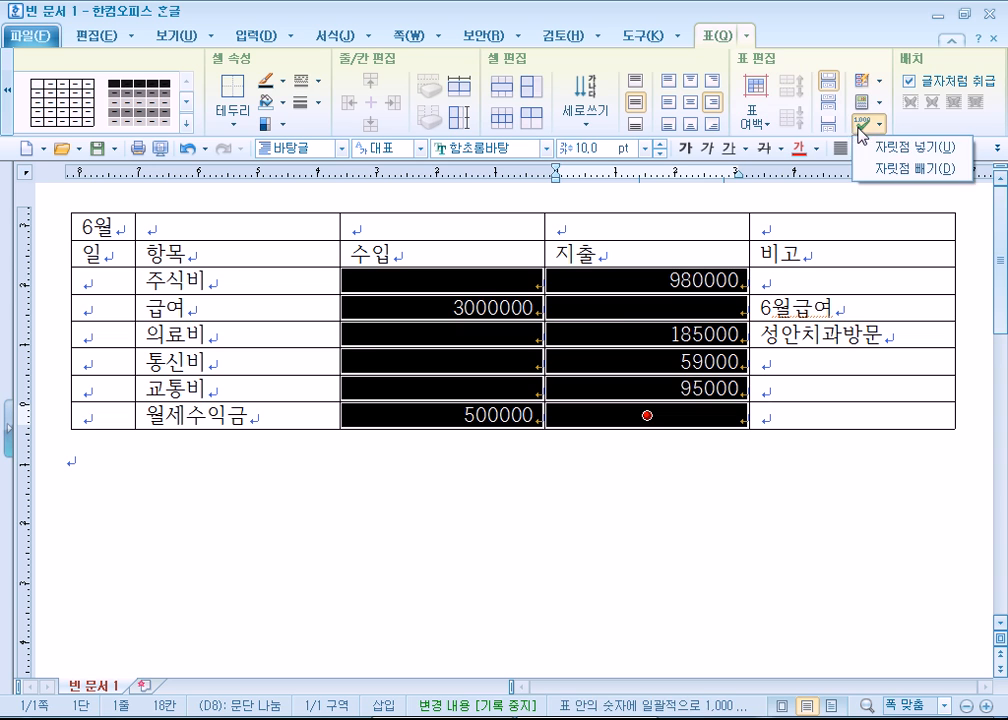
{"action": "left_click", "coordinate": [876, 152]}
{"action": "left_click", "coordinate": [697, 522]}
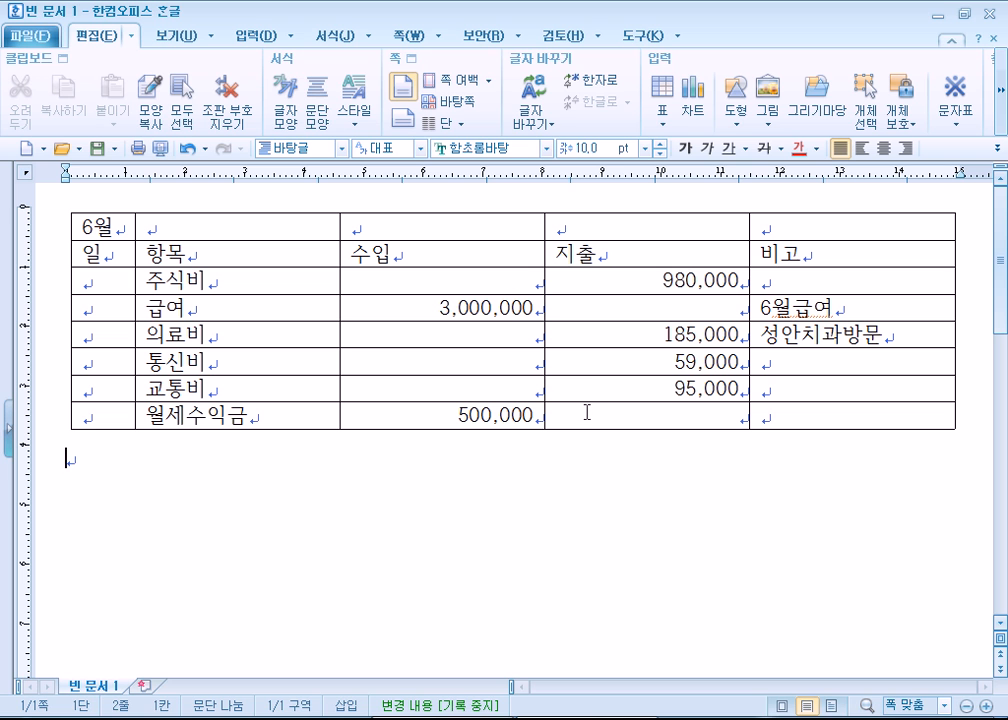
Centre the text of the header row cells 일, 항목, 수입, 지출 and 비고
{"action": "left_click_drag", "start_coordinate": [434, 290], "coordinate": [647, 415]}
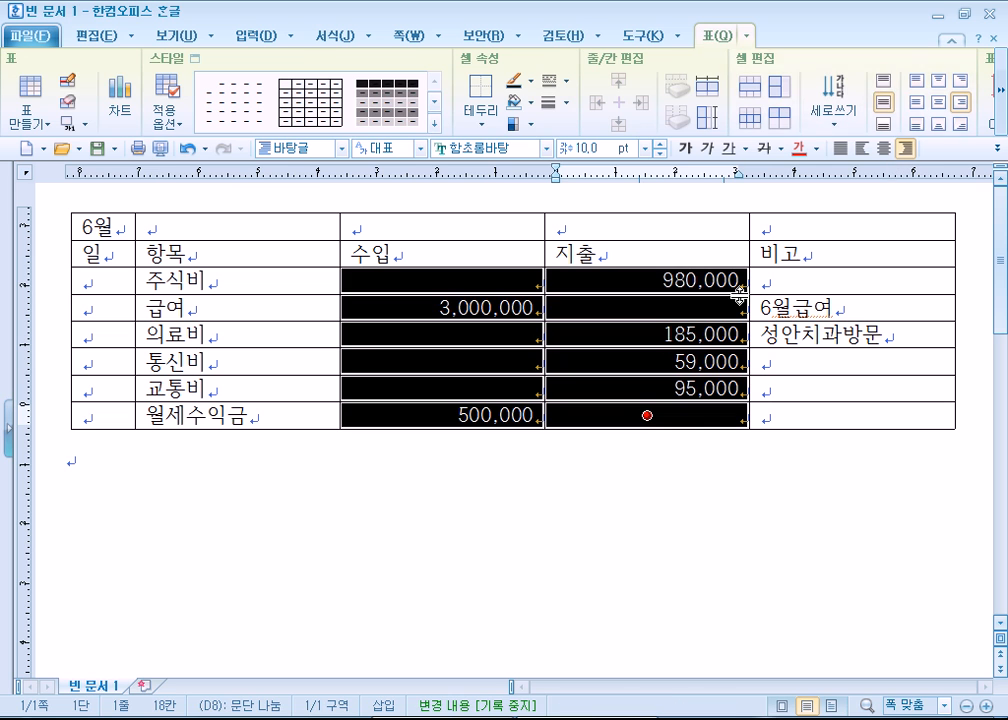
{"action": "left_click", "coordinate": [385, 457]}
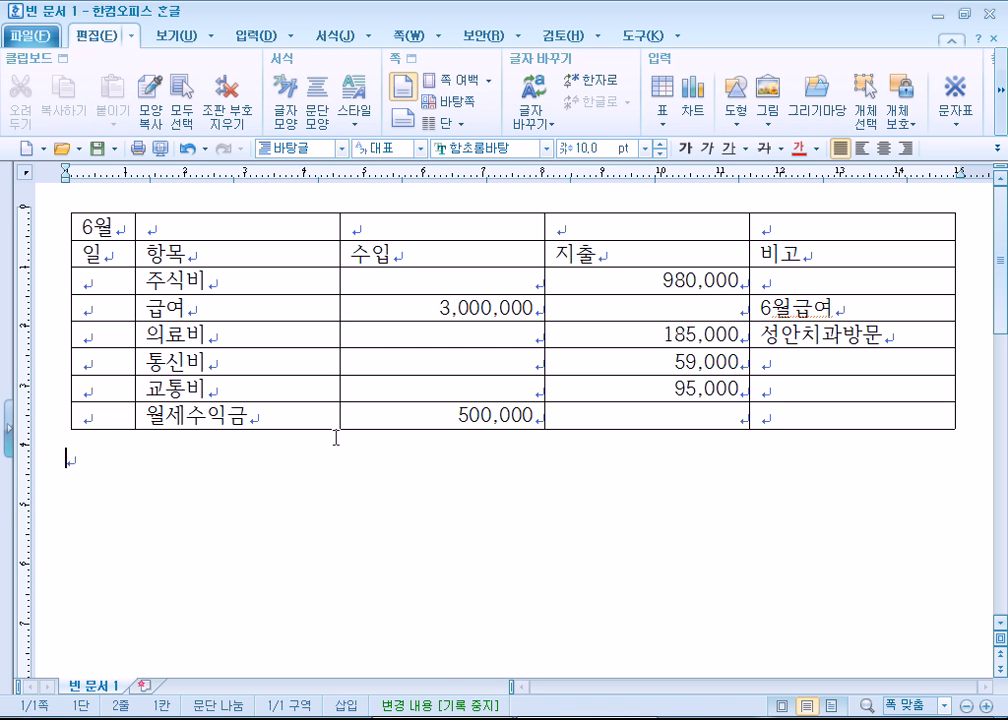
{"action": "left_click", "coordinate": [221, 254]}
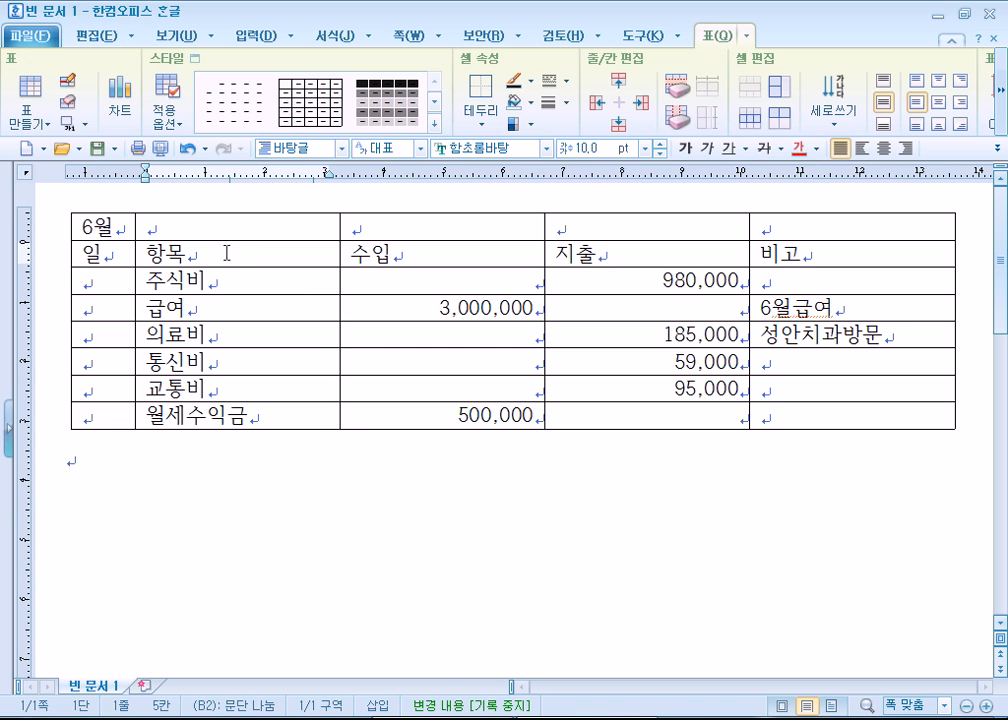
{"action": "left_click_drag", "start_coordinate": [108, 254], "coordinate": [851, 253]}
{"action": "left_click", "coordinate": [884, 148]}
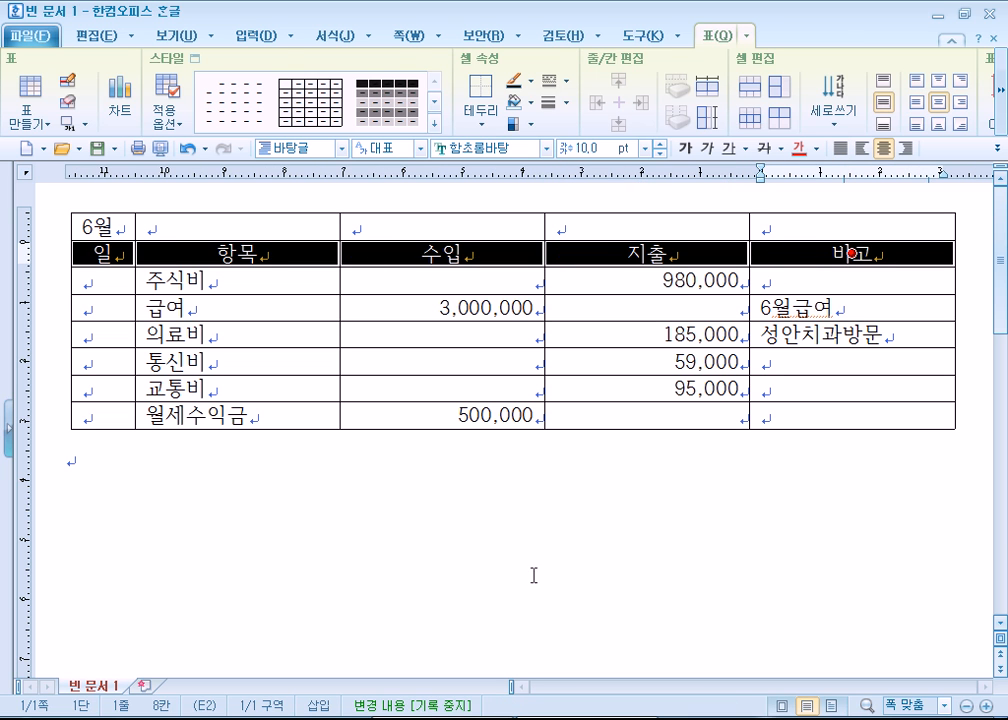
Compare centre, right and left alignment on the item names from 주식비 to 월세수익금, and finish with them centred
{"action": "left_click", "coordinate": [218, 288]}
{"action": "left_click_drag", "start_coordinate": [265, 288], "coordinate": [244, 411]}
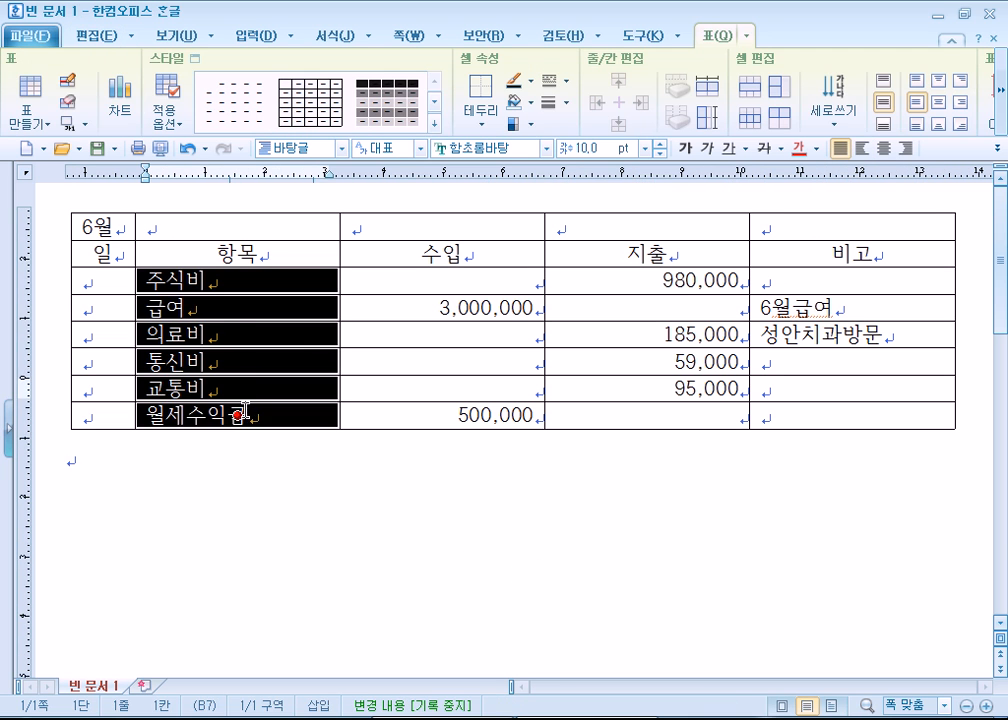
{"action": "left_click", "coordinate": [891, 146]}
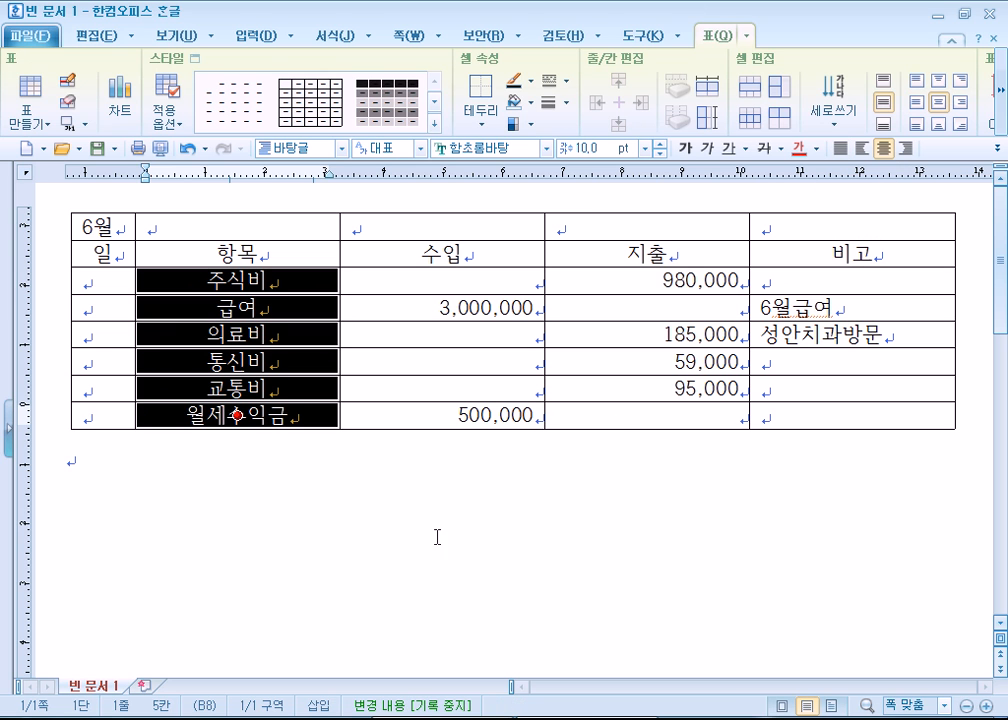
{"action": "left_click", "coordinate": [905, 148]}
{"action": "left_click", "coordinate": [862, 148]}
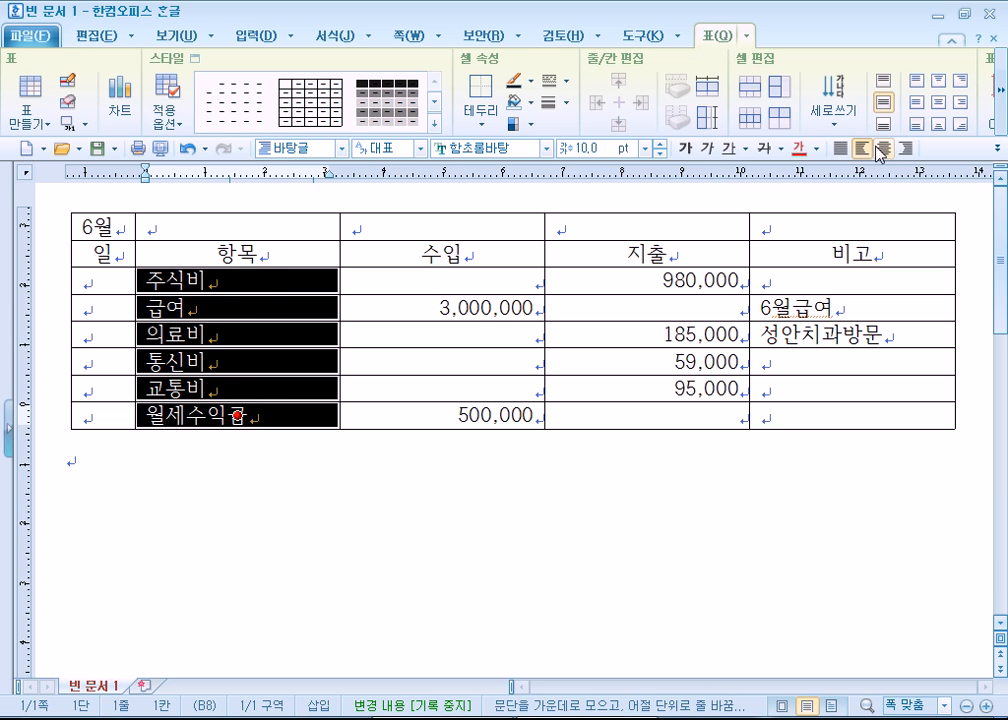
{"action": "left_click", "coordinate": [884, 148]}
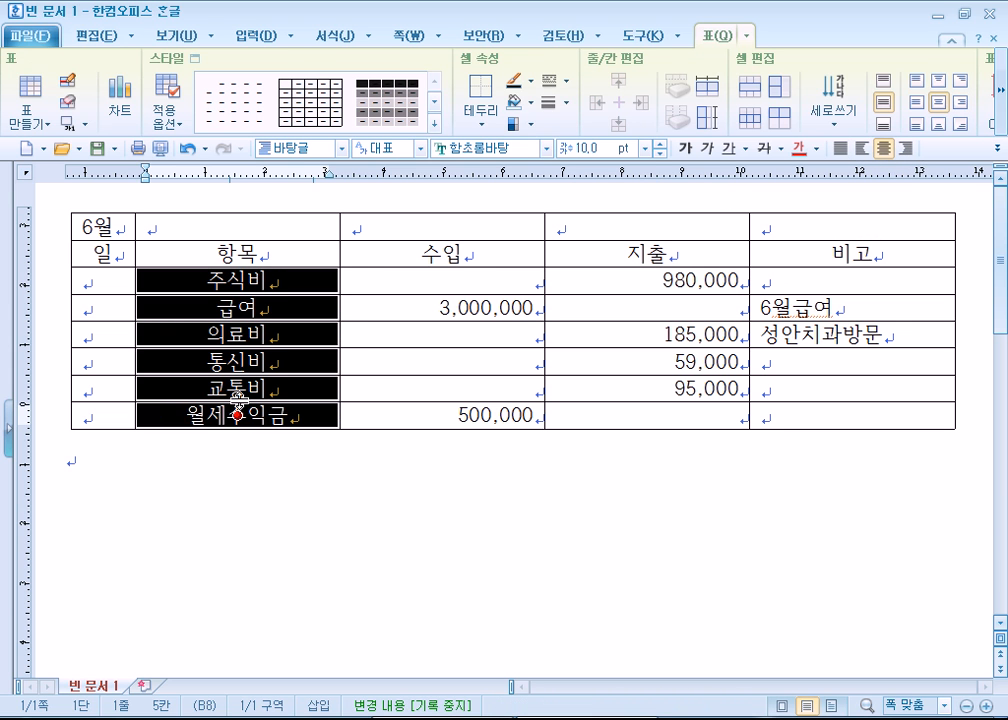
{"action": "left_click", "coordinate": [252, 509]}
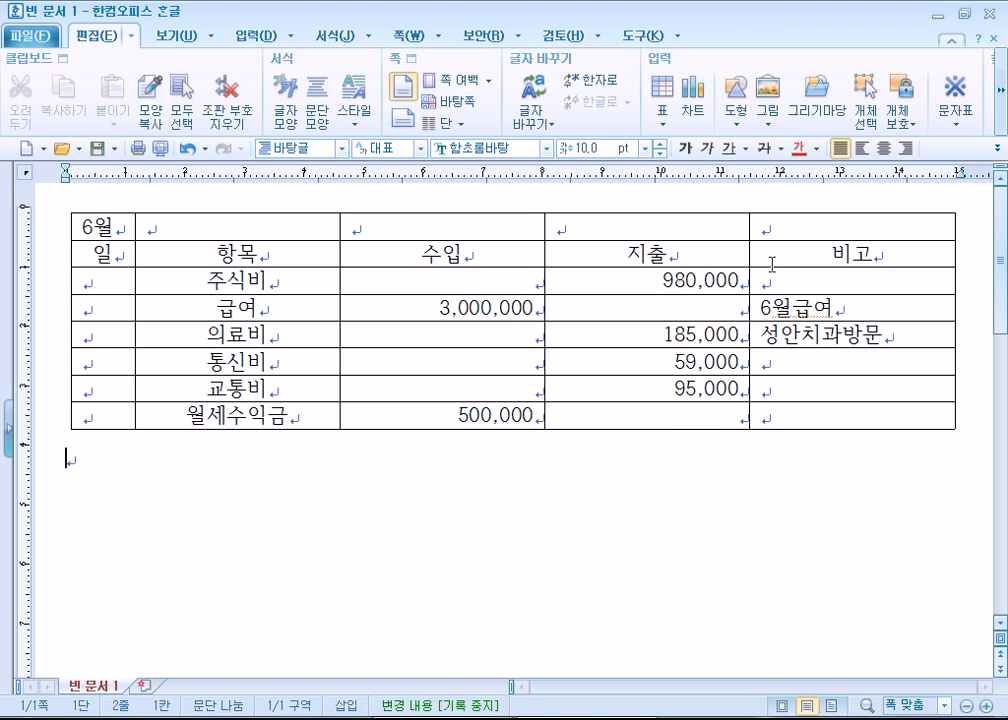
Centre the cells below the 비고 header and add a space to the 급여 row's note so it reads 6월 급여
{"action": "left_click_drag", "start_coordinate": [776, 281], "coordinate": [806, 420]}
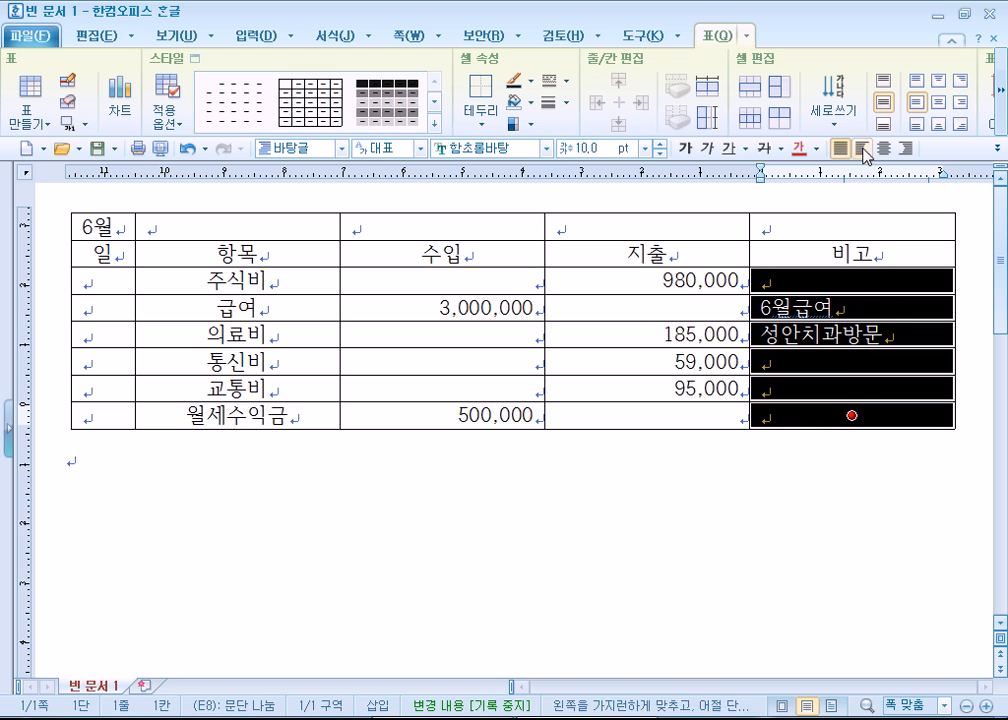
{"action": "left_click", "coordinate": [938, 102]}
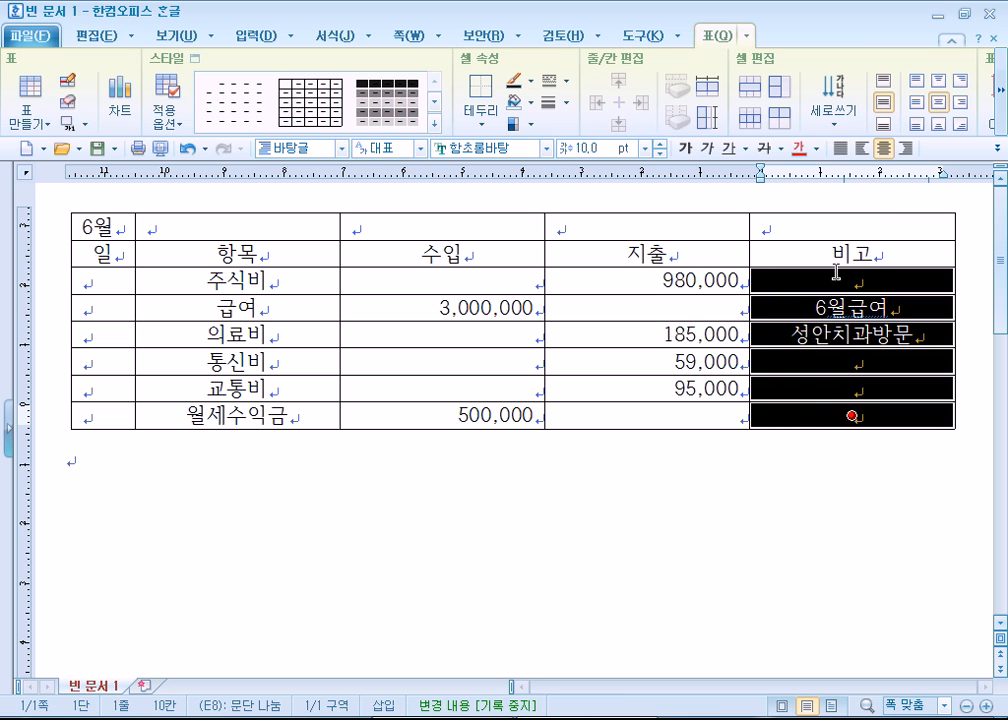
{"action": "left_click", "coordinate": [828, 495]}
{"action": "left_click", "coordinate": [845, 308]}
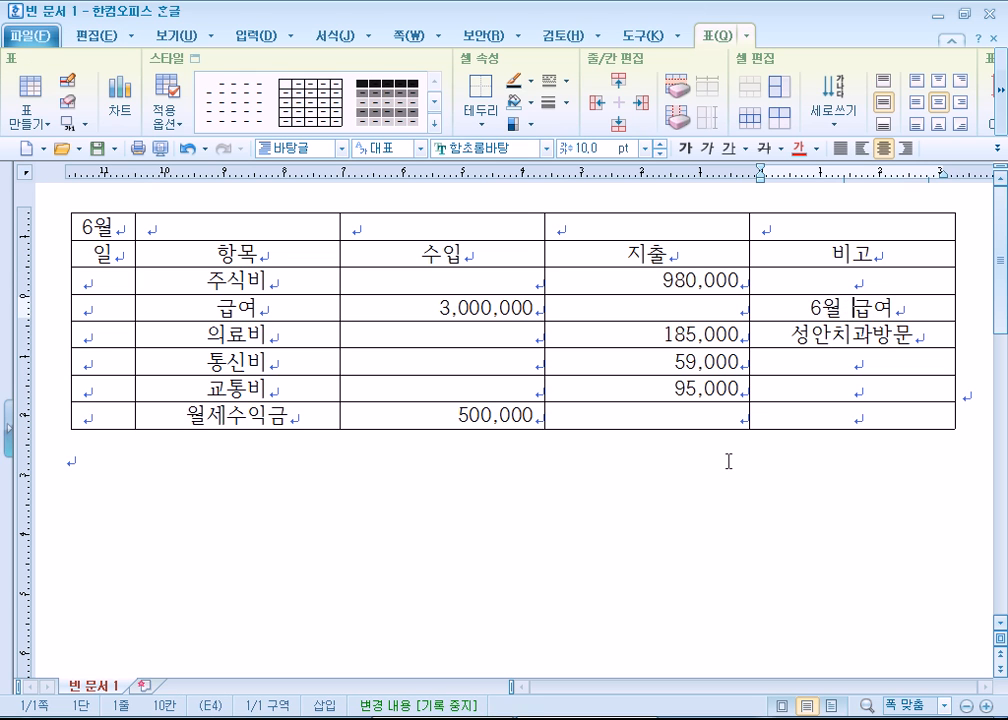
Try the spaced form 성안 치과 방문 in the 의료비 note, and remove both spaces again
{"action": "left_click", "coordinate": [817, 334]}
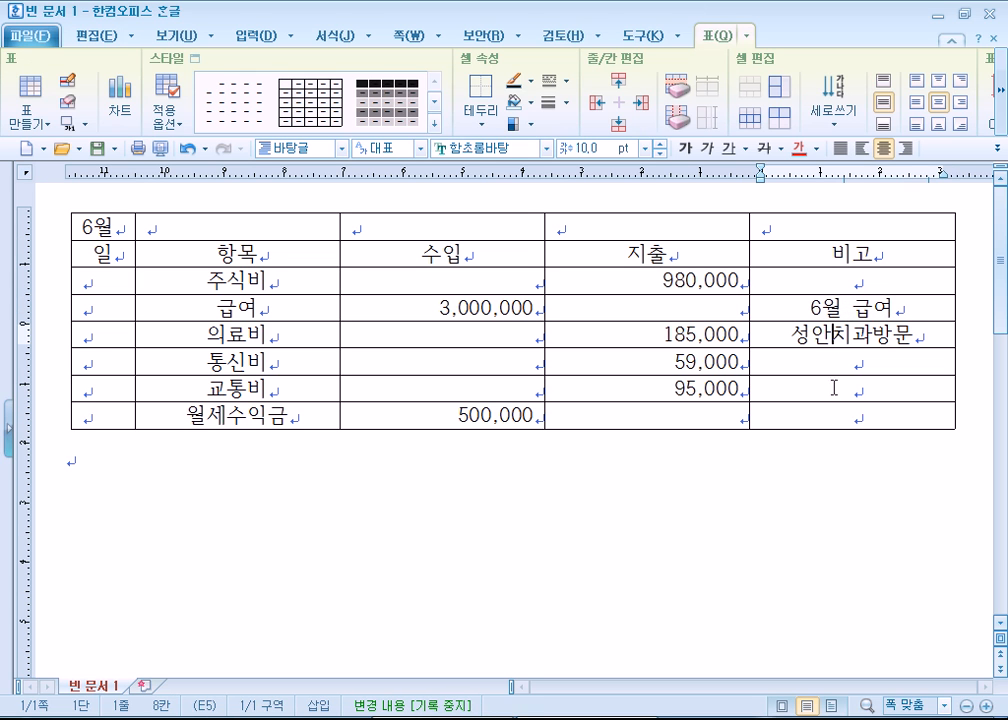
{"action": "key", "text": "Right"}
{"action": "key", "text": "Right"}
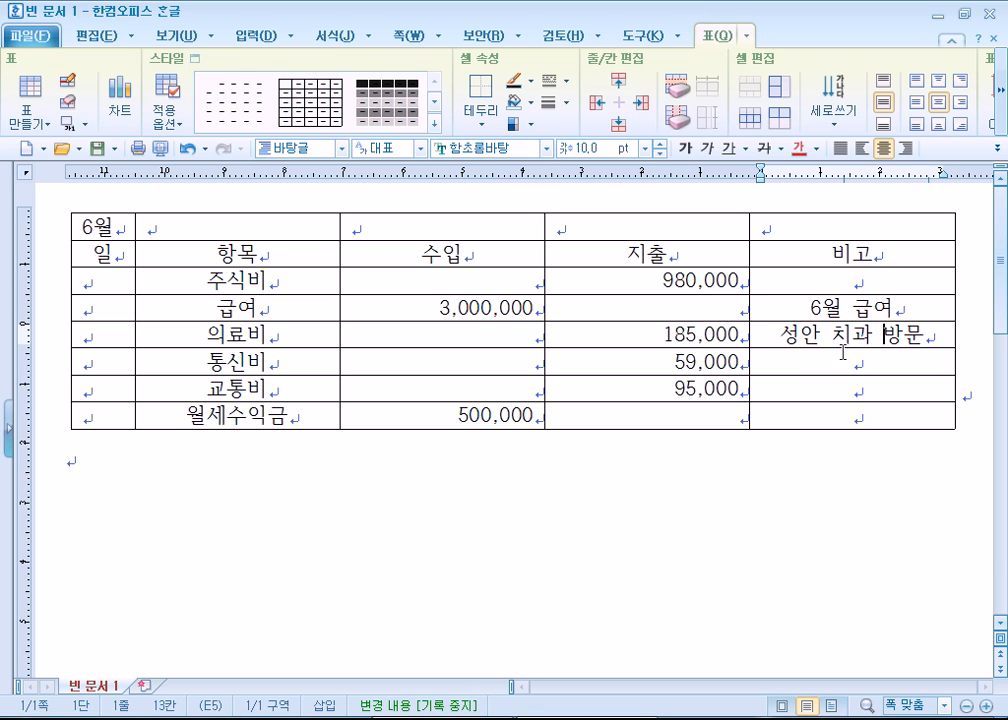
{"action": "key", "text": "BackSpace"}
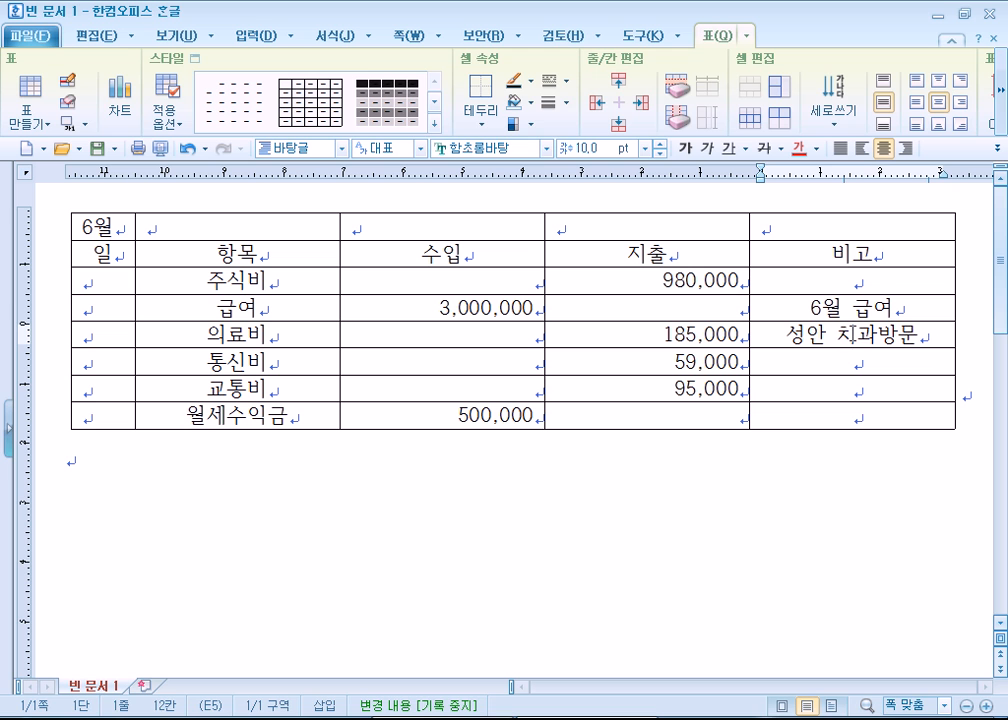
{"action": "key", "text": "Left"}
{"action": "key", "text": "BackSpace"}
{"action": "left_click", "coordinate": [757, 519]}
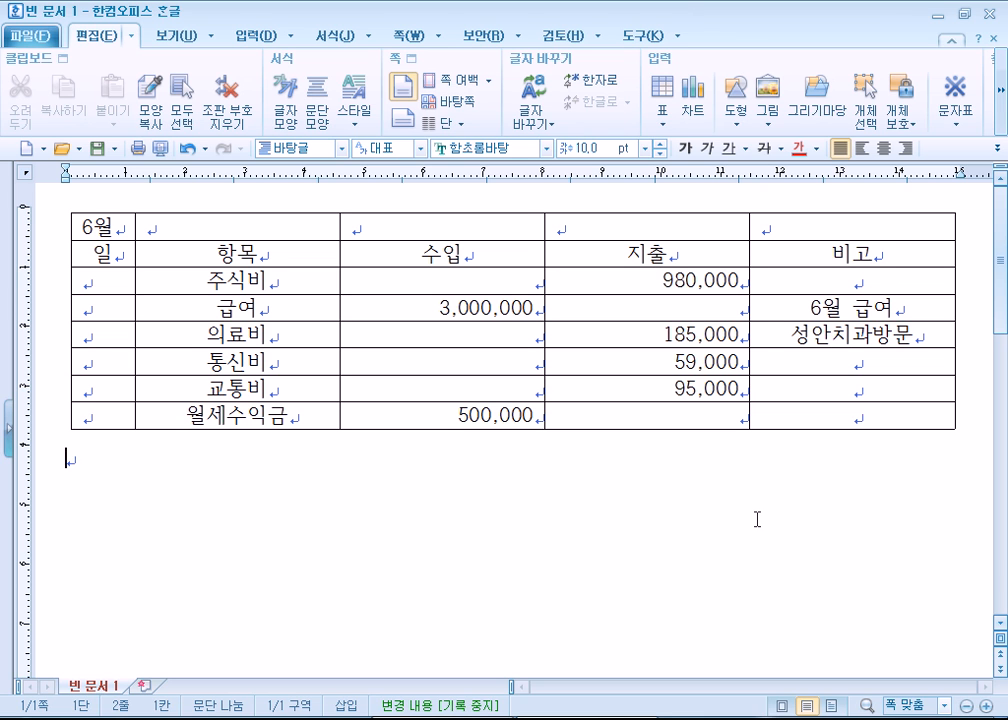
Enter the days 3 for 주식비 and 5 for 급여 in the 일 column
{"action": "left_click", "coordinate": [99, 283]}
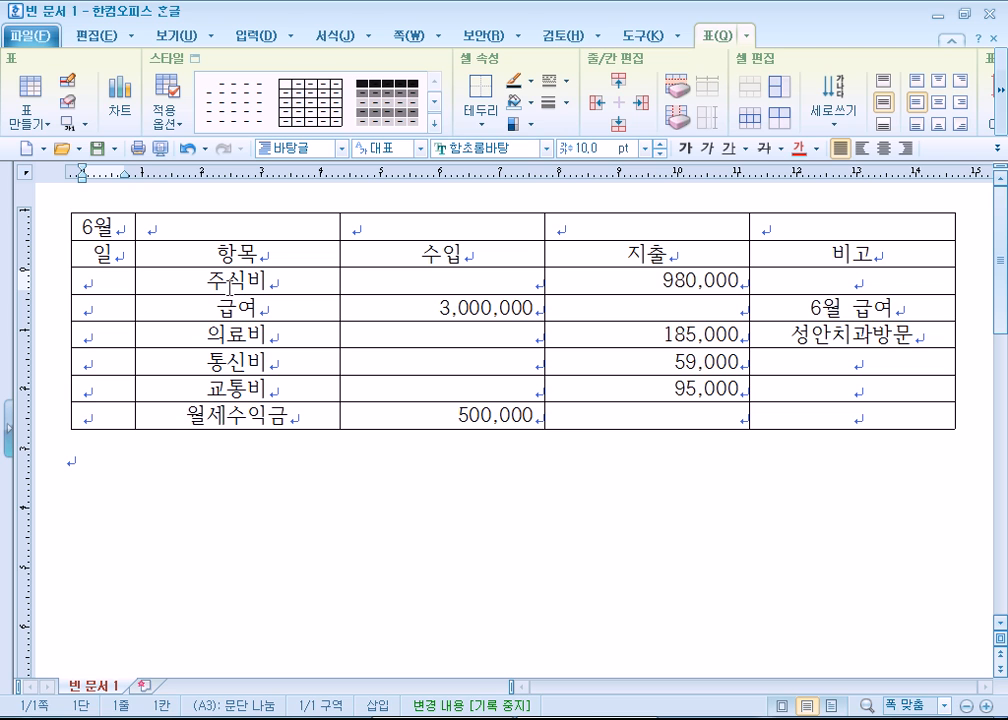
{"action": "type", "text": "2"}
{"action": "key", "text": "shift+Left"}
{"action": "type", "text": "3"}
{"action": "key", "text": "Down"}
{"action": "type", "text": "5"}
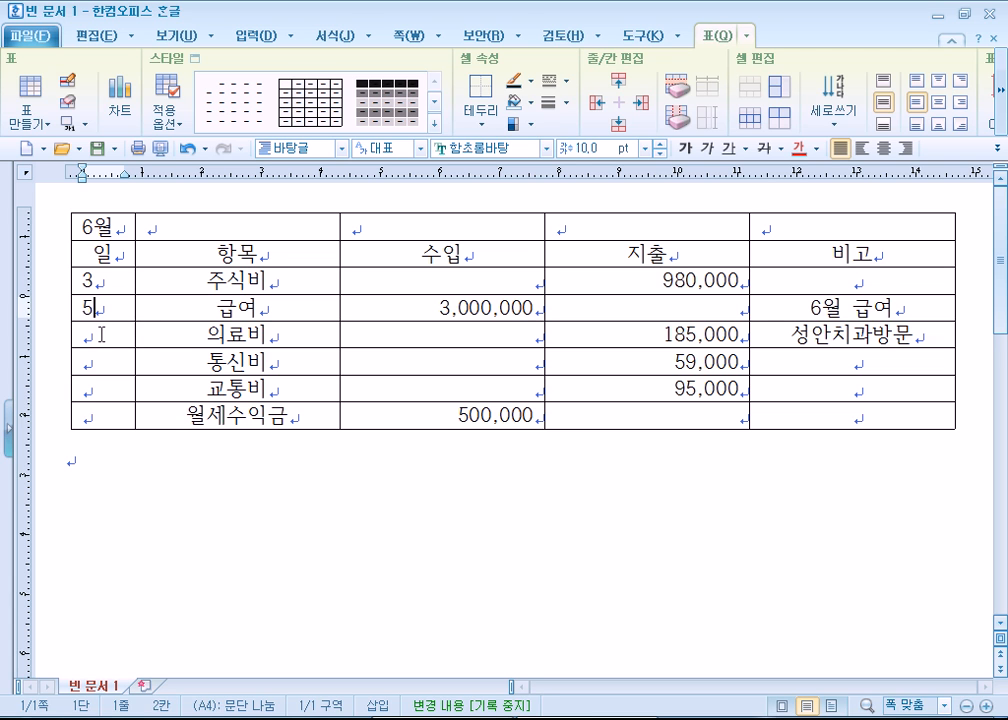
Enter the days 6, 12, 15 and 20 in the 일 column for 의료비, 통신비, 교통비 and 월세수익금
{"action": "key", "text": "Down"}
{"action": "type", "text": "6"}
{"action": "key", "text": "Down"}
{"action": "type", "text": "12"}
{"action": "key", "text": "Down"}
{"action": "type", "text": "15"}
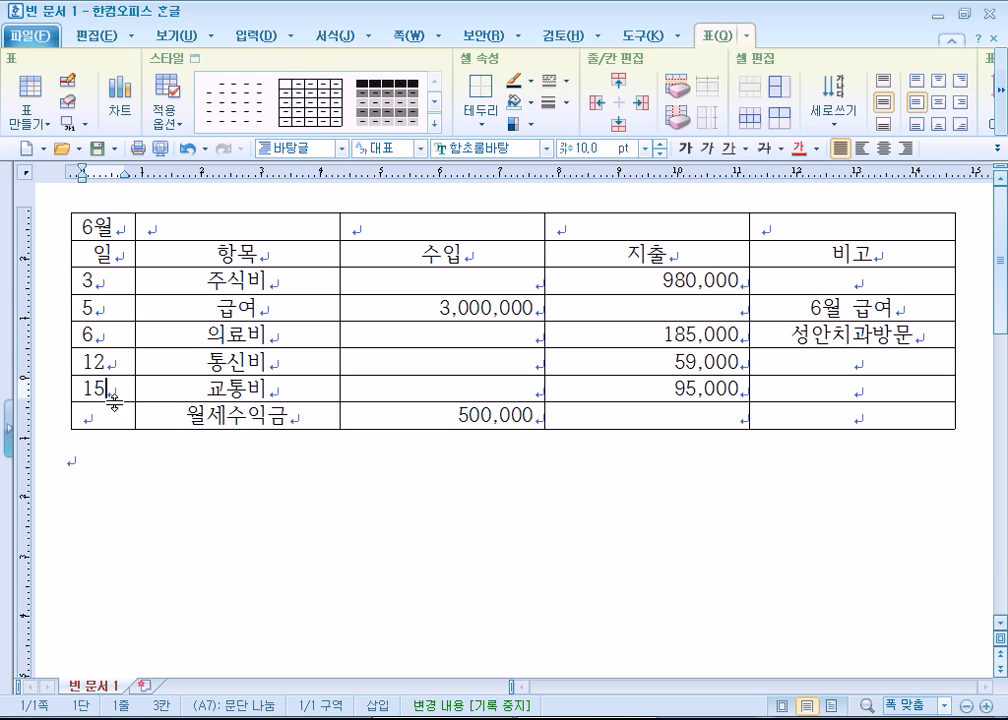
{"action": "key", "text": "Down"}
{"action": "type", "text": "20"}
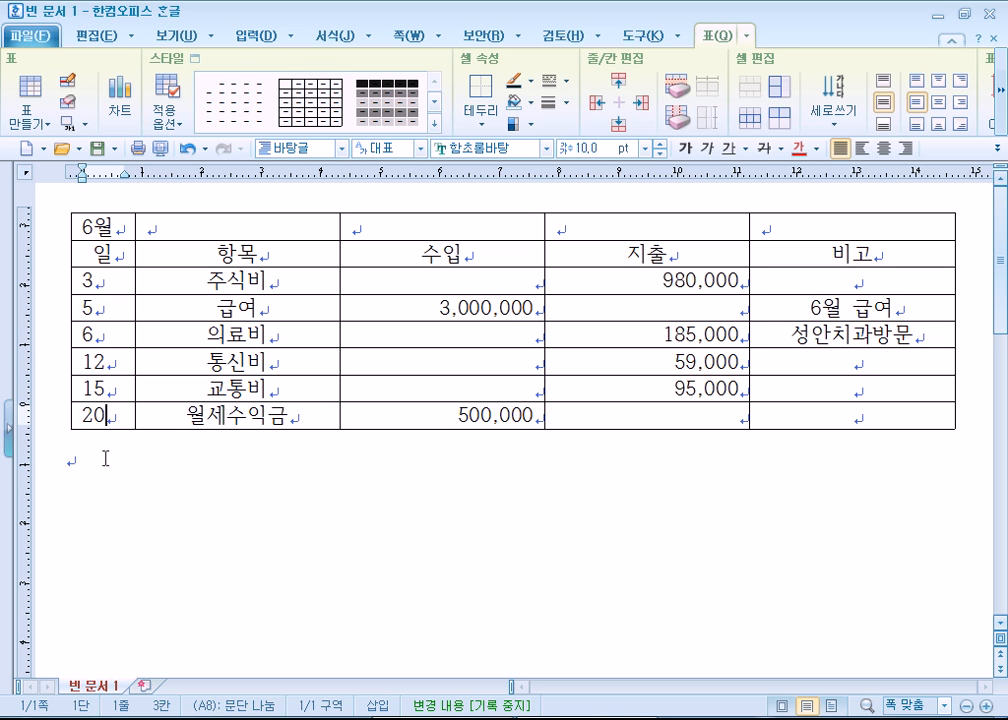
Centre all cells from the header row down, and right-align the amount cells under 수입 and 지출 again
{"action": "left_click_drag", "start_coordinate": [84, 280], "coordinate": [105, 418]}
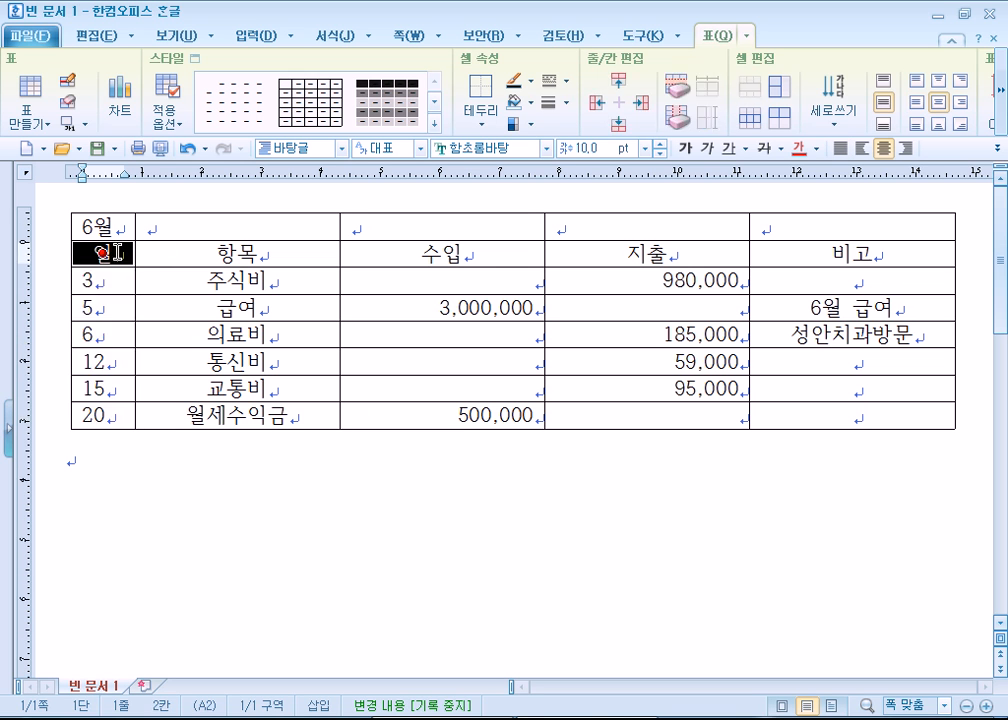
{"action": "left_click_drag", "start_coordinate": [100, 252], "coordinate": [851, 414]}
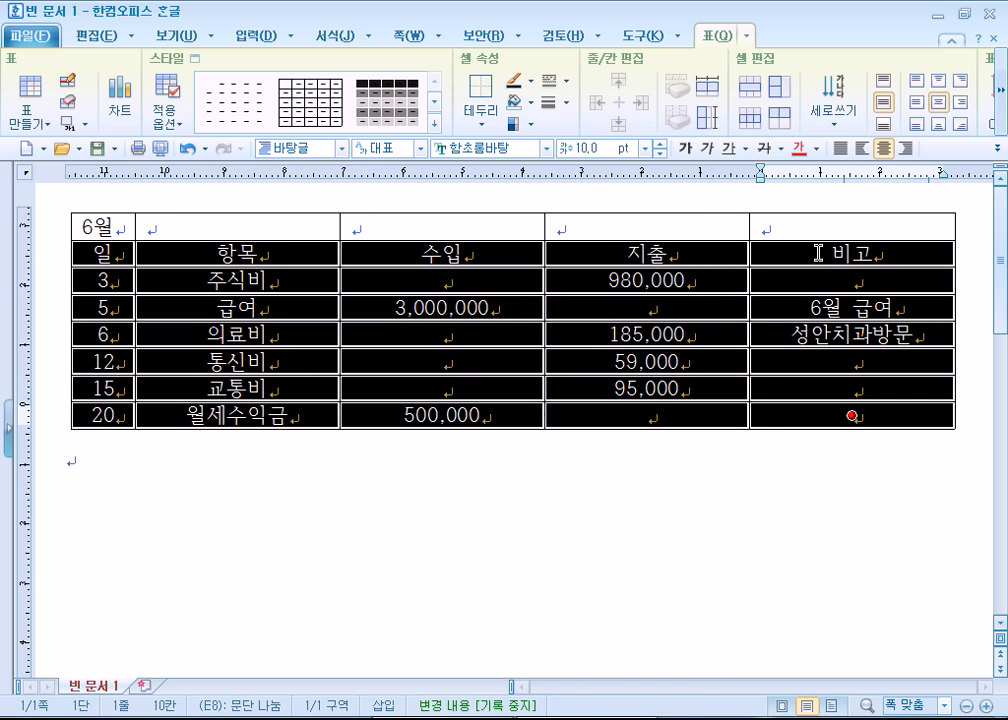
{"action": "left_click_drag", "start_coordinate": [520, 283], "coordinate": [634, 414]}
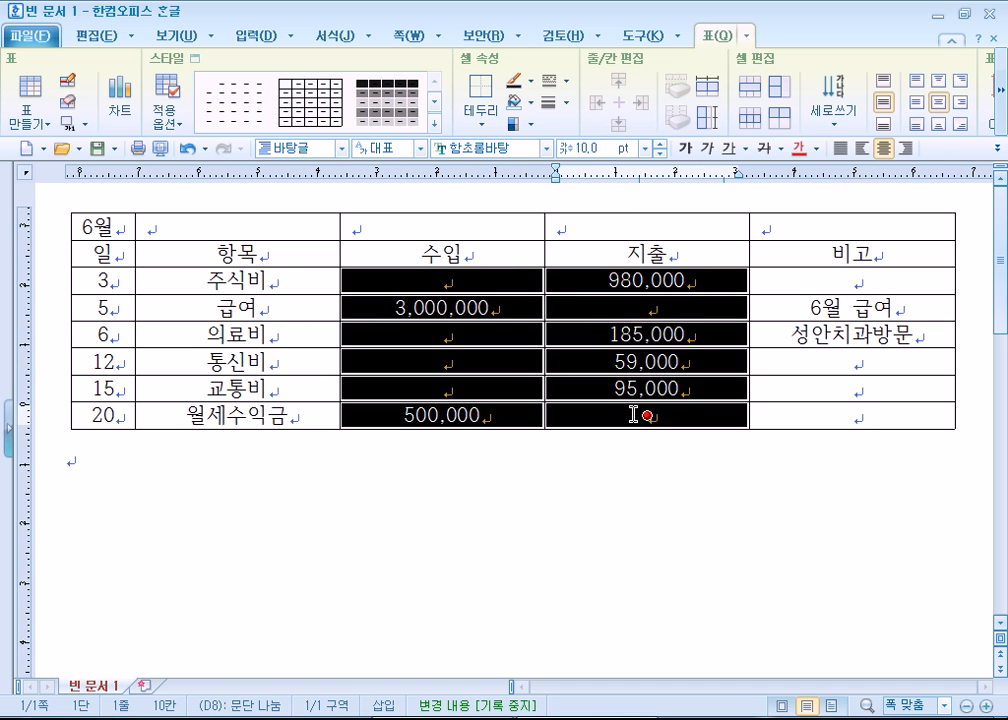
{"action": "left_click", "coordinate": [904, 148]}
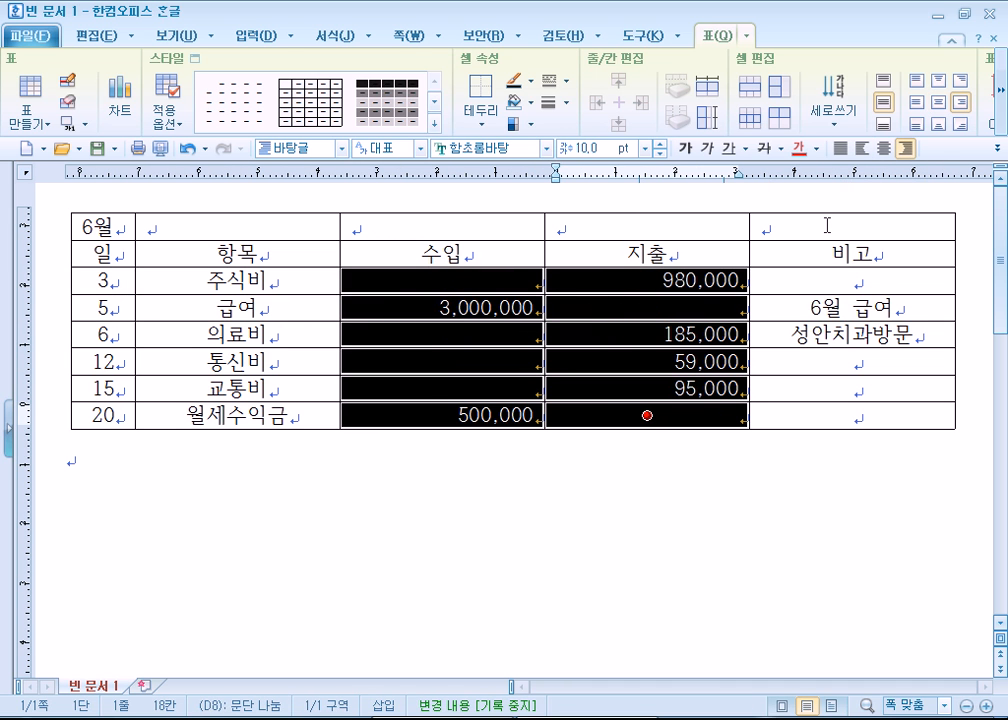
{"action": "left_click", "coordinate": [637, 567]}
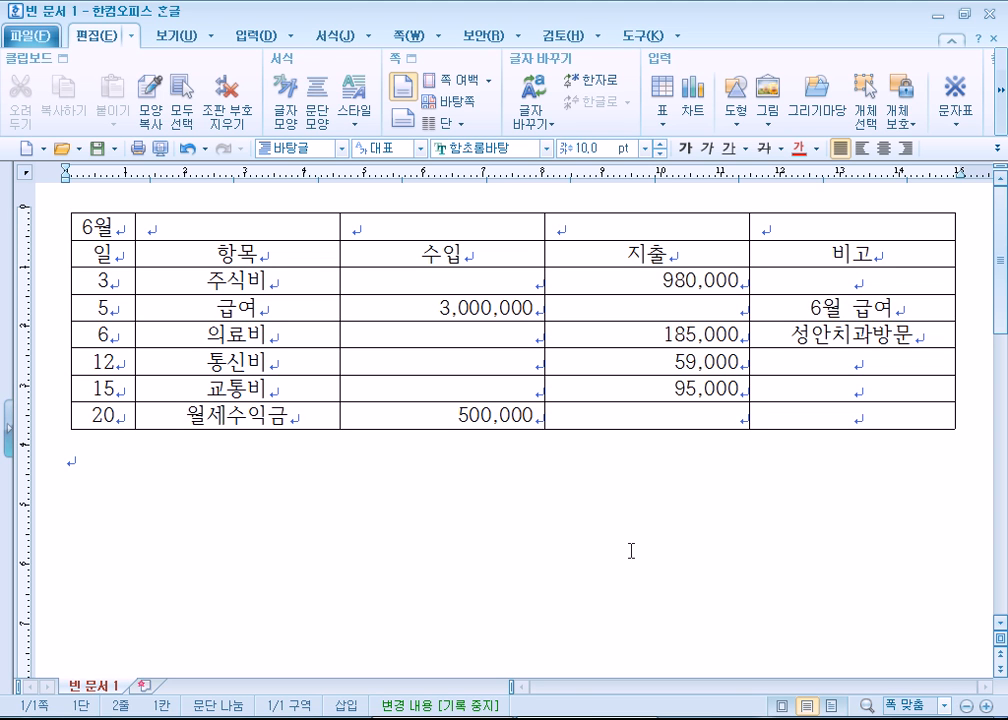
{"action": "left_click_drag", "start_coordinate": [425, 284], "coordinate": [624, 441]}
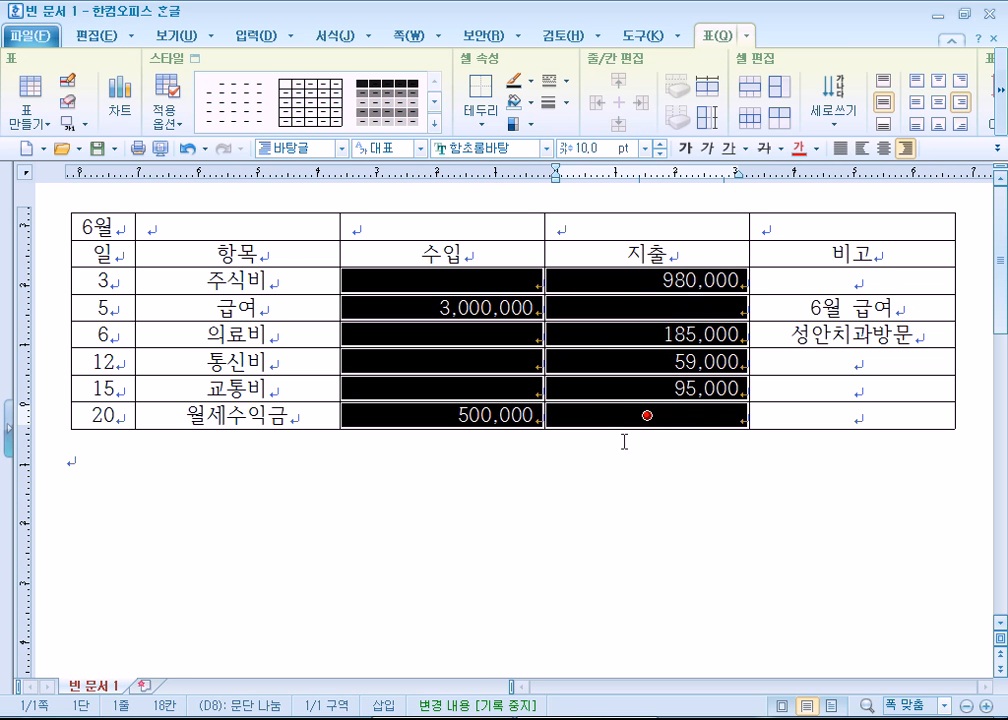
{"action": "left_click", "coordinate": [636, 521]}
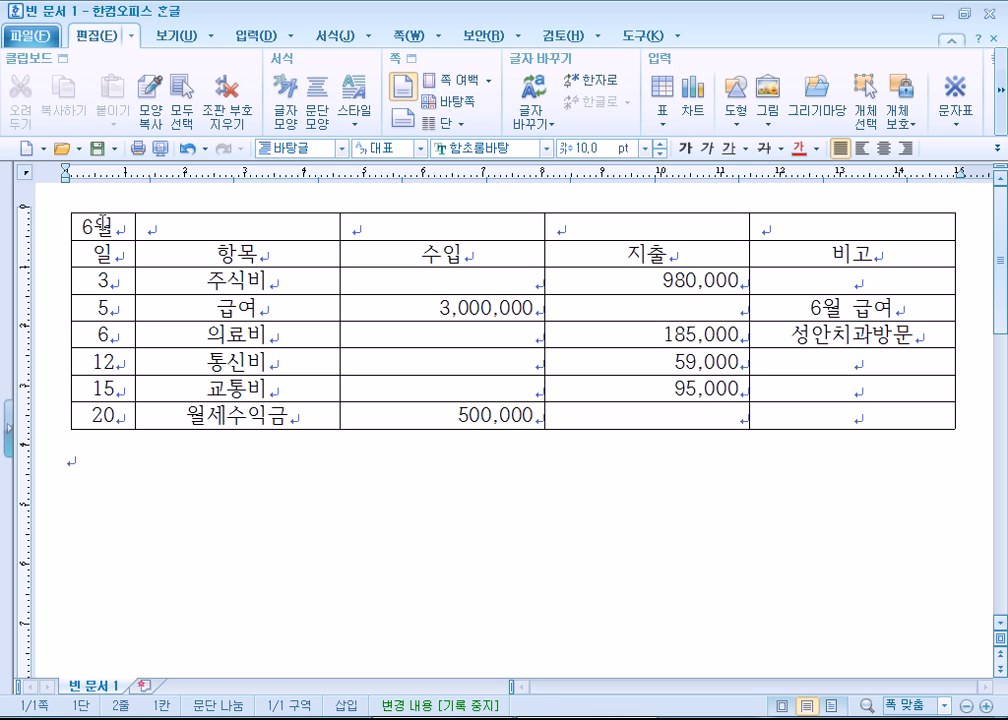
Merge all five cells of the table's first row, the 6월 row, into one cell with 셀 합치기
{"action": "left_click_drag", "start_coordinate": [118, 230], "coordinate": [983, 227]}
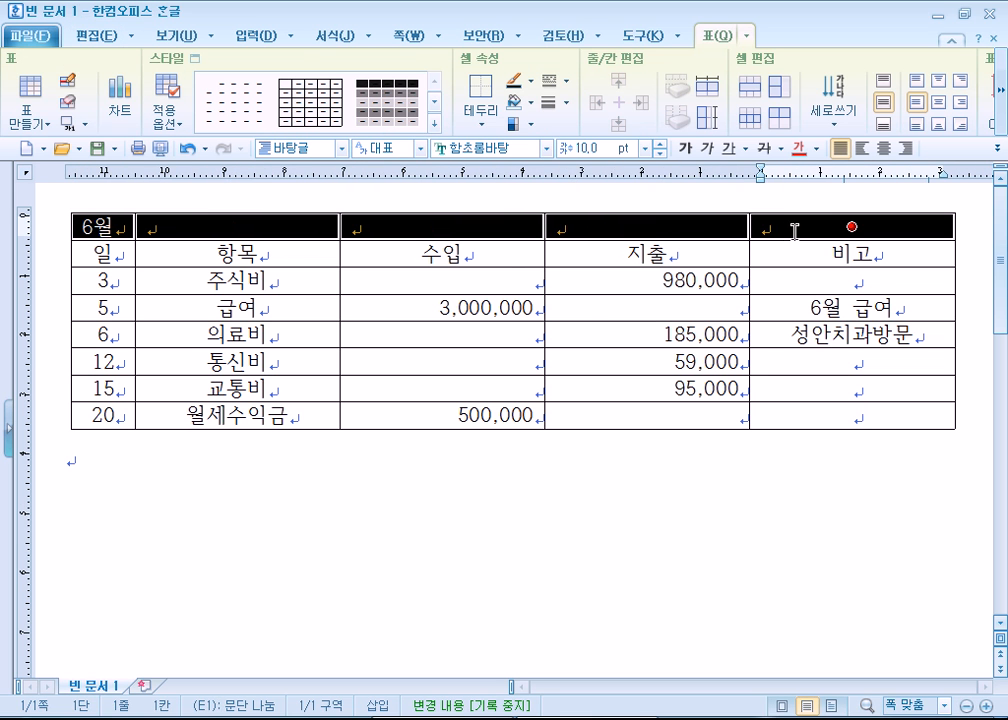
{"action": "left_click", "coordinate": [495, 475]}
{"action": "left_click_drag", "start_coordinate": [113, 224], "coordinate": [818, 227]}
{"action": "left_click", "coordinate": [585, 475]}
{"action": "left_click_drag", "start_coordinate": [127, 227], "coordinate": [770, 230]}
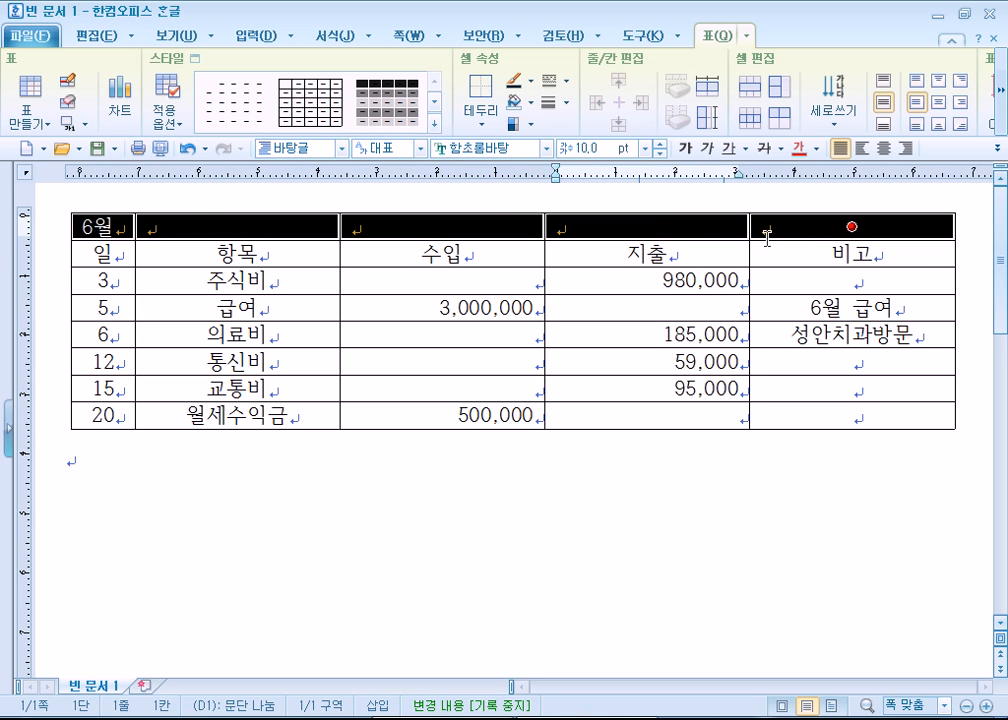
{"action": "right_click", "coordinate": [632, 224]}
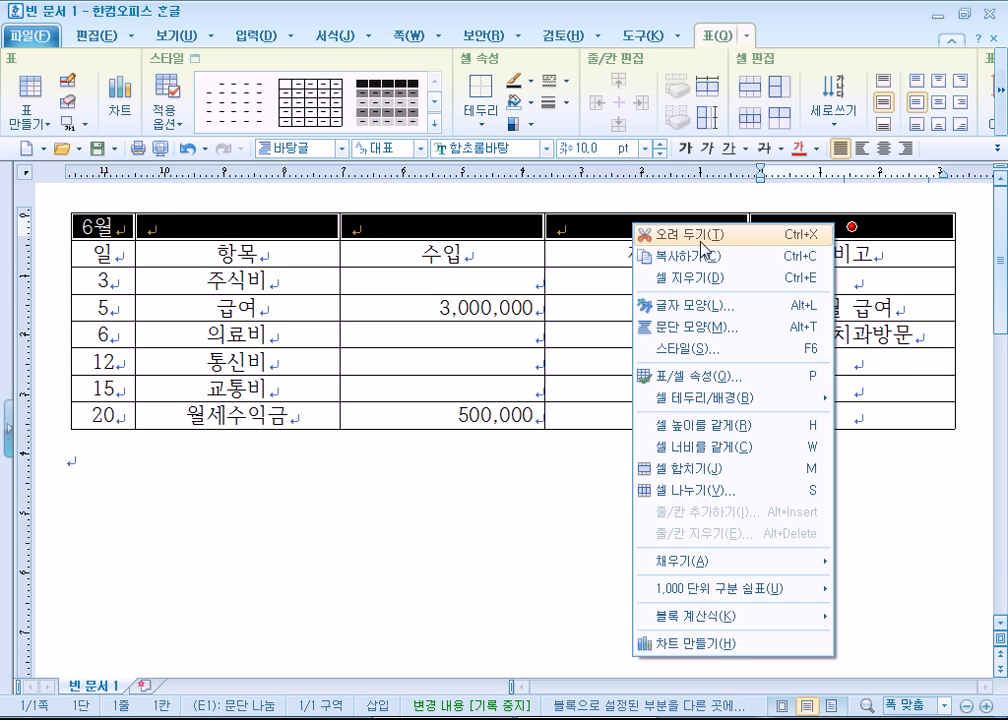
{"action": "left_click_drag", "start_coordinate": [105, 220], "coordinate": [796, 220]}
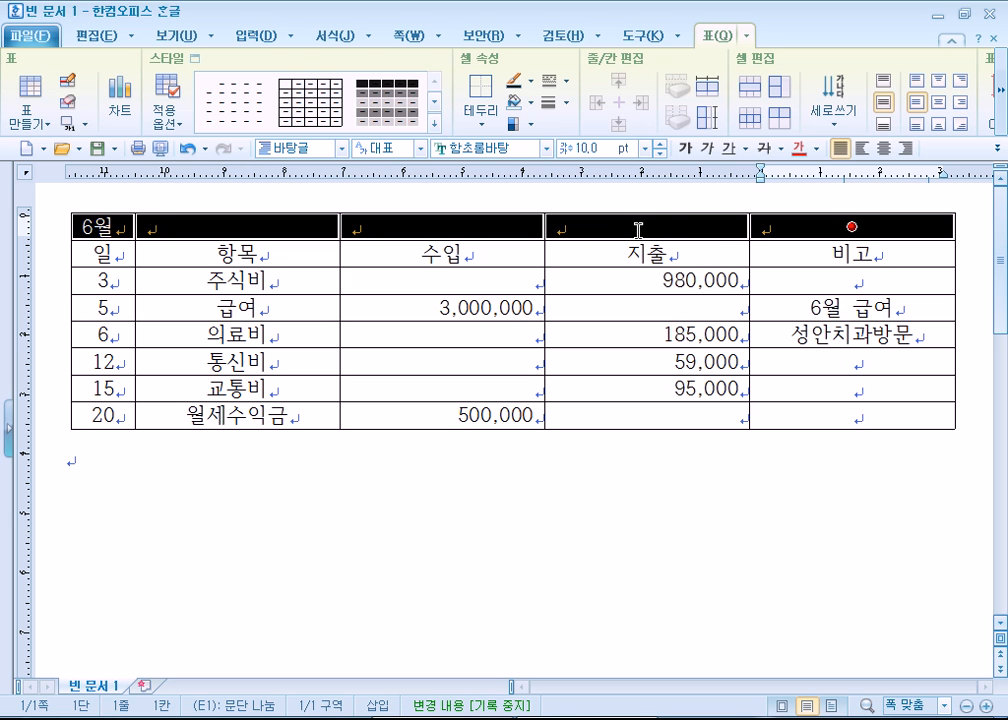
{"action": "right_click", "coordinate": [719, 222]}
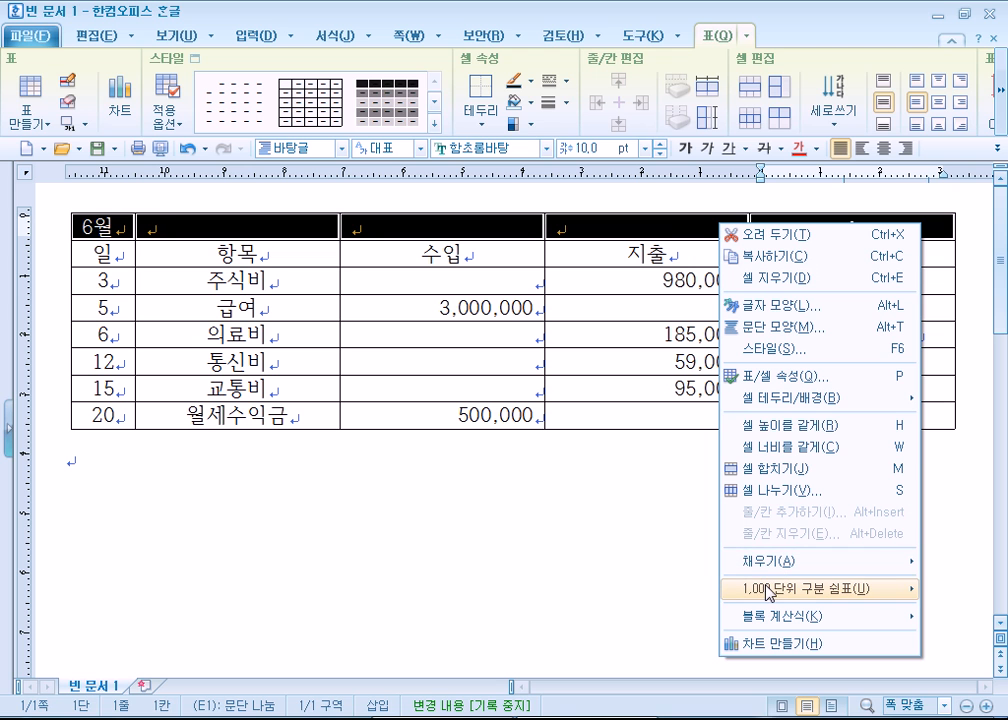
{"action": "mouse_move", "coordinate": [770, 590]}
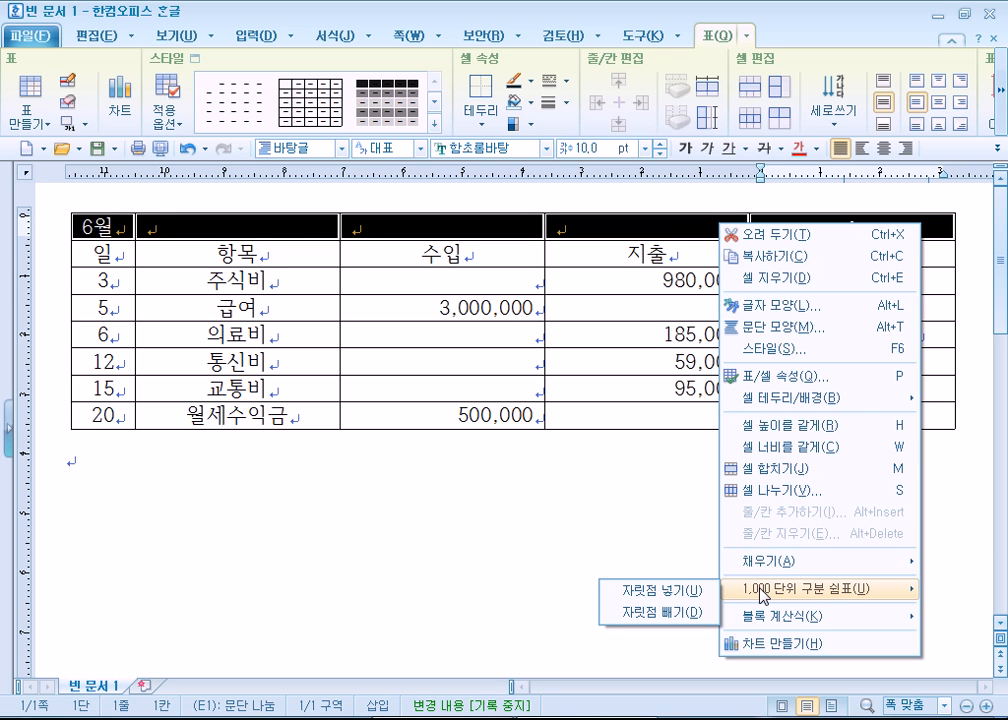
{"action": "right_click", "coordinate": [302, 229]}
{"action": "mouse_move", "coordinate": [397, 601]}
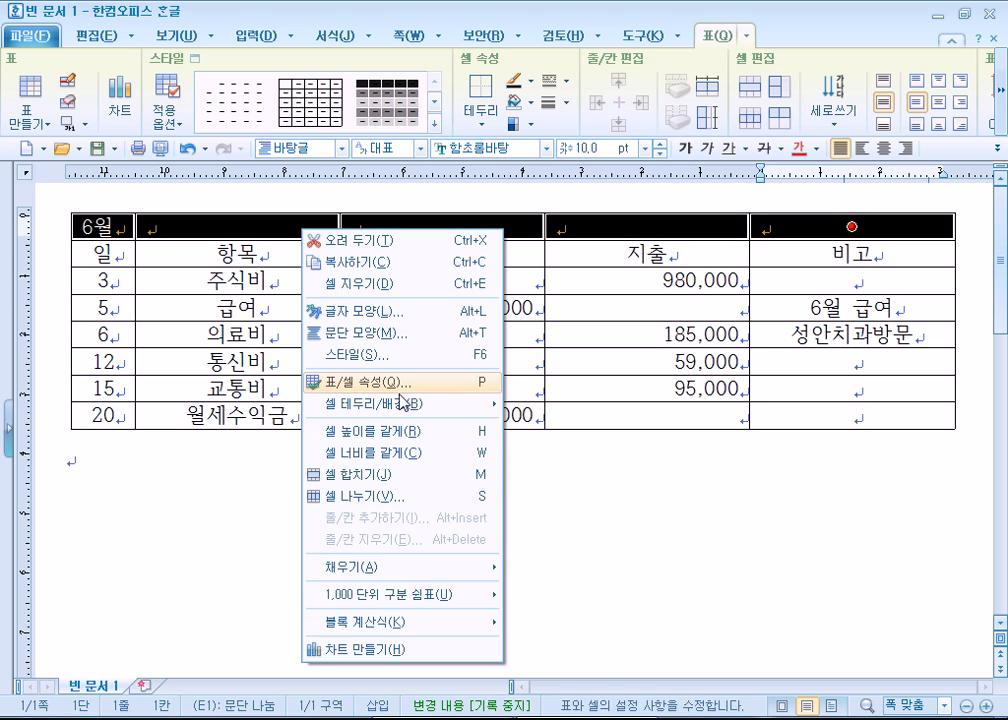
{"action": "left_click", "coordinate": [390, 476]}
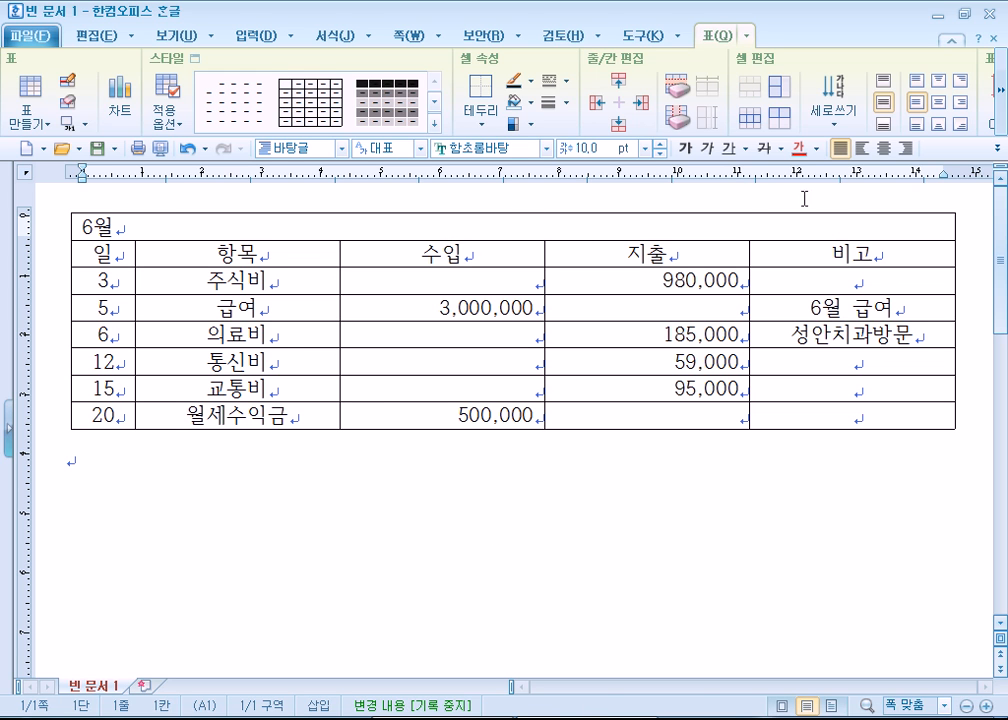
Centre the text in the merged 6월 cell and split that cell into 5 columns with 셀 나누기
{"action": "left_click", "coordinate": [884, 148]}
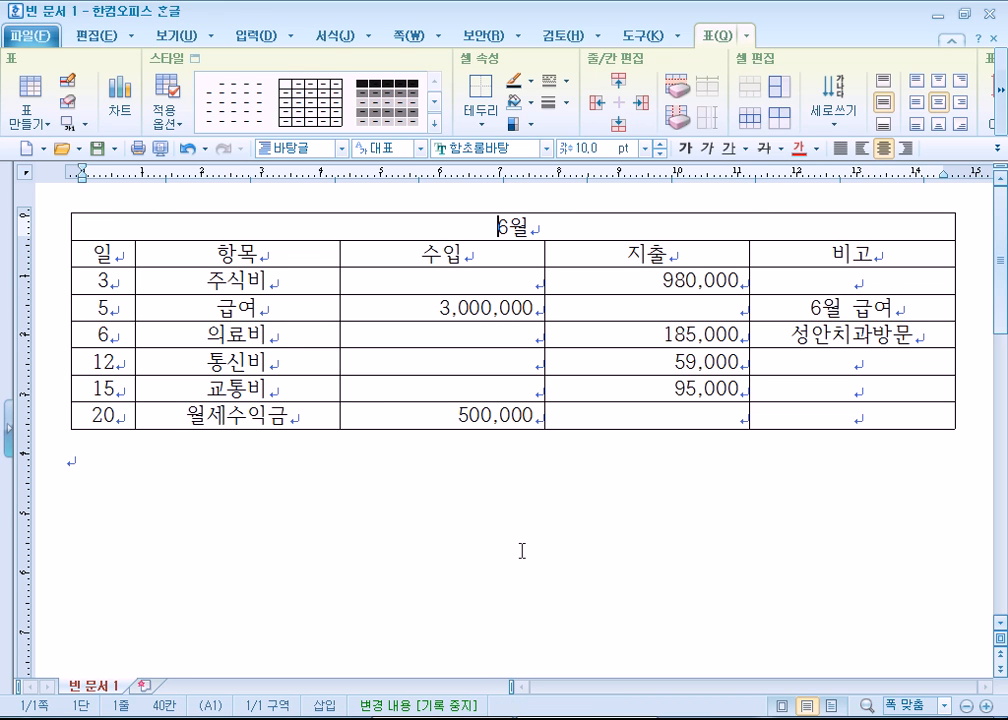
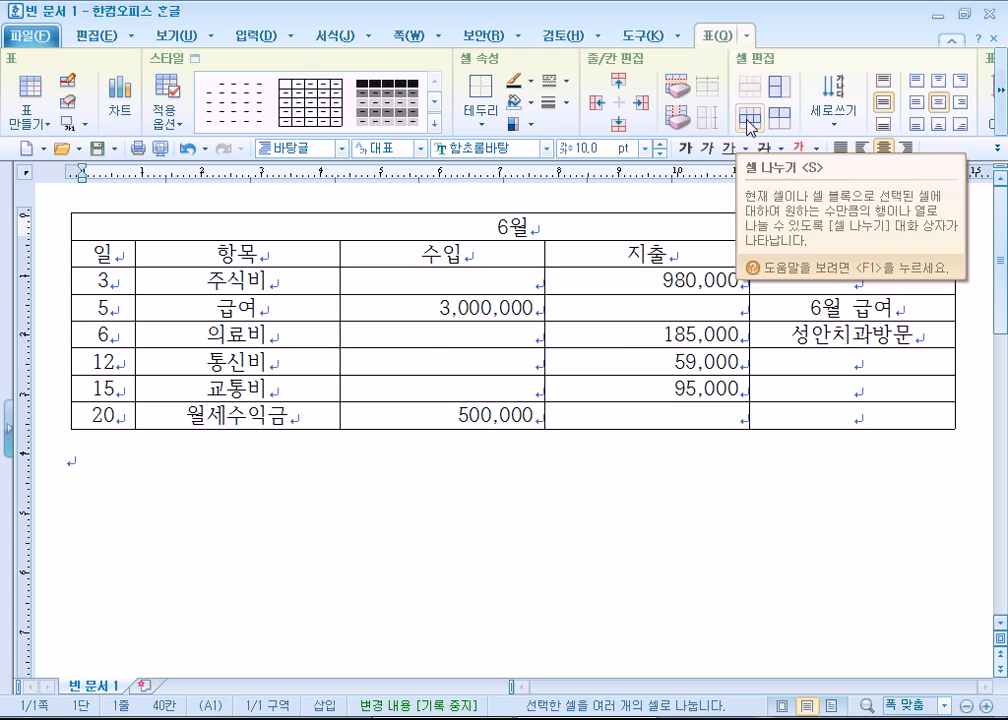
{"action": "left_click", "coordinate": [749, 124]}
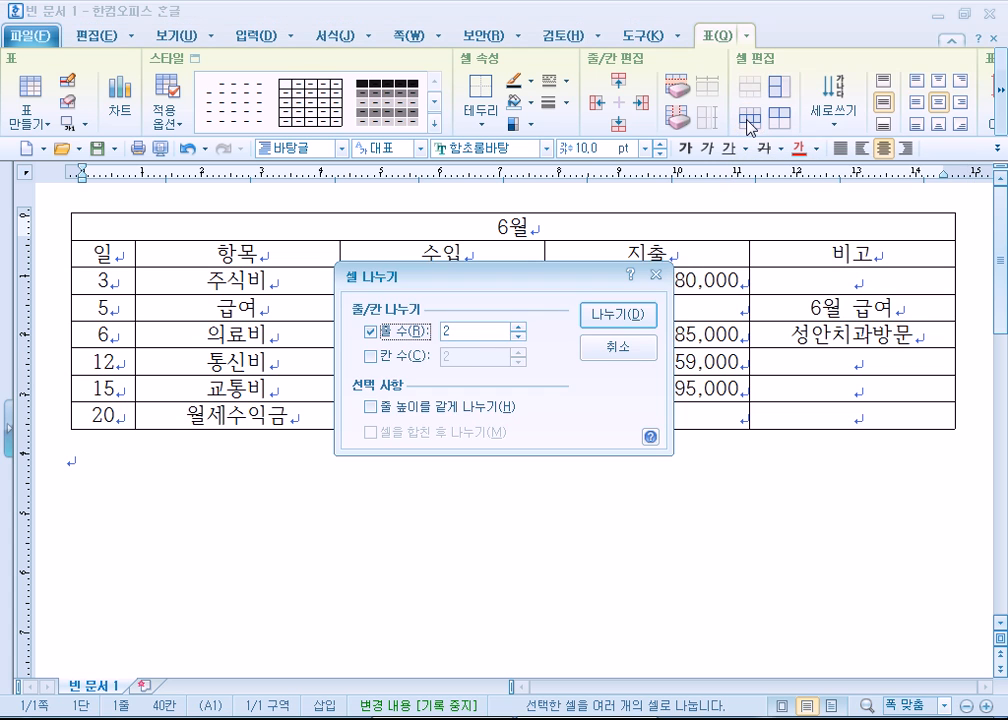
{"action": "left_click", "coordinate": [391, 356]}
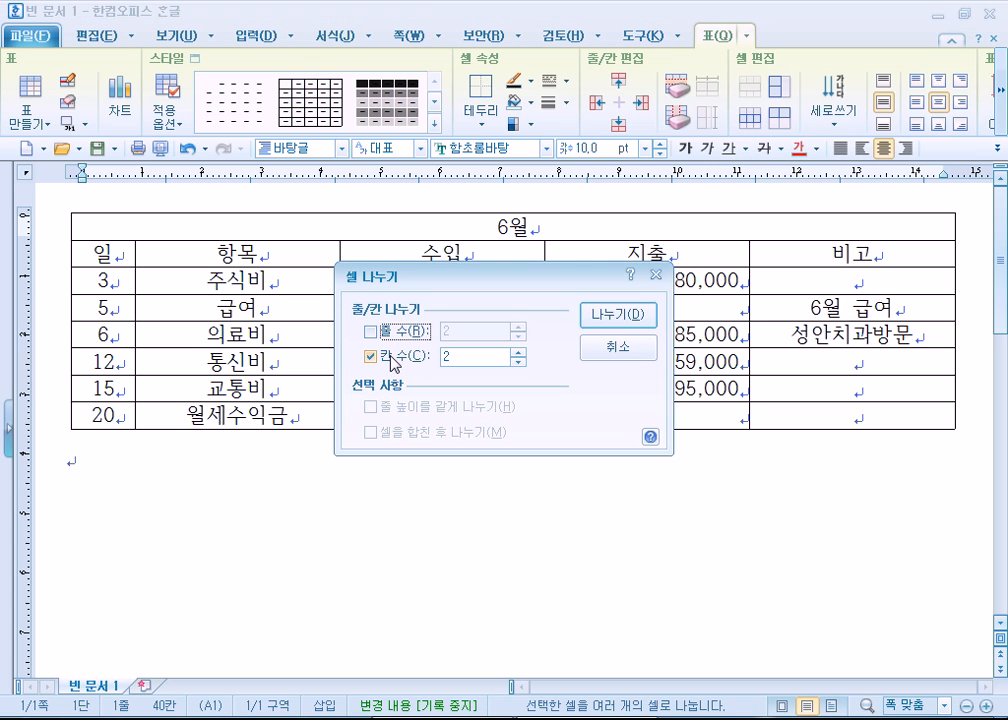
{"action": "left_click", "coordinate": [519, 353]}
{"action": "left_click", "coordinate": [519, 353]}
{"action": "left_click", "coordinate": [519, 353]}
{"action": "left_click_drag", "start_coordinate": [491, 274], "coordinate": [556, 249]}
{"action": "left_click", "coordinate": [667, 292]}
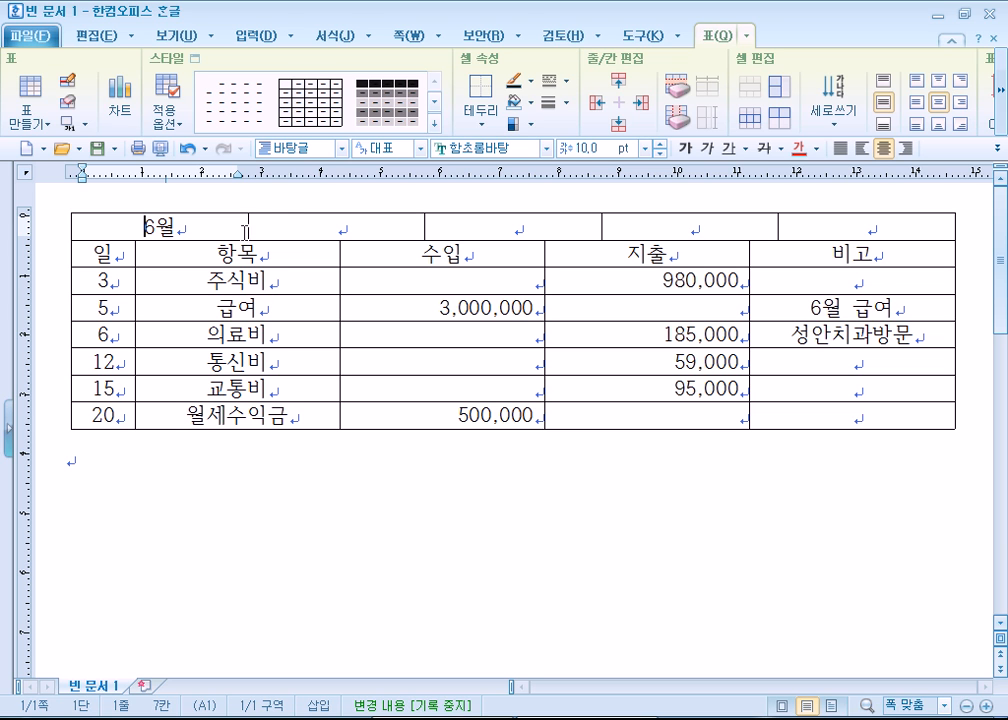
Narrow the 6월 cell to the 일 column's width and equalise the widths of the other four first-row cells
{"action": "left_click_drag", "start_coordinate": [247, 227], "coordinate": [135, 229]}
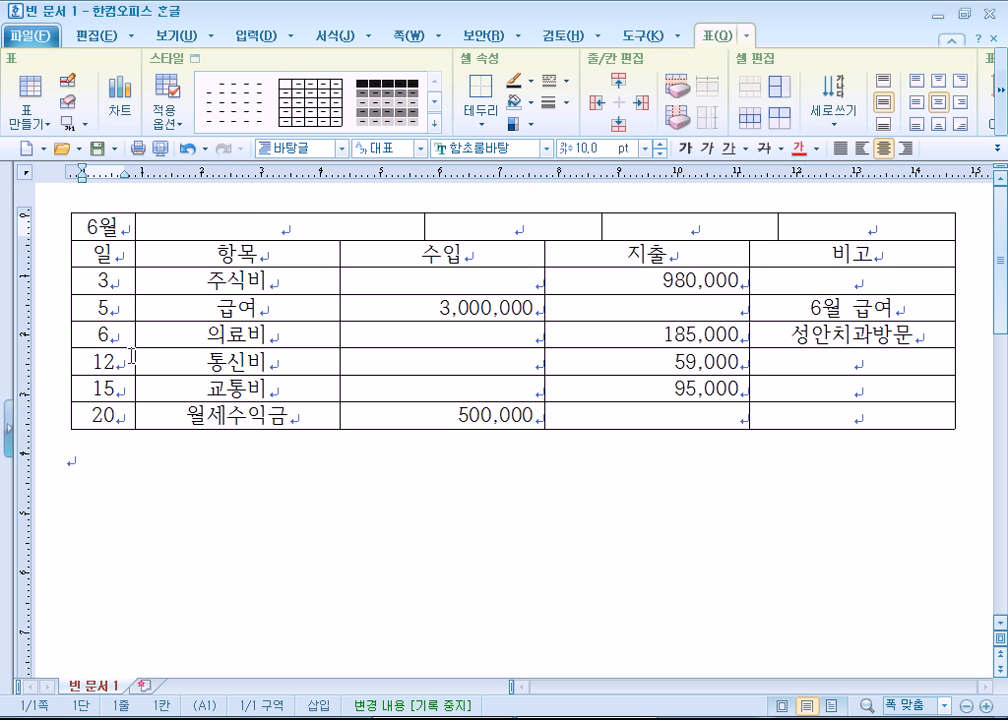
{"action": "left_click", "coordinate": [454, 540]}
{"action": "left_click_drag", "start_coordinate": [355, 227], "coordinate": [820, 229]}
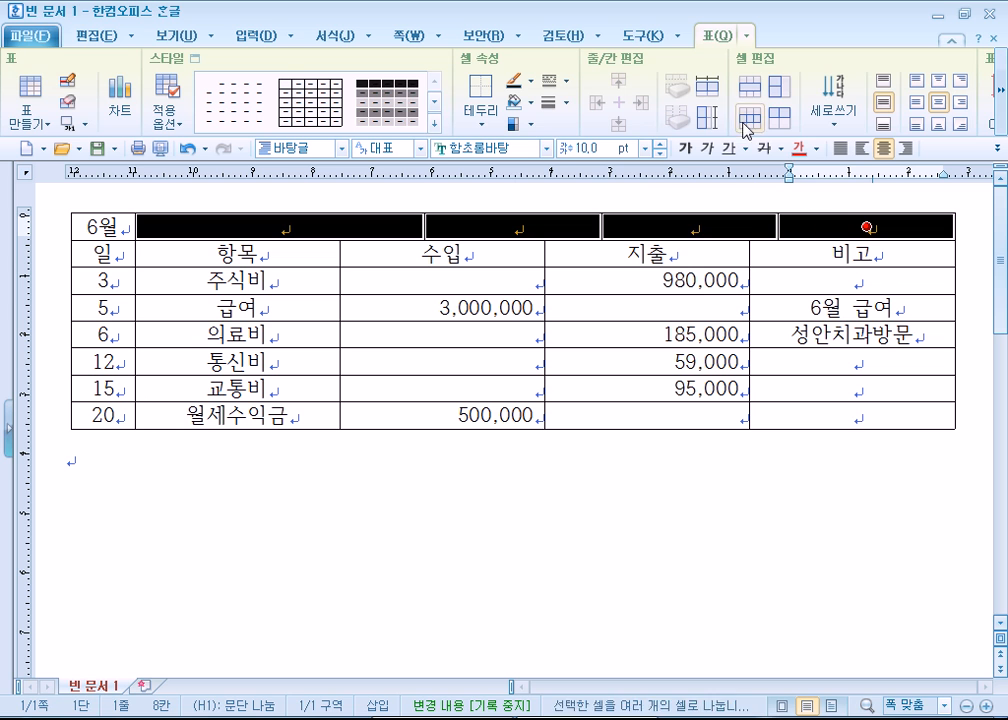
{"action": "left_click", "coordinate": [707, 88]}
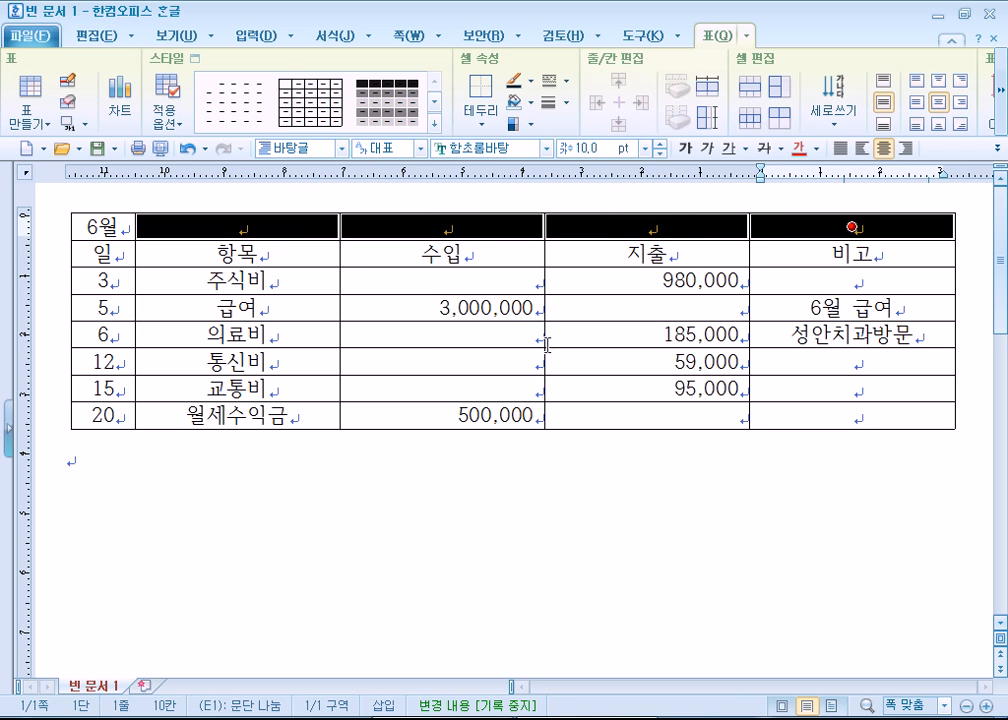
{"action": "left_click", "coordinate": [505, 540]}
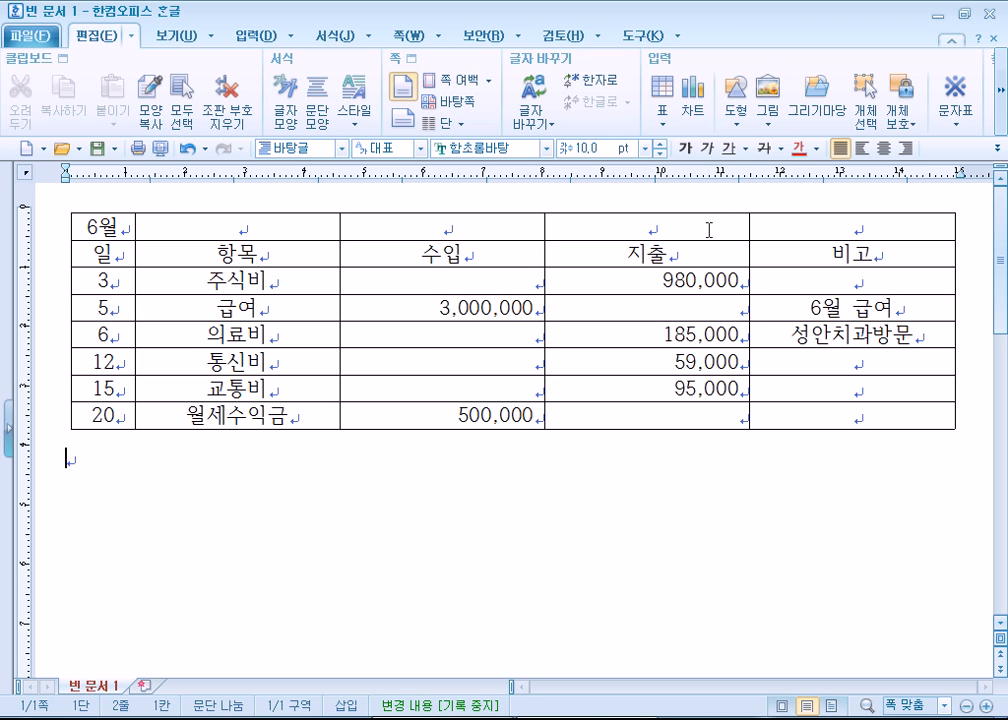
Undo the width changes made to the first-row cells, keeping the five-column split
{"action": "key", "text": "ctrl+z"}
{"action": "key", "text": "ctrl+z"}
{"action": "key", "text": "ctrl+z"}
{"action": "key", "text": "ctrl+z"}
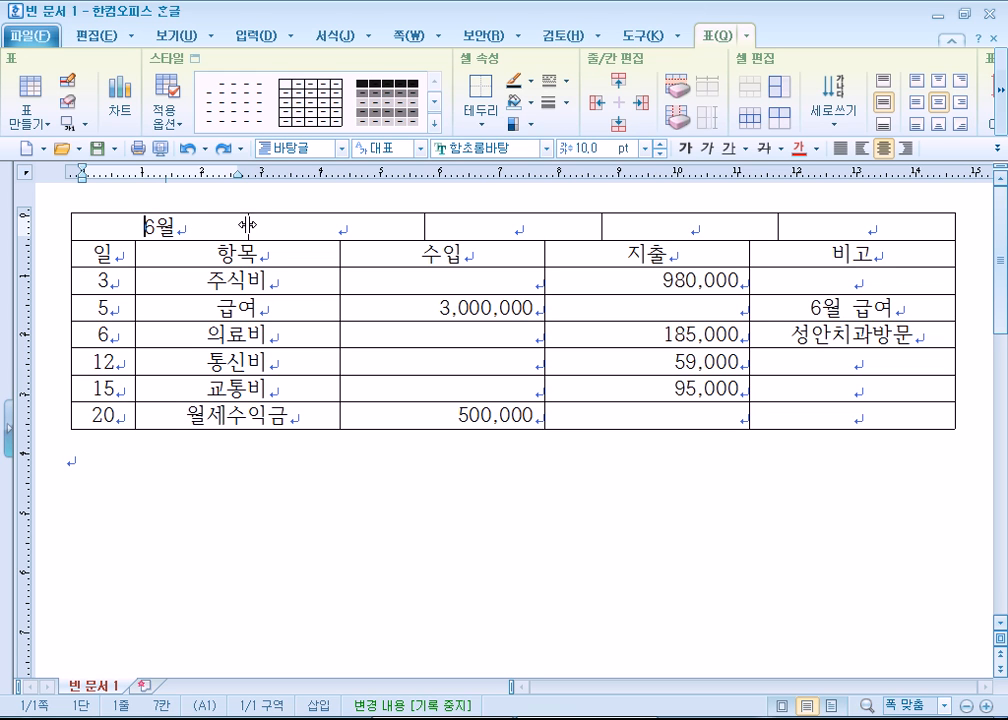
Align the first row's inner borders with the columns below and make its four cells beside 6월 equally wide
{"action": "left_click_drag", "start_coordinate": [248, 224], "coordinate": [135, 224]}
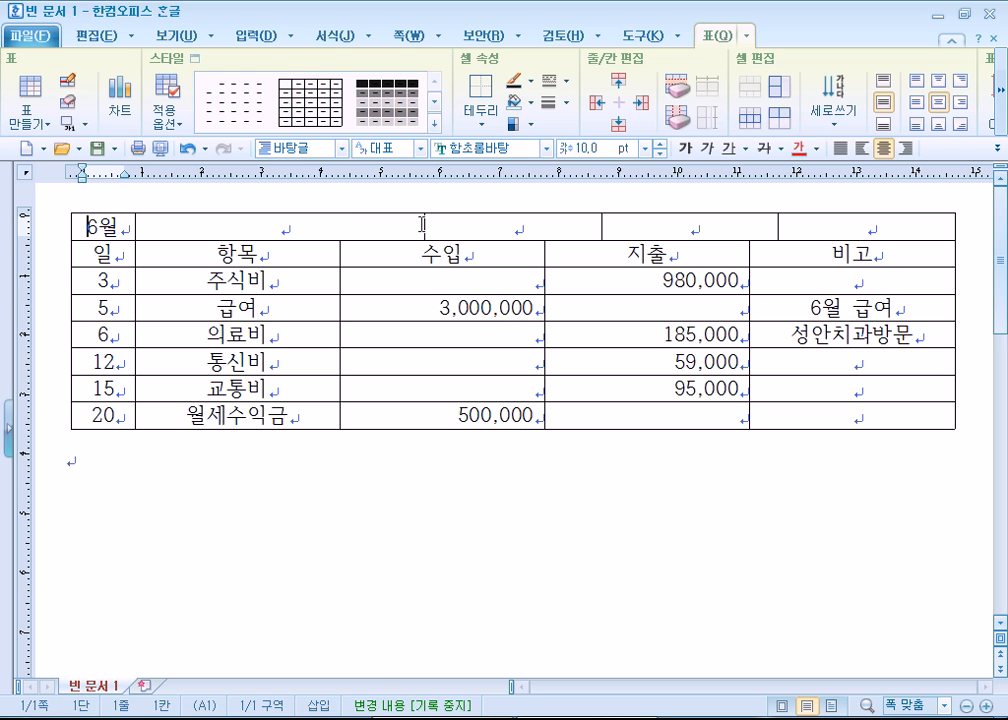
{"action": "left_click_drag", "start_coordinate": [425, 224], "coordinate": [340, 225]}
{"action": "left_click_drag", "start_coordinate": [598, 225], "coordinate": [545, 222]}
{"action": "left_click_drag", "start_coordinate": [243, 222], "coordinate": [830, 221]}
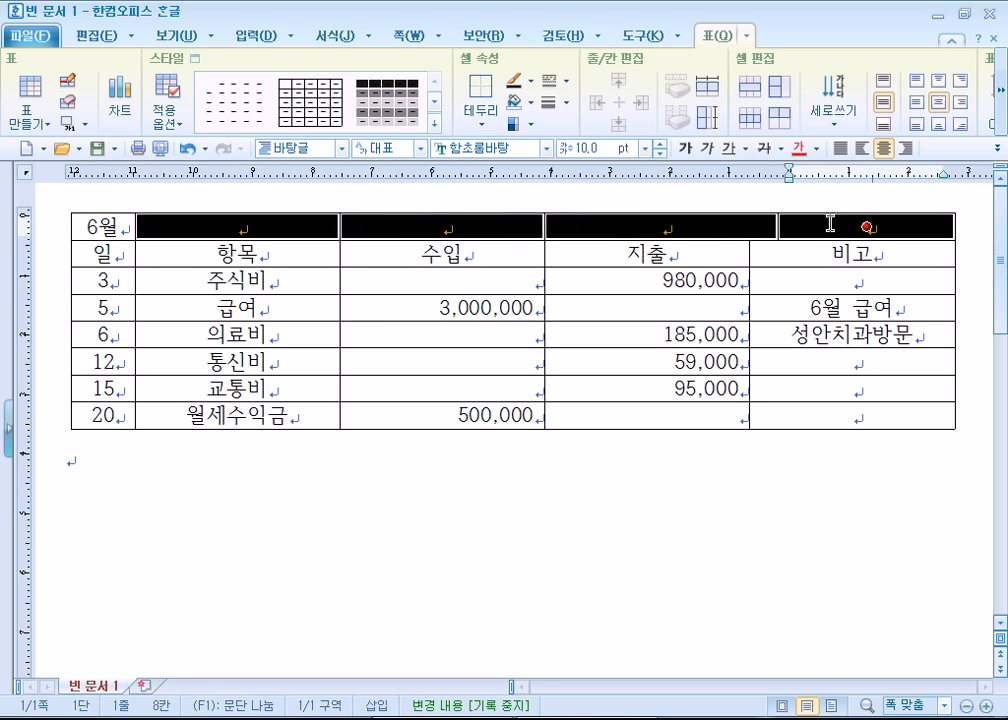
{"action": "left_click", "coordinate": [709, 90]}
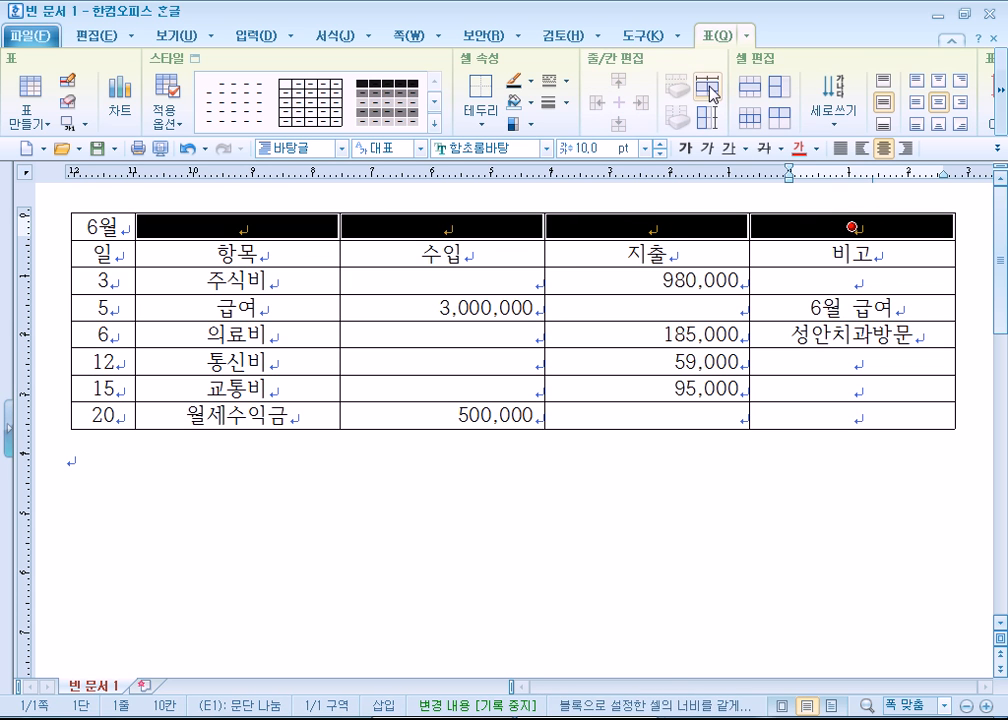
{"action": "left_click", "coordinate": [738, 515]}
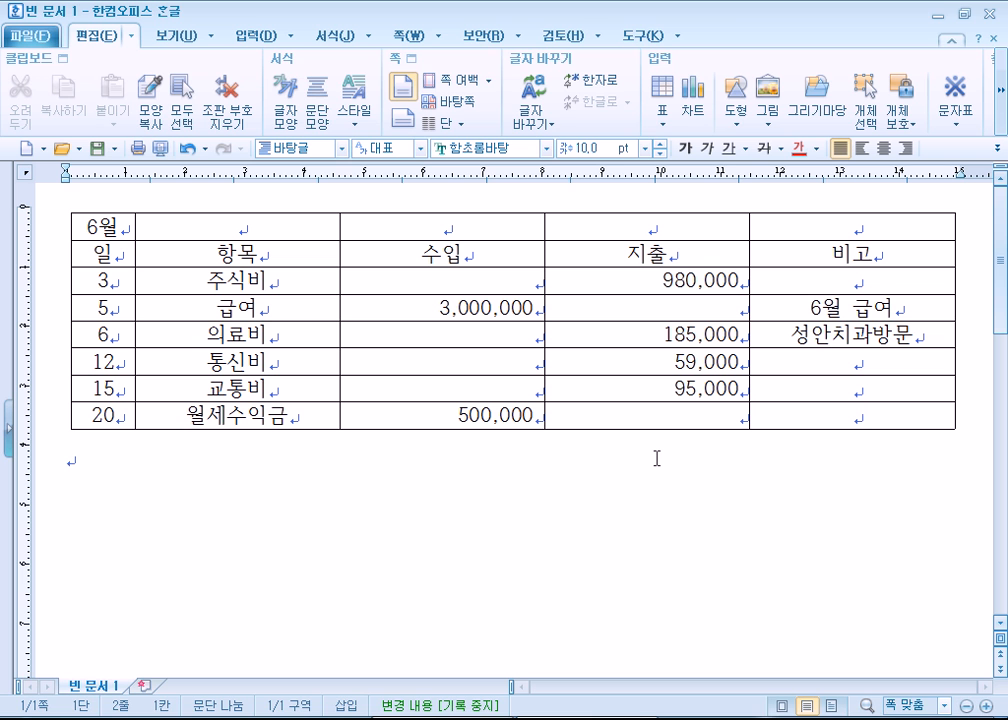
Centre every cell of the table and right-align the amount cells under 수입 and 지출
{"action": "left_click_drag", "start_coordinate": [100, 227], "coordinate": [815, 422]}
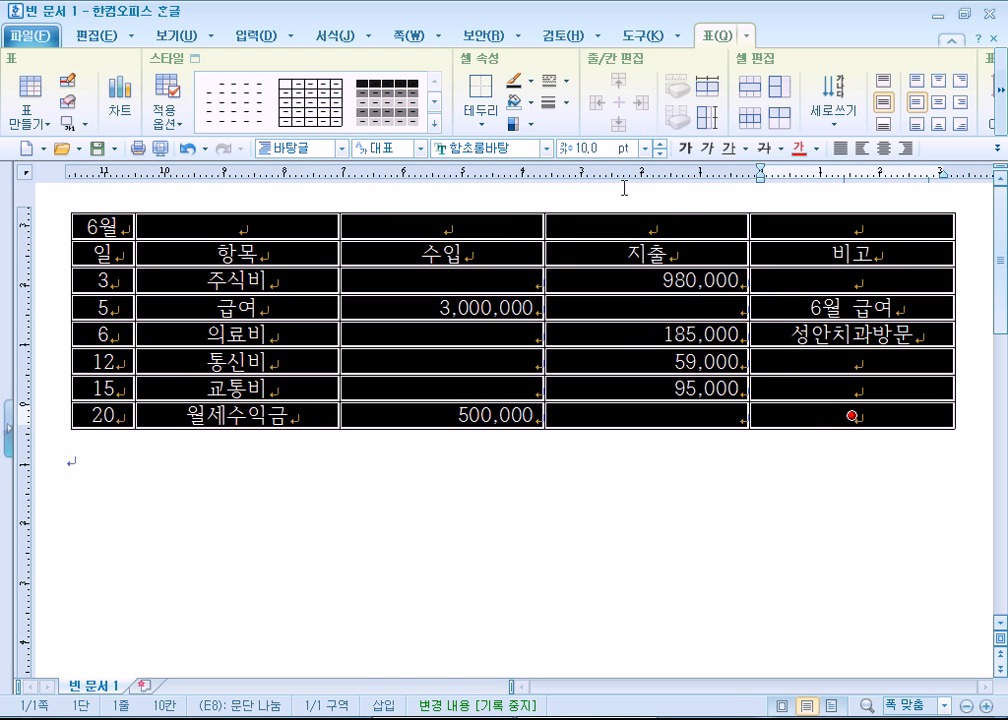
{"action": "left_click", "coordinate": [887, 149]}
{"action": "left_click_drag", "start_coordinate": [477, 288], "coordinate": [646, 415]}
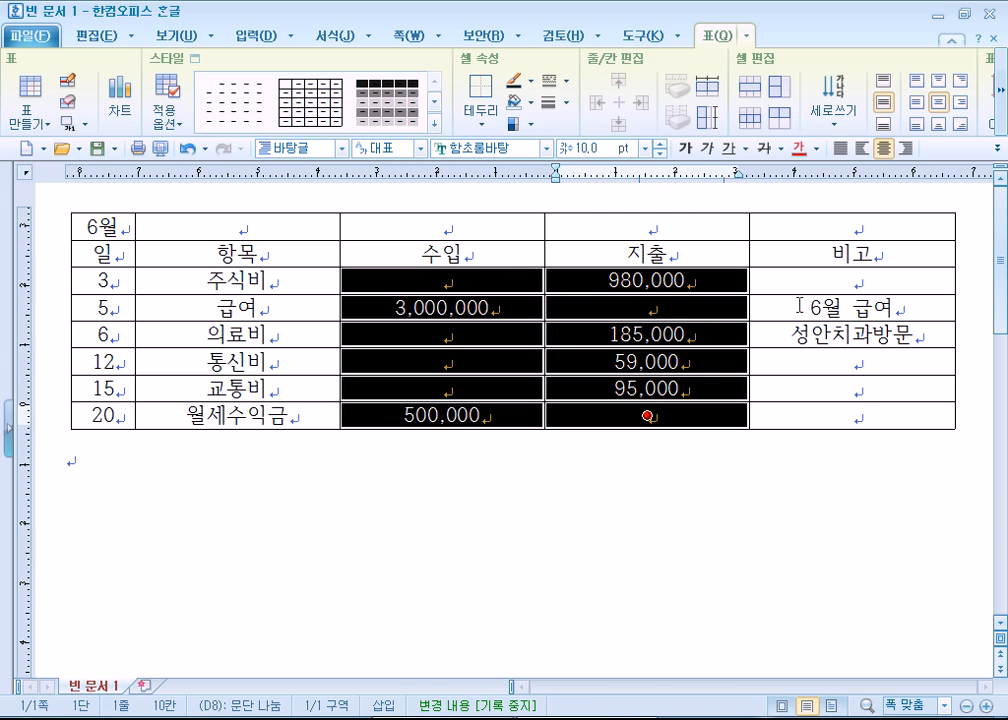
{"action": "left_click", "coordinate": [905, 148]}
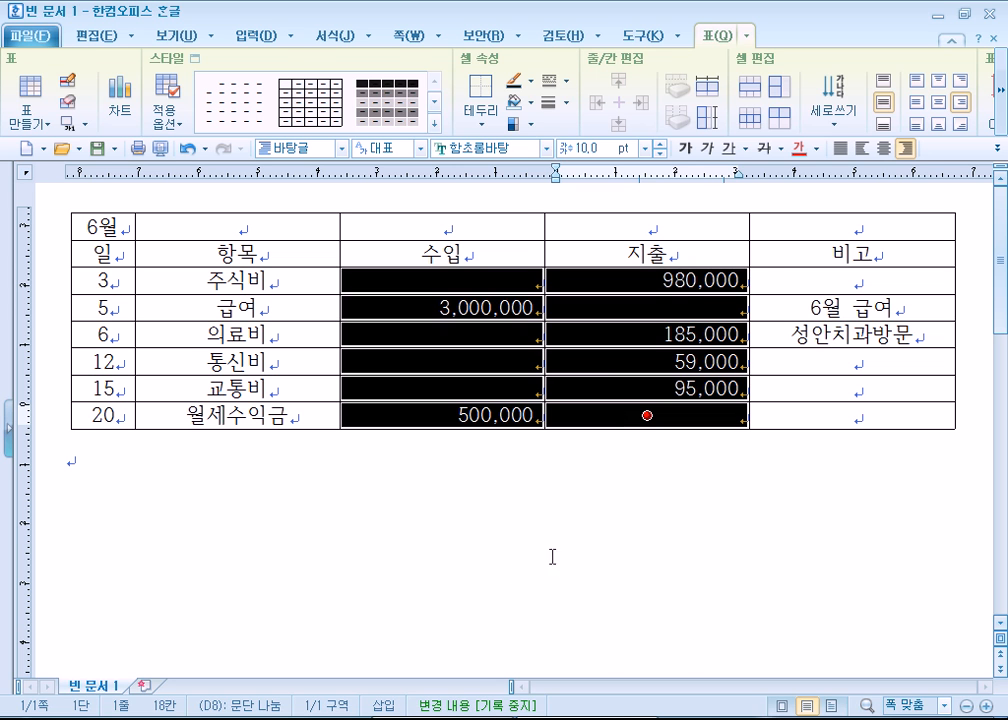
{"action": "left_click", "coordinate": [486, 504]}
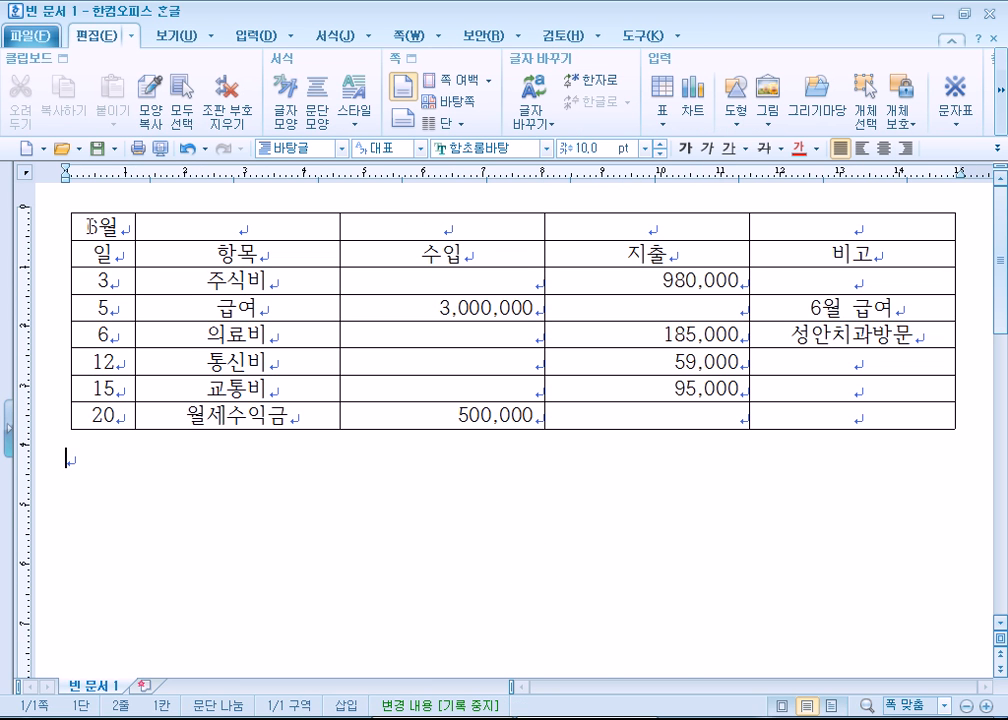
{"action": "left_click_drag", "start_coordinate": [100, 222], "coordinate": [833, 430]}
{"action": "left_click", "coordinate": [757, 533]}
{"action": "left_click_drag", "start_coordinate": [113, 222], "coordinate": [144, 229]}
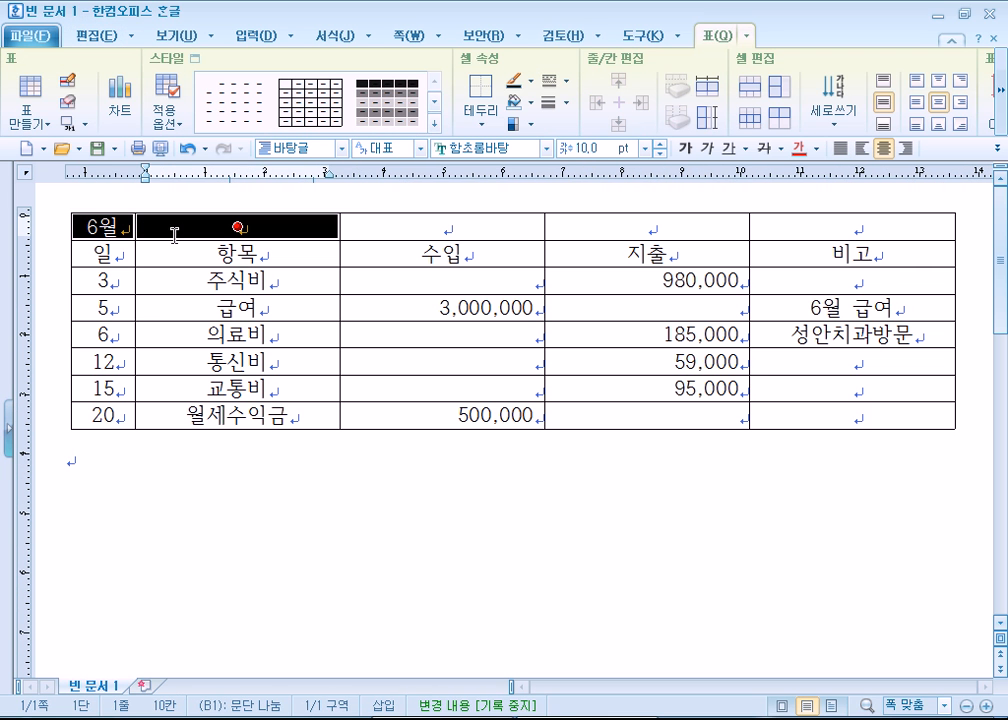
{"action": "left_click", "coordinate": [44, 303]}
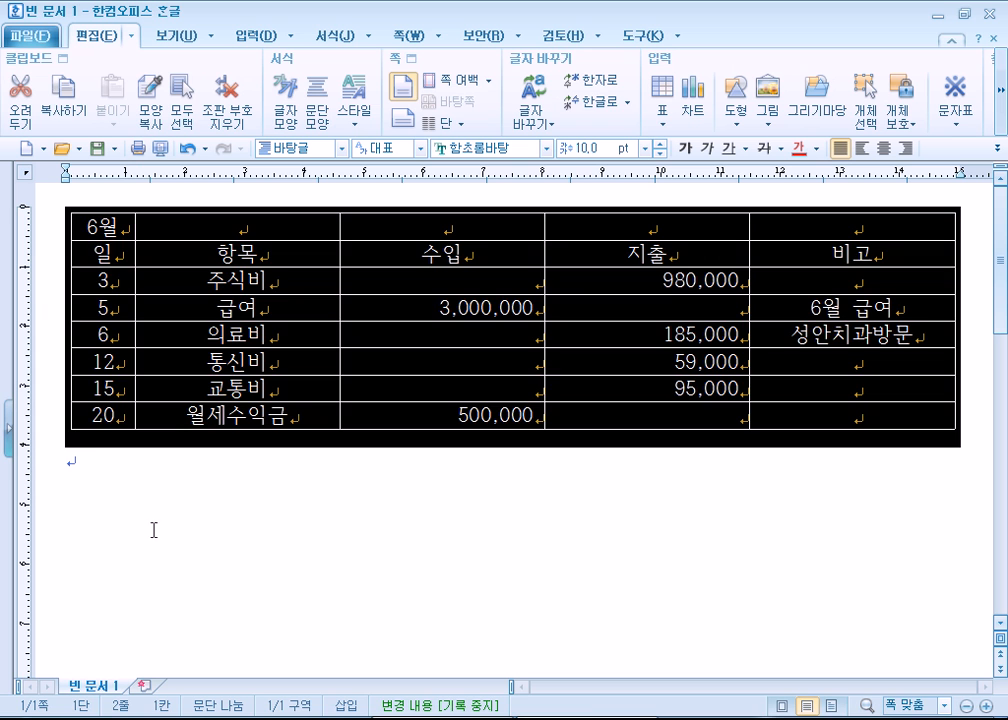
{"action": "left_click", "coordinate": [131, 446]}
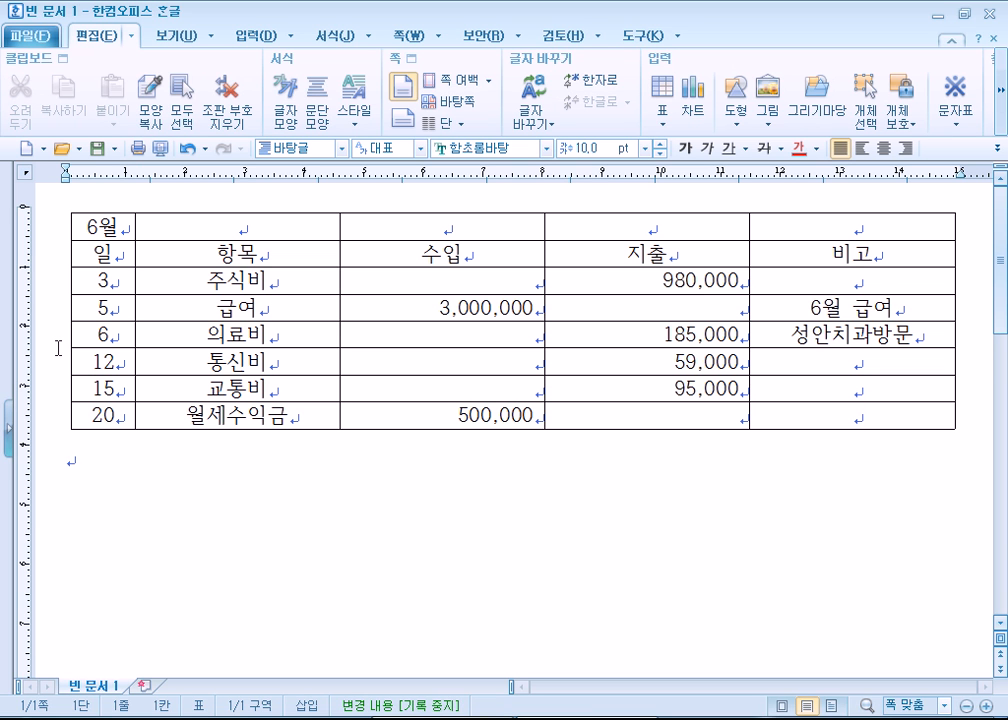
{"action": "left_click_drag", "start_coordinate": [292, 360], "coordinate": [829, 468]}
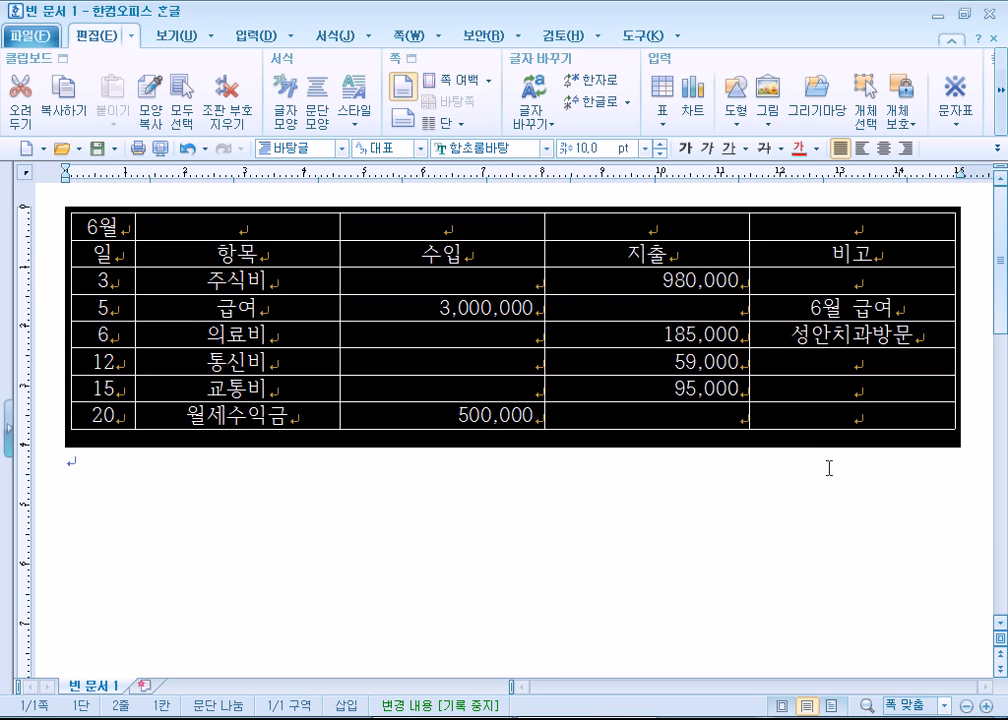
{"action": "left_click", "coordinate": [755, 560]}
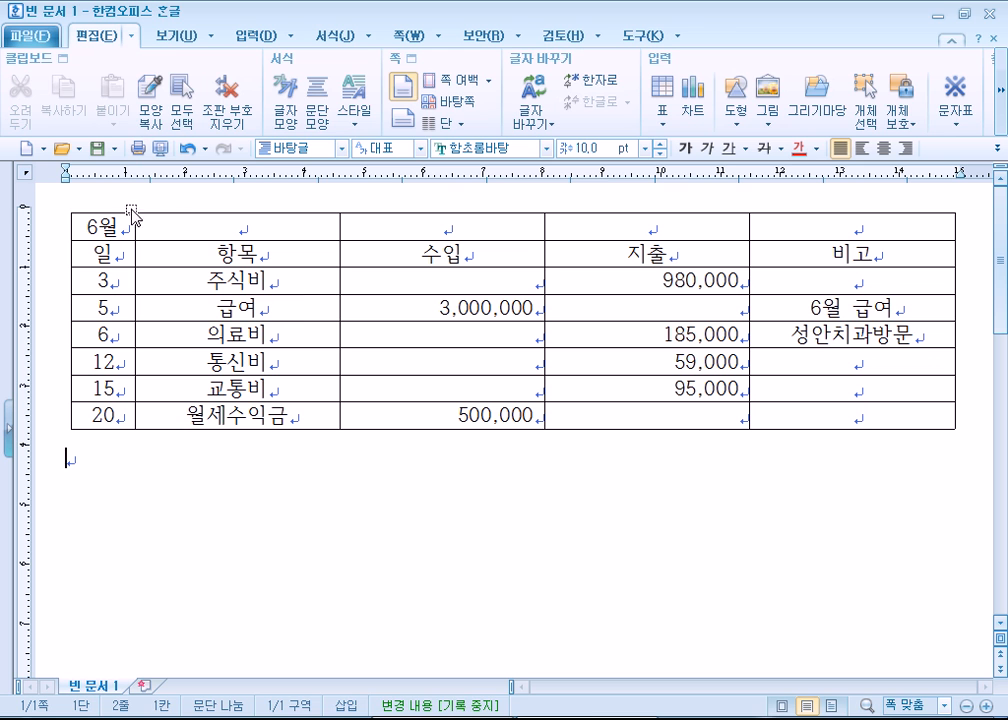
Set the font of the whole table to 굴림 and the font size to 11 pt
{"action": "left_click_drag", "start_coordinate": [78, 225], "coordinate": [704, 416]}
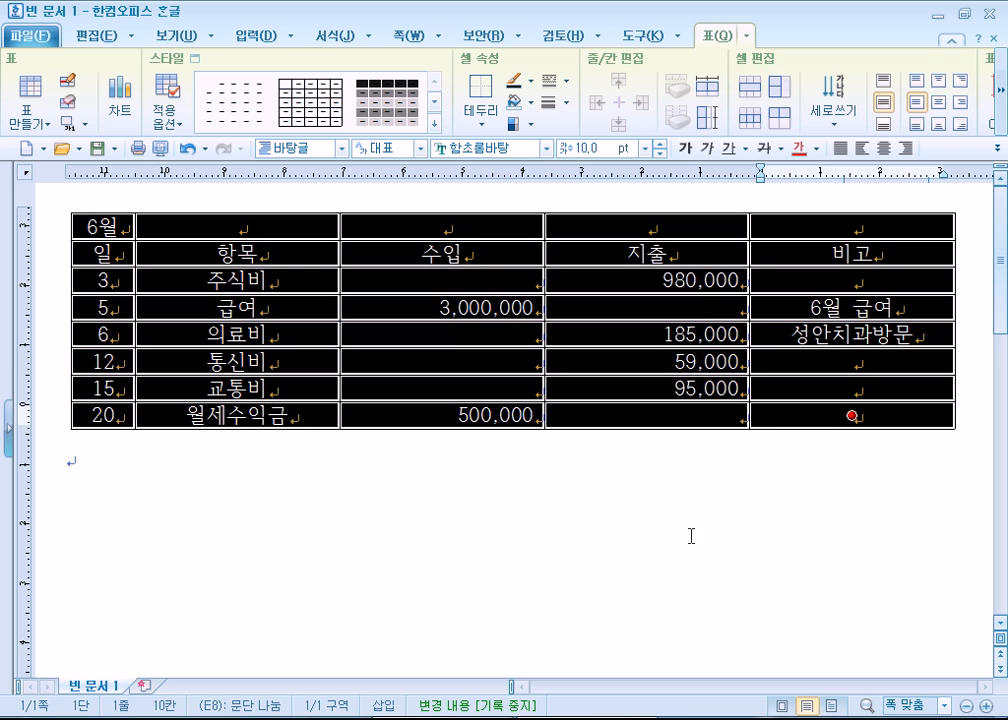
{"action": "left_click", "coordinate": [547, 150]}
{"action": "scroll", "coordinate": [668, 288], "scroll_direction": "up", "scroll_amount": 3}
{"action": "left_click_drag", "start_coordinate": [668, 288], "coordinate": [668, 198]}
{"action": "left_click", "coordinate": [535, 227]}
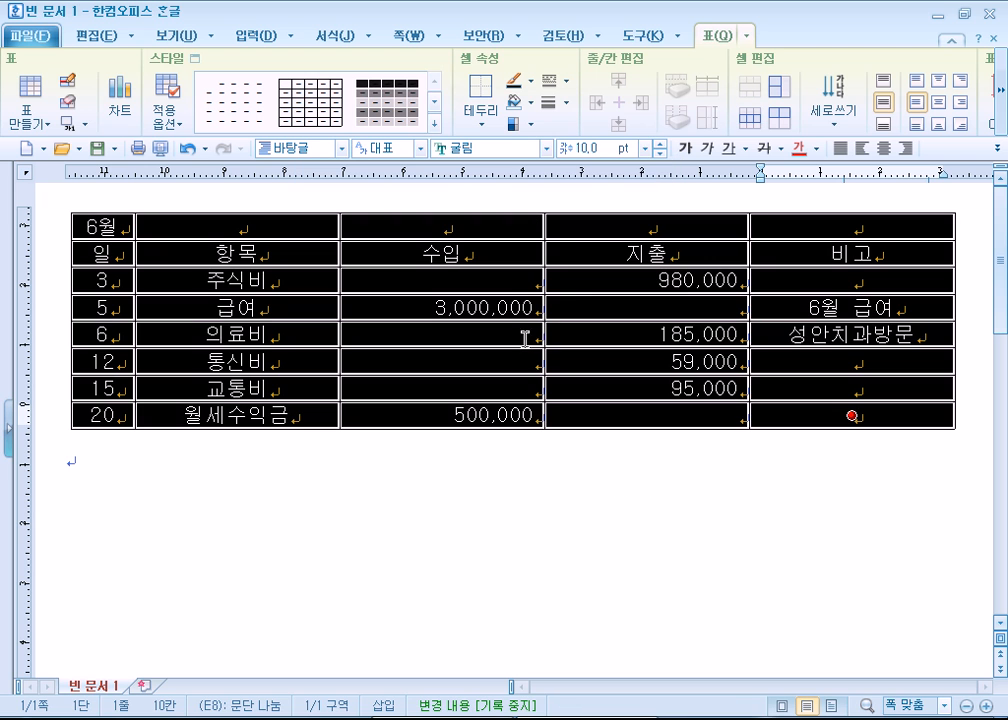
{"action": "left_click", "coordinate": [660, 146]}
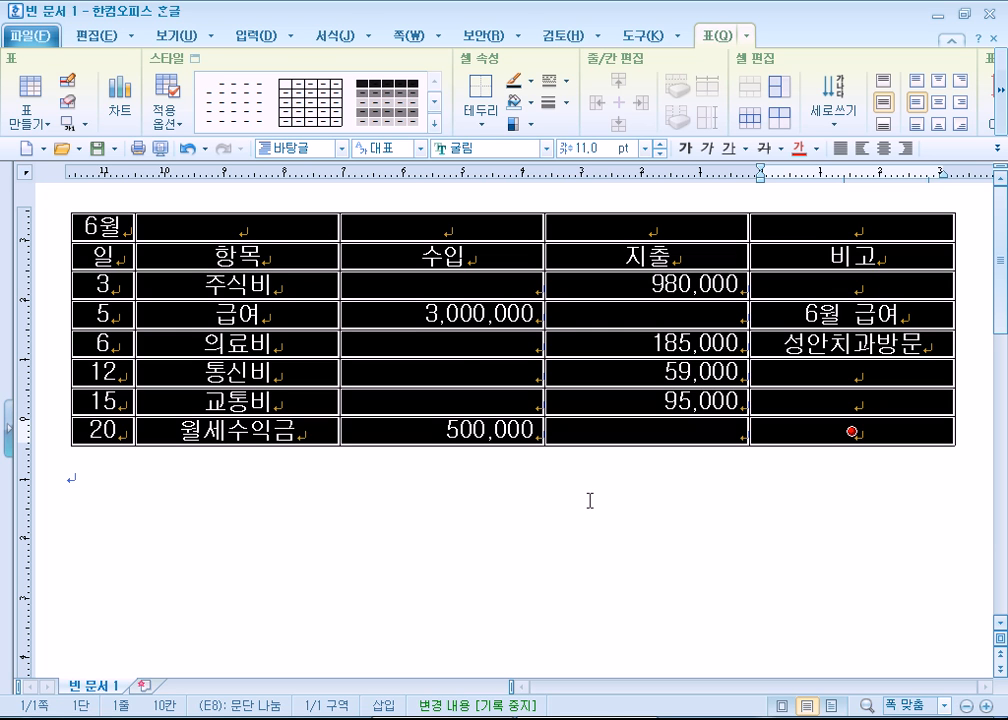
{"action": "left_click", "coordinate": [308, 615]}
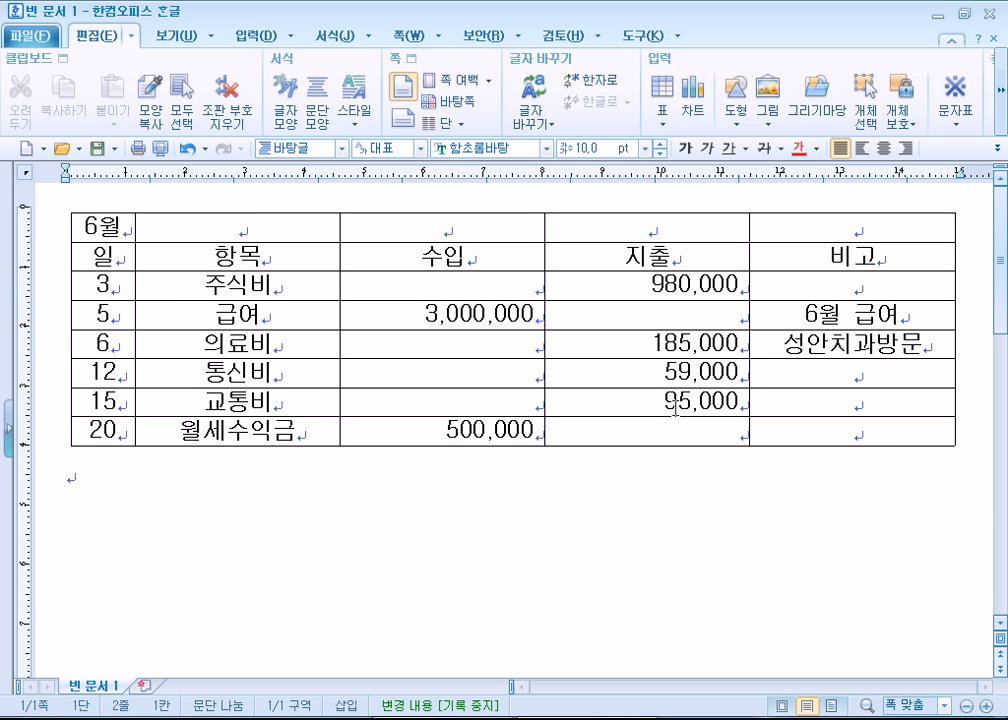
{"action": "left_click", "coordinate": [107, 297]}
{"action": "left_click_drag", "start_coordinate": [108, 297], "coordinate": [101, 430]}
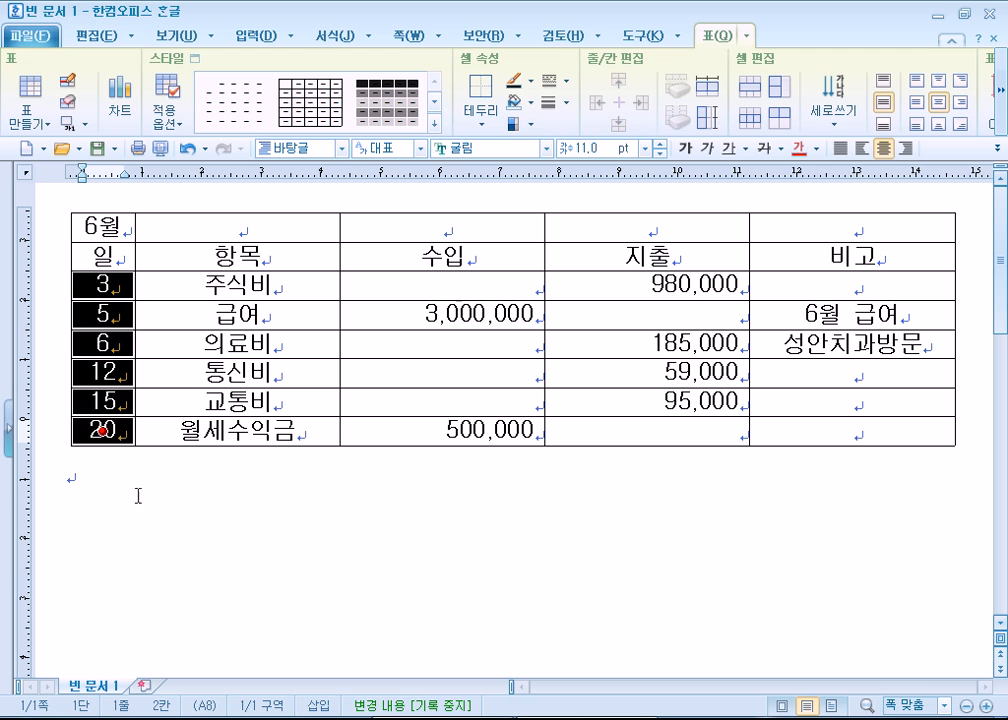
{"action": "left_click", "coordinate": [140, 530]}
{"action": "left_click_drag", "start_coordinate": [86, 286], "coordinate": [916, 428]}
{"action": "left_click", "coordinate": [106, 488]}
{"action": "left_click_drag", "start_coordinate": [100, 285], "coordinate": [97, 432]}
{"action": "left_click", "coordinate": [112, 484]}
Clear the day numbers from all six cells under the 일 header
{"action": "left_click_drag", "start_coordinate": [100, 285], "coordinate": [99, 432]}
{"action": "key", "text": "Delete"}
{"action": "left_click", "coordinate": [349, 495]}
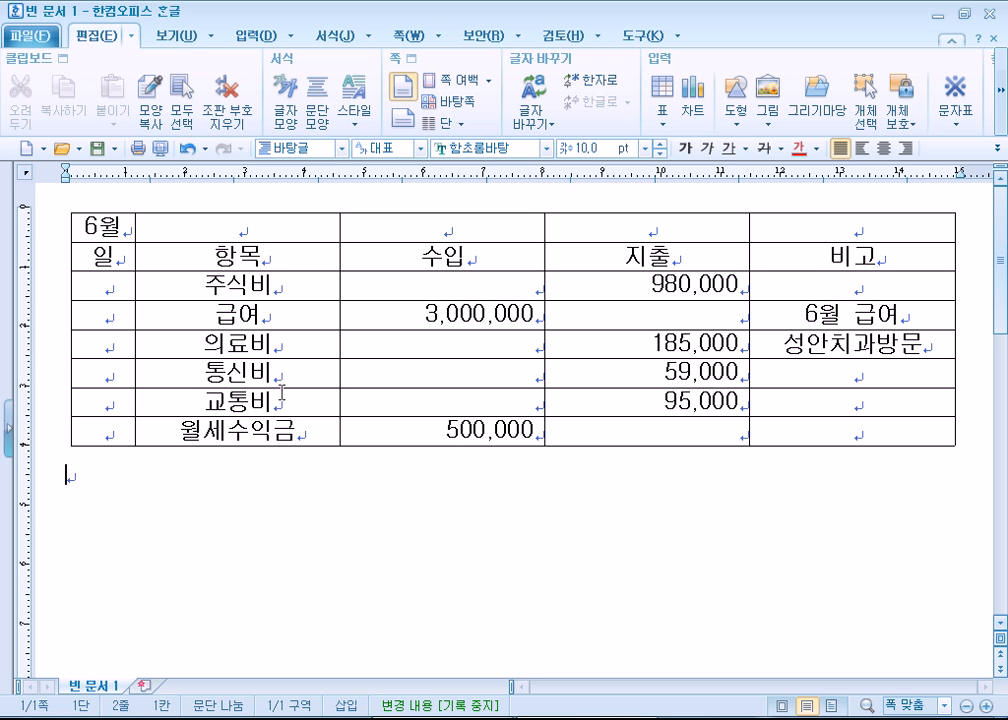
{"action": "left_click_drag", "start_coordinate": [105, 283], "coordinate": [522, 515]}
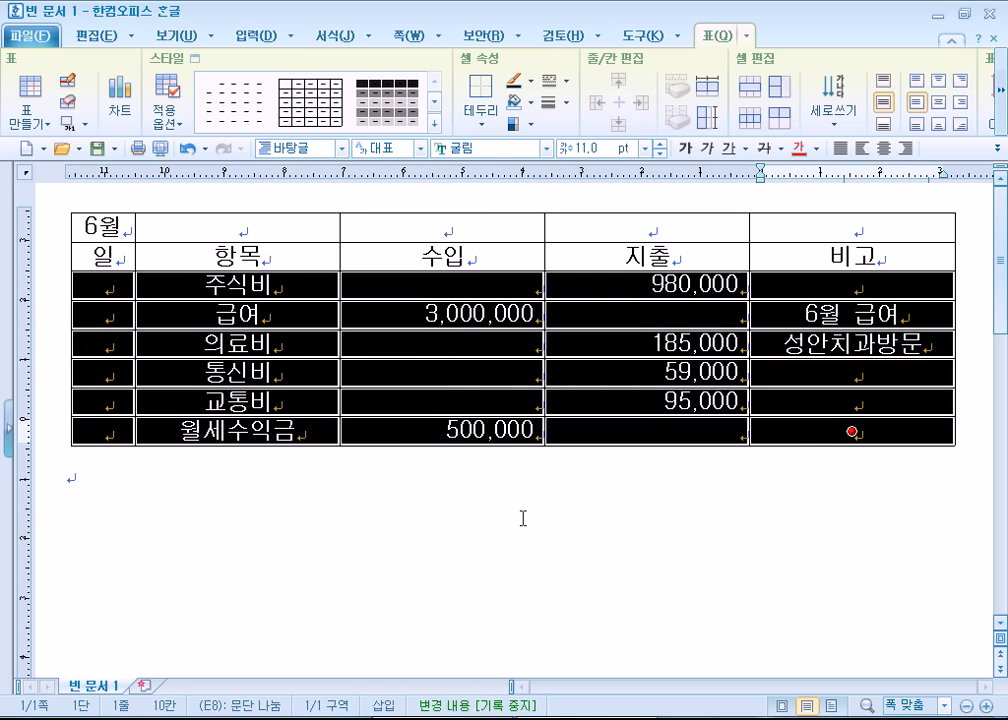
{"action": "left_click", "coordinate": [439, 508]}
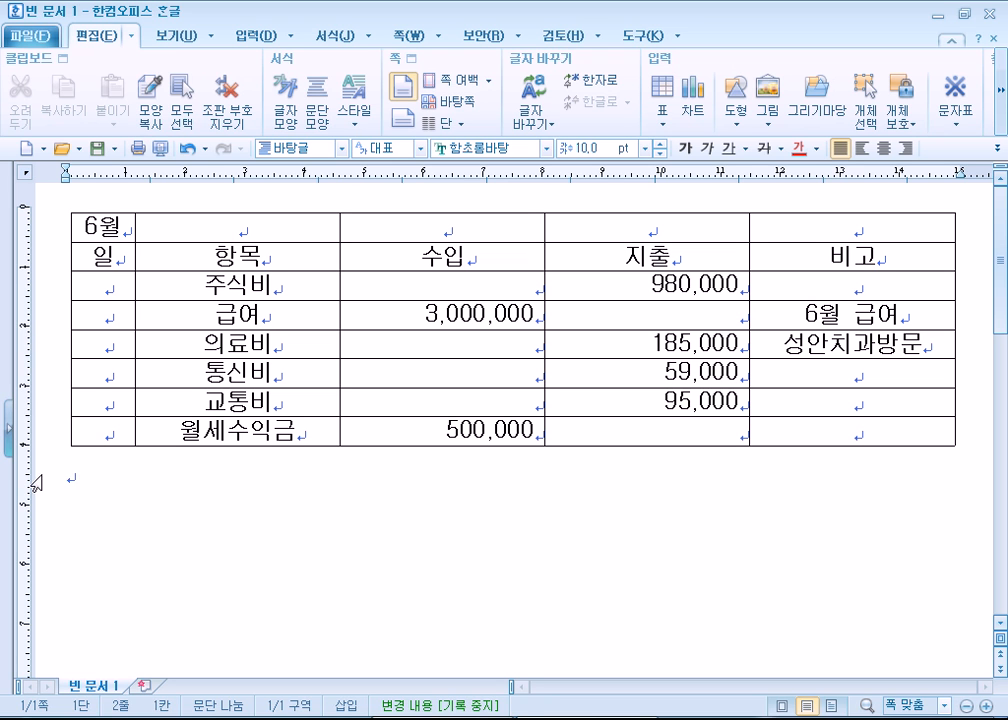
{"action": "left_click_drag", "start_coordinate": [105, 283], "coordinate": [103, 435]}
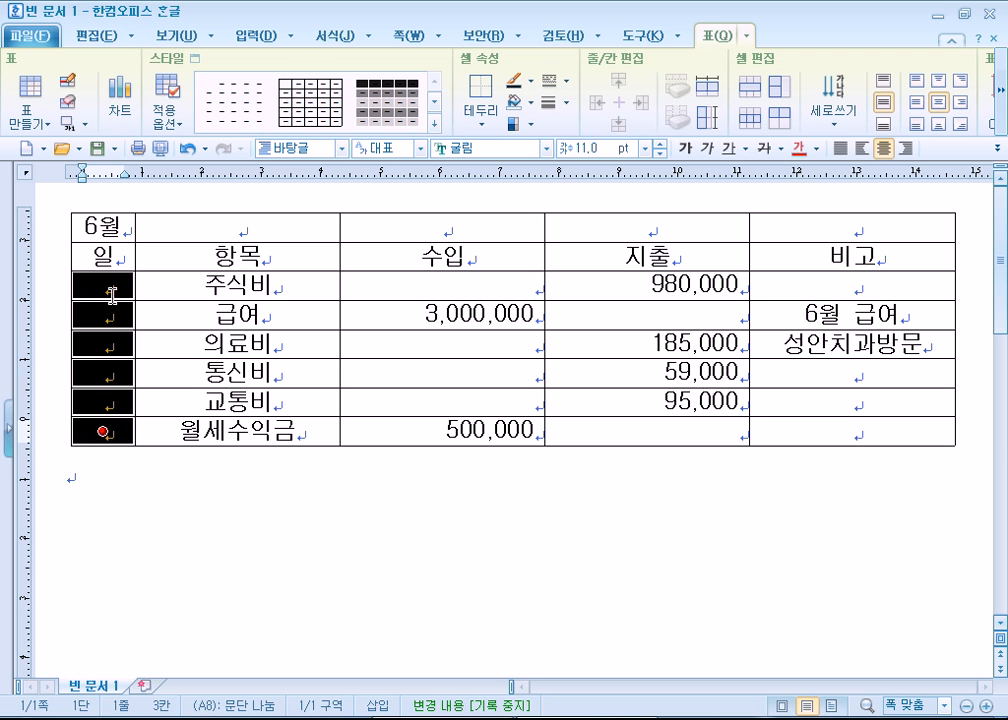
{"action": "left_click", "coordinate": [102, 229]}
{"action": "left_click", "coordinate": [145, 515]}
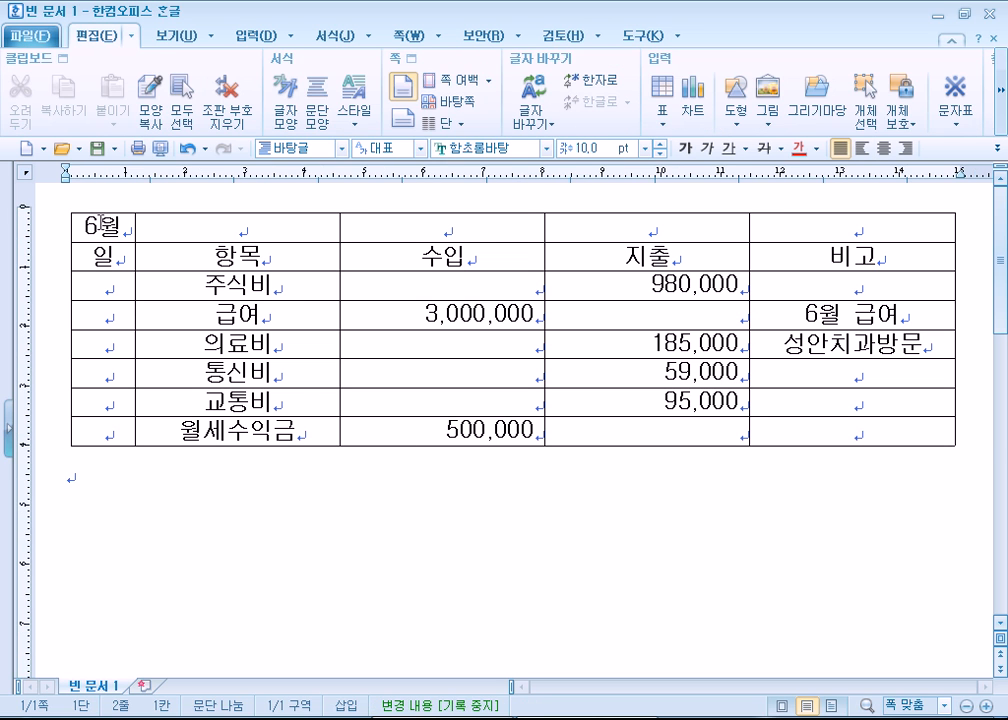
{"action": "left_click", "coordinate": [100, 226]}
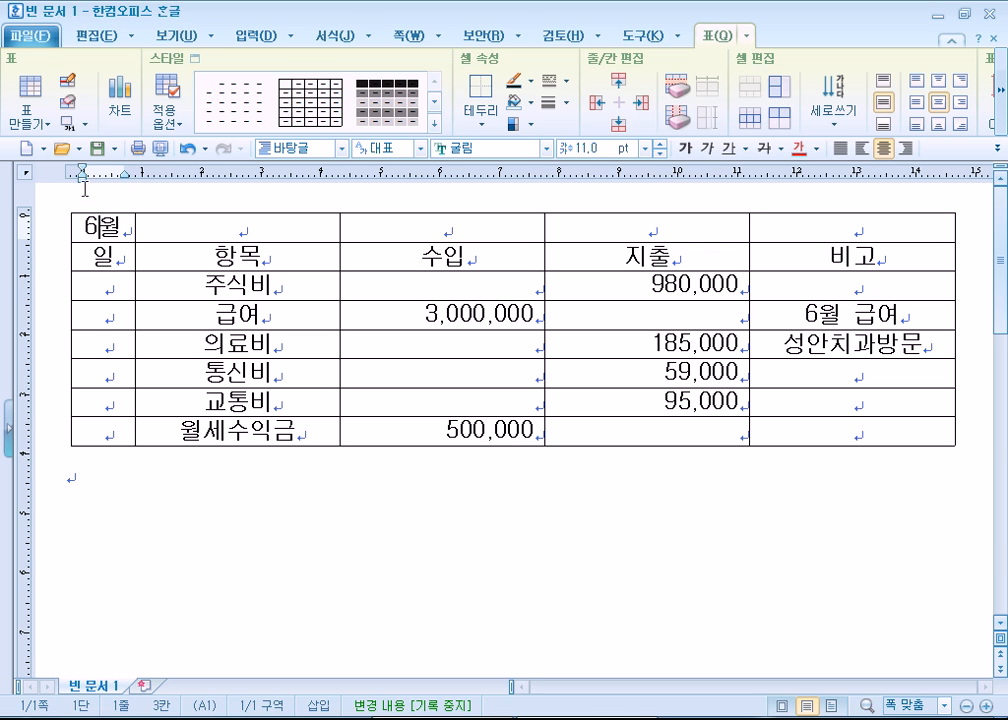
{"action": "left_click_drag", "start_coordinate": [142, 292], "coordinate": [556, 493]}
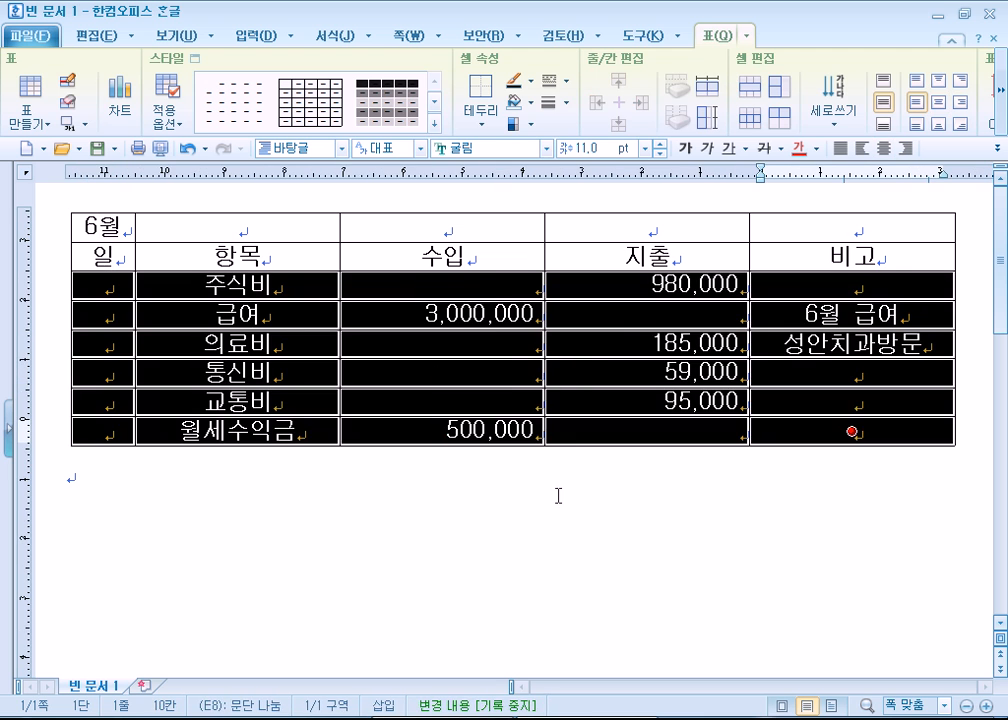
Delete the whole table and undo the deletion
{"action": "left_click", "coordinate": [446, 525]}
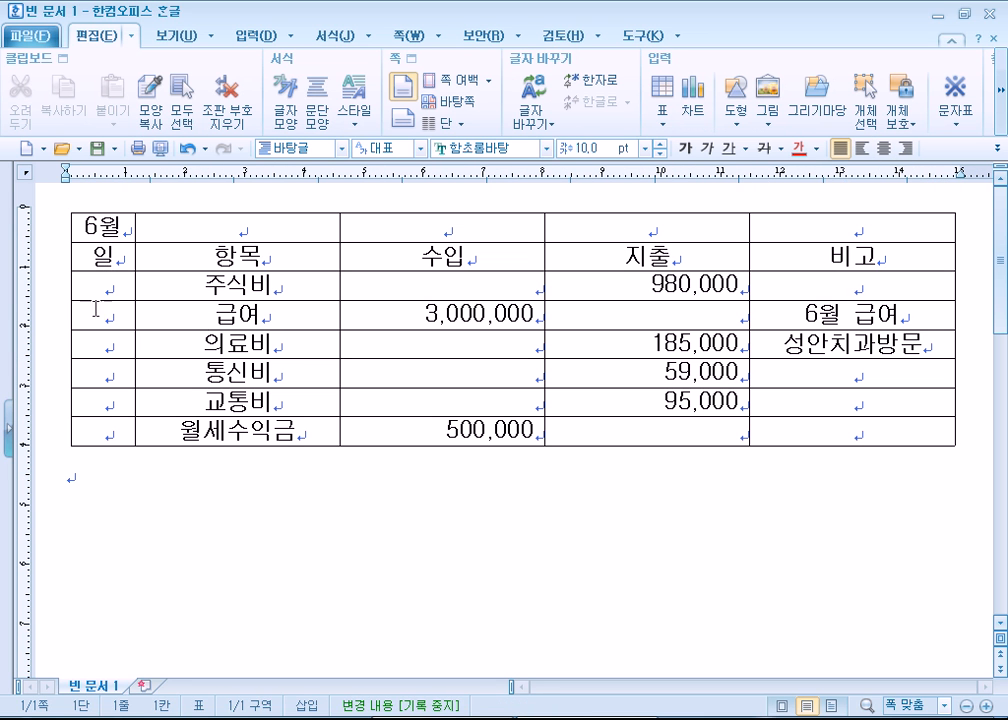
{"action": "left_click", "coordinate": [54, 299]}
{"action": "key", "text": "Delete"}
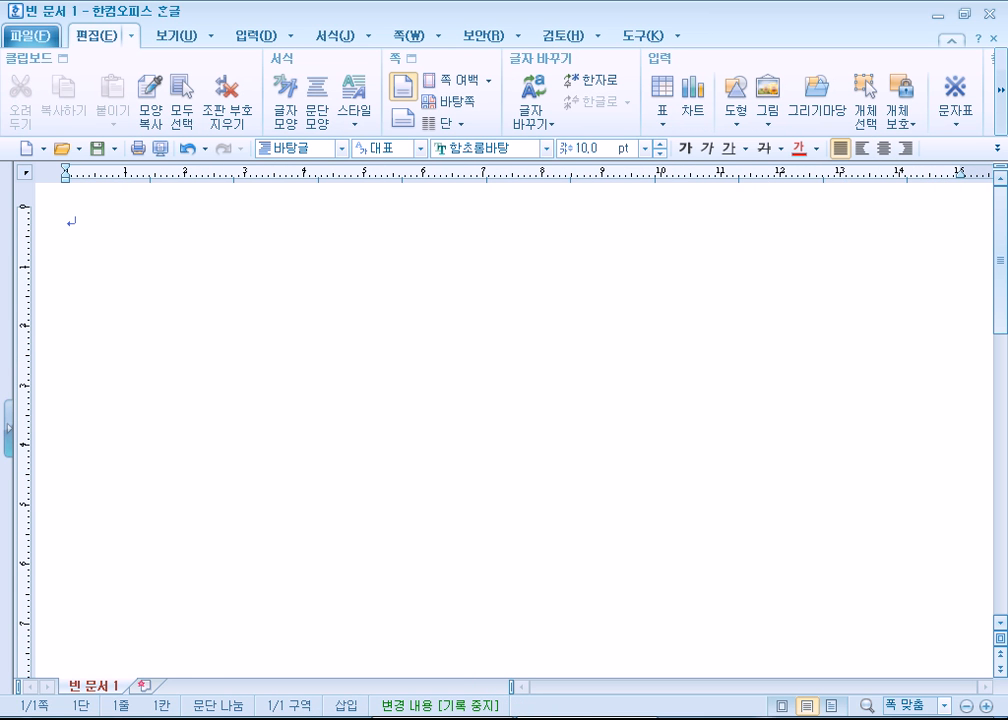
{"action": "key", "text": "ctrl+z"}
{"action": "left_click", "coordinate": [286, 468]}
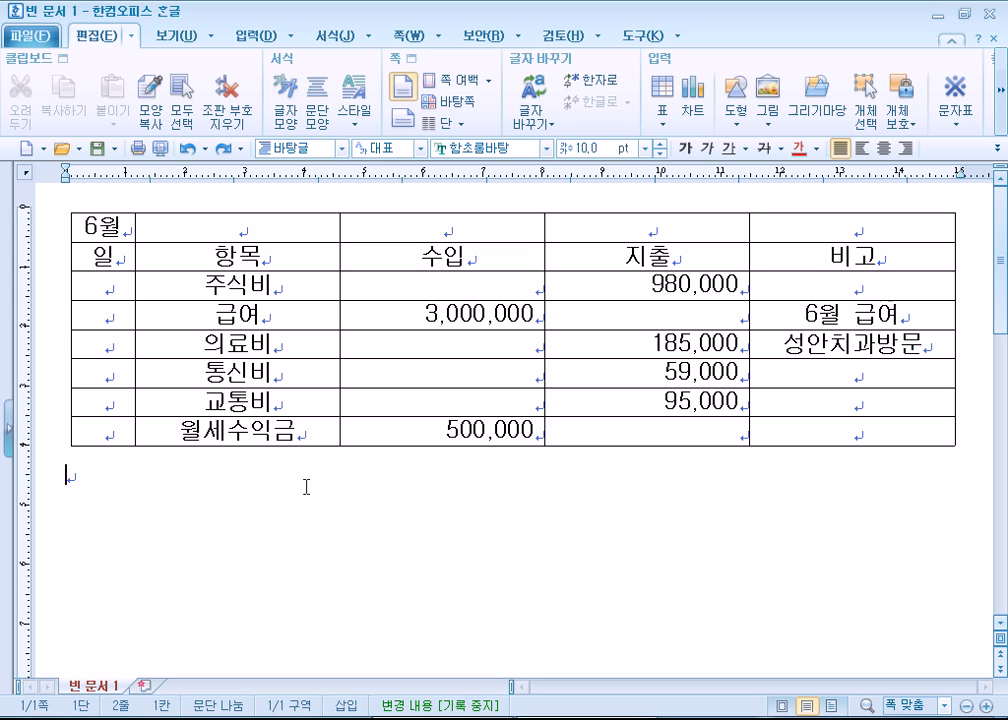
Select the block of cells from the empty cell above 수입 to the 59,000 cell, and clear the selection
{"action": "left_click_drag", "start_coordinate": [430, 251], "coordinate": [506, 254]}
{"action": "left_click", "coordinate": [481, 486]}
{"action": "left_click", "coordinate": [469, 260]}
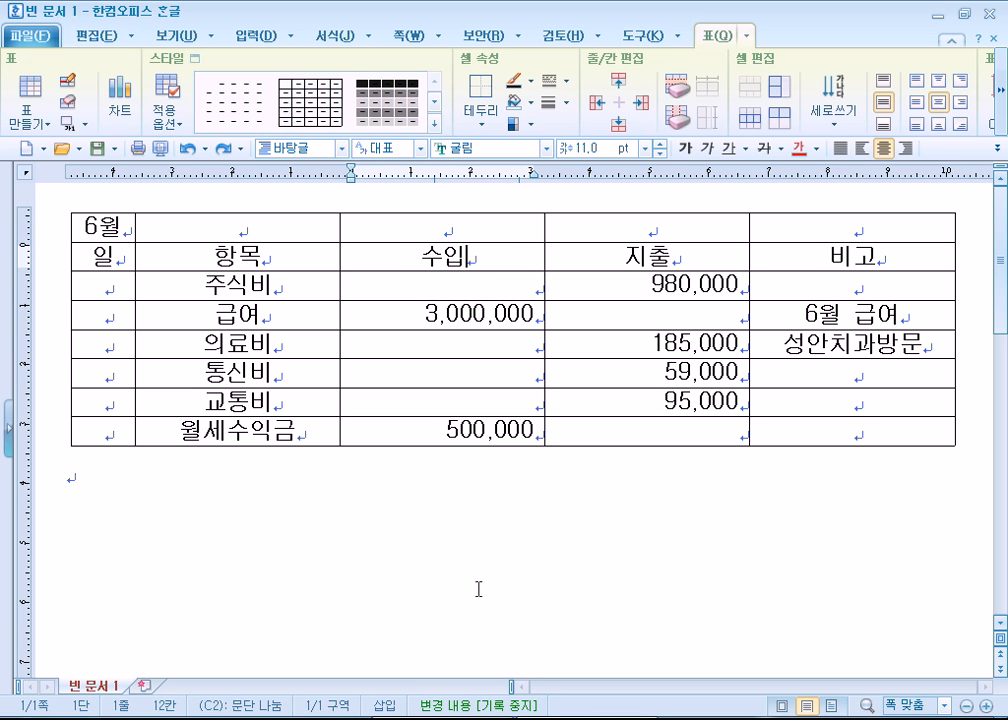
{"action": "left_click", "coordinate": [468, 222]}
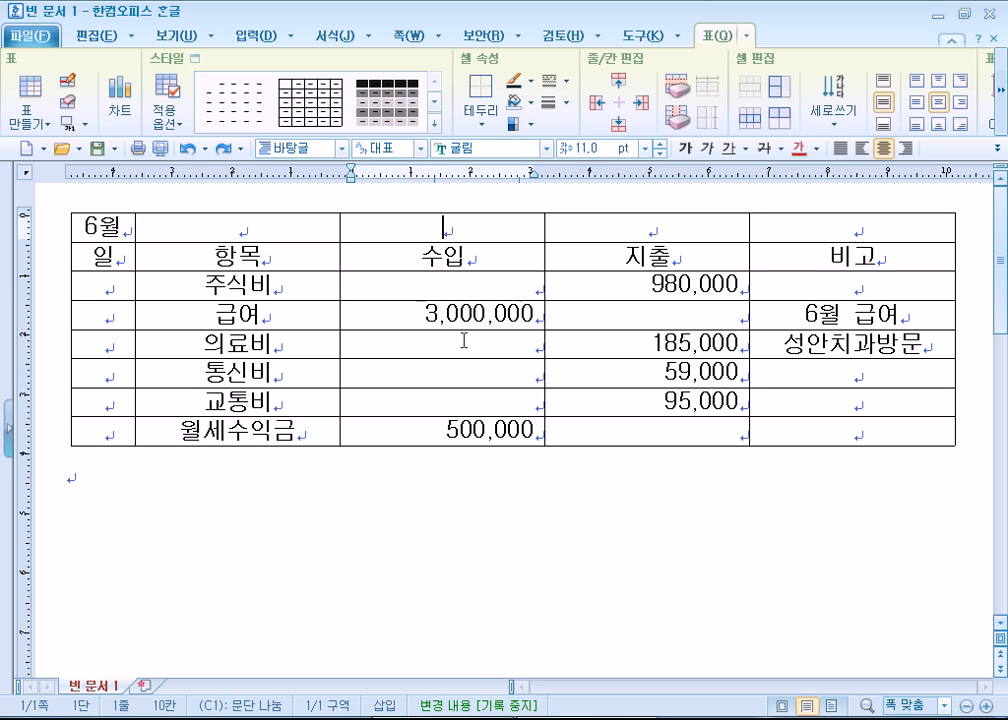
{"action": "left_click", "coordinate": [490, 261]}
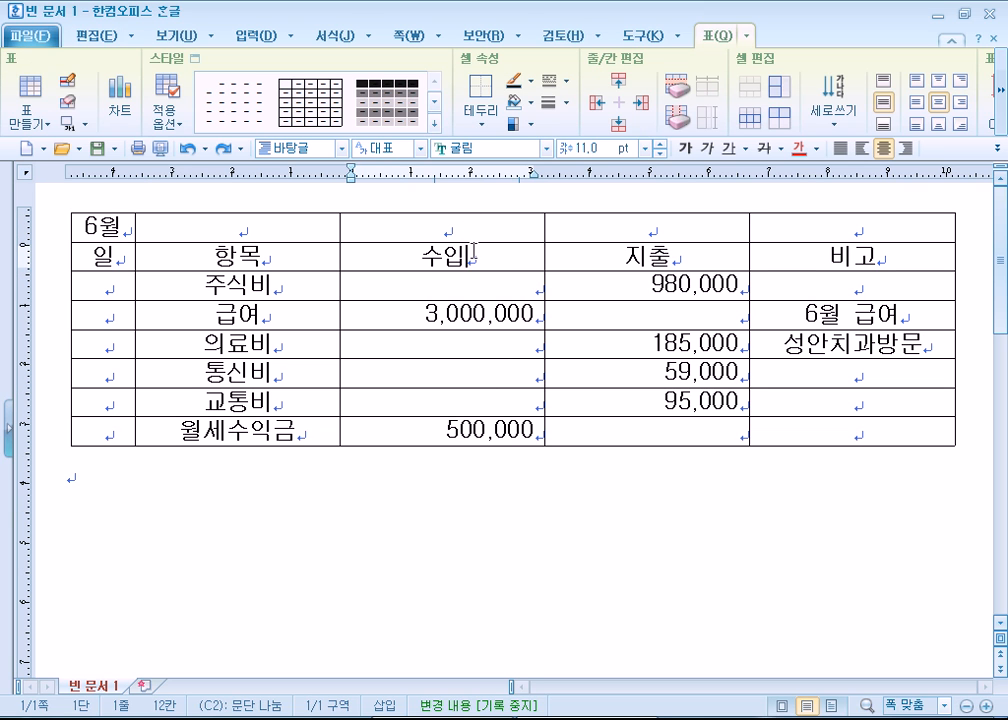
{"action": "left_click_drag", "start_coordinate": [475, 227], "coordinate": [504, 232]}
{"action": "left_click_drag", "start_coordinate": [443, 228], "coordinate": [583, 369]}
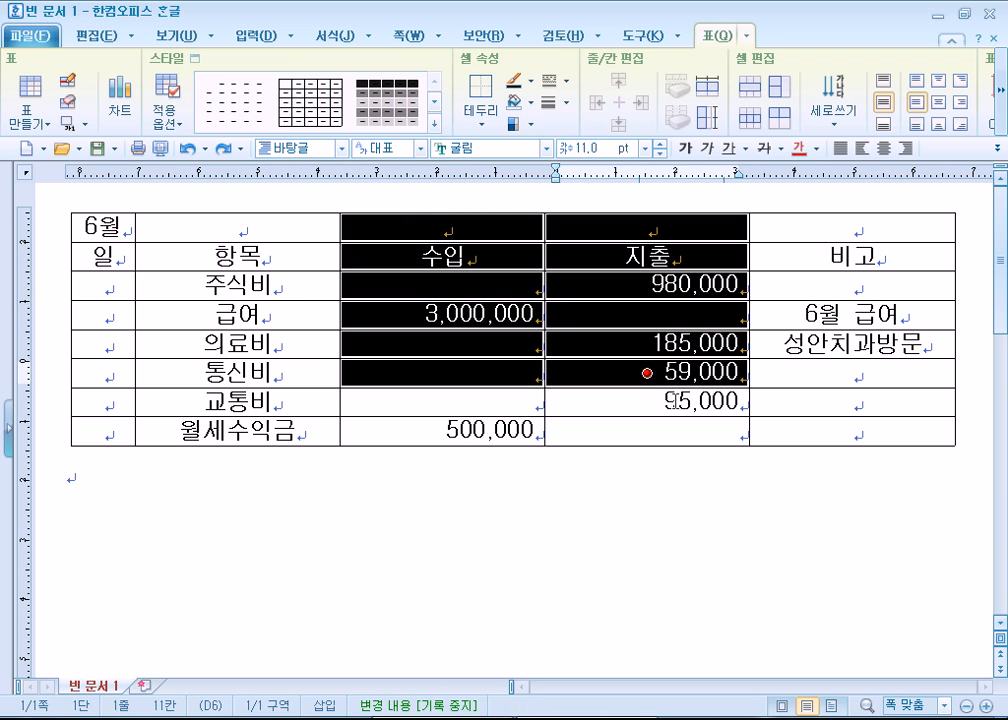
{"action": "left_click", "coordinate": [565, 486]}
Select the cells above and including the 수입, 지출 and 비고 headers, and extend the block down to the 급여 row
{"action": "left_click", "coordinate": [504, 258]}
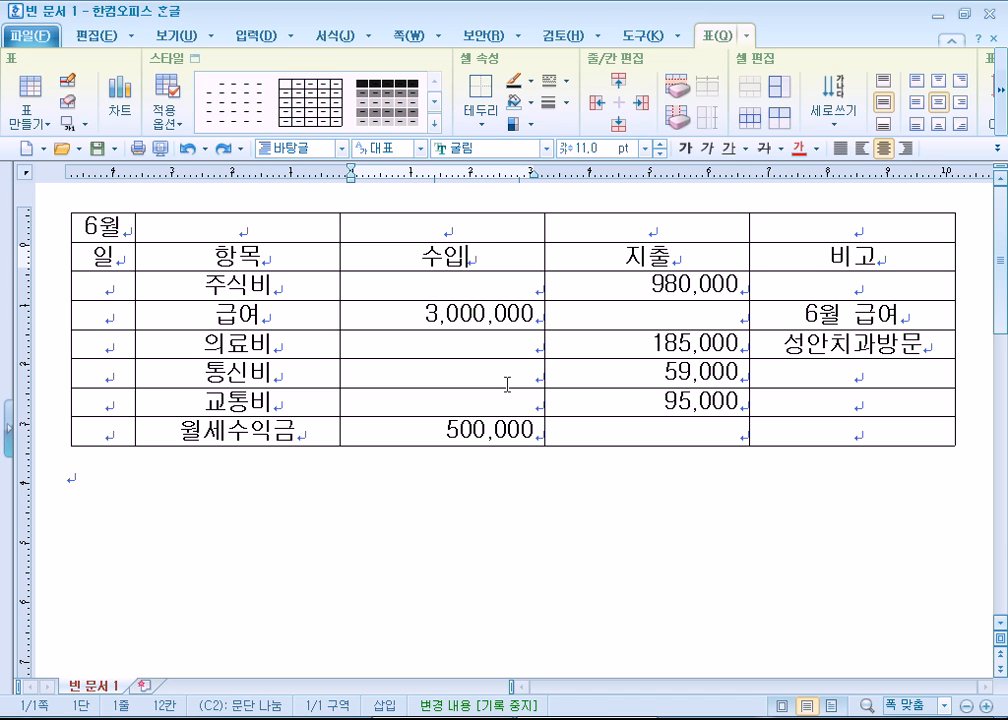
{"action": "left_click_drag", "start_coordinate": [483, 227], "coordinate": [806, 258]}
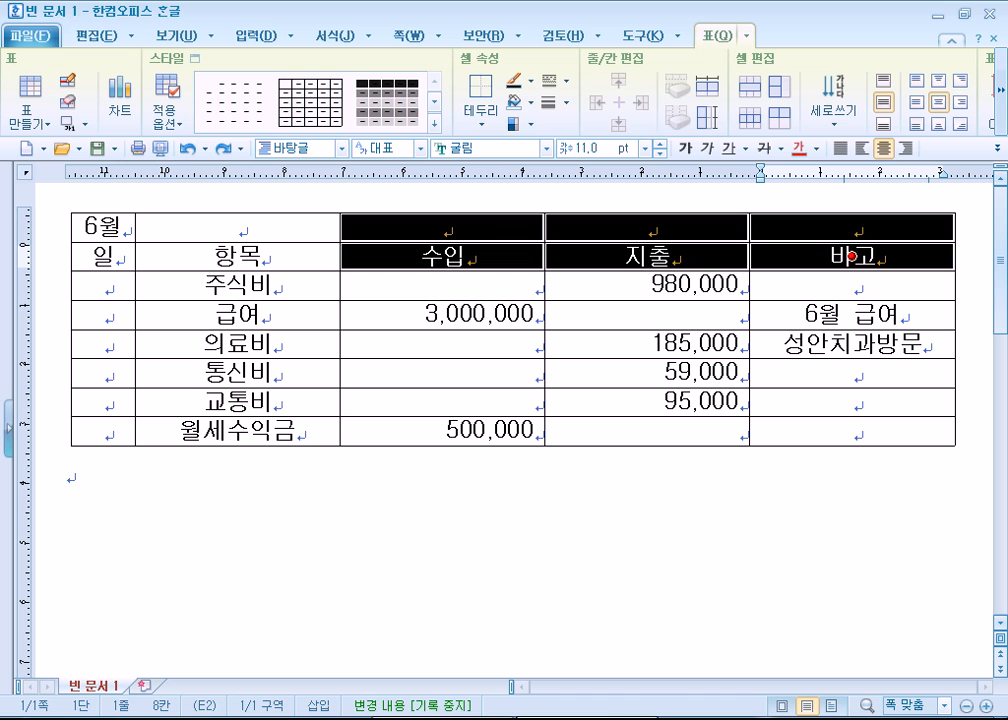
{"action": "left_click", "coordinate": [851, 315], "text": "shift"}
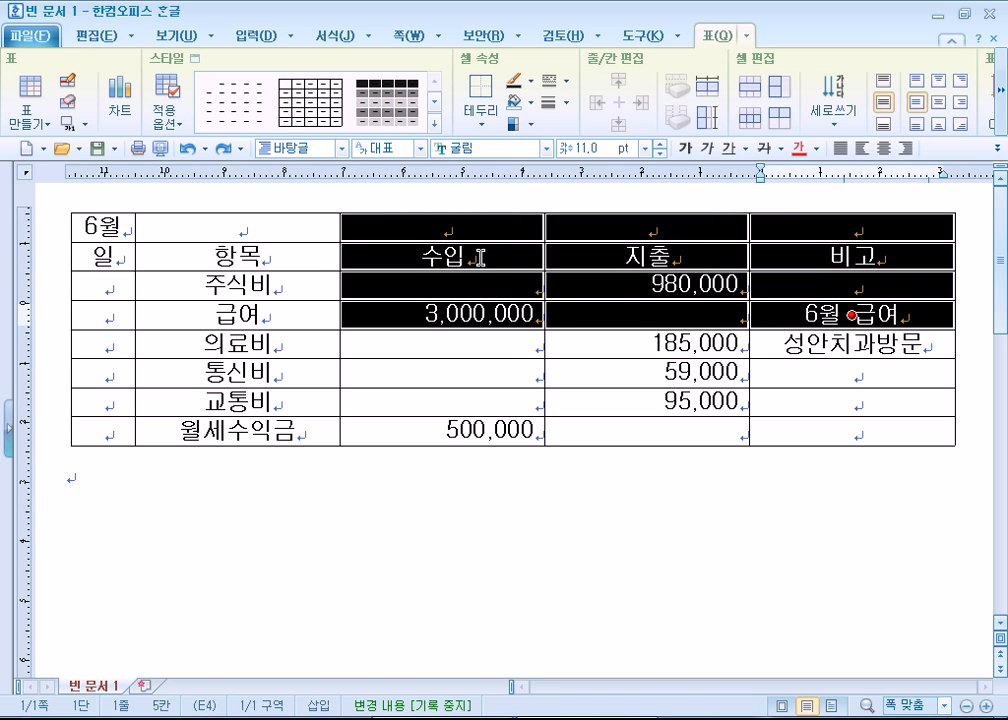
Select the 항목 and 수입 columns from the headers to the 교통비 row, and the same rows of the 비고 column
{"action": "left_click", "coordinate": [443, 257]}
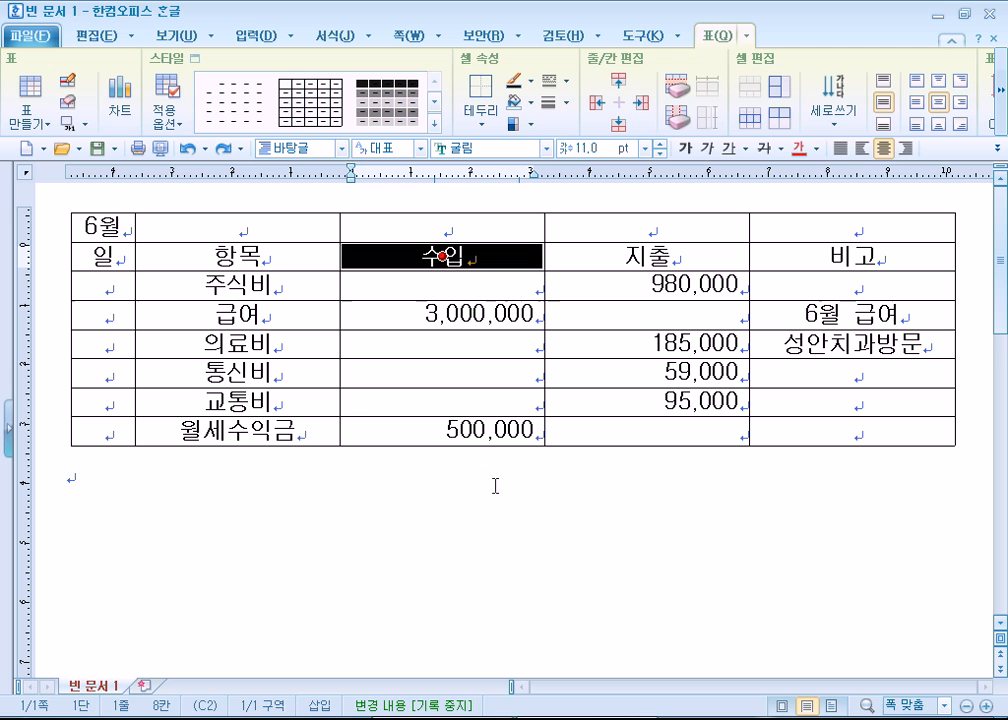
{"action": "left_click_drag", "start_coordinate": [268, 250], "coordinate": [371, 408]}
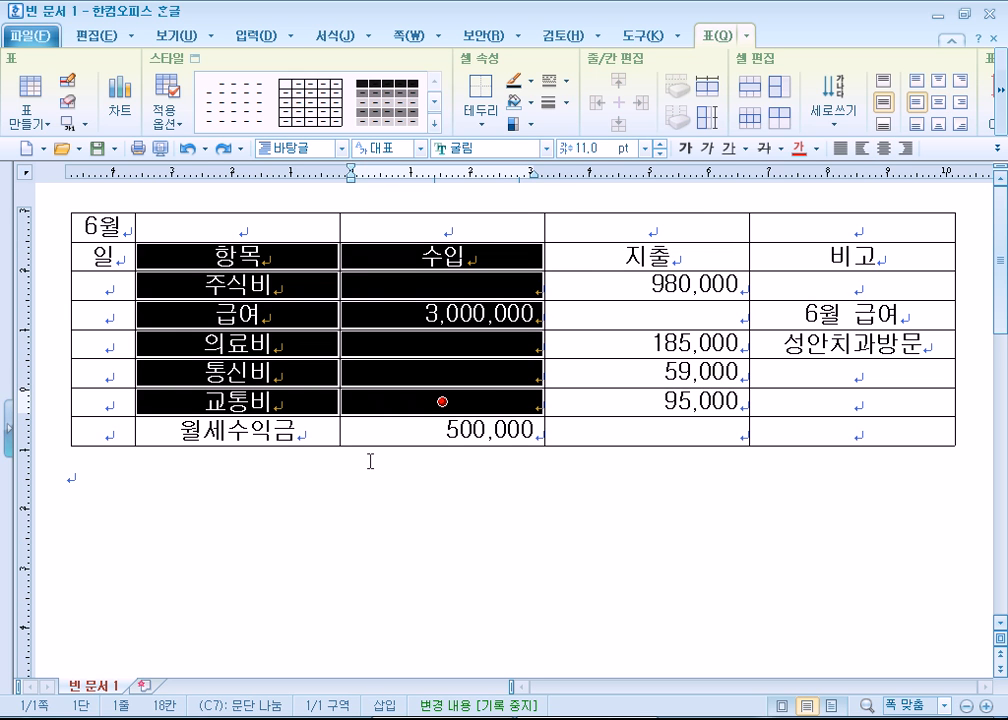
{"action": "left_click_drag", "start_coordinate": [851, 257], "coordinate": [776, 400]}
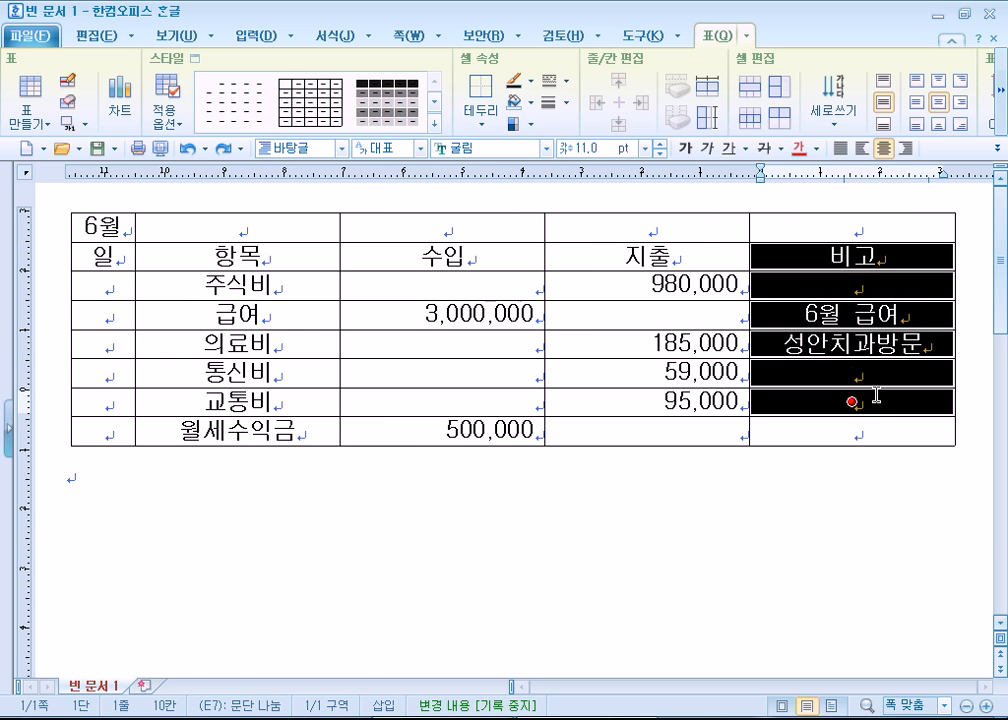
Select single cells in the 수입 column, and the 항목 and 수입 block from the 주식비 row to the 통신비 row
{"action": "left_click", "coordinate": [442, 256]}
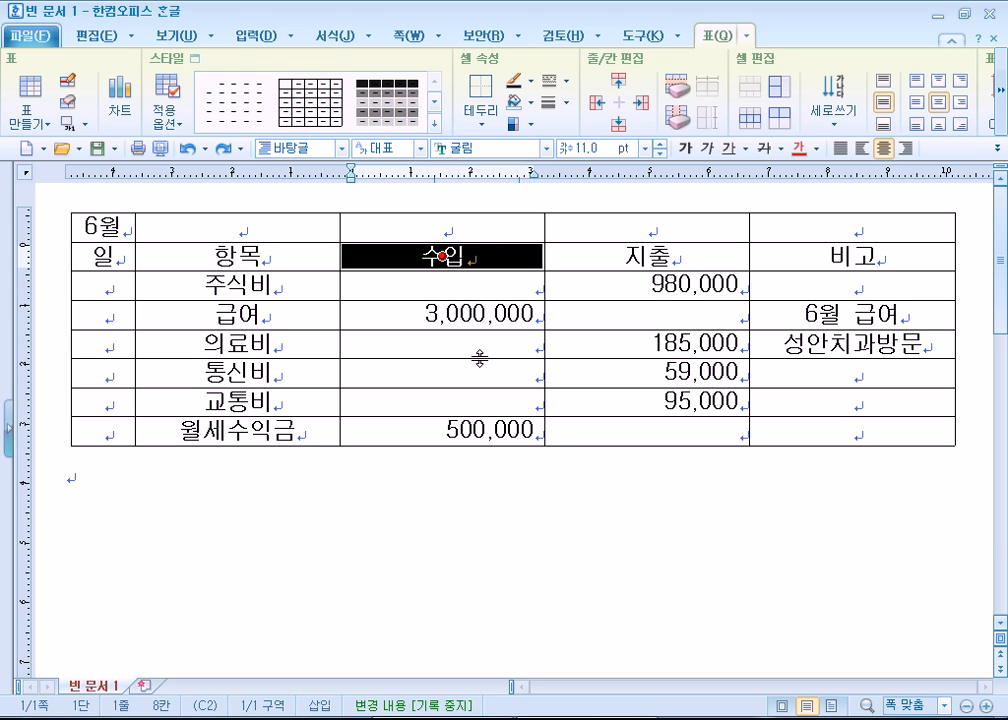
{"action": "left_click", "coordinate": [442, 228]}
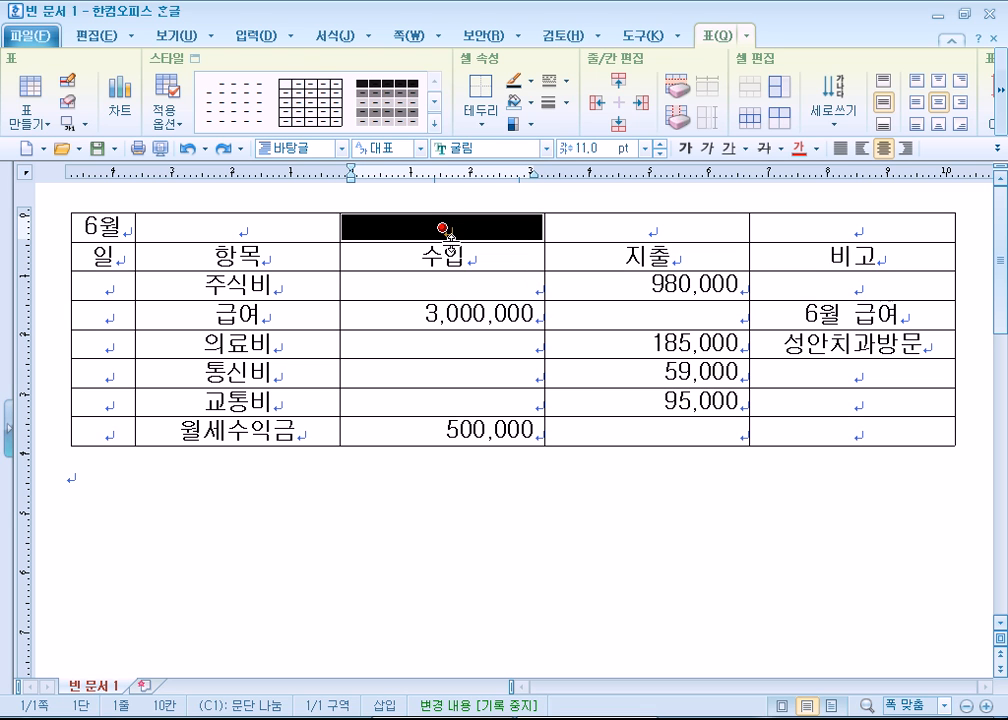
{"action": "left_click_drag", "start_coordinate": [230, 285], "coordinate": [442, 373]}
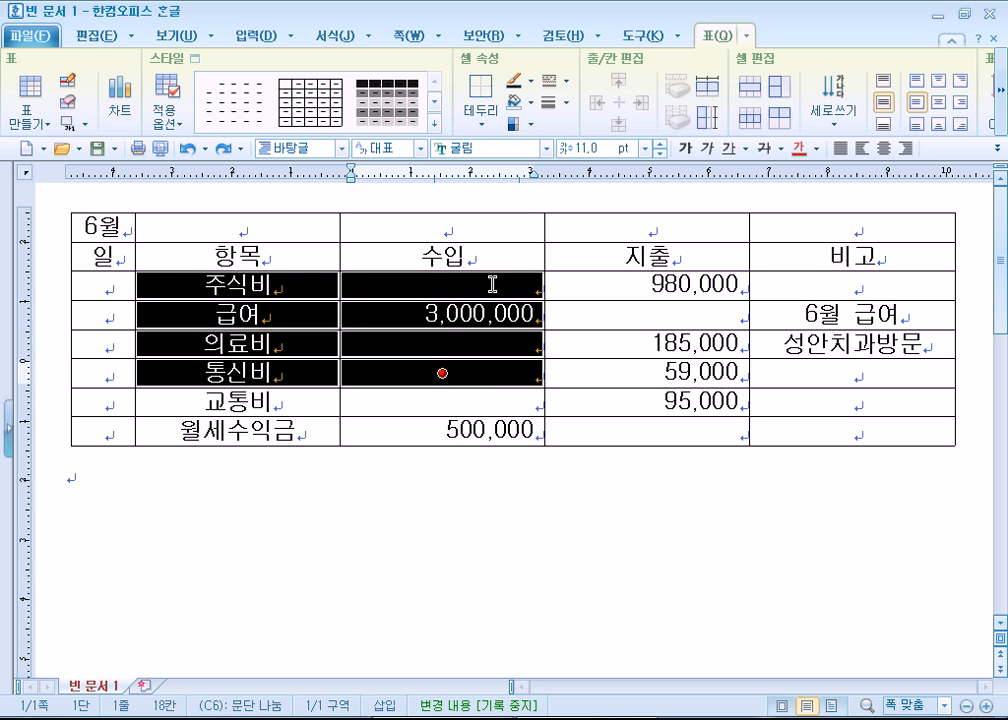
{"action": "left_click", "coordinate": [442, 285]}
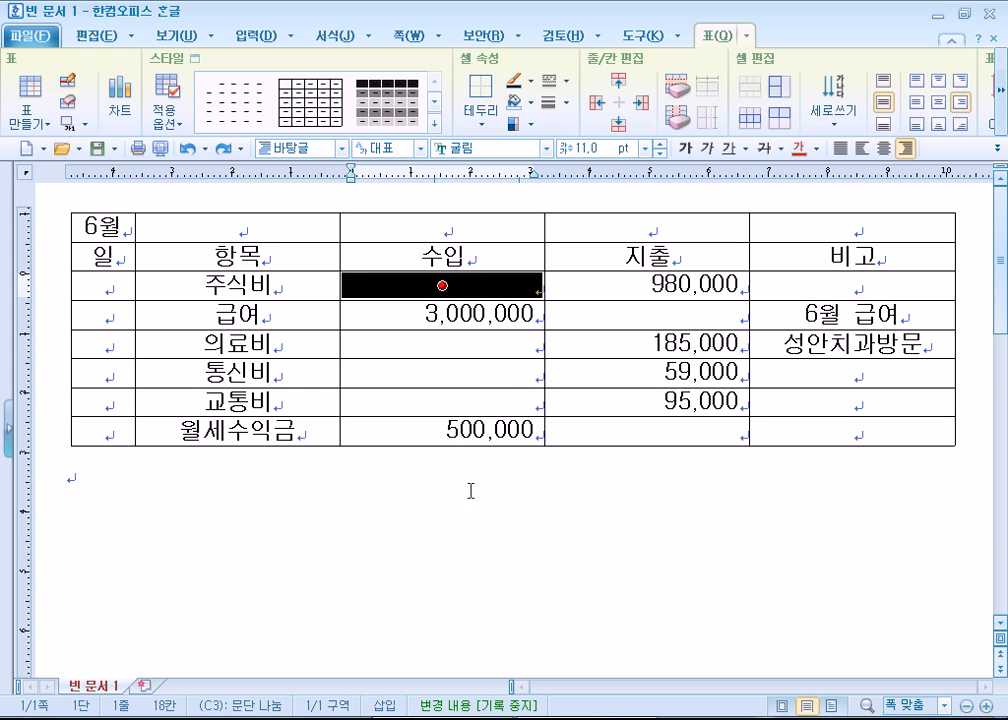
{"action": "left_click", "coordinate": [484, 344]}
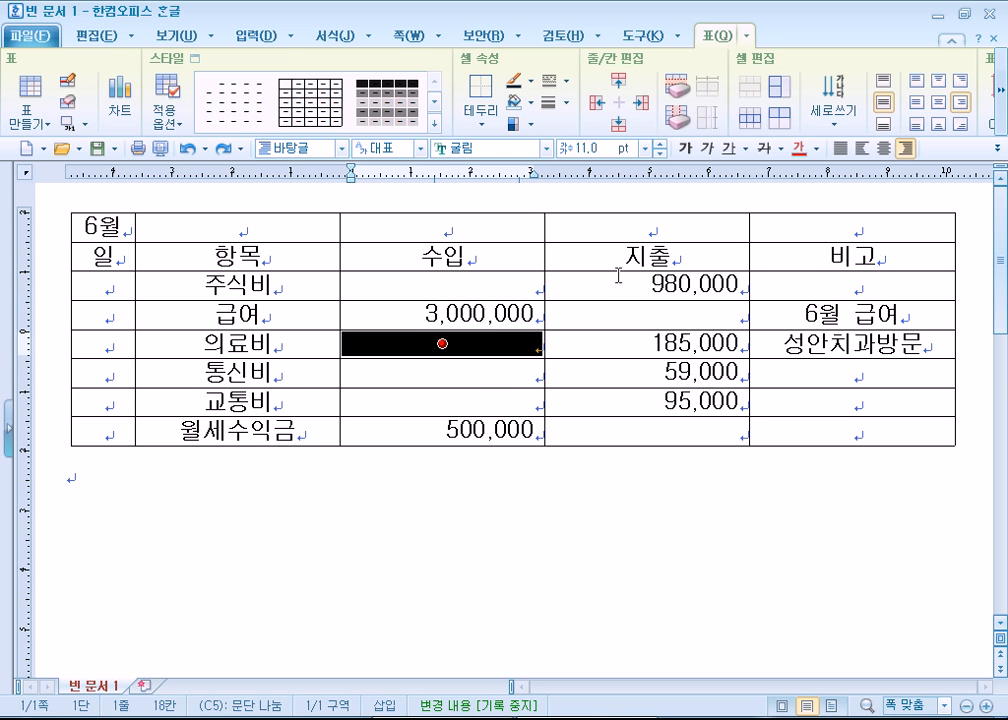
Select the 지출 cells from the 주식비 row to the 교통비 row, and the single 수입 cell in the 의료비 row
{"action": "left_click", "coordinate": [639, 500]}
{"action": "left_click_drag", "start_coordinate": [612, 290], "coordinate": [648, 401]}
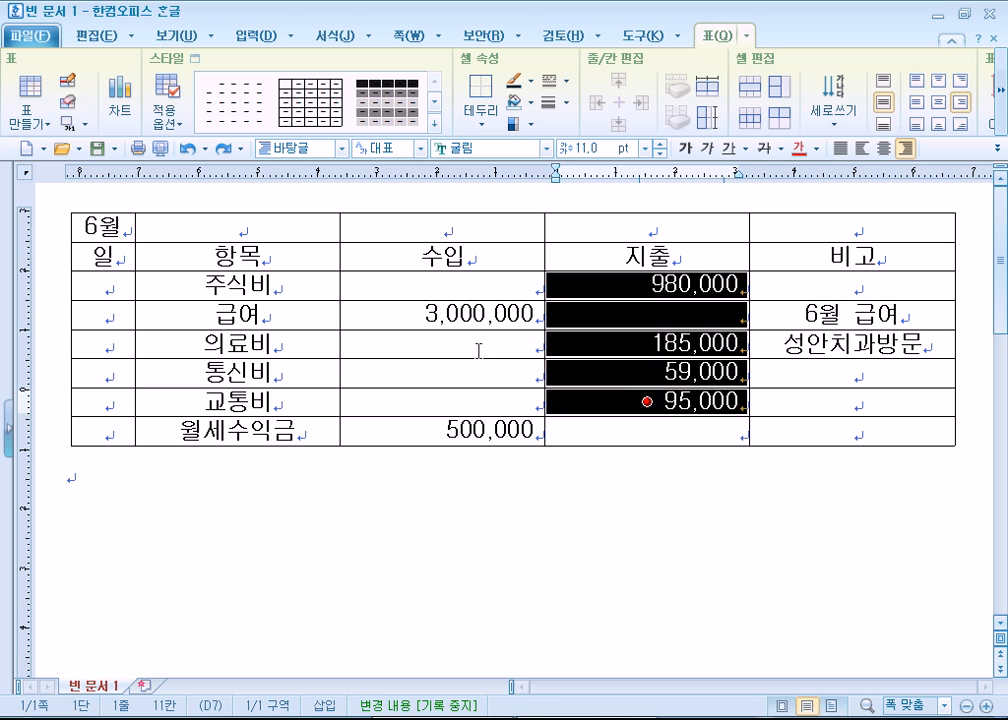
{"action": "left_click", "coordinate": [443, 343]}
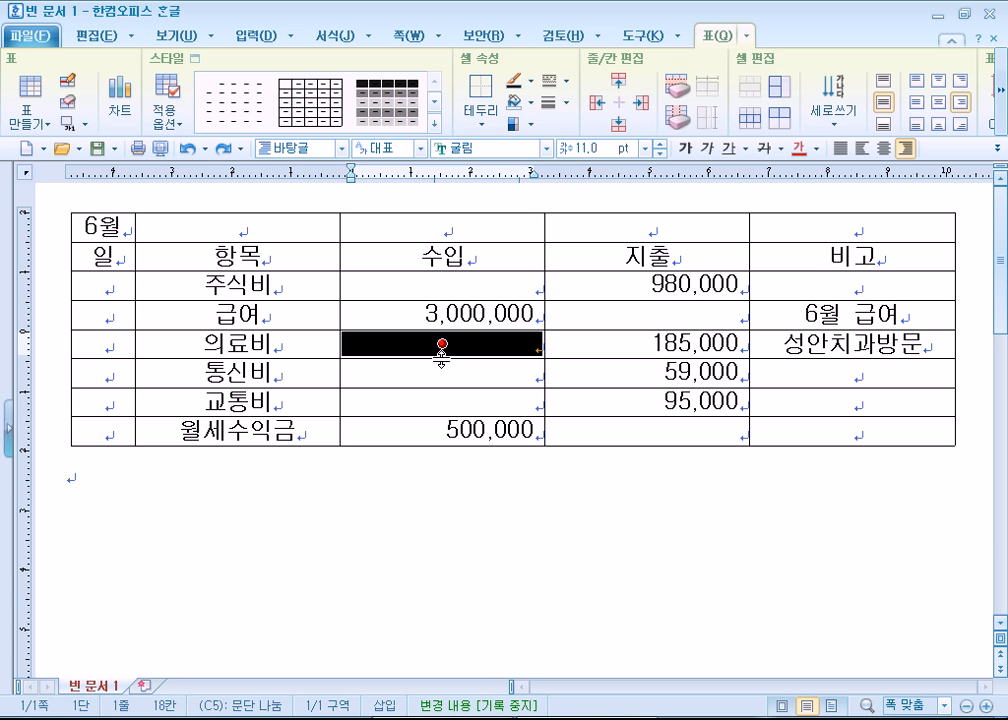
Select the 수입 column from its header down to the 통신비 row, and clear the selection
{"action": "left_click", "coordinate": [486, 545]}
{"action": "left_click_drag", "start_coordinate": [432, 257], "coordinate": [443, 375]}
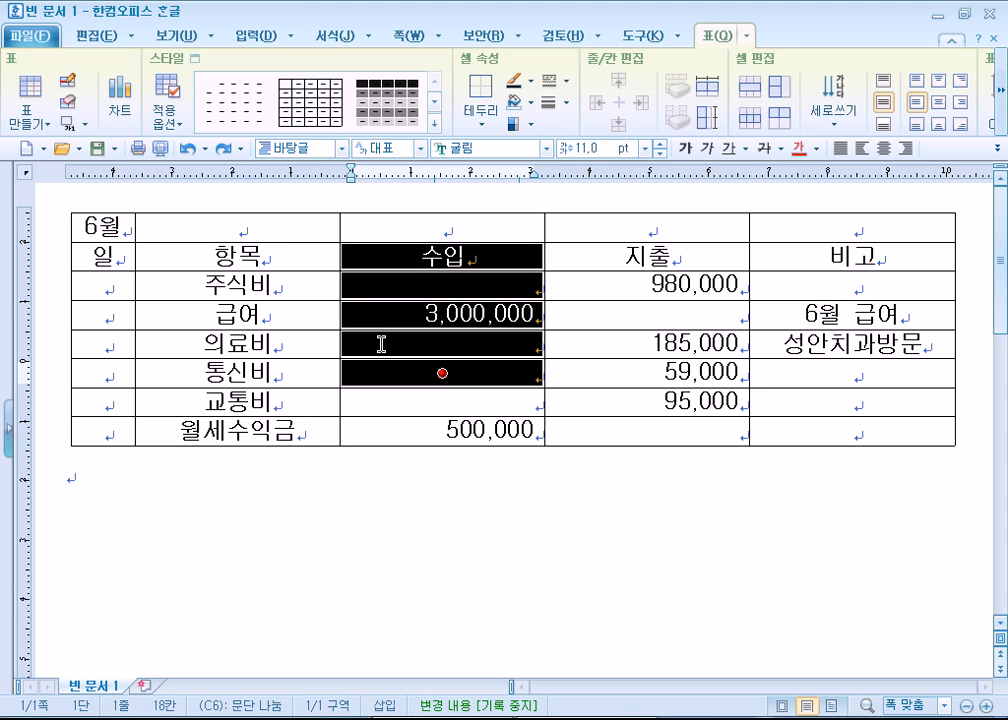
{"action": "left_click", "coordinate": [442, 373]}
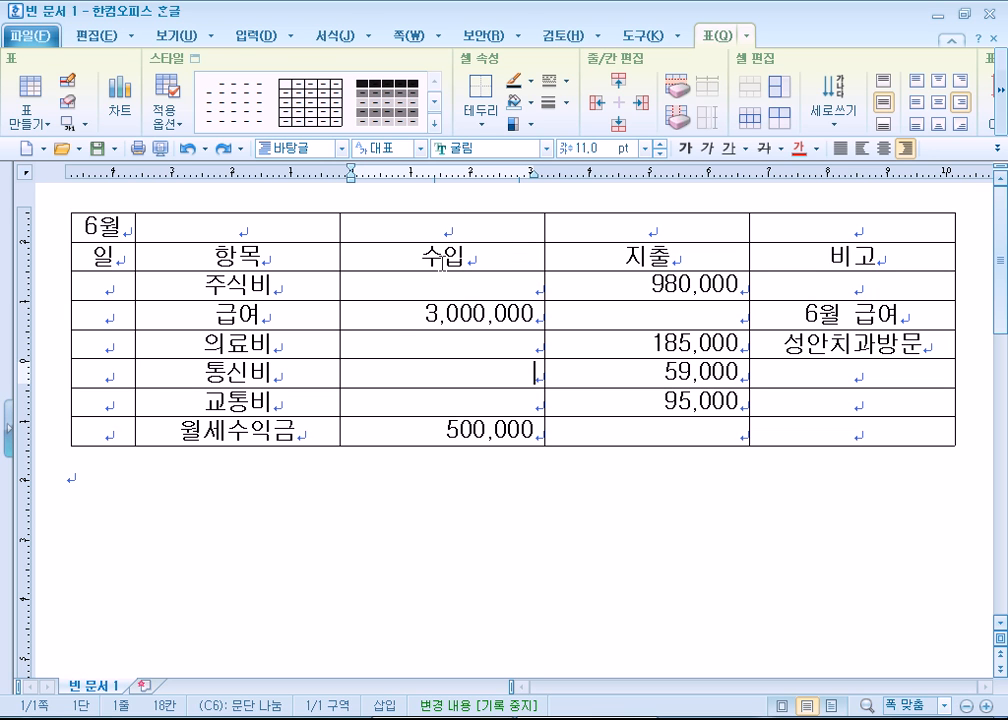
Turn on single-cell selection for the 수입 cell in the 통신비 row, and leave selection mode
{"action": "left_click", "coordinate": [410, 257]}
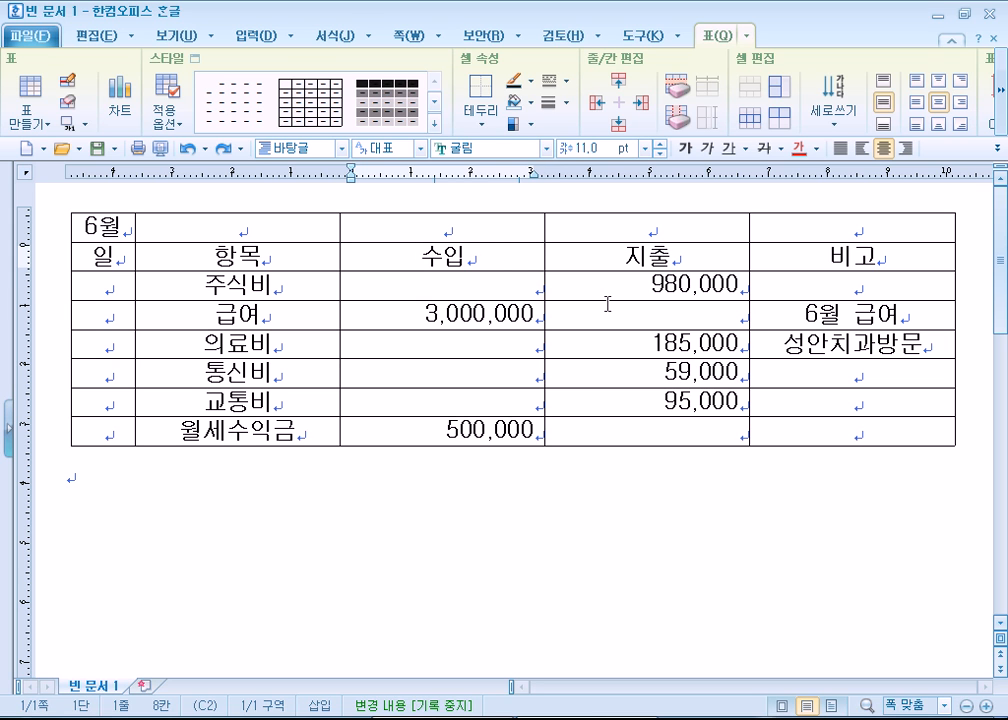
{"action": "key", "text": "F5"}
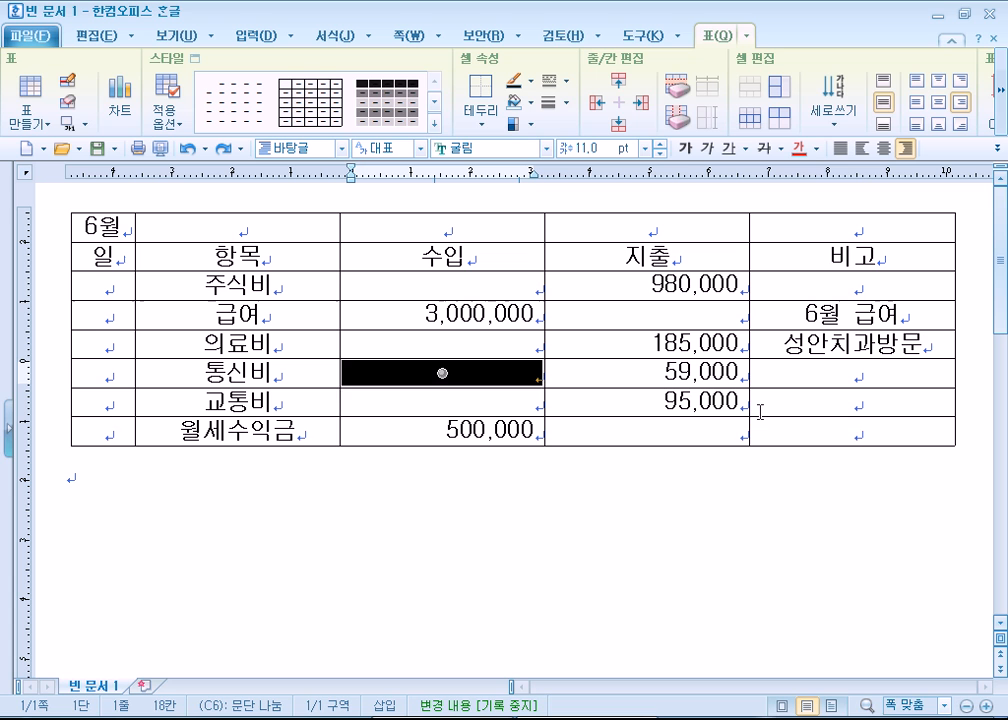
{"action": "key", "text": "Escape"}
Move the text cursor through the cells up to the header rows and place it in front of 수입
{"action": "key", "text": "Up"}
{"action": "key", "text": "Up"}
{"action": "key", "text": "Up"}
{"action": "key", "text": "Up"}
{"action": "key", "text": "Up"}
{"action": "key", "text": "Right"}
{"action": "key", "text": "Right"}
{"action": "key", "text": "Right"}
{"action": "key", "text": "Left"}
{"action": "key", "text": "Left"}
{"action": "key", "text": "Left"}
{"action": "key", "text": "Left"}
{"action": "key", "text": "Left"}
{"action": "key", "text": "Right"}
{"action": "key", "text": "Right"}
{"action": "key", "text": "Right"}
{"action": "key", "text": "Left"}
{"action": "key", "text": "Left"}
{"action": "key", "text": "Down"}
{"action": "key", "text": "Right"}
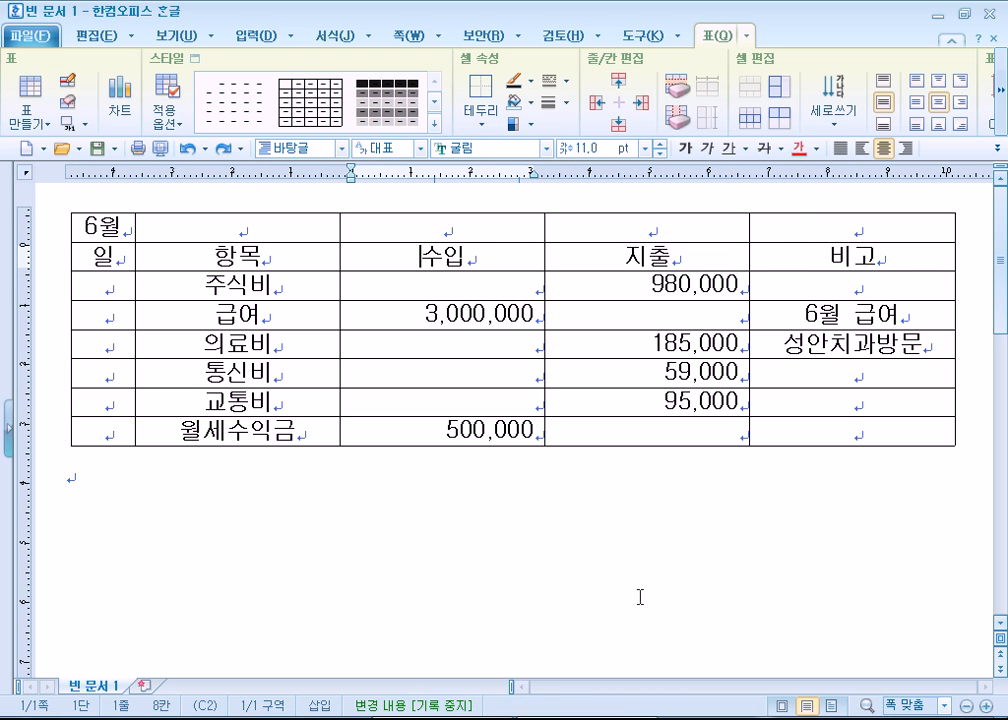
Select the 수입 header as a single cell, and move the selection to 일 and back to 수입
{"action": "key", "text": "F5"}
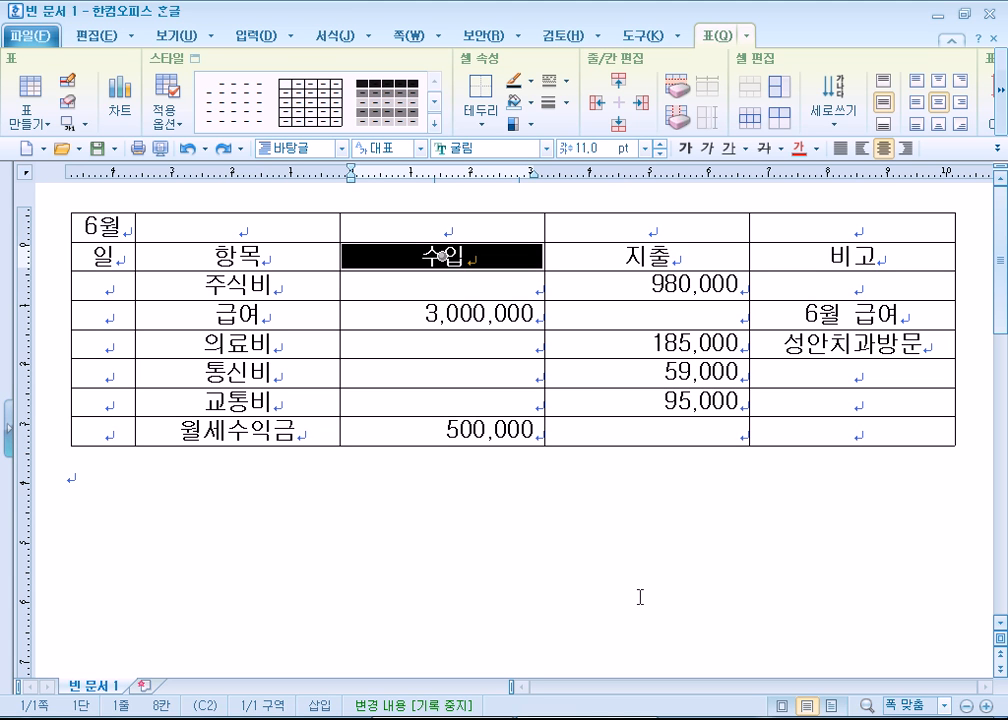
{"action": "key", "text": "Left"}
{"action": "key", "text": "Left"}
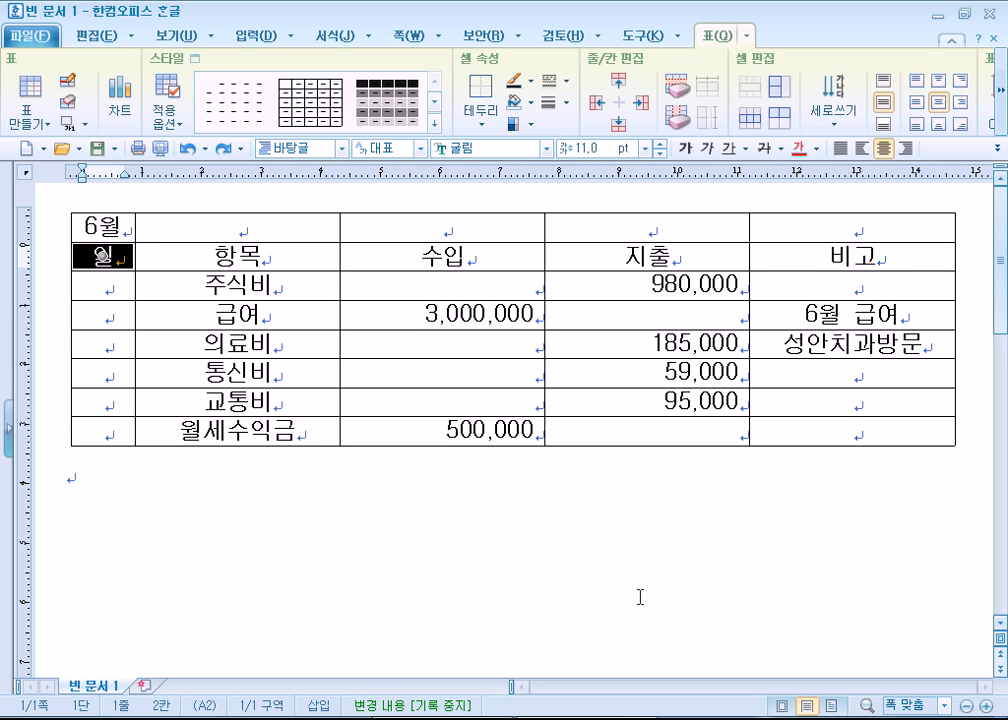
{"action": "key", "text": "Right"}
{"action": "key", "text": "Right"}
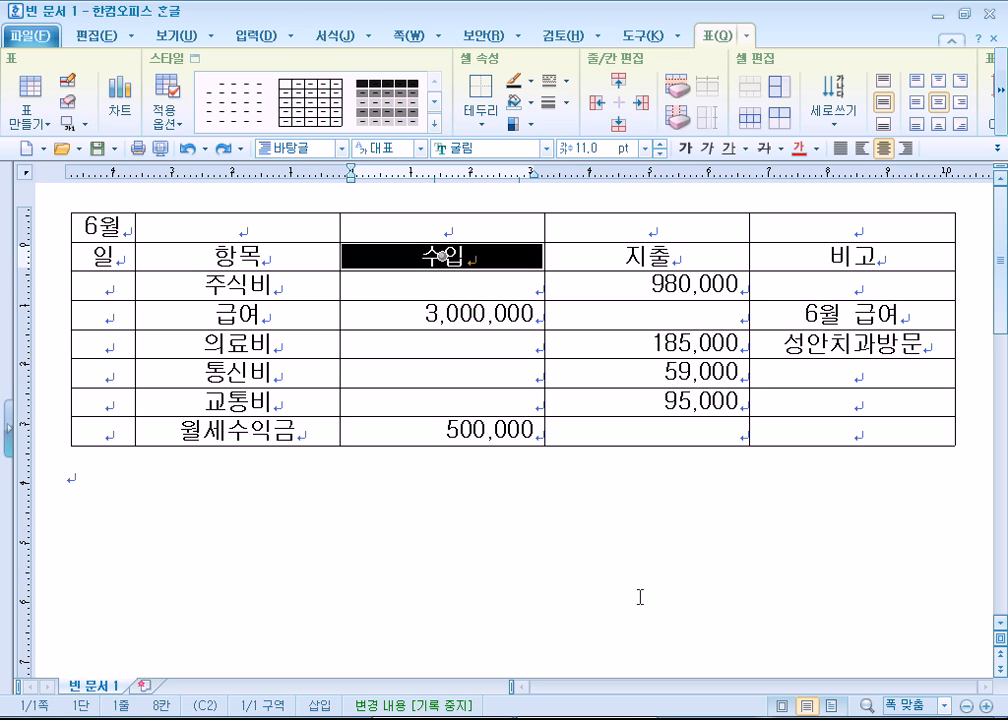
Extend a cell block from the 주식비 row's 수입 cell to the 통신비 row's 지출 cell, and clear the selection
{"action": "key", "text": "Down"}
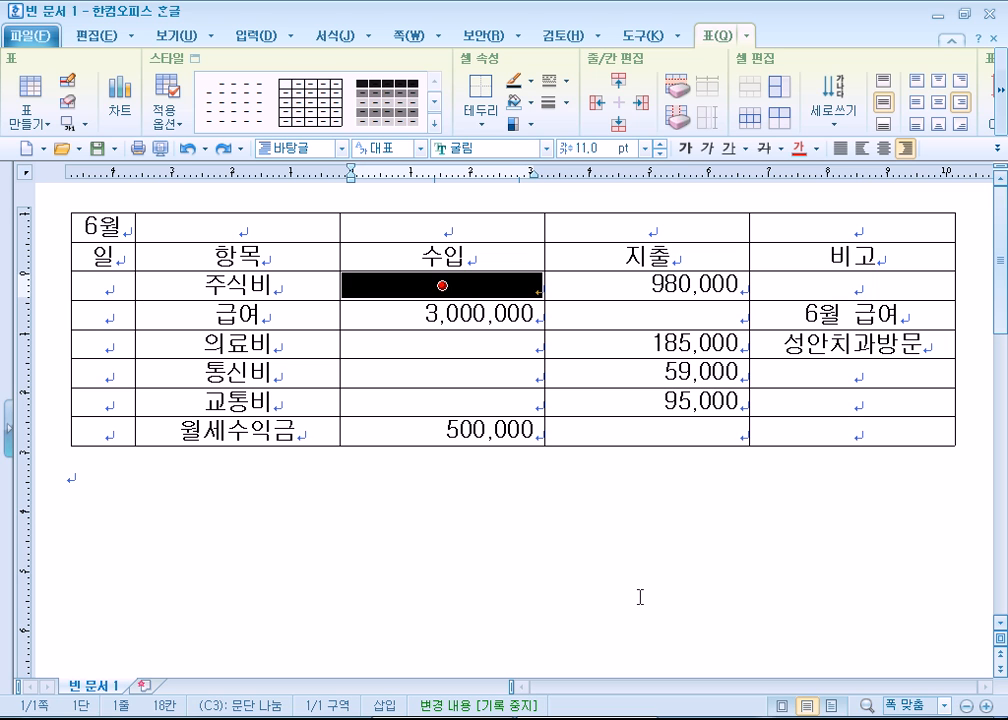
{"action": "left_click_drag", "start_coordinate": [442, 286], "coordinate": [647, 373]}
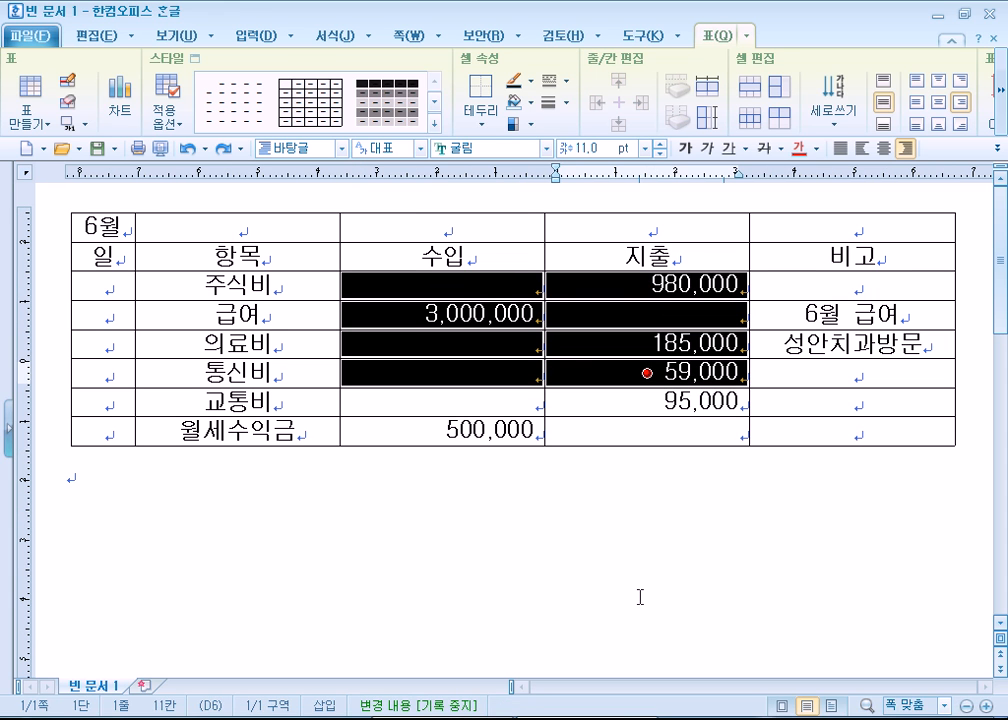
{"action": "key", "text": "Escape"}
Turn on single-cell selection and move it around the table, ending on the empty cell above 수입
{"action": "key", "text": "F5"}
{"action": "key", "text": "Left"}
{"action": "key", "text": "Up"}
{"action": "key", "text": "Up"}
{"action": "key", "text": "Up"}
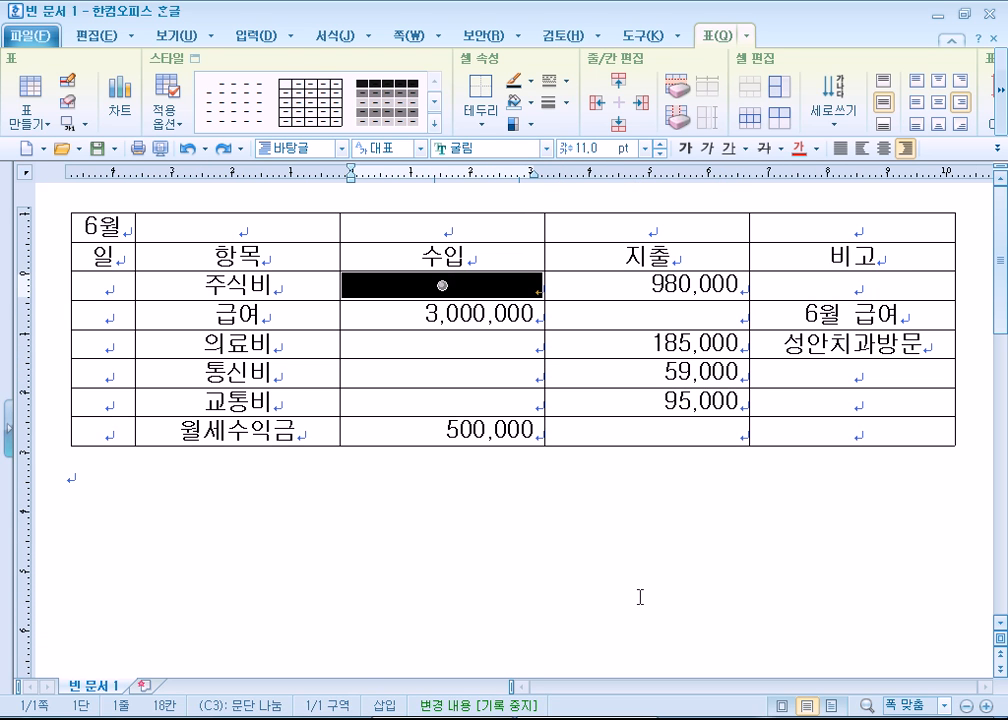
{"action": "key", "text": "Right"}
{"action": "key", "text": "Right"}
{"action": "key", "text": "Down"}
{"action": "key", "text": "Down"}
{"action": "key", "text": "Down"}
{"action": "key", "text": "Down"}
{"action": "key", "text": "Left"}
{"action": "key", "text": "Left"}
{"action": "key", "text": "Left"}
{"action": "key", "text": "Up"}
{"action": "key", "text": "Up"}
{"action": "key", "text": "Up"}
{"action": "key", "text": "Up"}
{"action": "key", "text": "Up"}
{"action": "key", "text": "Up"}
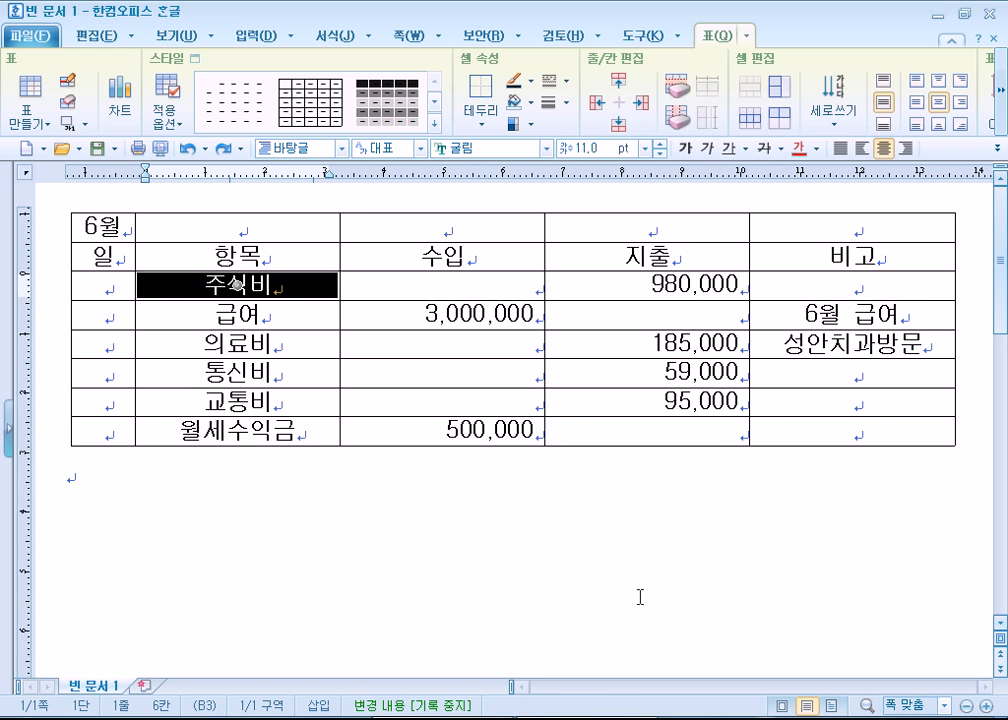
{"action": "key", "text": "Right"}
{"action": "key", "text": "Right"}
{"action": "key", "text": "Left"}
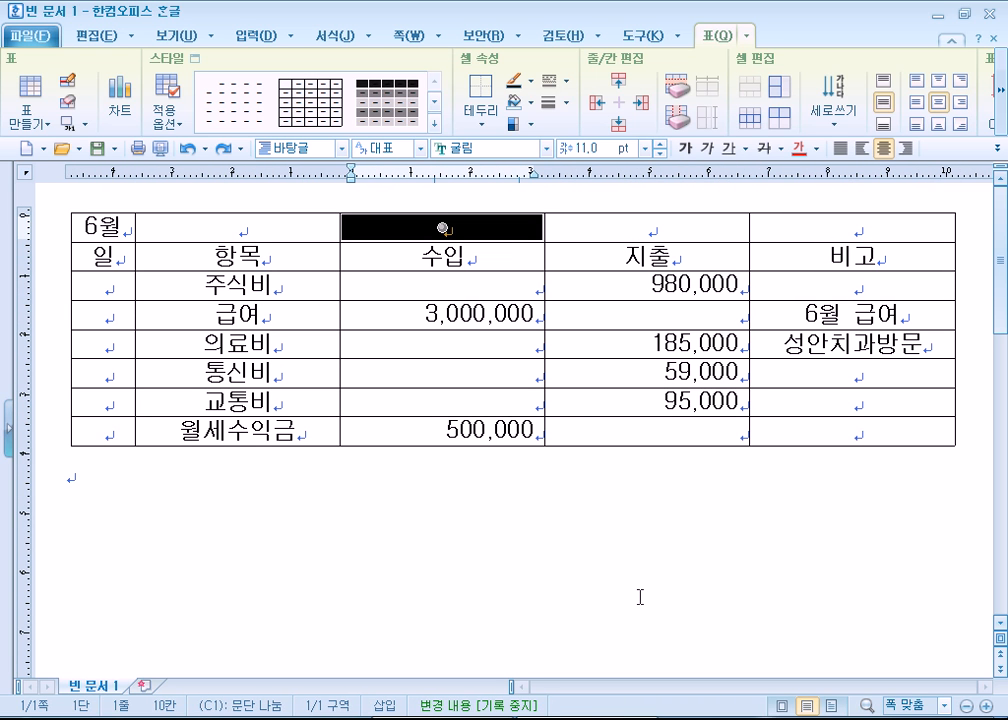
Extend the cell block across to the 비고 column and down to the 급여 row, and expand it to the whole table
{"action": "key", "text": "shift+Right"}
{"action": "key", "text": "shift+Right"}
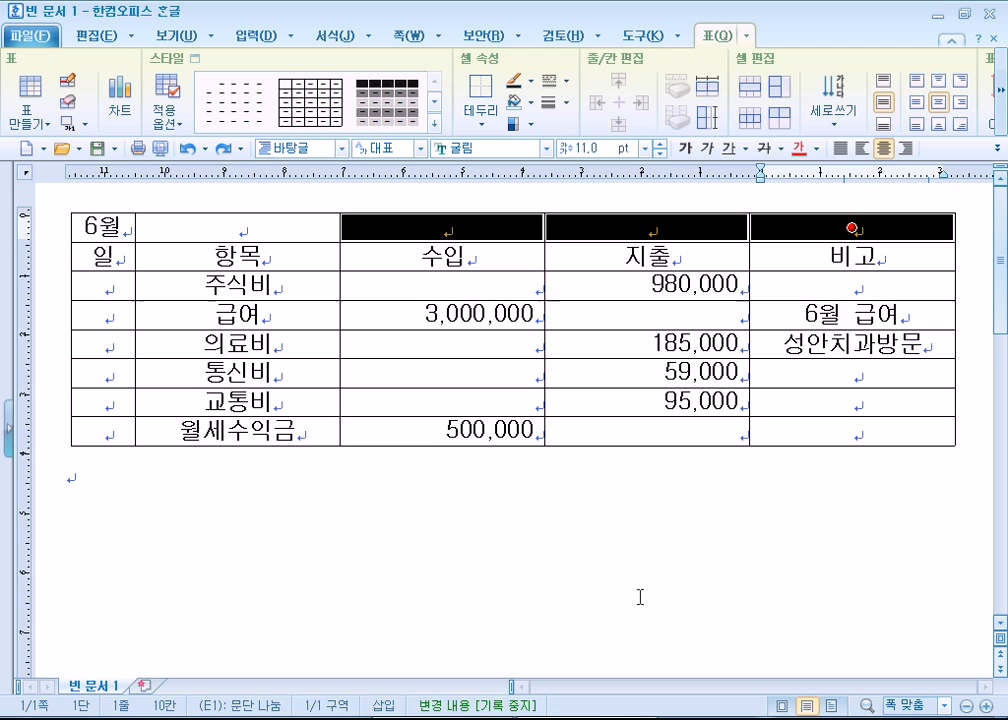
{"action": "key", "text": "shift+Down"}
{"action": "key", "text": "shift+Down"}
{"action": "key", "text": "shift+Down"}
{"action": "key", "text": "shift+Down"}
{"action": "key", "text": "shift+Down"}
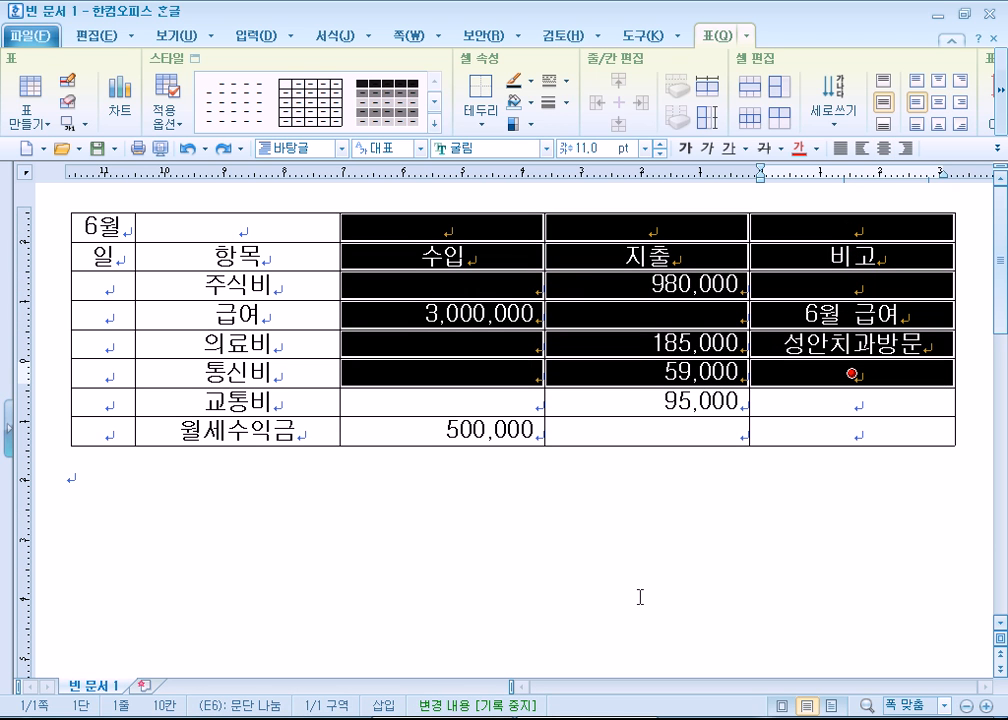
{"action": "key", "text": "shift+Up"}
{"action": "key", "text": "shift+Up"}
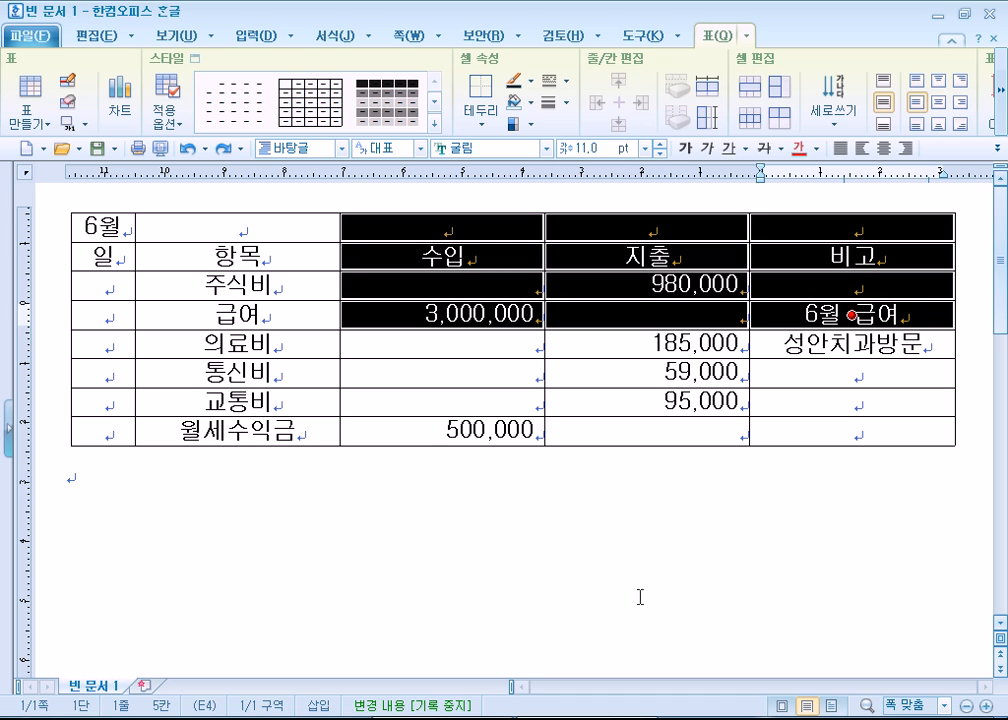
{"action": "key", "text": "F5"}
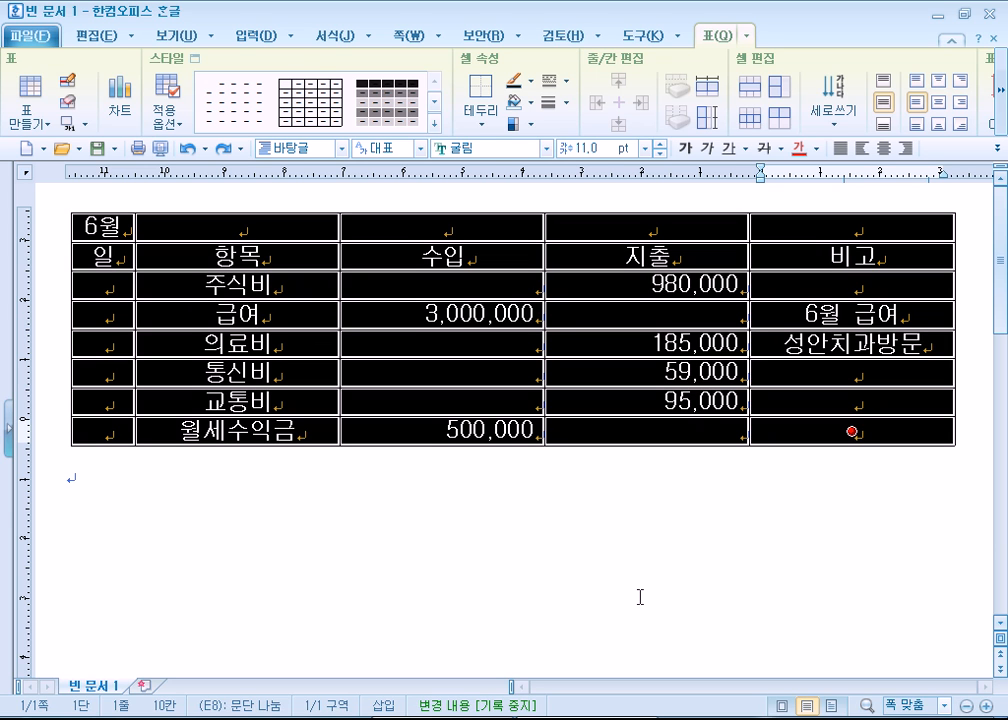
{"action": "left_click", "coordinate": [640, 597]}
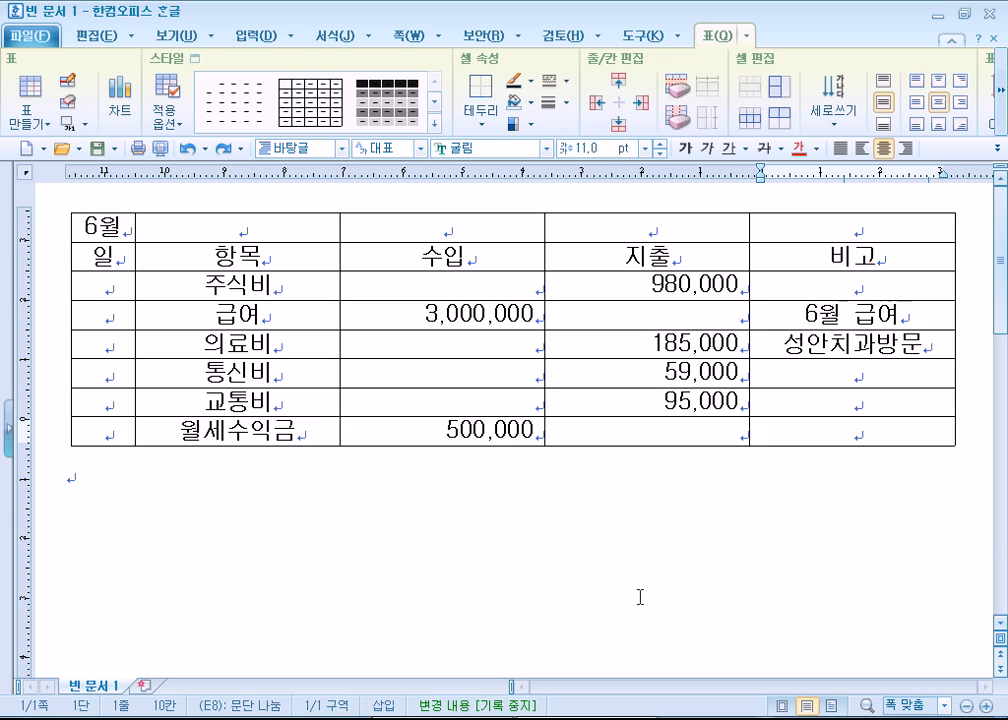
Select the cells of the 항목 column from its heading down to 월세수익금
{"action": "left_click_drag", "start_coordinate": [290, 257], "coordinate": [278, 438]}
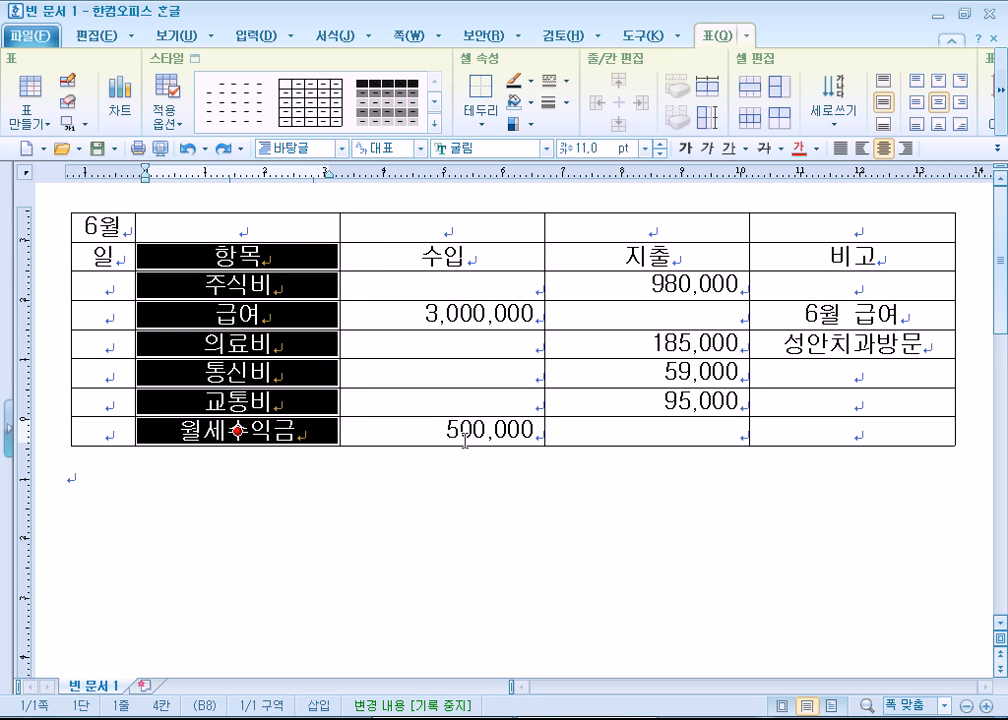
{"action": "left_click", "coordinate": [288, 262]}
{"action": "key", "text": "F5"}
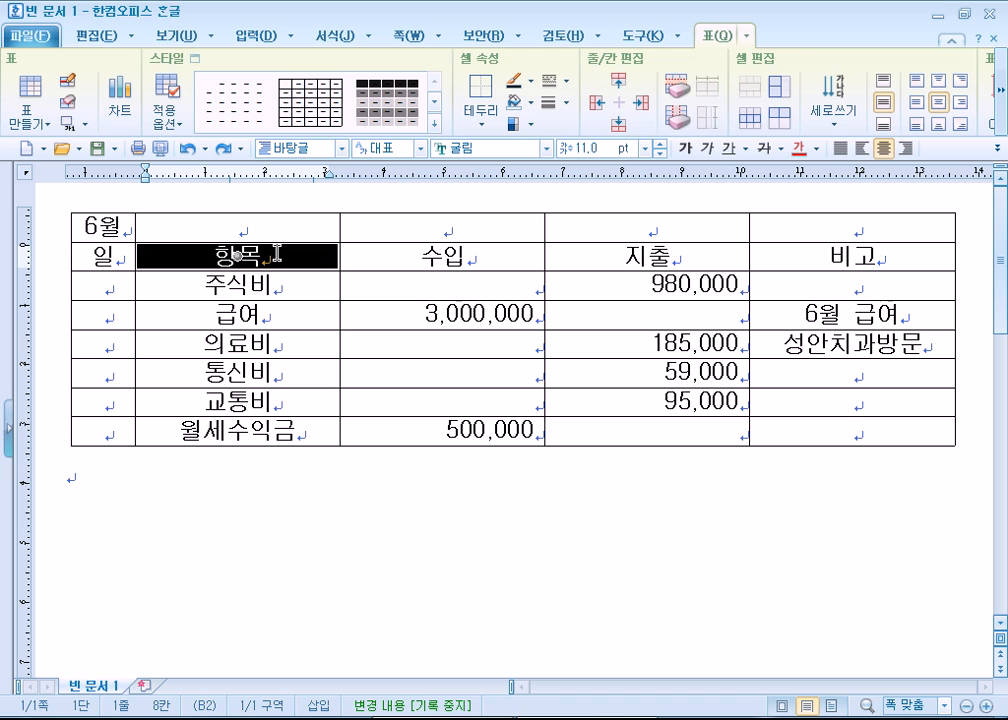
{"action": "left_click_drag", "start_coordinate": [237, 256], "coordinate": [237, 430]}
{"action": "left_click", "coordinate": [270, 254]}
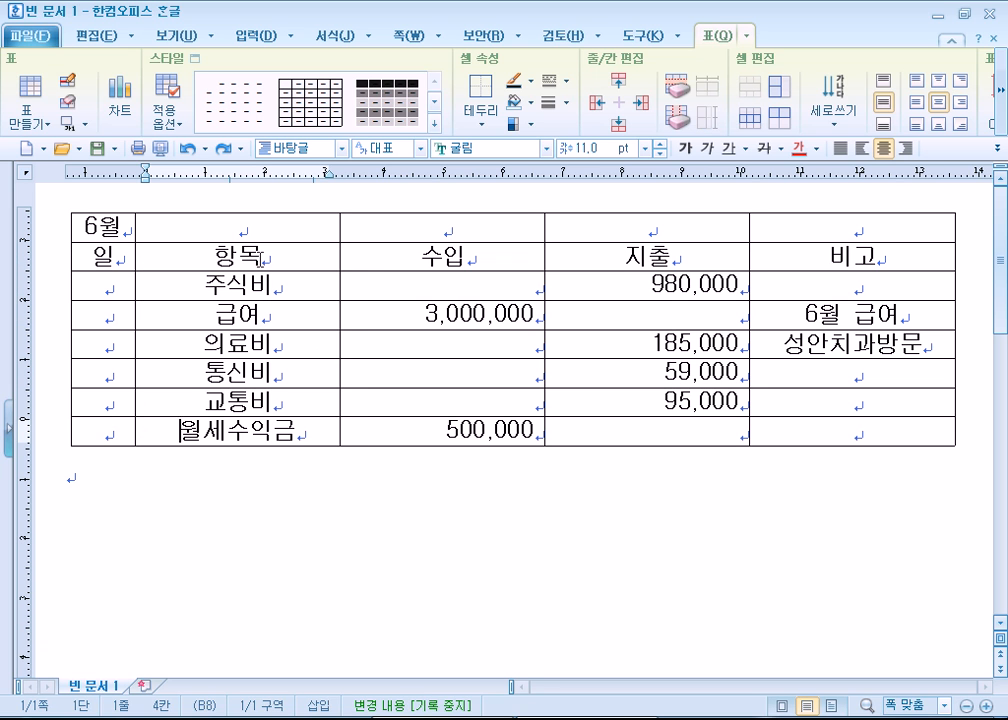
{"action": "left_click_drag", "start_coordinate": [250, 257], "coordinate": [262, 434]}
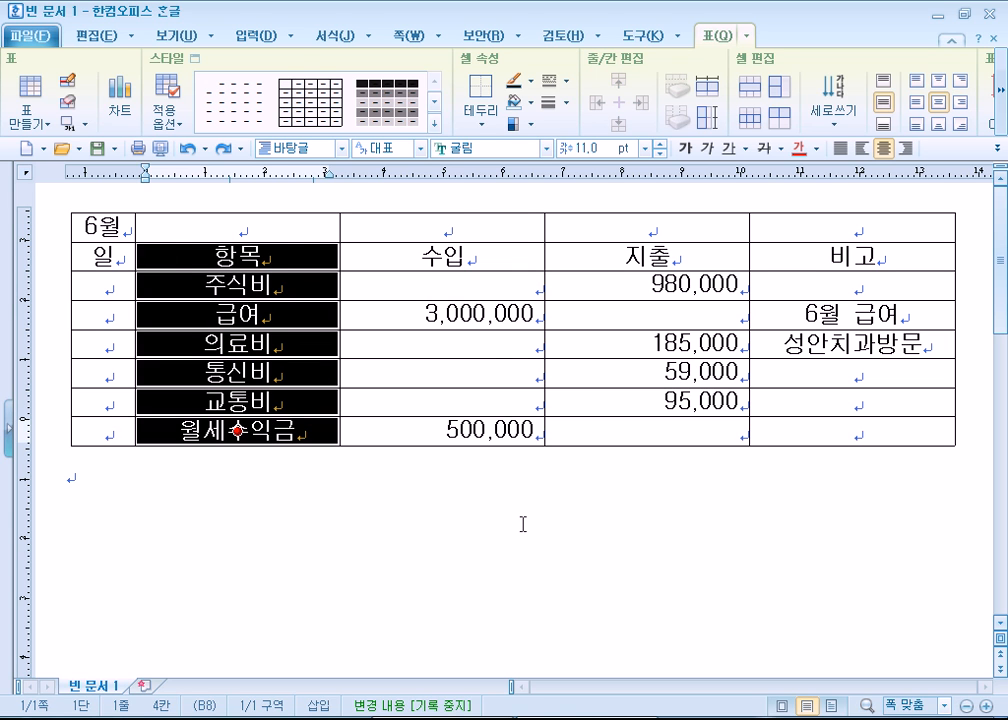
Select the empty cell above 수입 as a cell block and expand the selection to the whole table
{"action": "left_click", "coordinate": [442, 228]}
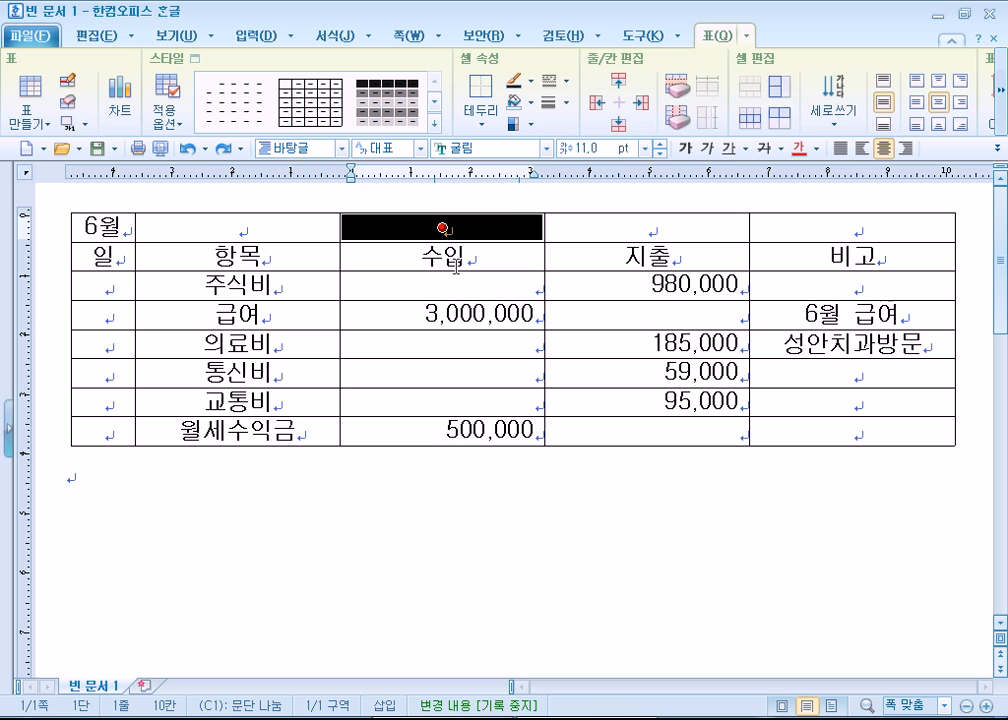
{"action": "key", "text": "F5"}
{"action": "left_click", "coordinate": [452, 226]}
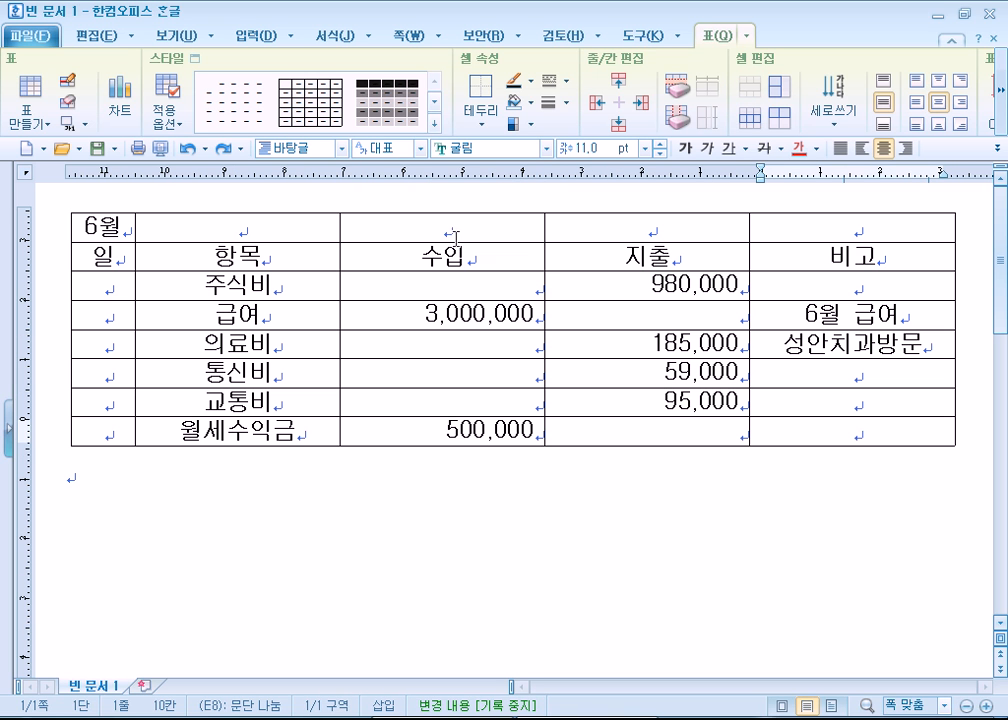
{"action": "key", "text": "F5"}
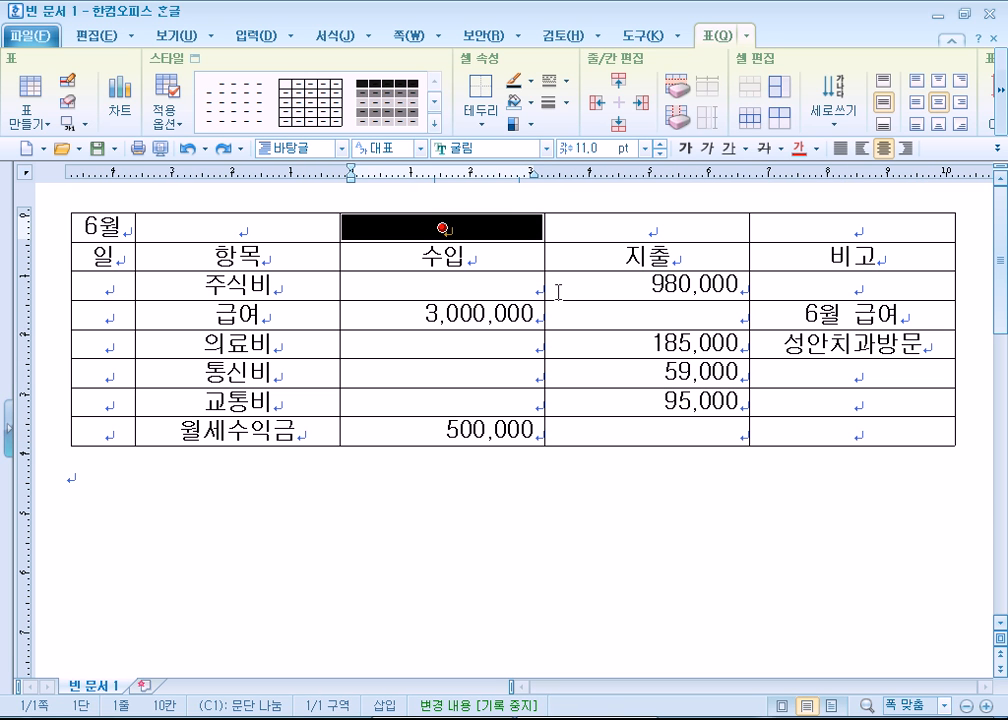
{"action": "key", "text": "F5"}
{"action": "key", "text": "F5"}
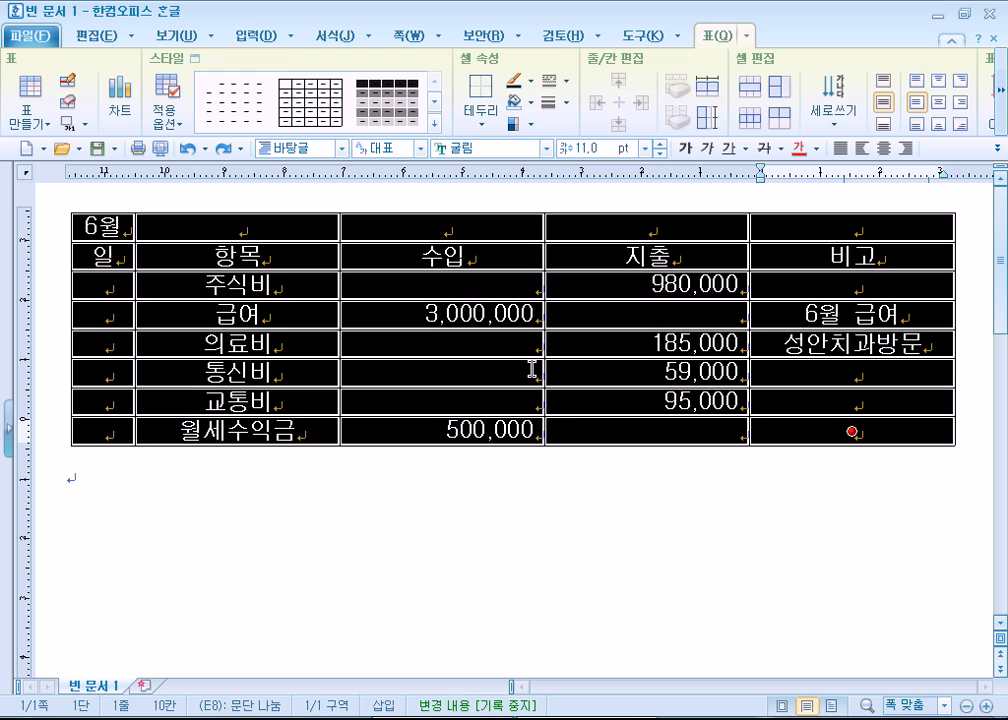
Select the heading row starting with 일 together with the non-adjacent 월세수익금 row
{"action": "left_click", "coordinate": [479, 544]}
{"action": "left_click_drag", "start_coordinate": [95, 256], "coordinate": [762, 256]}
{"action": "left_click_drag", "start_coordinate": [140, 425], "coordinate": [826, 430]}
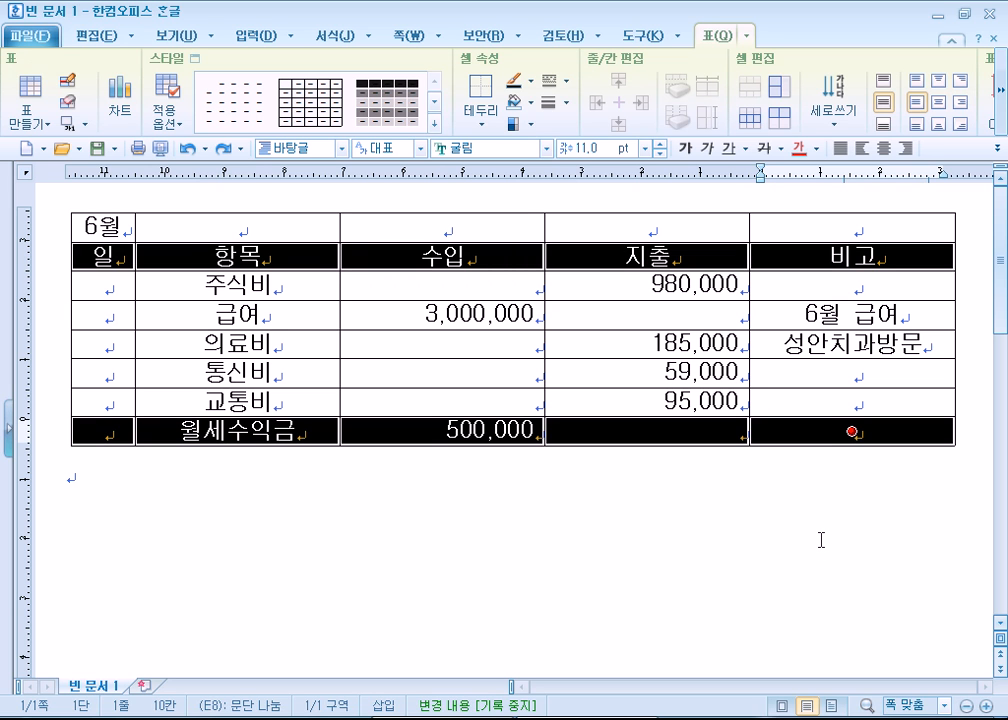
{"action": "left_click_drag", "start_coordinate": [98, 256], "coordinate": [760, 255]}
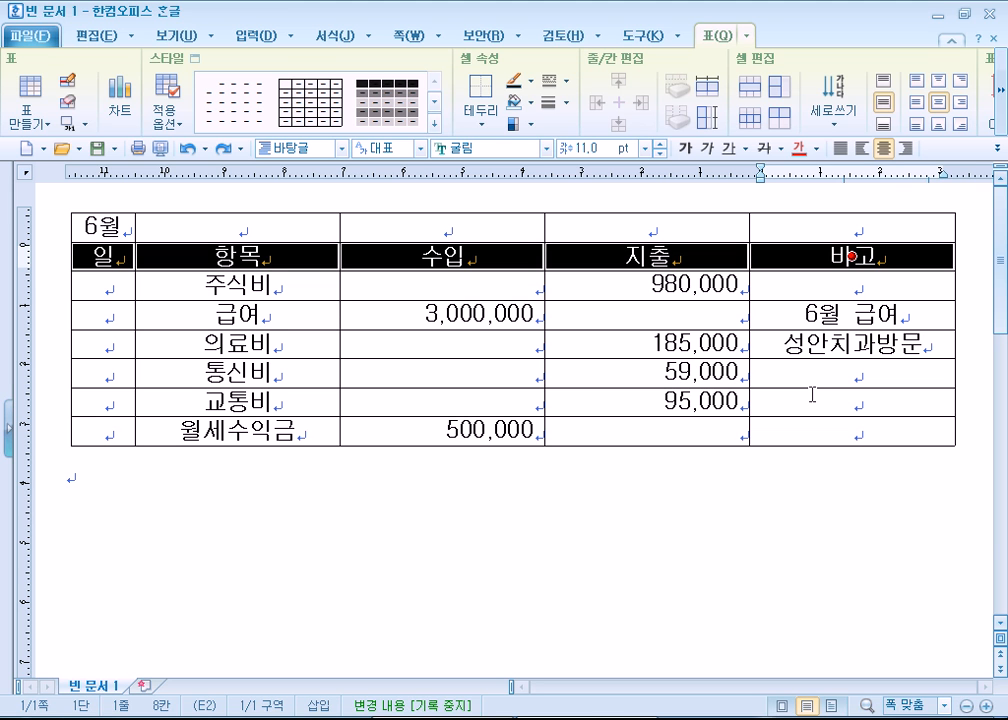
{"action": "left_click_drag", "start_coordinate": [103, 432], "coordinate": [850, 432]}
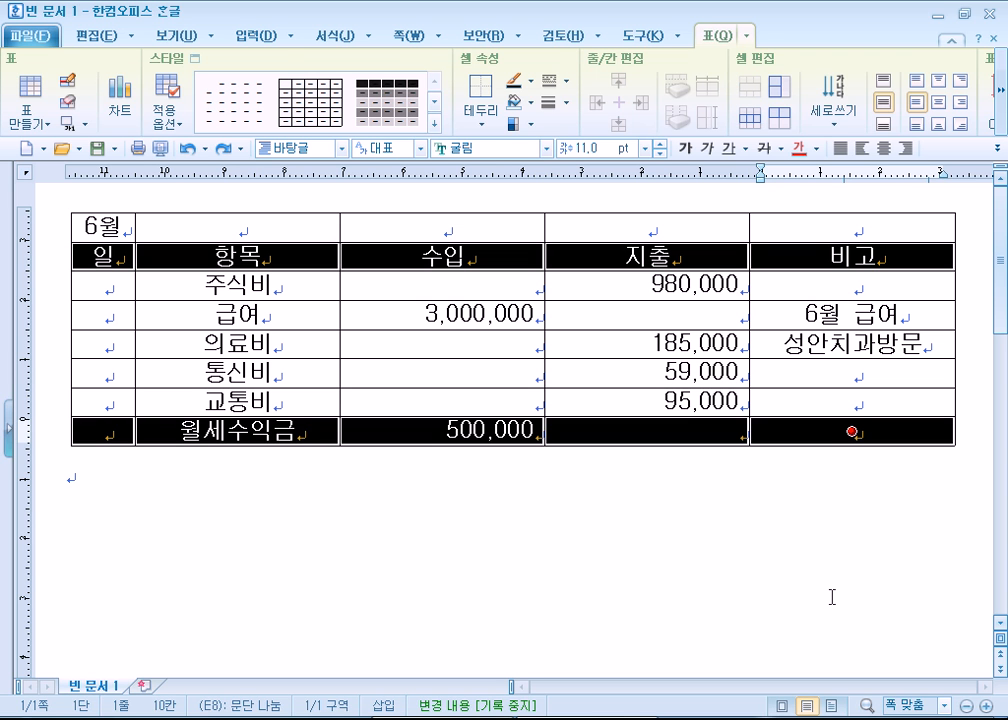
Select the 수입 and 지출 columns as one block, and the separate 항목 and 비고 columns together, from heading to last row
{"action": "left_click", "coordinate": [615, 637]}
{"action": "left_click_drag", "start_coordinate": [237, 256], "coordinate": [236, 430]}
{"action": "left_click_drag", "start_coordinate": [474, 258], "coordinate": [652, 436]}
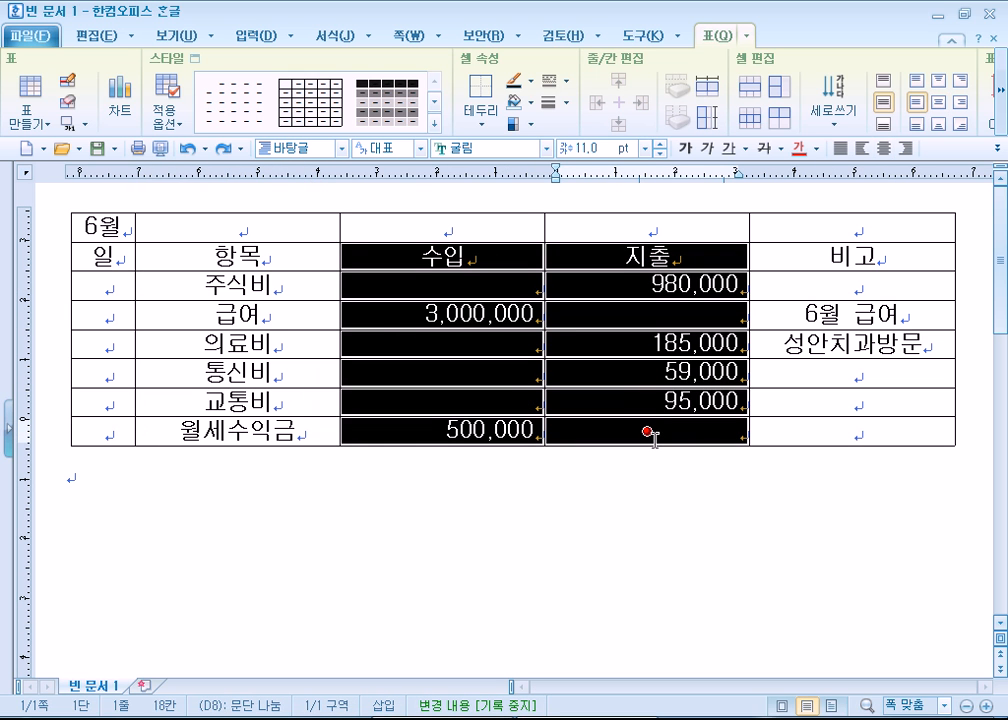
{"action": "left_click_drag", "start_coordinate": [240, 257], "coordinate": [237, 431]}
{"action": "left_click_drag", "start_coordinate": [815, 254], "coordinate": [810, 441]}
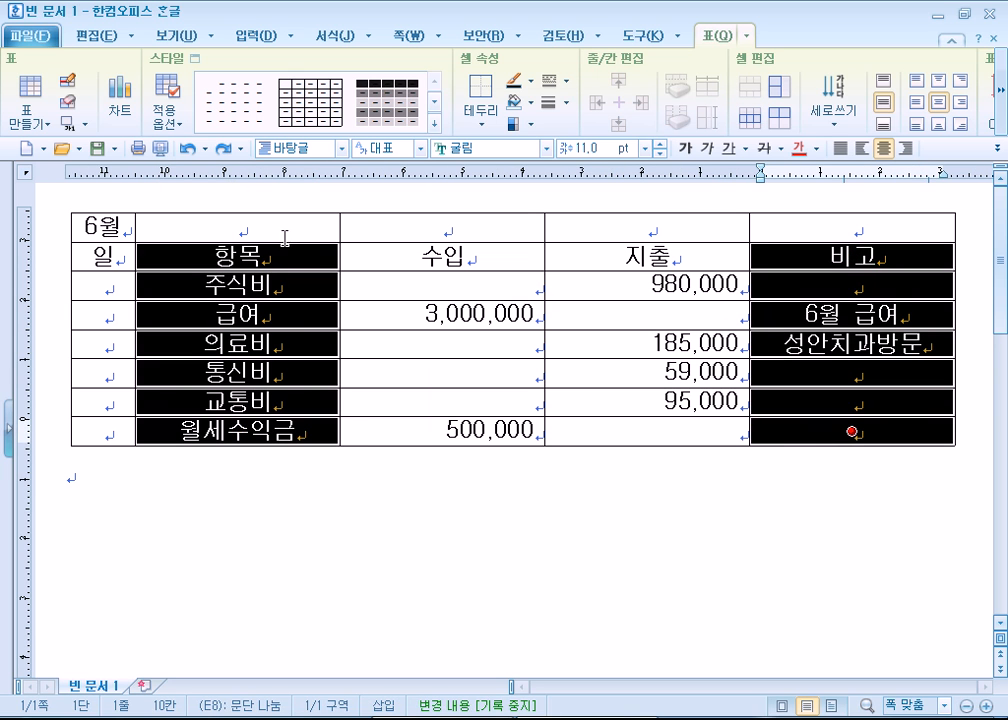
Select the 항목 and 비고 columns together, raise their font size to 12 pt, and return it to 11 pt
{"action": "left_click", "coordinate": [253, 256]}
{"action": "left_click_drag", "start_coordinate": [268, 256], "coordinate": [237, 431]}
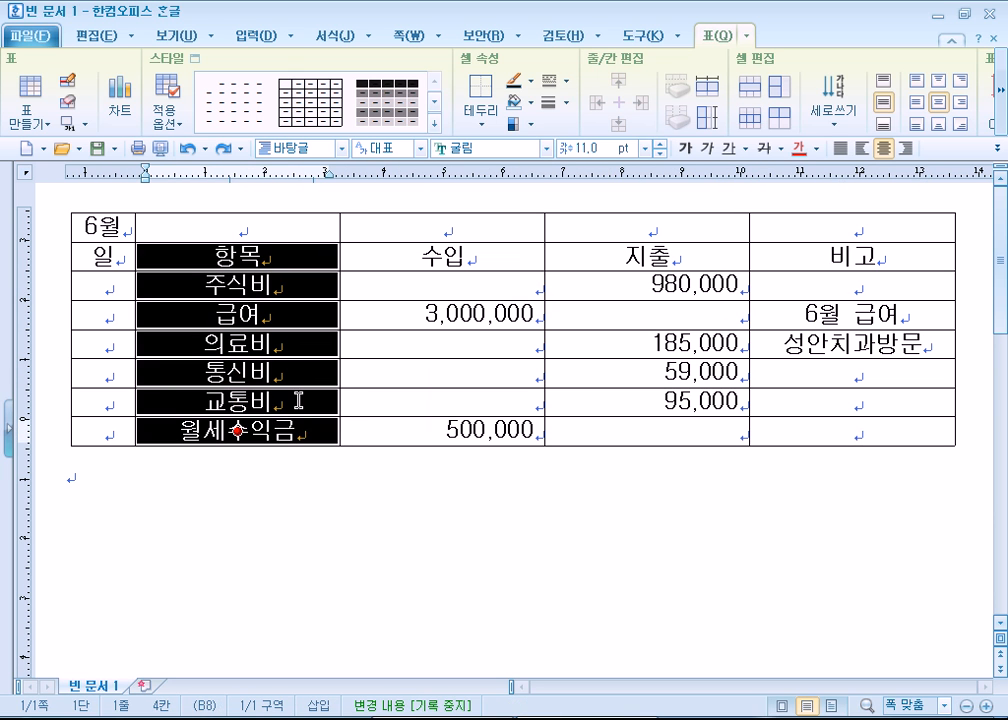
{"action": "left_click_drag", "start_coordinate": [801, 266], "coordinate": [800, 437]}
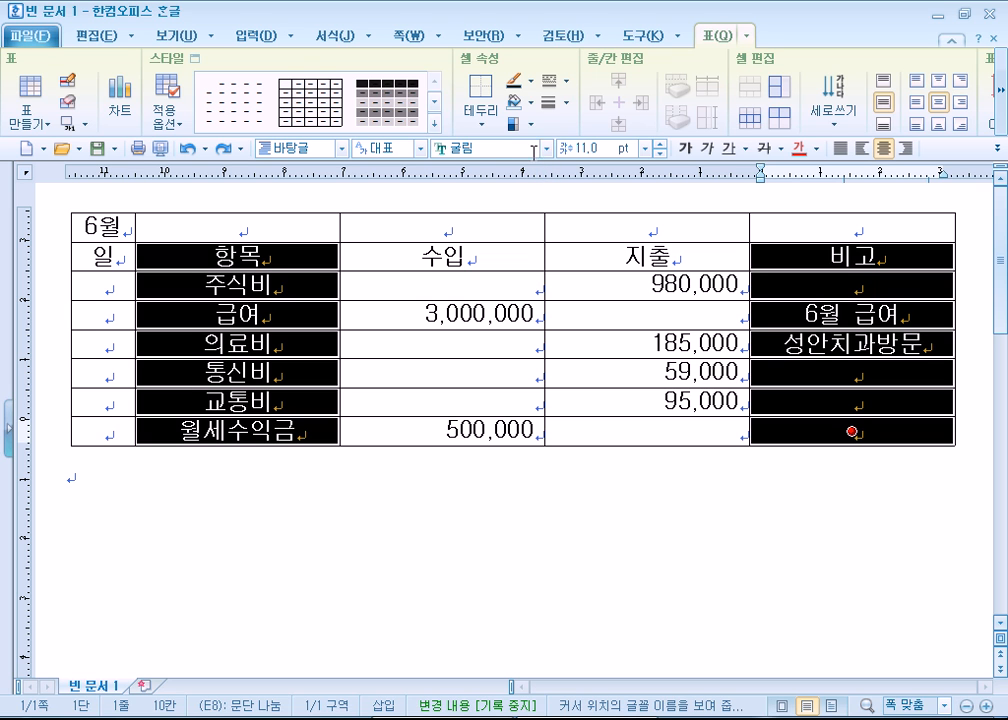
{"action": "left_click", "coordinate": [660, 154]}
{"action": "left_click", "coordinate": [661, 145]}
{"action": "left_click", "coordinate": [661, 145]}
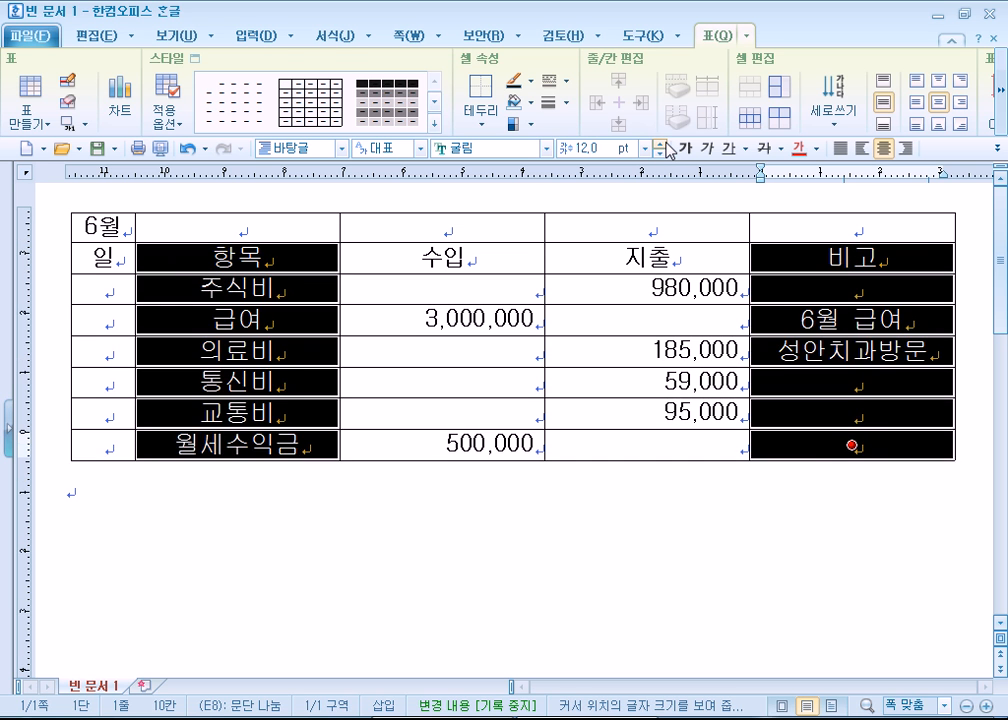
{"action": "left_click", "coordinate": [660, 154]}
{"action": "left_click", "coordinate": [660, 154]}
{"action": "left_click", "coordinate": [660, 154]}
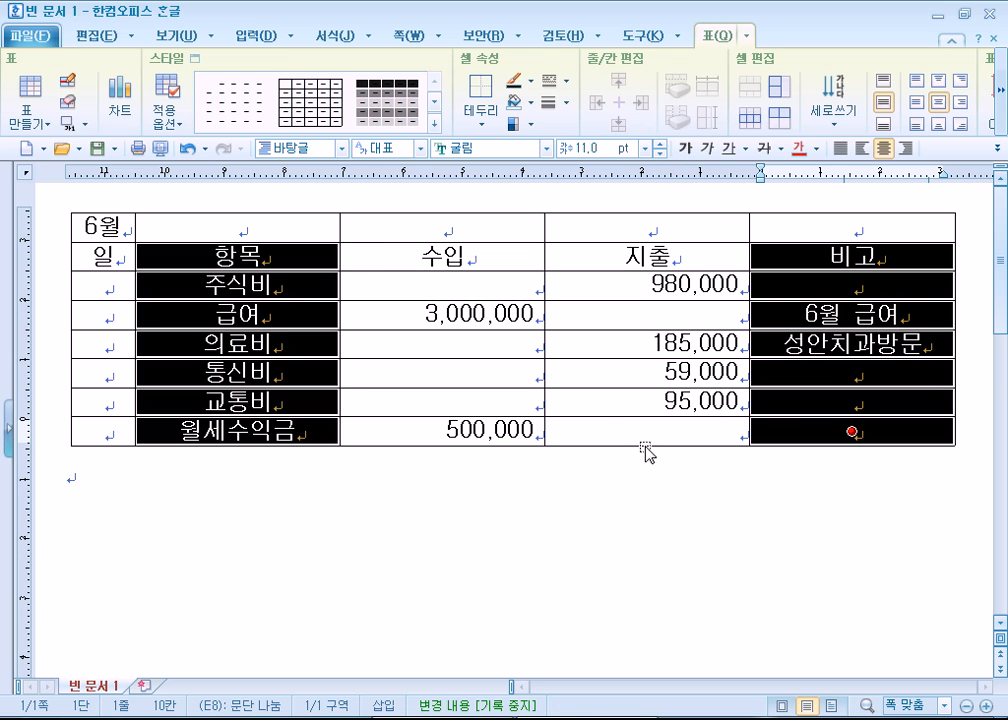
{"action": "left_click", "coordinate": [569, 499]}
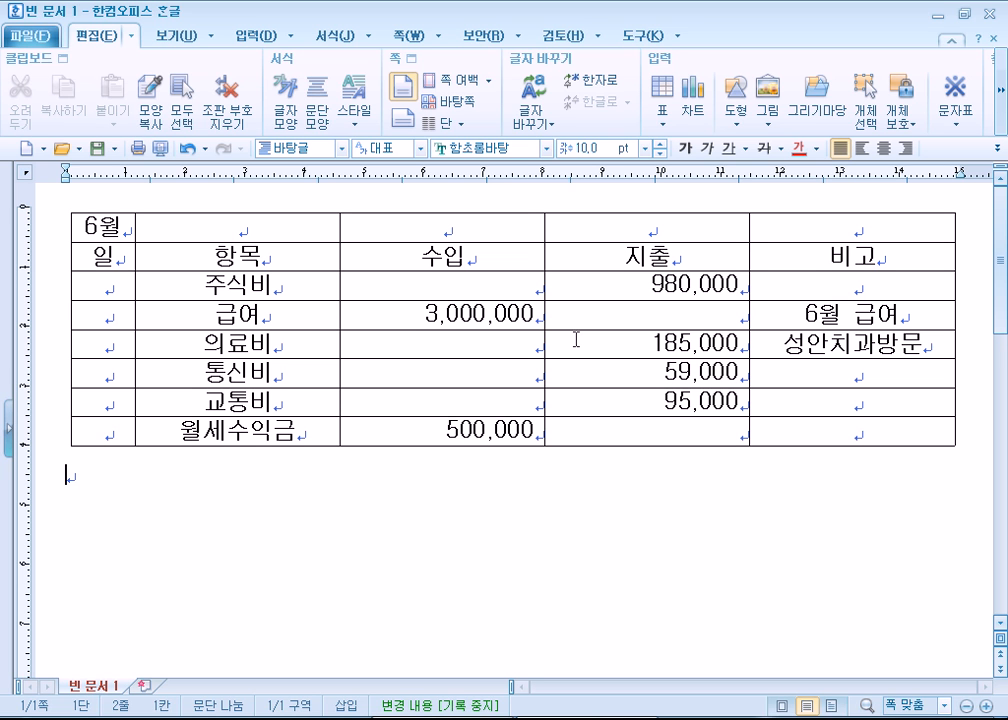
Select all table cells from the 6월 cell to the last cell of the 비고 column, and clear the selection
{"action": "left_click_drag", "start_coordinate": [100, 226], "coordinate": [837, 421]}
{"action": "left_click", "coordinate": [760, 533]}
{"action": "left_click_drag", "start_coordinate": [121, 226], "coordinate": [819, 468]}
{"action": "left_click", "coordinate": [819, 468]}
{"action": "left_click_drag", "start_coordinate": [100, 225], "coordinate": [794, 454]}
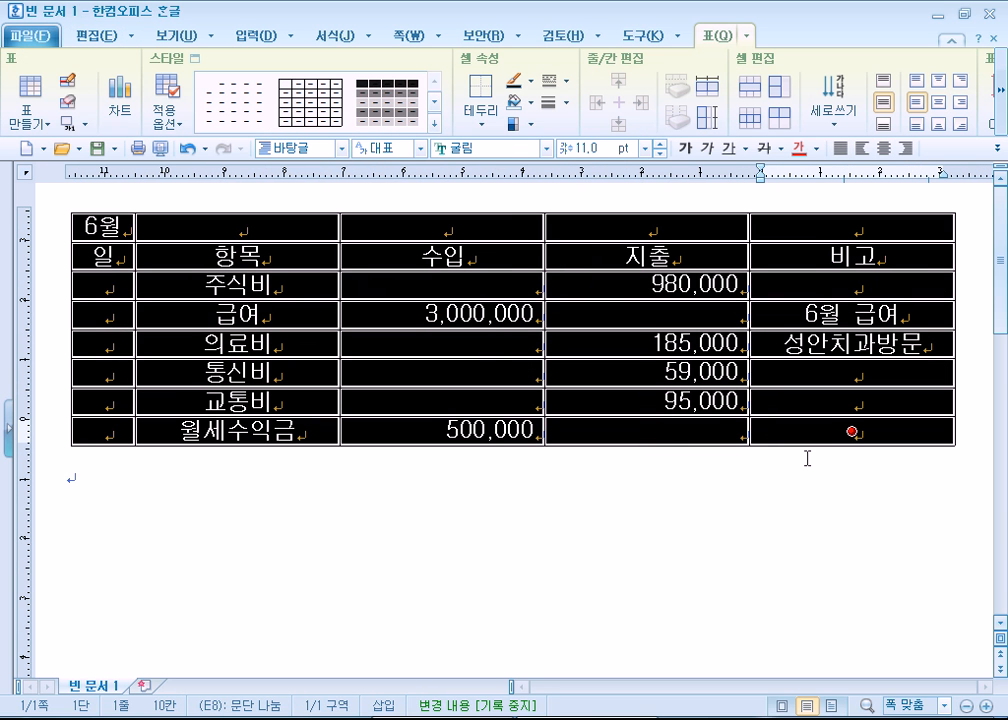
{"action": "left_click", "coordinate": [367, 495]}
{"action": "left_click_drag", "start_coordinate": [113, 226], "coordinate": [819, 503]}
{"action": "left_click", "coordinate": [840, 512]}
{"action": "left_click_drag", "start_coordinate": [100, 226], "coordinate": [760, 506]}
{"action": "left_click", "coordinate": [760, 506]}
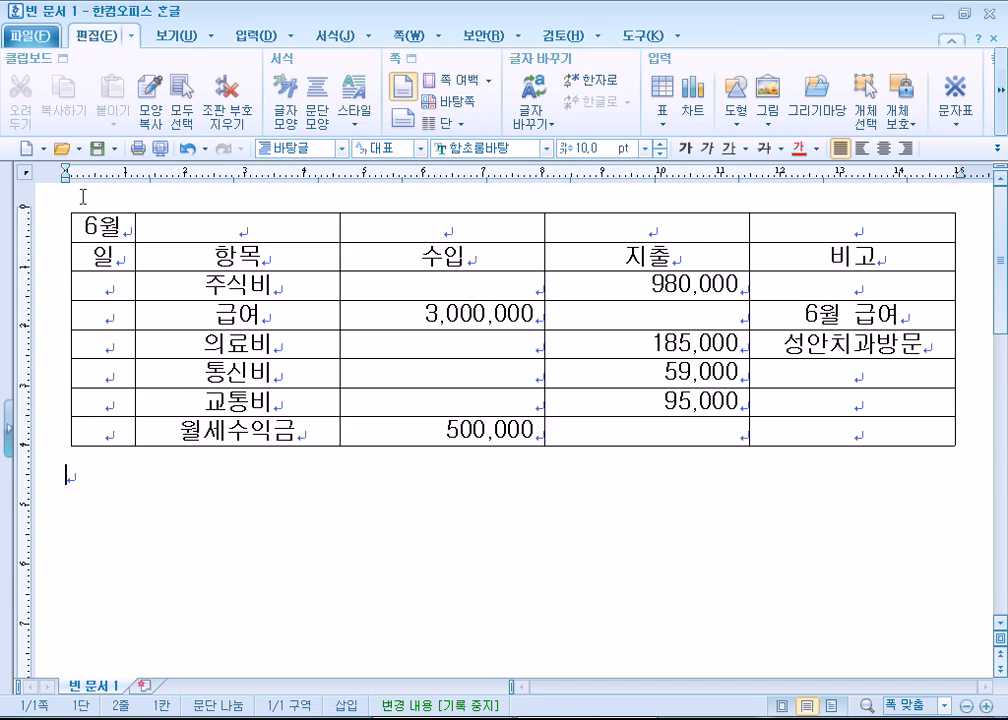
Fill every cell of the table with the custom green background colour 59FF00
{"action": "left_click_drag", "start_coordinate": [100, 226], "coordinate": [851, 436]}
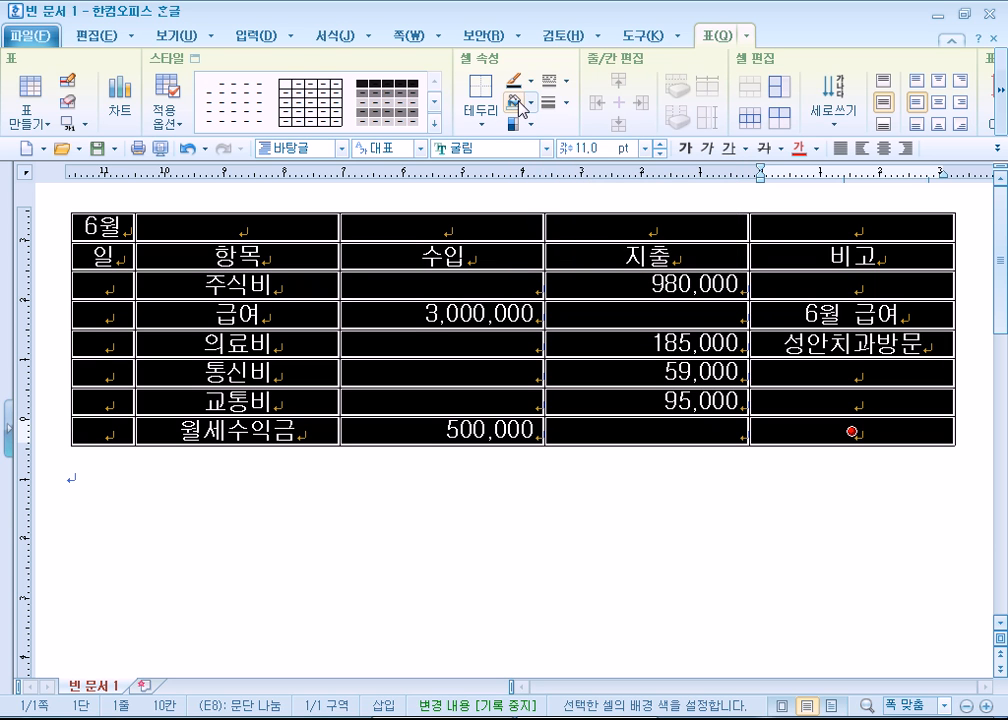
{"action": "left_click", "coordinate": [533, 103]}
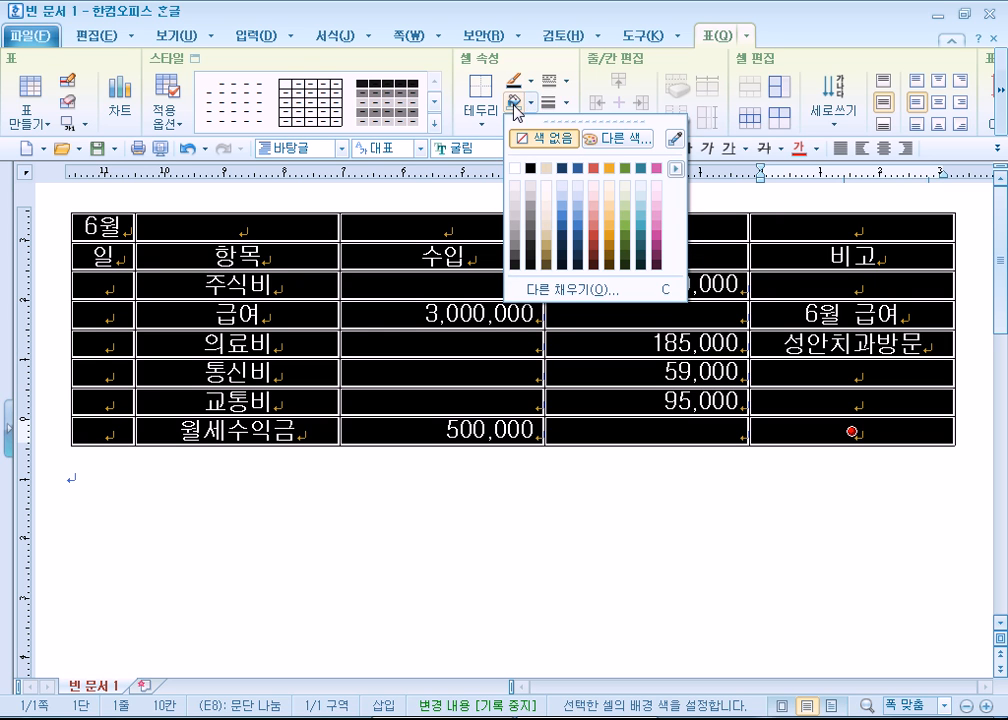
{"action": "left_click", "coordinate": [531, 101]}
{"action": "left_click", "coordinate": [534, 101]}
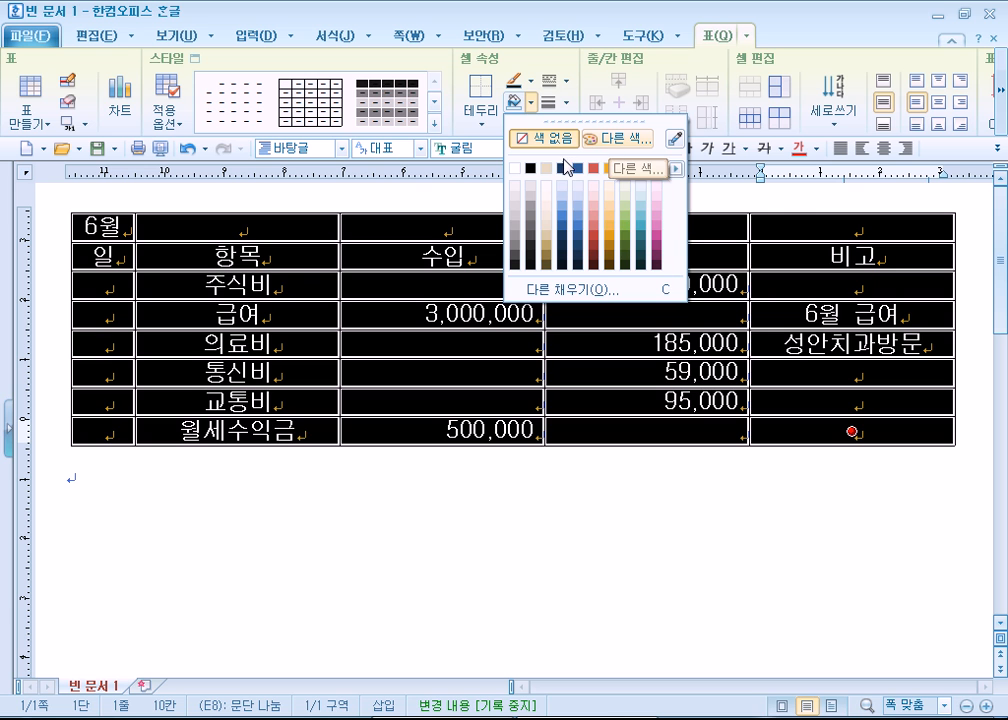
{"action": "left_click", "coordinate": [630, 139]}
{"action": "left_click_drag", "start_coordinate": [525, 165], "coordinate": [699, 90]}
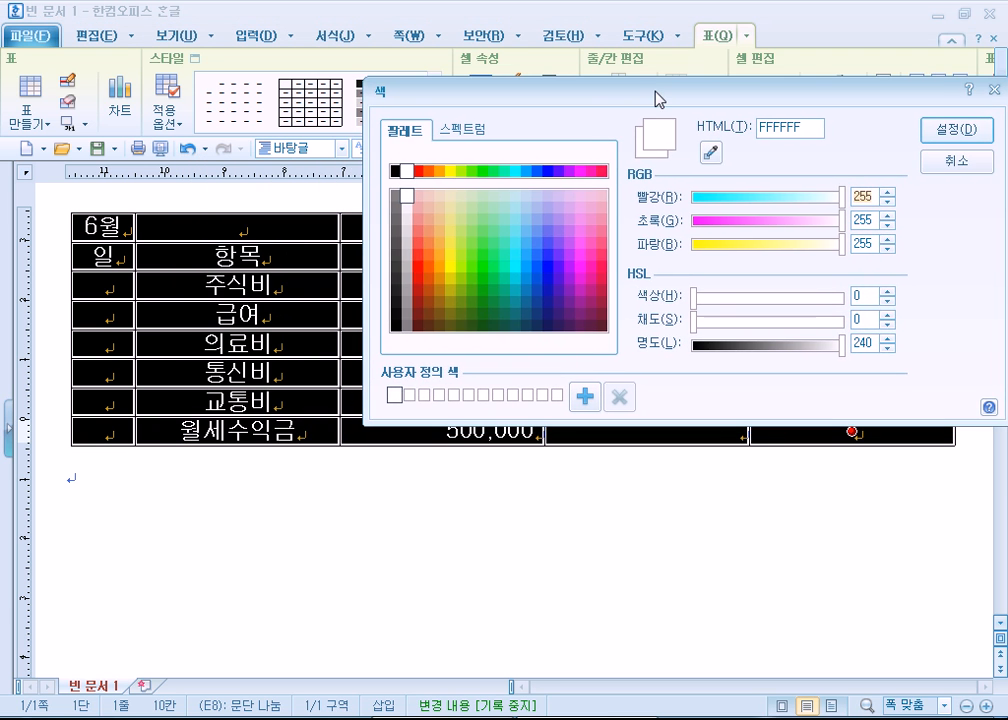
{"action": "left_click", "coordinate": [450, 173]}
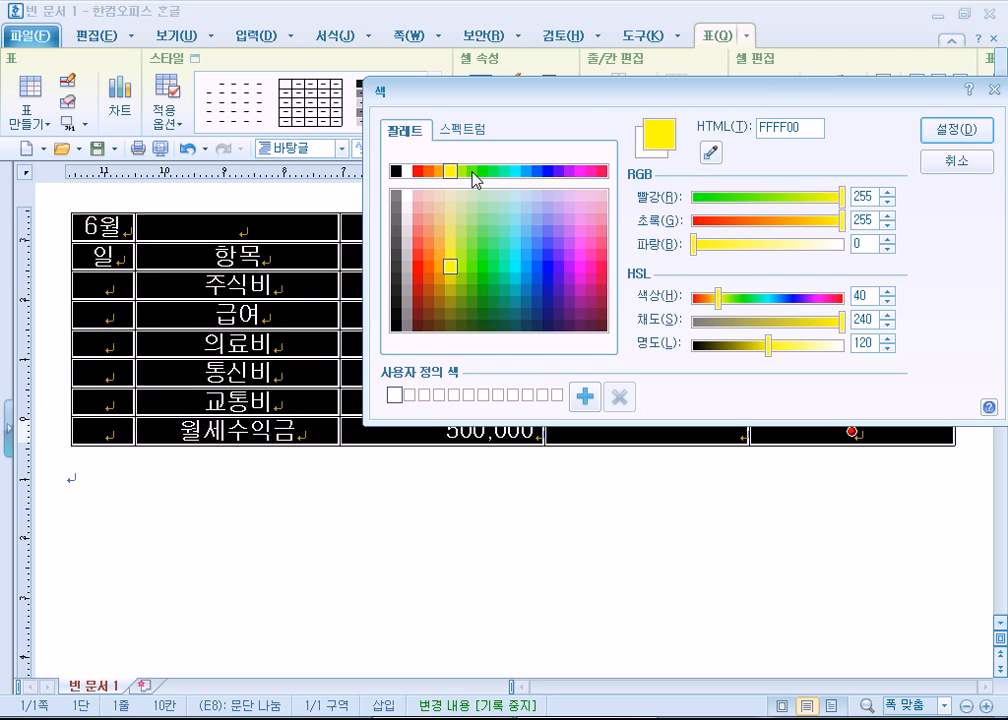
{"action": "left_click", "coordinate": [472, 172]}
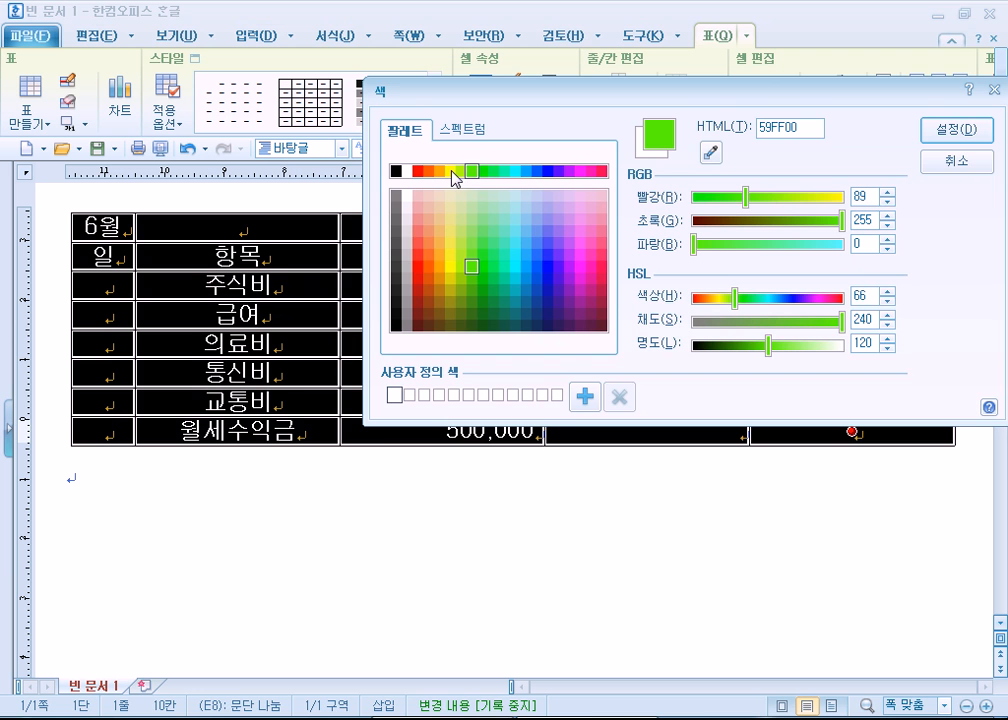
{"action": "left_click", "coordinate": [941, 146]}
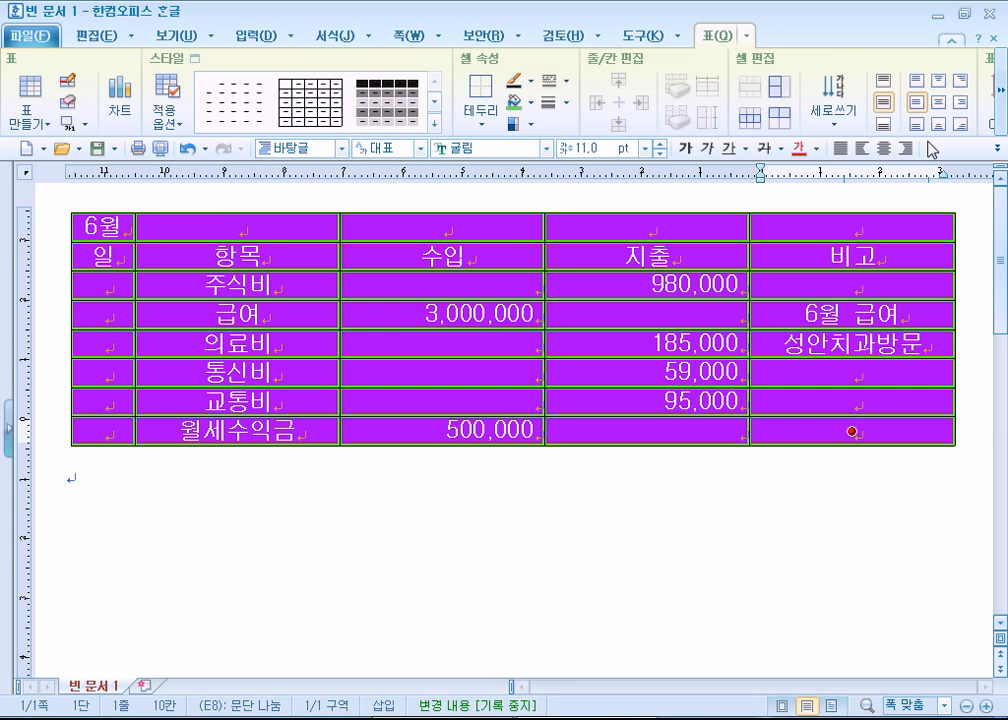
{"action": "left_click", "coordinate": [682, 544]}
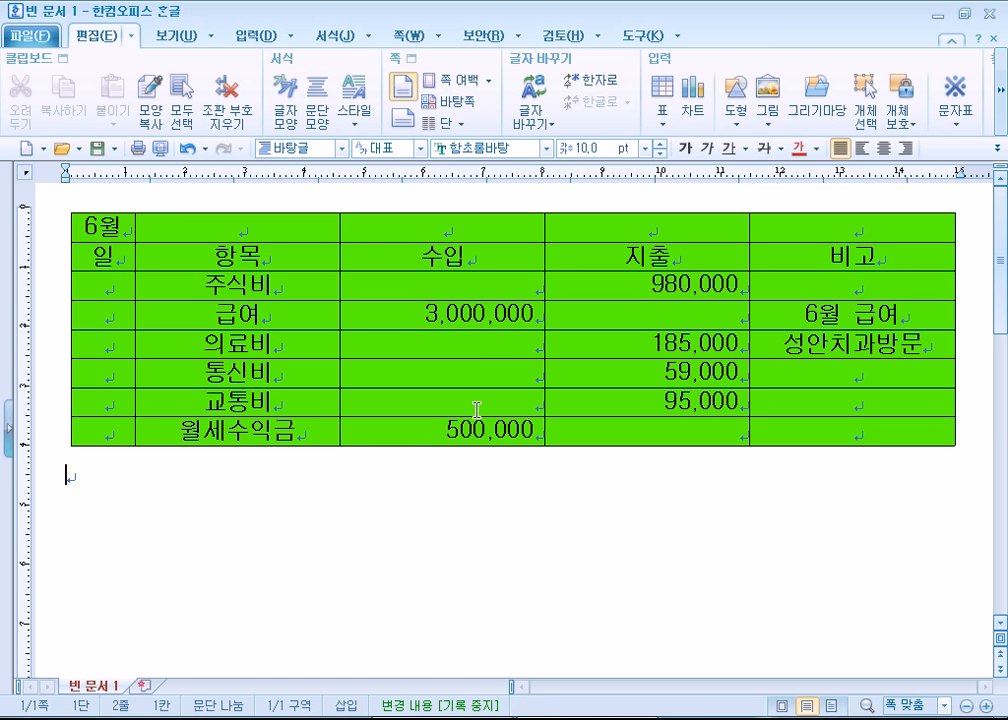
Fill every cell of the table with a light pink background colour
{"action": "left_click_drag", "start_coordinate": [83, 218], "coordinate": [778, 434]}
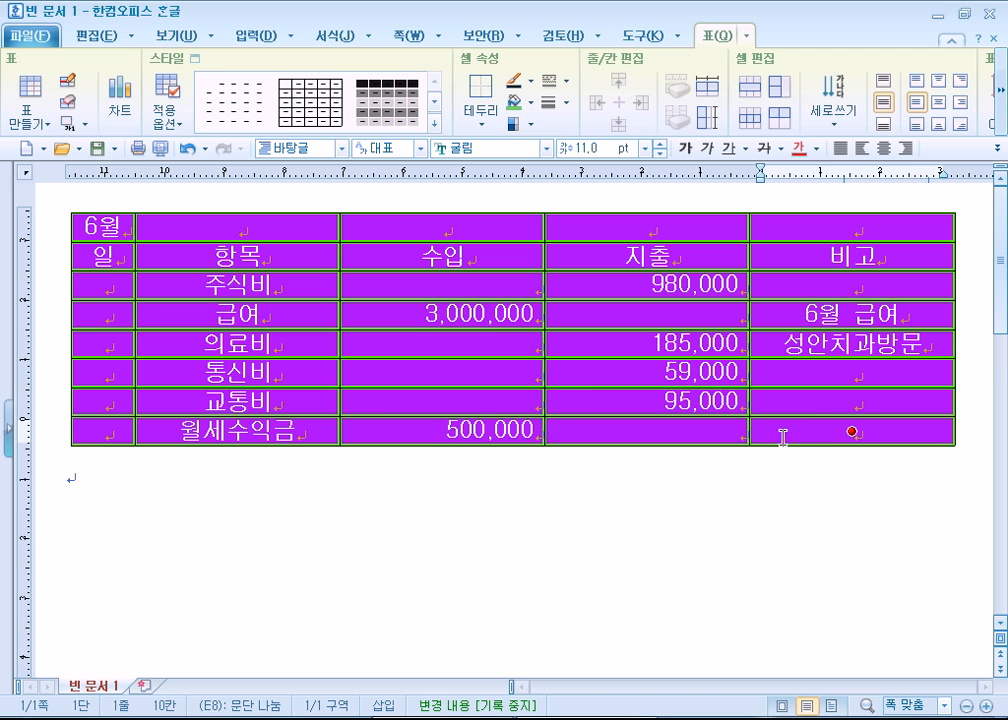
{"action": "left_click", "coordinate": [532, 104]}
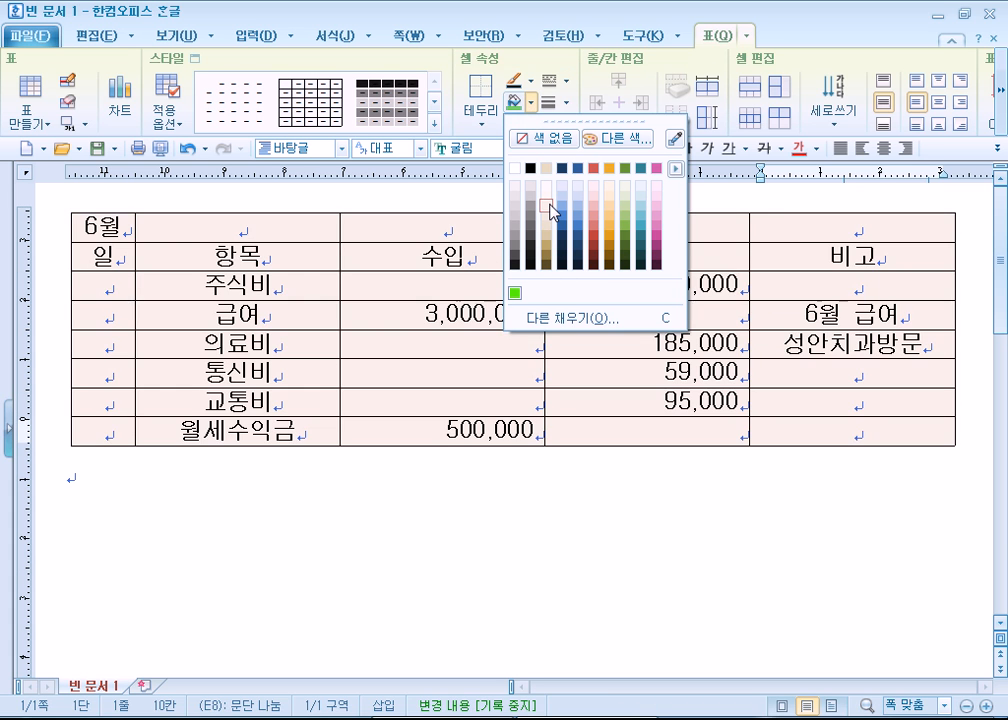
{"action": "left_click", "coordinate": [657, 220]}
{"action": "left_click", "coordinate": [513, 594]}
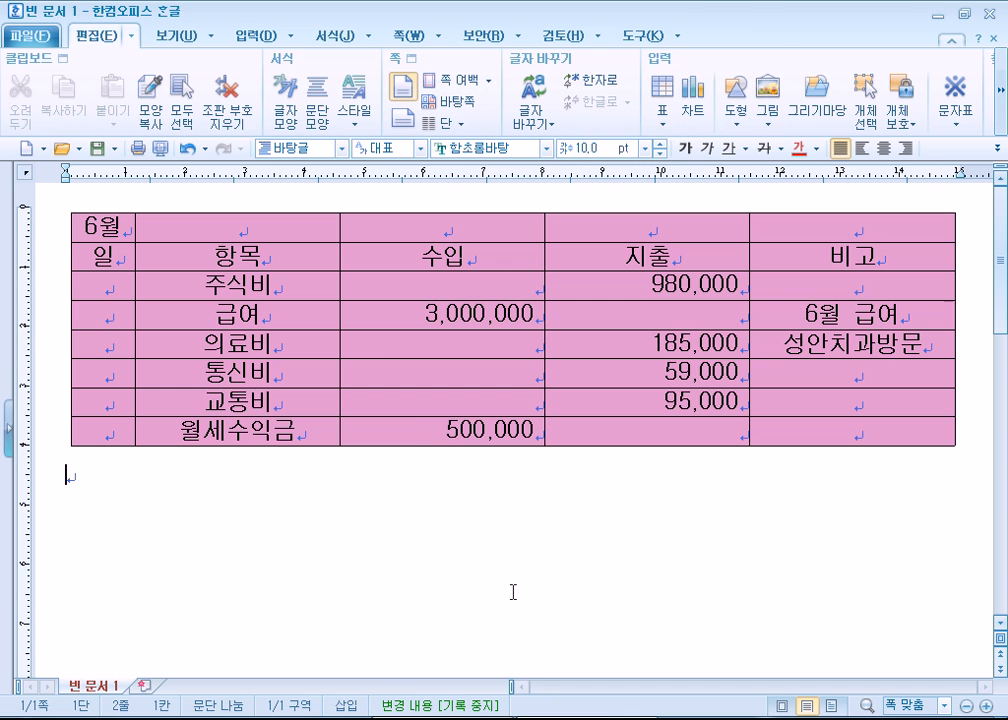
Select all table cells from the 6월 cell to the last 비고 cell twice, clearing the selection each time
{"action": "left_click_drag", "start_coordinate": [103, 226], "coordinate": [797, 437]}
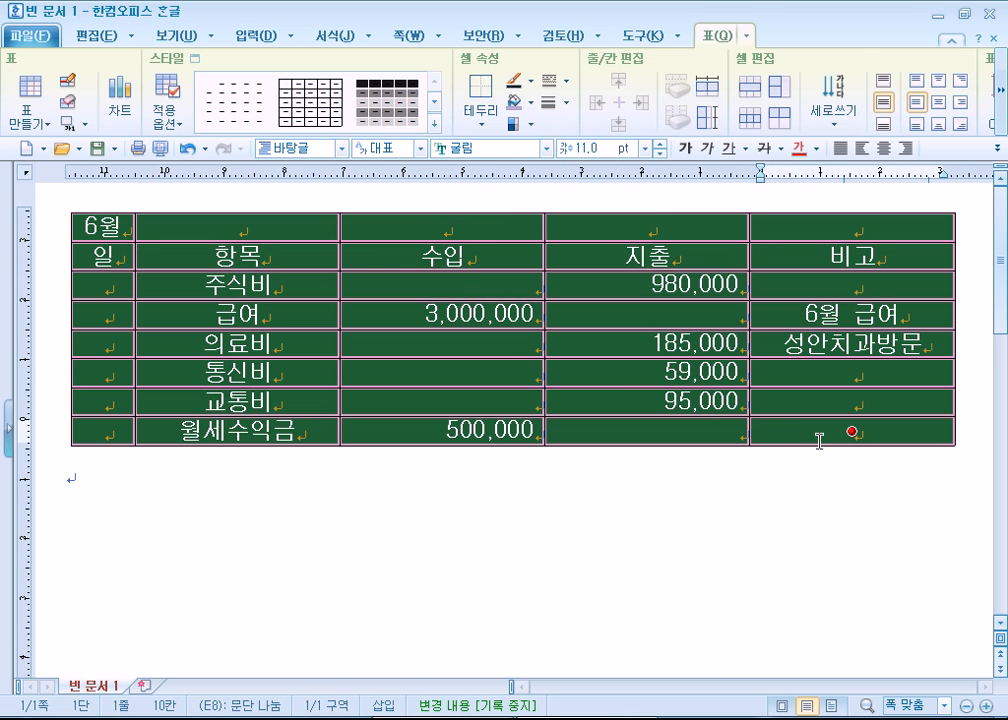
{"action": "left_click", "coordinate": [828, 542]}
{"action": "left_click_drag", "start_coordinate": [122, 226], "coordinate": [851, 432]}
{"action": "left_click", "coordinate": [806, 535]}
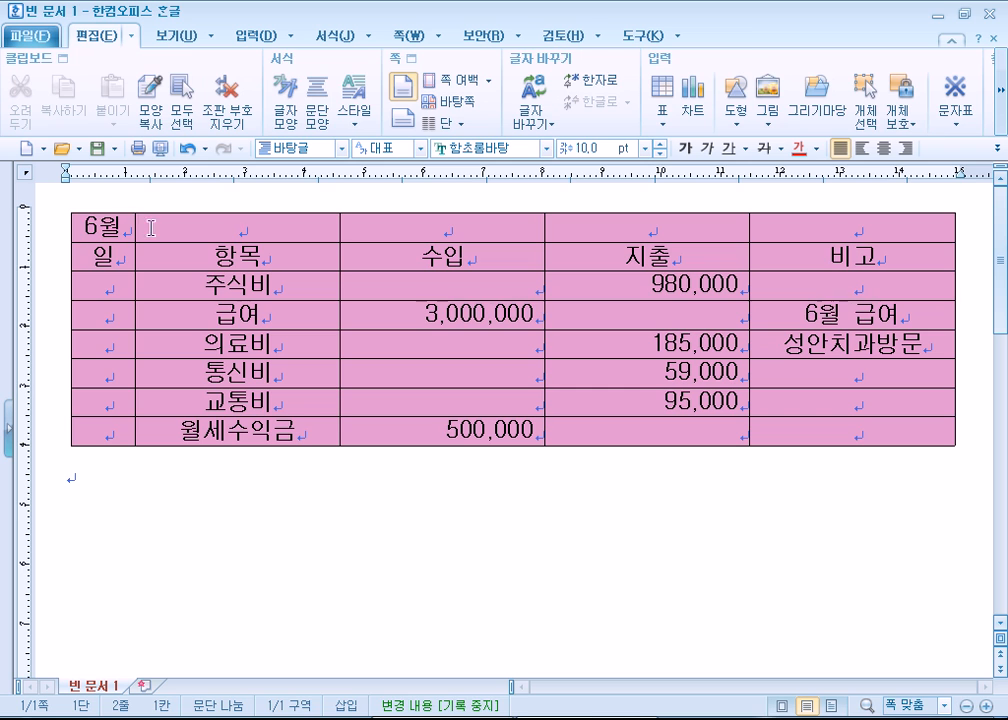
Fill all table cells with the recently used green background colour
{"action": "left_click_drag", "start_coordinate": [97, 213], "coordinate": [830, 420]}
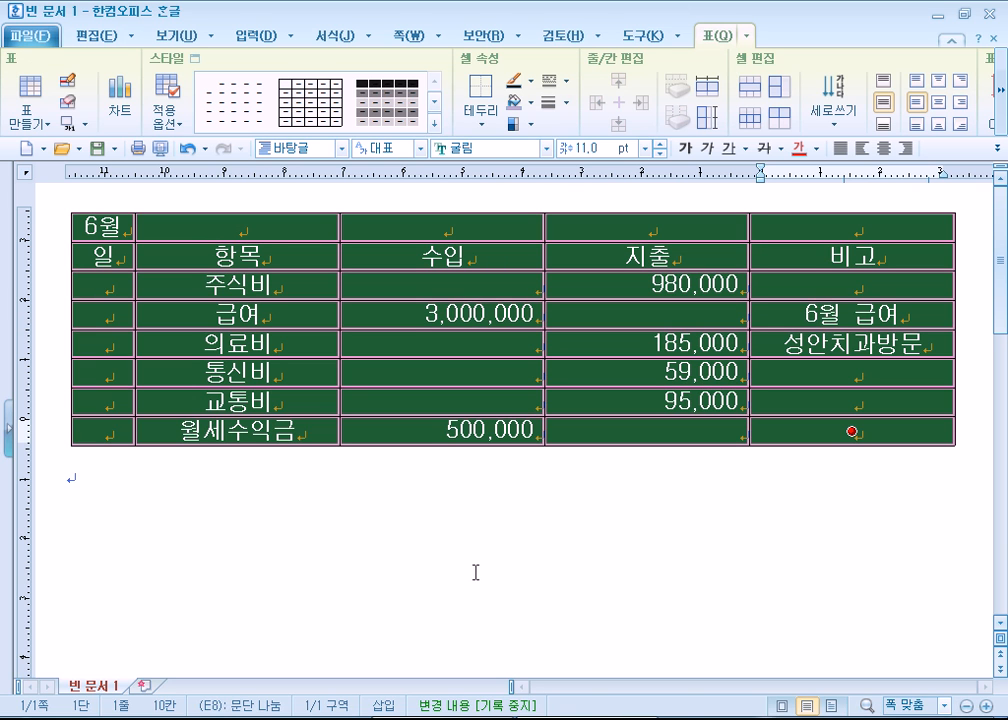
{"action": "left_click", "coordinate": [530, 103]}
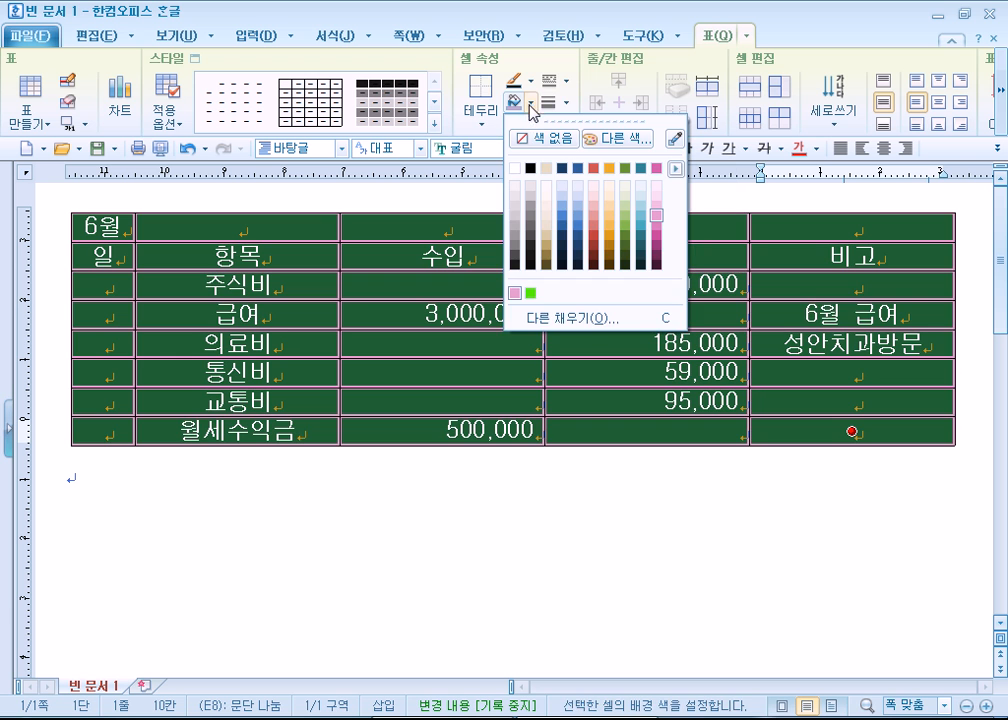
{"action": "left_click", "coordinate": [531, 293]}
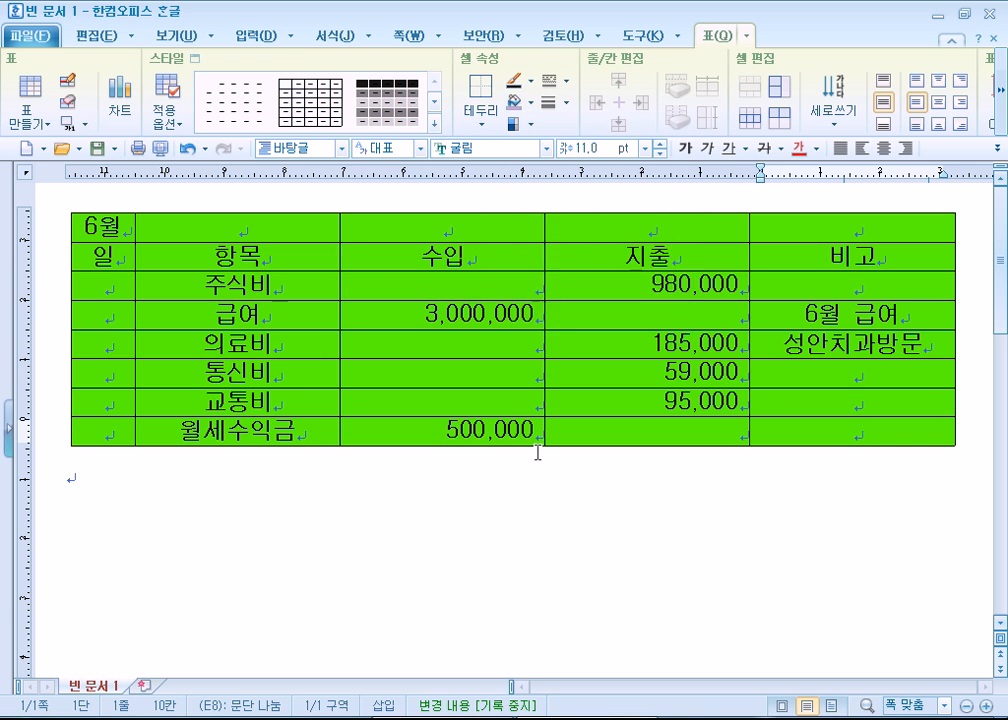
{"action": "left_click", "coordinate": [529, 564]}
Select all table cells and open the background settings of 셀 테두리/배경 with 각 셀마다 적용
{"action": "left_click_drag", "start_coordinate": [90, 225], "coordinate": [818, 445]}
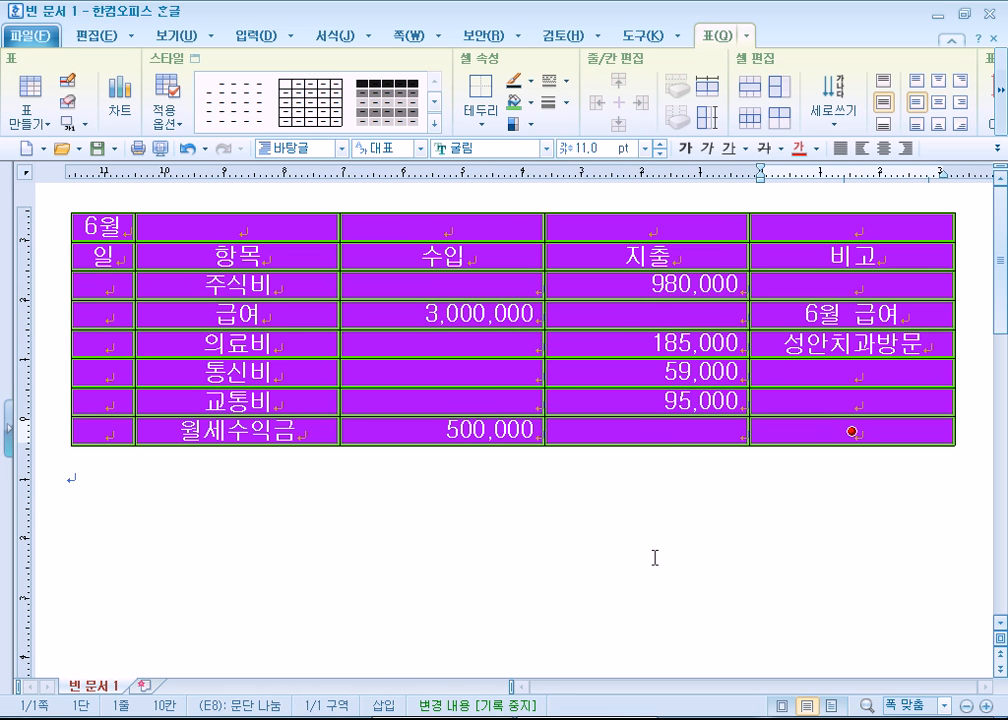
{"action": "right_click", "coordinate": [392, 229]}
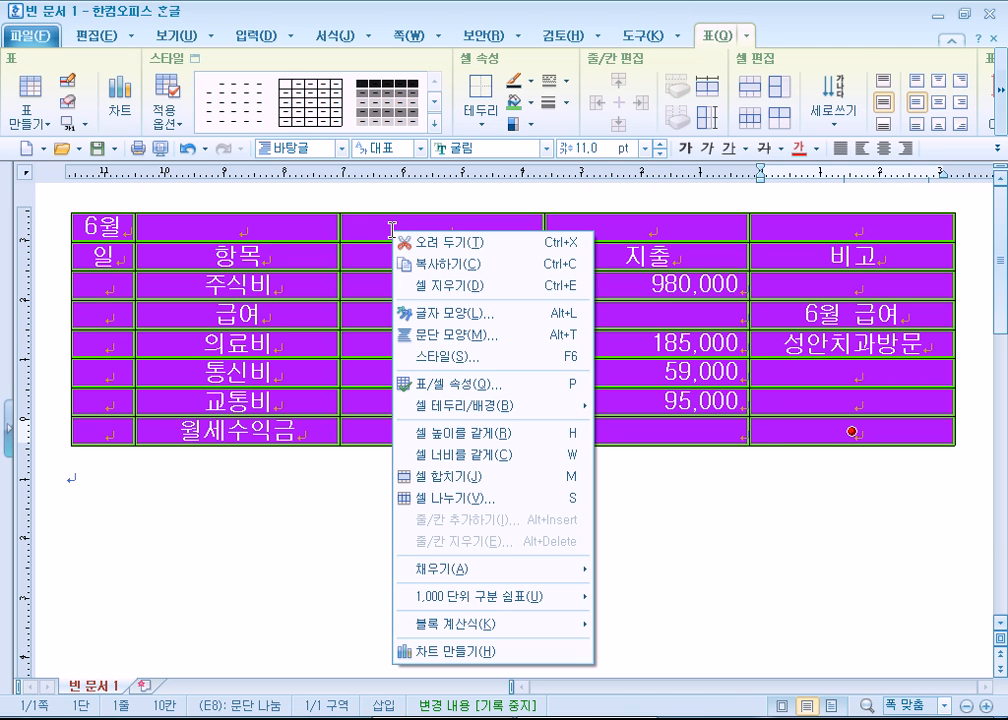
{"action": "mouse_move", "coordinate": [446, 411]}
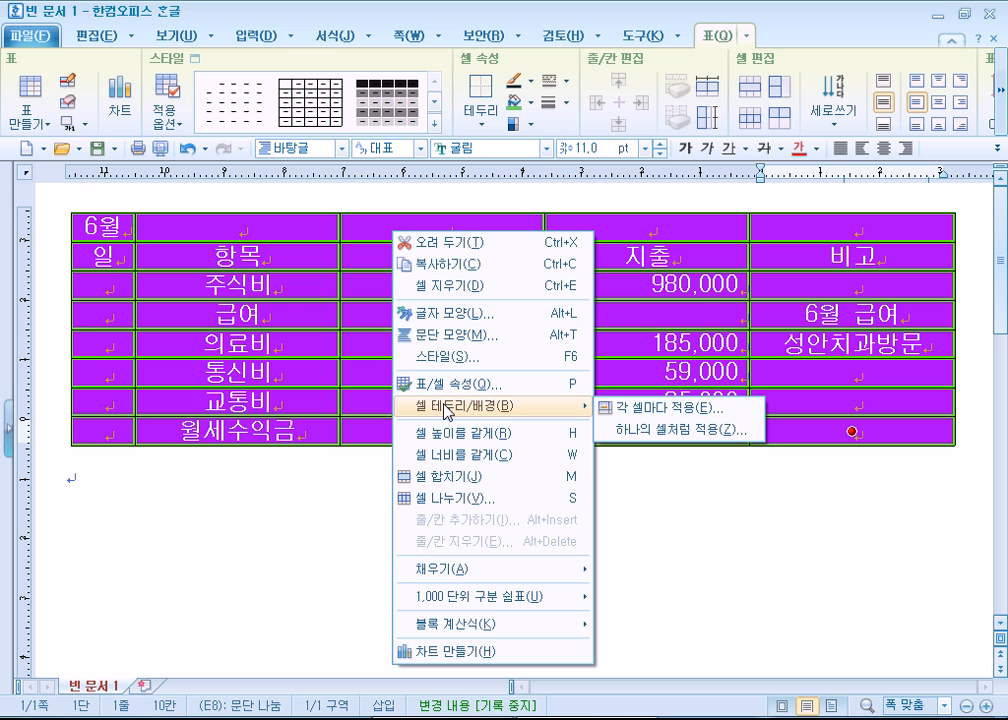
{"action": "left_click", "coordinate": [641, 408]}
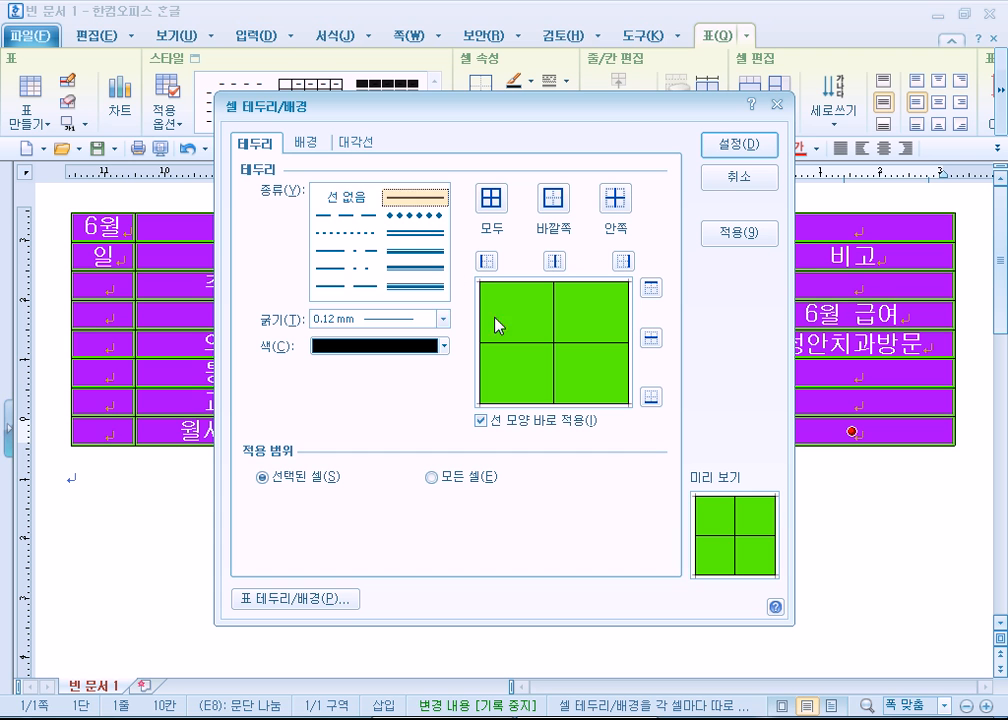
{"action": "left_click", "coordinate": [307, 143]}
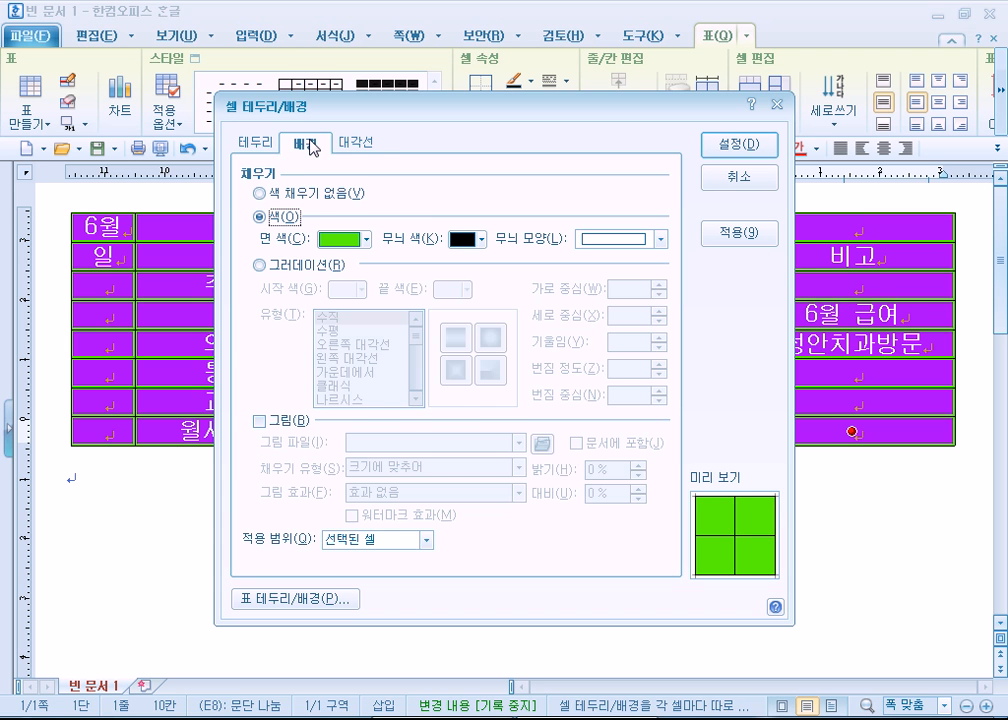
{"action": "left_click", "coordinate": [350, 143]}
{"action": "left_click", "coordinate": [308, 145]}
{"action": "left_click_drag", "start_coordinate": [338, 106], "coordinate": [491, 46]}
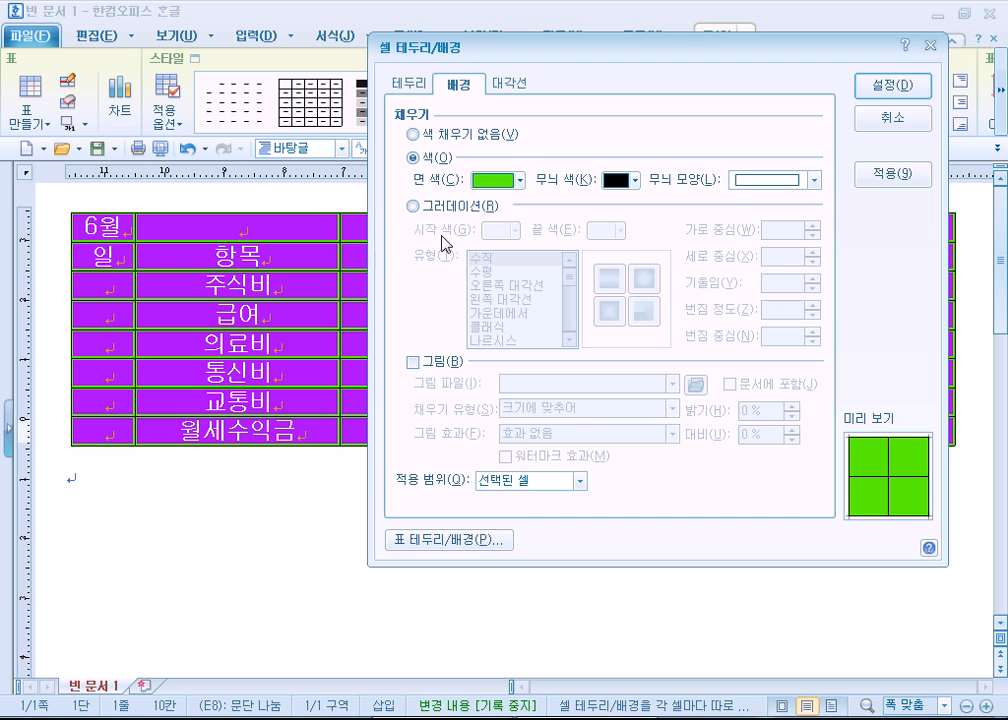
{"action": "left_click", "coordinate": [407, 83]}
{"action": "left_click", "coordinate": [455, 84]}
Set the background face colour of the selected cells to yellow FFFF00 and apply it
{"action": "left_click", "coordinate": [488, 184]}
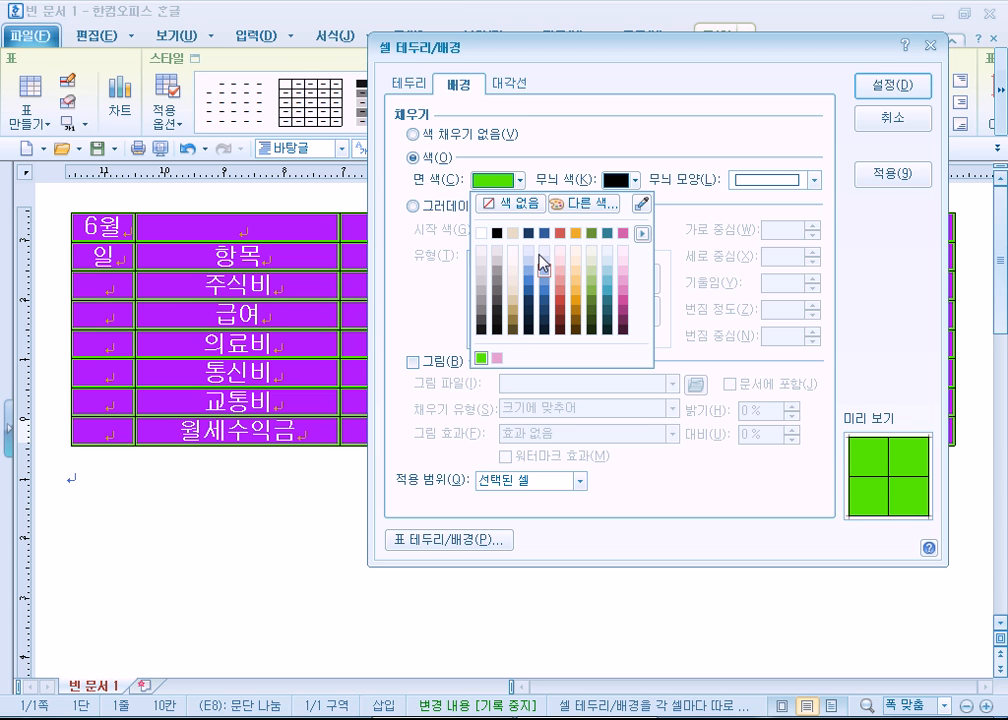
{"action": "left_click", "coordinate": [566, 205]}
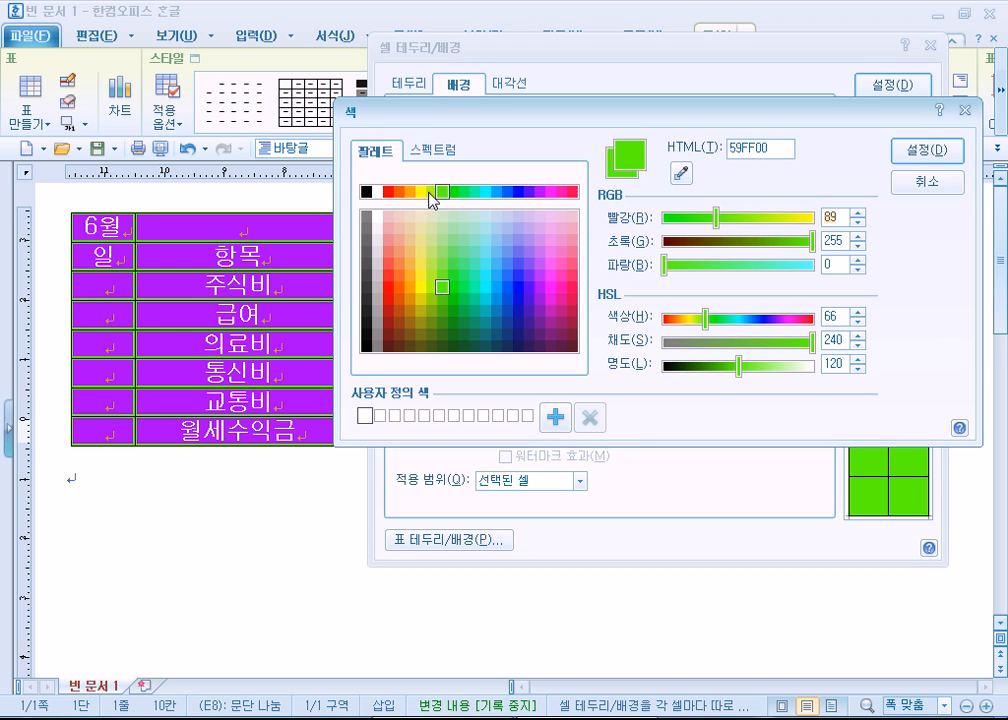
{"action": "left_click", "coordinate": [420, 192]}
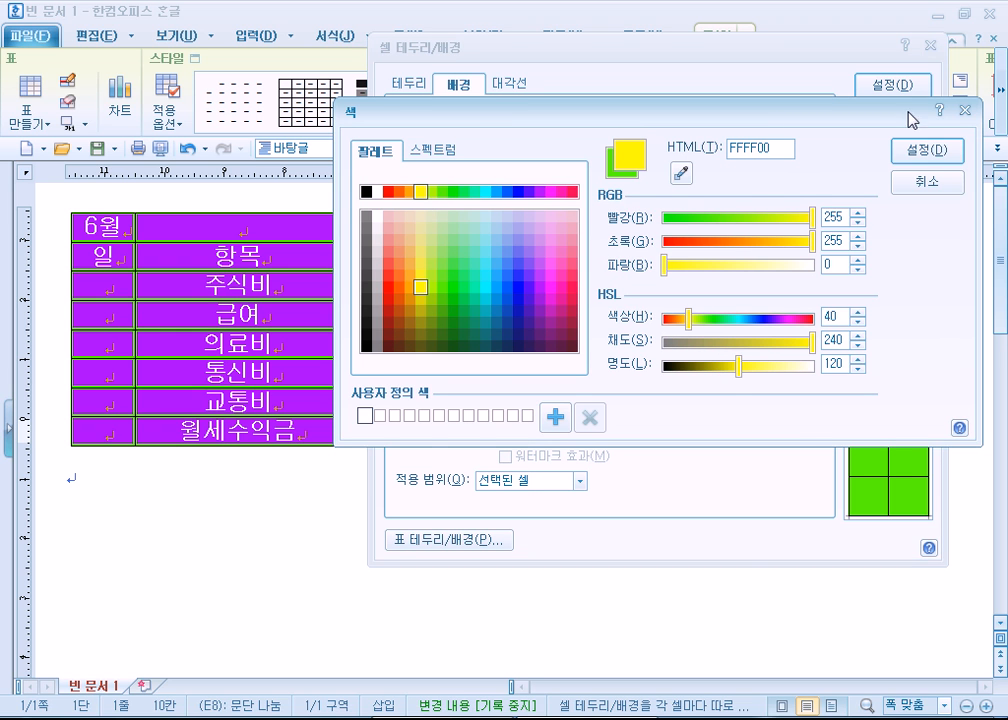
{"action": "left_click", "coordinate": [929, 152]}
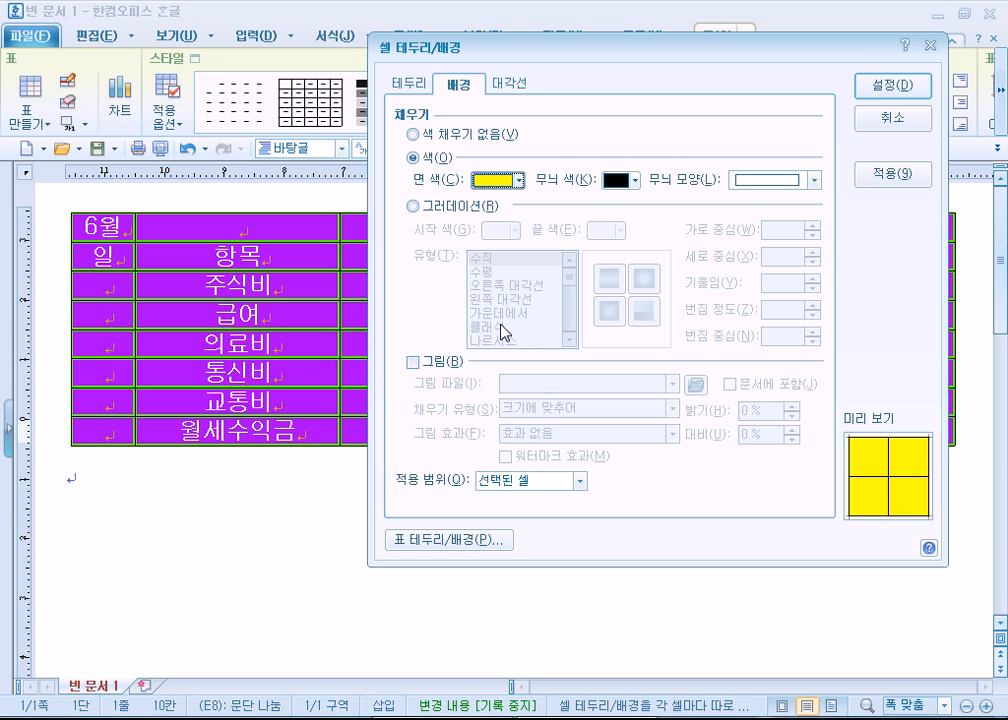
{"action": "left_click", "coordinate": [893, 85]}
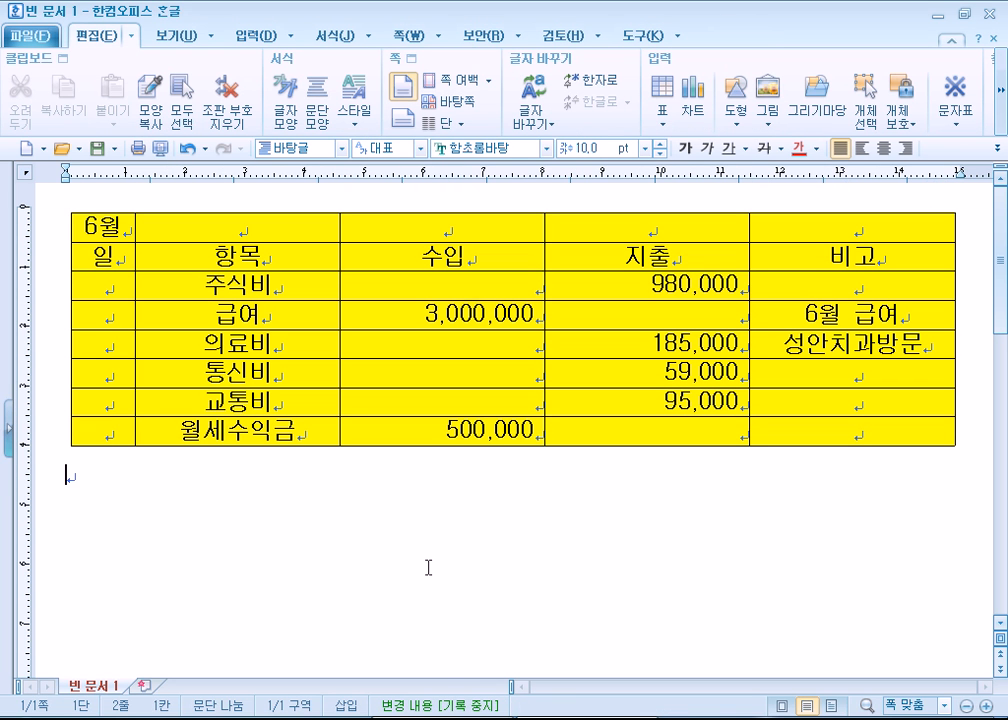
Select all table cells from the 6월 cell to the last 비고 cell and examine the 셀 테두리/배경 options
{"action": "left_click_drag", "start_coordinate": [100, 226], "coordinate": [837, 468]}
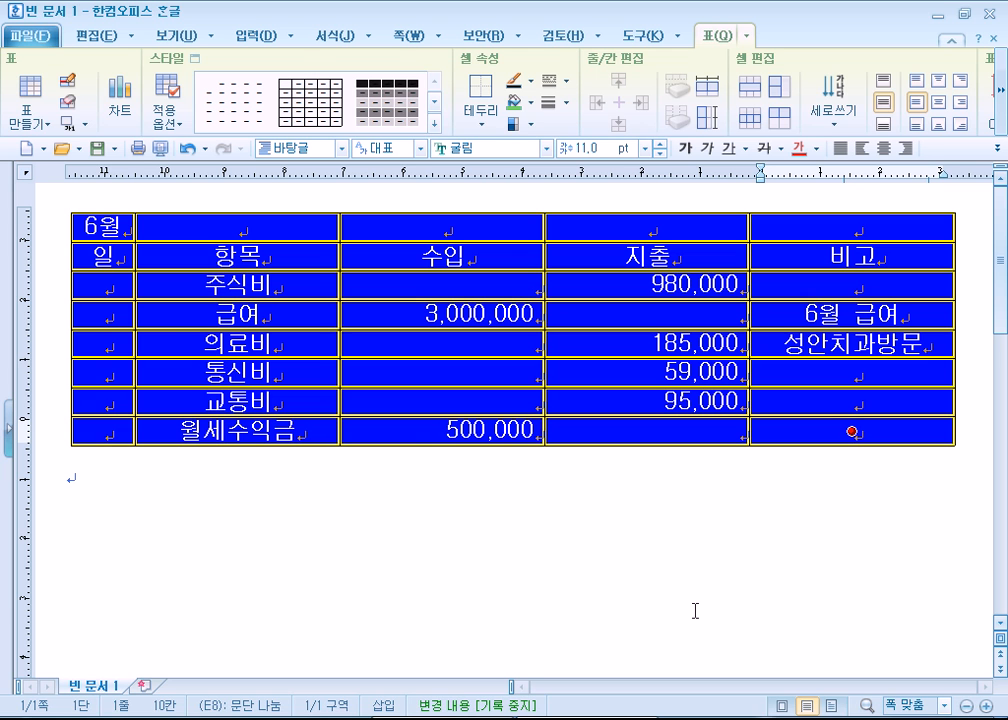
{"action": "left_click", "coordinate": [346, 602]}
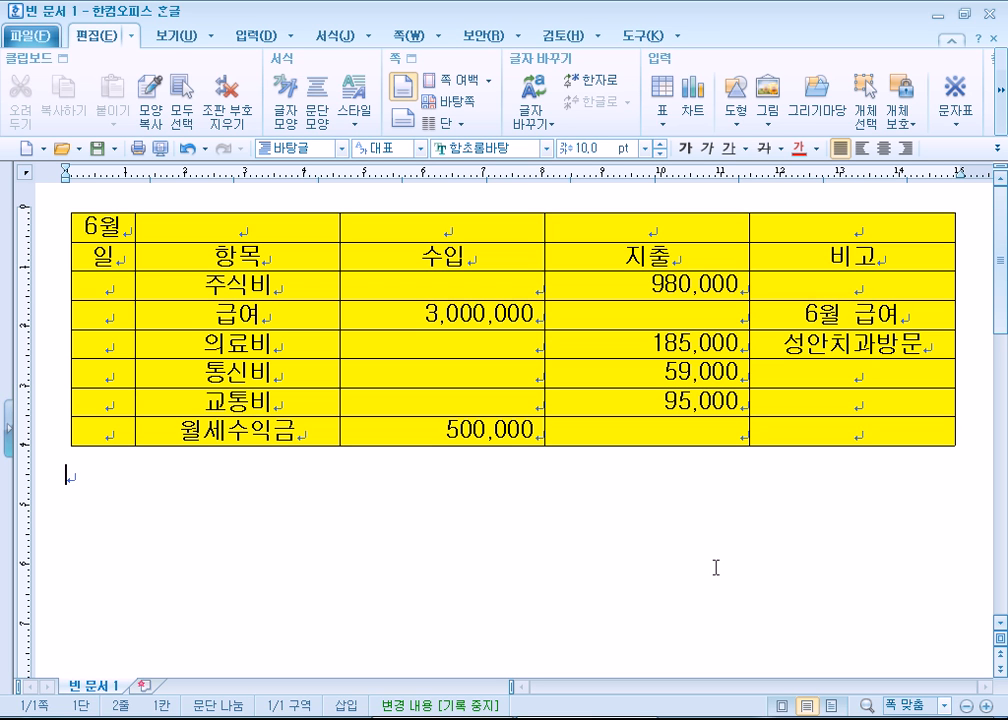
{"action": "left_click_drag", "start_coordinate": [100, 226], "coordinate": [851, 432]}
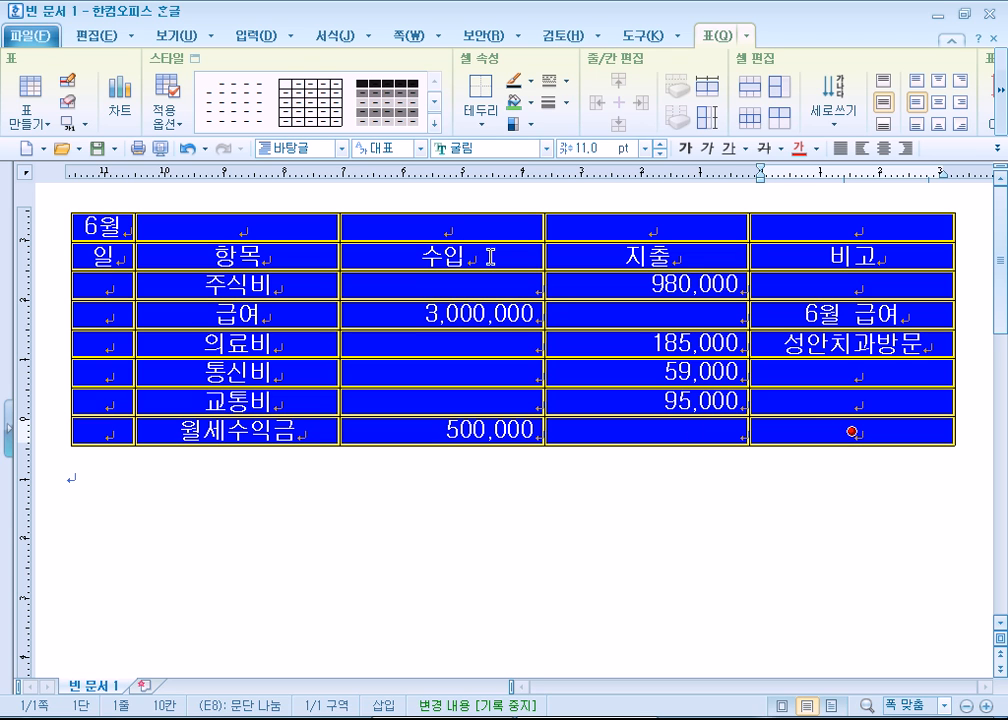
{"action": "right_click", "coordinate": [460, 230]}
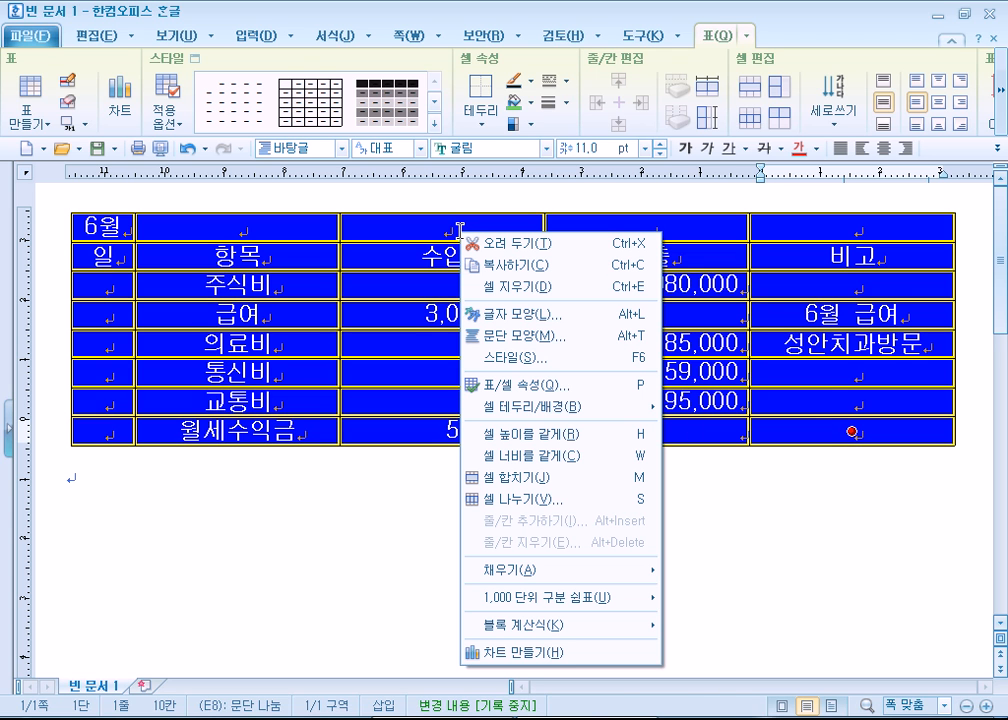
{"action": "mouse_move", "coordinate": [522, 408]}
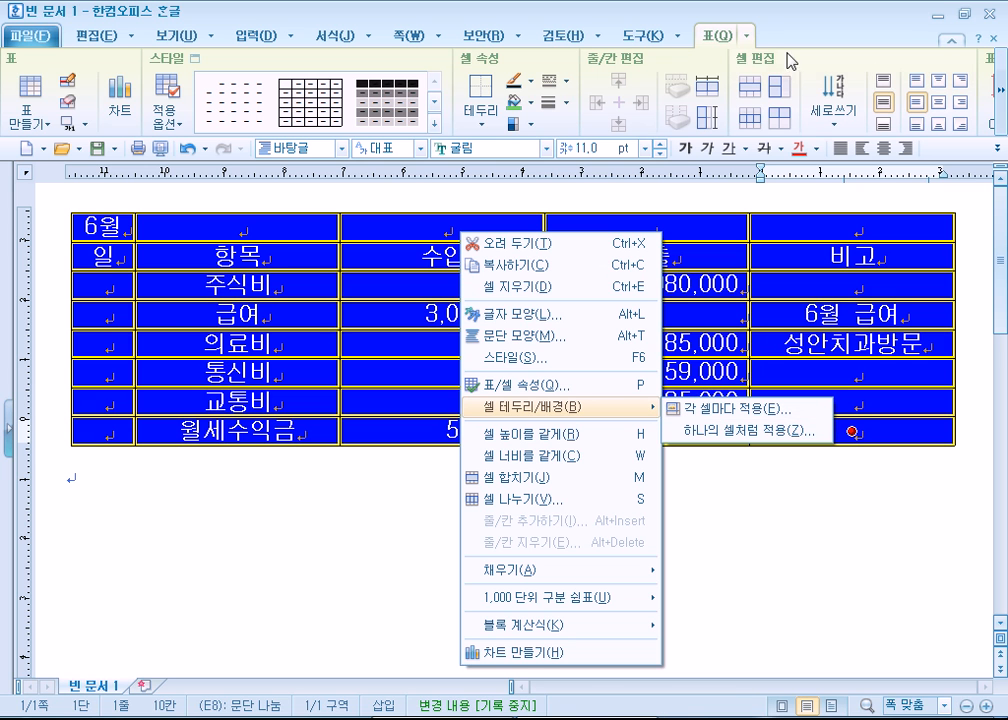
{"action": "left_click", "coordinate": [1002, 119]}
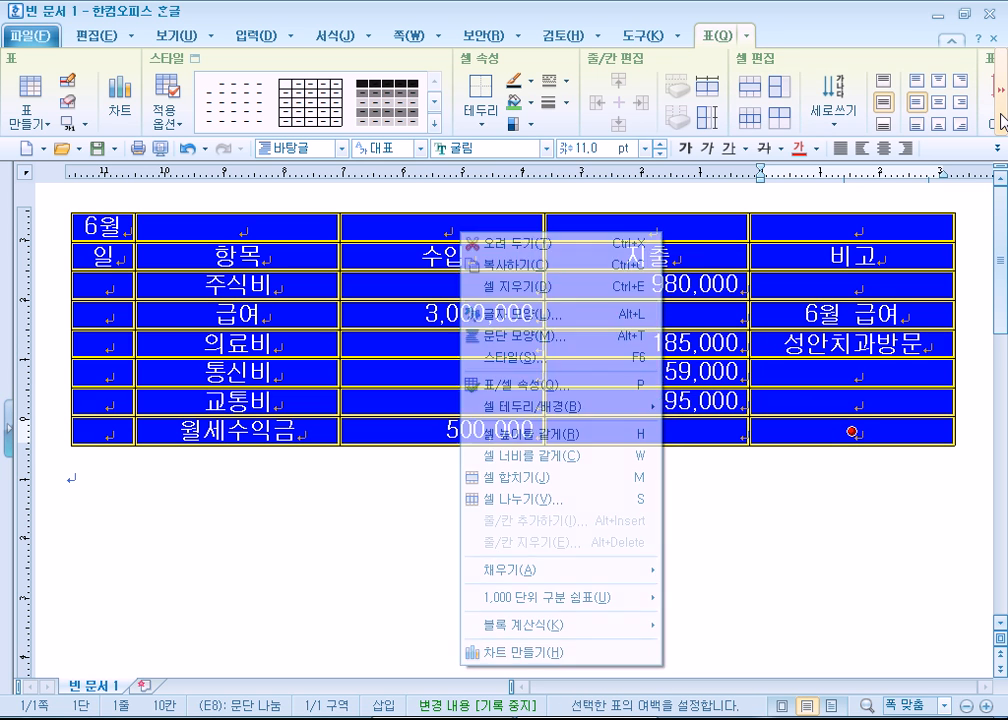
{"action": "left_click", "coordinate": [1003, 120]}
{"action": "left_click", "coordinate": [1003, 120]}
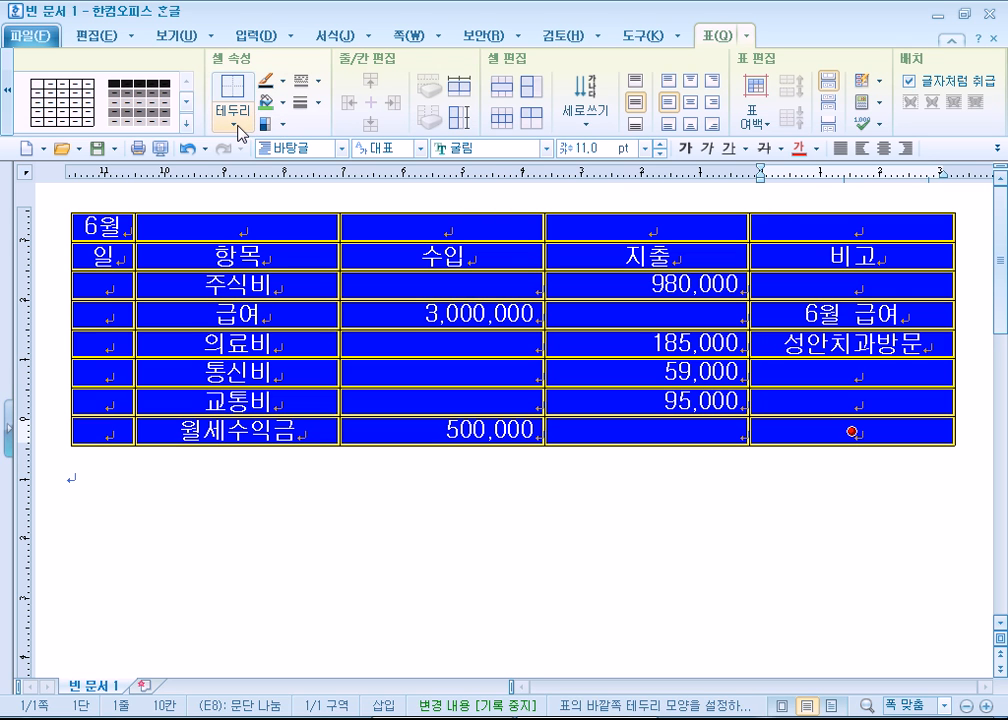
{"action": "left_click", "coordinate": [748, 38]}
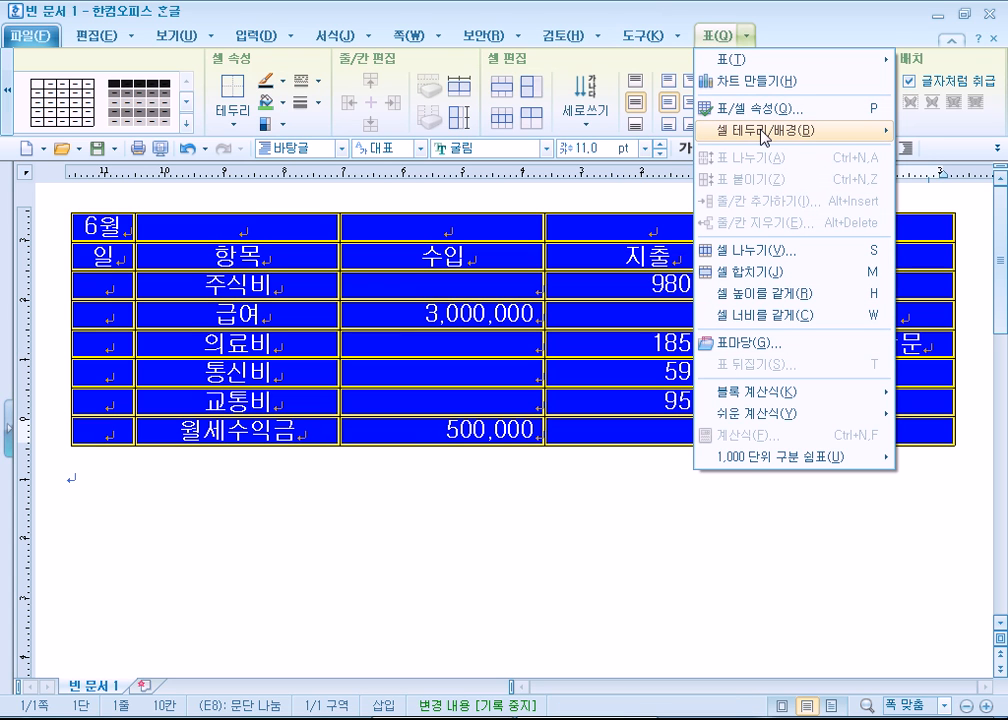
{"action": "mouse_move", "coordinate": [766, 137]}
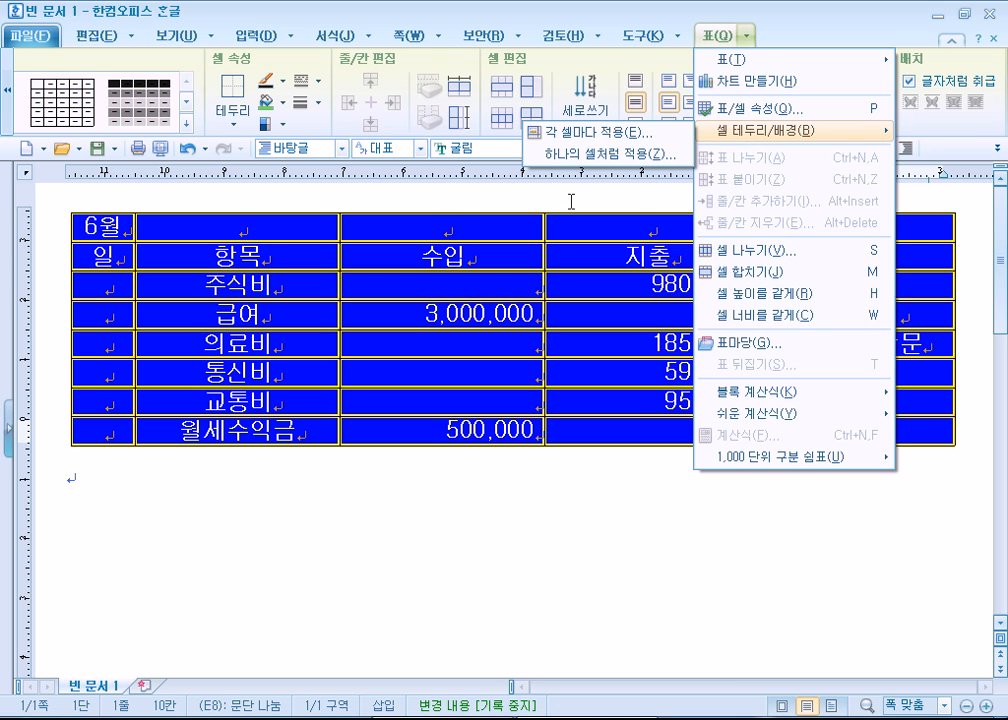
Open the border settings of 셀 테두리/배경 with 각 셀마다 적용 for the selected table cells
{"action": "right_click", "coordinate": [447, 225]}
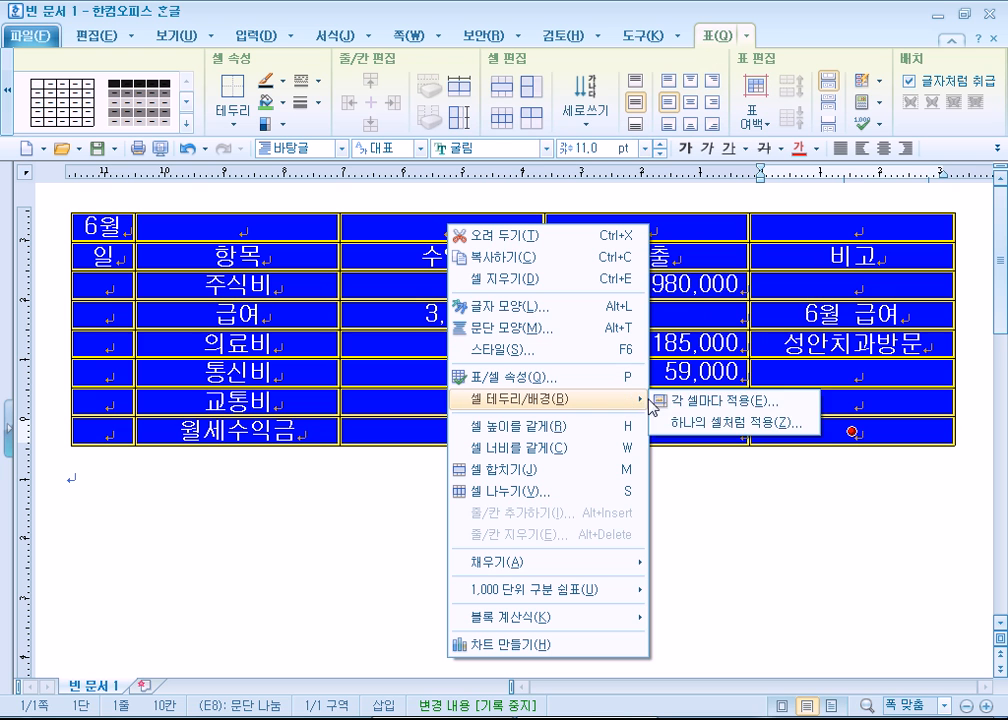
{"action": "left_click", "coordinate": [690, 405]}
{"action": "left_click_drag", "start_coordinate": [454, 104], "coordinate": [677, 44]}
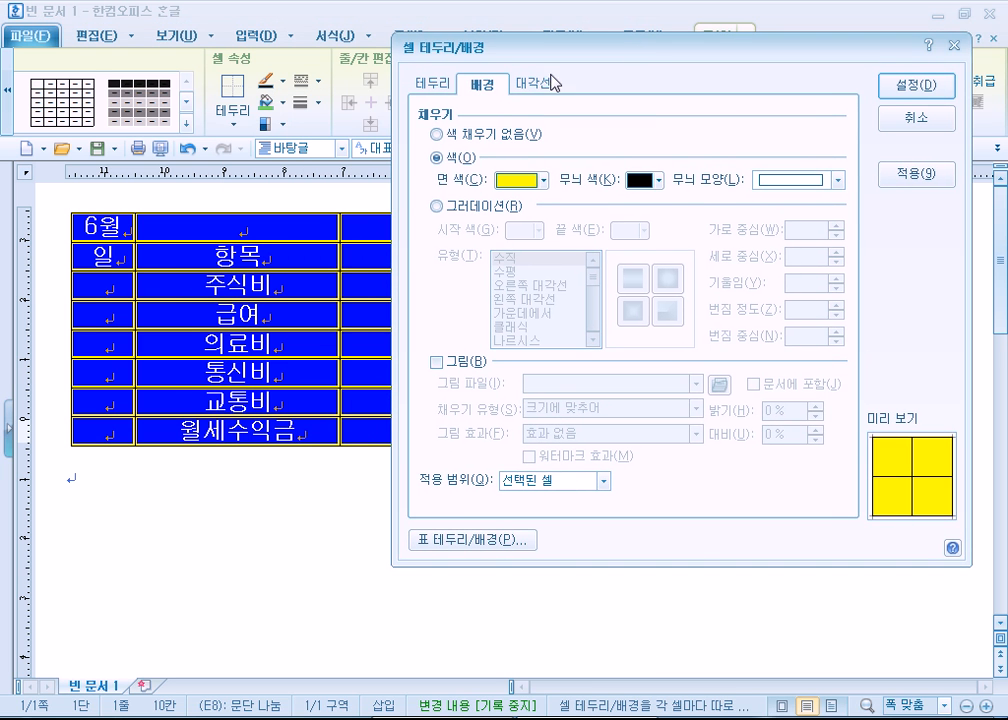
{"action": "left_click", "coordinate": [433, 83]}
{"action": "left_click_drag", "start_coordinate": [597, 50], "coordinate": [552, 40]}
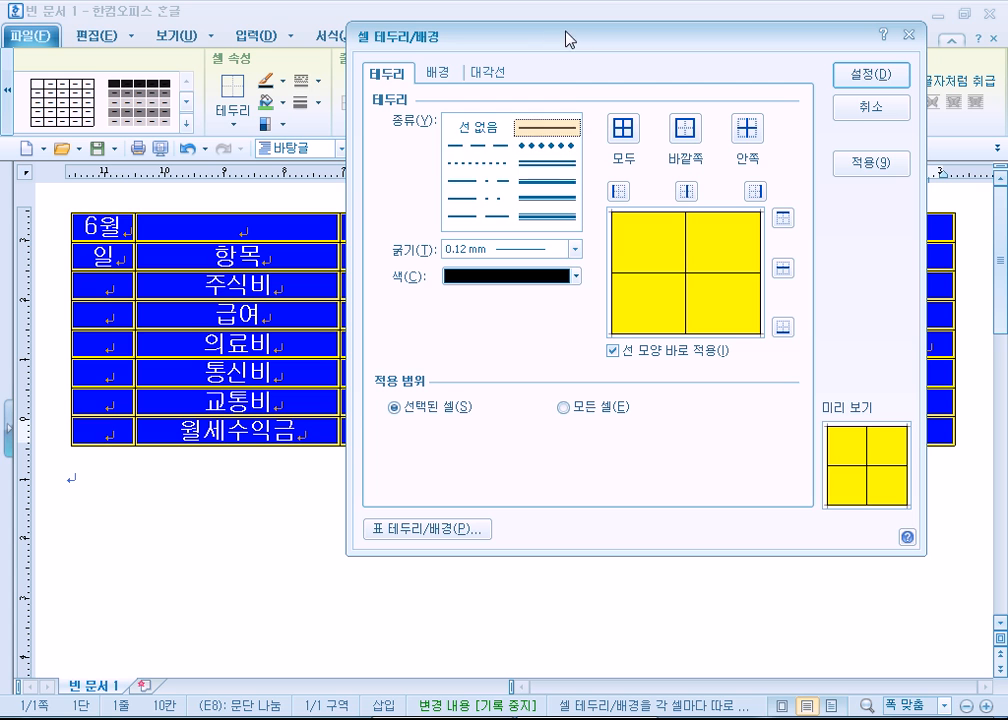
Set the border line for the selected cells to the double solid type, 0.5 mm thick, in red FF0000
{"action": "left_click", "coordinate": [478, 162]}
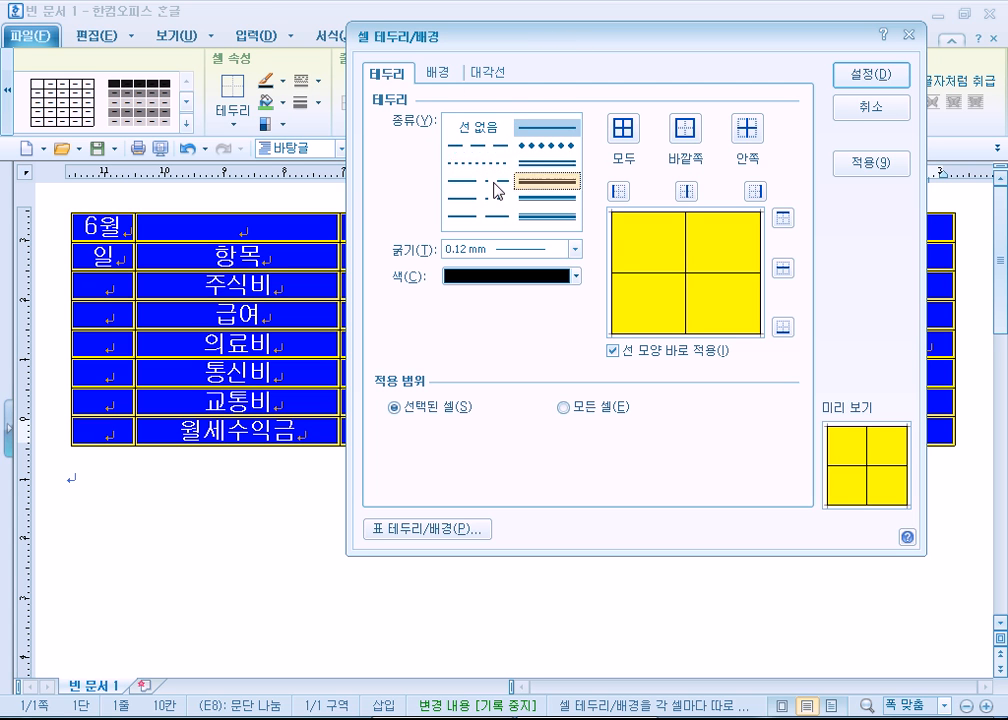
{"action": "left_click", "coordinate": [530, 165]}
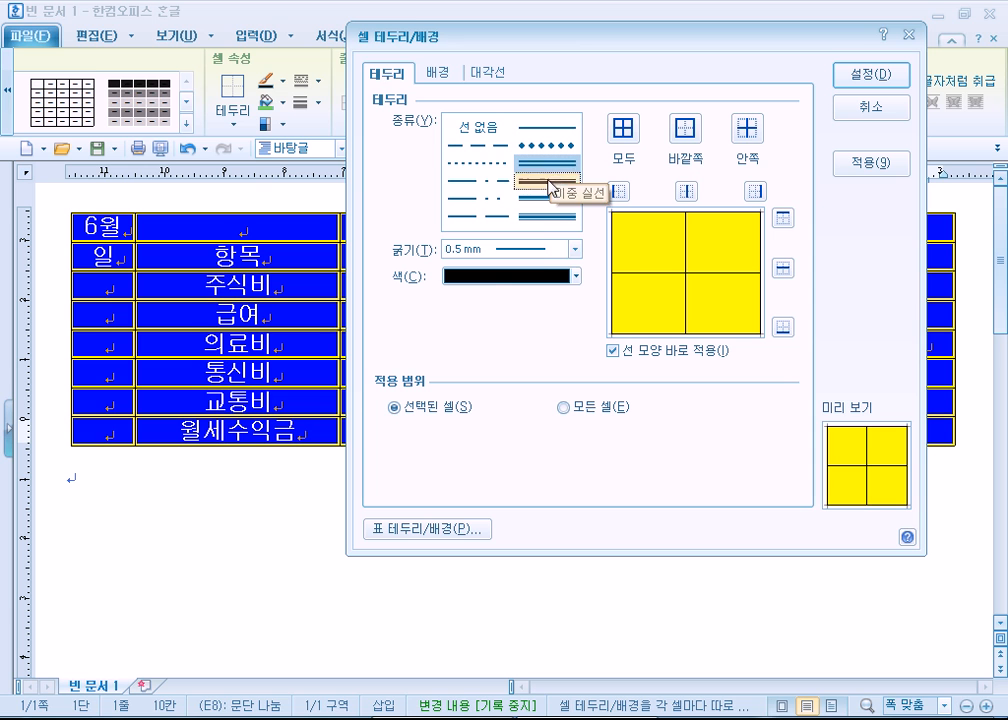
{"action": "left_click", "coordinate": [447, 277]}
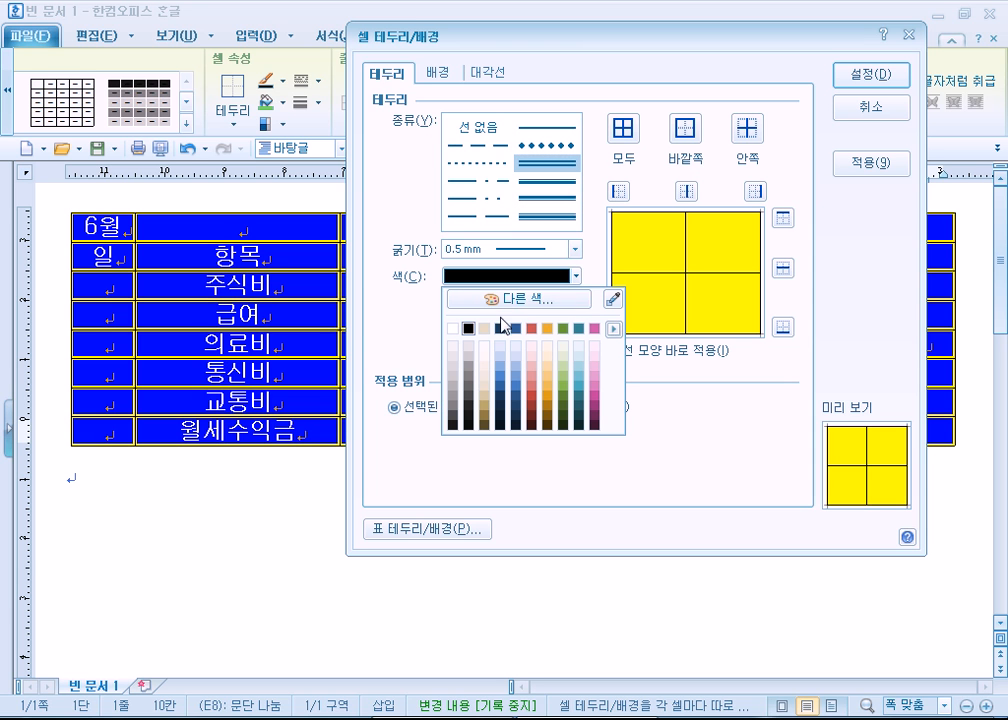
{"action": "left_click", "coordinate": [529, 303]}
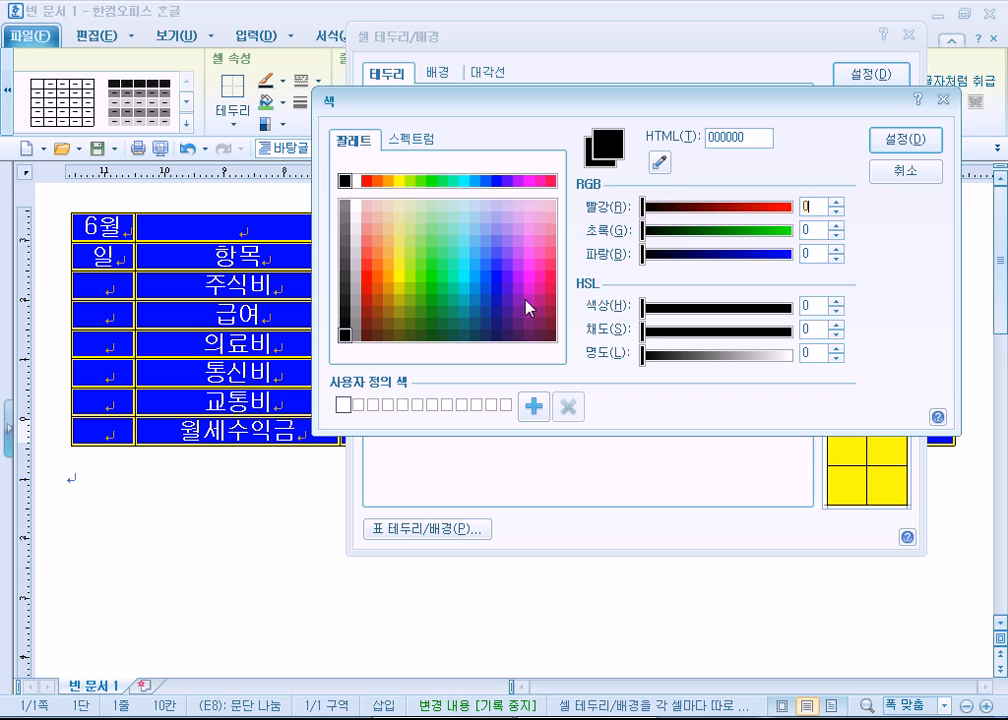
{"action": "left_click", "coordinate": [366, 181]}
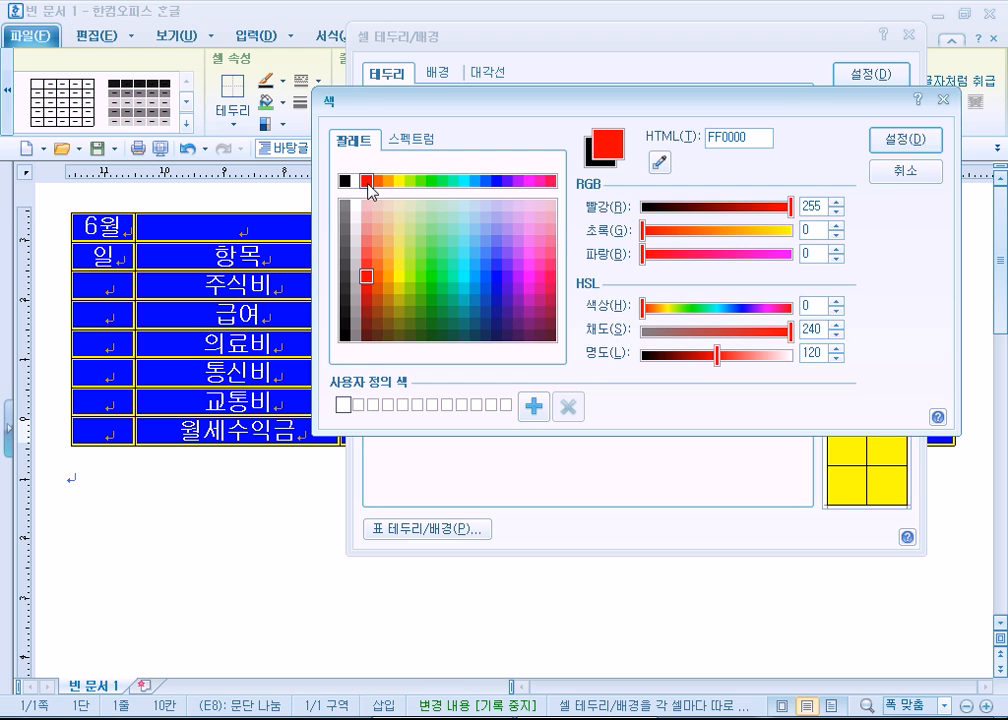
{"action": "left_click", "coordinate": [889, 146]}
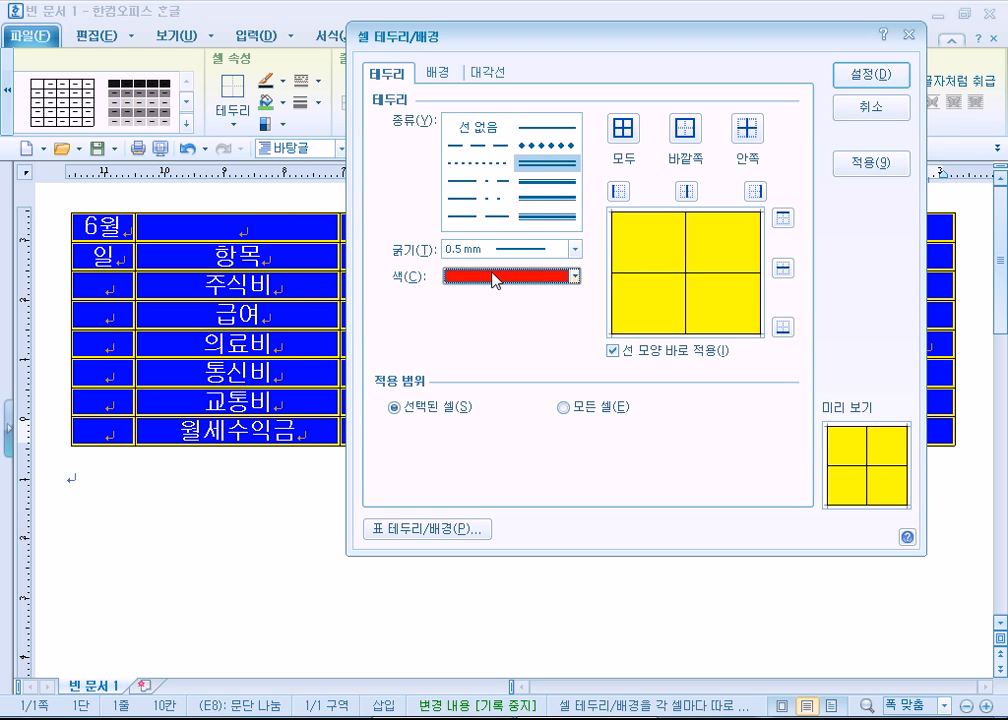
{"action": "left_click", "coordinate": [537, 168]}
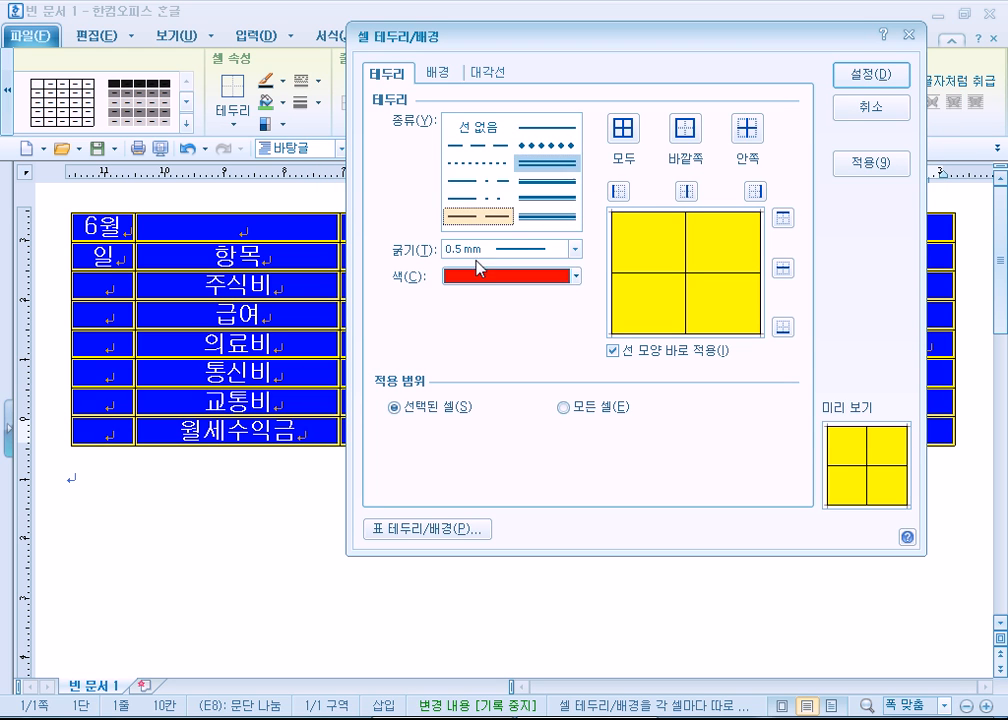
{"action": "left_click", "coordinate": [465, 287]}
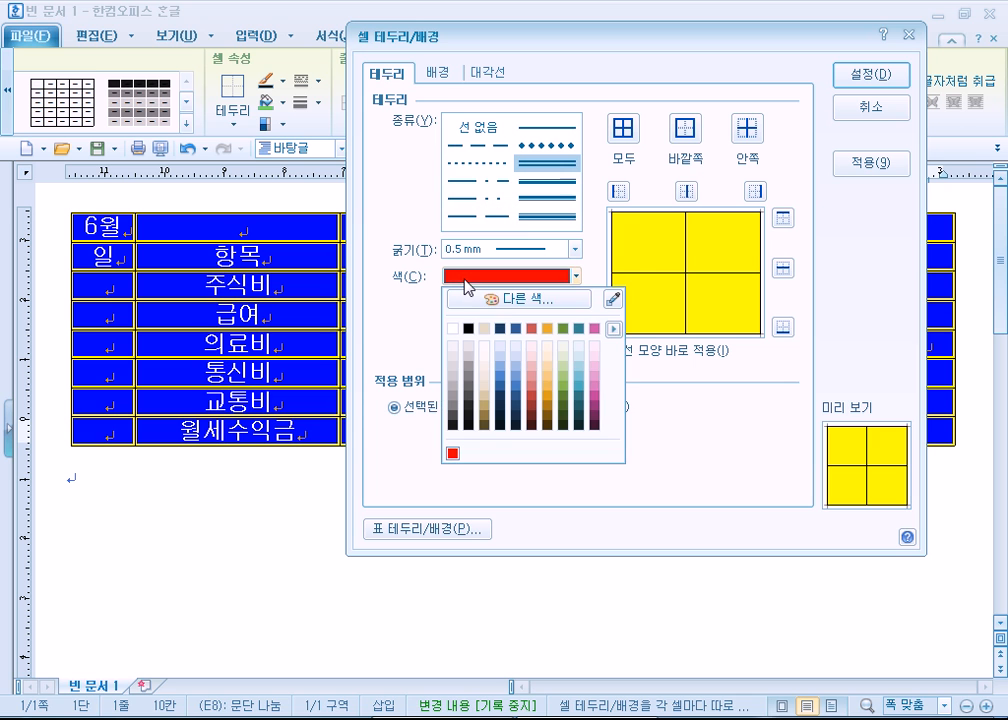
{"action": "left_click", "coordinate": [514, 300]}
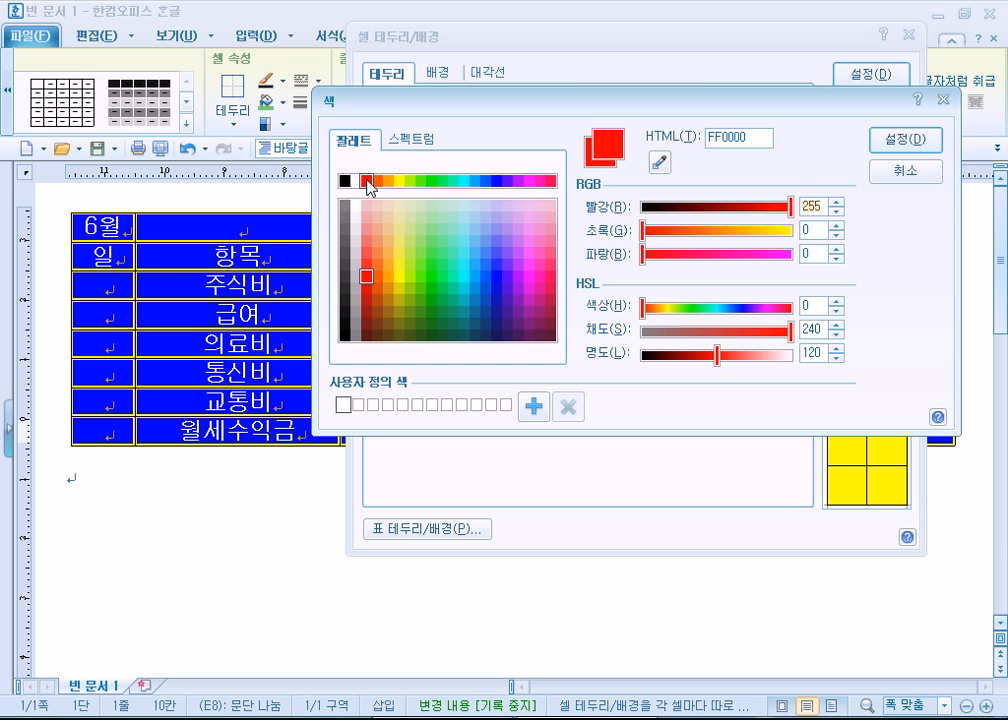
{"action": "left_click", "coordinate": [897, 150]}
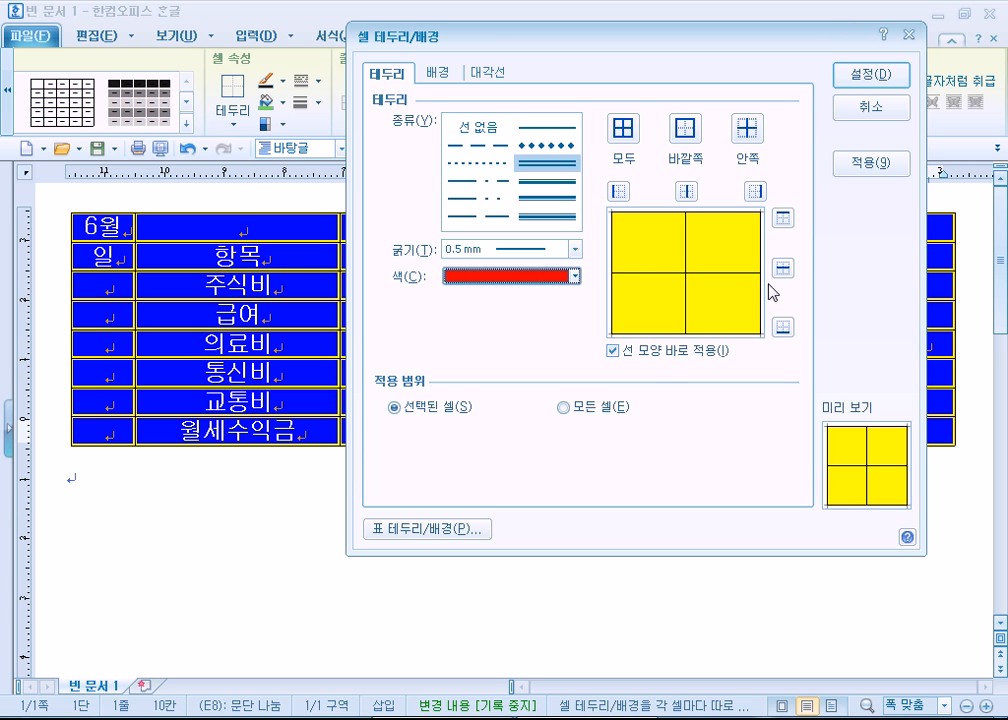
Try the red double line on the top and bottom borders of the selected cells in the preview
{"action": "left_click", "coordinate": [782, 220]}
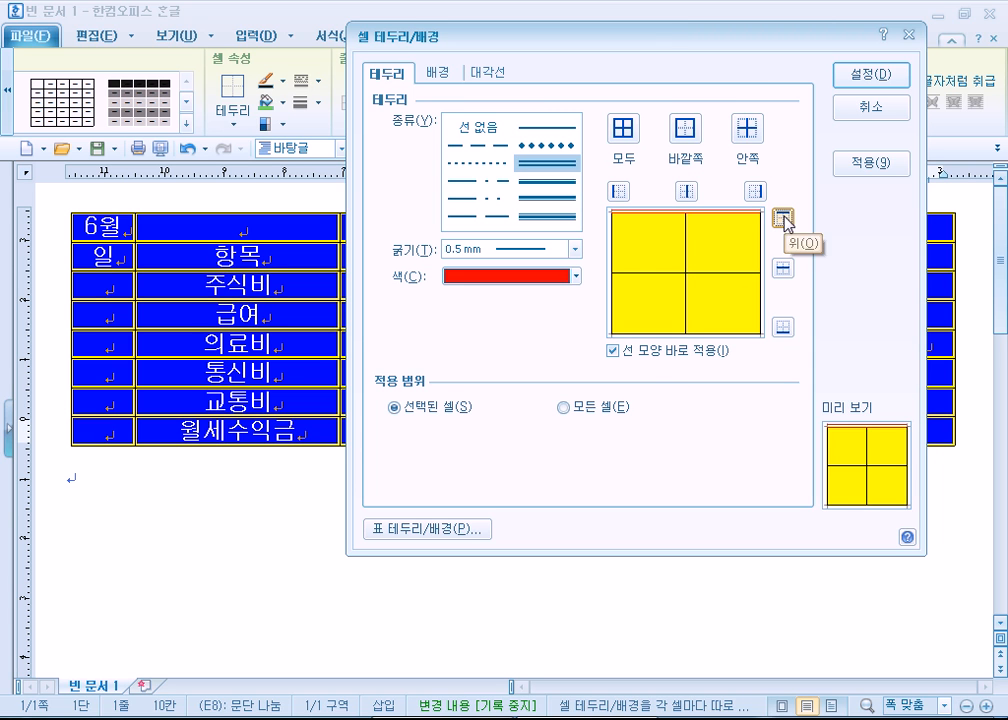
{"action": "left_click", "coordinate": [785, 330]}
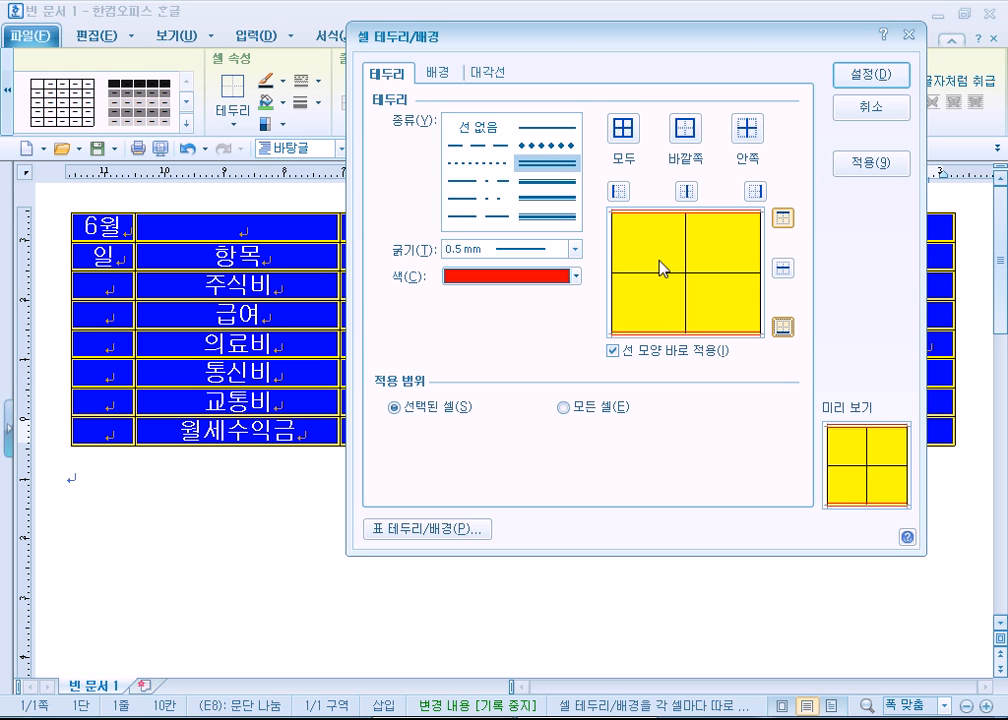
{"action": "left_click_drag", "start_coordinate": [596, 36], "coordinate": [653, 20]}
{"action": "left_click", "coordinate": [839, 197]}
{"action": "left_click", "coordinate": [843, 308]}
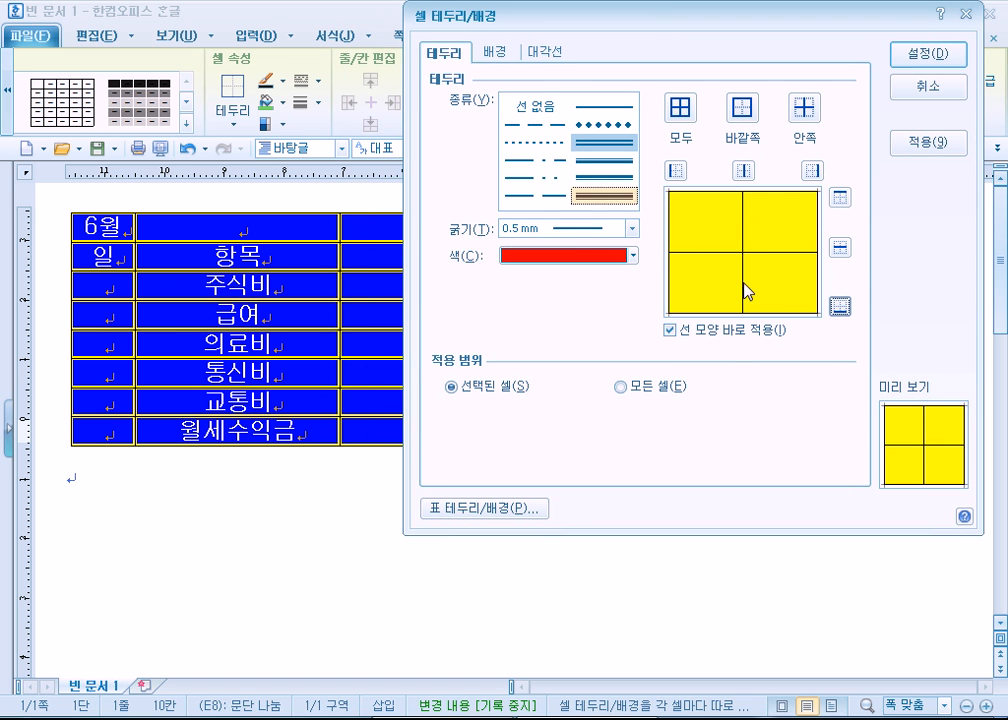
Try the red double line on the inner horizontal borders (안쪽 가로) of the selected cells
{"action": "left_click", "coordinate": [840, 248]}
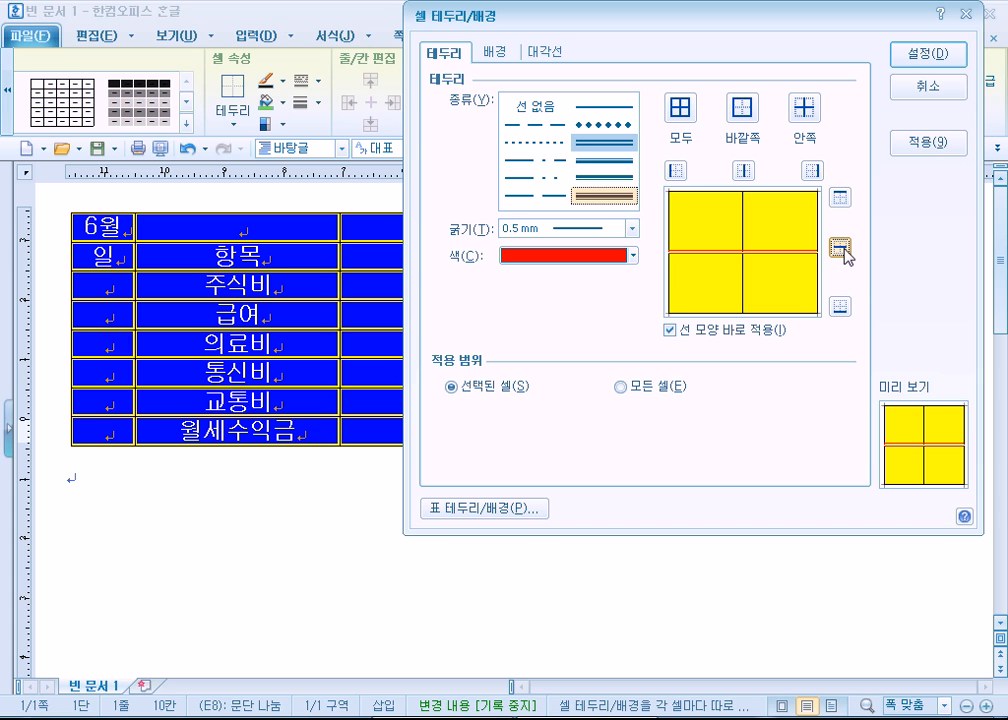
{"action": "left_click", "coordinate": [840, 248]}
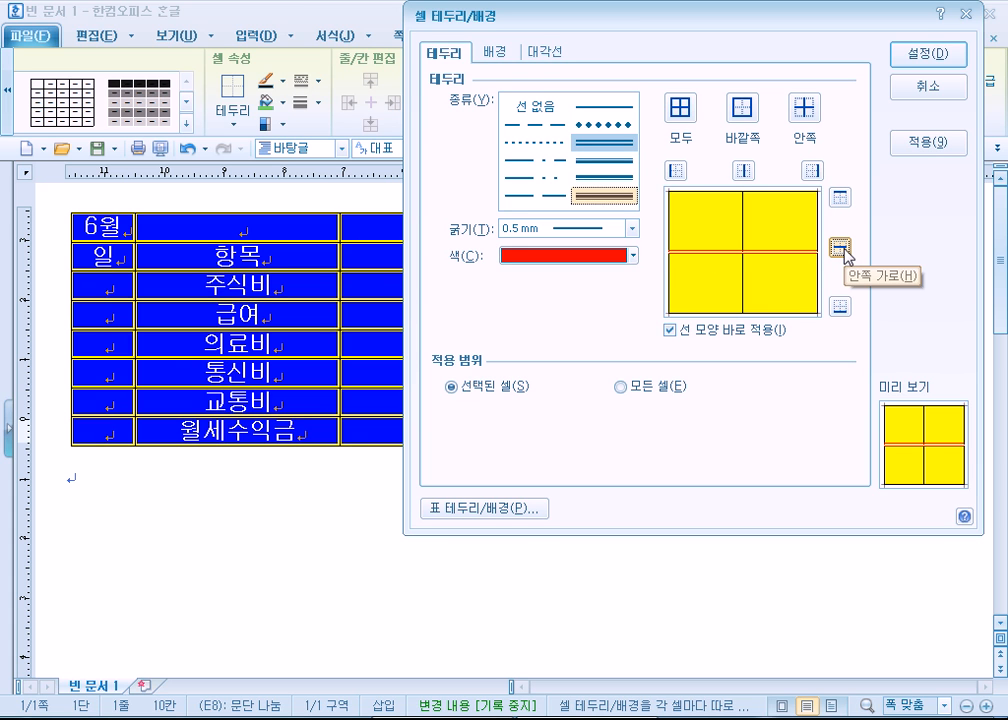
{"action": "left_click", "coordinate": [840, 248]}
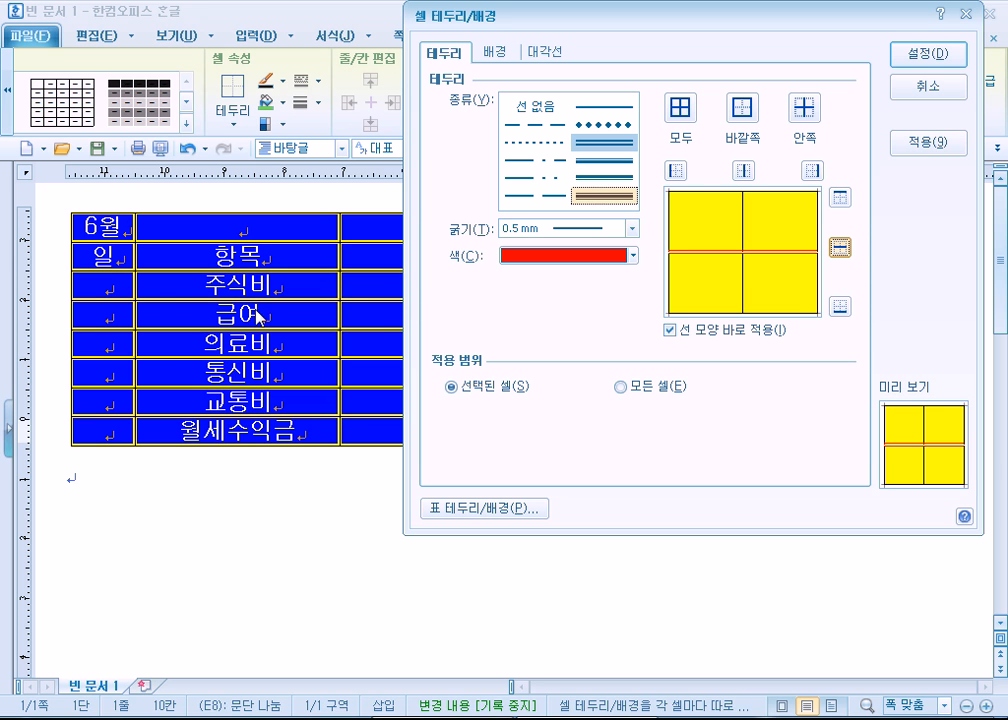
{"action": "left_click", "coordinate": [838, 250]}
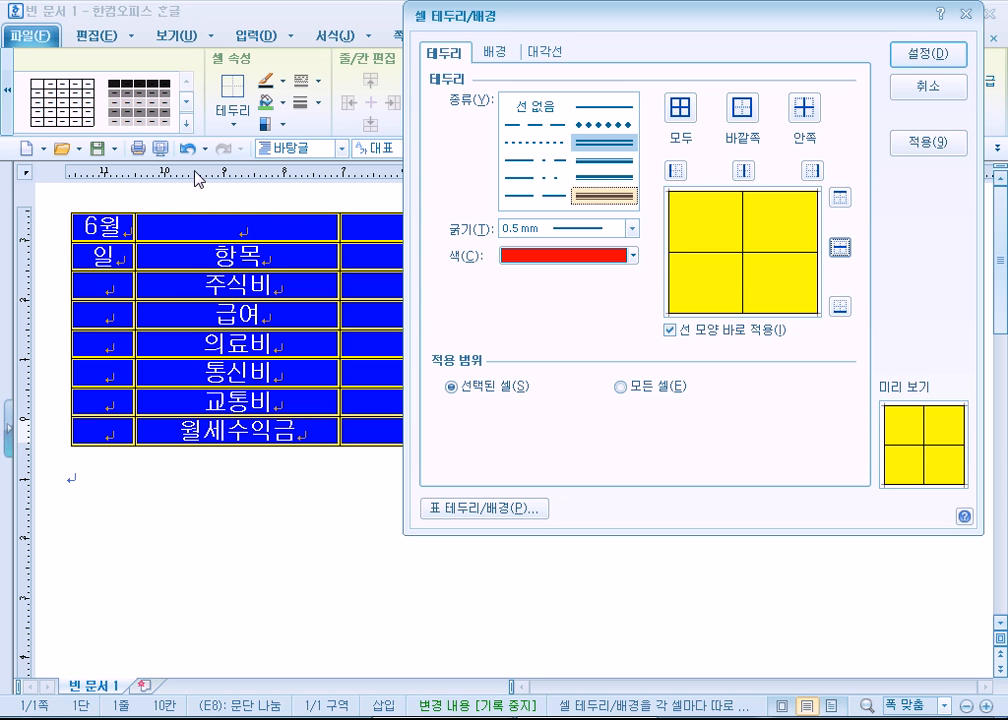
Apply the red double line to only the top and bottom outer borders of the table and deselect the cells
{"action": "left_click", "coordinate": [840, 197]}
{"action": "left_click", "coordinate": [842, 309]}
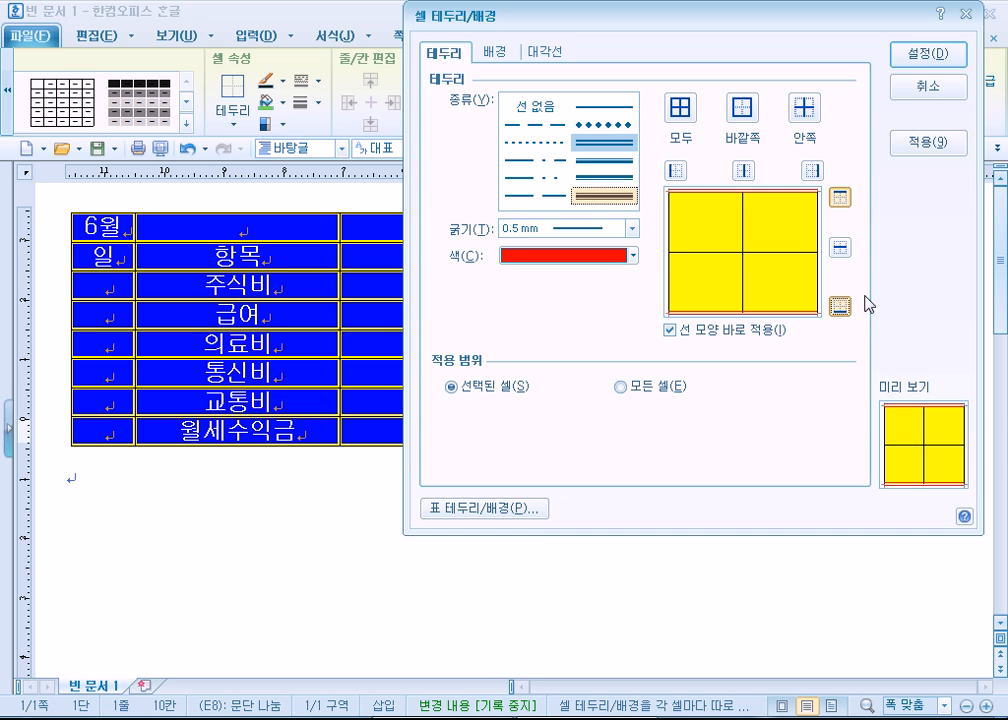
{"action": "left_click", "coordinate": [913, 57]}
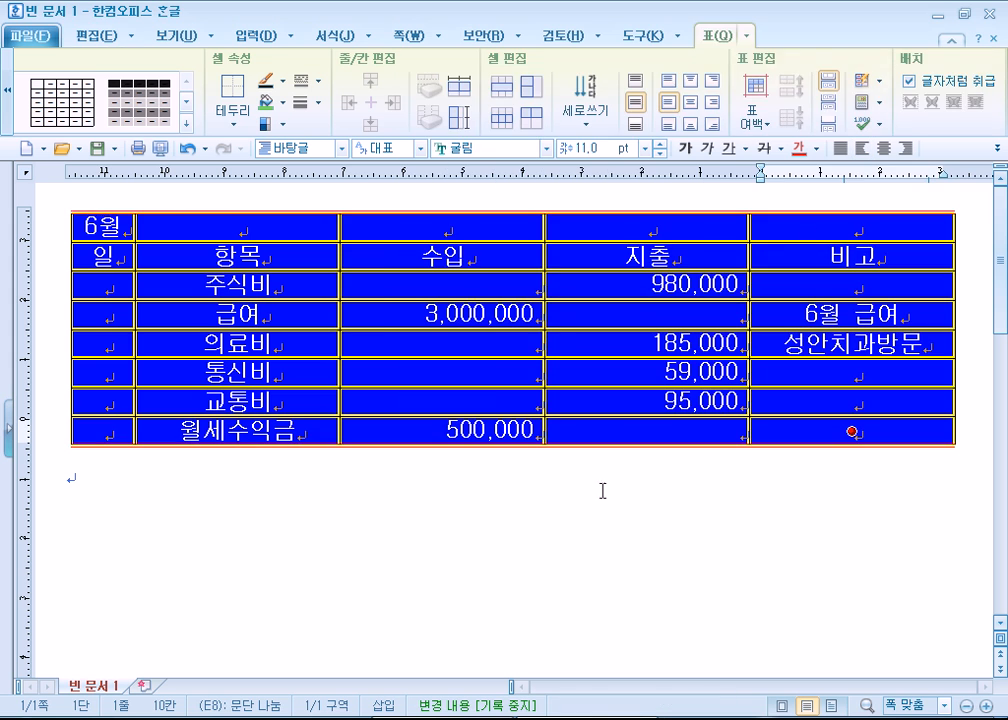
{"action": "left_click", "coordinate": [502, 527]}
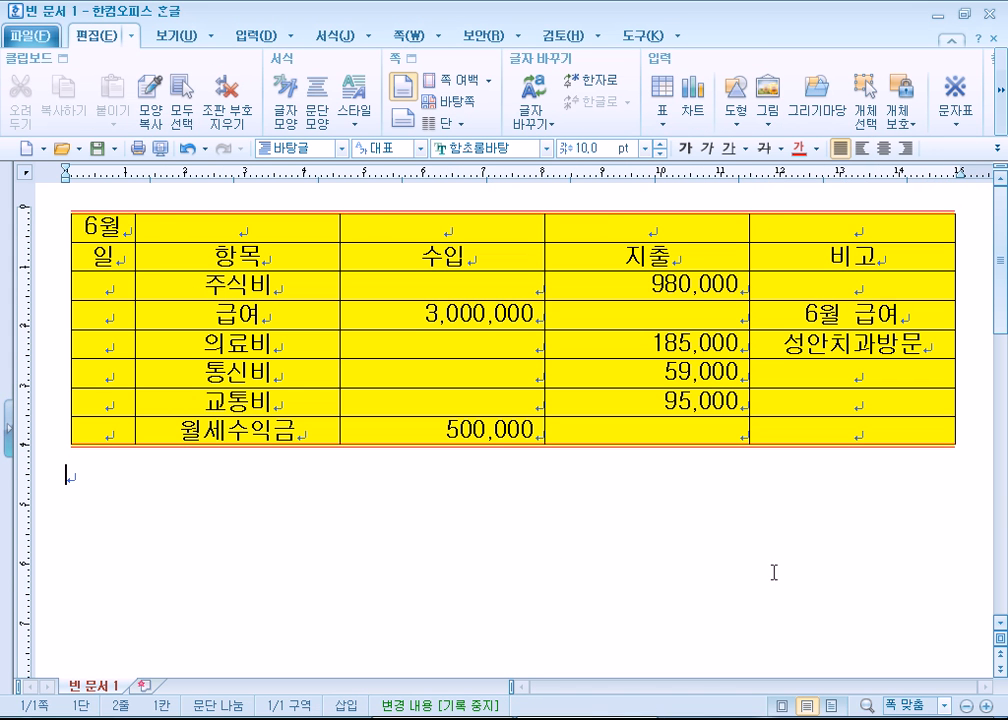
Select all table cells and open the border settings of 셀 테두리/배경 with 각 셀마다 적용
{"action": "left_click_drag", "start_coordinate": [110, 228], "coordinate": [853, 430]}
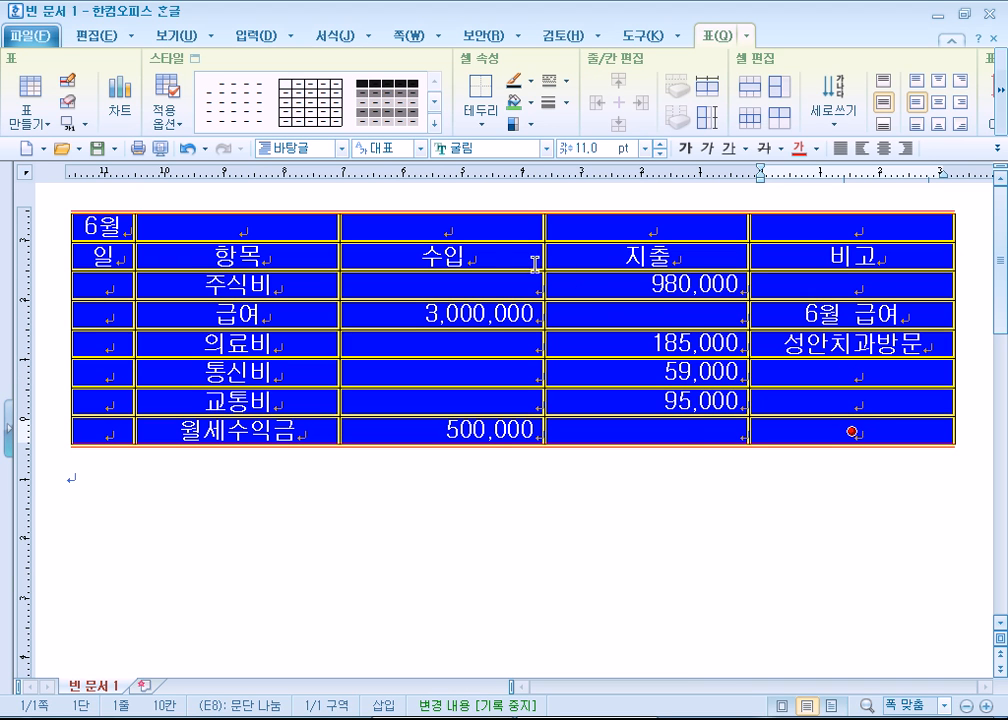
{"action": "right_click", "coordinate": [482, 256]}
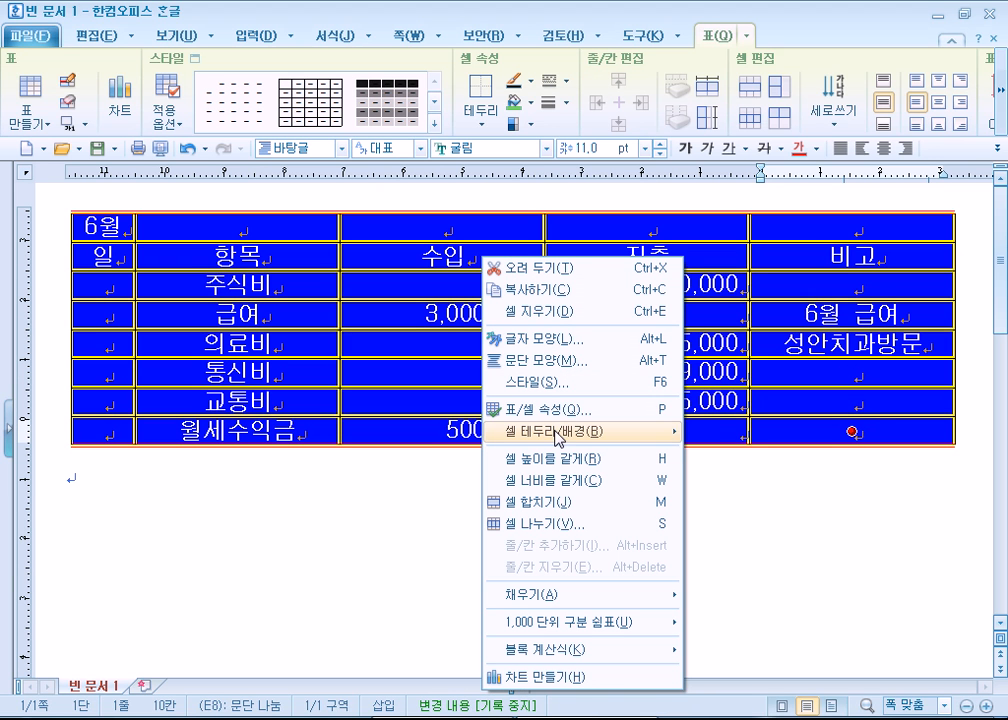
{"action": "mouse_move", "coordinate": [637, 430]}
{"action": "left_click", "coordinate": [736, 440]}
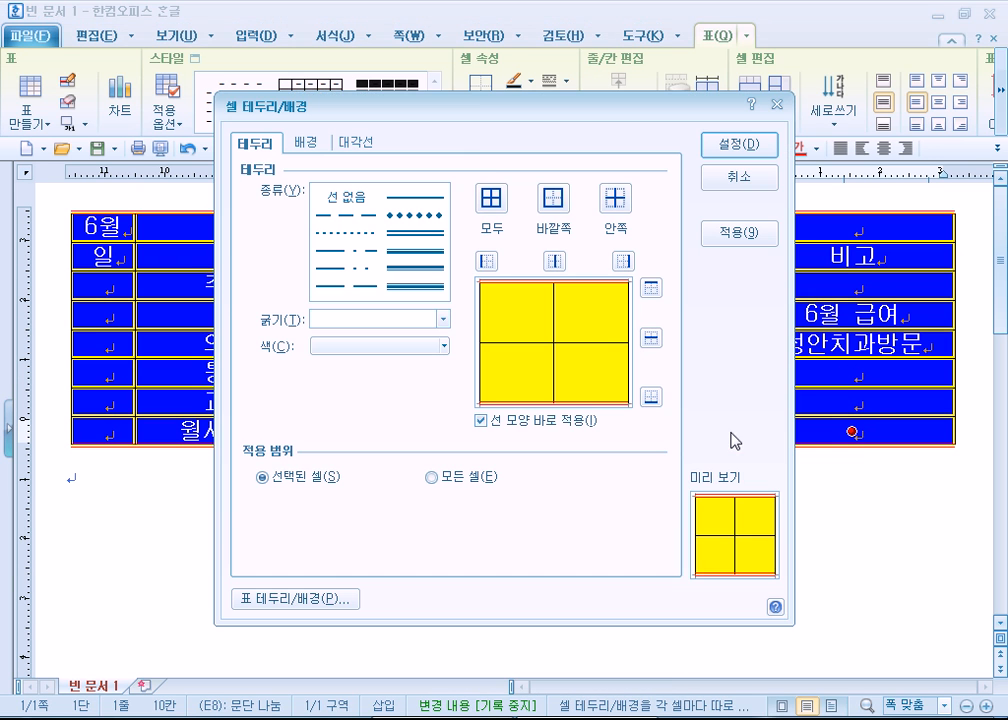
{"action": "left_click_drag", "start_coordinate": [472, 108], "coordinate": [417, 94]}
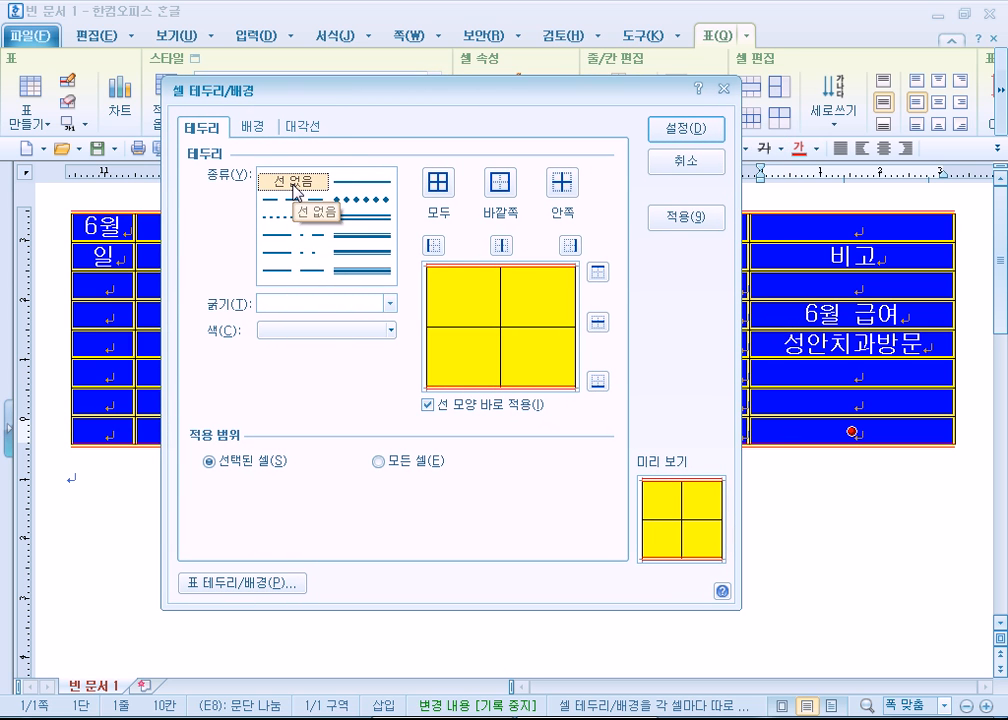
Apply 선 없음 to the left and right outer borders of the table, keeping the inner vertical lines, and deselect the cells
{"action": "left_click", "coordinate": [293, 182]}
{"action": "left_click", "coordinate": [430, 245]}
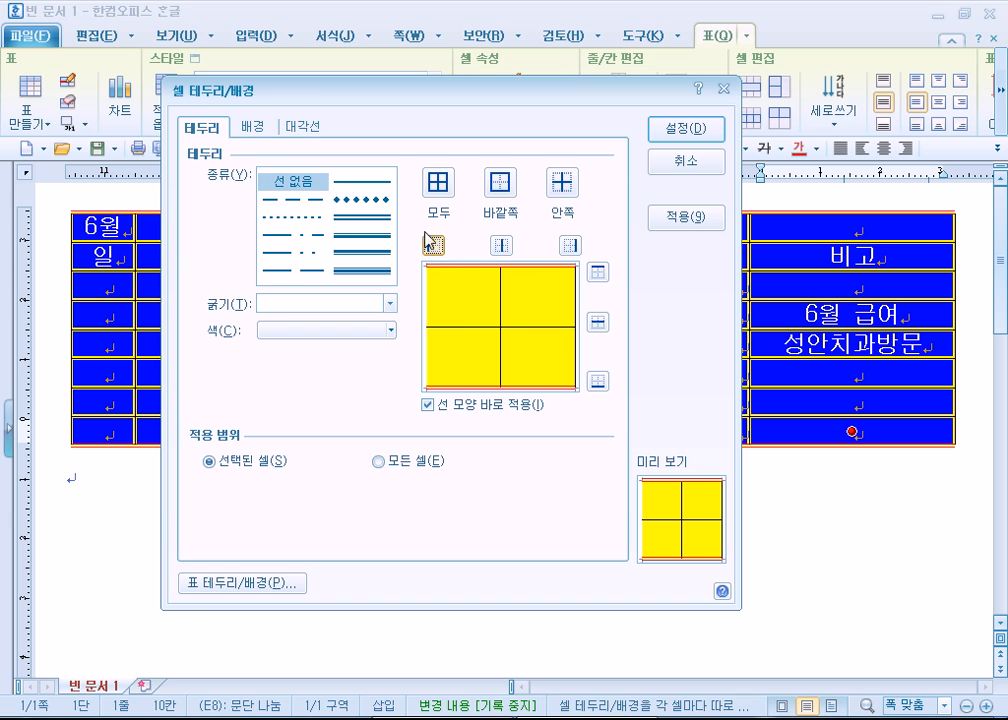
{"action": "left_click", "coordinate": [571, 246]}
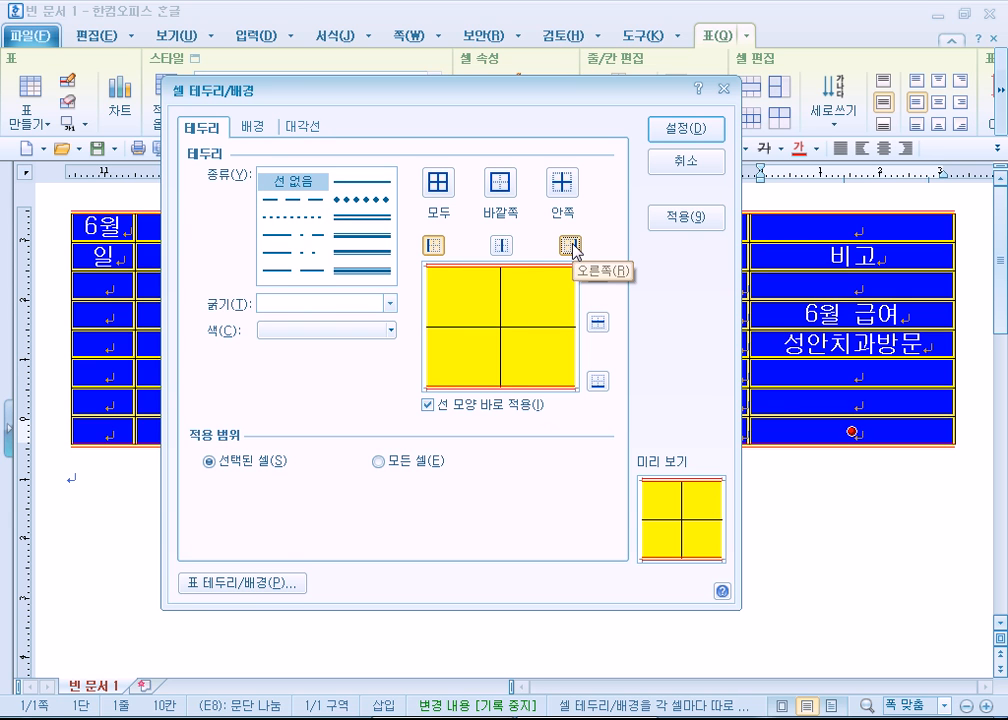
{"action": "left_click", "coordinate": [502, 246]}
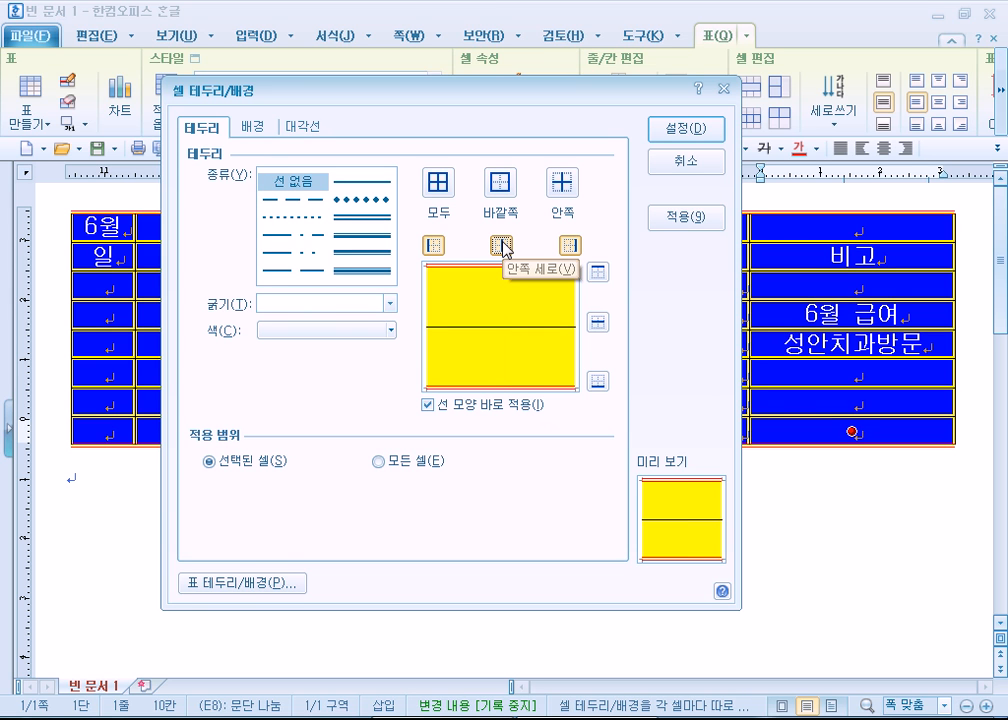
{"action": "left_click", "coordinate": [503, 246]}
{"action": "left_click", "coordinate": [434, 246]}
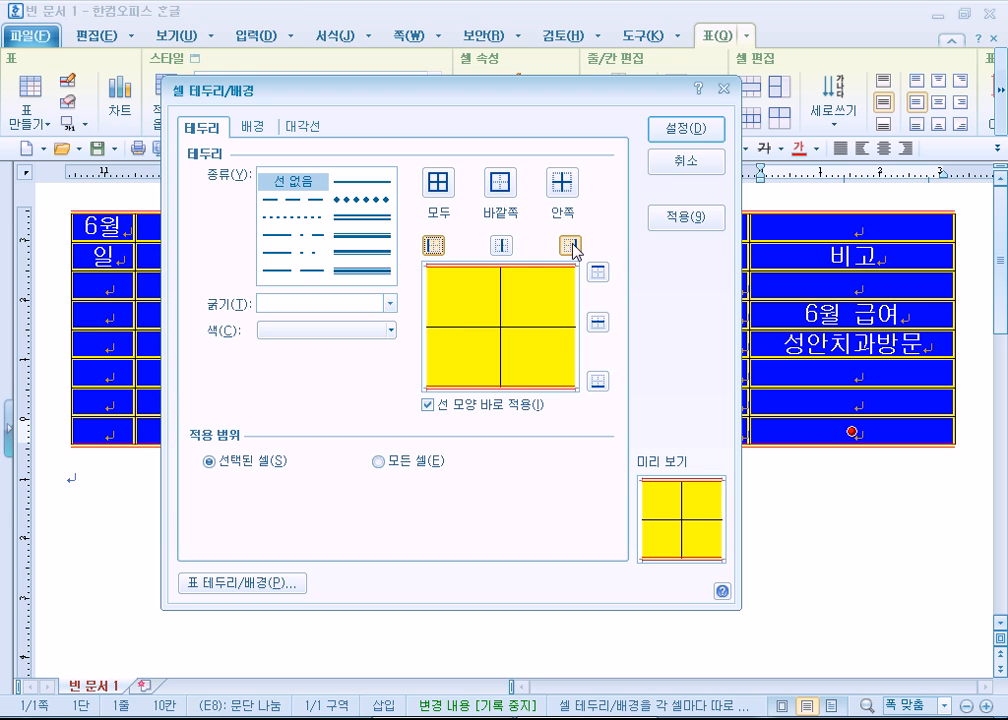
{"action": "left_click", "coordinate": [300, 196]}
{"action": "left_click", "coordinate": [710, 137]}
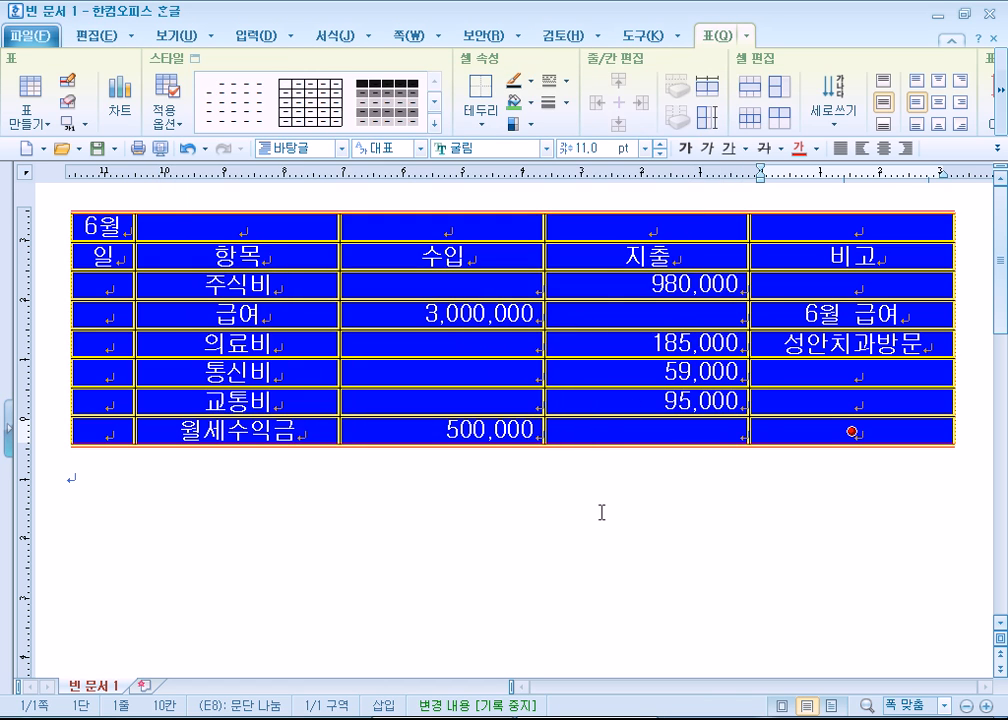
{"action": "left_click", "coordinate": [604, 510]}
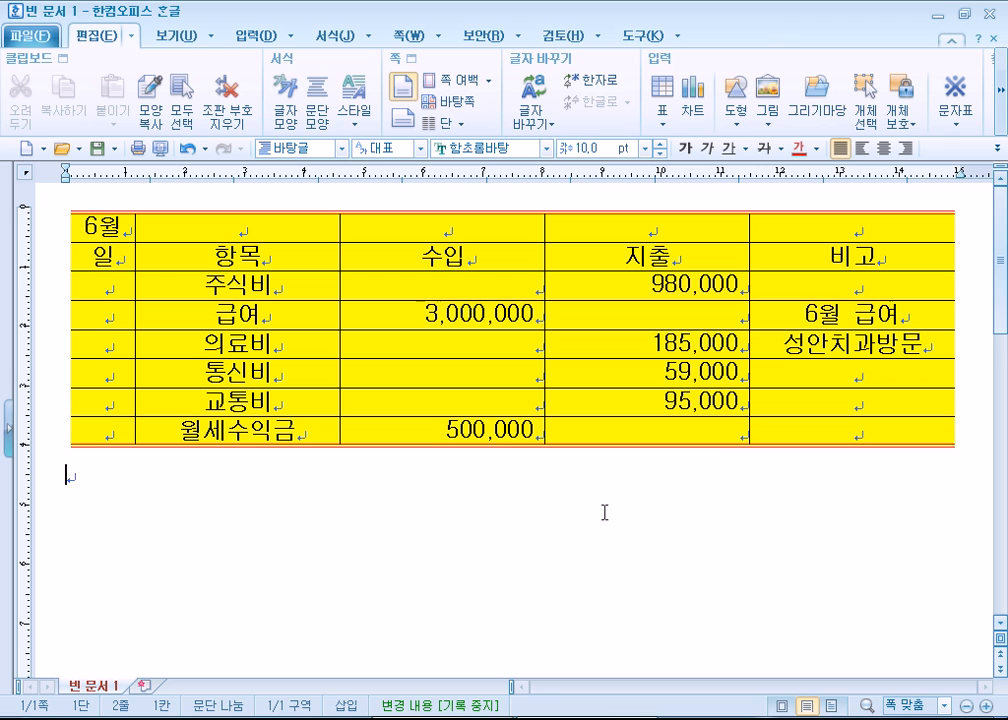
{"action": "left_click", "coordinate": [574, 312]}
{"action": "left_click", "coordinate": [558, 500]}
{"action": "left_click", "coordinate": [587, 313]}
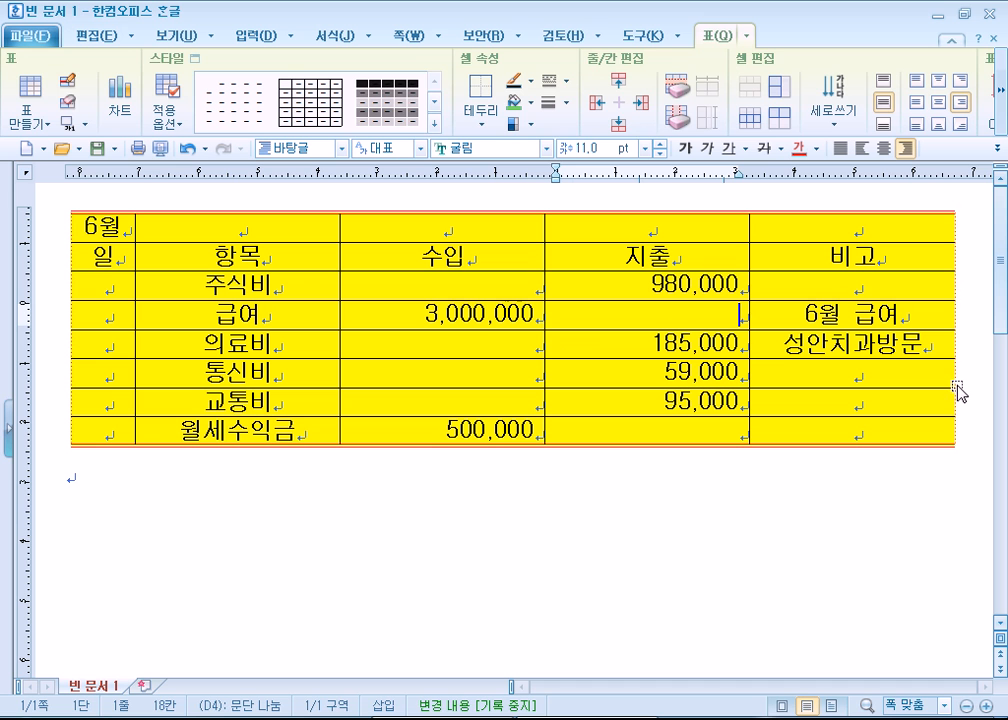
{"action": "left_click", "coordinate": [799, 518]}
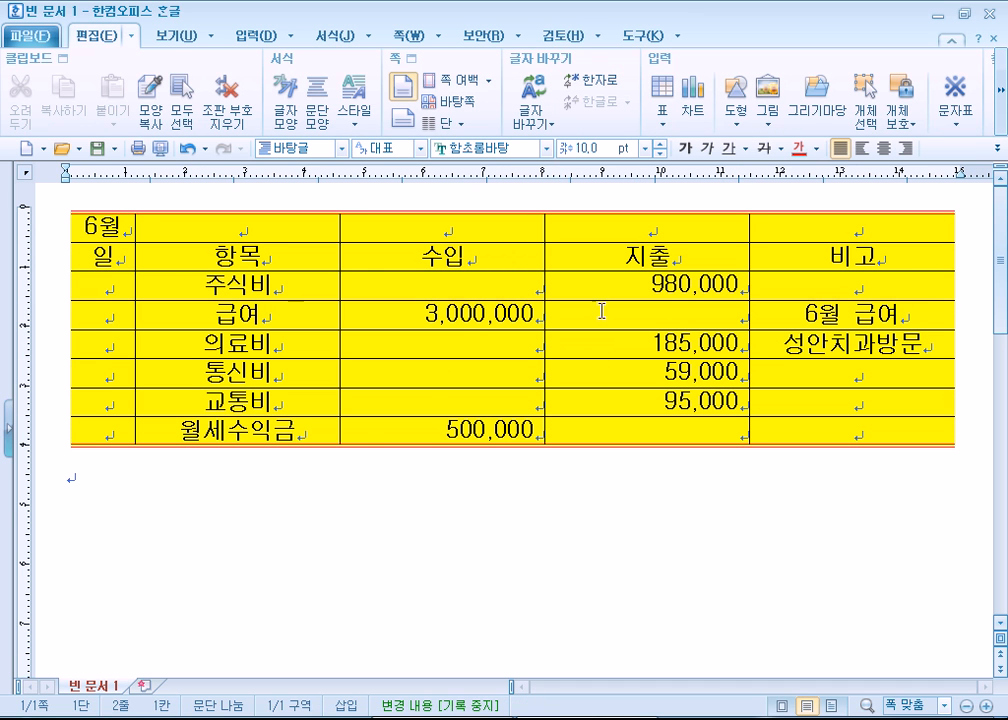
Select all table cells, remove their background fill colour, and deselect the table
{"action": "left_click_drag", "start_coordinate": [115, 230], "coordinate": [792, 443]}
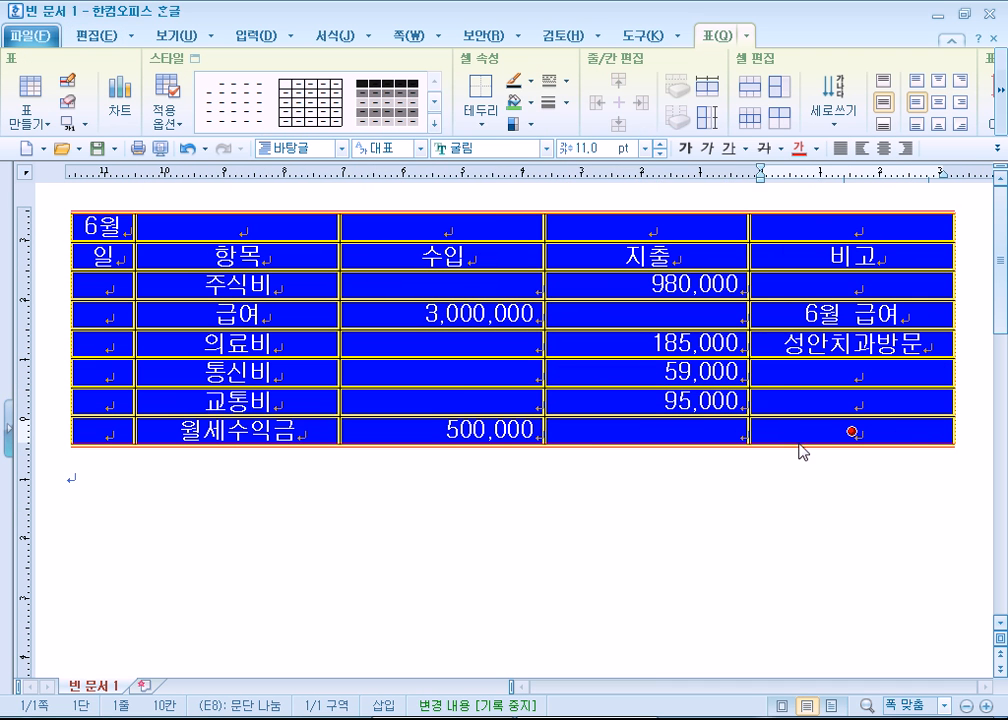
{"action": "key", "text": "l"}
{"action": "left_click", "coordinate": [259, 193]}
{"action": "left_click", "coordinate": [739, 144]}
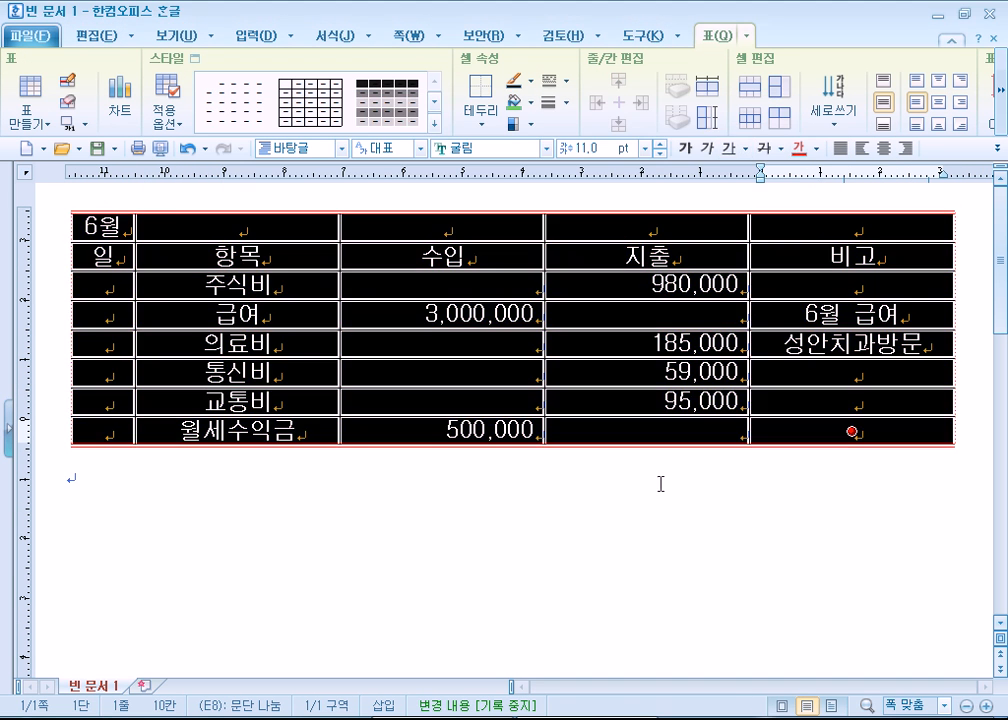
{"action": "left_click", "coordinate": [660, 481]}
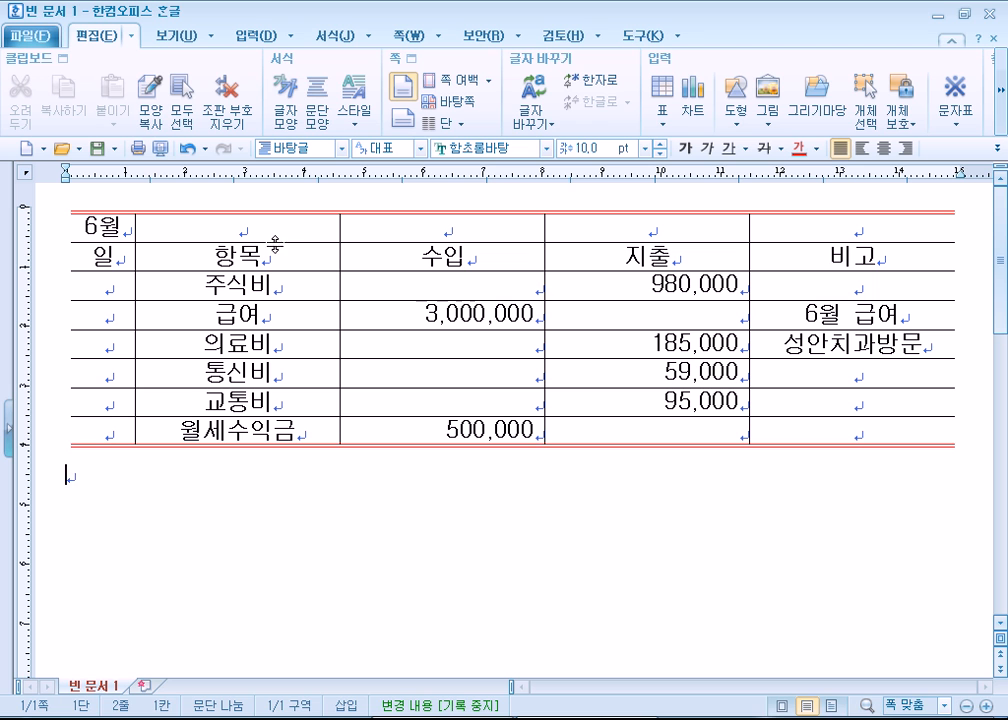
Compare the table's open side borders with the cursor inside and outside the table
{"action": "left_click", "coordinate": [503, 256]}
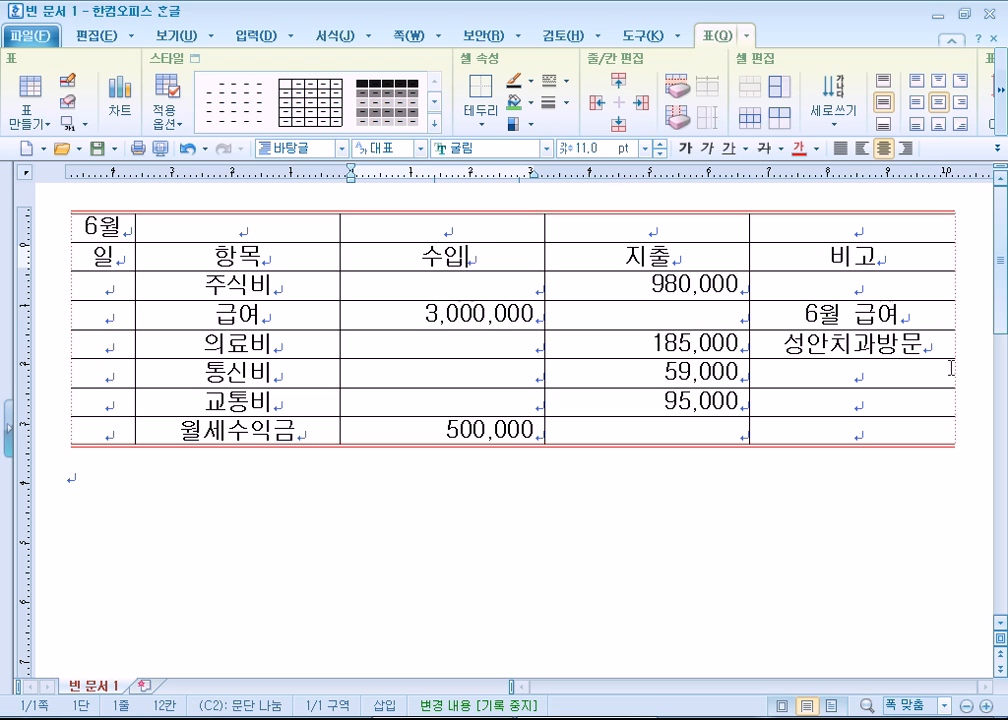
{"action": "left_click", "coordinate": [915, 540]}
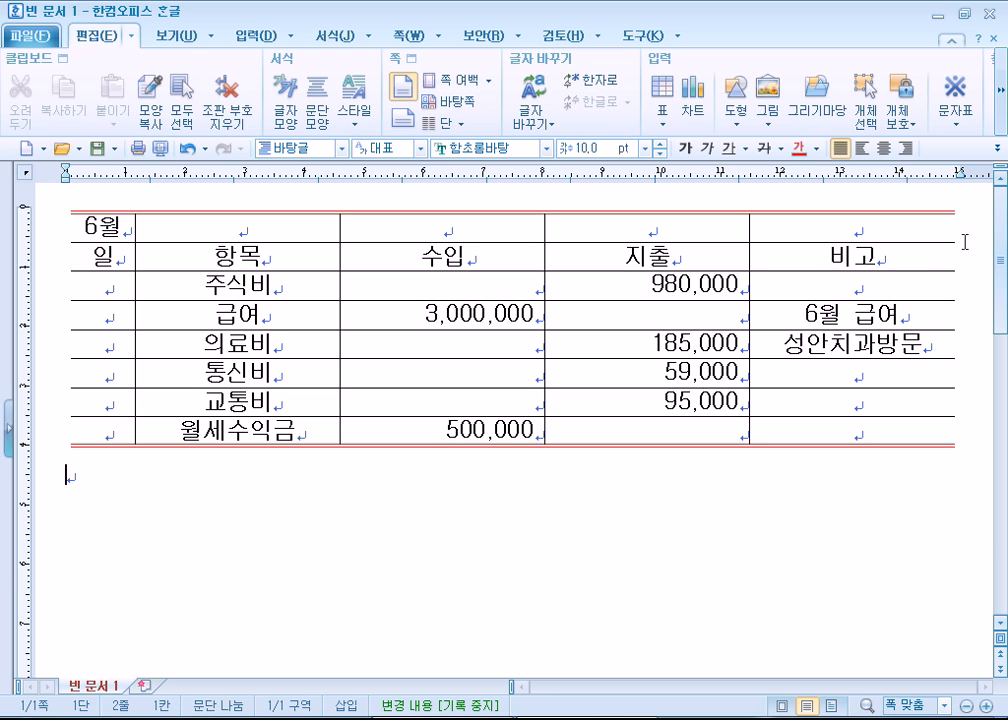
{"action": "left_click", "coordinate": [811, 285]}
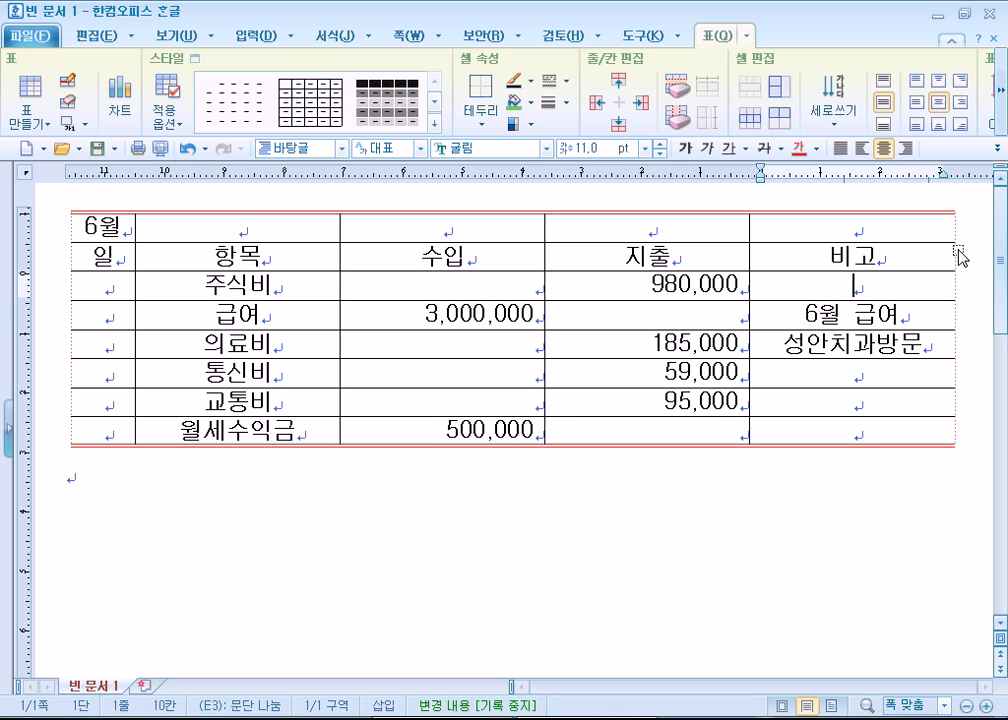
{"action": "left_click", "coordinate": [802, 523]}
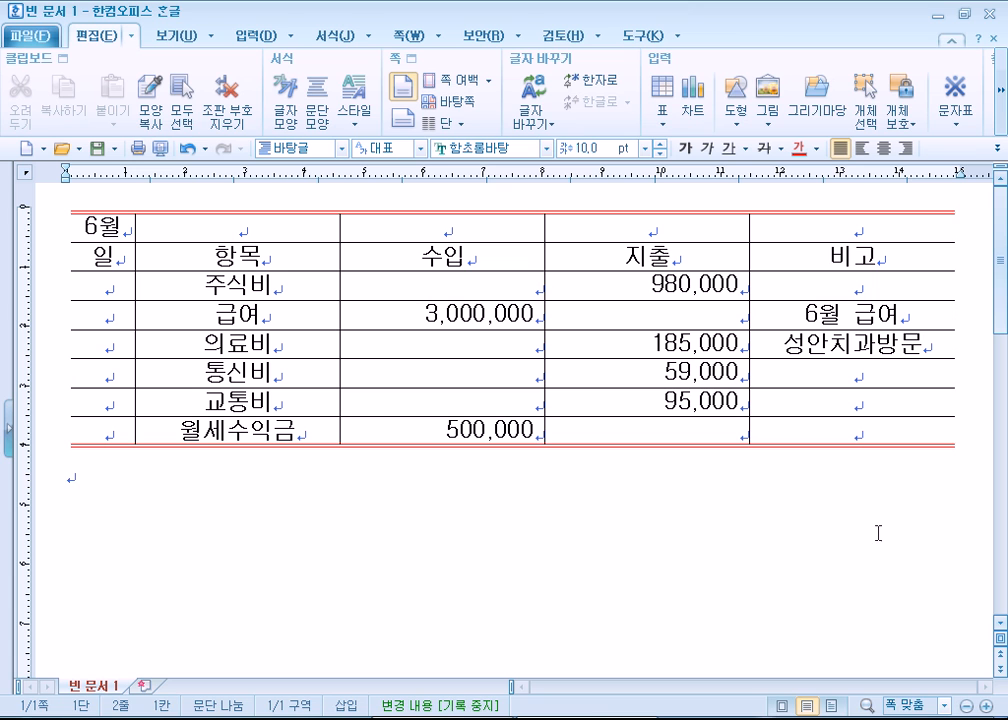
{"action": "left_click", "coordinate": [905, 288]}
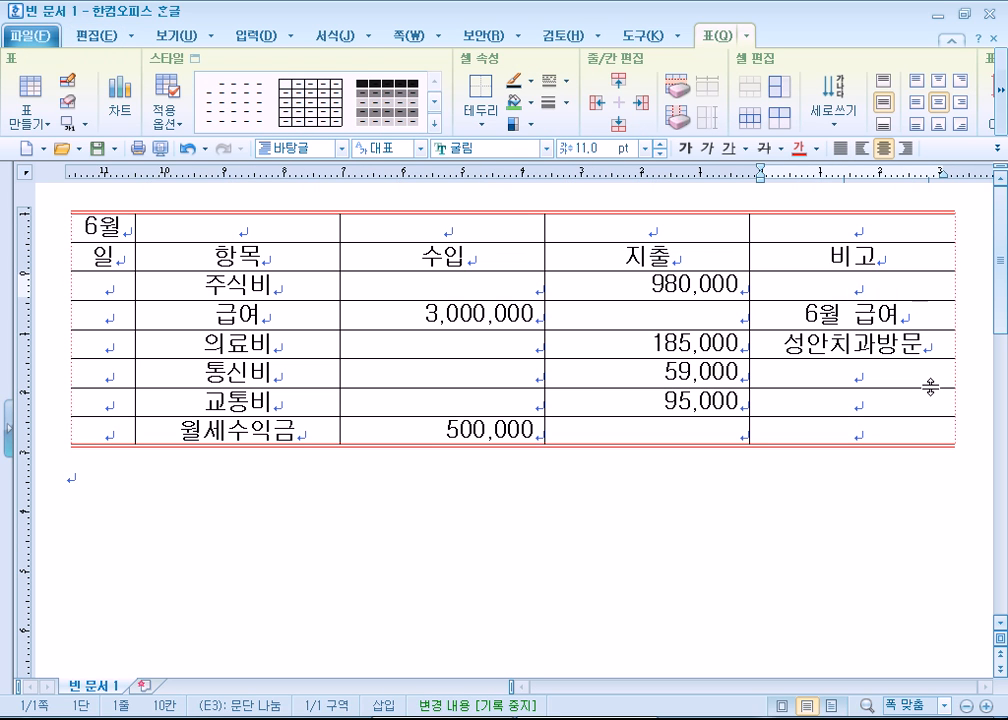
{"action": "left_click", "coordinate": [570, 515]}
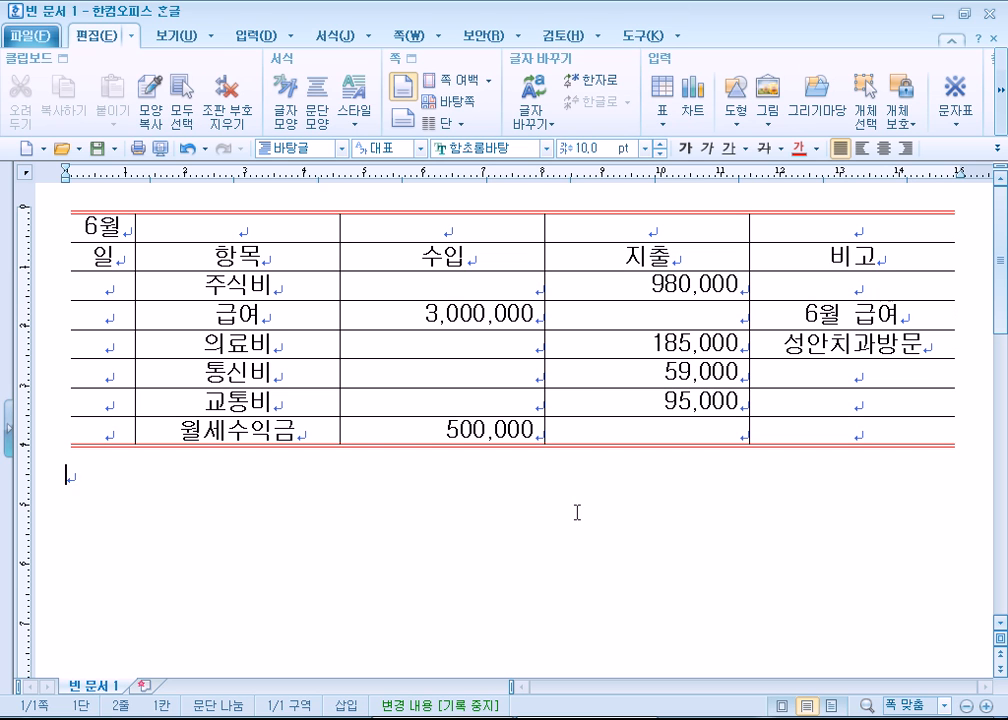
Turn on the display of transparent lines (투명 선) for the document
{"action": "left_click", "coordinate": [188, 38]}
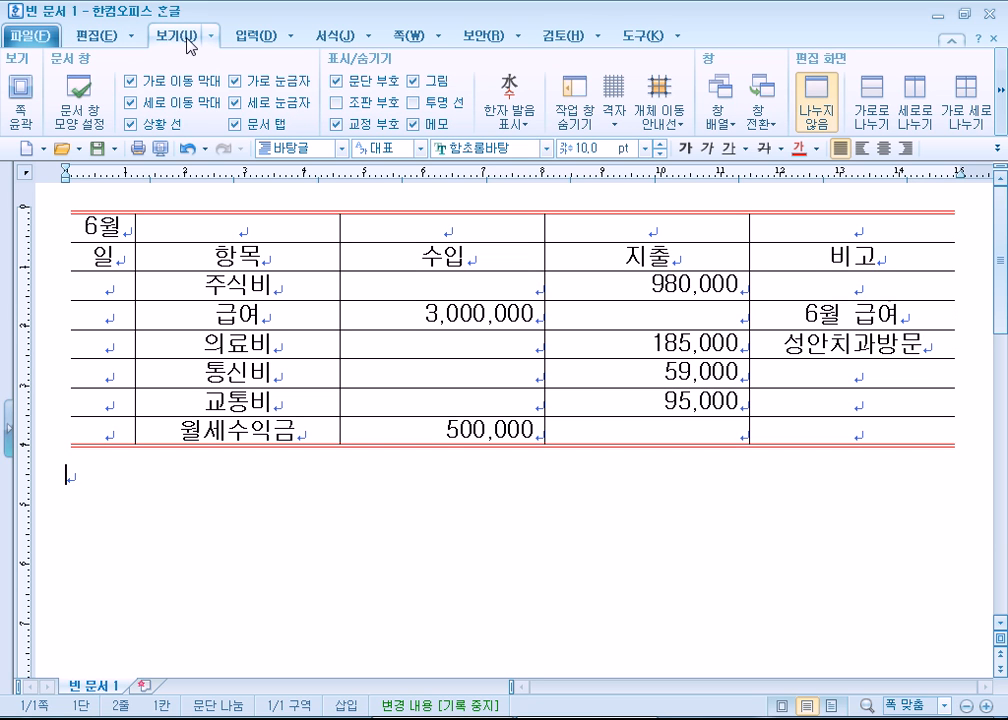
{"action": "left_click", "coordinate": [375, 84]}
{"action": "left_click", "coordinate": [377, 84]}
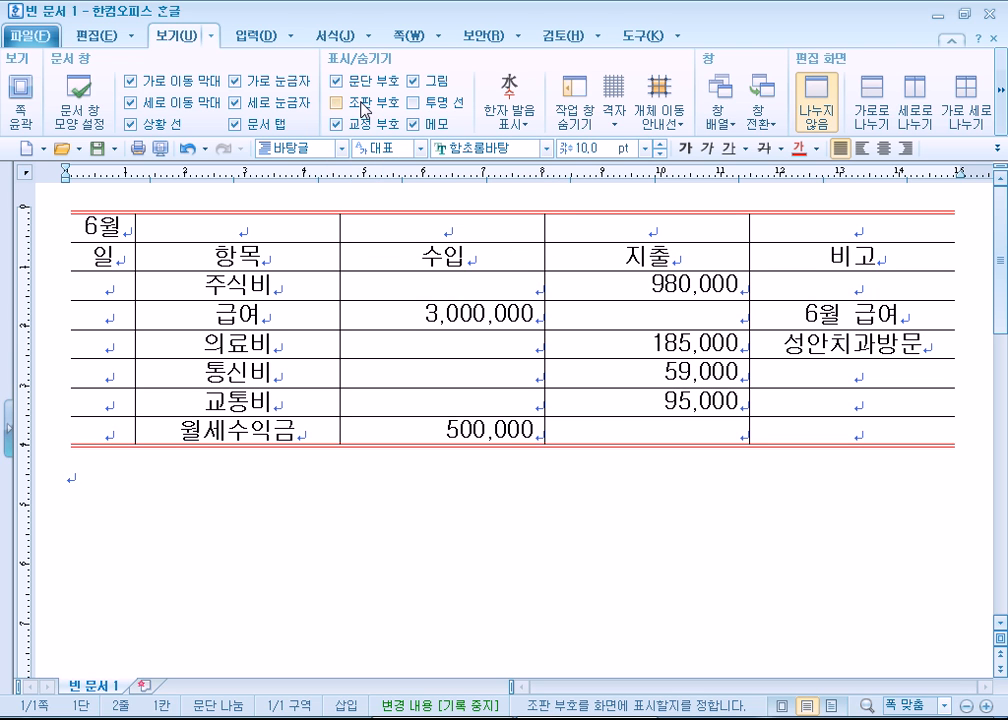
{"action": "left_click", "coordinate": [420, 104]}
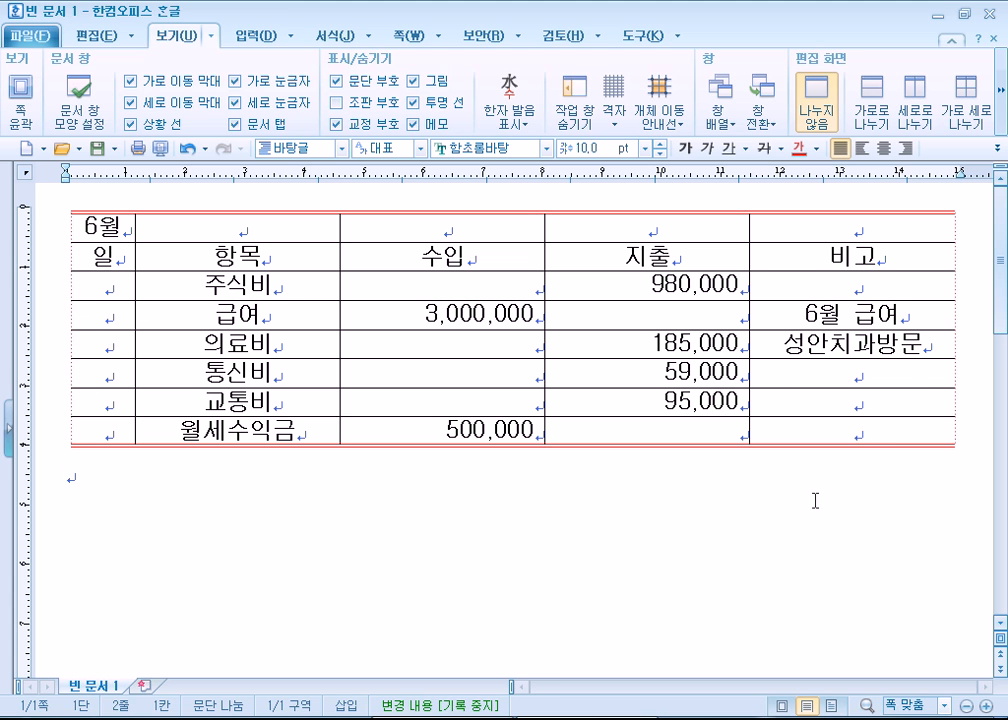
Place the cursor in the table, switch off the display of 투명 선 and leave the table
{"action": "left_click", "coordinate": [916, 375]}
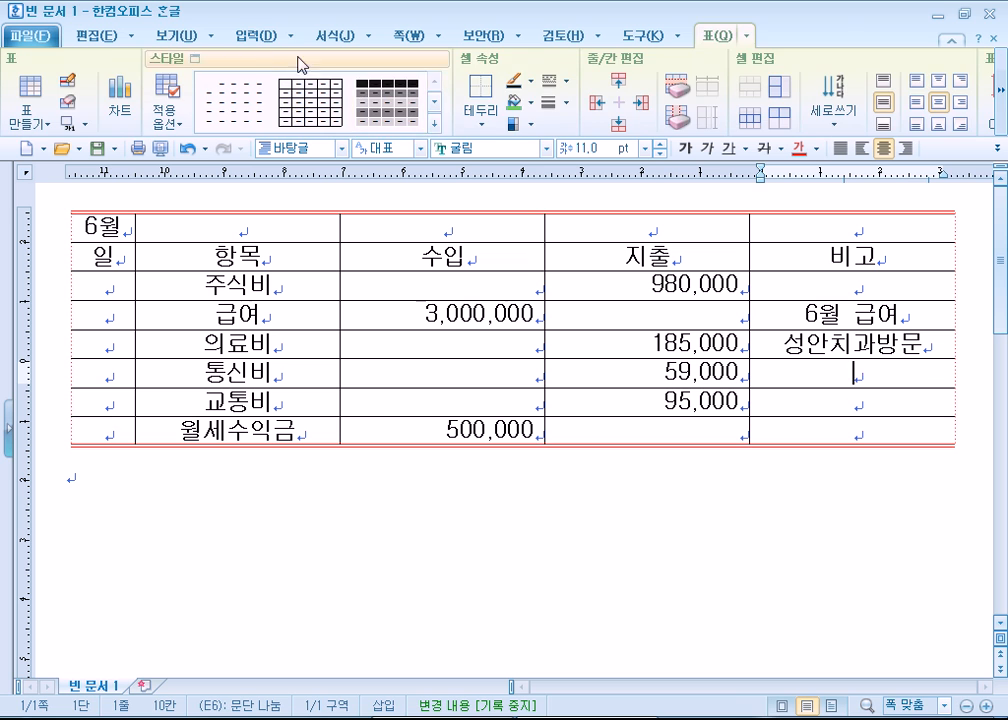
{"action": "left_click", "coordinate": [257, 37]}
{"action": "left_click", "coordinate": [189, 40]}
{"action": "left_click", "coordinate": [412, 102]}
{"action": "left_click", "coordinate": [652, 522]}
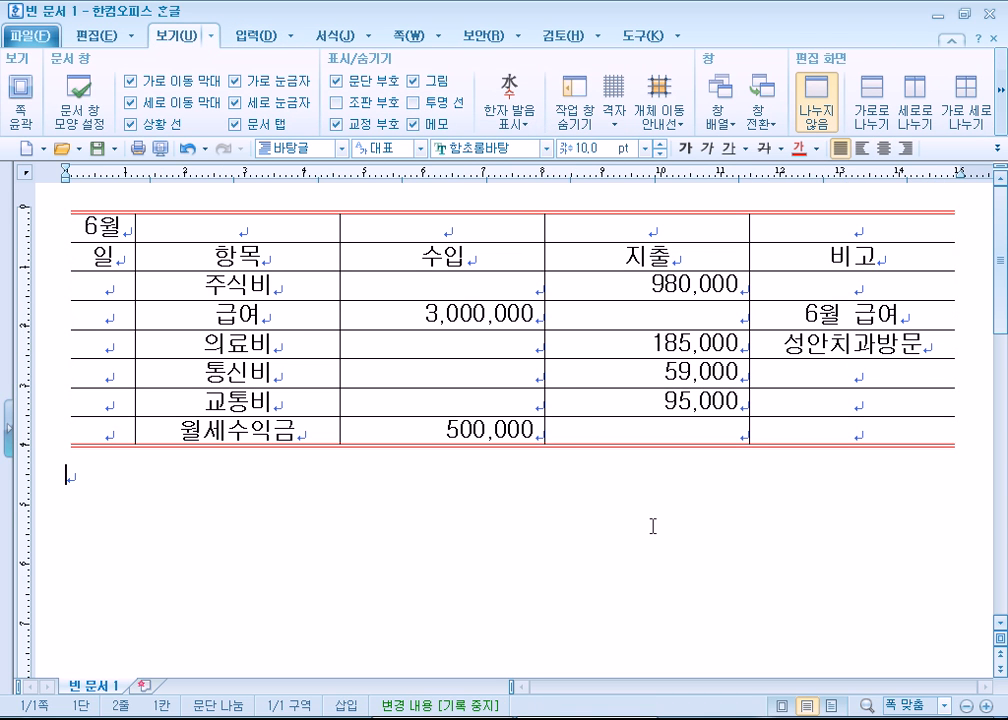
Toggle the 투명 선 display on and off, and inspect the table's side edges from inside and outside the table
{"action": "left_click", "coordinate": [414, 104]}
{"action": "left_click", "coordinate": [414, 104]}
{"action": "left_click", "coordinate": [646, 313]}
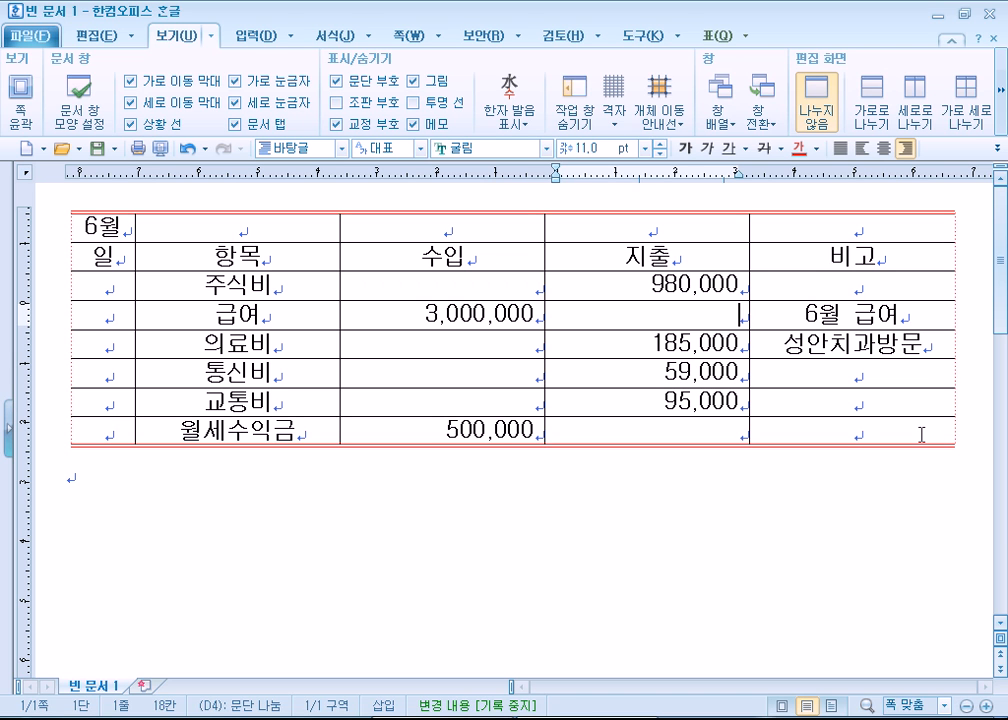
{"action": "left_click", "coordinate": [592, 556]}
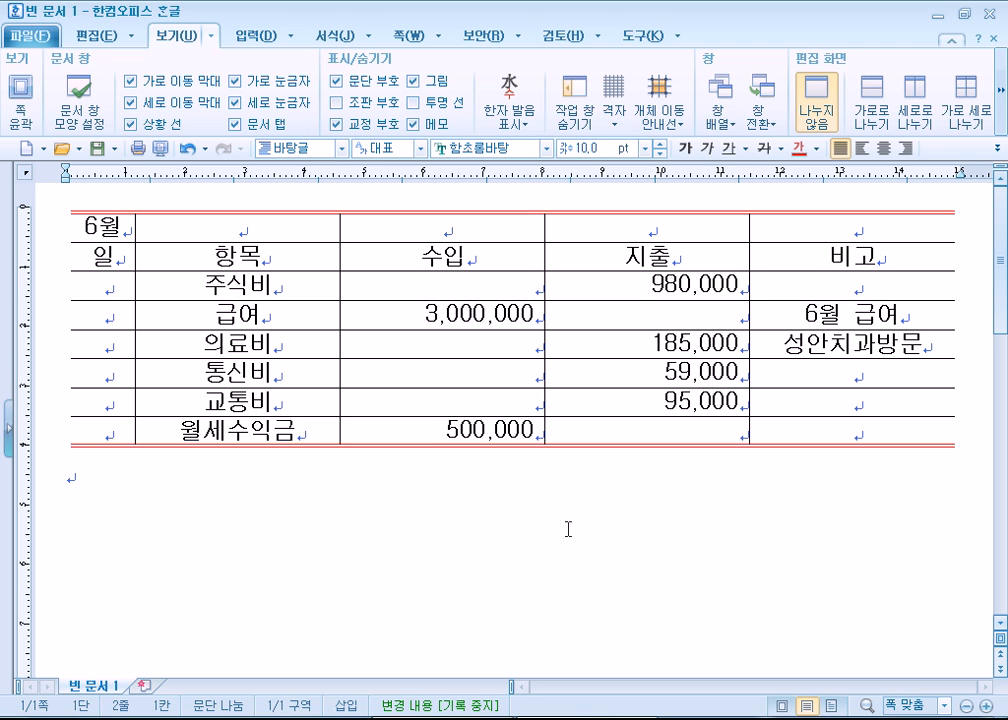
{"action": "left_click_drag", "start_coordinate": [100, 256], "coordinate": [797, 260]}
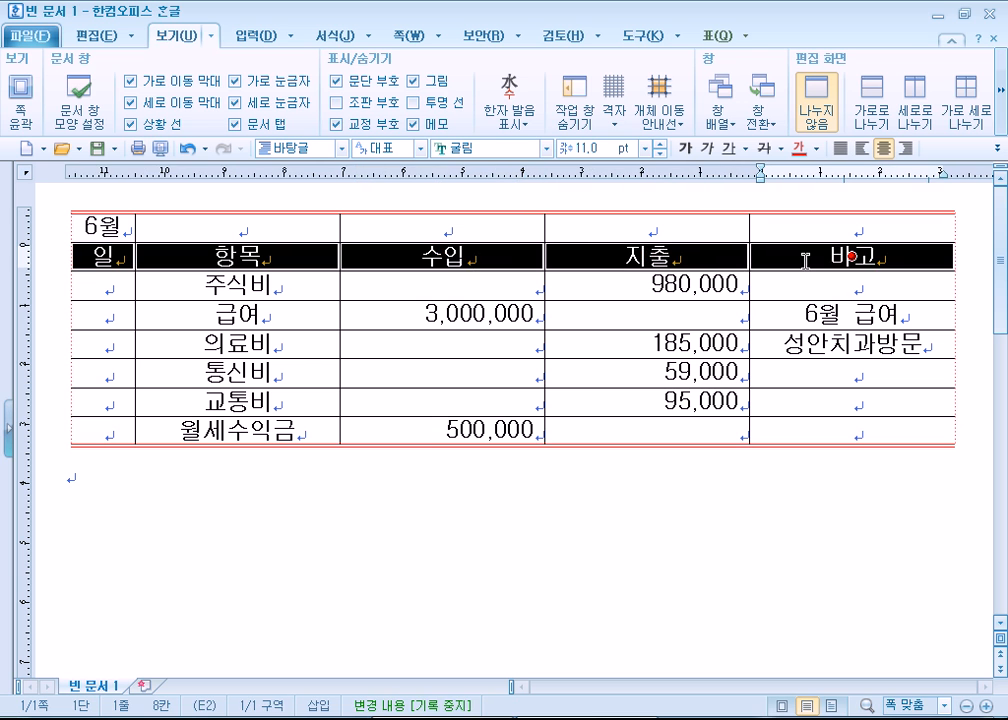
{"action": "left_click", "coordinate": [704, 540]}
{"action": "left_click_drag", "start_coordinate": [98, 258], "coordinate": [805, 270]}
{"action": "left_click", "coordinate": [580, 560]}
{"action": "left_click_drag", "start_coordinate": [100, 258], "coordinate": [772, 252]}
{"action": "right_click", "coordinate": [790, 265]}
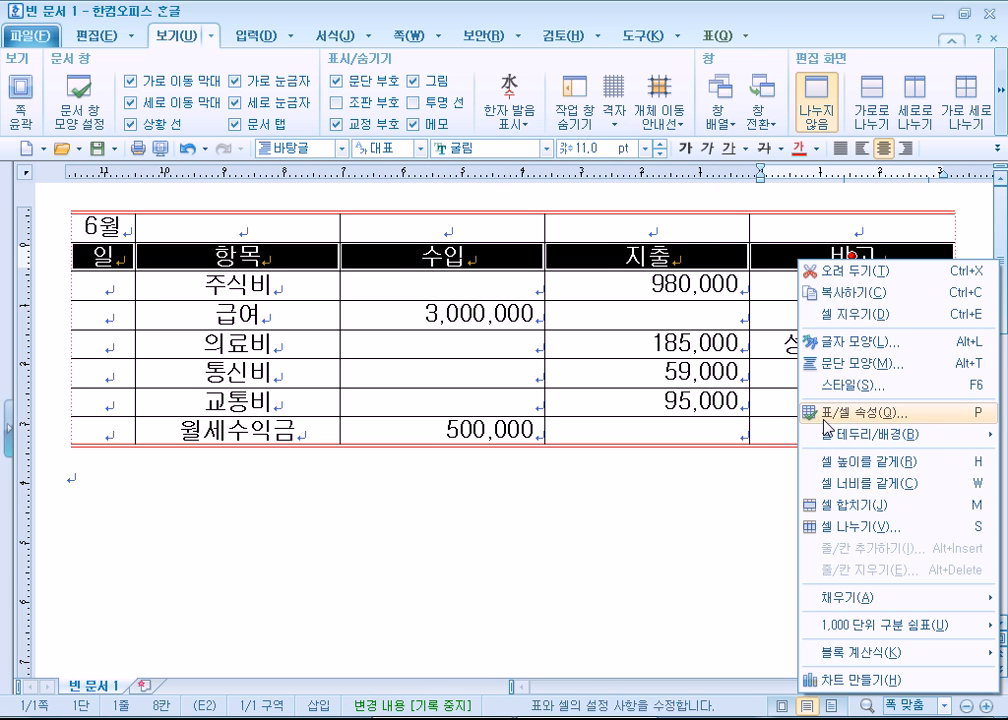
{"action": "mouse_move", "coordinate": [826, 436]}
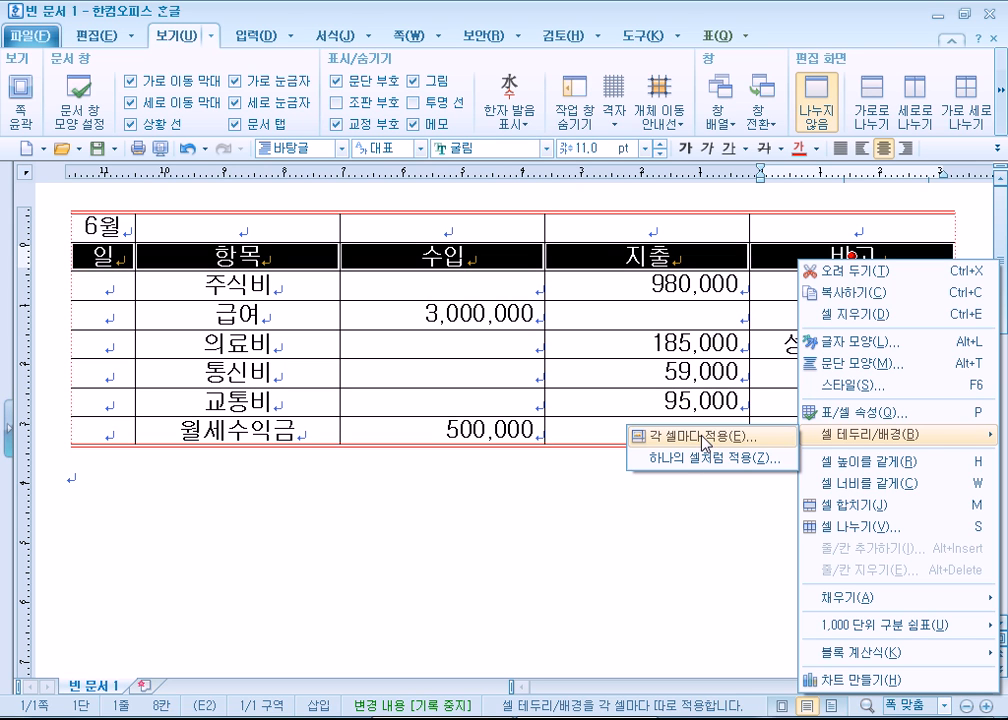
{"action": "left_click", "coordinate": [536, 507]}
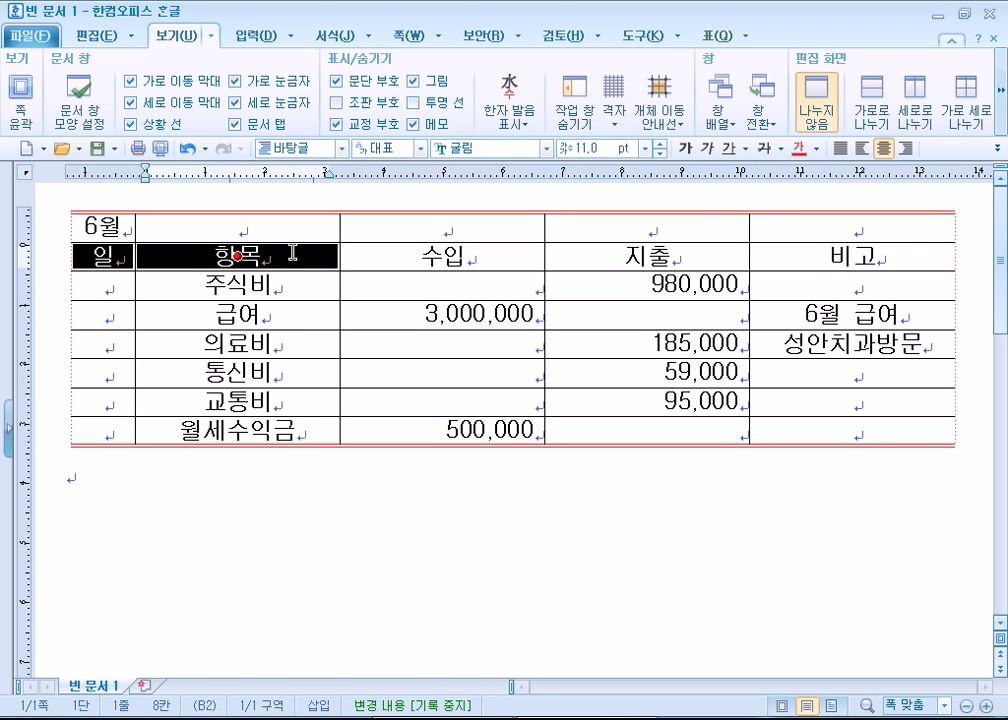
View the header row's cell background settings, cancel them and look at the 셀 테두리/배경 application choices
{"action": "key", "text": "c"}
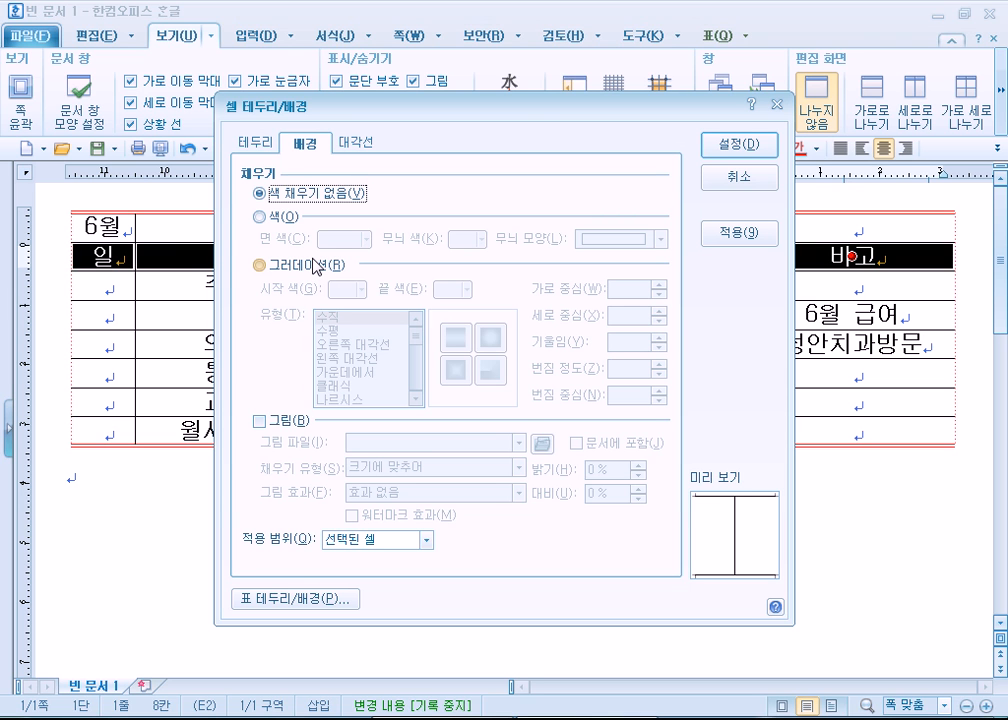
{"action": "left_click", "coordinate": [728, 180]}
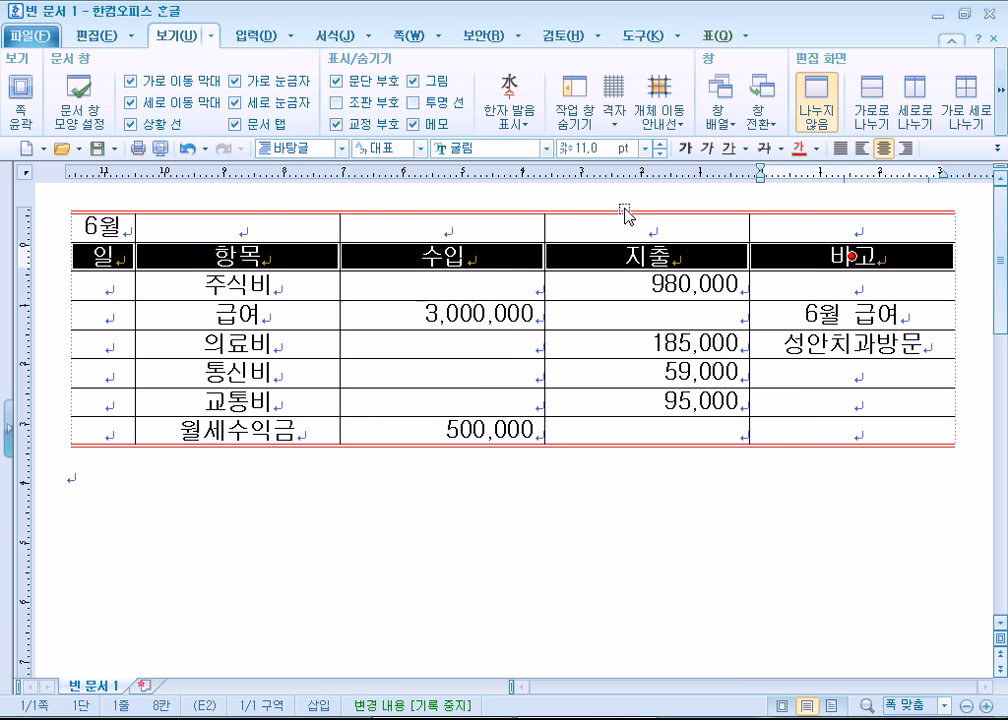
{"action": "right_click", "coordinate": [306, 263]}
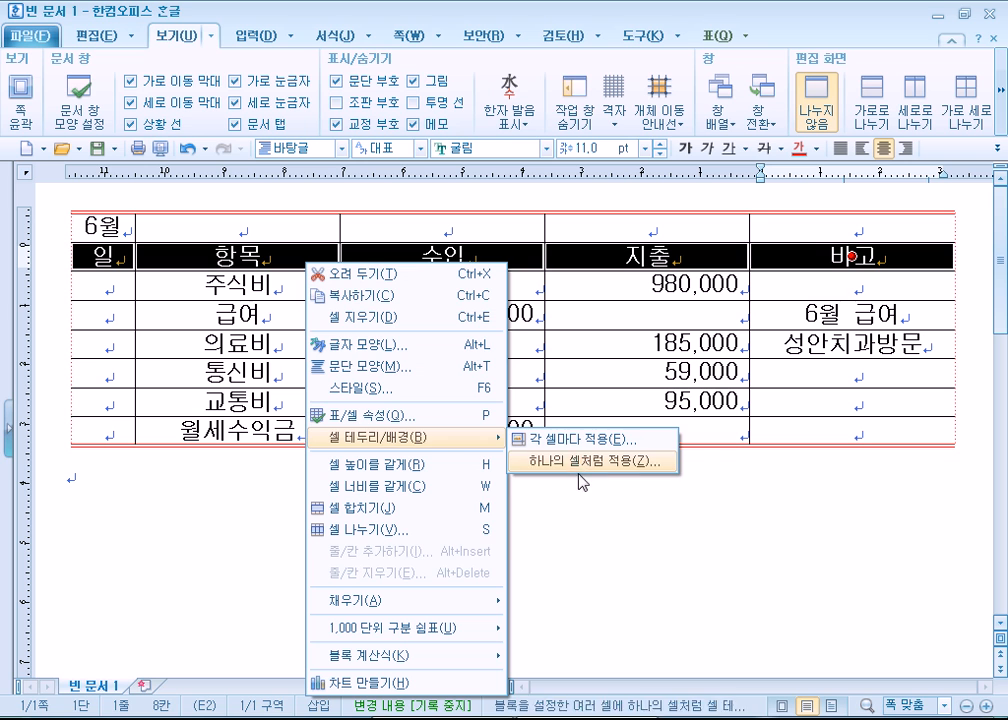
{"action": "left_click", "coordinate": [116, 258]}
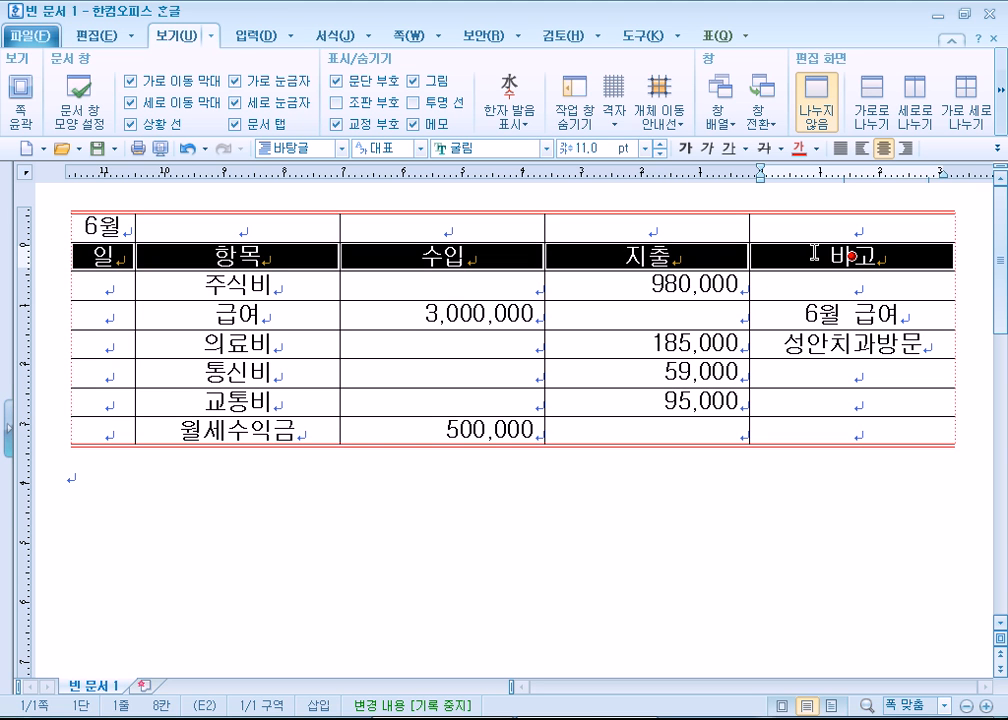
Review the 테두리 and 배경 settings for the header row, close them without applying and deselect the row
{"action": "key", "text": "c"}
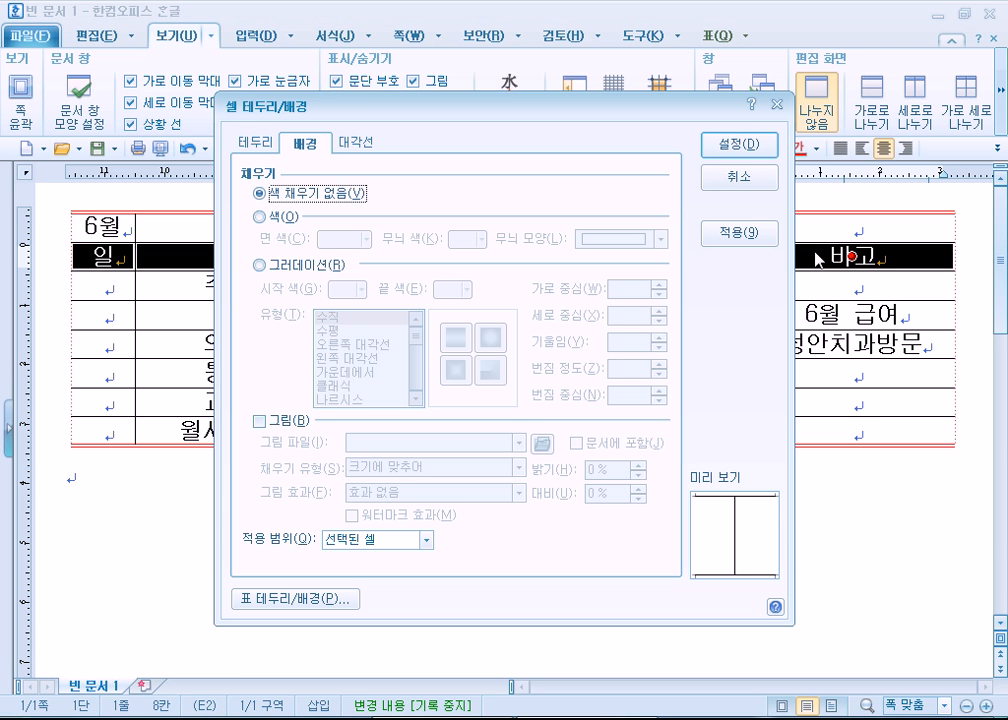
{"action": "key", "text": "Escape"}
{"action": "key", "text": "c"}
{"action": "left_click", "coordinate": [257, 146]}
{"action": "left_click", "coordinate": [312, 148]}
{"action": "key", "text": "Escape"}
{"action": "left_click", "coordinate": [514, 483]}
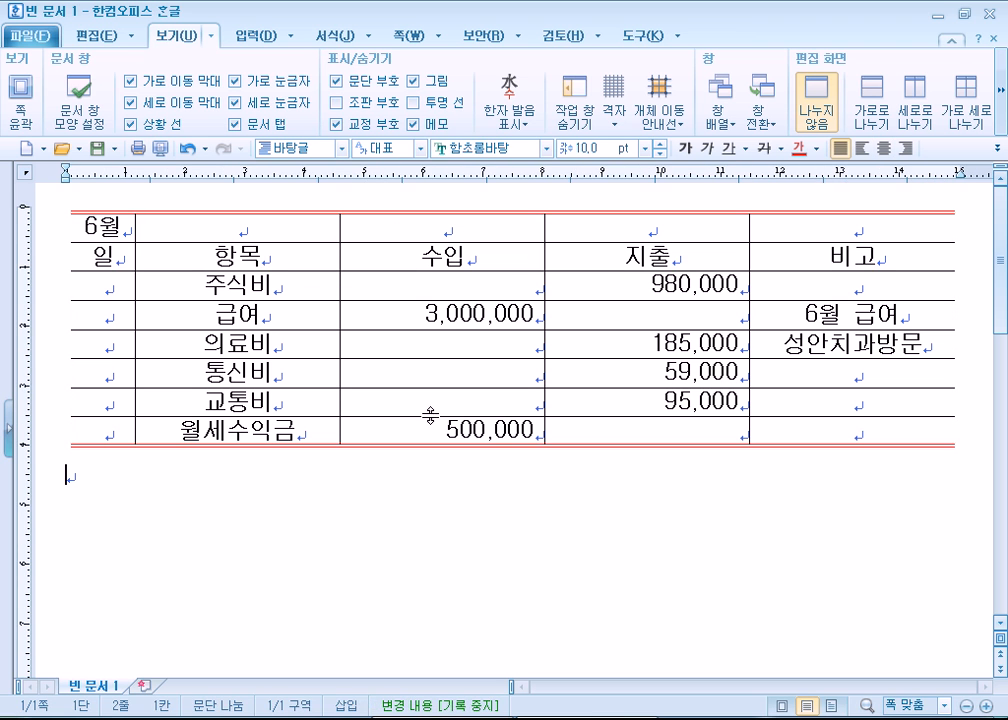
Fill the header row from 일 to 비고 with an orange 면 색 and deselect the row
{"action": "left_click_drag", "start_coordinate": [100, 256], "coordinate": [791, 255]}
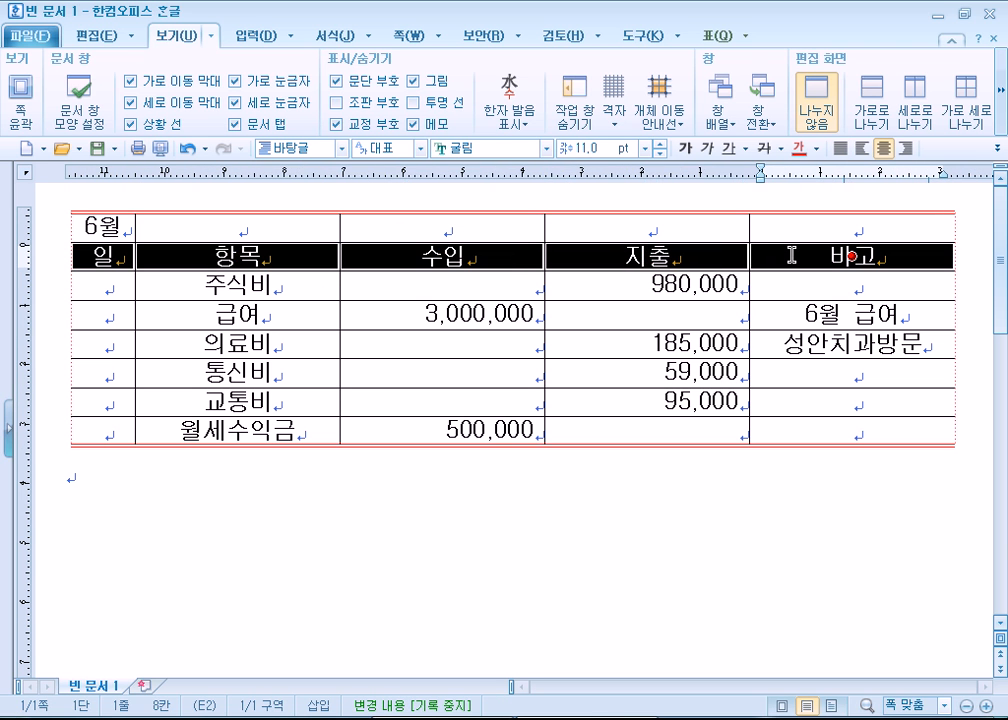
{"action": "key", "text": "l"}
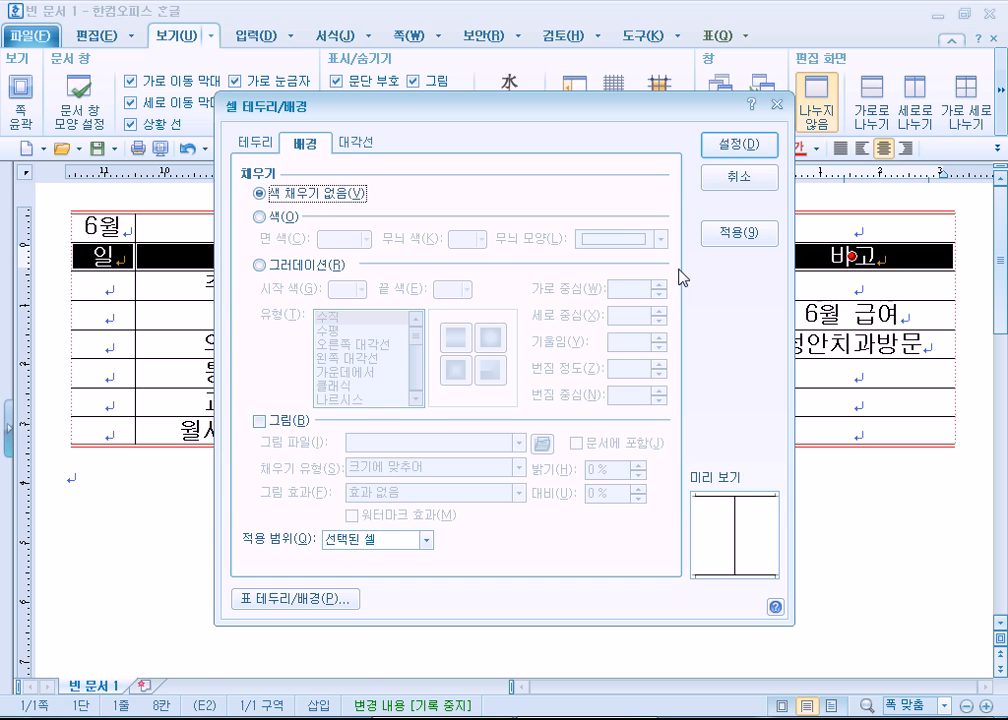
{"action": "left_click", "coordinate": [260, 216]}
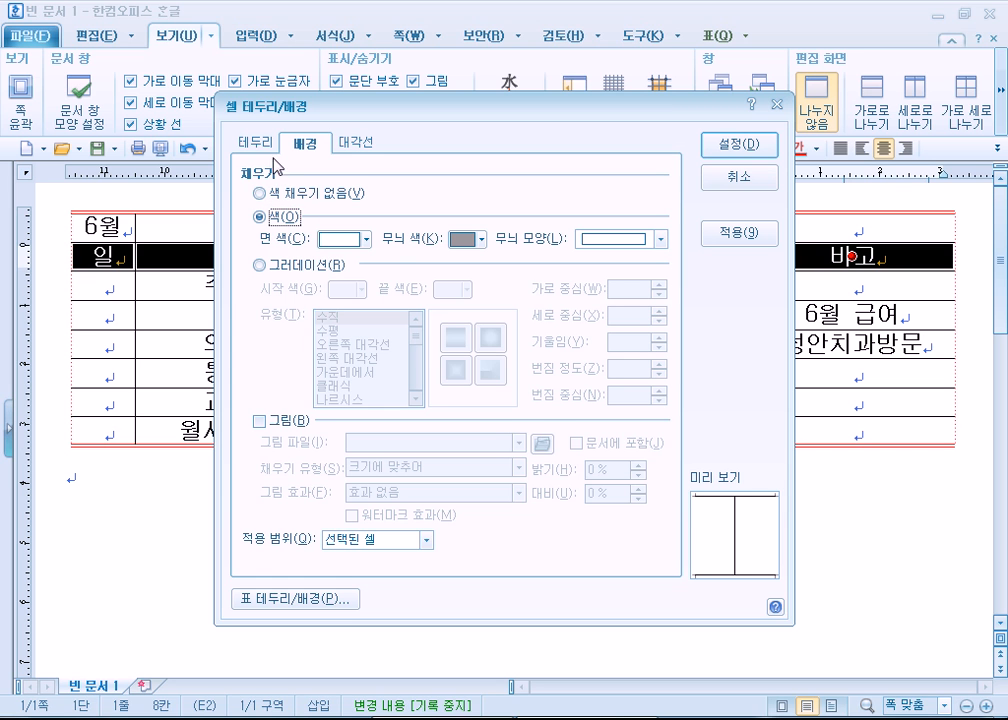
{"action": "left_click", "coordinate": [254, 142]}
{"action": "left_click", "coordinate": [305, 143]}
{"action": "left_click", "coordinate": [364, 239]}
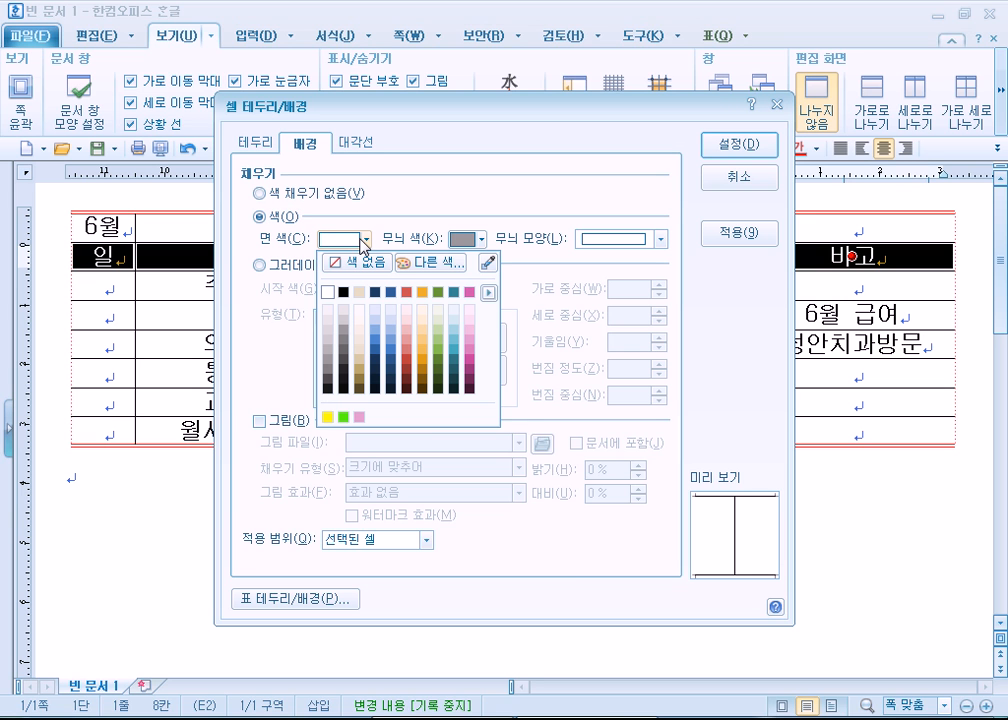
{"action": "left_click", "coordinate": [423, 293]}
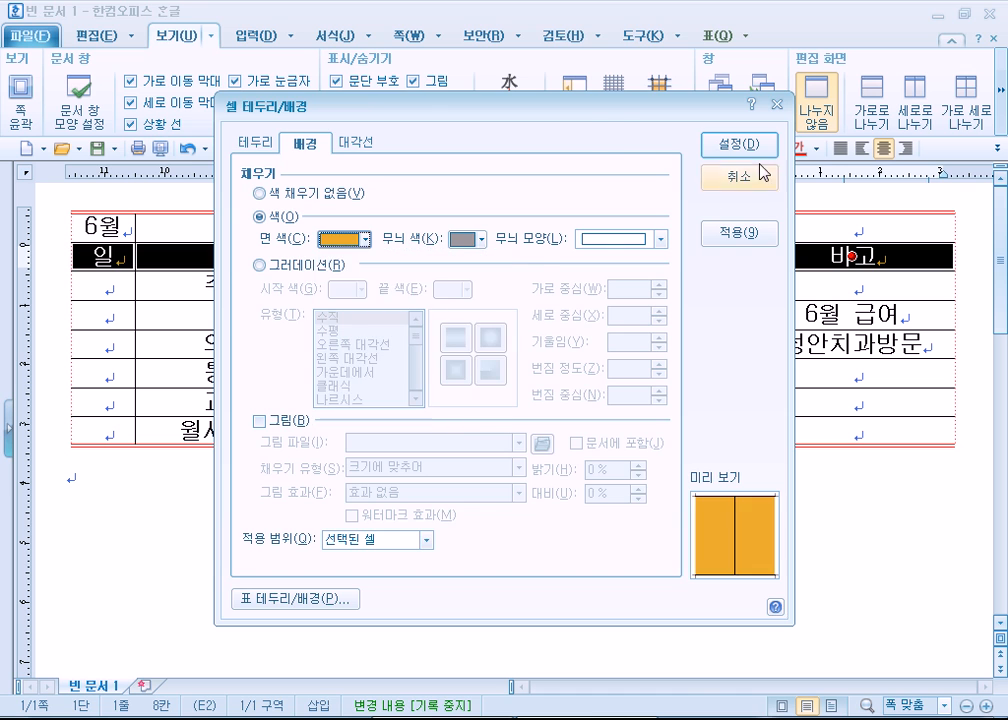
{"action": "left_click", "coordinate": [752, 148]}
{"action": "left_click", "coordinate": [595, 577]}
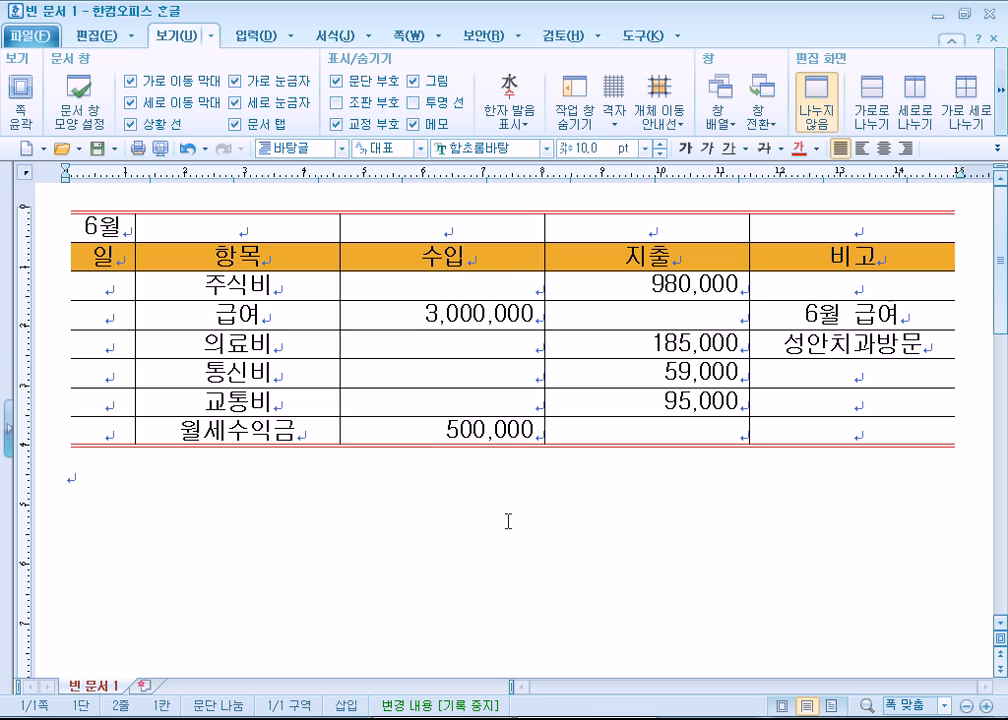
Examine the 면 색 palette in the header row's background settings, keep the orange fill and deselect the row
{"action": "left_click_drag", "start_coordinate": [100, 257], "coordinate": [850, 257]}
{"action": "key", "text": "l"}
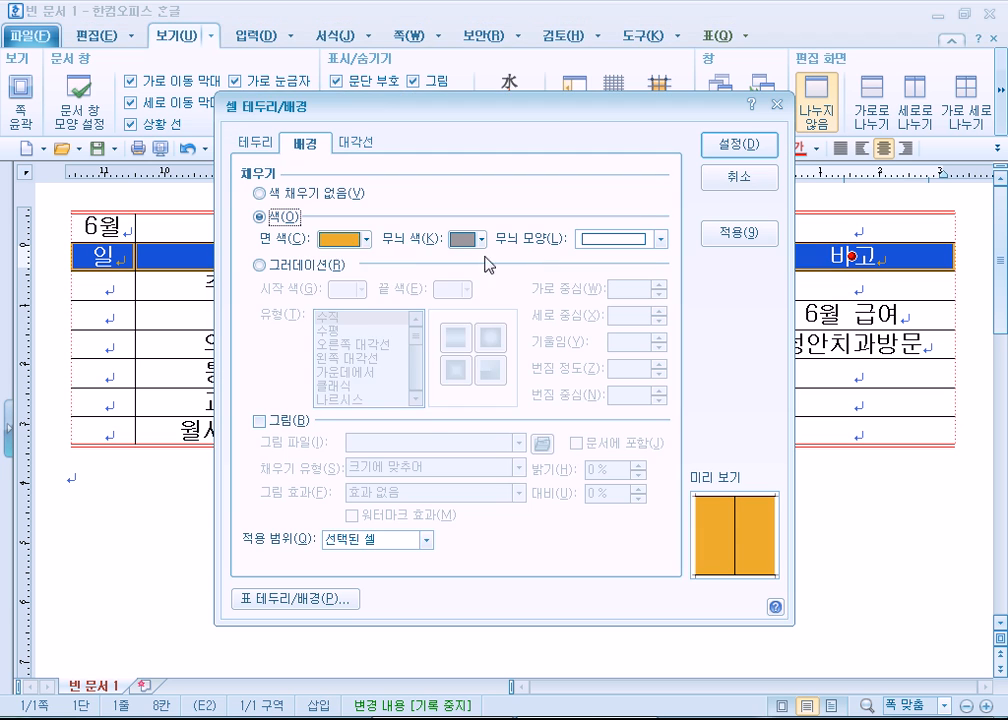
{"action": "left_click", "coordinate": [366, 239]}
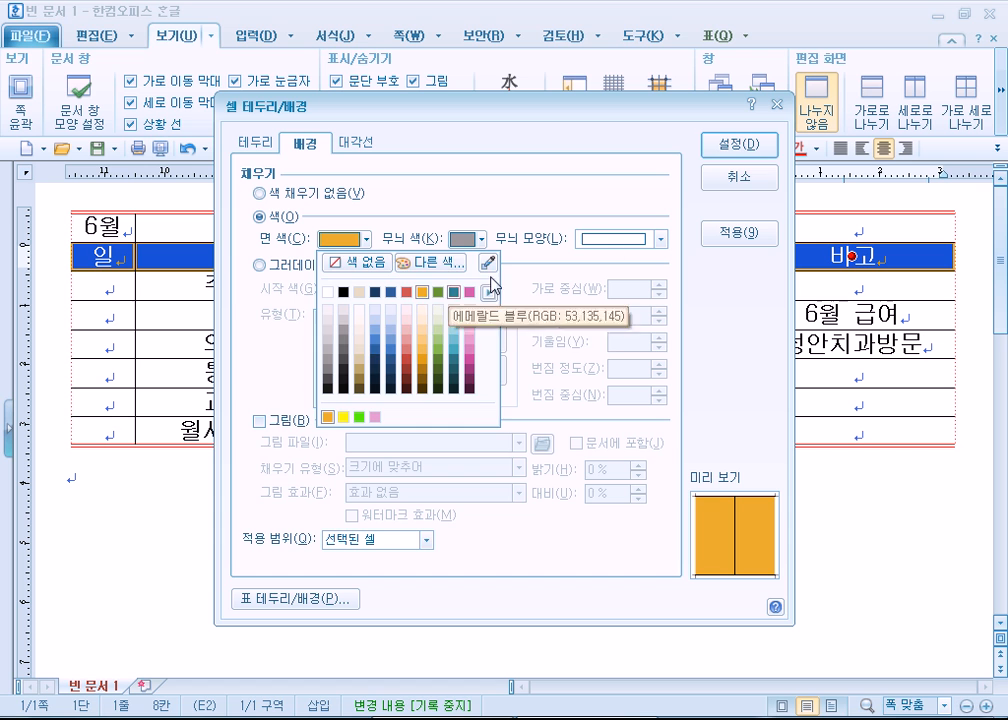
{"action": "left_click", "coordinate": [727, 146]}
{"action": "left_click", "coordinate": [726, 146]}
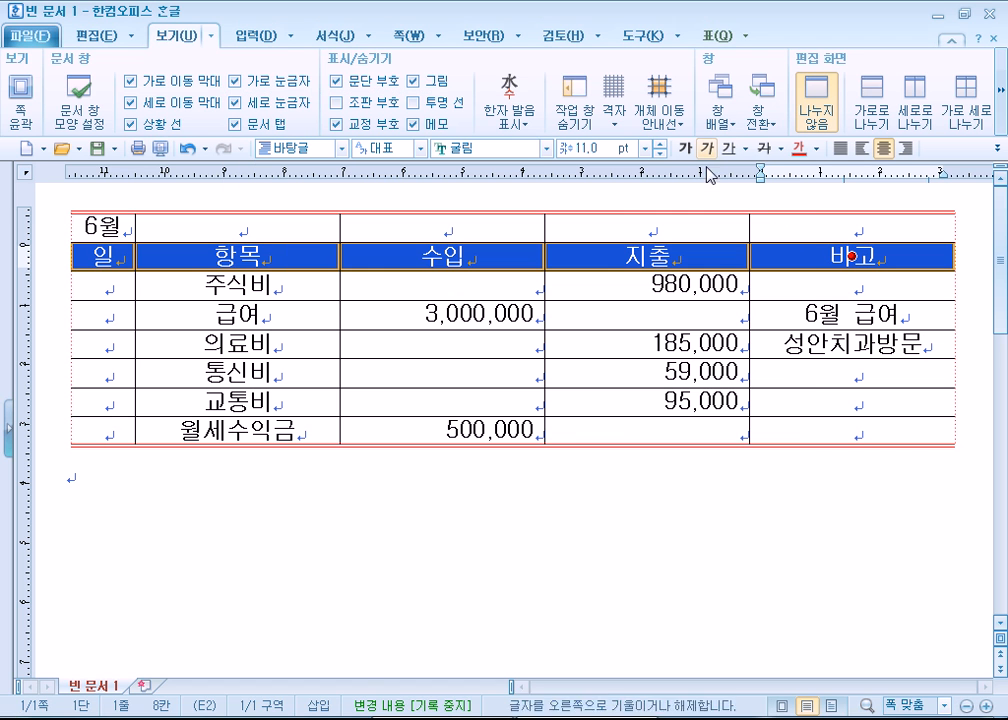
{"action": "left_click", "coordinate": [459, 540]}
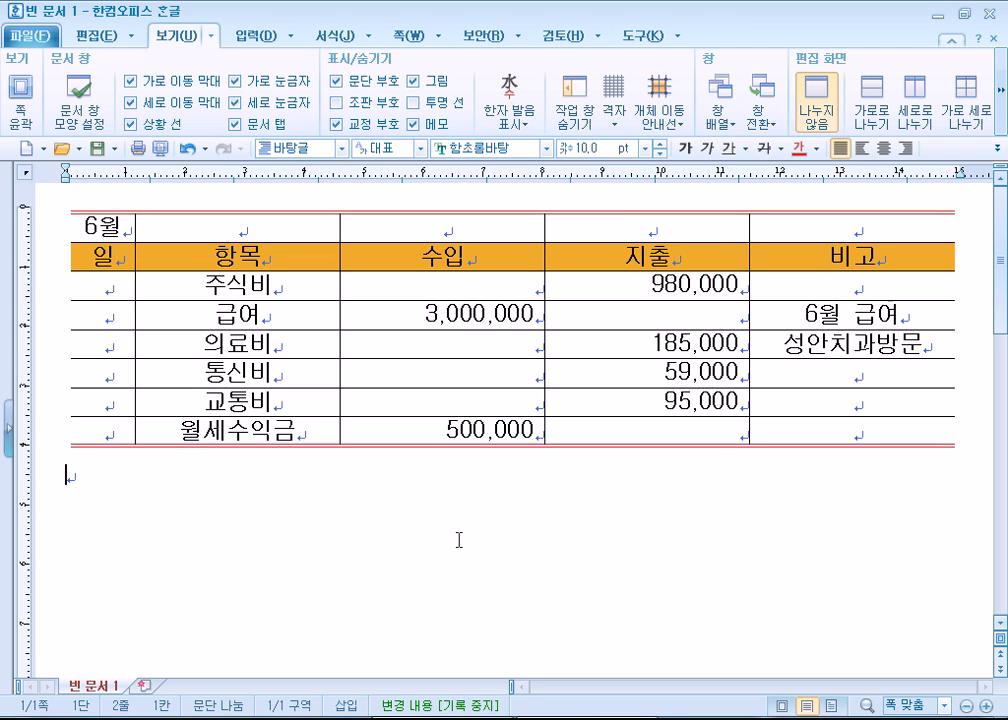
{"action": "left_click", "coordinate": [841, 427]}
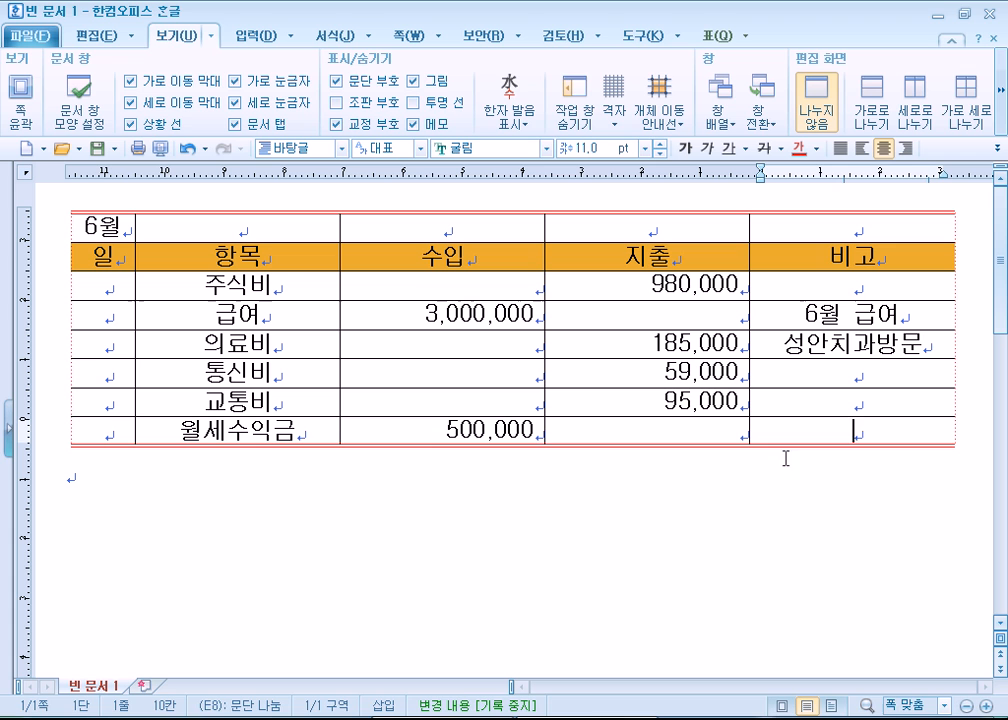
{"action": "left_click", "coordinate": [649, 542]}
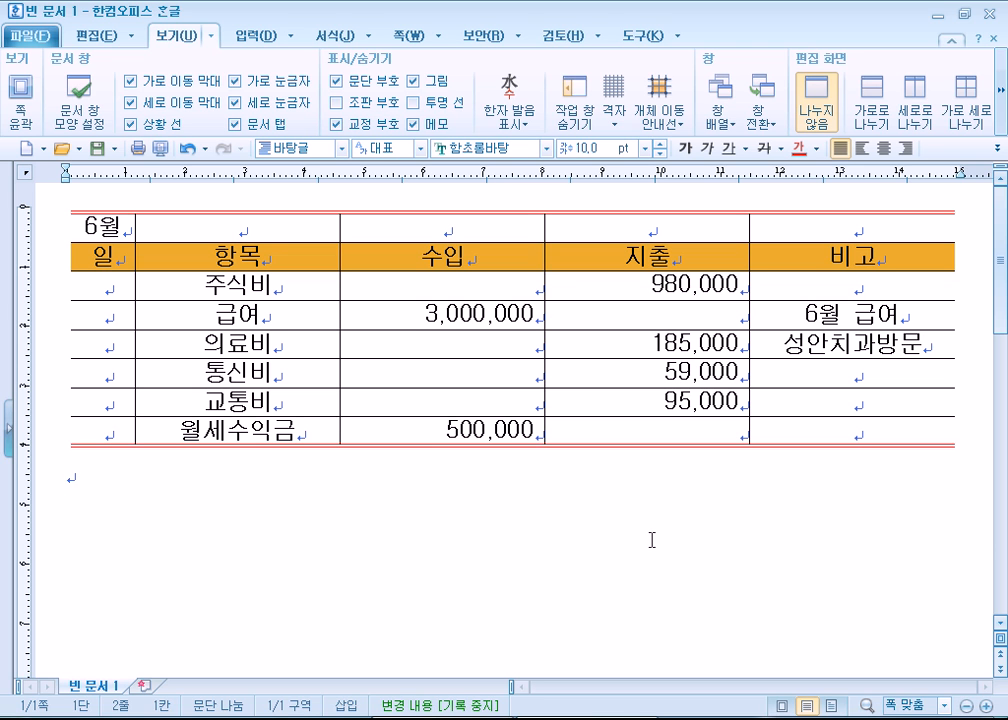
Append nine empty rows below the 월세수익금 row by advancing past the table's last cell
{"action": "left_click", "coordinate": [843, 436]}
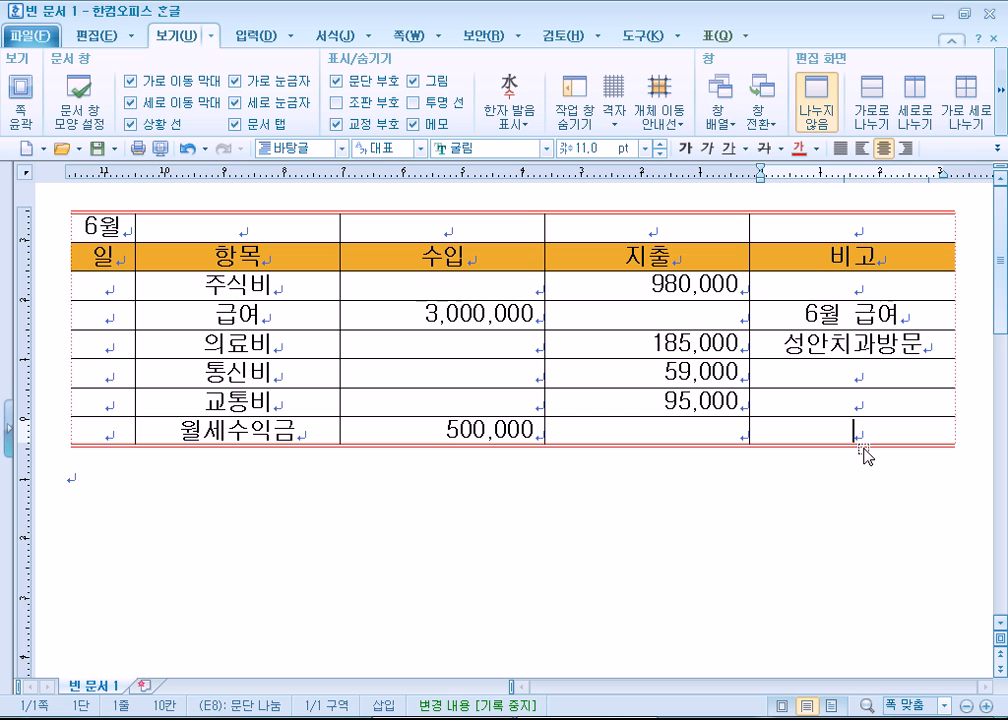
{"action": "key", "text": "Tab"}
{"action": "key", "text": "Tab"}
{"action": "key", "text": "Tab"}
{"action": "key", "text": "Tab"}
{"action": "key", "text": "Tab"}
{"action": "key", "text": "Tab"}
{"action": "key", "text": "Tab"}
{"action": "key", "text": "Tab"}
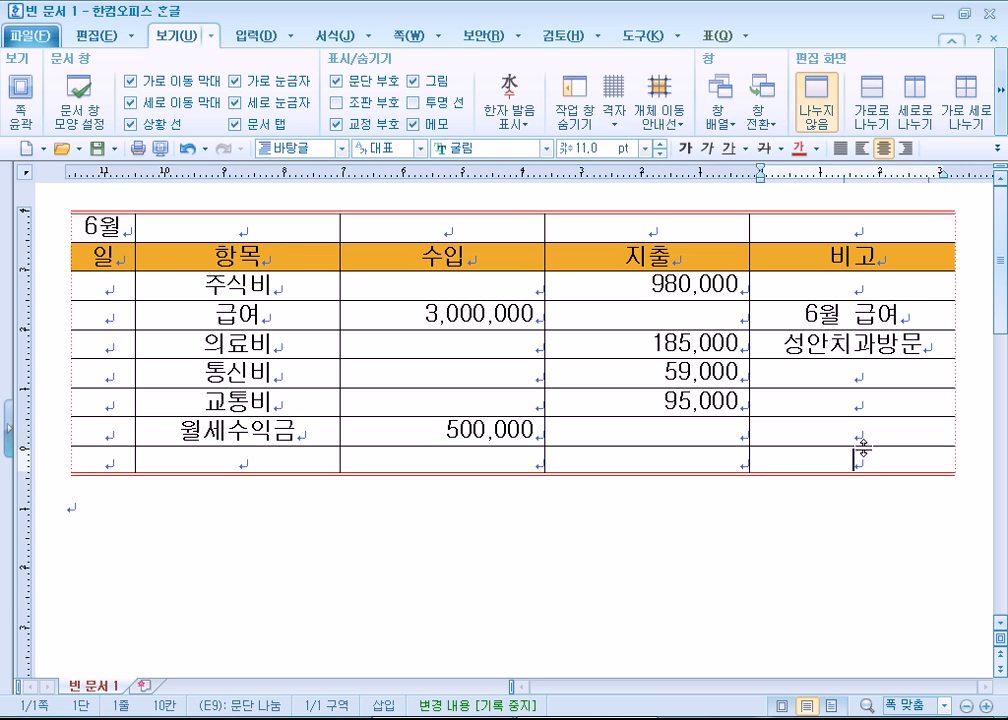
{"action": "key", "text": "Tab"}
{"action": "key", "text": "Tab"}
{"action": "key", "text": "Tab"}
{"action": "key", "text": "Tab"}
{"action": "key", "text": "Tab"}
{"action": "key", "text": "Tab"}
{"action": "key", "text": "Tab"}
{"action": "key", "text": "Tab"}
{"action": "key", "text": "Tab"}
{"action": "key", "text": "Tab"}
{"action": "key", "text": "Tab"}
{"action": "key", "text": "Tab"}
{"action": "key", "text": "Tab"}
{"action": "key", "text": "Tab"}
{"action": "key", "text": "Tab"}
{"action": "key", "text": "Tab"}
{"action": "key", "text": "Tab"}
{"action": "key", "text": "Tab"}
{"action": "key", "text": "Tab"}
{"action": "key", "text": "Tab"}
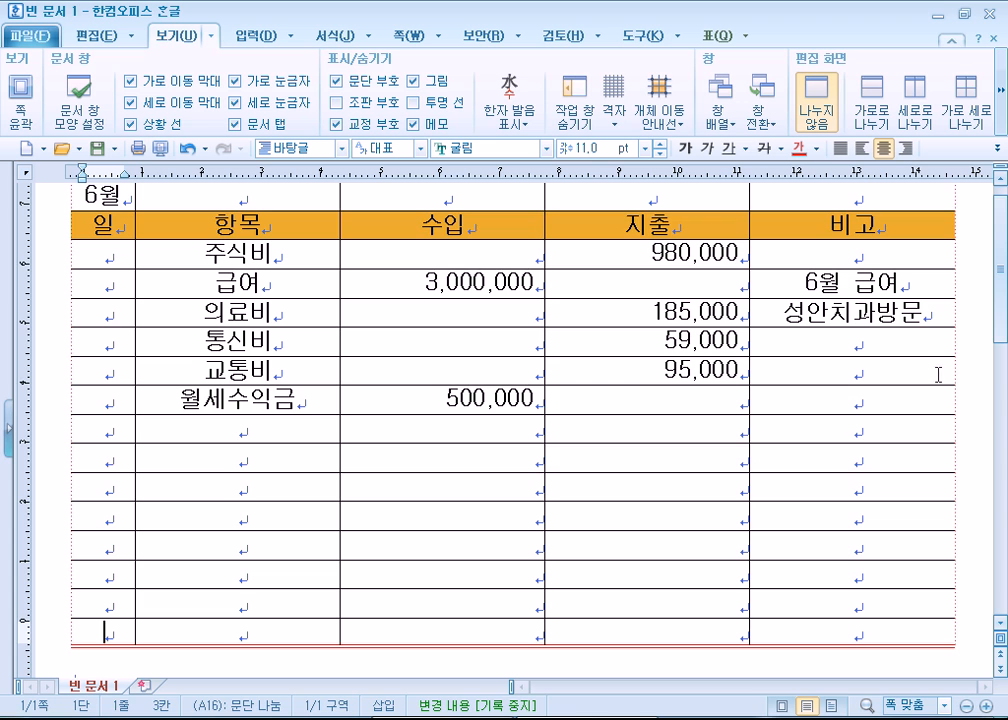
{"action": "scroll", "coordinate": [817, 439], "scroll_direction": "down", "scroll_amount": 3}
{"action": "key", "text": "Tab"}
{"action": "key", "text": "Tab"}
{"action": "key", "text": "Tab"}
{"action": "key", "text": "Tab"}
{"action": "key", "text": "Tab"}
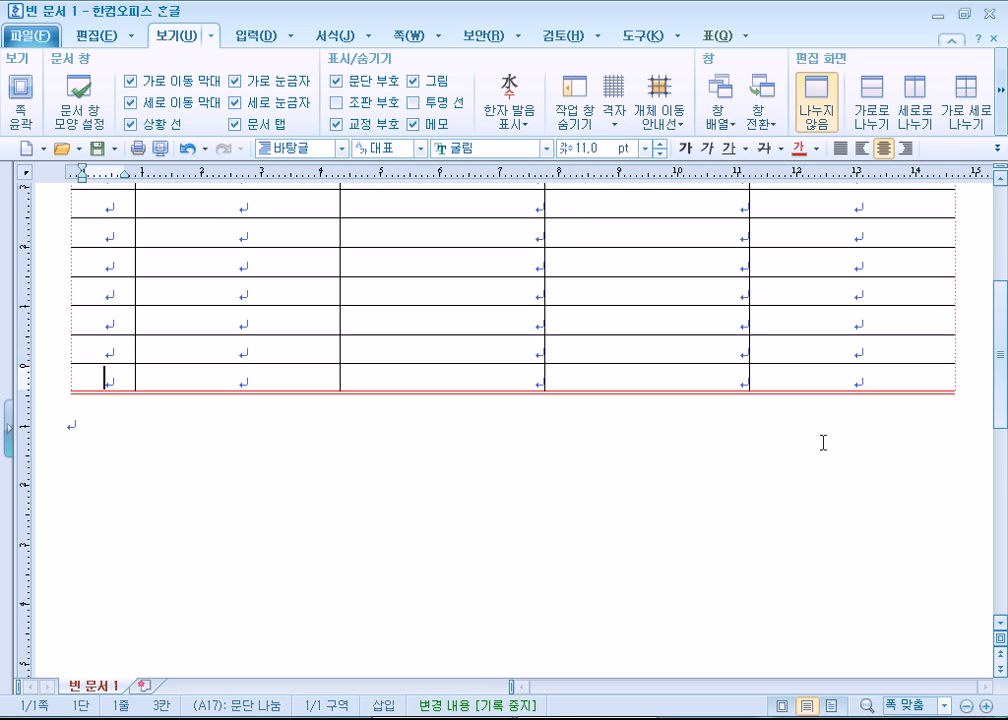
Delete the first seven empty rows below 월세수익금 entirely, including their cell shapes, and leave the table
{"action": "scroll", "coordinate": [823, 439], "scroll_direction": "up", "scroll_amount": 2}
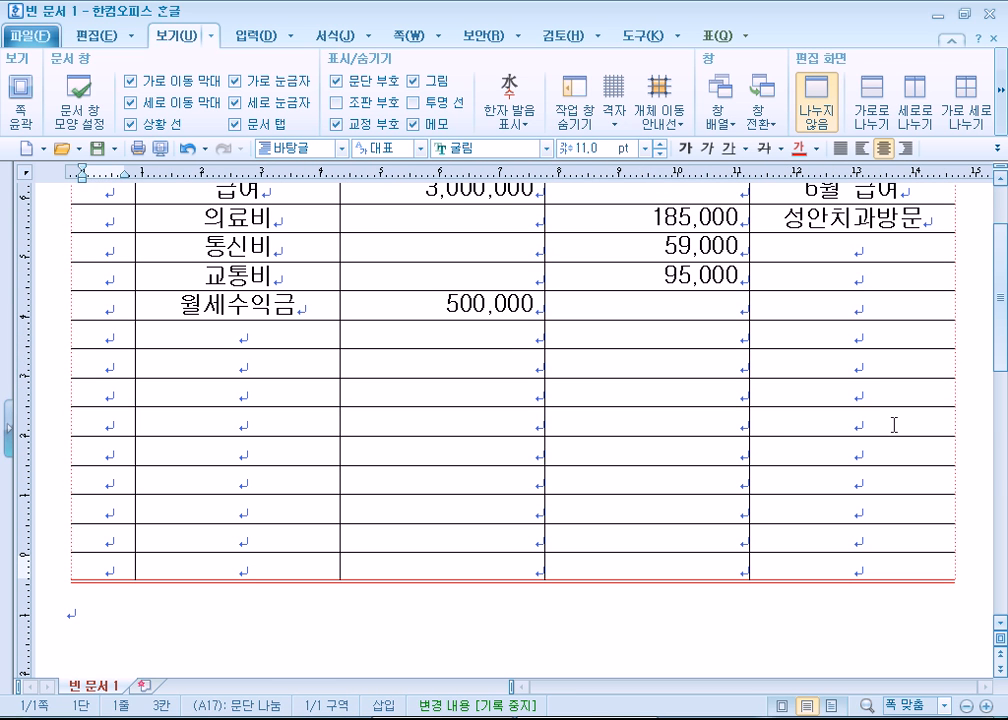
{"action": "left_click_drag", "start_coordinate": [104, 332], "coordinate": [810, 523]}
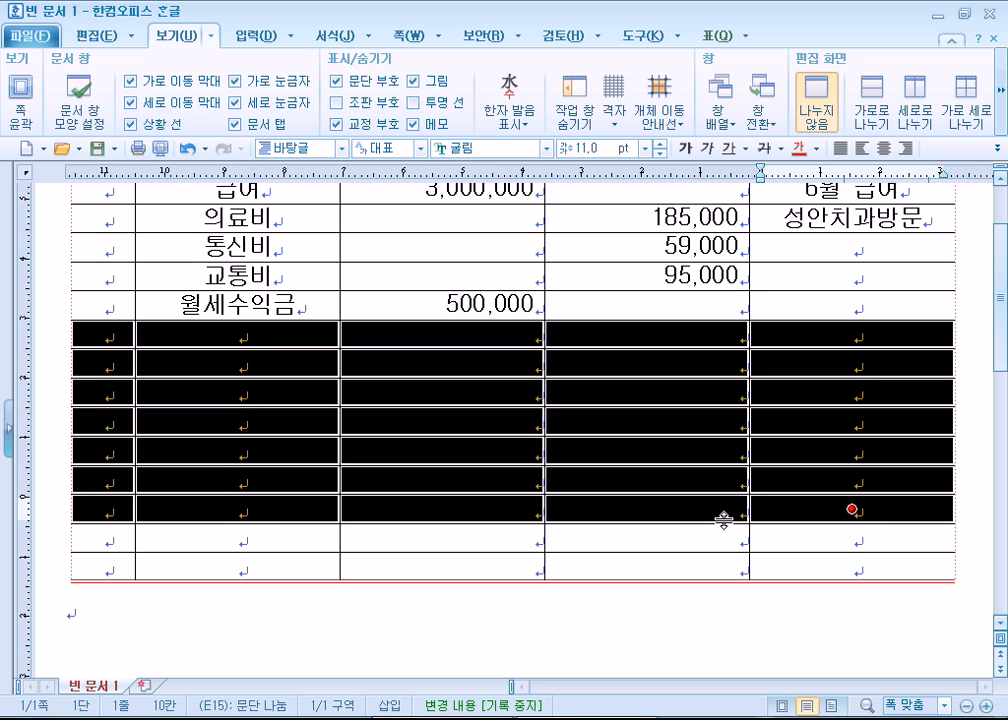
{"action": "key", "text": "Delete"}
{"action": "left_click", "coordinate": [630, 397]}
{"action": "key", "text": "Delete"}
{"action": "left_click", "coordinate": [520, 399]}
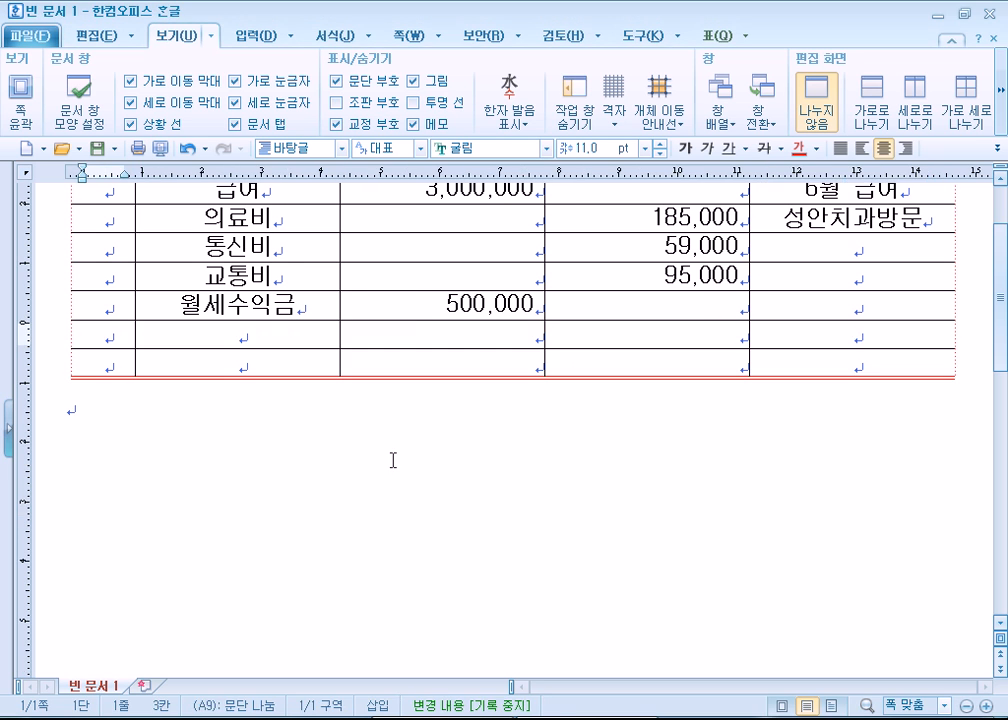
{"action": "left_click", "coordinate": [395, 467]}
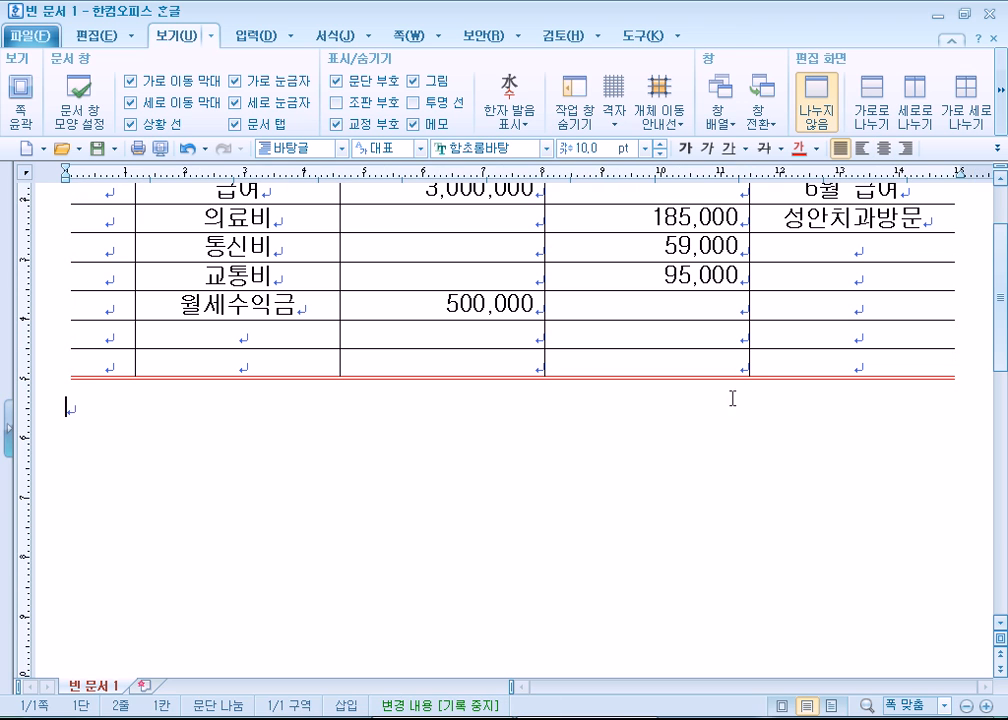
Append five more empty rows at the end of the table by advancing past its last cell
{"action": "left_click", "coordinate": [873, 366]}
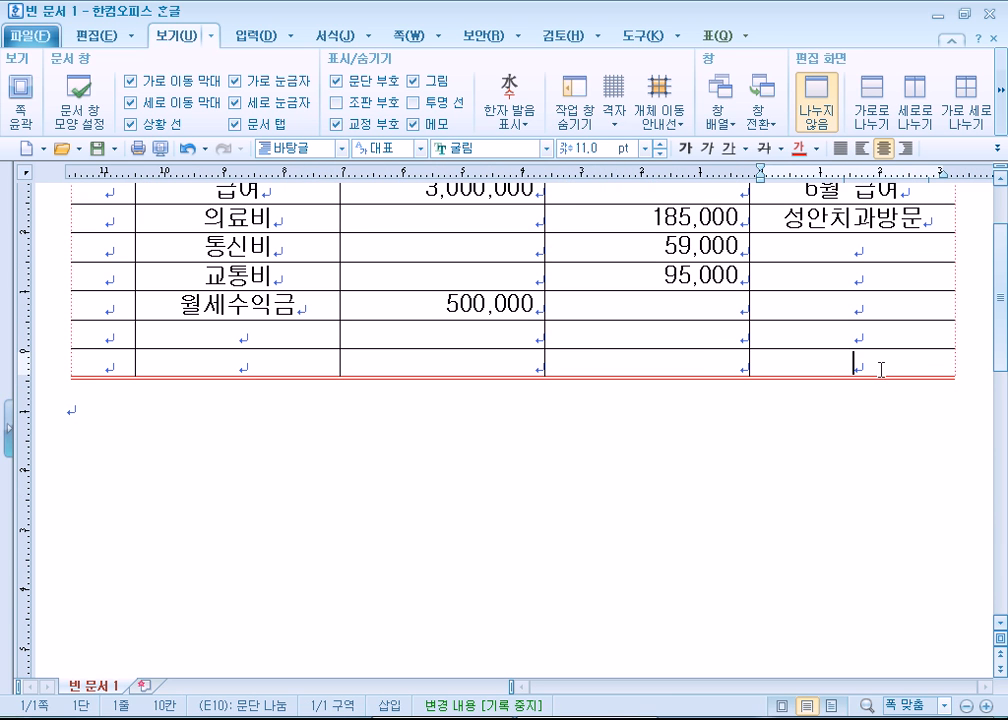
{"action": "key", "text": "Tab"}
{"action": "key", "text": "Tab"}
{"action": "key", "text": "Tab"}
{"action": "key", "text": "Tab"}
{"action": "key", "text": "Tab"}
{"action": "key", "text": "Tab"}
{"action": "key", "text": "Tab"}
{"action": "key", "text": "Tab"}
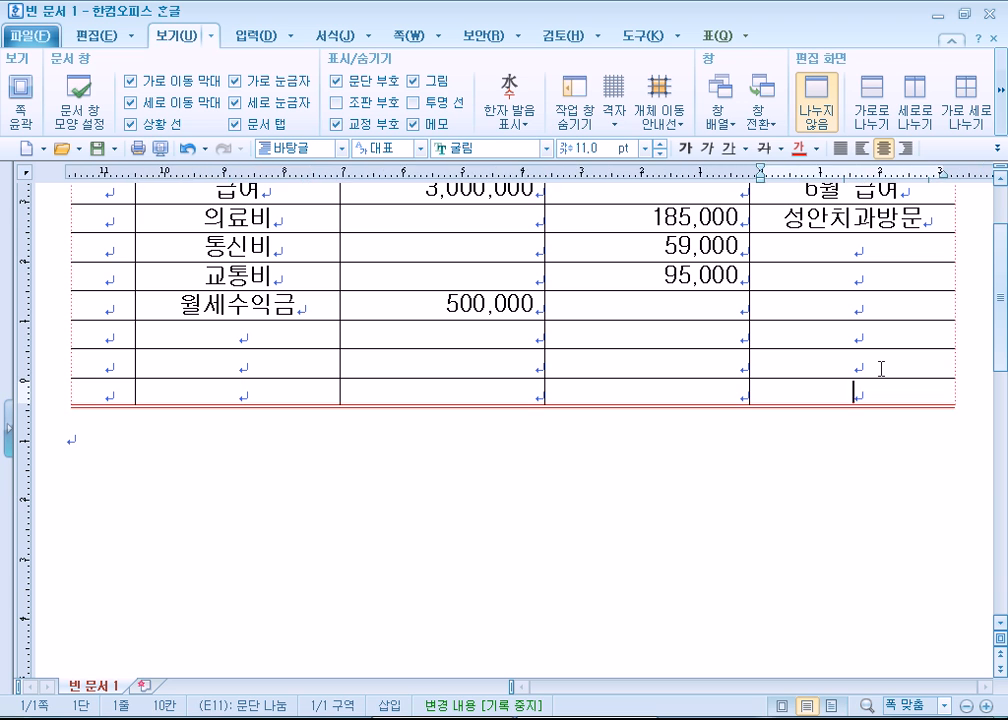
{"action": "key", "text": "Tab"}
{"action": "key", "text": "Tab"}
{"action": "key", "text": "Tab"}
{"action": "key", "text": "Tab"}
{"action": "key", "text": "Tab"}
{"action": "key", "text": "Tab"}
{"action": "key", "text": "Tab"}
{"action": "key", "text": "Tab"}
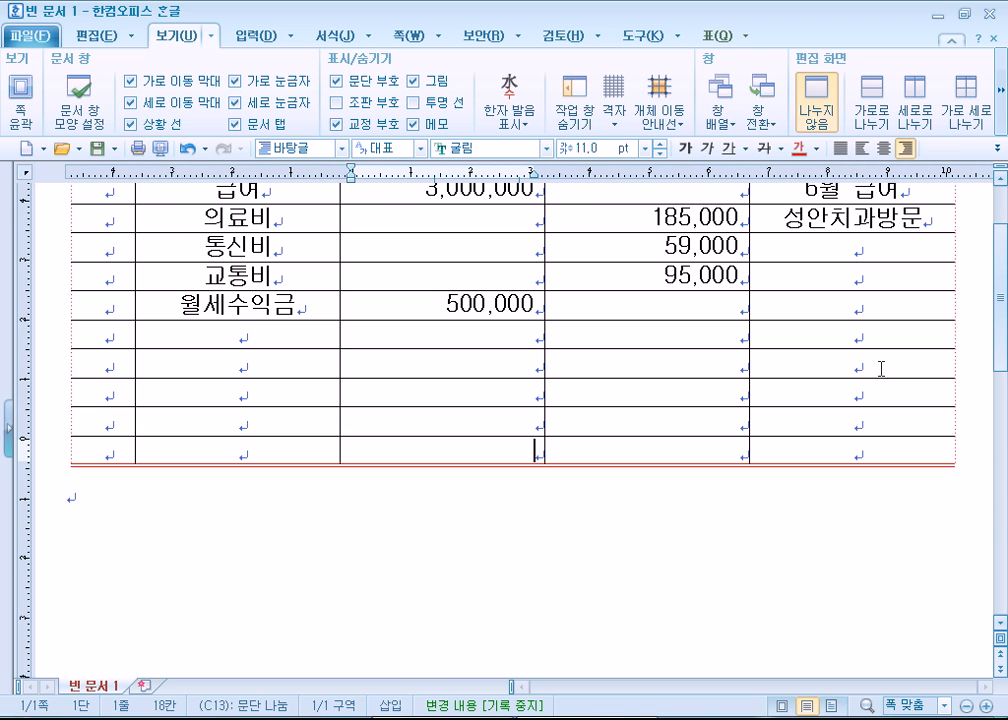
{"action": "key", "text": "Tab"}
{"action": "key", "text": "Tab"}
{"action": "key", "text": "Tab"}
{"action": "key", "text": "Tab"}
{"action": "key", "text": "Tab"}
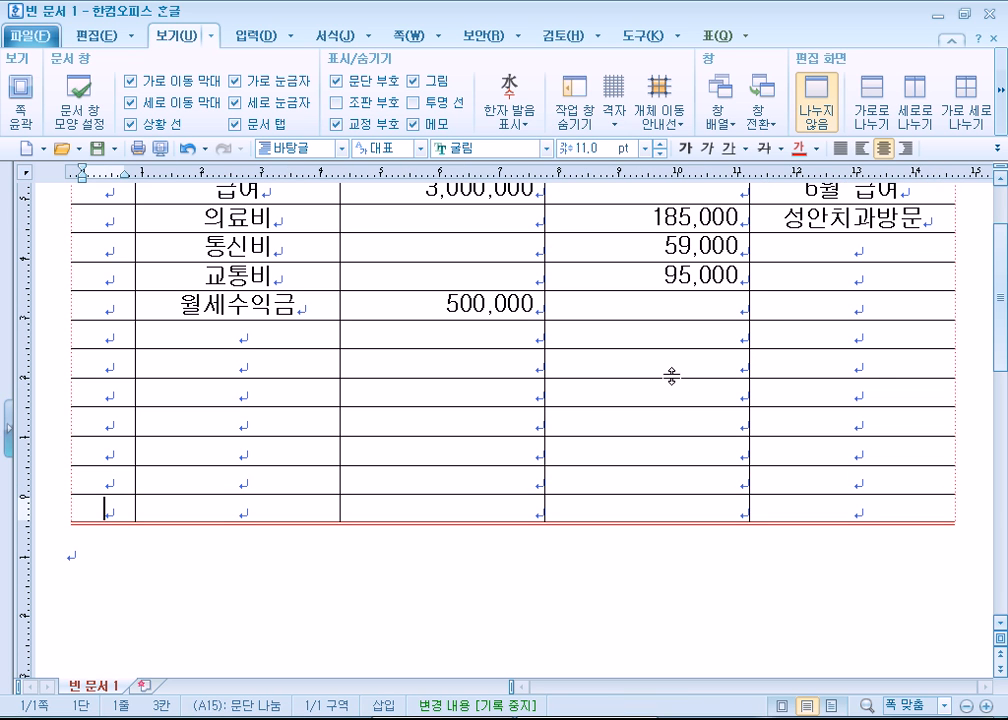
Delete the first five empty rows directly below 월세수익금, removing the cells rather than only their contents
{"action": "left_click_drag", "start_coordinate": [250, 360], "coordinate": [619, 447]}
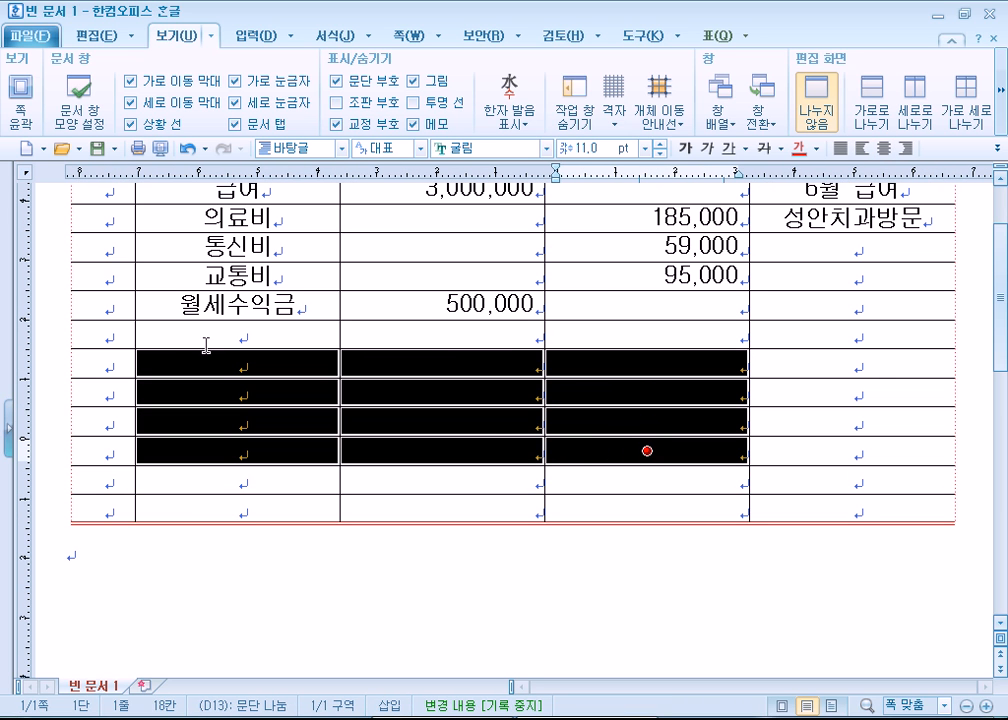
{"action": "left_click_drag", "start_coordinate": [110, 331], "coordinate": [881, 486]}
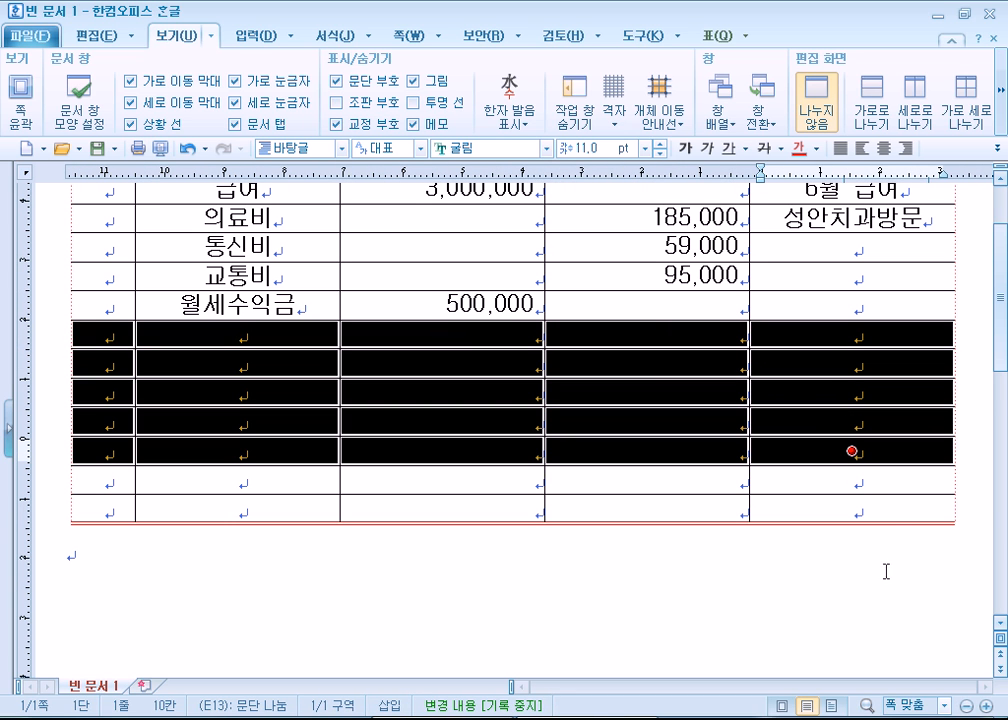
{"action": "scroll", "coordinate": [837, 567], "scroll_direction": "down", "scroll_amount": 2}
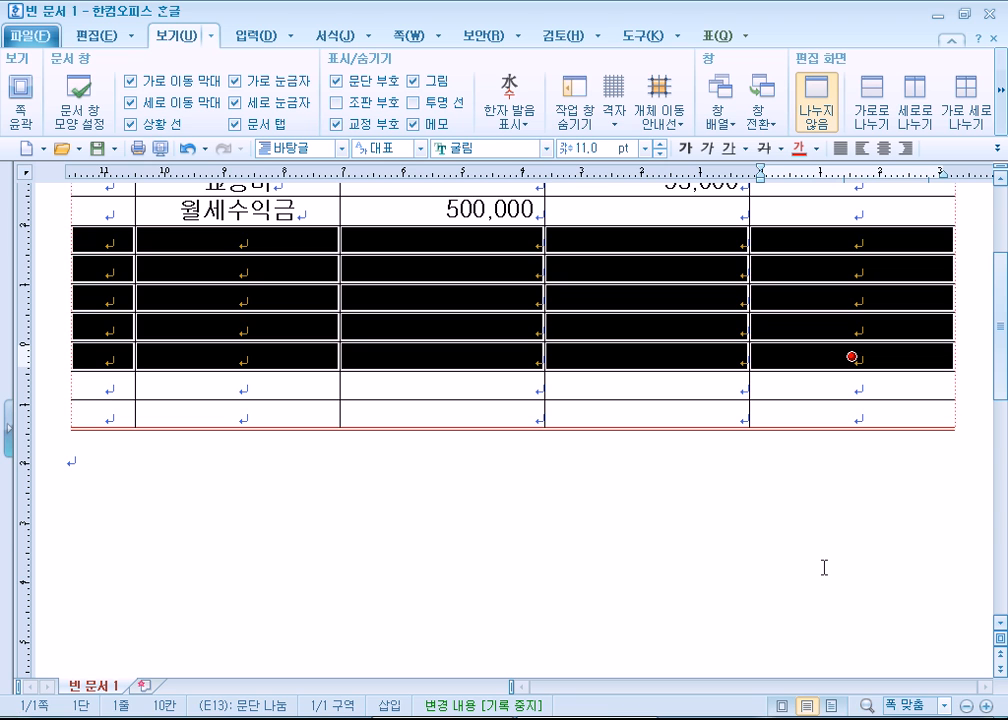
{"action": "key", "text": "Delete"}
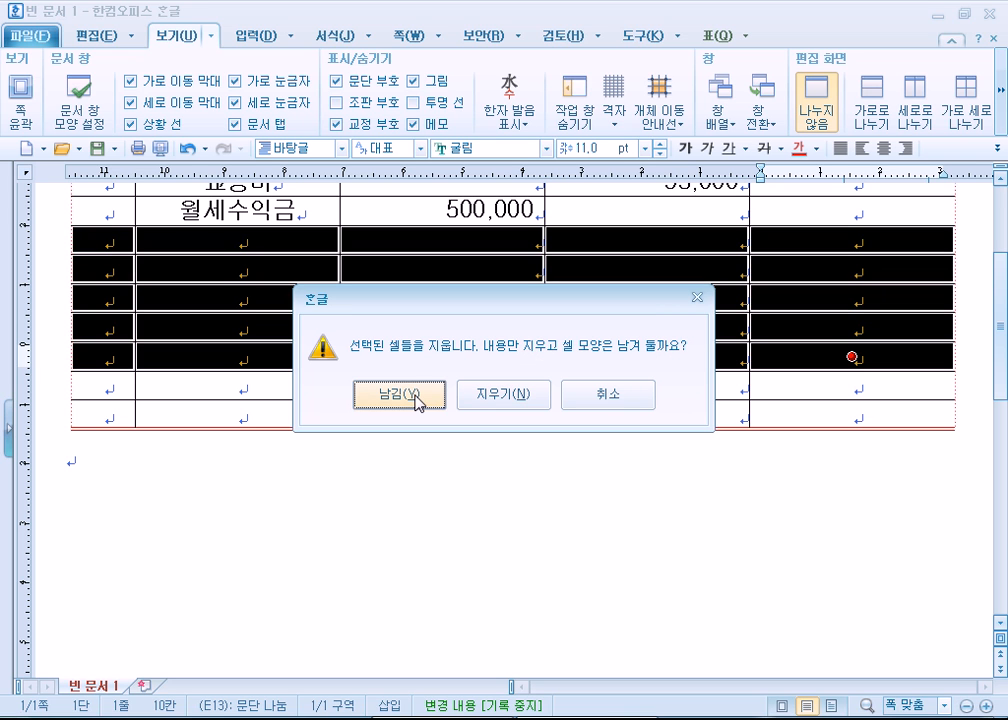
{"action": "left_click", "coordinate": [493, 399]}
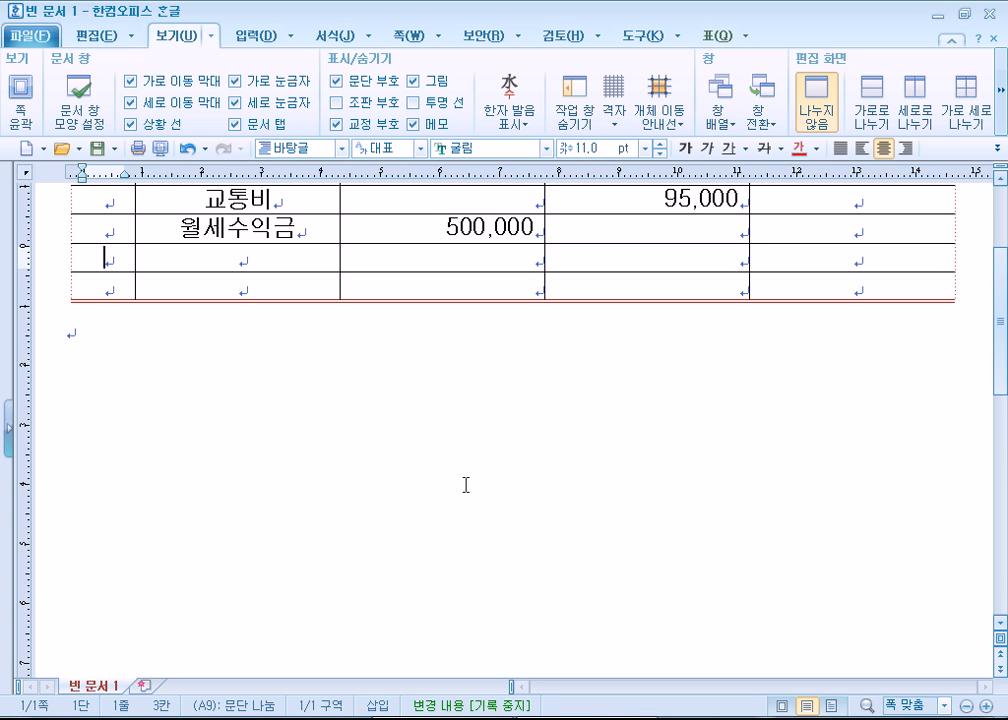
Remove the empty row directly below 월세수익금, including its cells, and keep the last row of the table
{"action": "scroll", "coordinate": [465, 485], "scroll_direction": "up", "scroll_amount": 4}
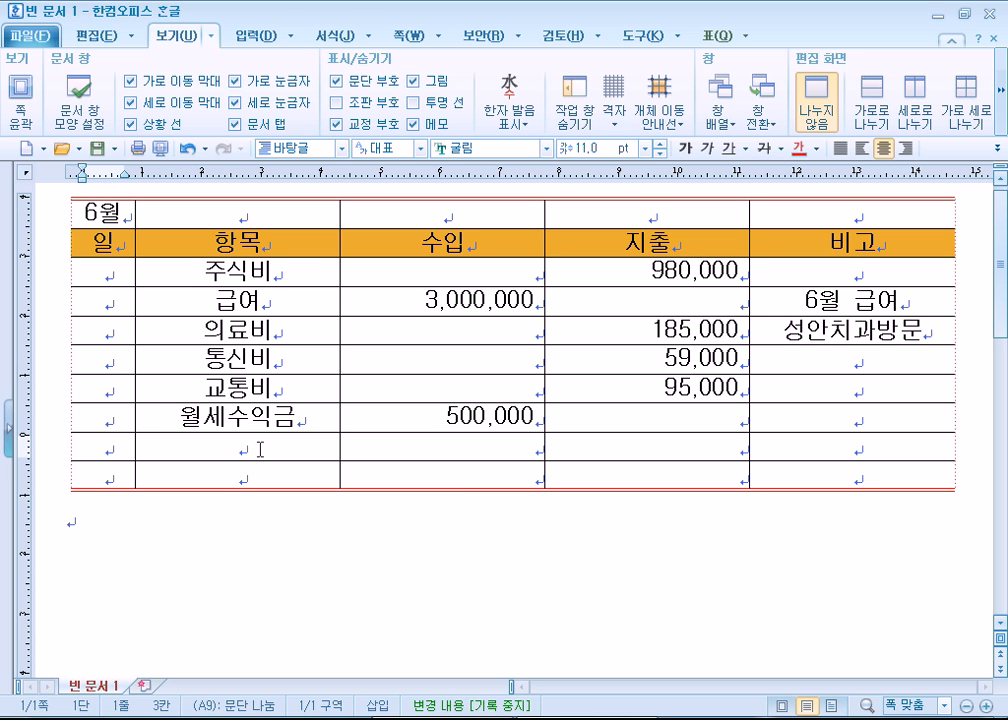
{"action": "left_click_drag", "start_coordinate": [77, 441], "coordinate": [836, 456]}
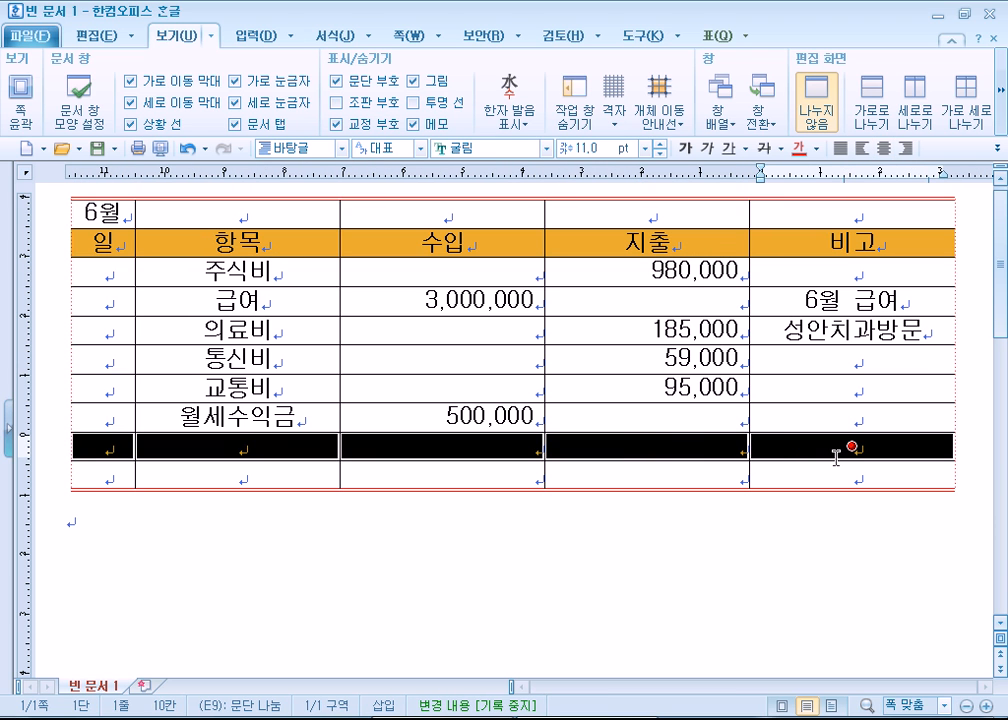
{"action": "key", "text": "Delete"}
{"action": "left_click", "coordinate": [515, 396]}
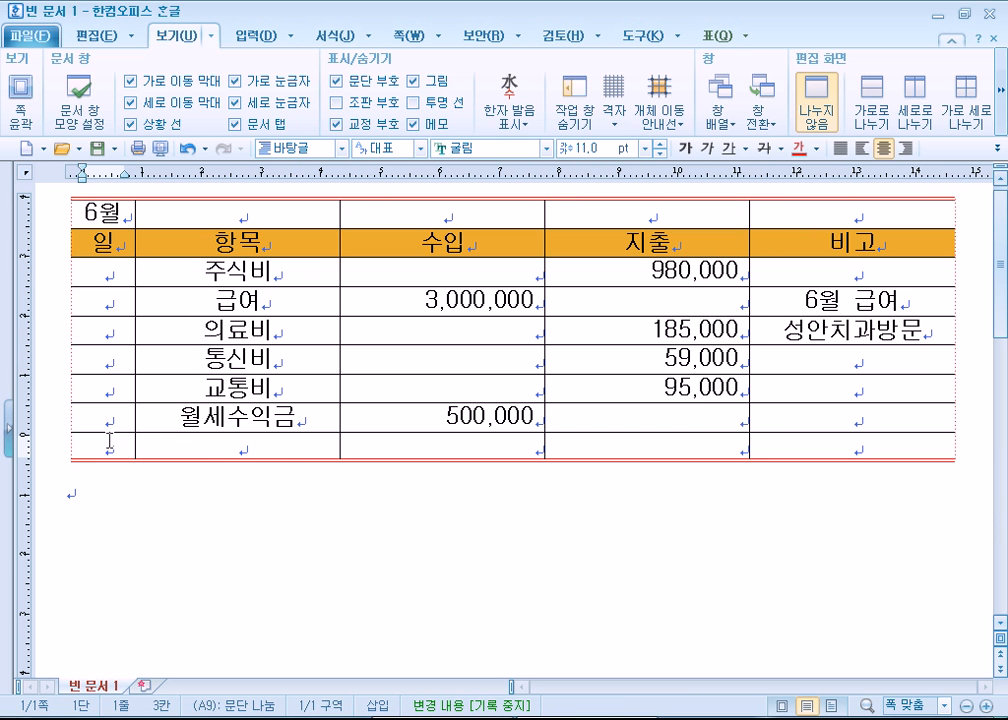
Enter 합계 in the 항목 column of the table's last row
{"action": "left_click", "coordinate": [322, 455]}
{"action": "type", "text": "합계"}
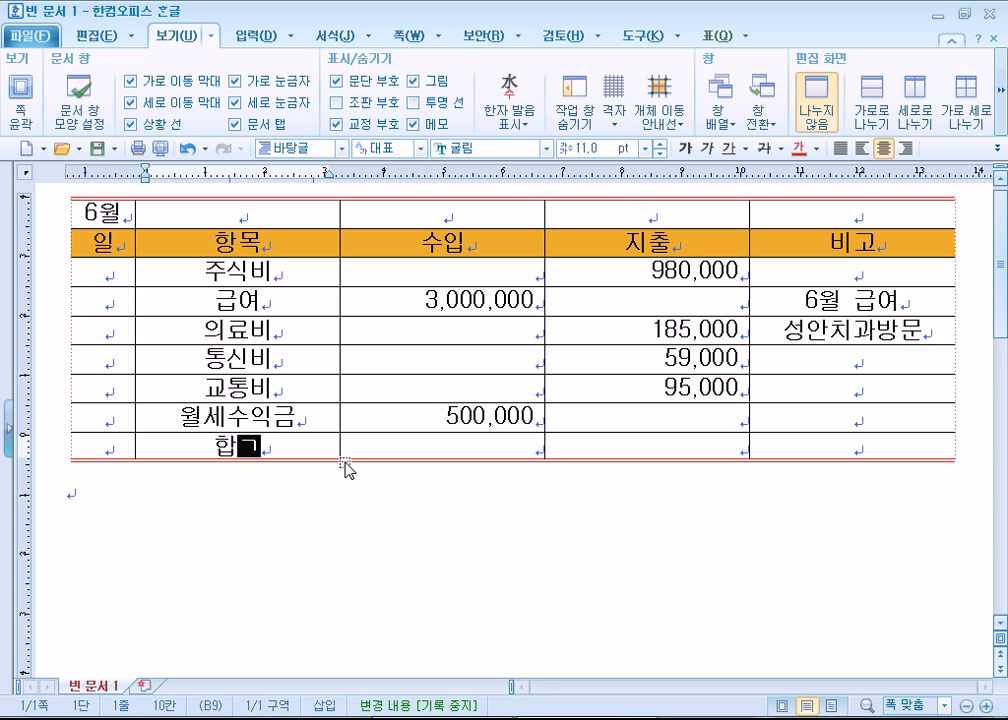
{"action": "scroll", "coordinate": [359, 410], "scroll_direction": "down", "scroll_amount": 4}
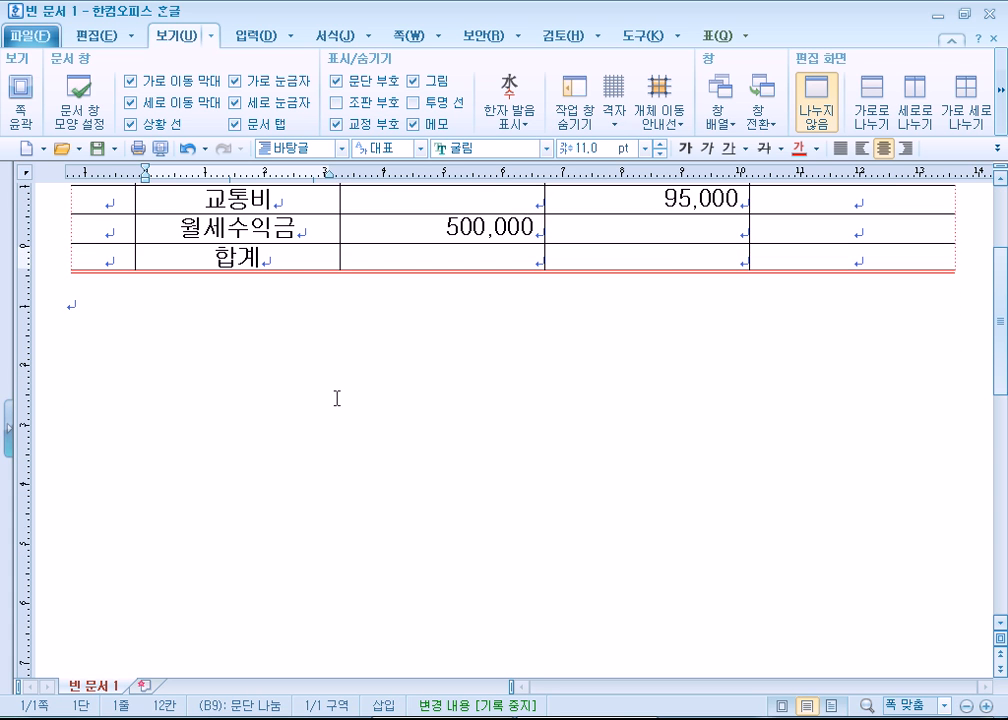
{"action": "scroll", "coordinate": [335, 398], "scroll_direction": "up", "scroll_amount": 2}
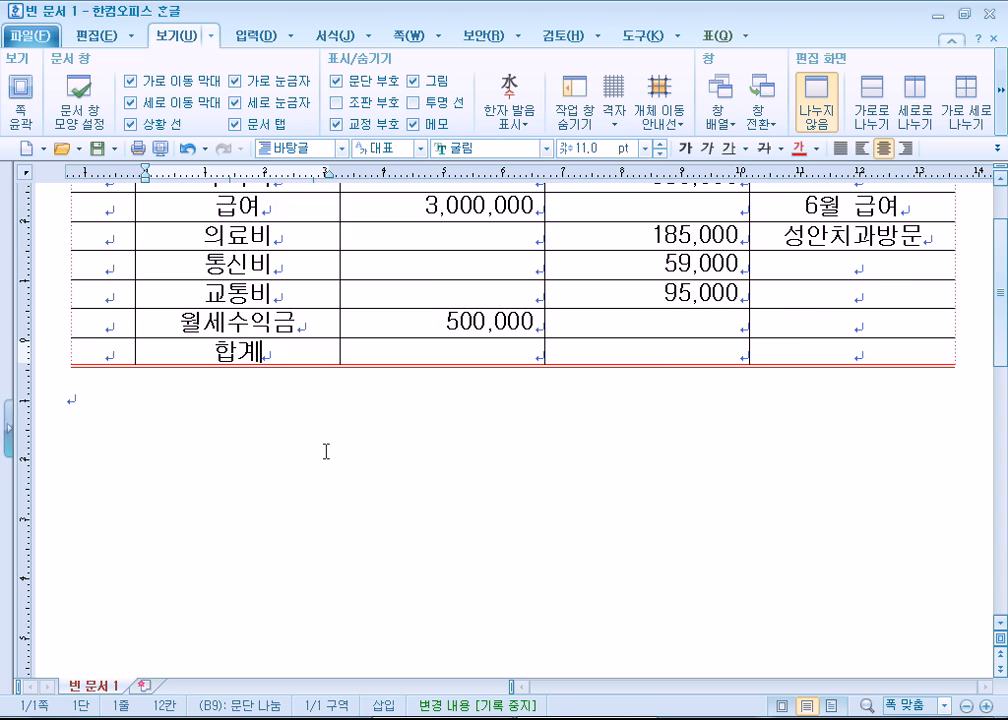
{"action": "scroll", "coordinate": [326, 450], "scroll_direction": "up", "scroll_amount": 2}
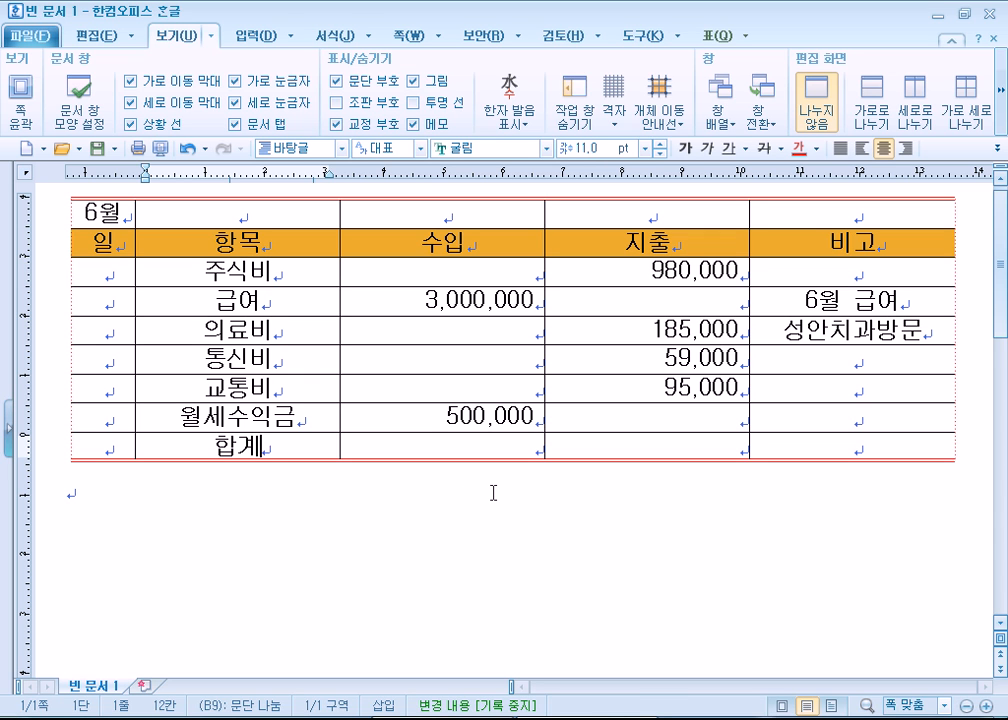
{"action": "left_click", "coordinate": [420, 443]}
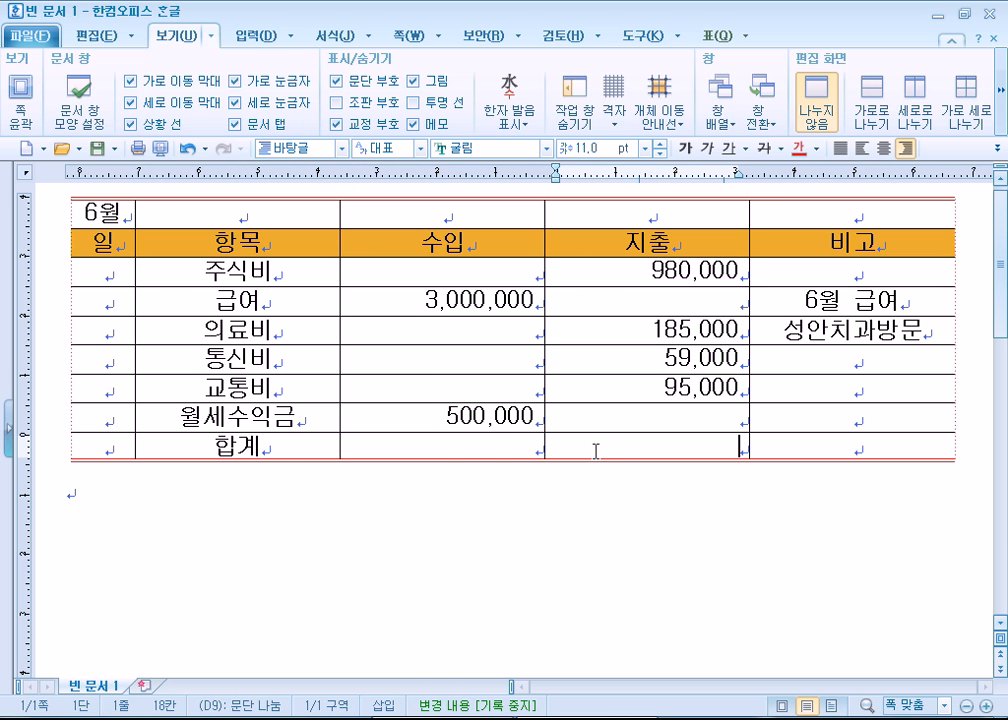
{"action": "left_click", "coordinate": [624, 453]}
{"action": "left_click_drag", "start_coordinate": [837, 213], "coordinate": [846, 444]}
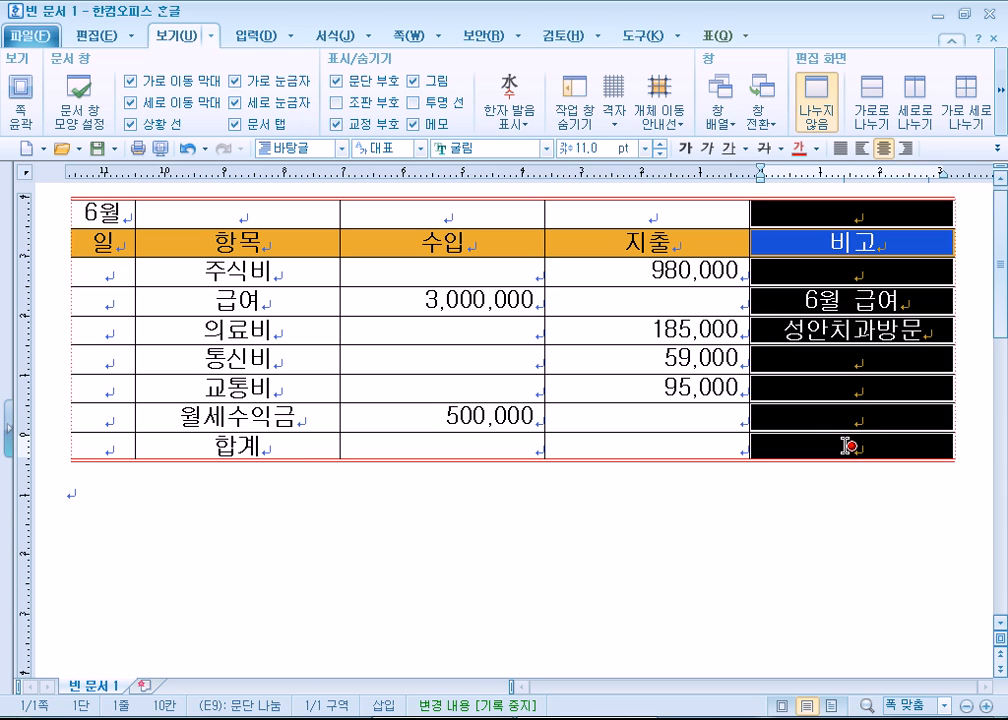
{"action": "left_click", "coordinate": [795, 537]}
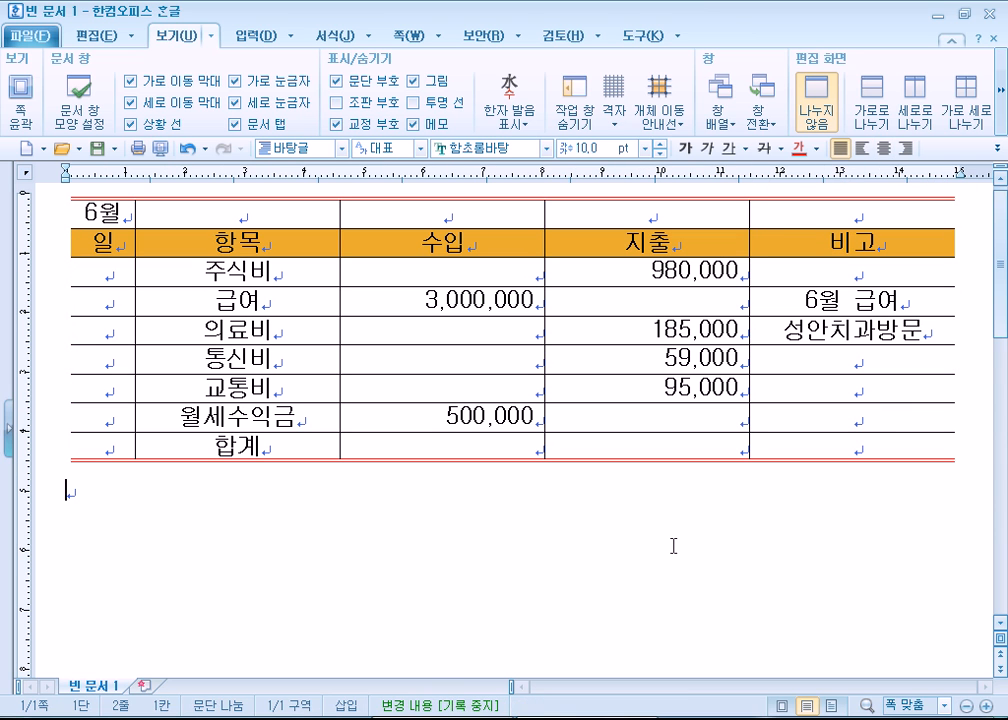
{"action": "left_click", "coordinate": [442, 444]}
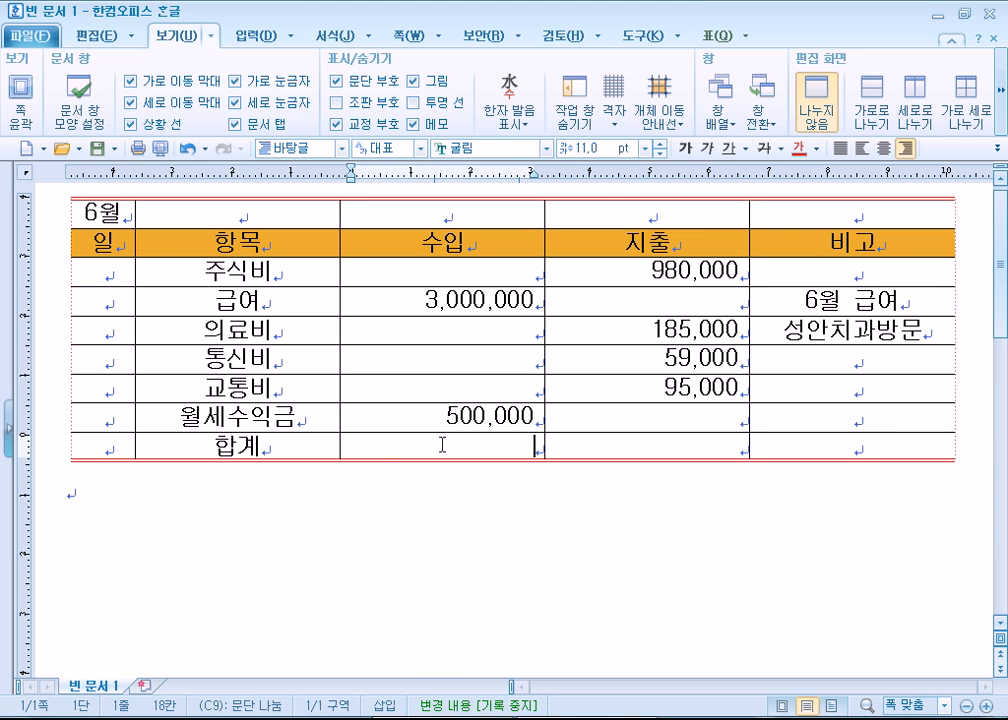
{"action": "left_click", "coordinate": [621, 450]}
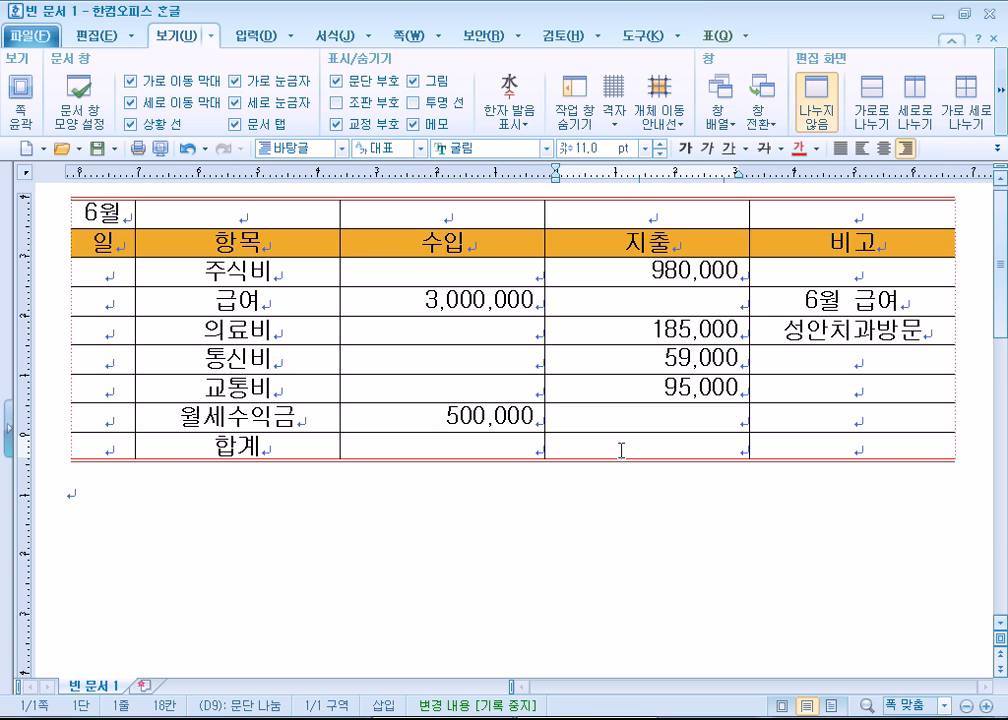
{"action": "left_click", "coordinate": [422, 438]}
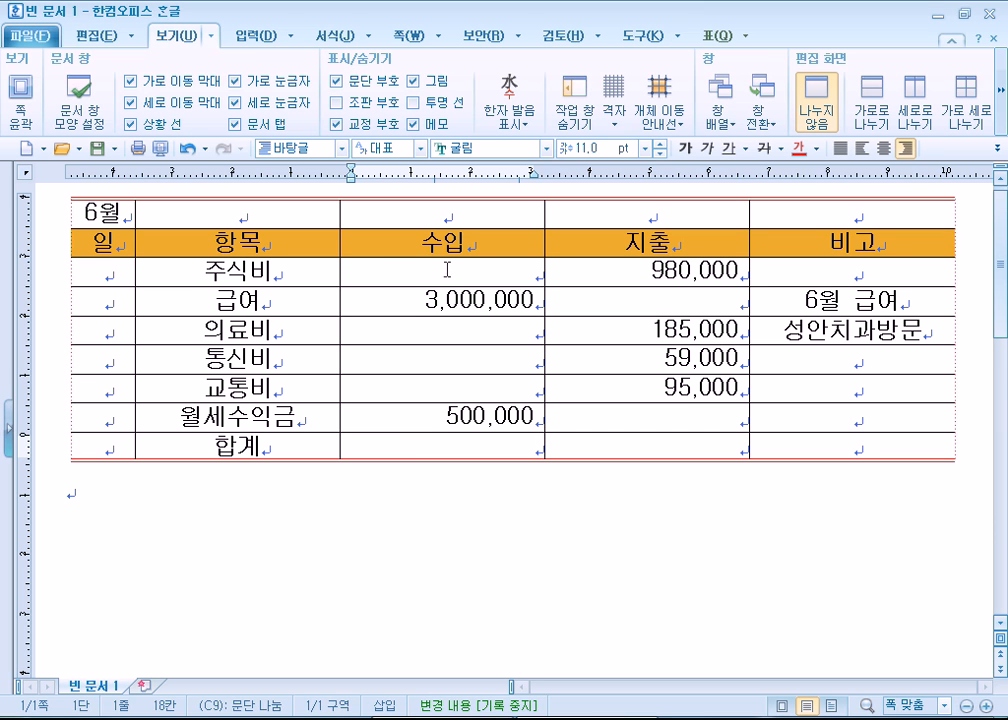
Total the 수입 column from the 주식비 row through the 합계 row with the block sum formula (블록 합계)
{"action": "left_click_drag", "start_coordinate": [440, 268], "coordinate": [508, 458]}
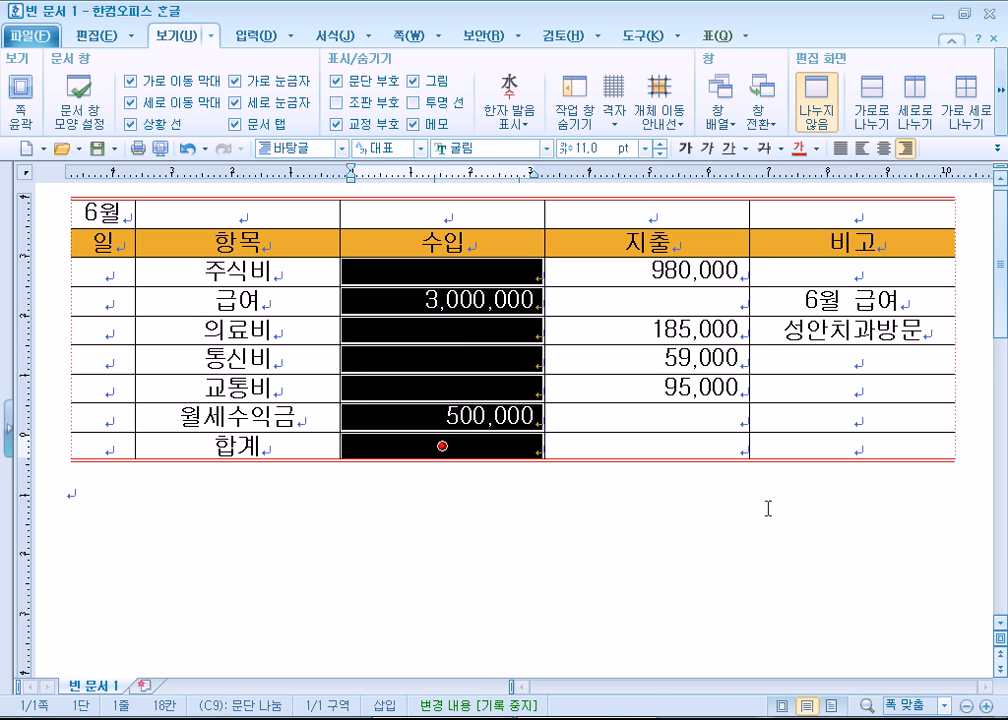
{"action": "left_click", "coordinate": [730, 40]}
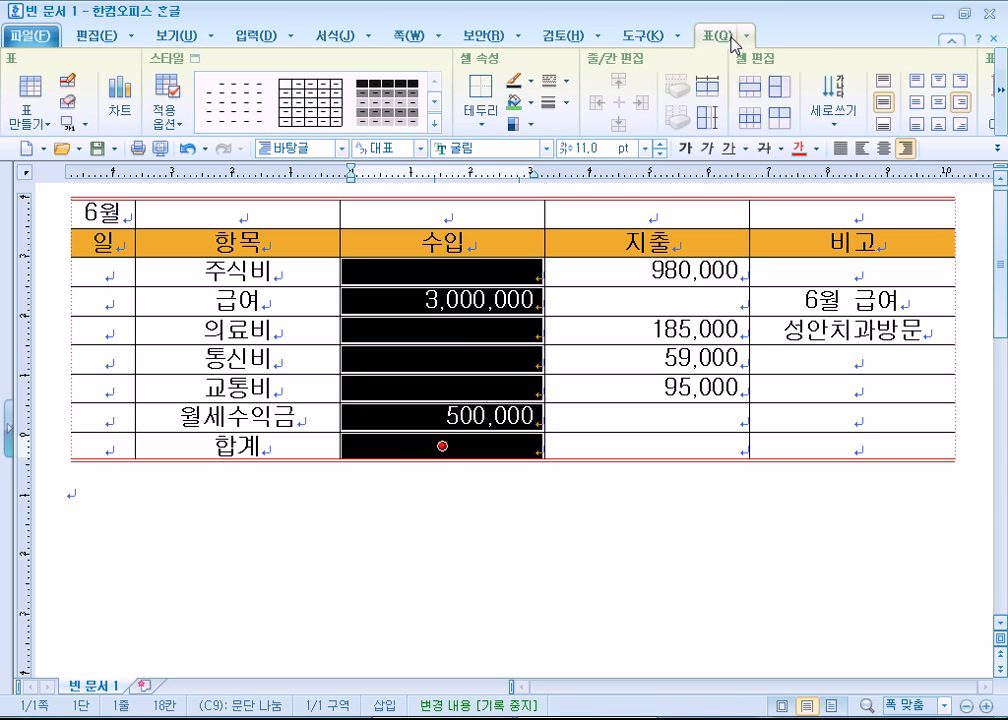
{"action": "left_click", "coordinate": [1002, 107]}
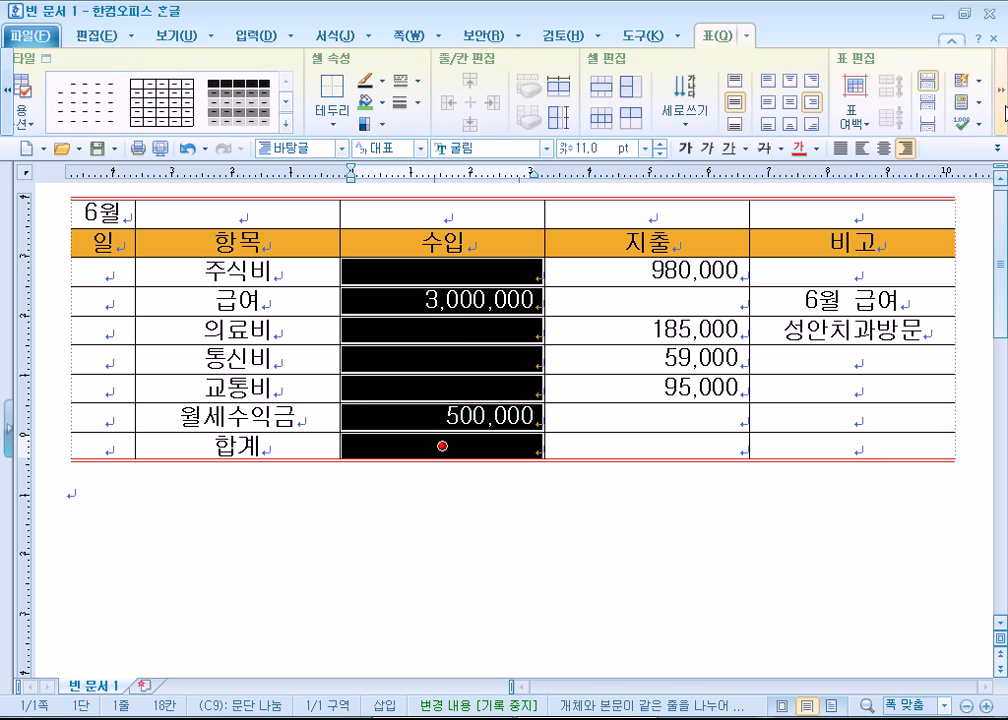
{"action": "left_click", "coordinate": [1003, 108]}
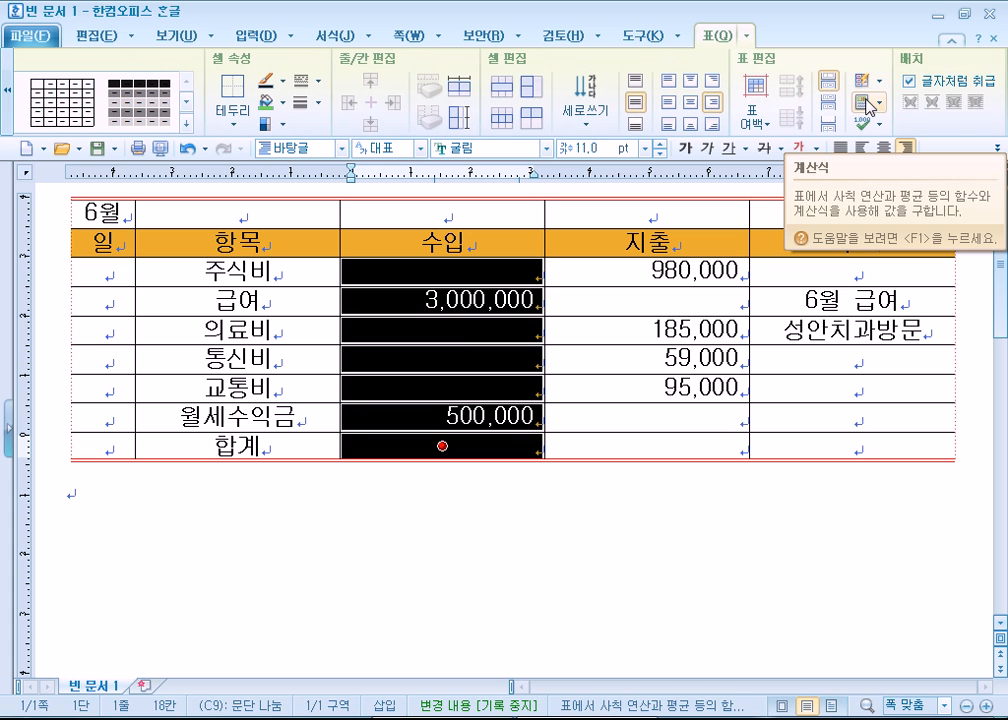
{"action": "left_click", "coordinate": [879, 106]}
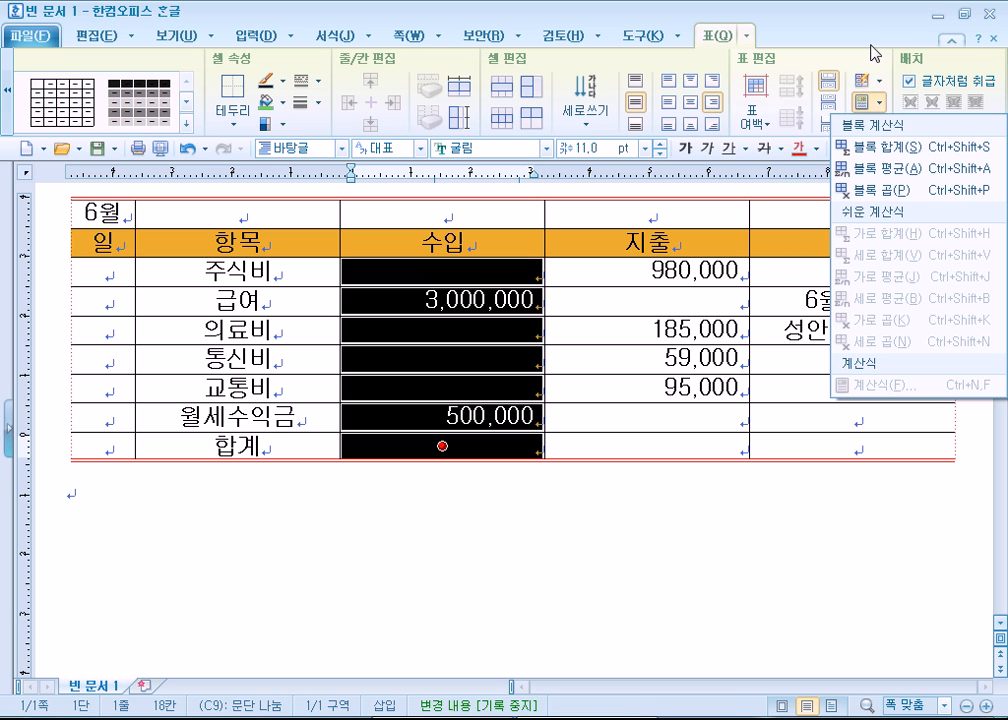
{"action": "left_click", "coordinate": [879, 108]}
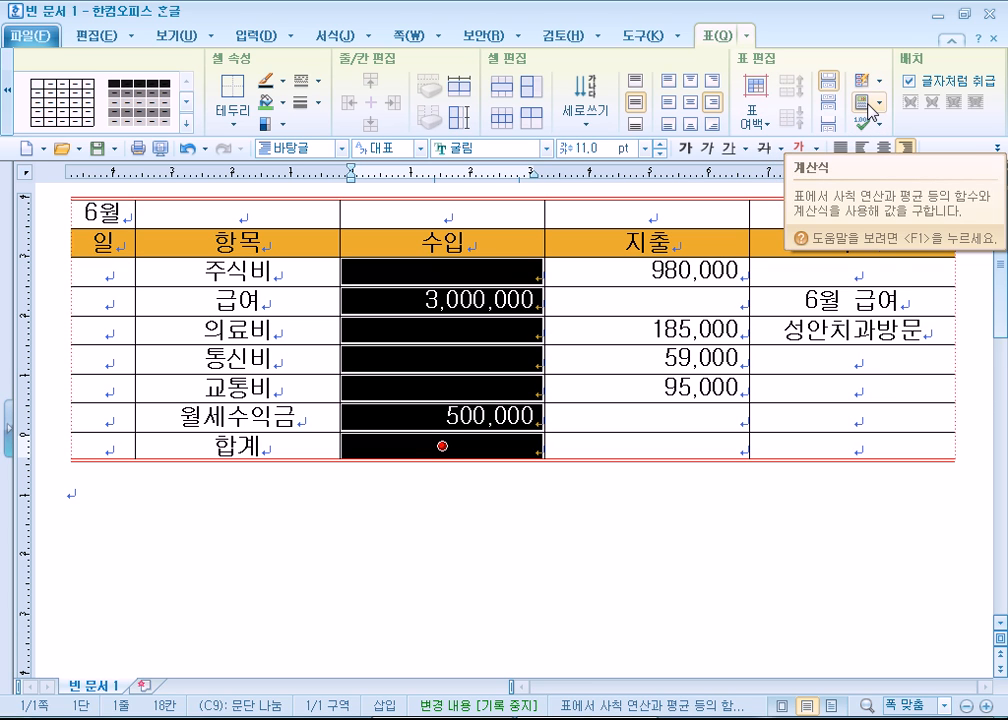
{"action": "left_click", "coordinate": [873, 110]}
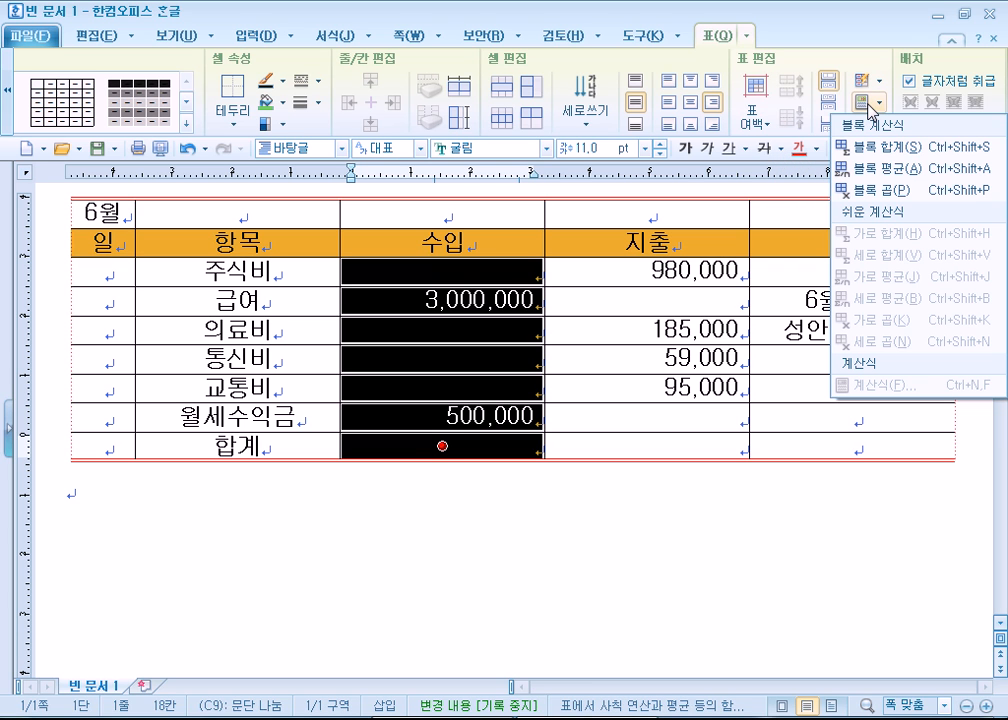
{"action": "left_click", "coordinate": [875, 147]}
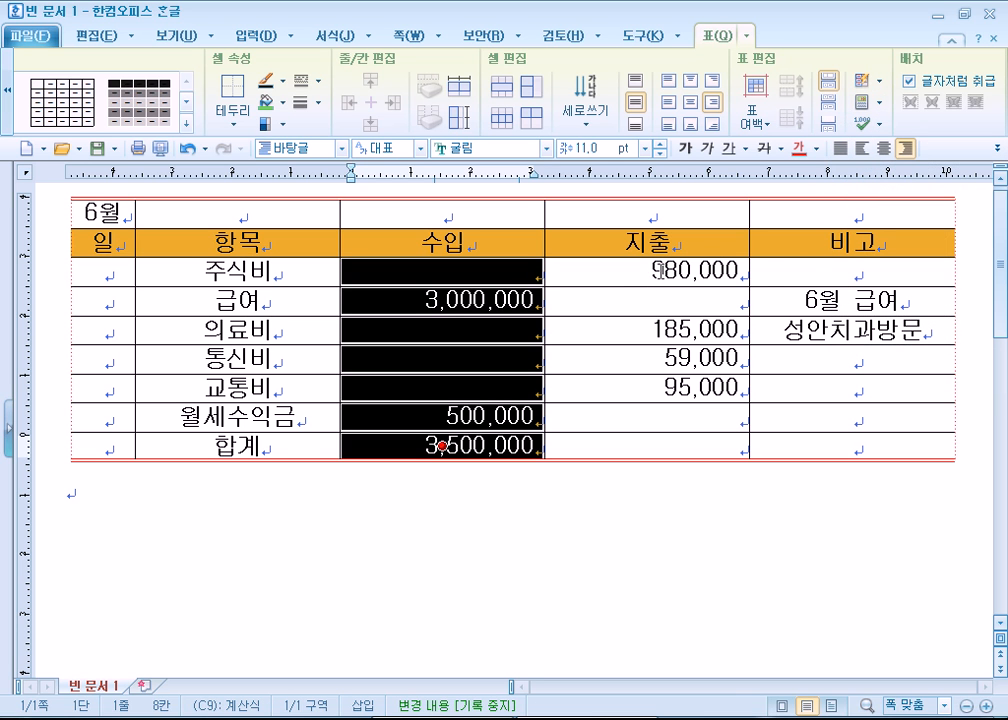
Total the 지출 column from the 주식비 row through the 합계 row with the block sum formula (블록 합계)
{"action": "left_click_drag", "start_coordinate": [638, 270], "coordinate": [647, 445]}
{"action": "left_click", "coordinate": [825, 531]}
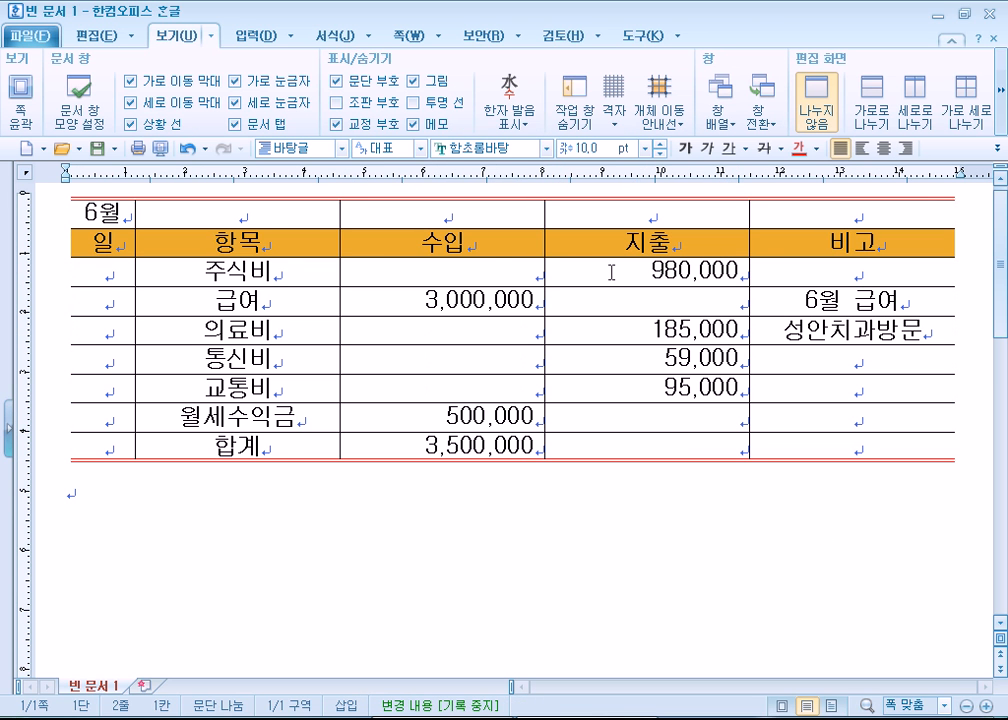
{"action": "left_click", "coordinate": [485, 268]}
{"action": "left_click", "coordinate": [632, 269]}
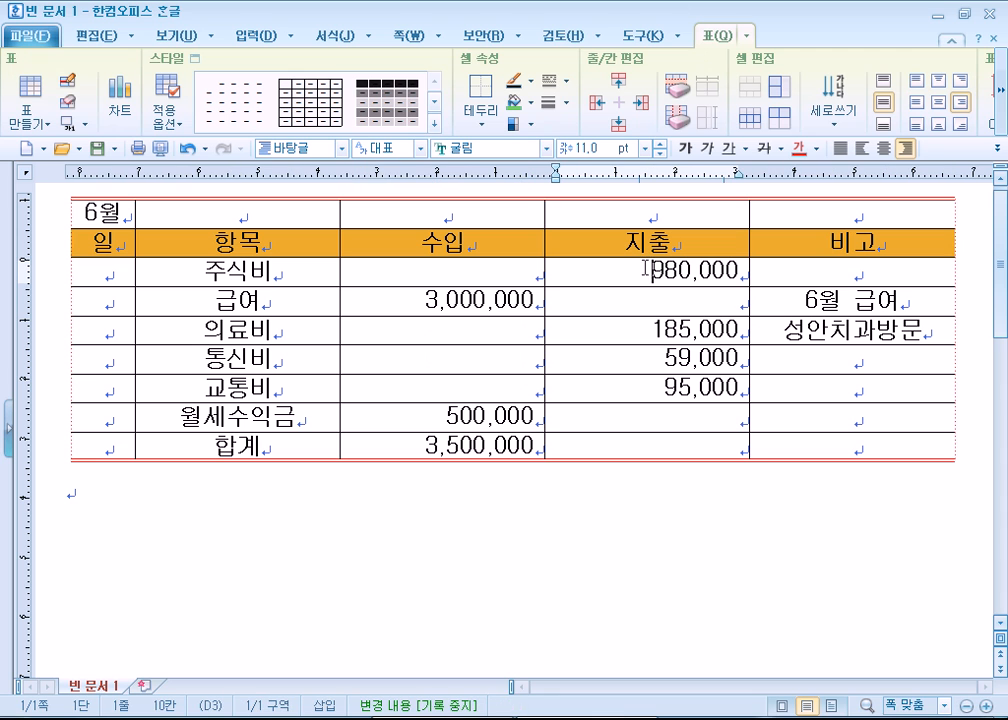
{"action": "left_click_drag", "start_coordinate": [648, 268], "coordinate": [636, 444]}
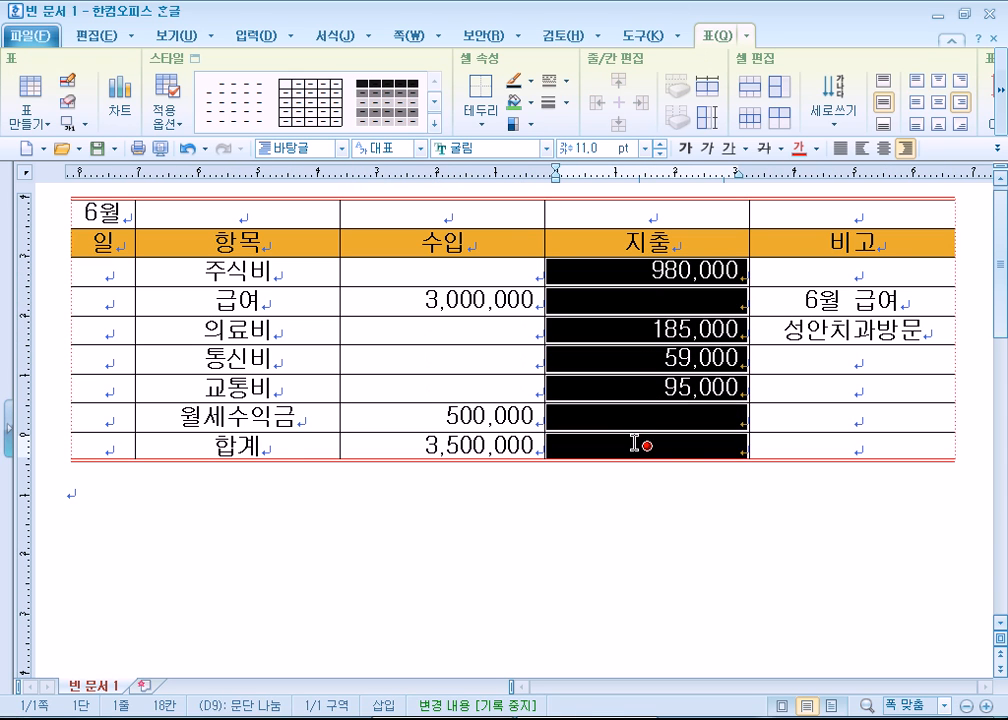
{"action": "scroll", "coordinate": [735, 454], "scroll_direction": "down", "scroll_amount": 3}
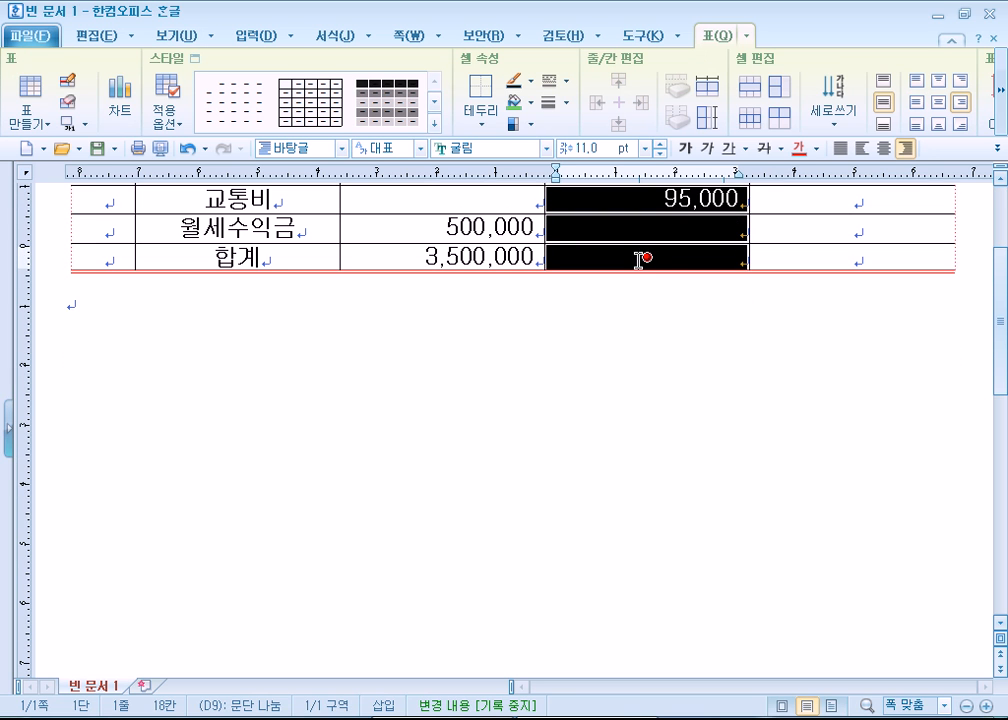
{"action": "scroll", "coordinate": [638, 262], "scroll_direction": "up", "scroll_amount": 3}
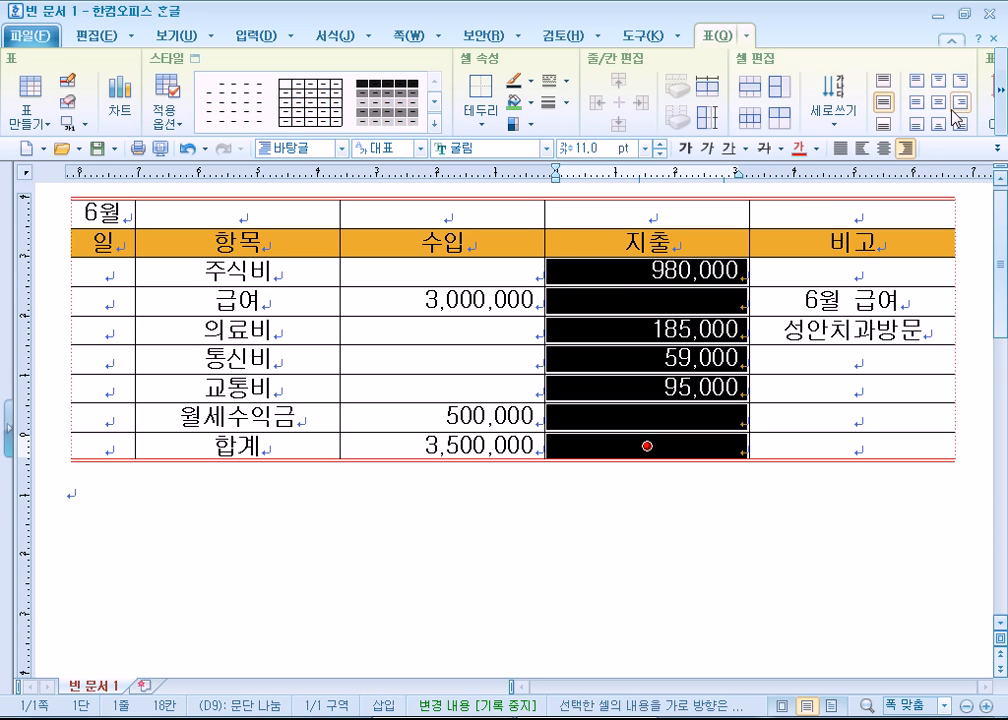
{"action": "left_click", "coordinate": [1002, 105]}
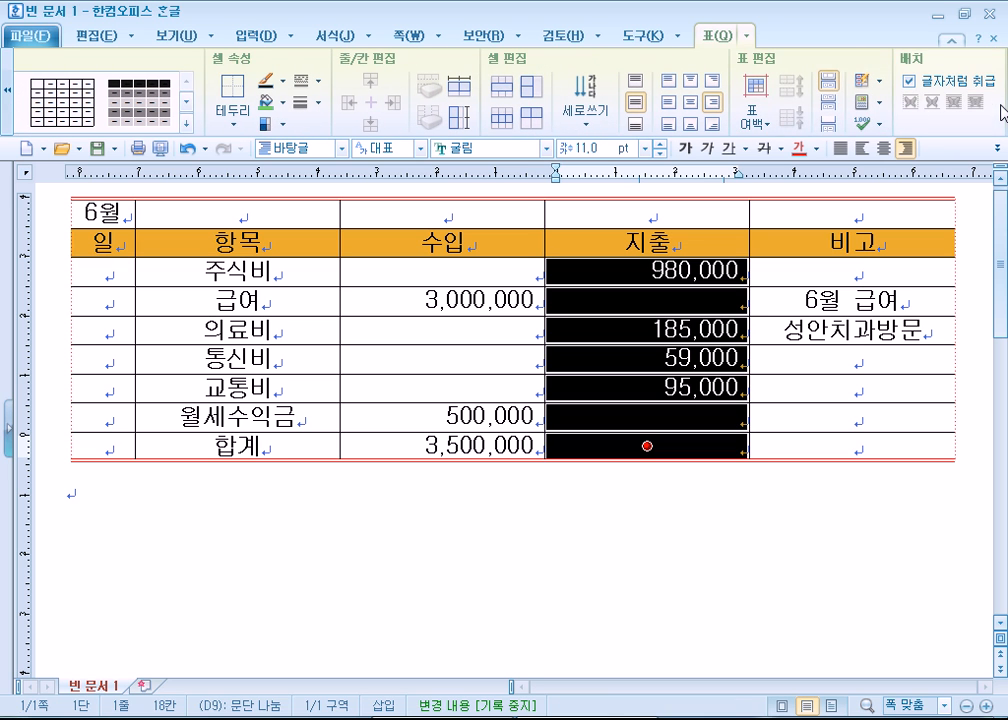
{"action": "left_click", "coordinate": [874, 108]}
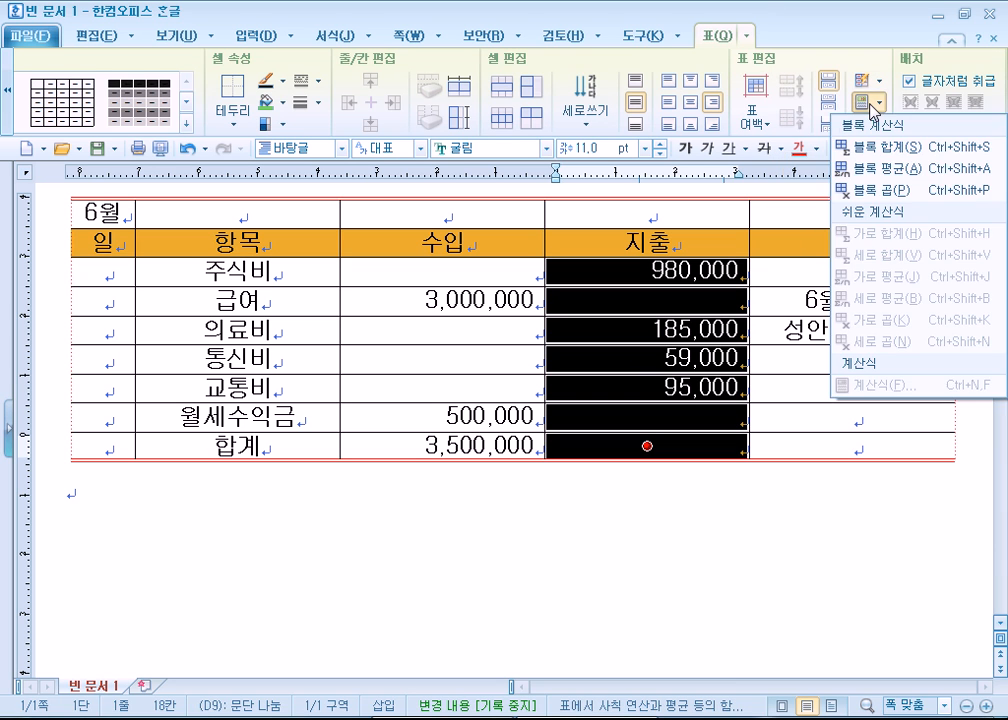
{"action": "left_click", "coordinate": [875, 163]}
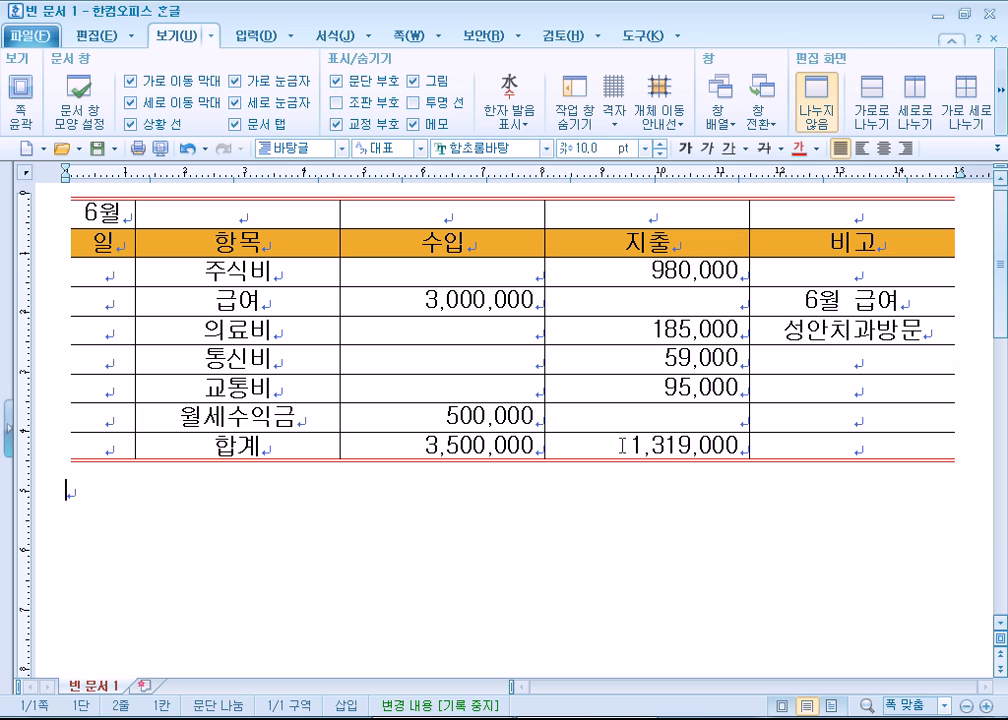
Change the 지출 amount of the 주식비 row to 985,000
{"action": "left_click", "coordinate": [399, 331]}
{"action": "left_click", "coordinate": [630, 331]}
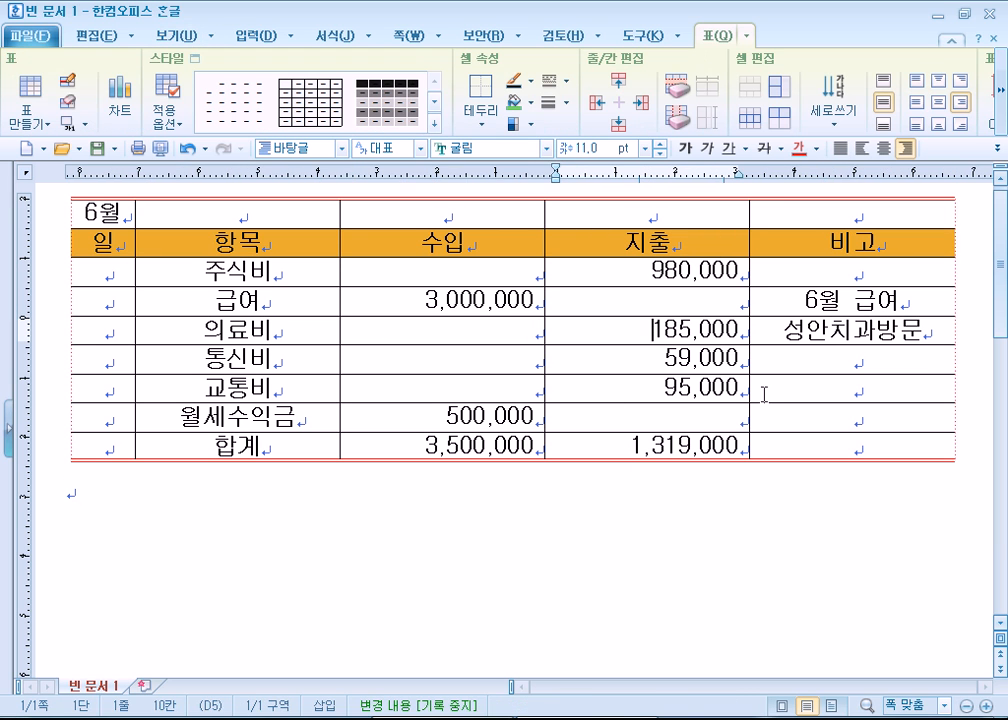
{"action": "key", "text": "Delete"}
{"action": "type", "text": "1"}
{"action": "double_click", "coordinate": [648, 272]}
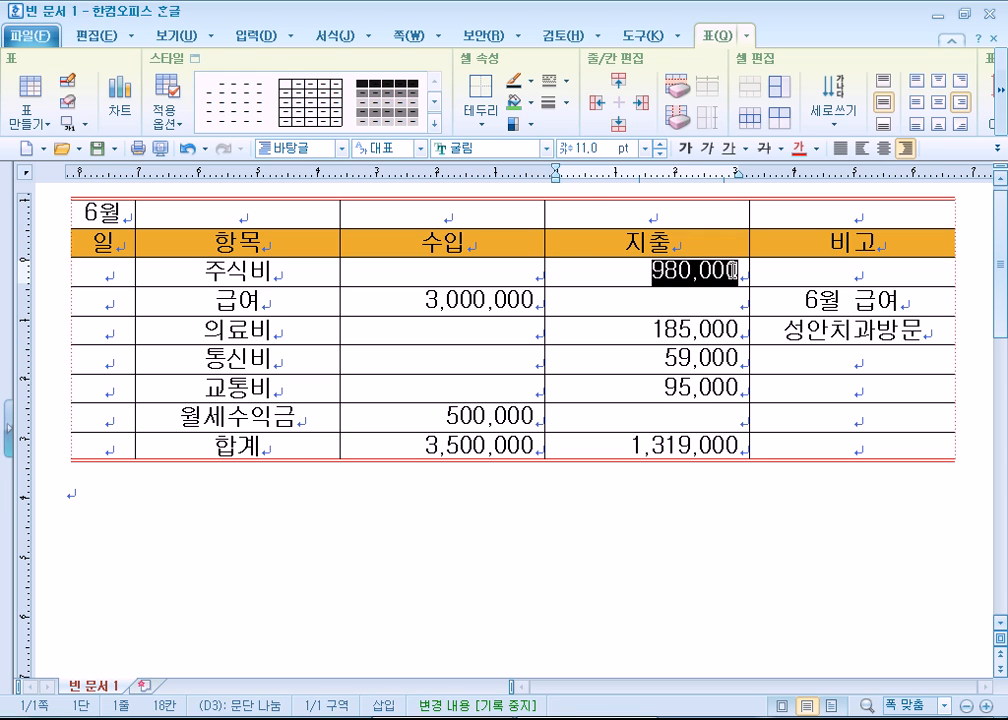
{"action": "left_click", "coordinate": [657, 271]}
{"action": "key", "text": "shift+Right"}
{"action": "type", "text": "5"}
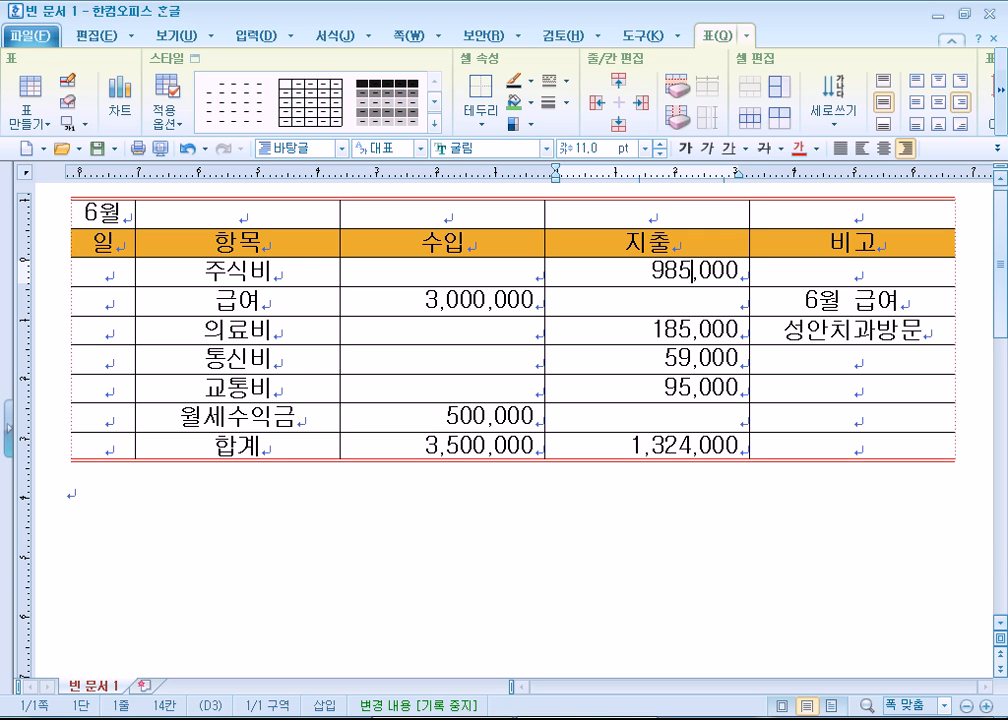
Examine the 지출 total's formula in the 합계 row and the 수입 and 지출 amounts it covers
{"action": "left_click", "coordinate": [693, 450]}
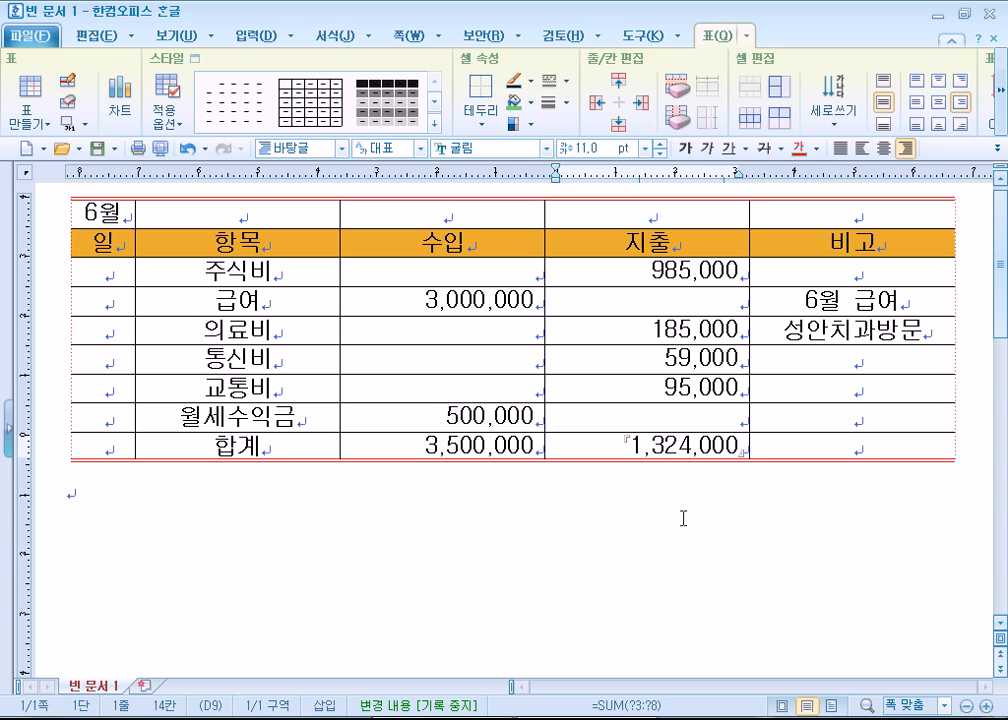
{"action": "left_click_drag", "start_coordinate": [430, 263], "coordinate": [416, 411]}
{"action": "left_click", "coordinate": [410, 446]}
{"action": "left_click_drag", "start_coordinate": [602, 264], "coordinate": [605, 412]}
{"action": "left_click", "coordinate": [607, 504]}
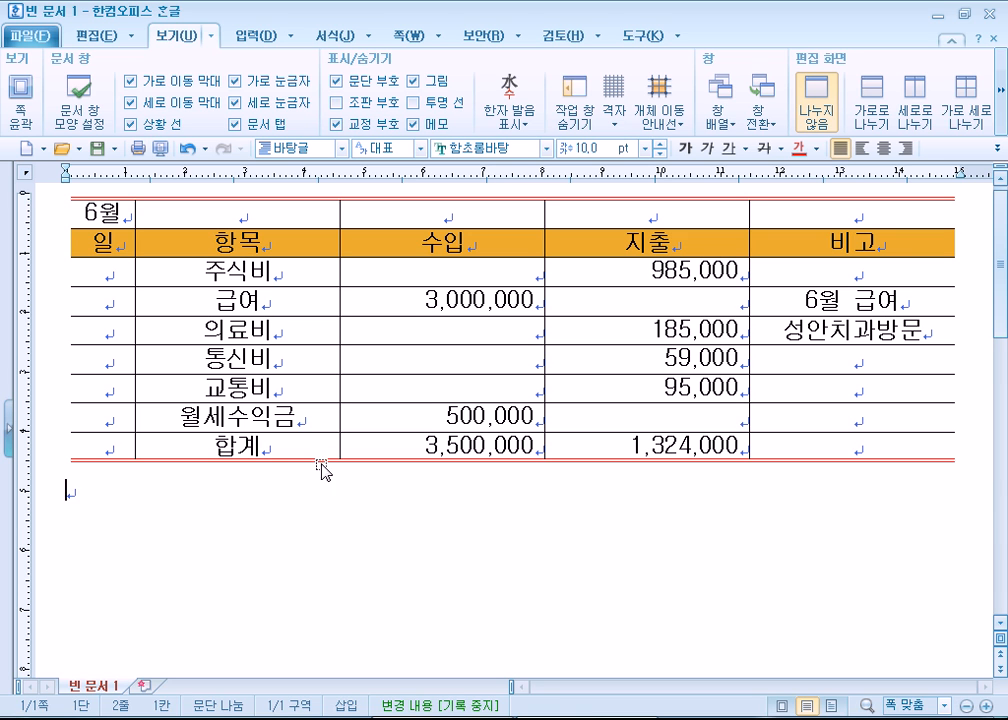
Cross out the empty 일 cell of the 합계 row with single \ and / diagonal lines, applied to the selected cell only
{"action": "left_click", "coordinate": [82, 296]}
{"action": "key", "text": "Down"}
{"action": "key", "text": "Down"}
{"action": "key", "text": "Down"}
{"action": "key", "text": "Down"}
{"action": "key", "text": "Down"}
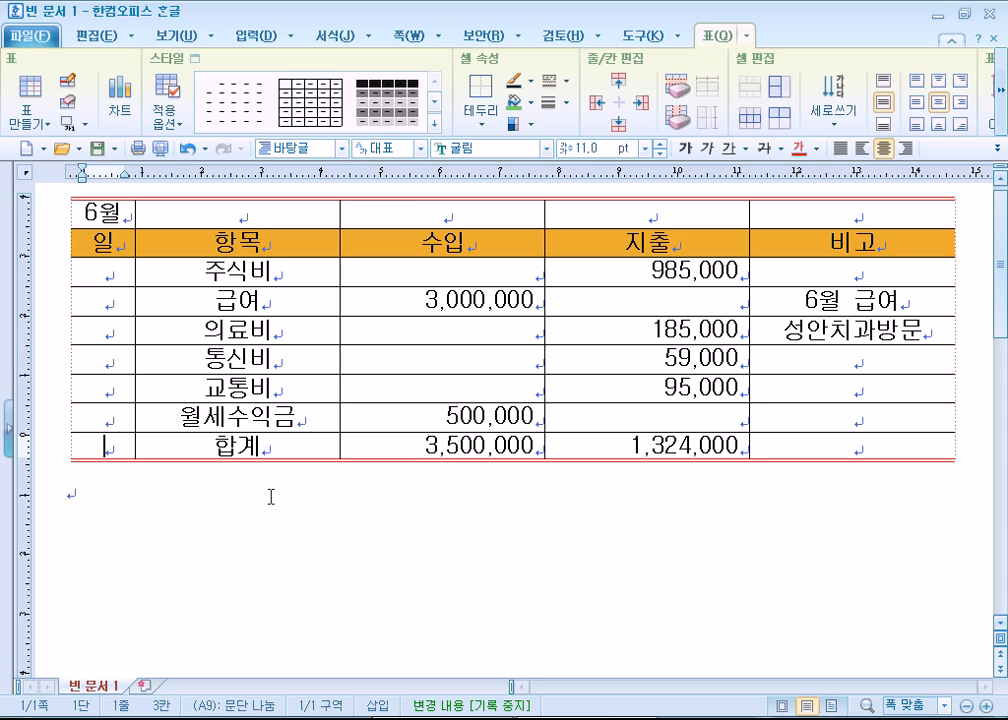
{"action": "scroll", "coordinate": [263, 463], "scroll_direction": "down", "scroll_amount": 3}
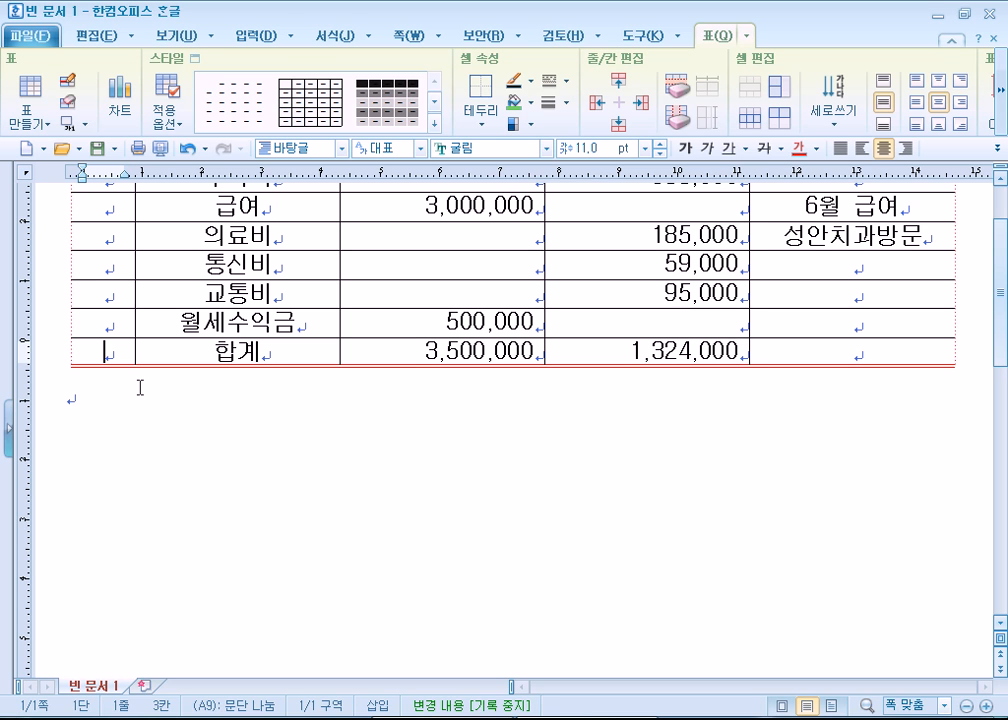
{"action": "key", "text": "F5"}
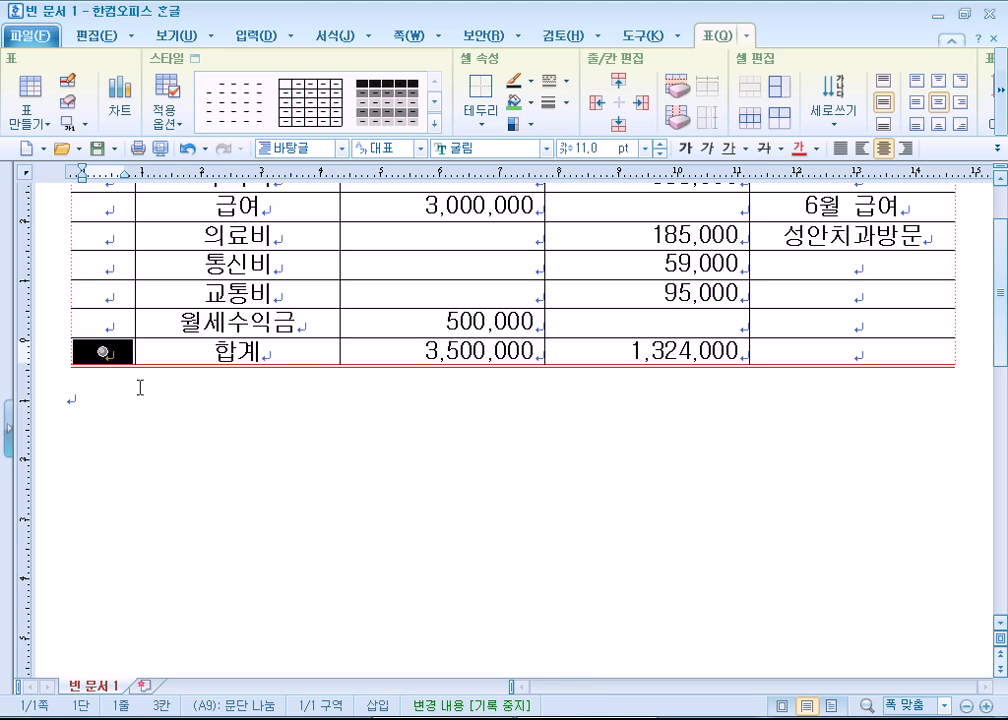
{"action": "key", "text": "Escape"}
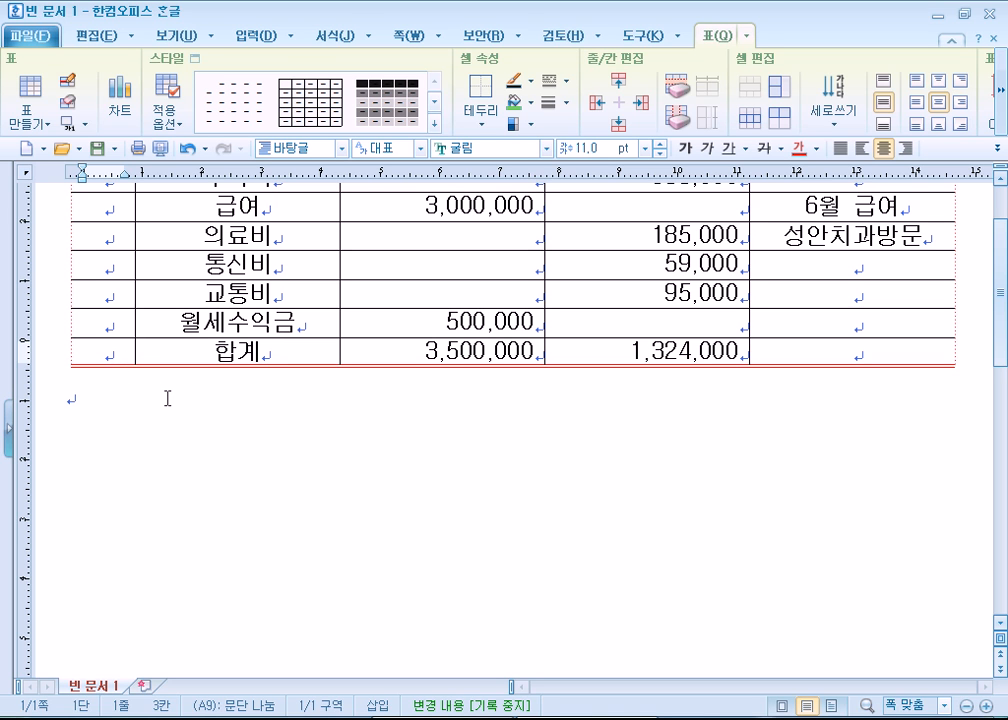
{"action": "key", "text": "F5"}
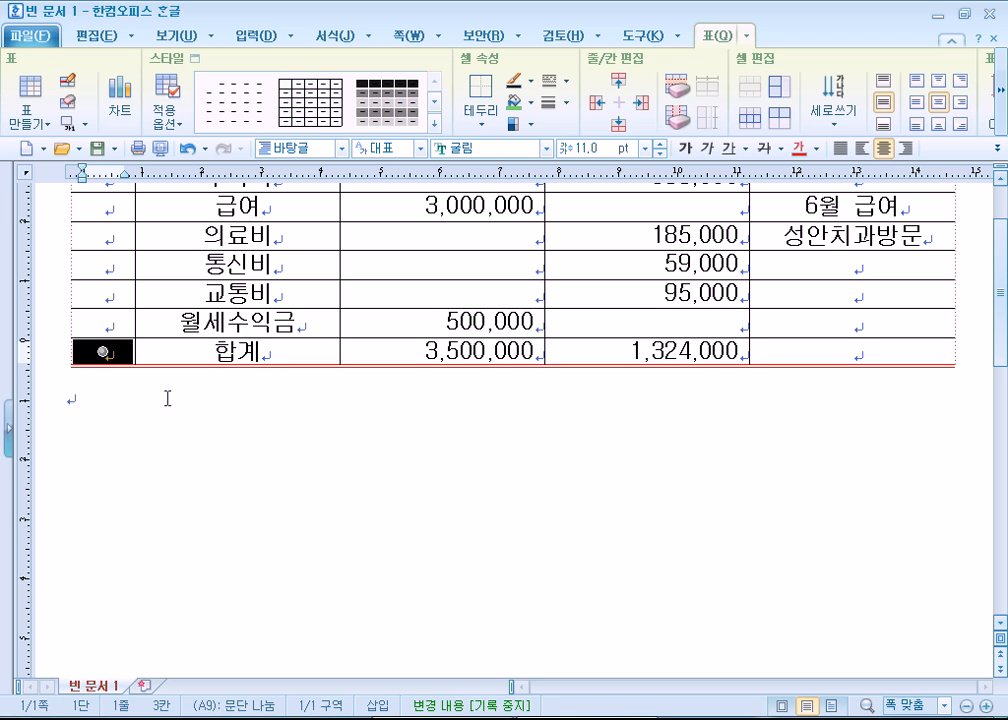
{"action": "key", "text": "c"}
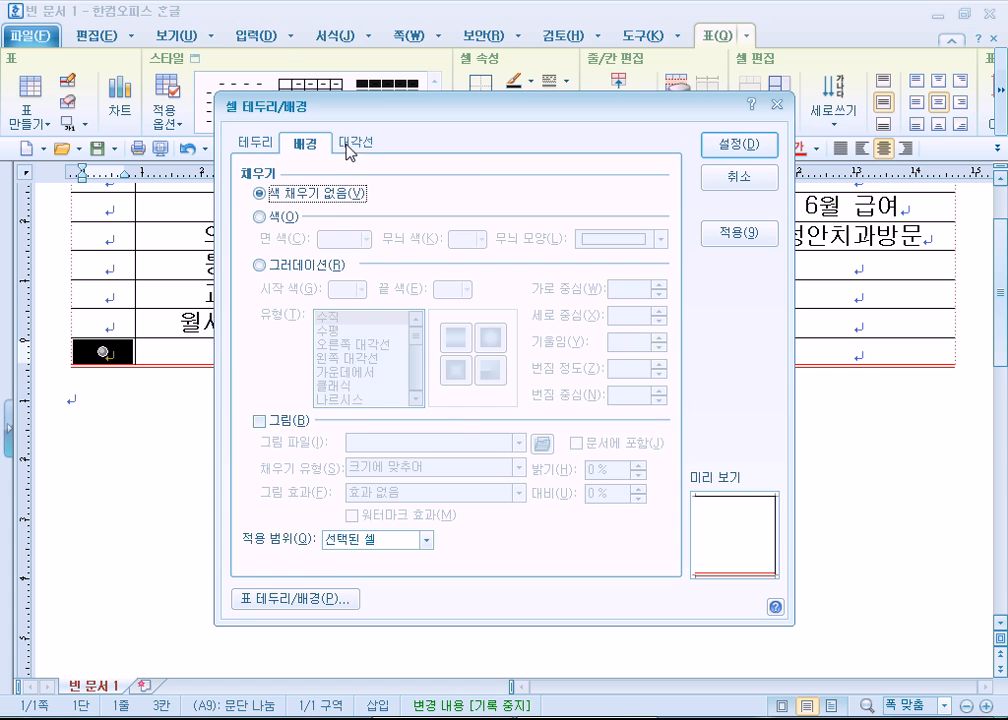
{"action": "left_click", "coordinate": [346, 150]}
{"action": "left_click_drag", "start_coordinate": [387, 106], "coordinate": [481, 74]}
{"action": "left_click", "coordinate": [408, 112]}
{"action": "left_click", "coordinate": [447, 114]}
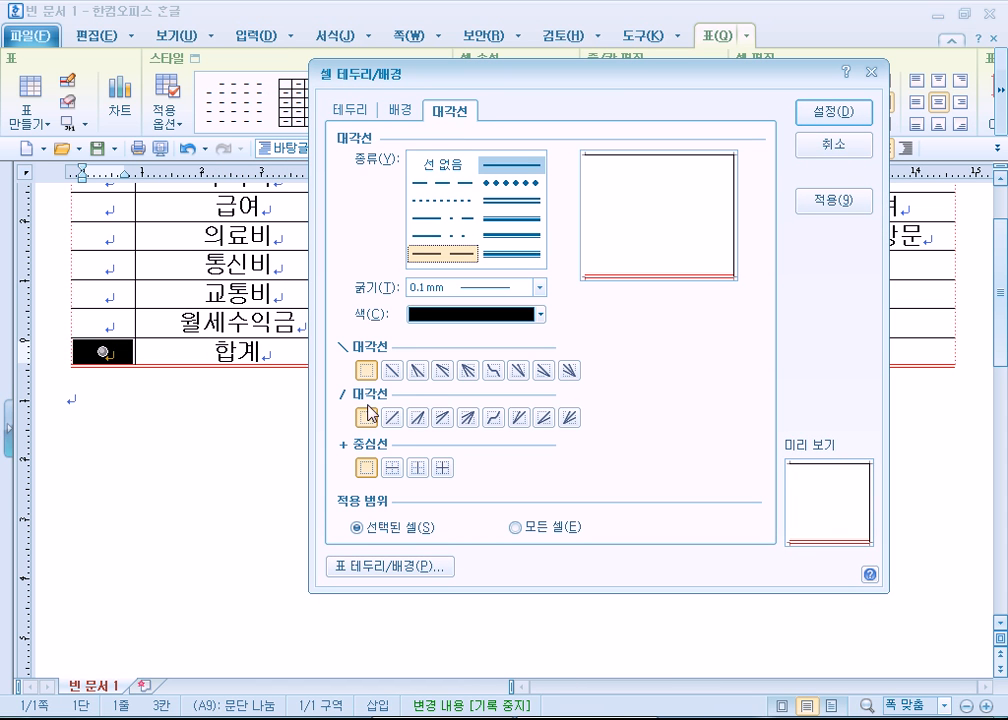
{"action": "left_click", "coordinate": [394, 372]}
{"action": "left_click", "coordinate": [393, 418]}
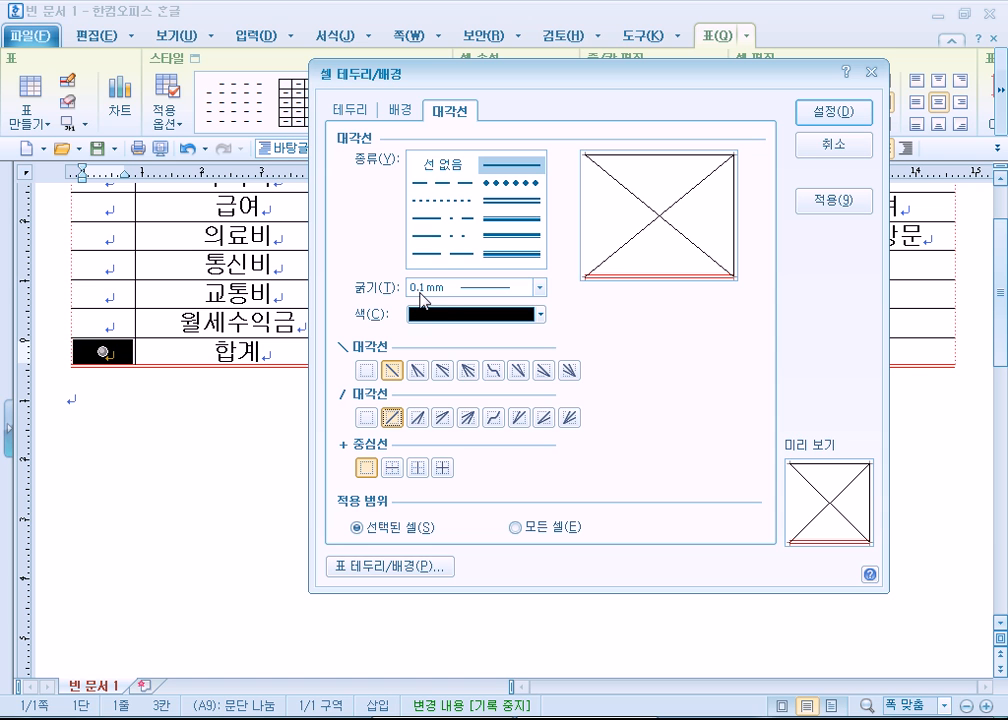
{"action": "left_click", "coordinate": [832, 112]}
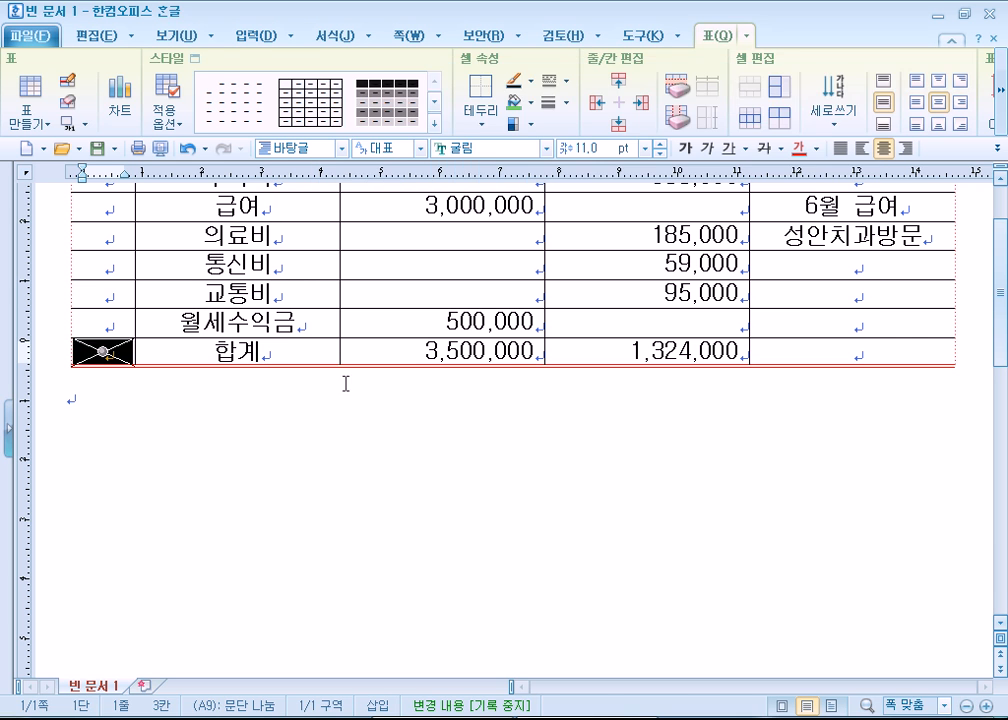
{"action": "left_click", "coordinate": [151, 387]}
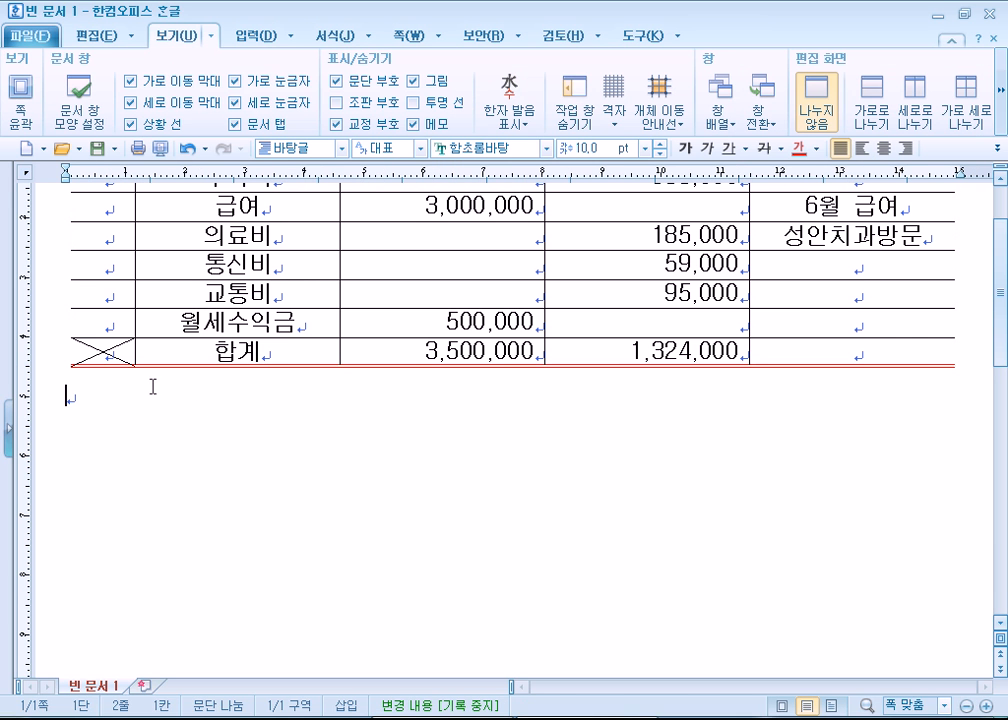
Review the diagonal line settings of the crossed-out 일 cell in the 합계 row and accept them
{"action": "left_click", "coordinate": [97, 354]}
{"action": "key", "text": "F5"}
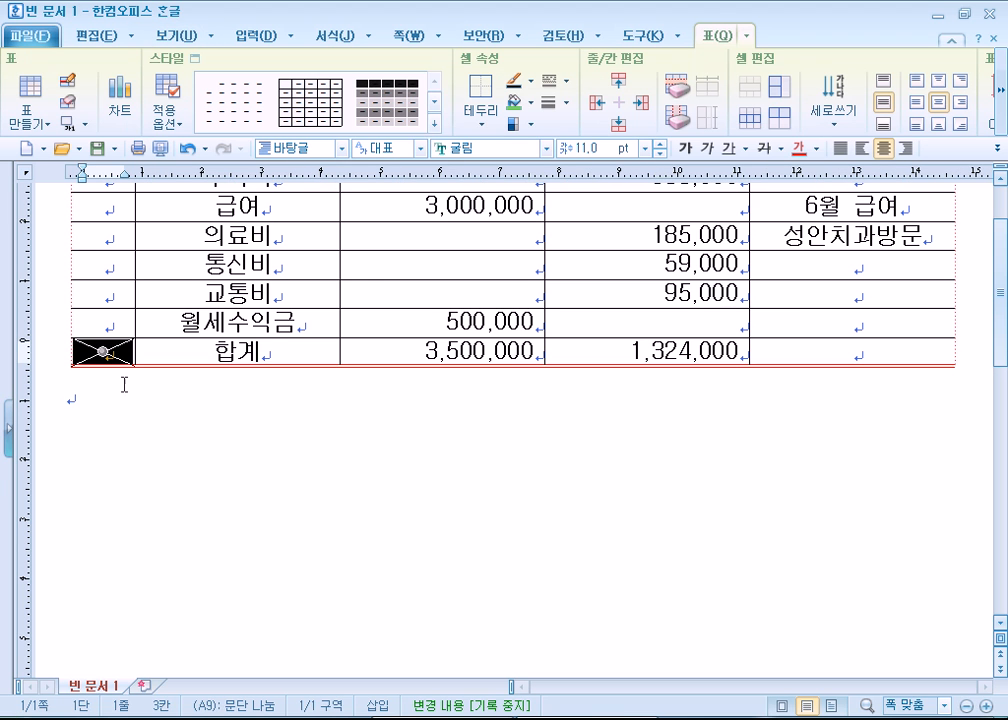
{"action": "key", "text": "l"}
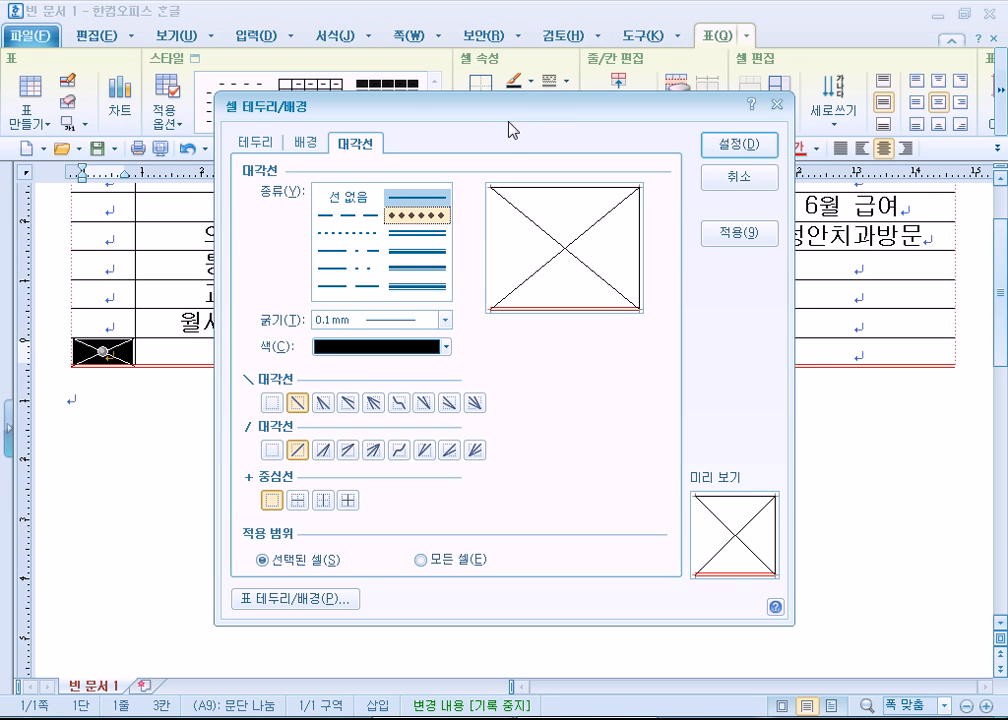
{"action": "left_click_drag", "start_coordinate": [576, 88], "coordinate": [655, 44]}
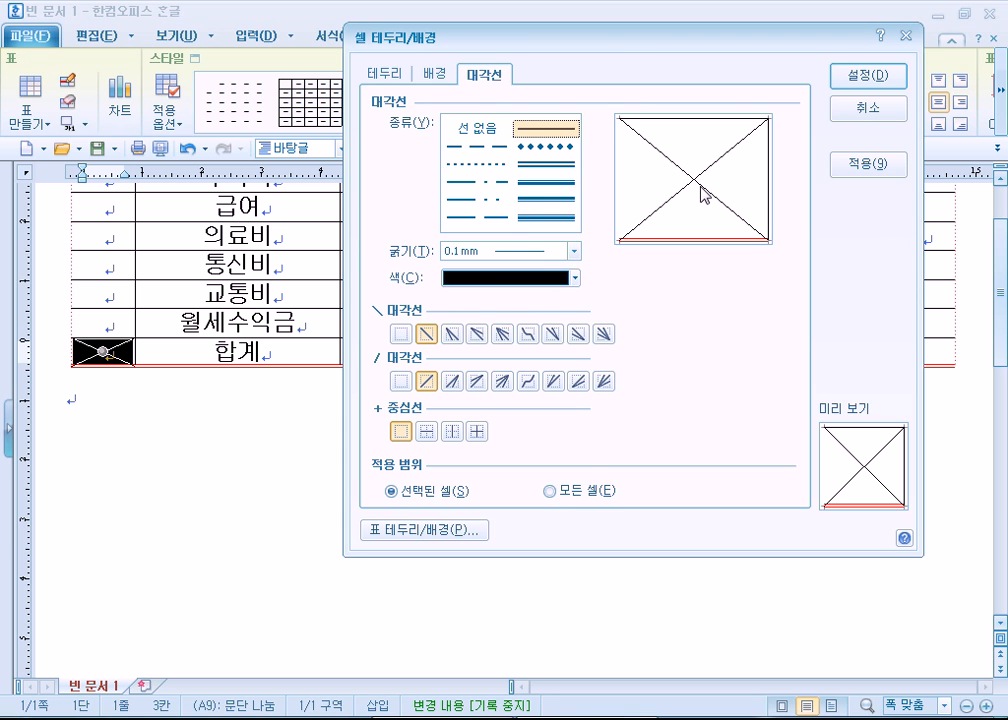
{"action": "left_click", "coordinate": [870, 76]}
{"action": "left_click", "coordinate": [156, 461]}
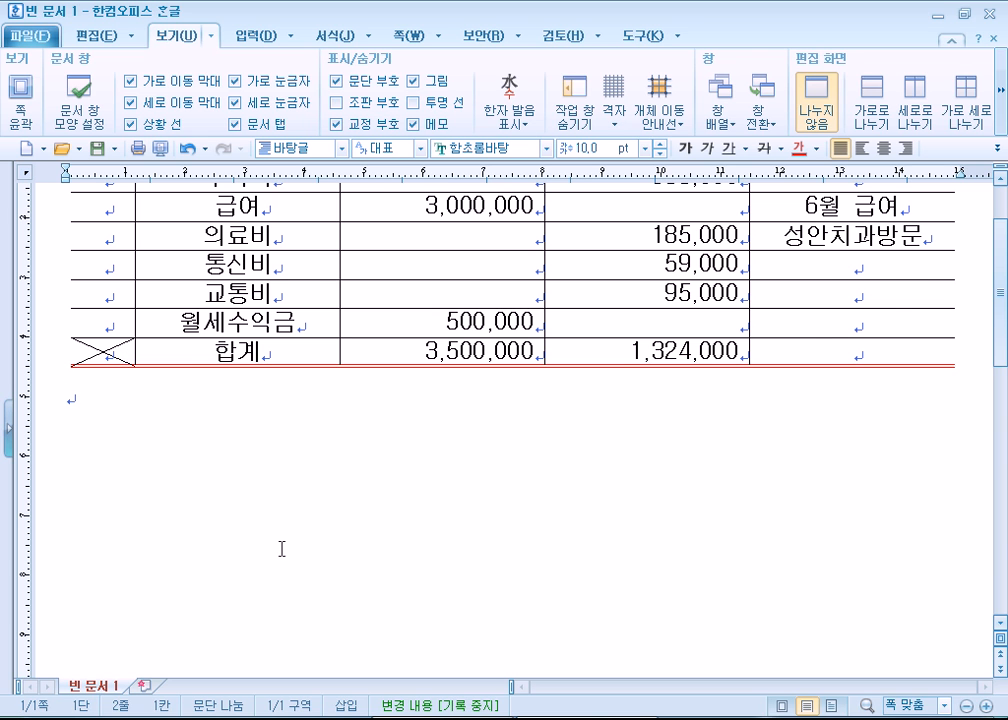
{"action": "scroll", "coordinate": [290, 544], "scroll_direction": "up", "scroll_amount": 2}
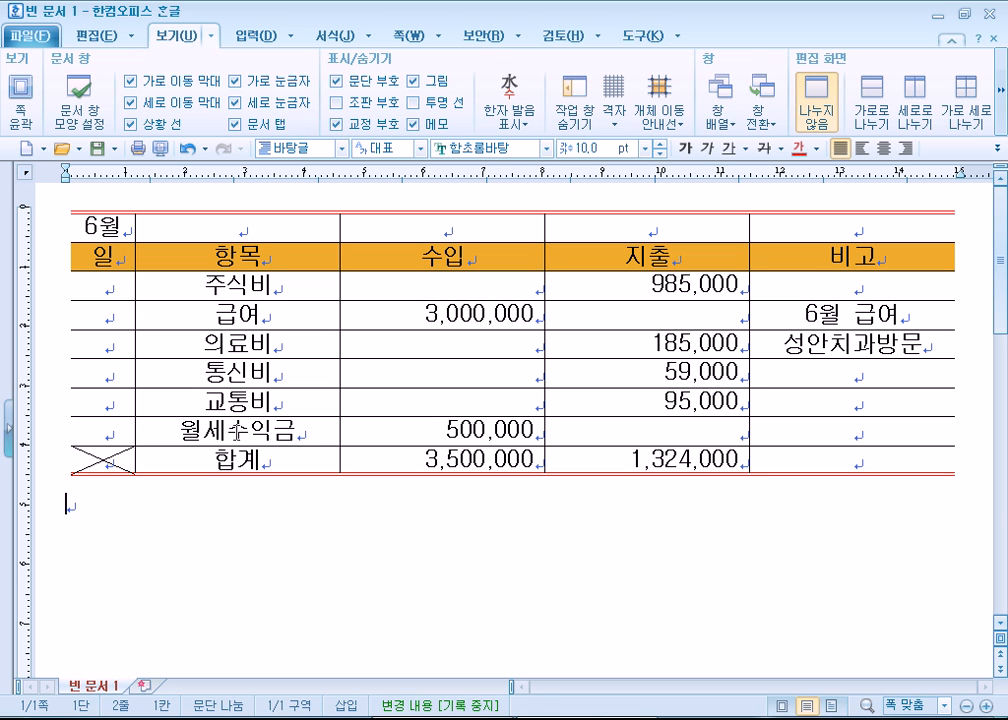
{"action": "left_click", "coordinate": [84, 283]}
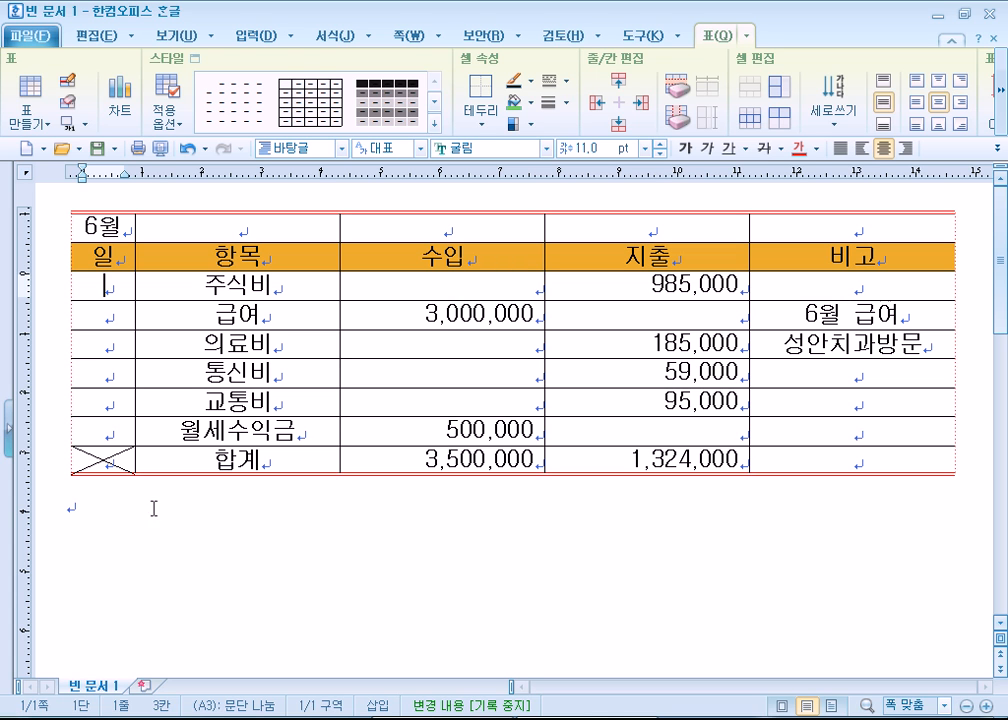
{"action": "left_click", "coordinate": [144, 600]}
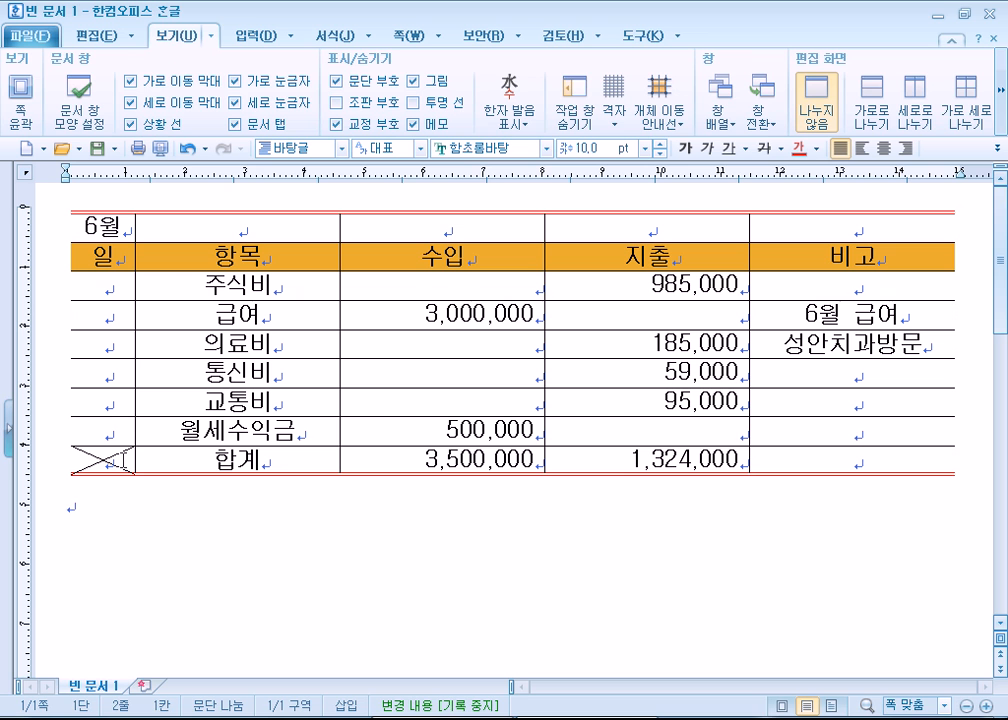
Choose a gradient background of the 수평 type for all cells of the 합계 row
{"action": "left_click_drag", "start_coordinate": [122, 461], "coordinate": [852, 461]}
{"action": "scroll", "coordinate": [576, 549], "scroll_direction": "down", "scroll_amount": 3}
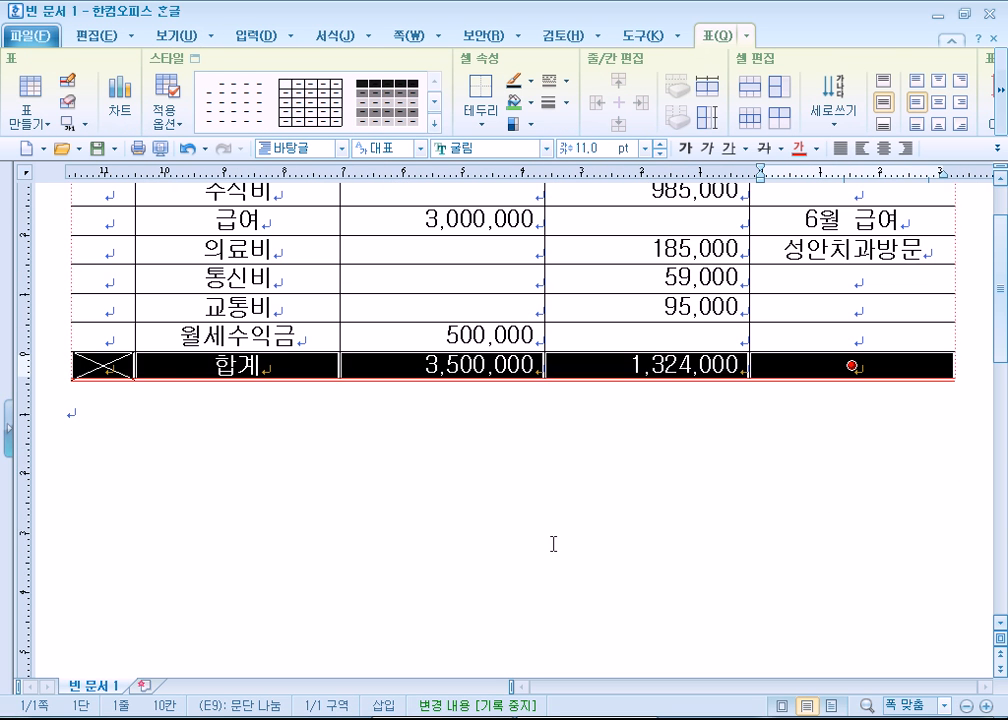
{"action": "left_click", "coordinate": [279, 418]}
{"action": "left_click_drag", "start_coordinate": [103, 355], "coordinate": [851, 366]}
{"action": "key", "text": "l"}
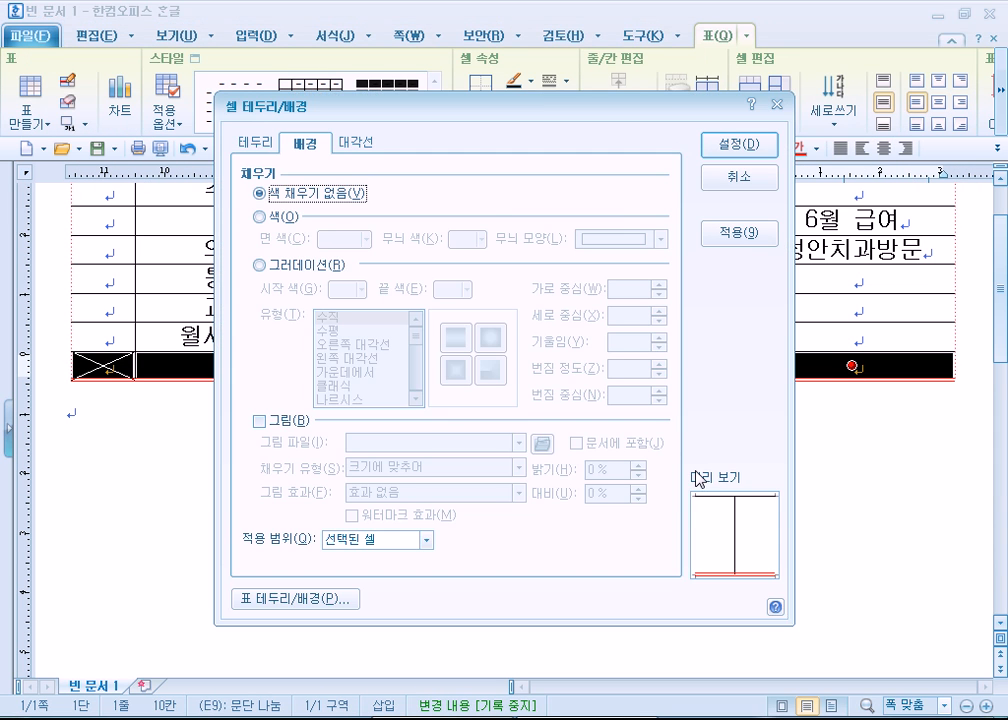
{"action": "left_click", "coordinate": [259, 217]}
{"action": "left_click_drag", "start_coordinate": [463, 118], "coordinate": [632, 37]}
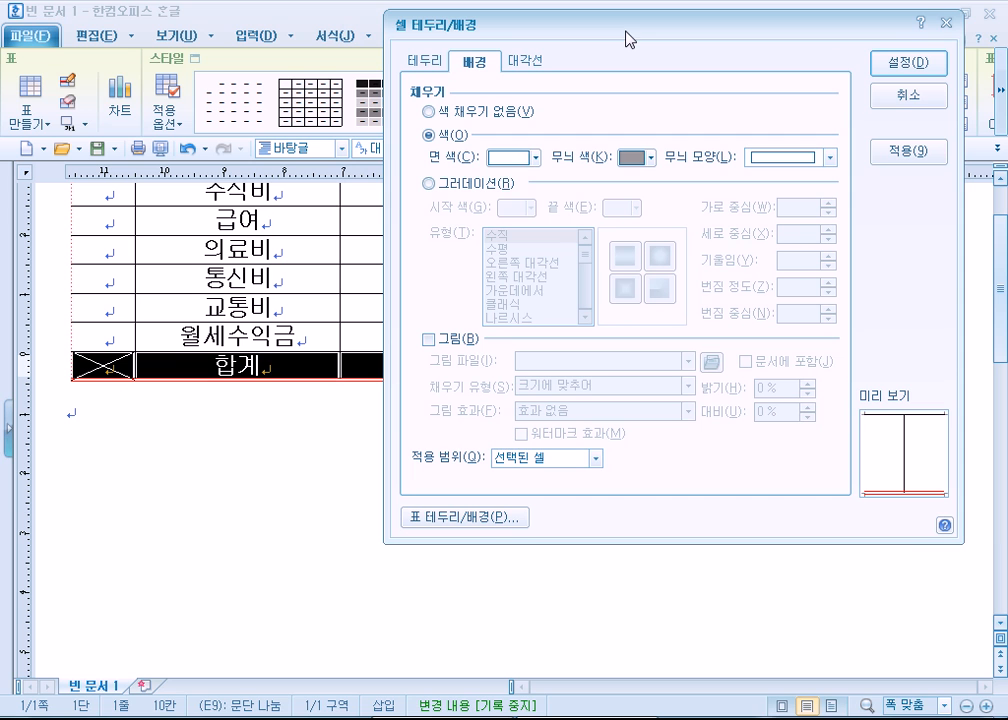
{"action": "left_click", "coordinate": [454, 188]}
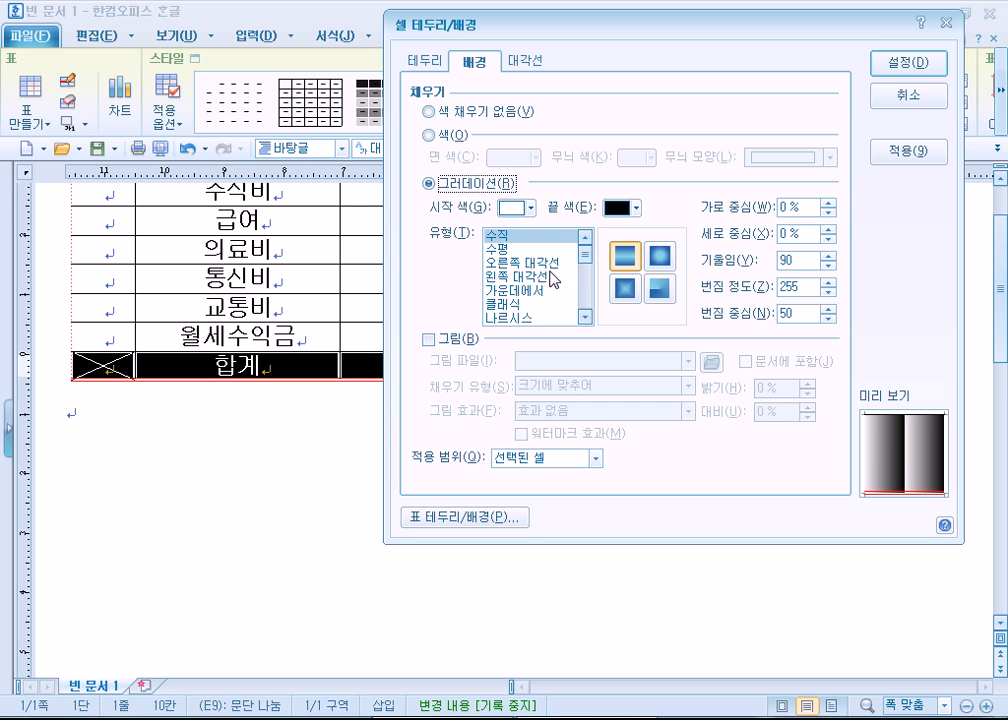
{"action": "left_click", "coordinate": [513, 250]}
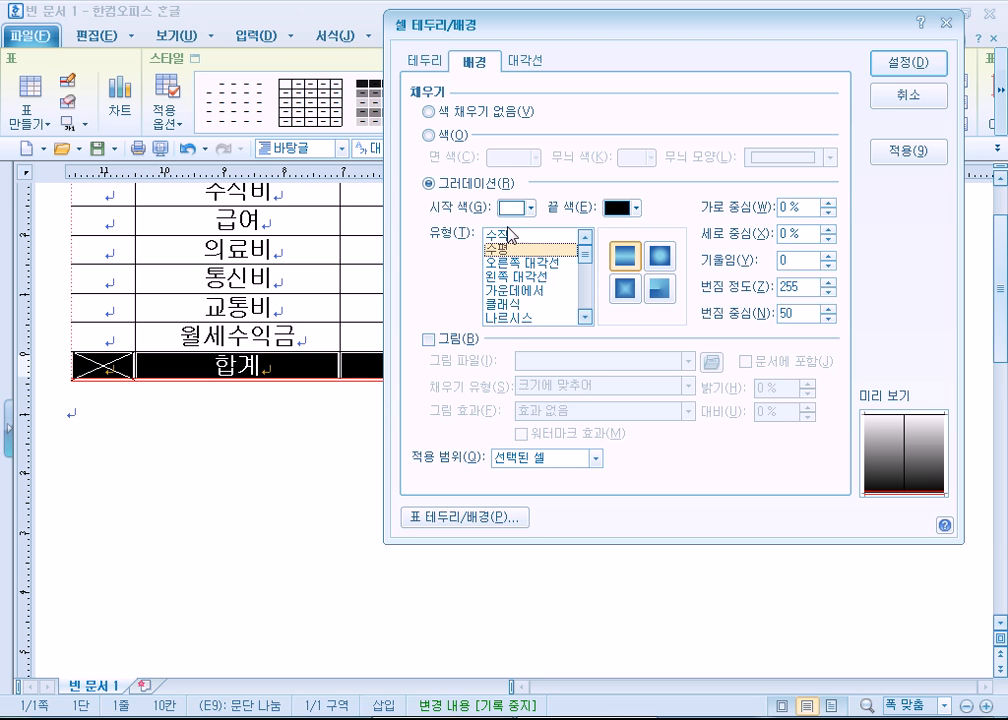
{"action": "left_click", "coordinate": [494, 236]}
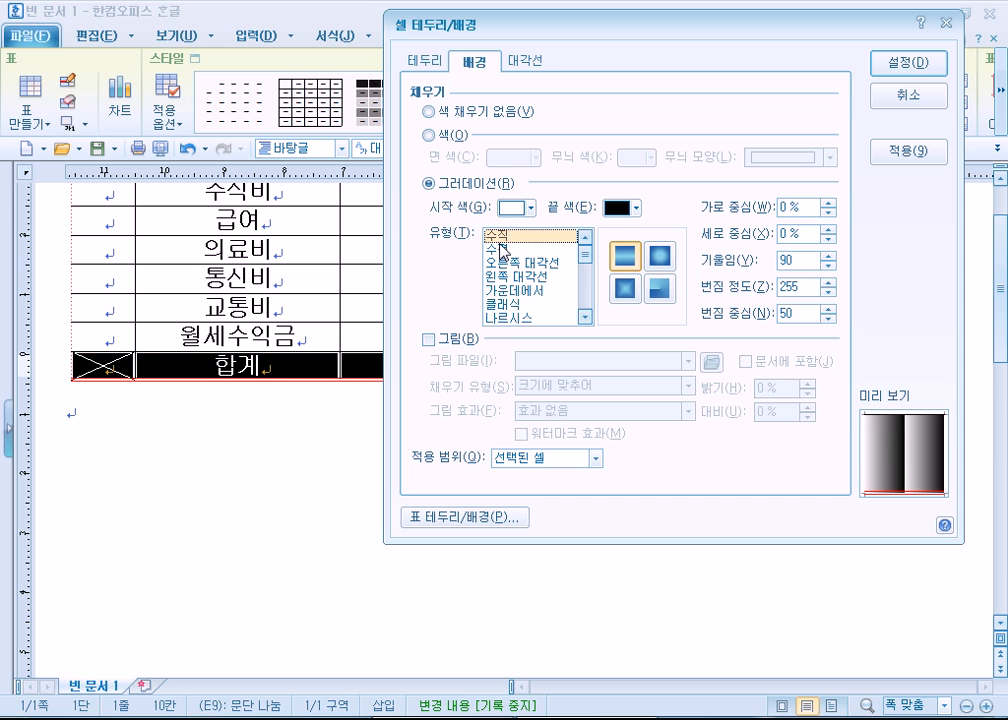
{"action": "left_click", "coordinate": [500, 248]}
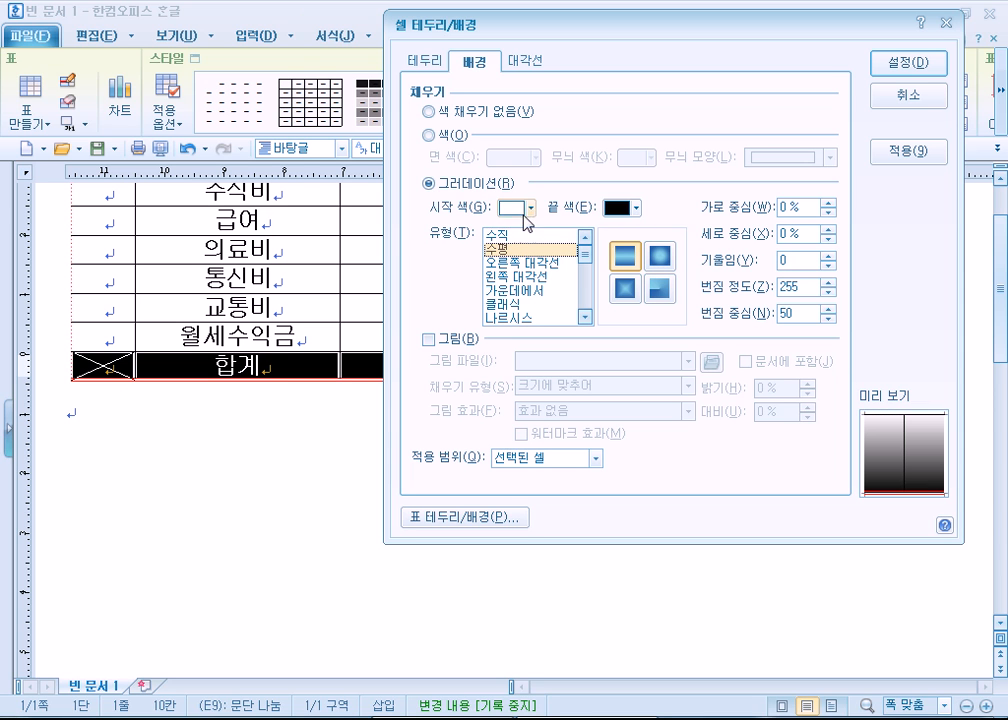
Set the gradient's end colour to 진달래색 and apply the fill to the 합계 row
{"action": "left_click", "coordinate": [611, 208]}
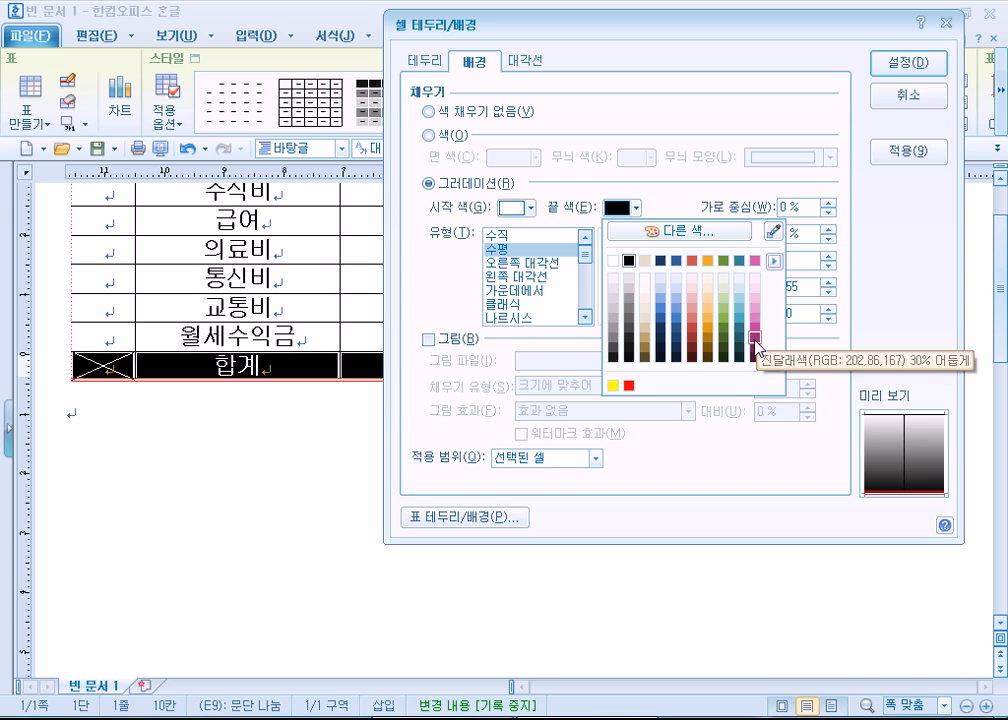
{"action": "left_click", "coordinate": [754, 261]}
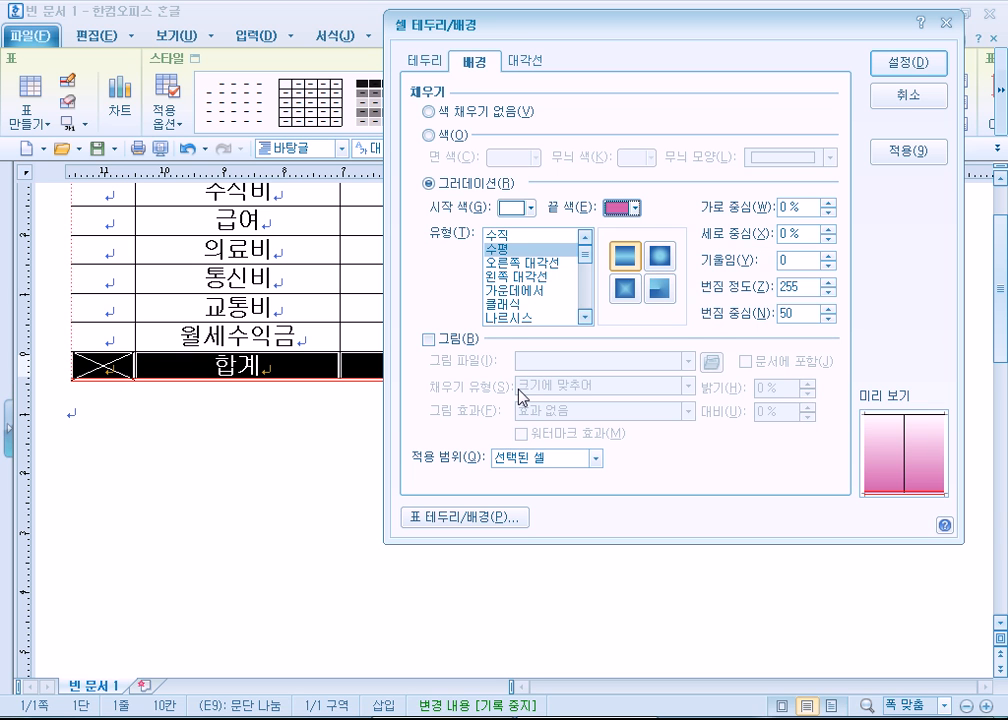
{"action": "left_click", "coordinate": [905, 66]}
{"action": "left_click", "coordinate": [635, 501]}
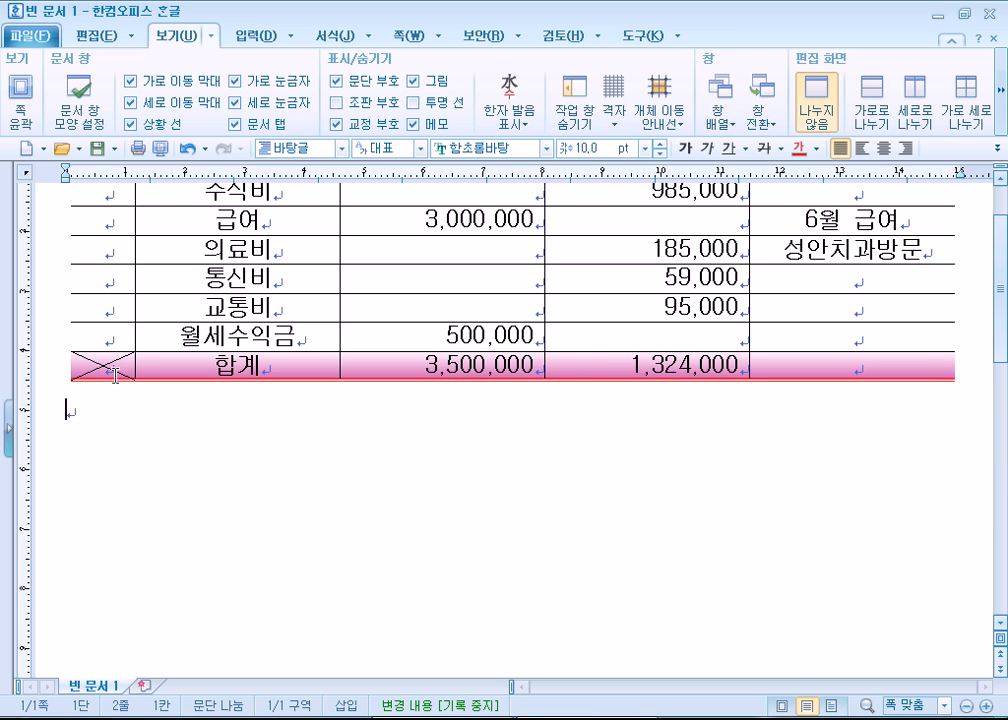
Open the diagonal line settings of the crossed-out 일 cell in the 합계 row
{"action": "mouse_move", "coordinate": [105, 367]}
{"action": "left_mouse_down"}
{"action": "mouse_move", "coordinate": [803, 362]}
{"action": "mouse_move", "coordinate": [817, 372]}
{"action": "mouse_move", "coordinate": [376, 381]}
{"action": "mouse_move", "coordinate": [270, 360]}
{"action": "mouse_move", "coordinate": [102, 366]}
{"action": "left_mouse_up"}
{"action": "left_click", "coordinate": [148, 540]}
{"action": "left_click", "coordinate": [100, 366]}
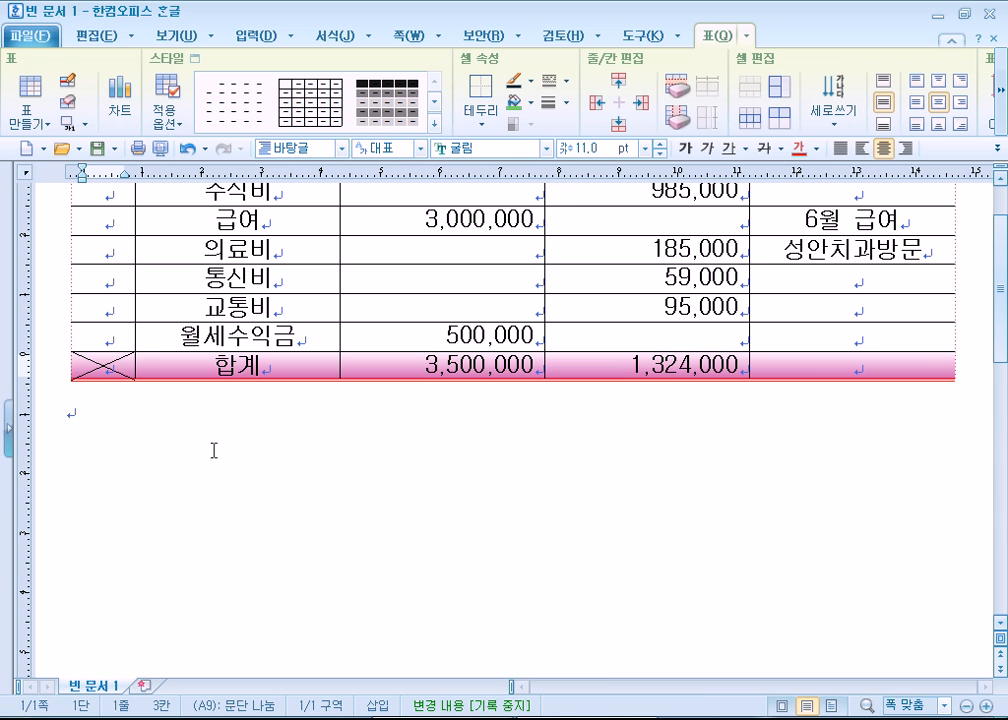
{"action": "key", "text": "F5"}
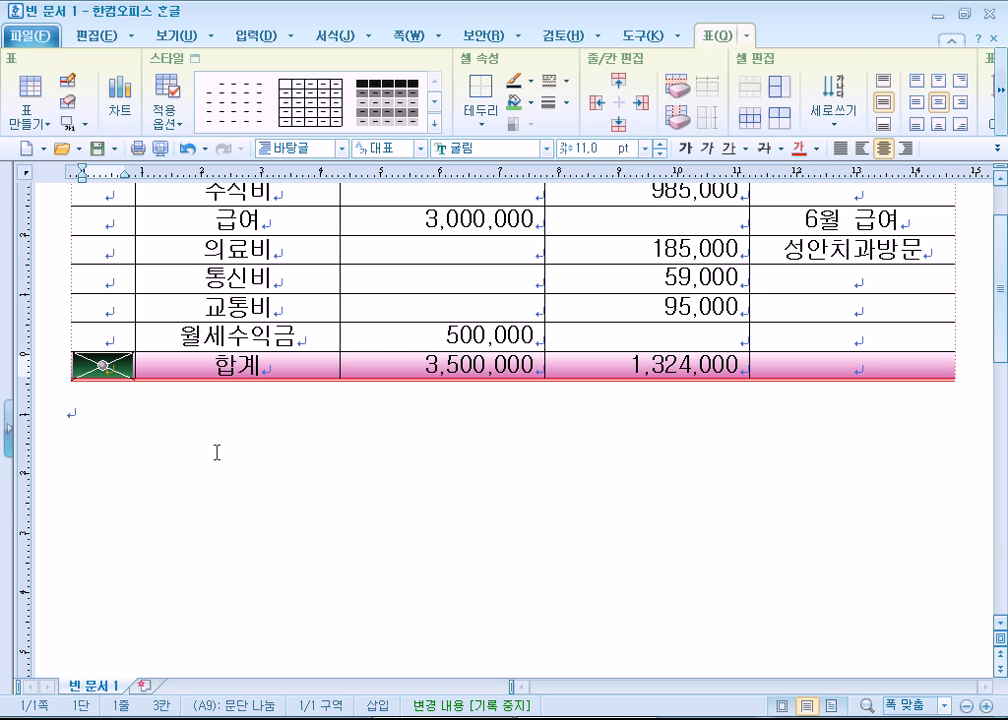
{"action": "key", "text": "l"}
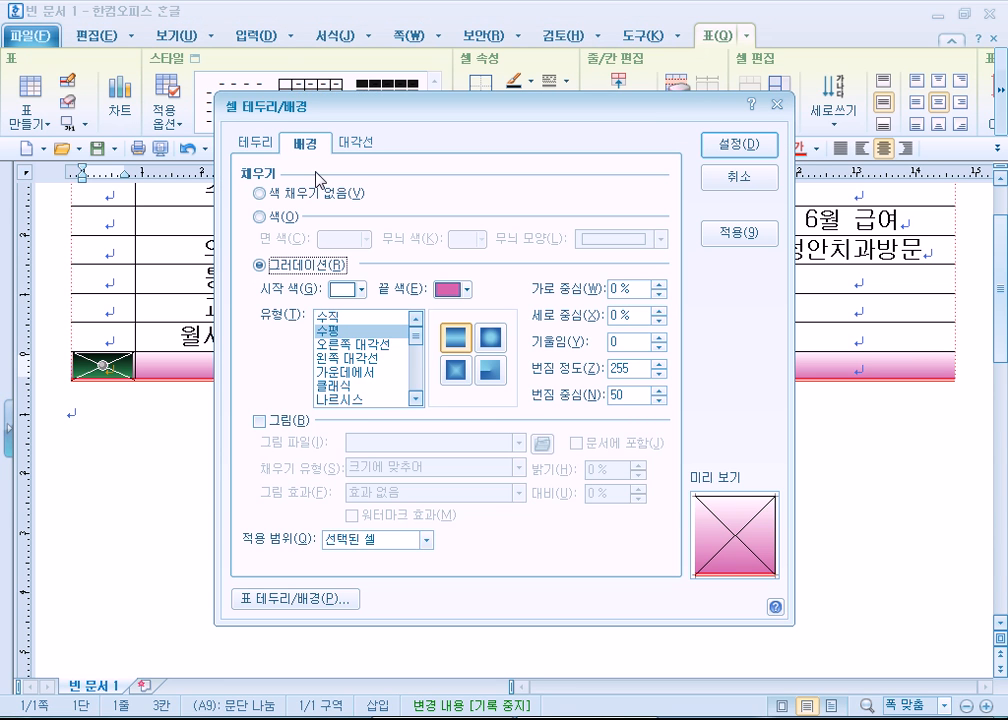
{"action": "left_click", "coordinate": [362, 145]}
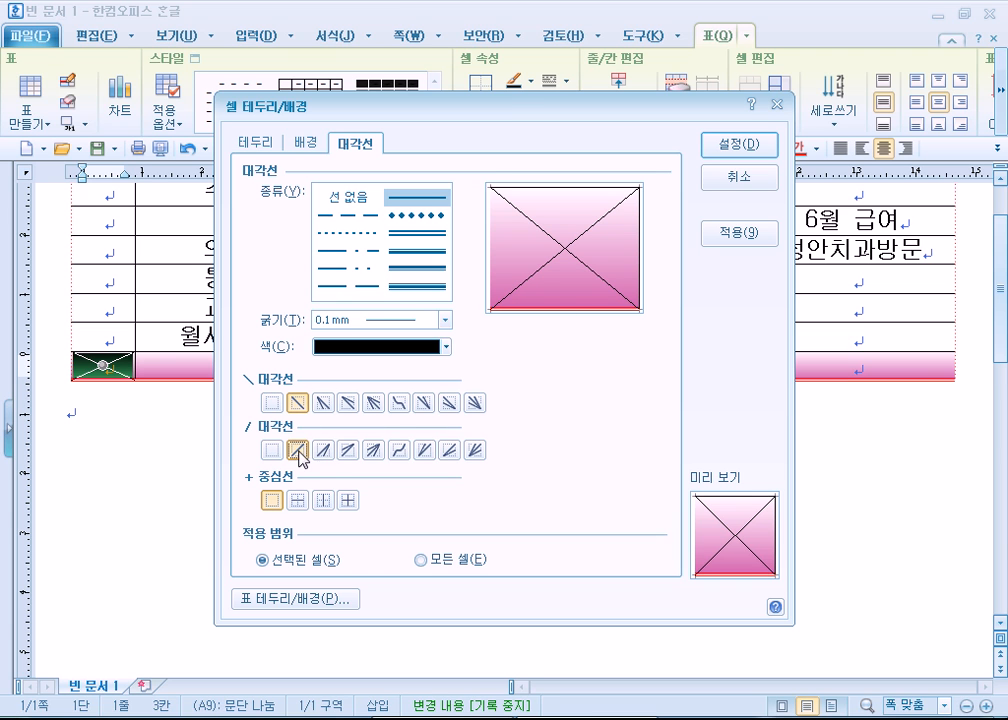
Try the 선 없음 line type on the cell's diagonals and switch back to the solid line
{"action": "left_click", "coordinate": [355, 195]}
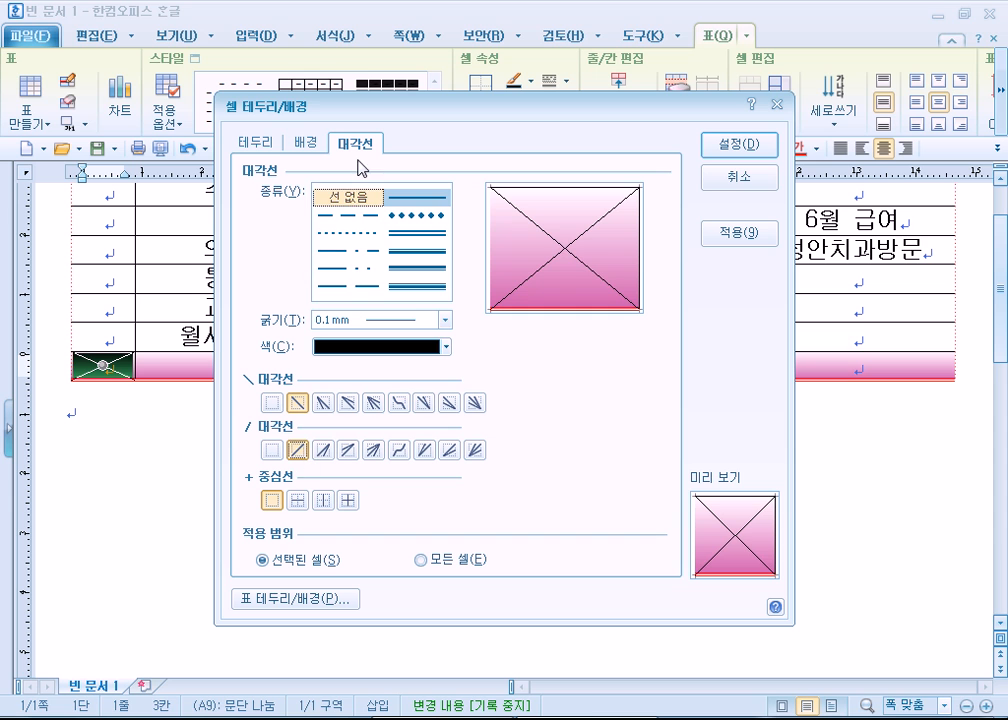
{"action": "left_click", "coordinate": [348, 286]}
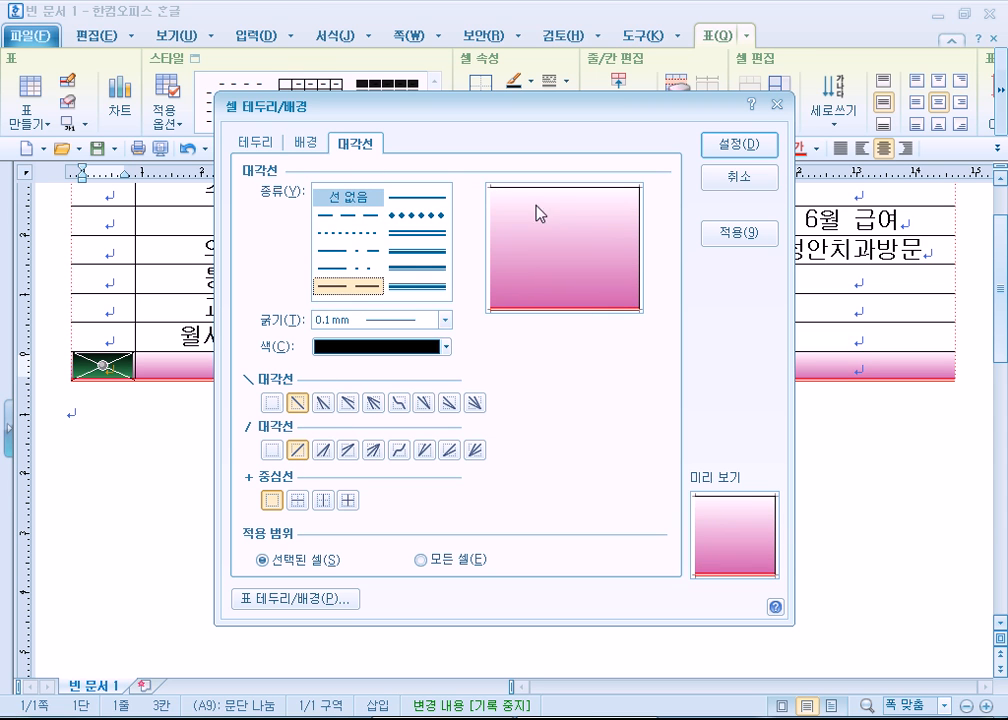
{"action": "left_click", "coordinate": [296, 403]}
{"action": "left_click", "coordinate": [296, 447]}
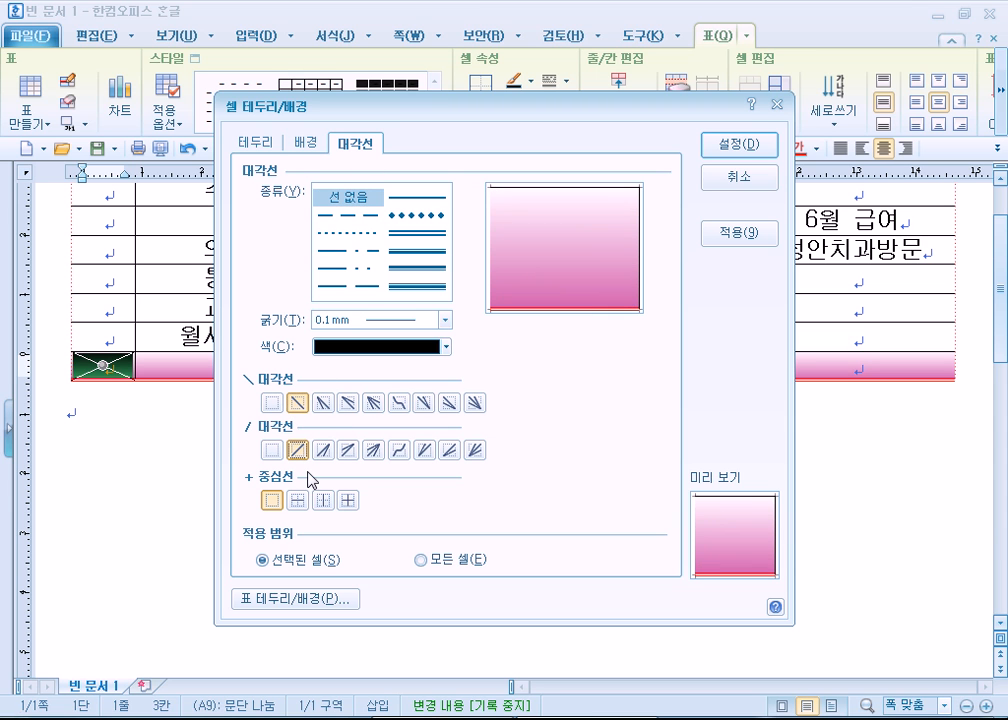
{"action": "left_click", "coordinate": [440, 198]}
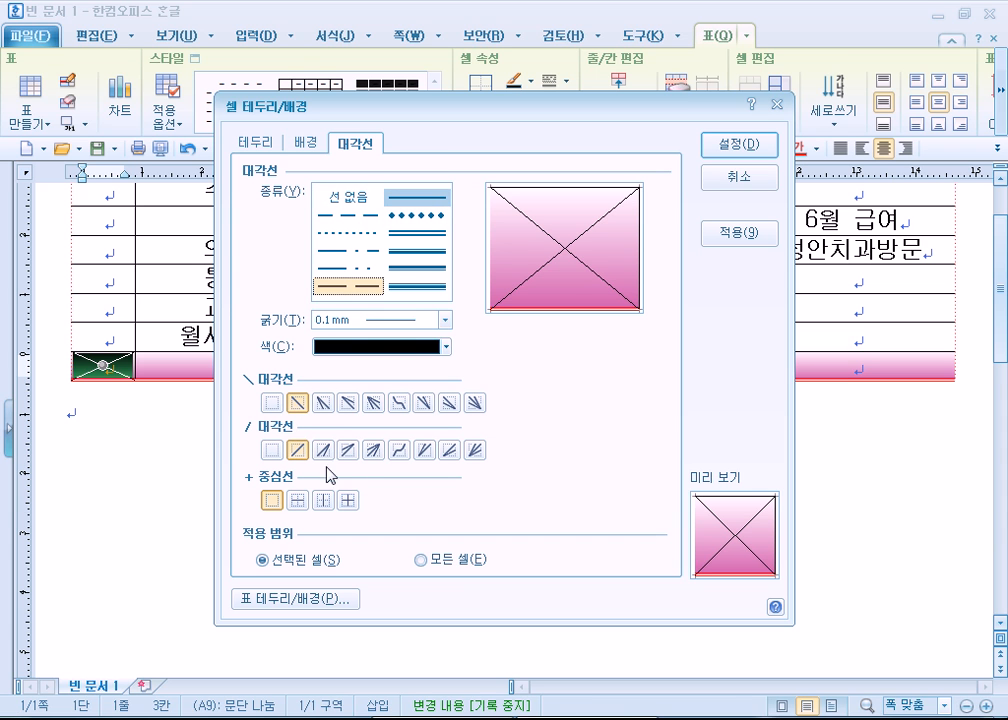
{"action": "left_click", "coordinate": [360, 201]}
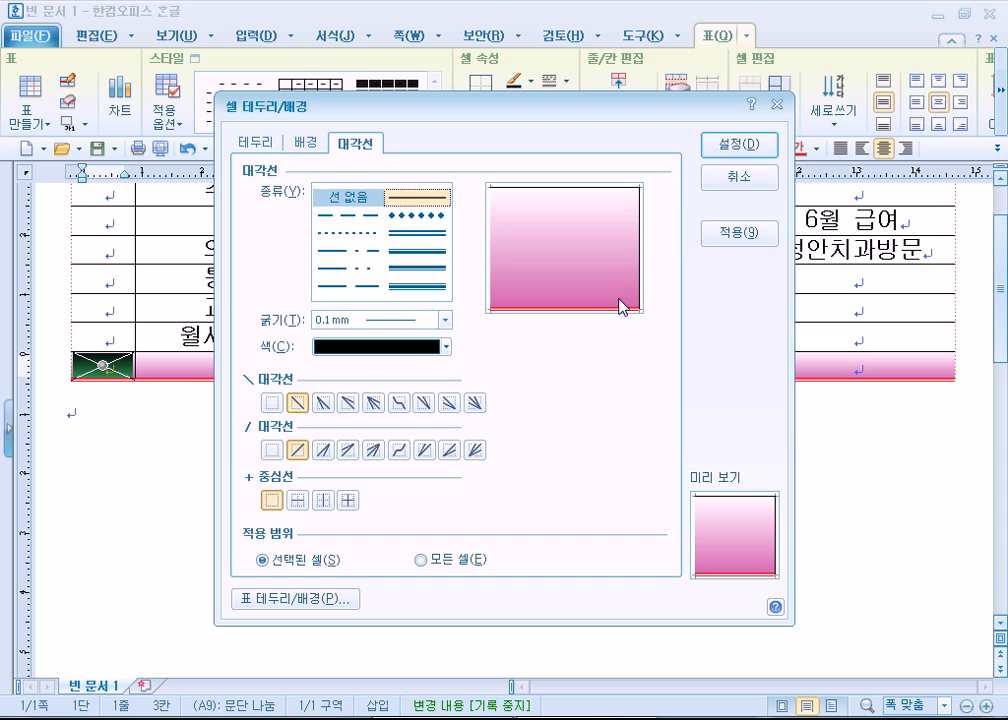
{"action": "left_click", "coordinate": [296, 403]}
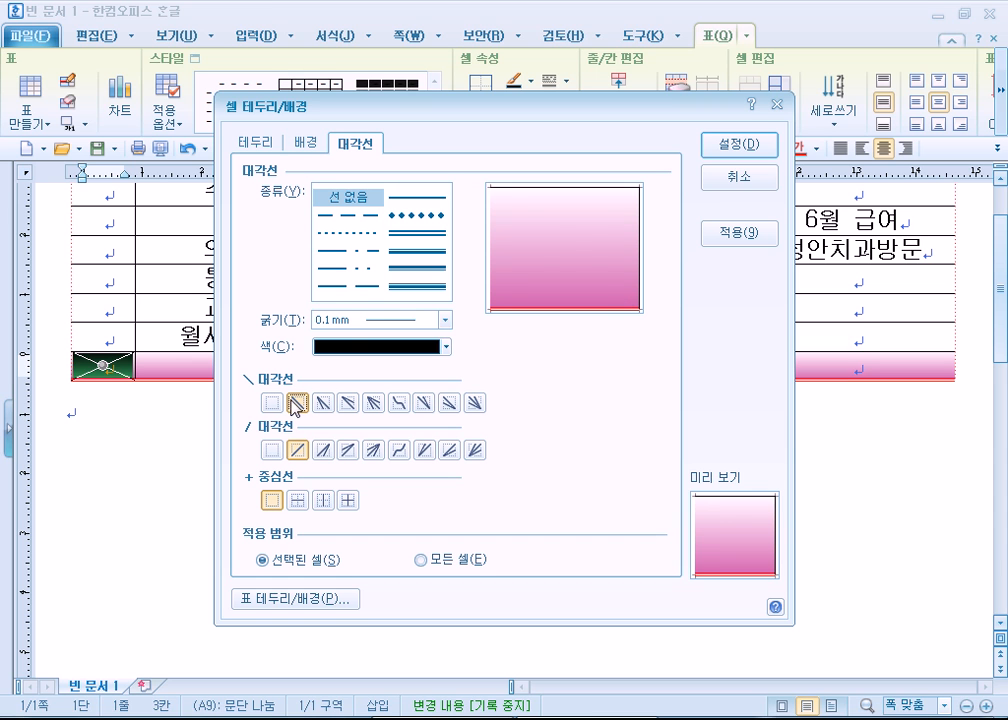
{"action": "left_click", "coordinate": [417, 197]}
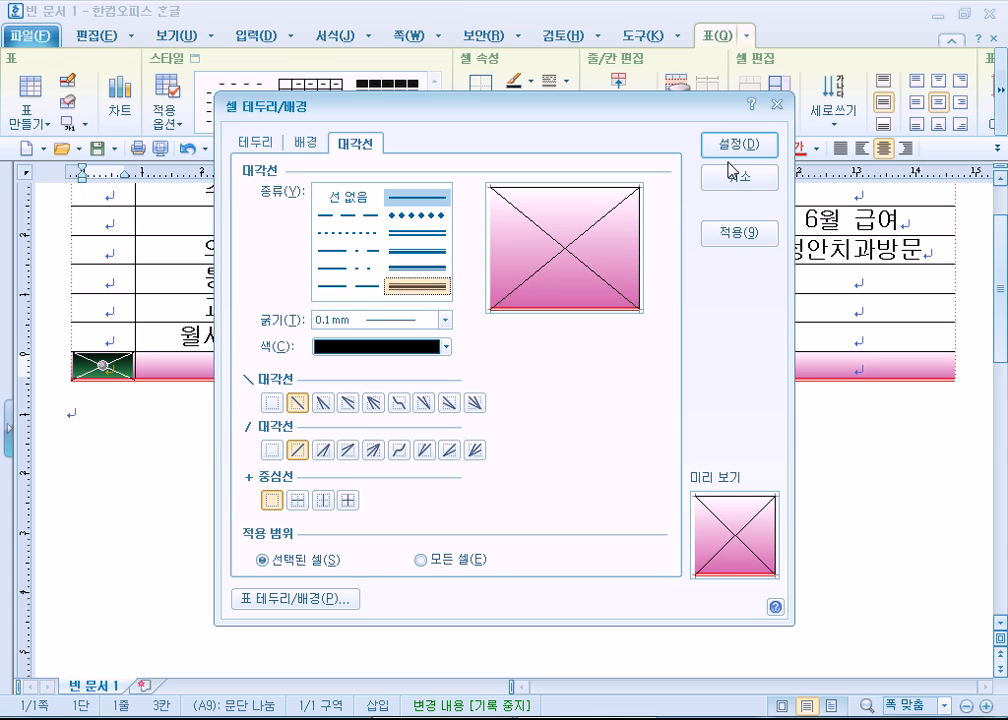
Remove only the / diagonal from the 일 cell of the 합계 row and apply the setting
{"action": "left_click", "coordinate": [271, 450]}
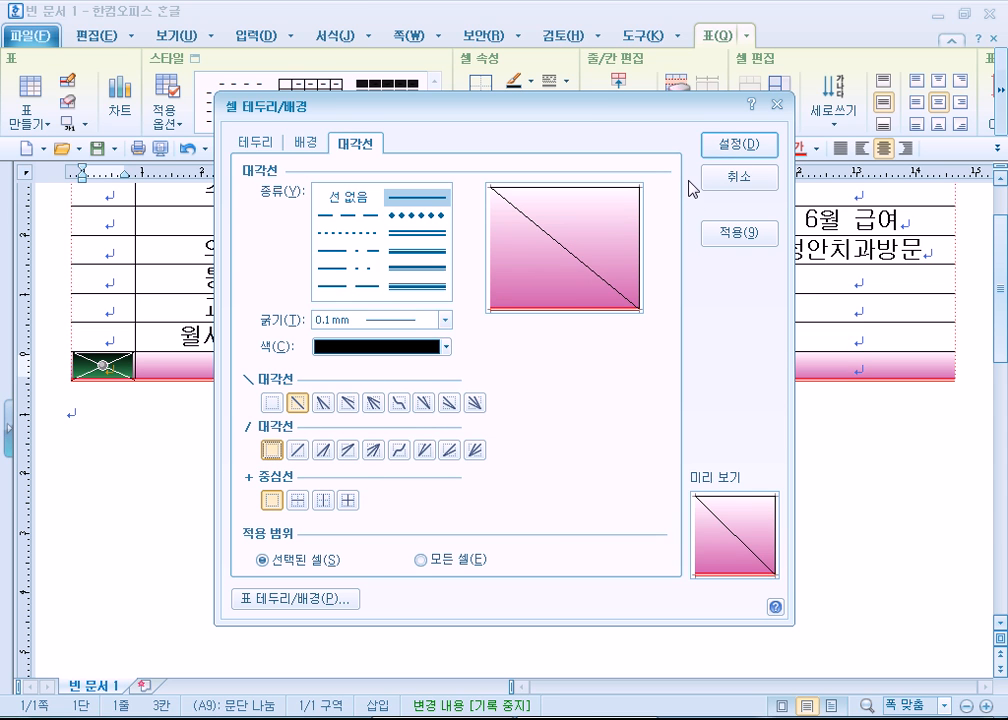
{"action": "left_click", "coordinate": [724, 144]}
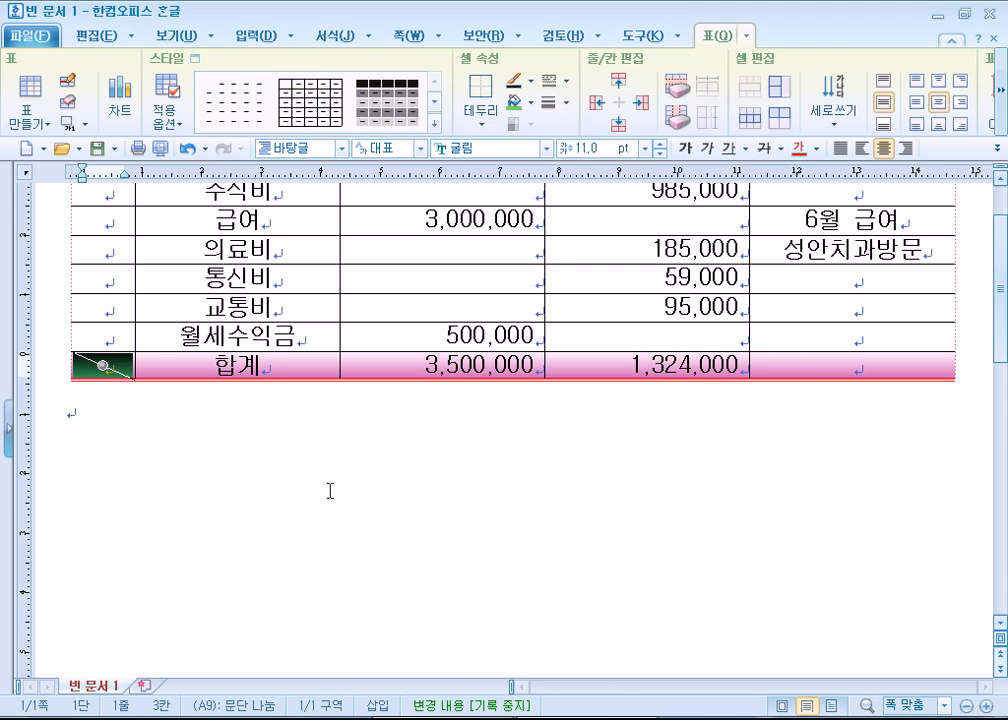
{"action": "left_click", "coordinate": [70, 410]}
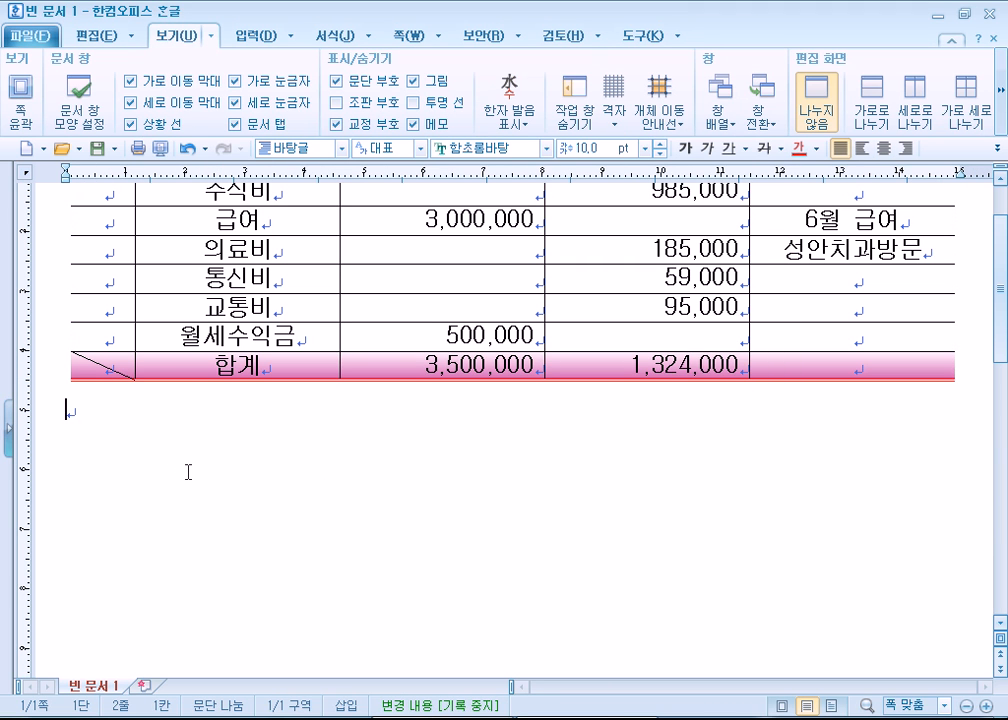
Enter 1 and 2 in the 일 column for the 주식비 and 급여 rows
{"action": "scroll", "coordinate": [202, 524], "scroll_direction": "up", "scroll_amount": 3}
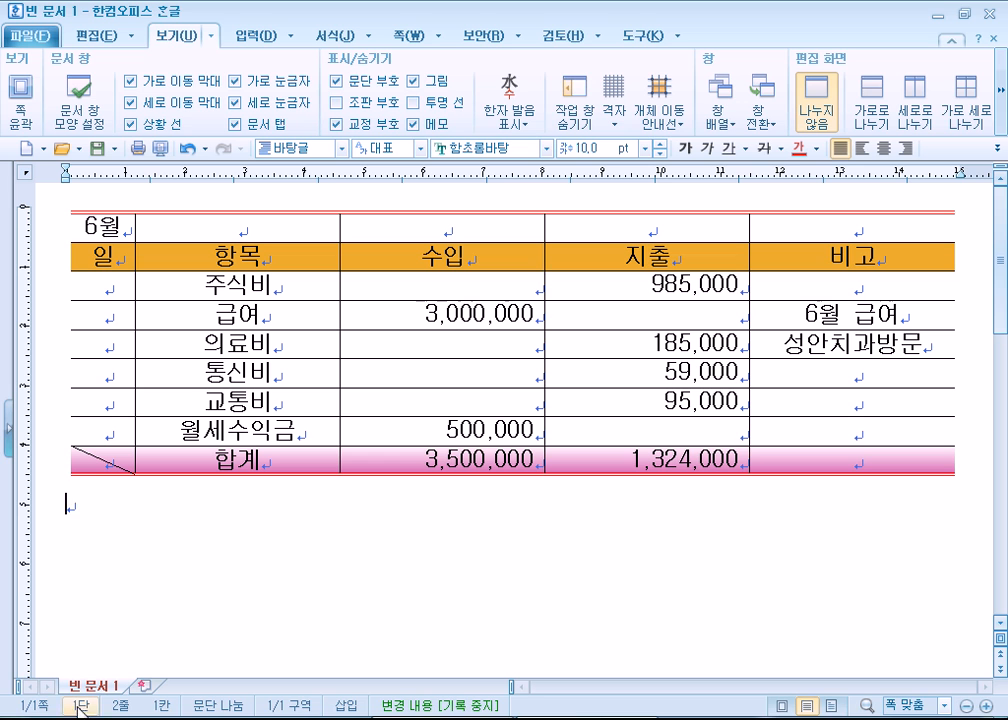
{"action": "left_click", "coordinate": [108, 288]}
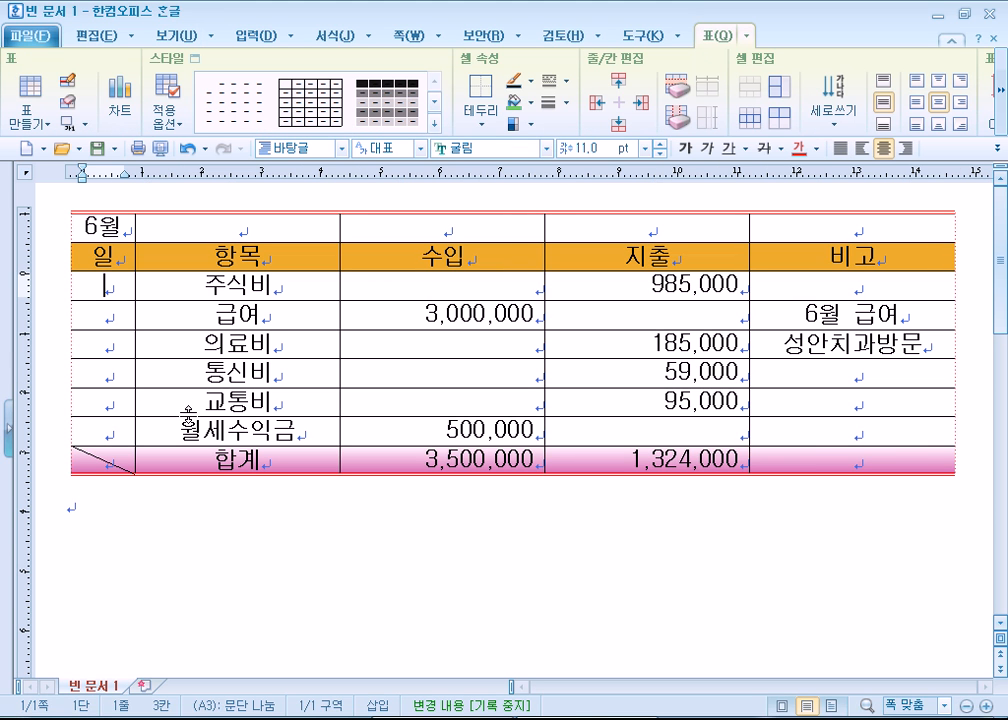
{"action": "type", "text": "1"}
{"action": "key", "text": "Down"}
{"action": "type", "text": "2"}
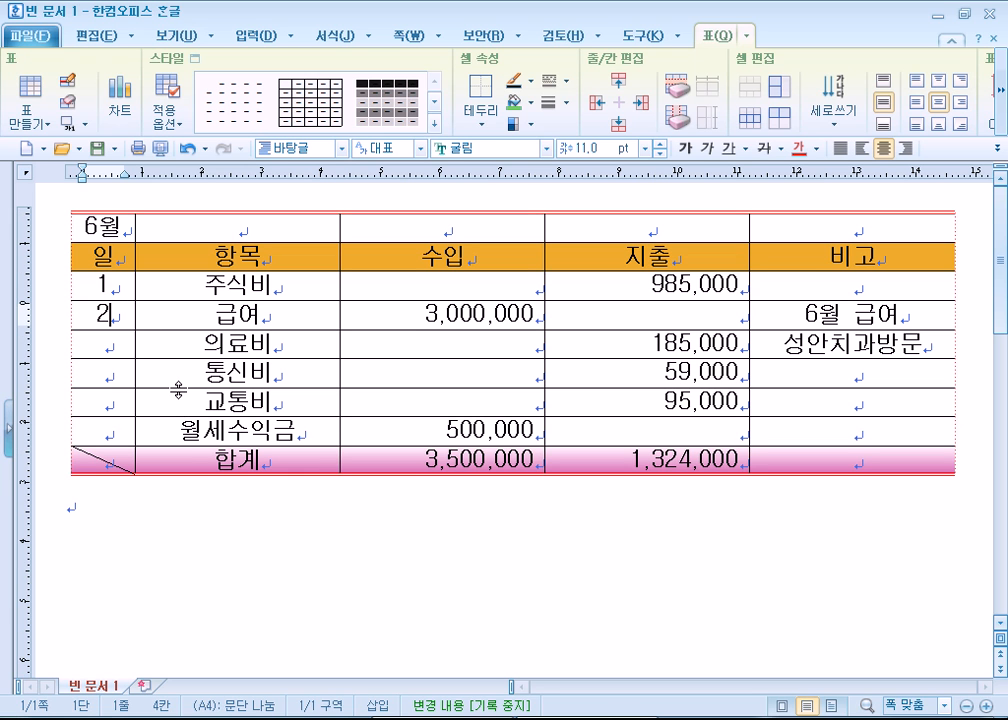
{"action": "left_click", "coordinate": [214, 555]}
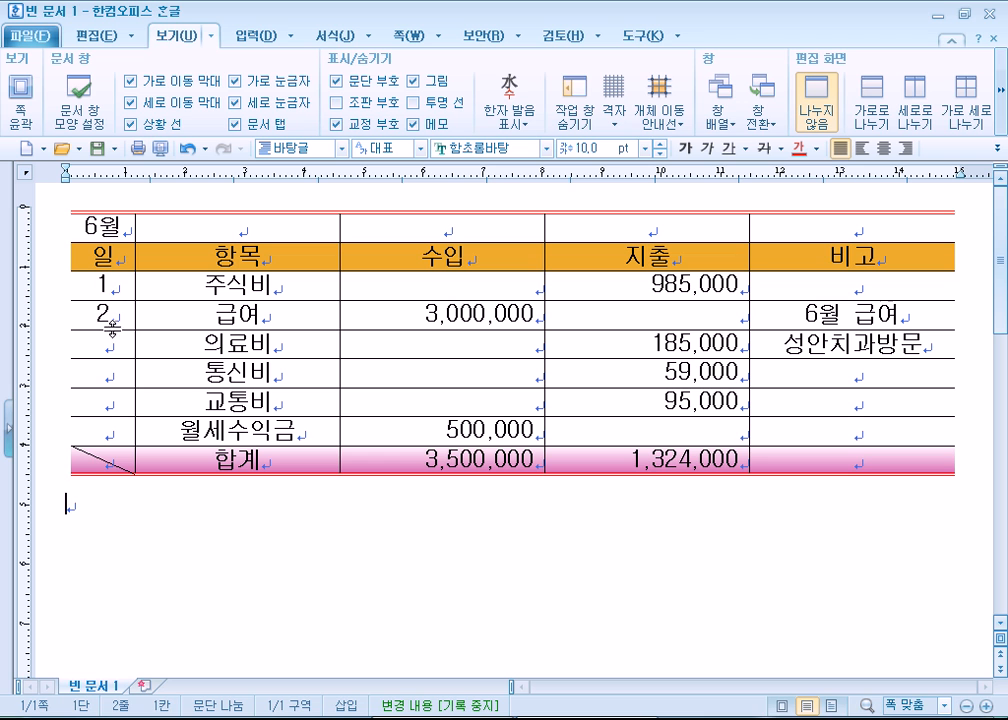
Change the 일 value of the 급여 row to 3
{"action": "left_click_drag", "start_coordinate": [108, 283], "coordinate": [103, 432]}
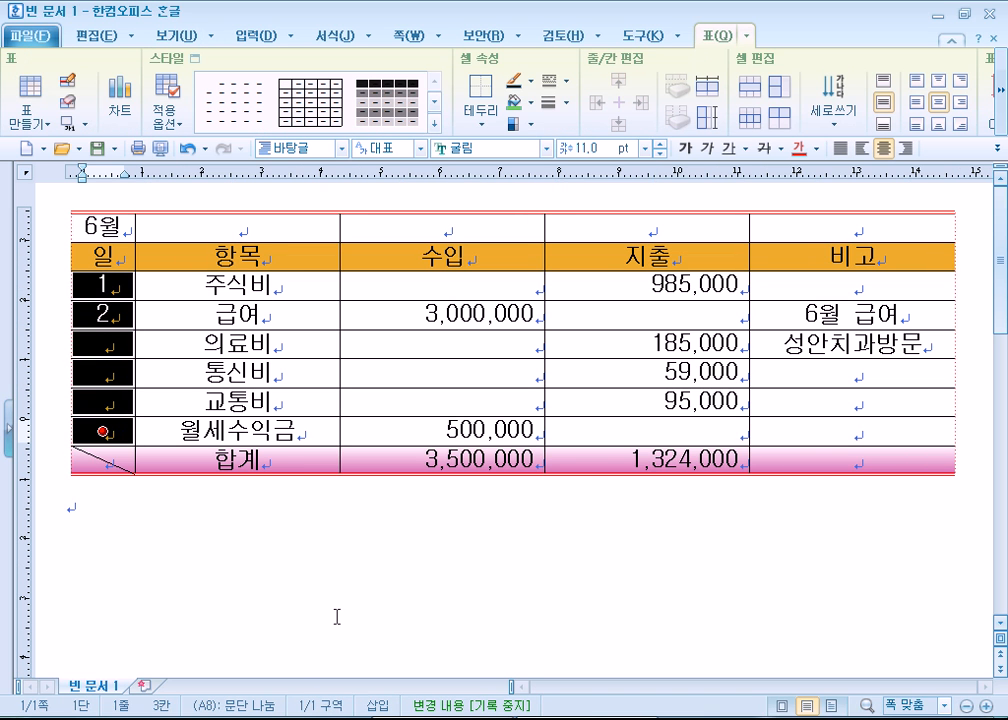
{"action": "left_click", "coordinate": [271, 590]}
{"action": "left_click", "coordinate": [110, 314]}
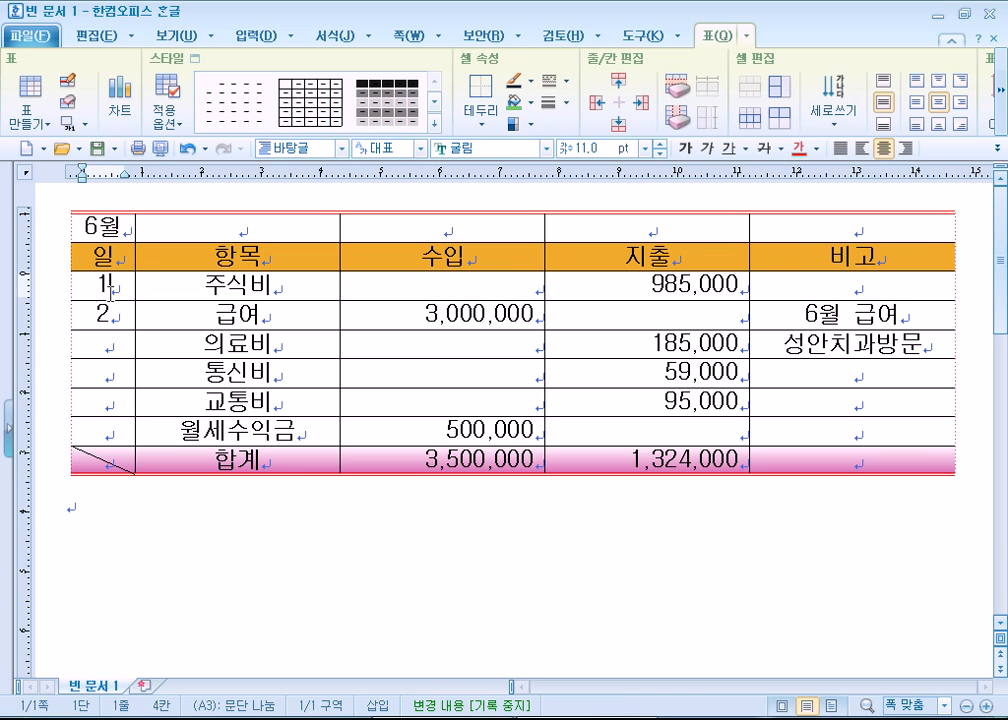
{"action": "key", "text": "shift+Left"}
{"action": "type", "text": "3"}
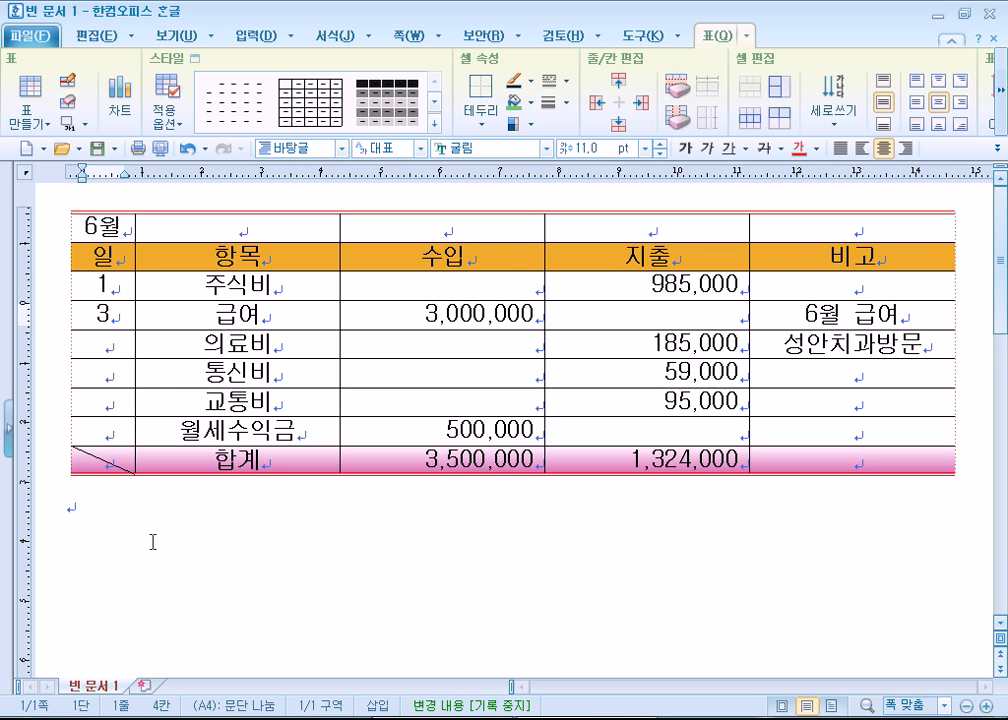
Auto-fill the 일 cells from the 주식비 row down to the 월세수익금 row, and clear those cells again
{"action": "left_click_drag", "start_coordinate": [113, 290], "coordinate": [102, 432]}
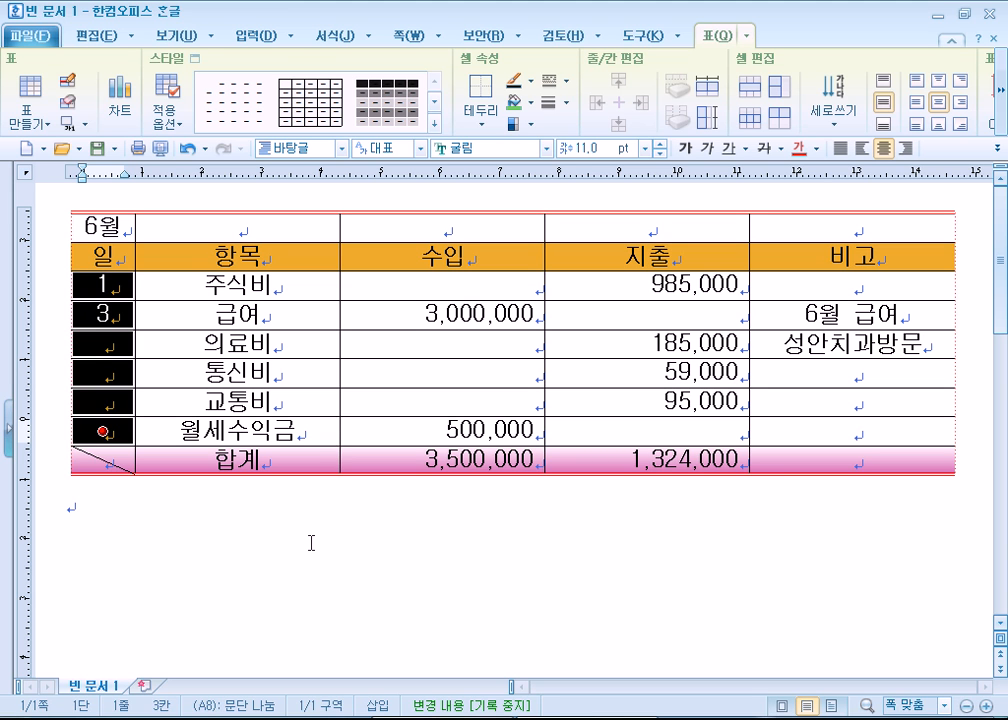
{"action": "key", "text": "a"}
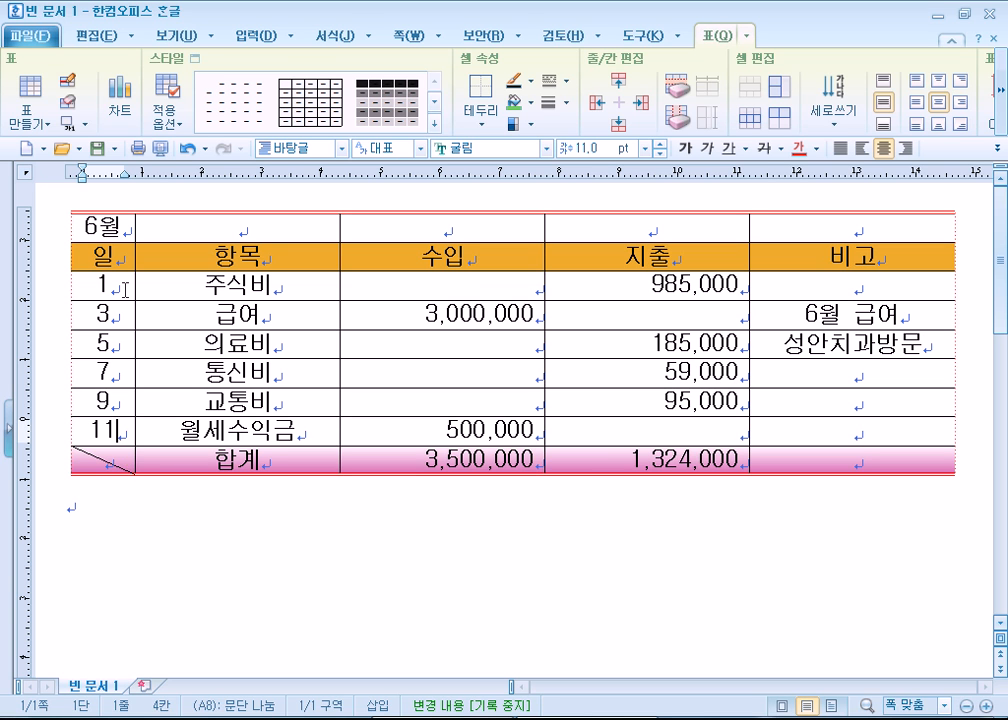
{"action": "left_click_drag", "start_coordinate": [117, 286], "coordinate": [103, 430]}
{"action": "key", "text": "Delete"}
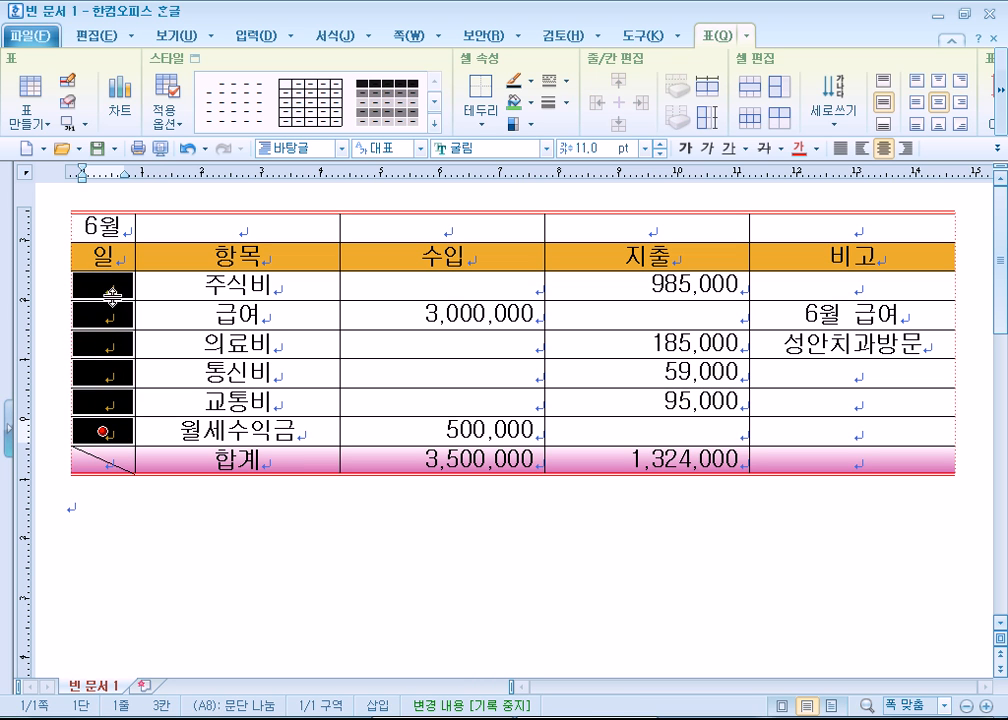
Open the auto-fill contents for the selected 일 cells and look through the default lists
{"action": "left_click", "coordinate": [1000, 108]}
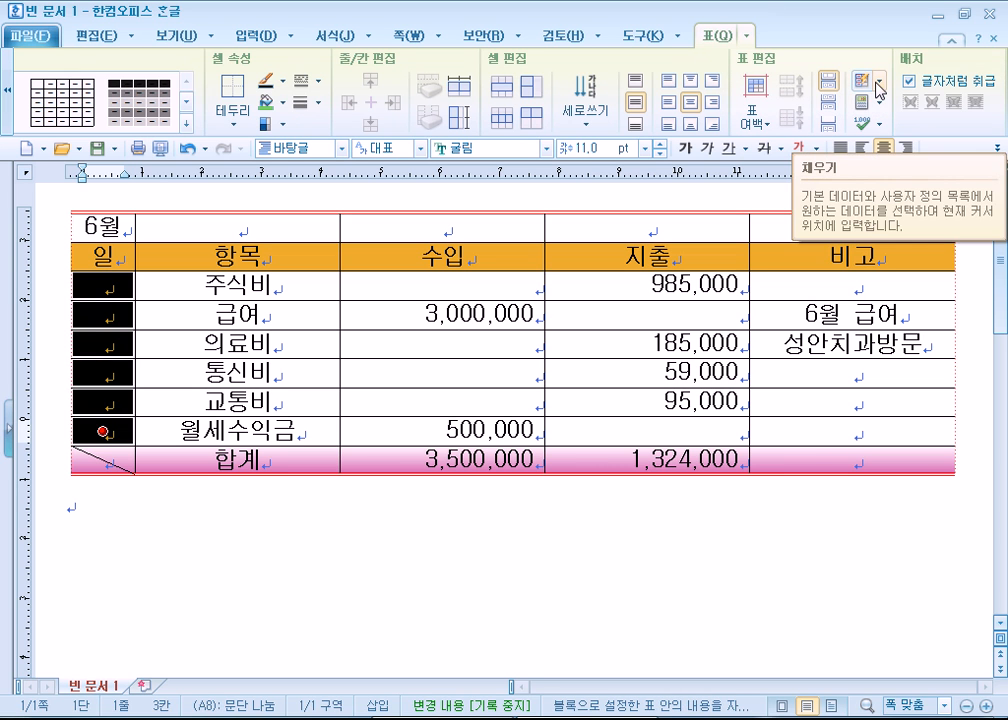
{"action": "left_click", "coordinate": [878, 90]}
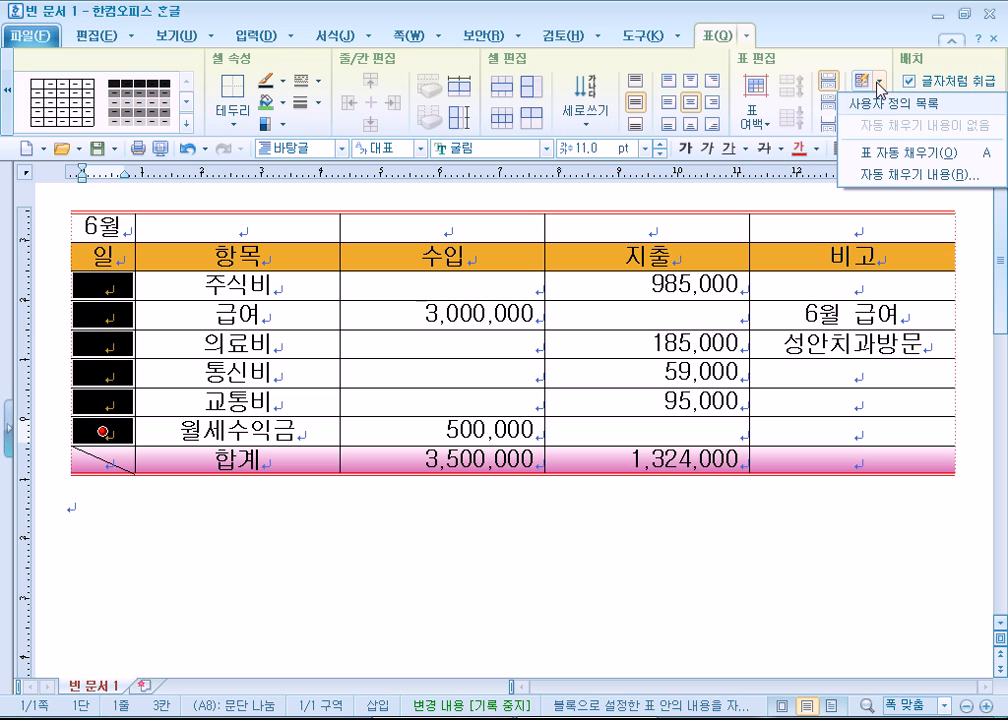
{"action": "left_click", "coordinate": [885, 174]}
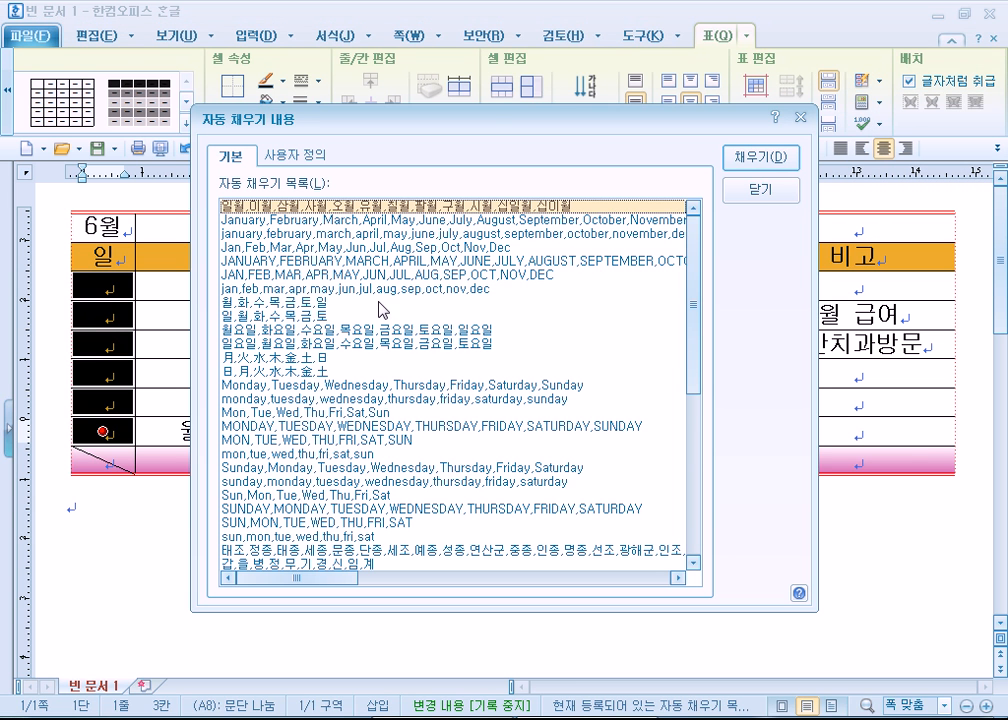
{"action": "left_click_drag", "start_coordinate": [491, 130], "coordinate": [491, 45]}
{"action": "left_click", "coordinate": [279, 462]}
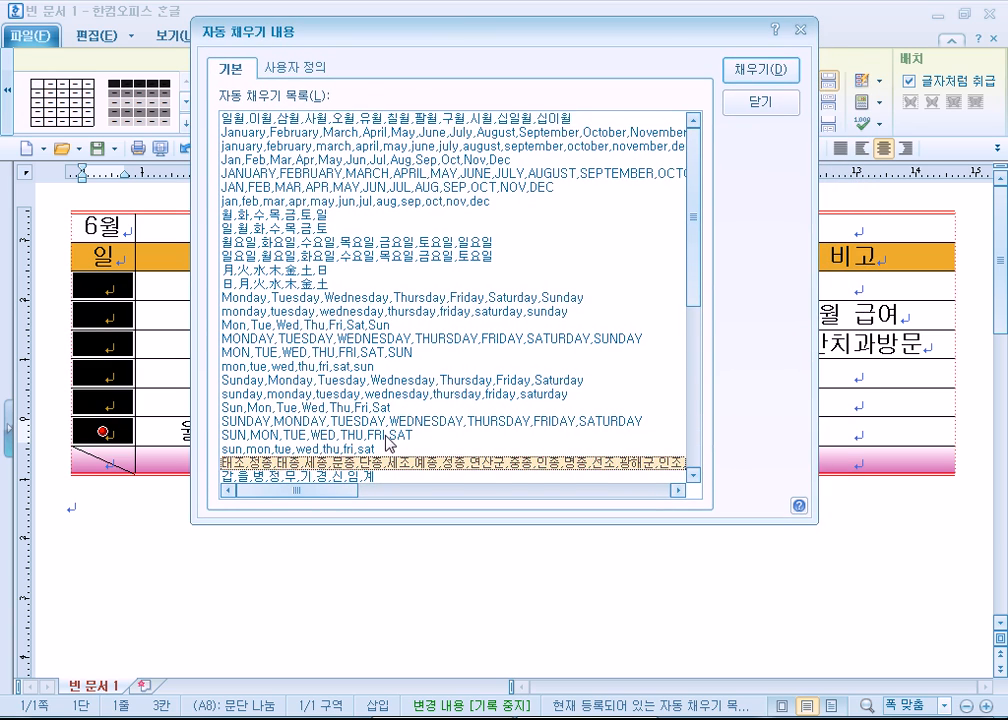
{"action": "scroll", "coordinate": [385, 440], "scroll_direction": "down", "scroll_amount": 4}
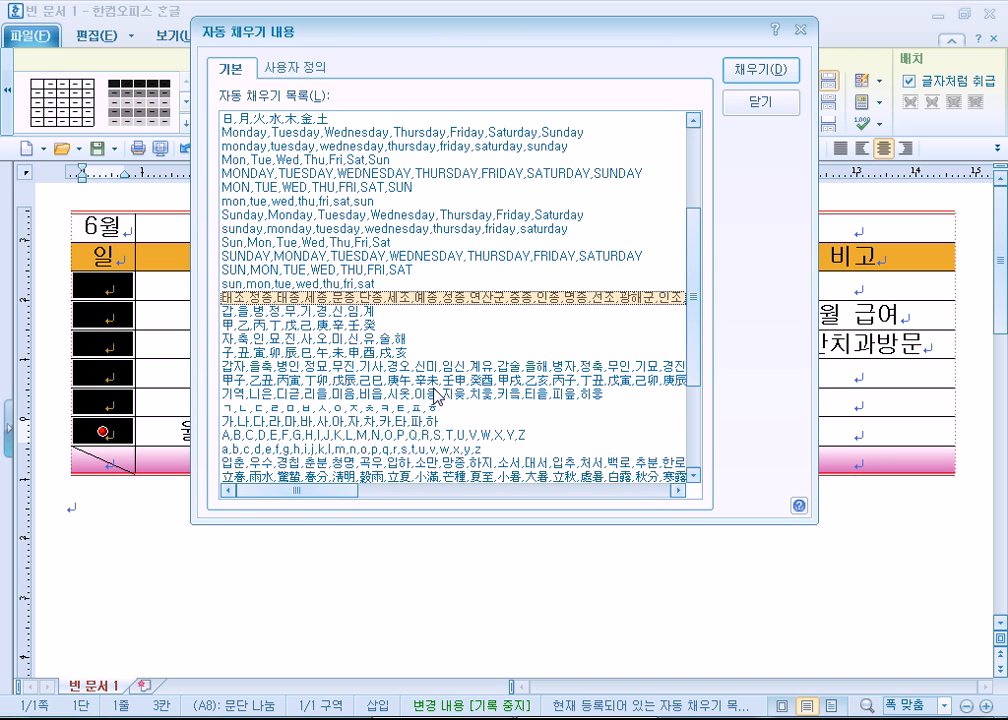
{"action": "left_click_drag", "start_coordinate": [349, 490], "coordinate": [488, 484]}
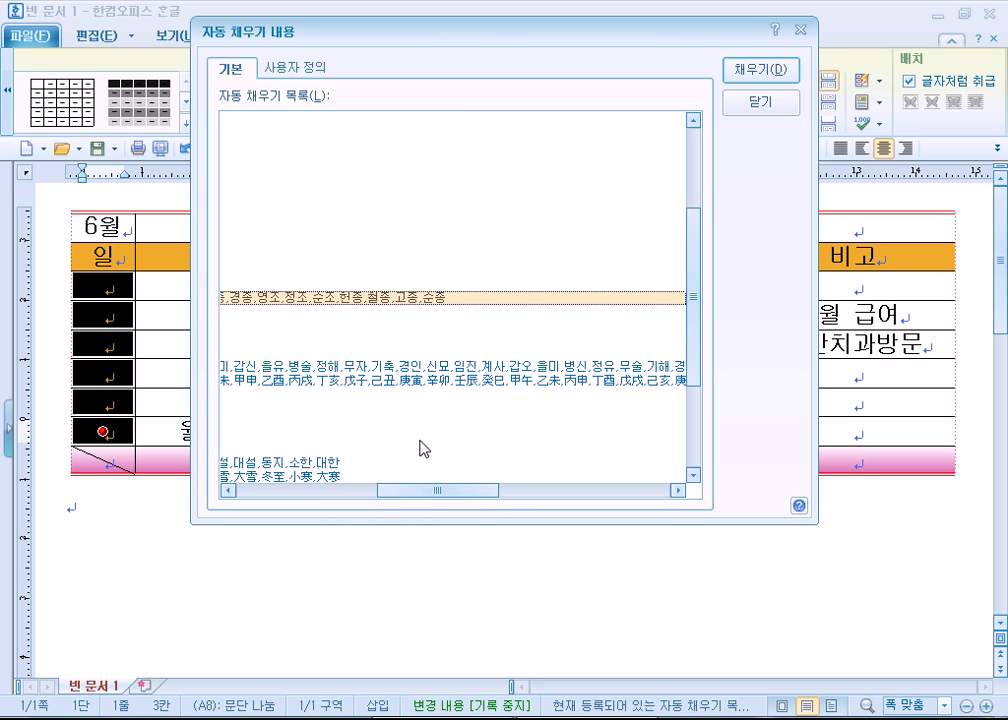
{"action": "left_click_drag", "start_coordinate": [430, 492], "coordinate": [269, 498]}
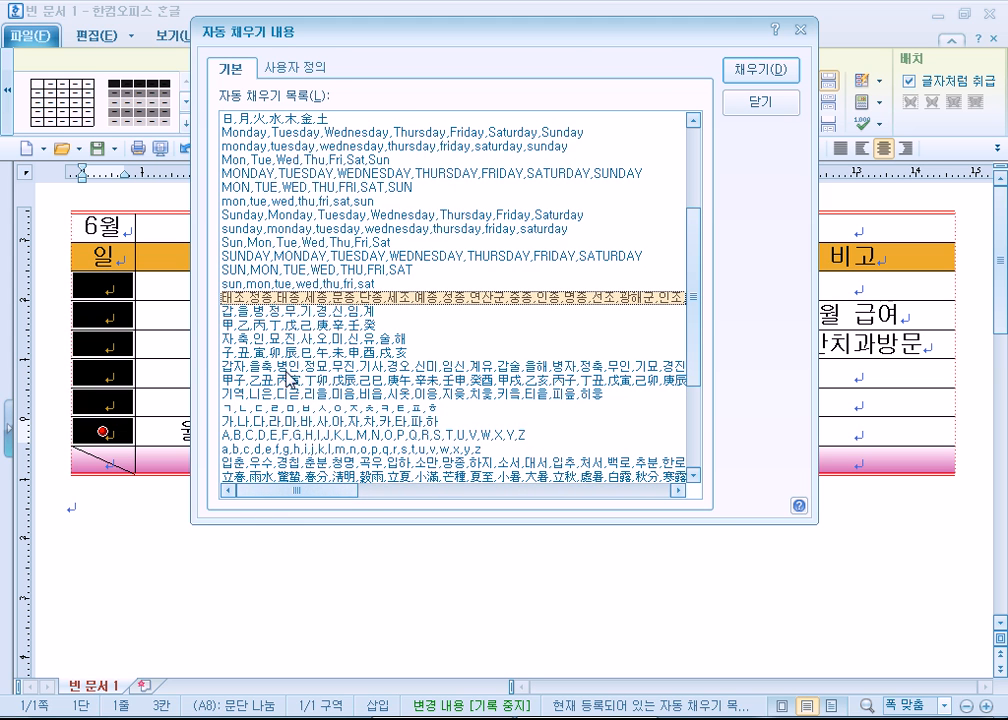
{"action": "left_click_drag", "start_coordinate": [335, 491], "coordinate": [290, 492]}
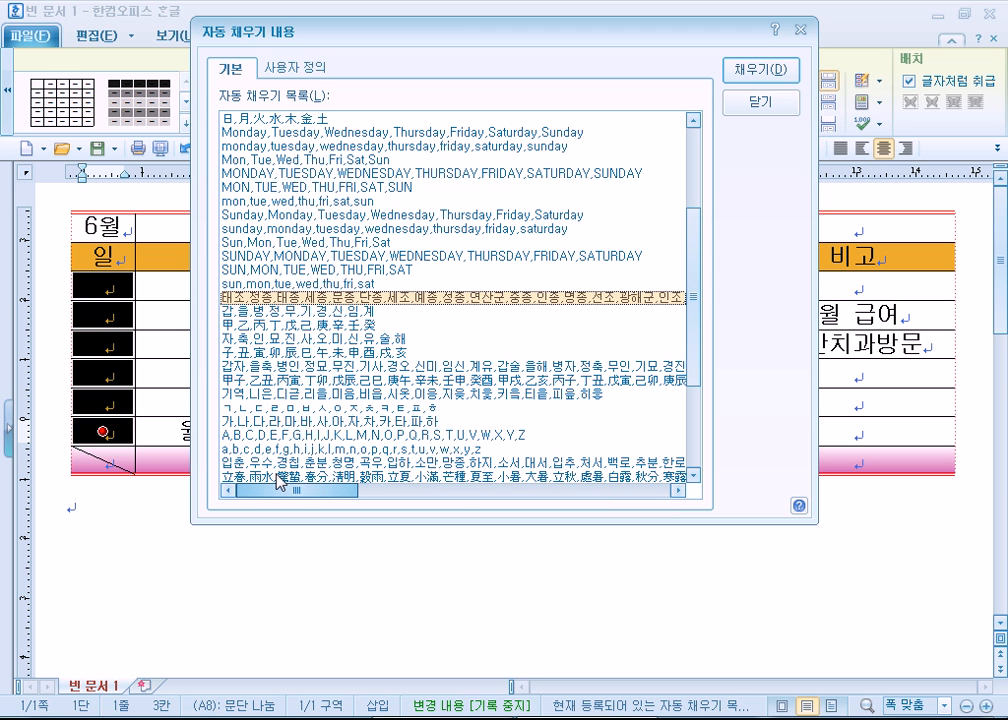
{"action": "scroll", "coordinate": [318, 388], "scroll_direction": "down", "scroll_amount": 2}
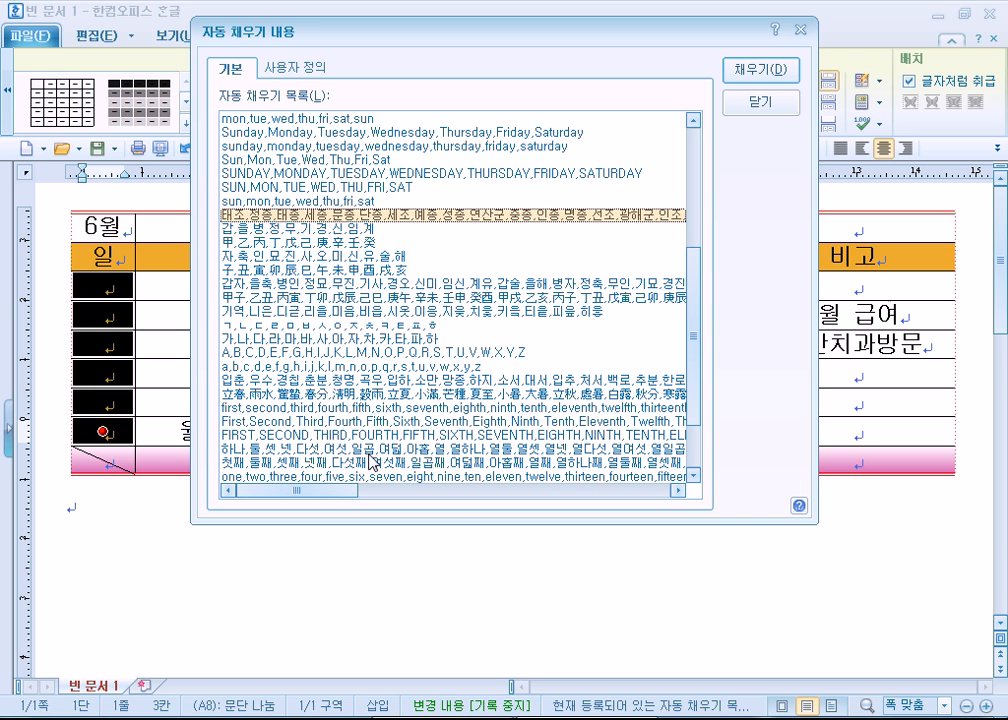
{"action": "scroll", "coordinate": [260, 445], "scroll_direction": "down", "scroll_amount": 2}
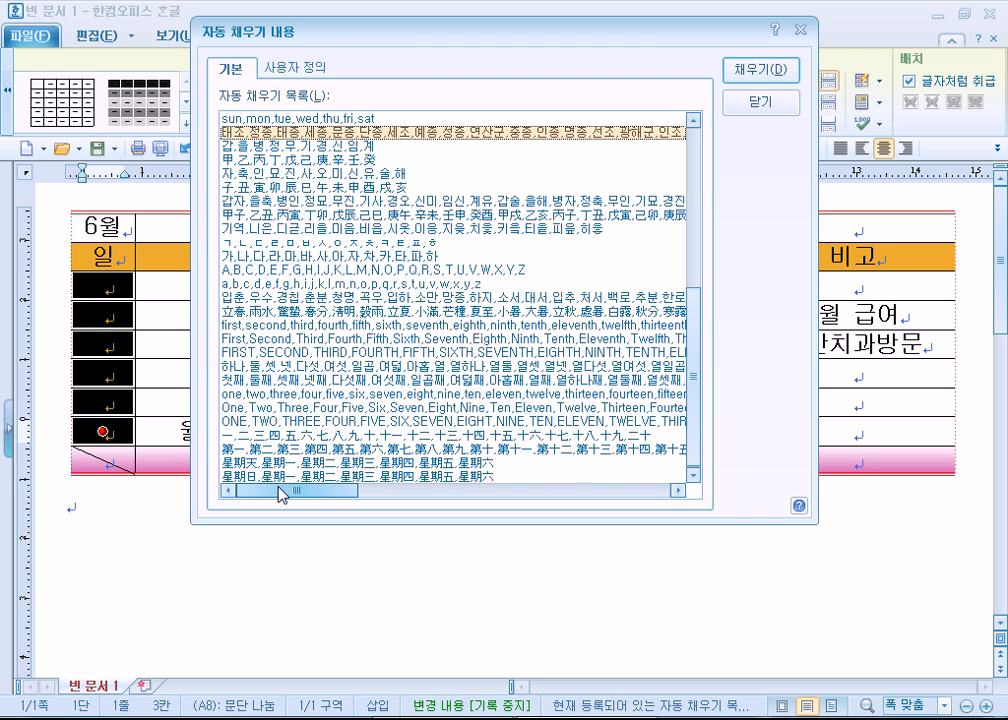
{"action": "scroll", "coordinate": [279, 490], "scroll_direction": "up", "scroll_amount": 5}
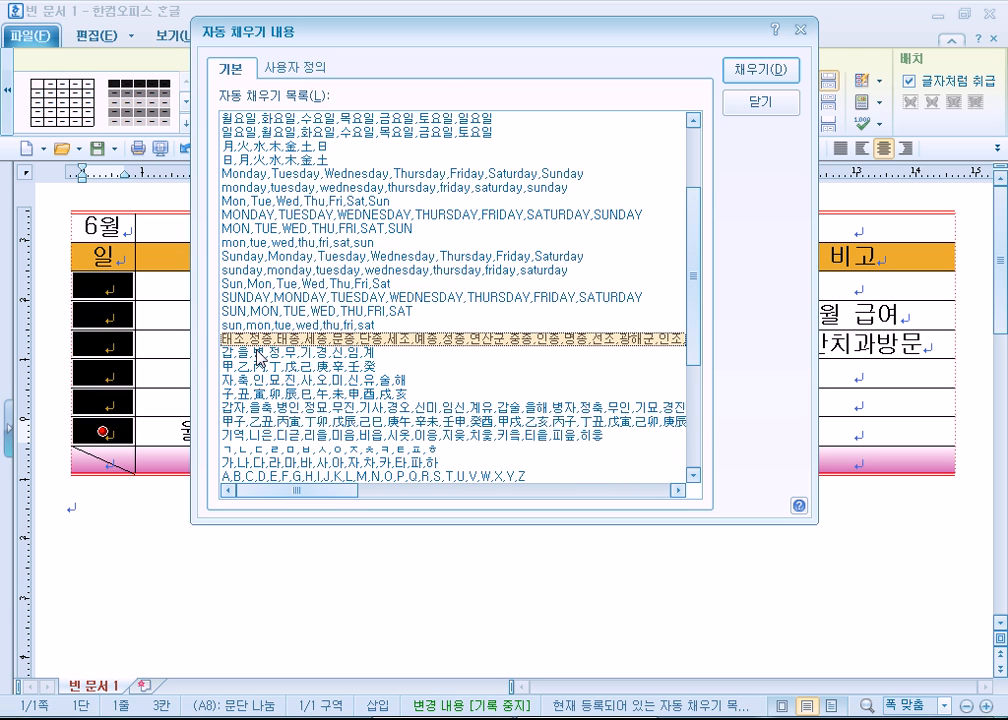
{"action": "scroll", "coordinate": [230, 305], "scroll_direction": "down", "scroll_amount": 3}
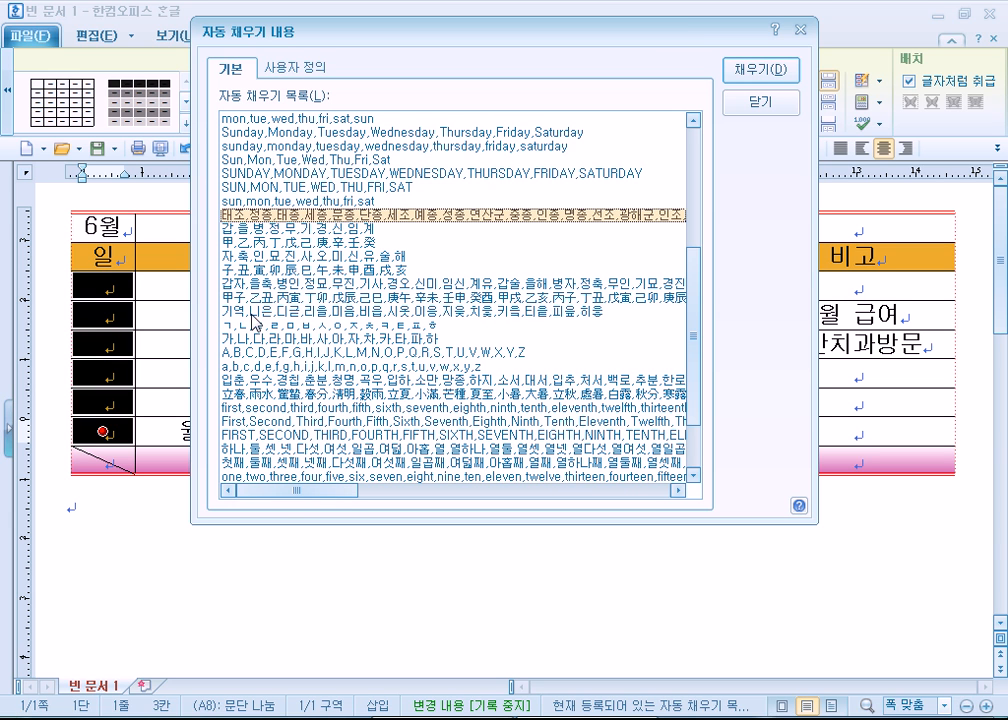
Fill the 일 cells with the built-in list starting 입춘,우수,경칩, check the table and undo the fill
{"action": "left_click", "coordinate": [255, 378]}
{"action": "left_click", "coordinate": [744, 69]}
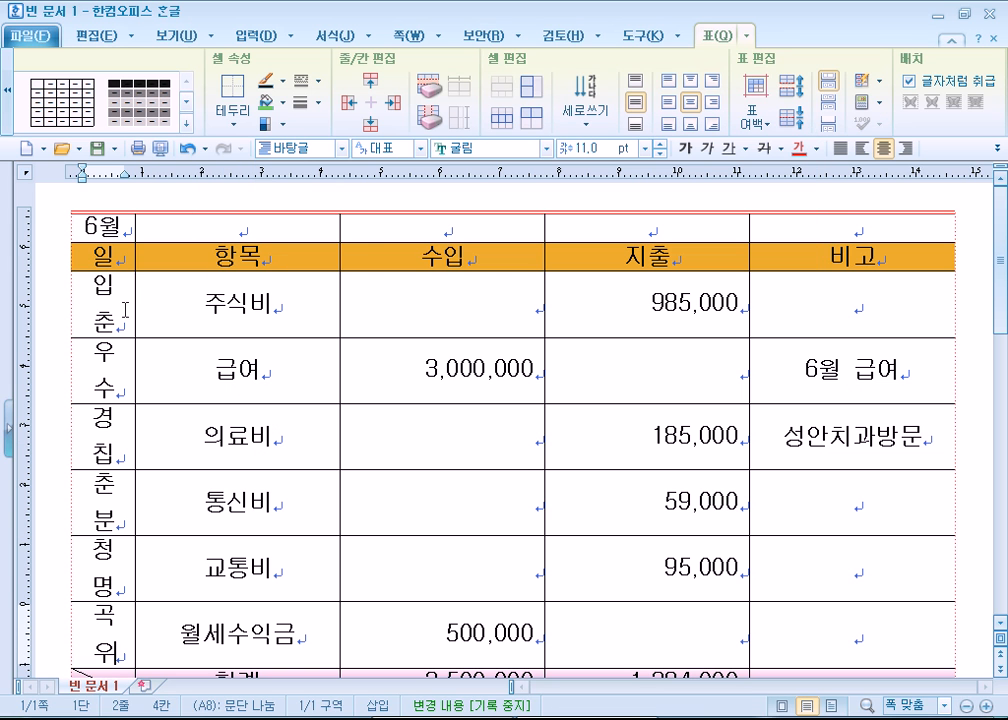
{"action": "scroll", "coordinate": [82, 400], "scroll_direction": "down", "scroll_amount": 3}
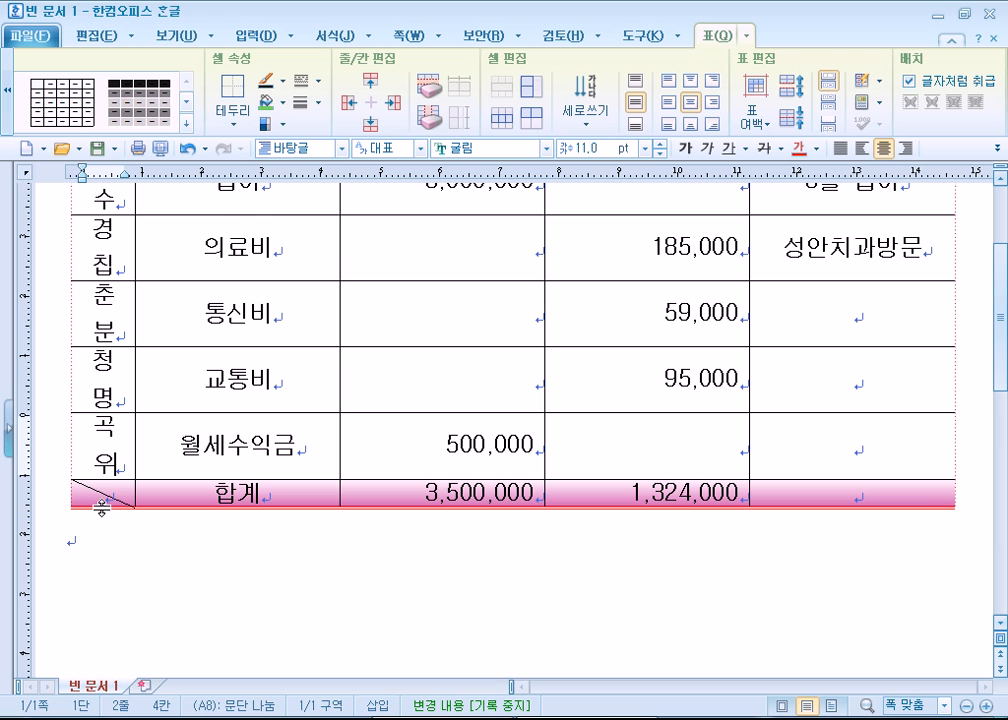
{"action": "scroll", "coordinate": [102, 510], "scroll_direction": "up", "scroll_amount": 3}
{"action": "key", "text": "ctrl+z"}
Fill the 일 cells from 주식비 to 월세수익금 with the built-in list 월,화,수,목,금,토,일
{"action": "left_click_drag", "start_coordinate": [103, 285], "coordinate": [106, 428]}
{"action": "key", "text": "a"}
{"action": "left_click", "coordinate": [502, 395]}
{"action": "left_click", "coordinate": [1005, 112]}
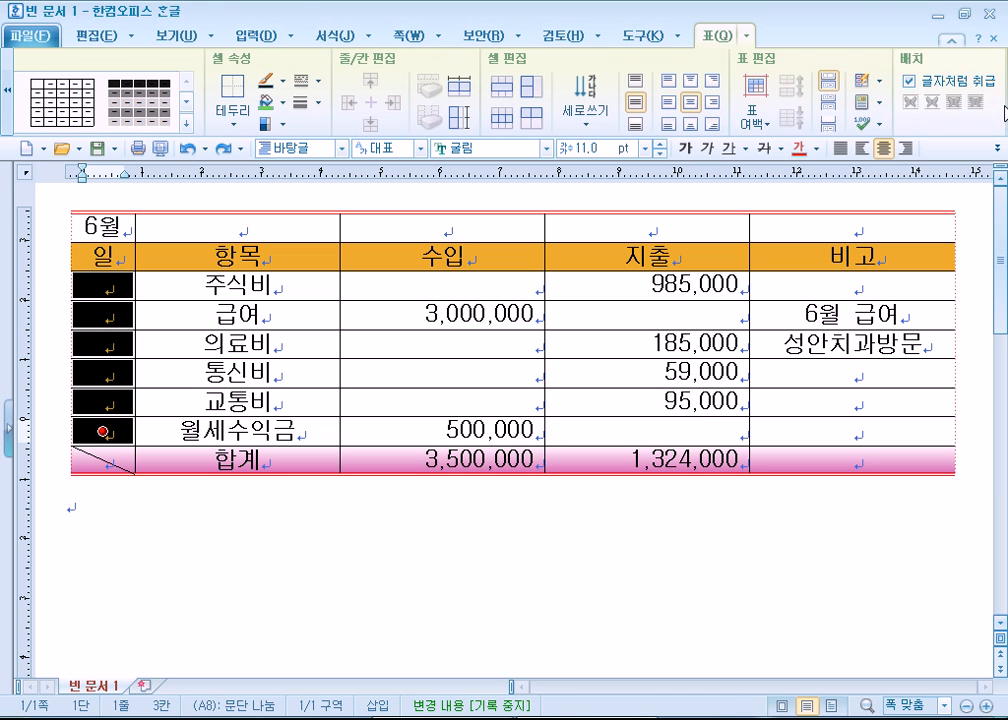
{"action": "left_click", "coordinate": [879, 80]}
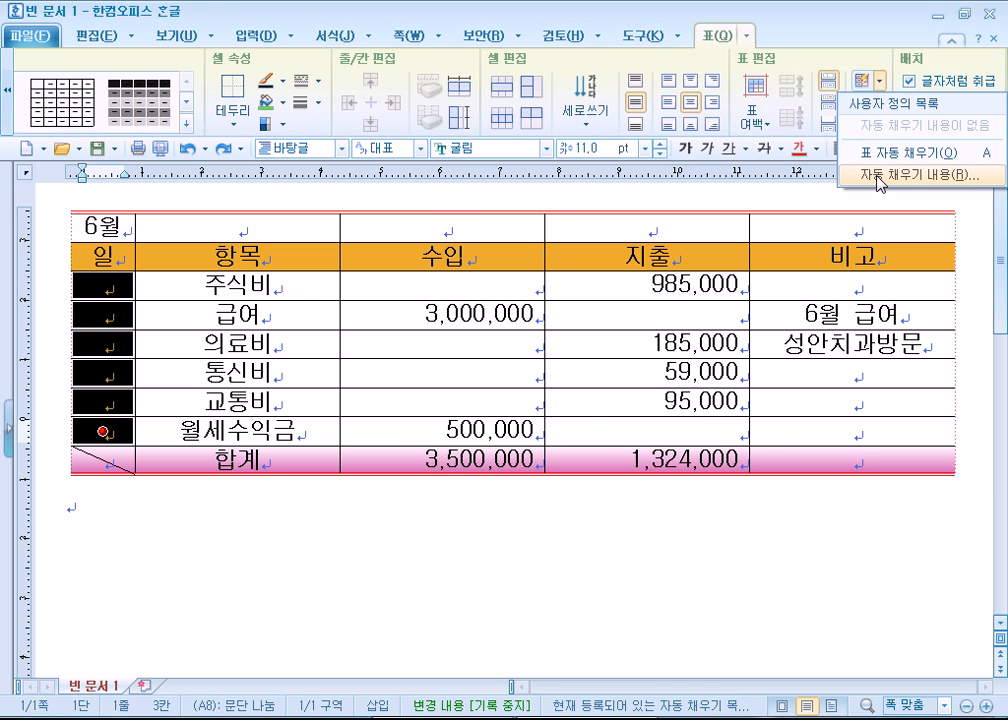
{"action": "left_click", "coordinate": [878, 176]}
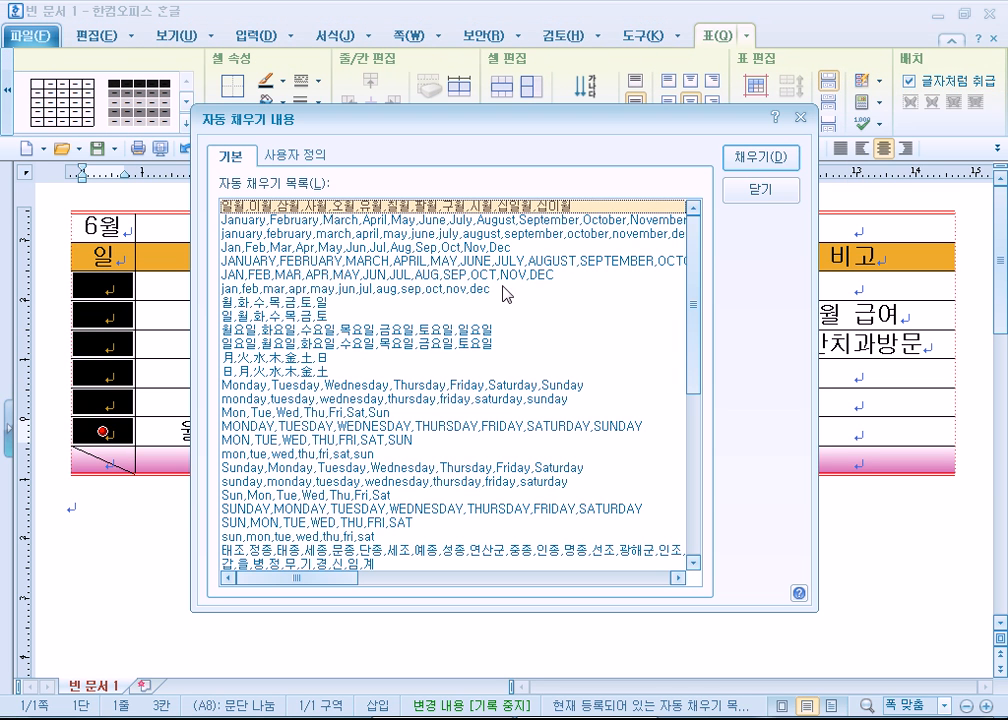
{"action": "left_click", "coordinate": [250, 301]}
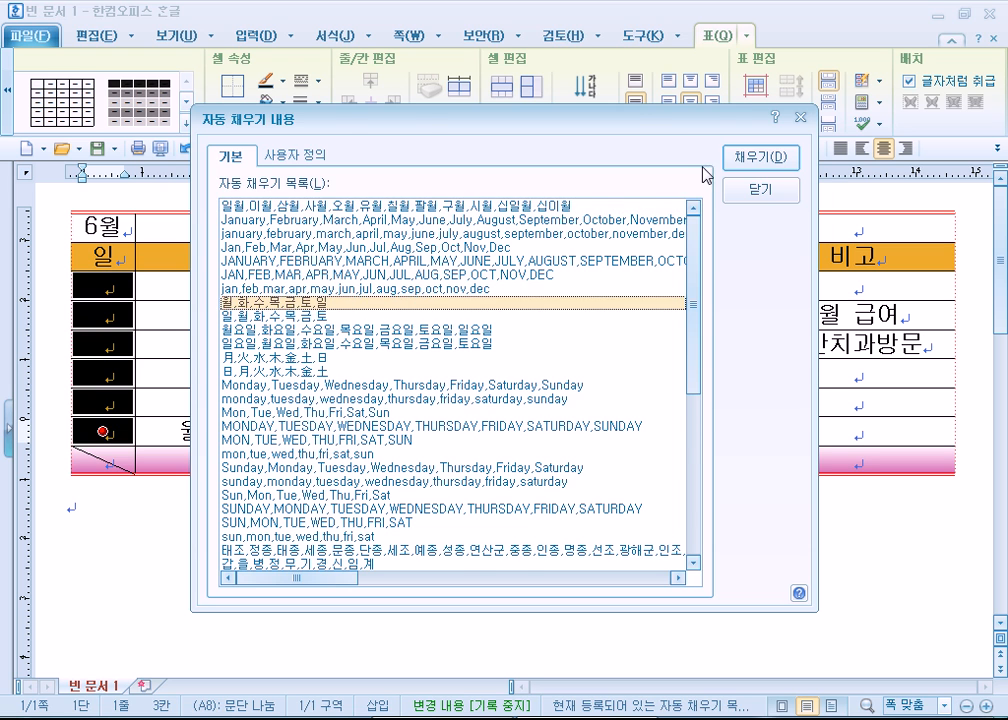
{"action": "left_click", "coordinate": [760, 189]}
{"action": "key", "text": "a"}
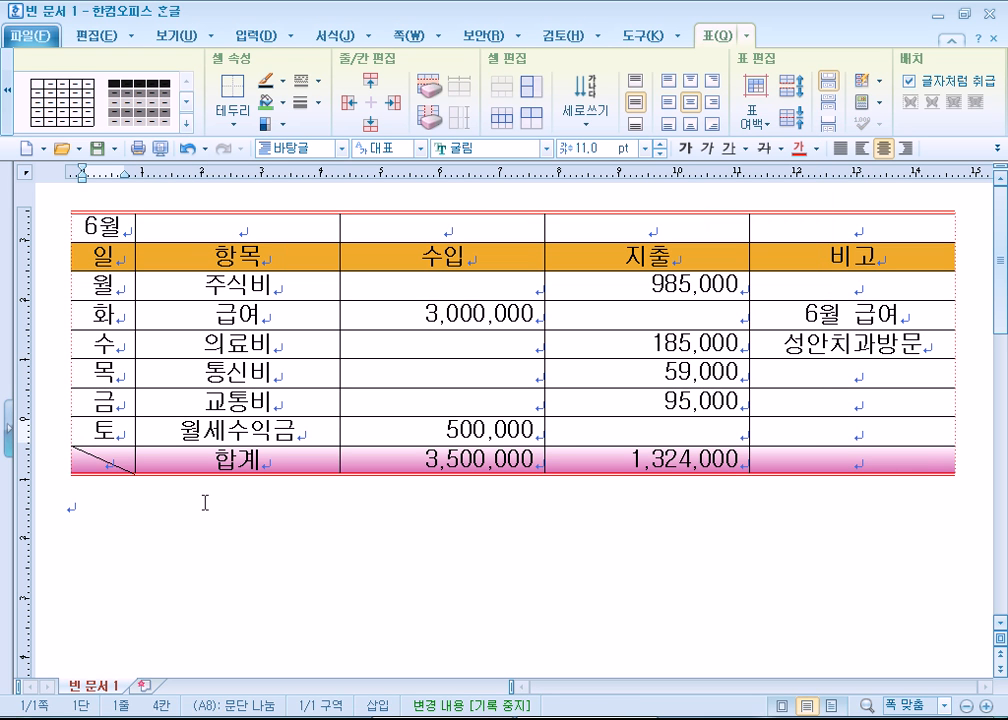
Clear the weekday names from the 일 cells of the 주식비 to 월세수익금 rows
{"action": "left_click_drag", "start_coordinate": [100, 285], "coordinate": [102, 431]}
{"action": "key", "text": "Delete"}
{"action": "left_click", "coordinate": [110, 288]}
{"action": "left_click", "coordinate": [144, 531]}
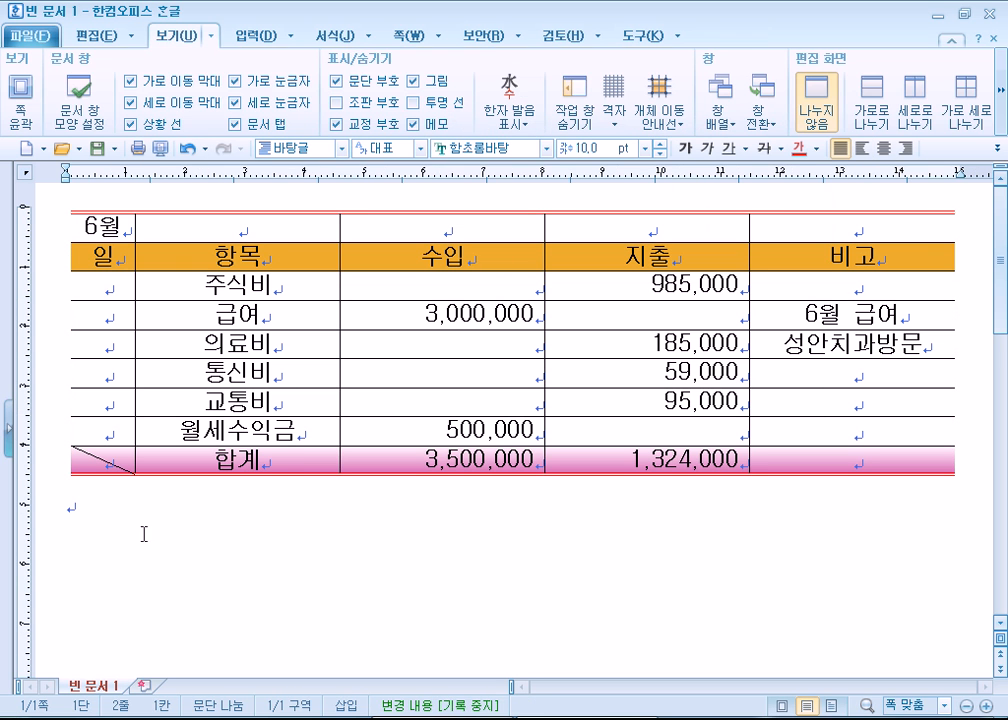
Enter 3 in the 일 cell of the 주식비 row and 8 in that of the 급여 row
{"action": "left_click", "coordinate": [113, 286]}
{"action": "type", "text": "3"}
{"action": "left_click", "coordinate": [106, 315]}
{"action": "type", "text": "6"}
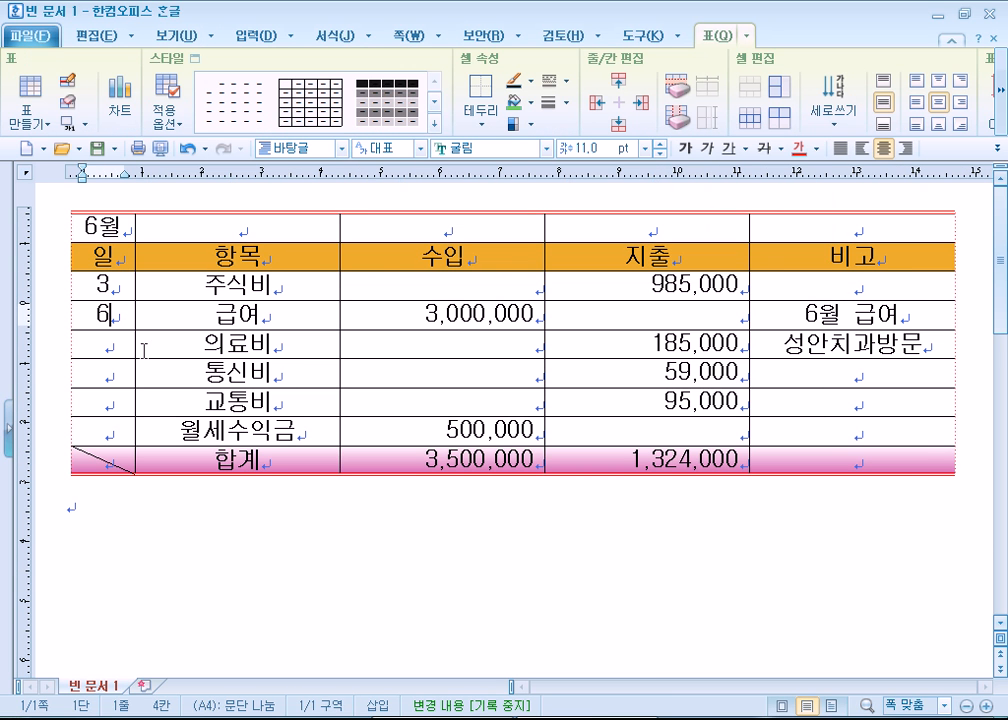
{"action": "double_click", "coordinate": [104, 318]}
{"action": "type", "text": "8"}
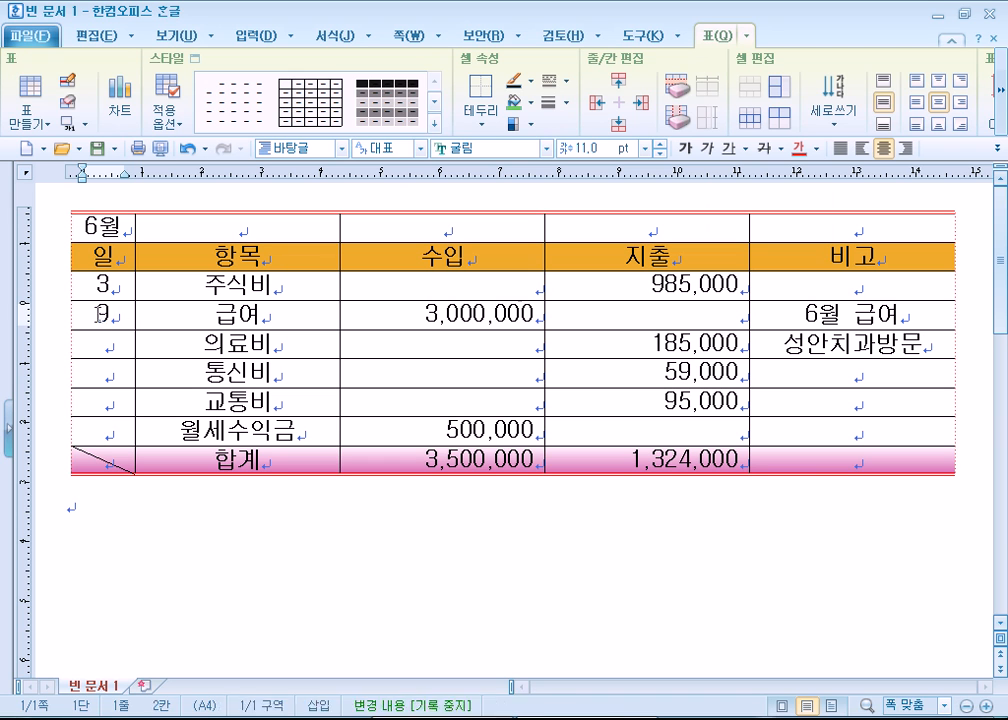
Auto-fill the 일 column from 3 and 8 down to the 월세수익금 row, and undo the fill
{"action": "left_click", "coordinate": [116, 286]}
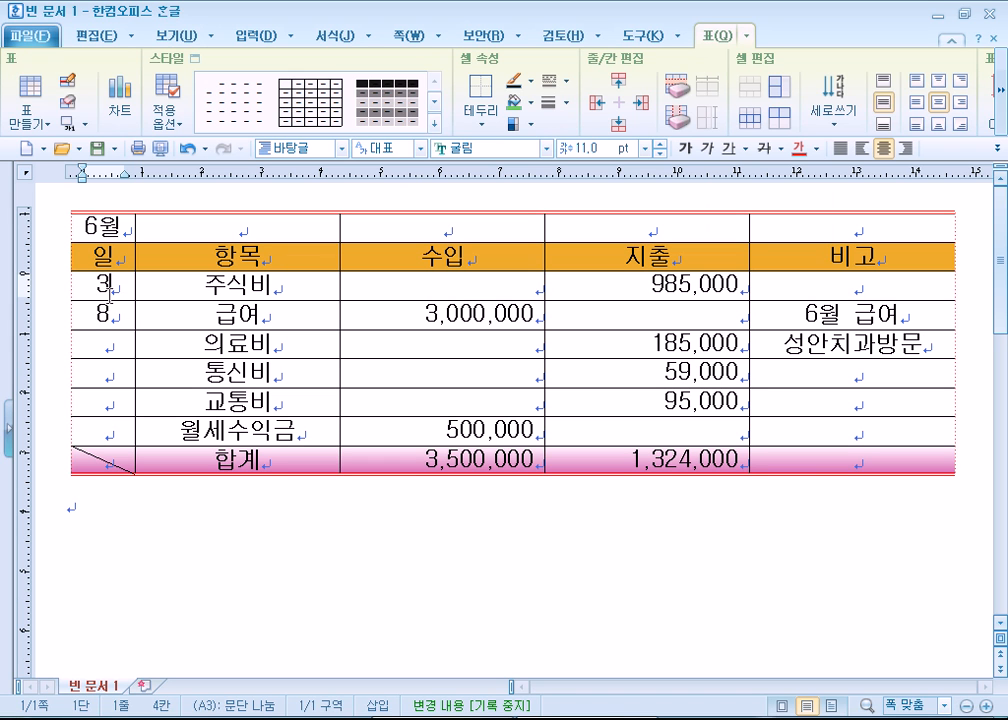
{"action": "left_click_drag", "start_coordinate": [104, 285], "coordinate": [112, 432]}
{"action": "key", "text": "a"}
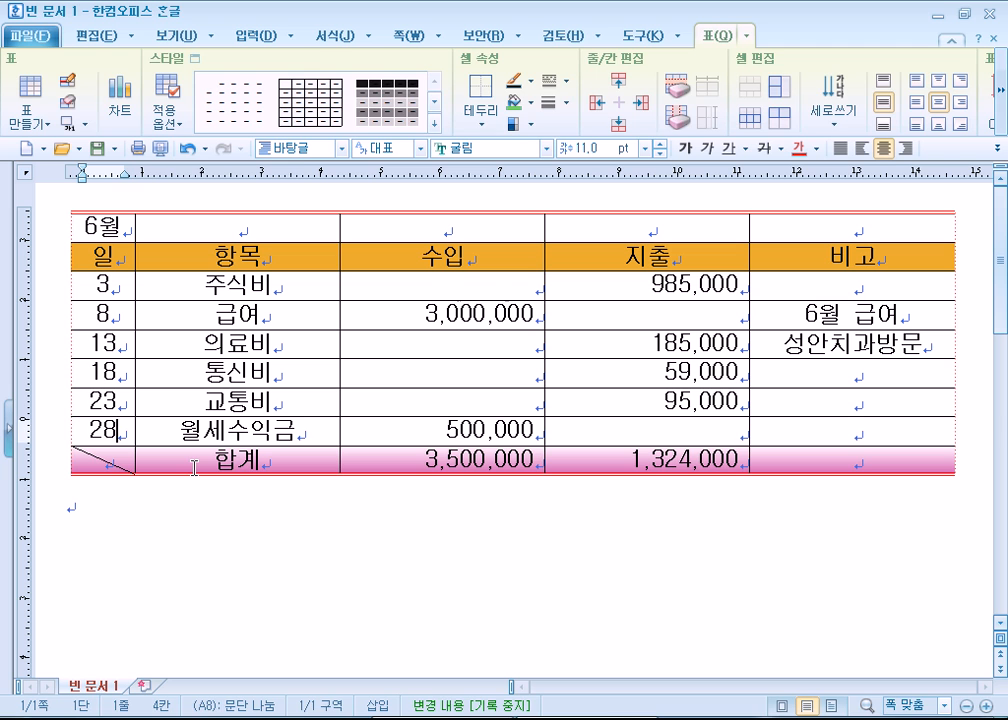
{"action": "key", "text": "ctrl+z"}
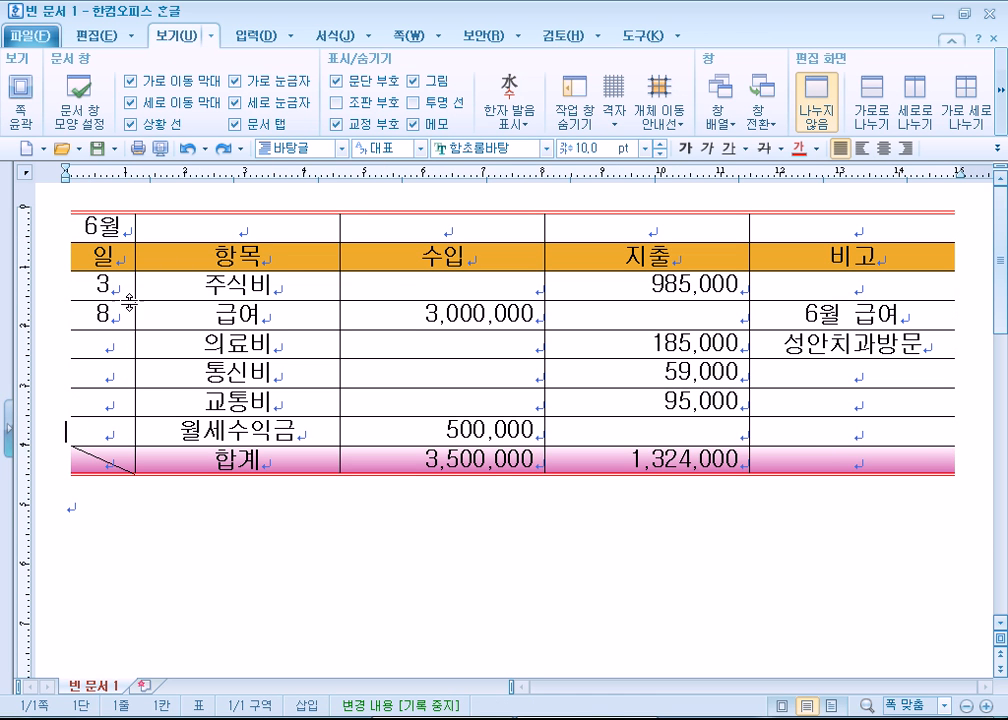
Clear the two day numbers from the 일 cells of the 주식비 and 급여 rows
{"action": "left_click_drag", "start_coordinate": [100, 284], "coordinate": [104, 316]}
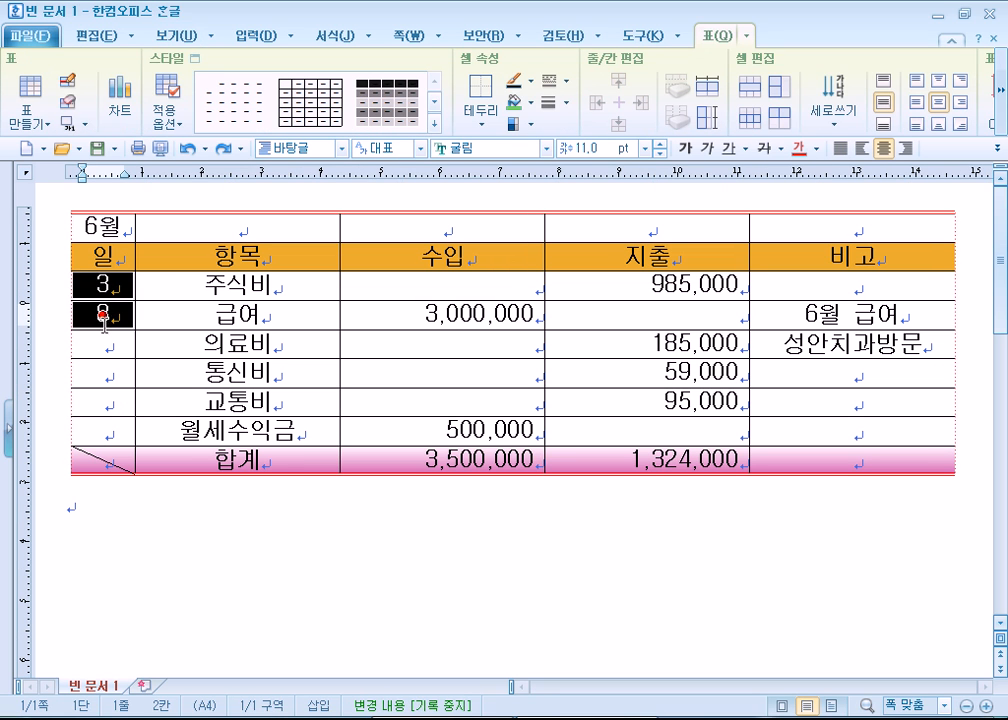
{"action": "key", "text": "Delete"}
{"action": "left_click", "coordinate": [126, 508]}
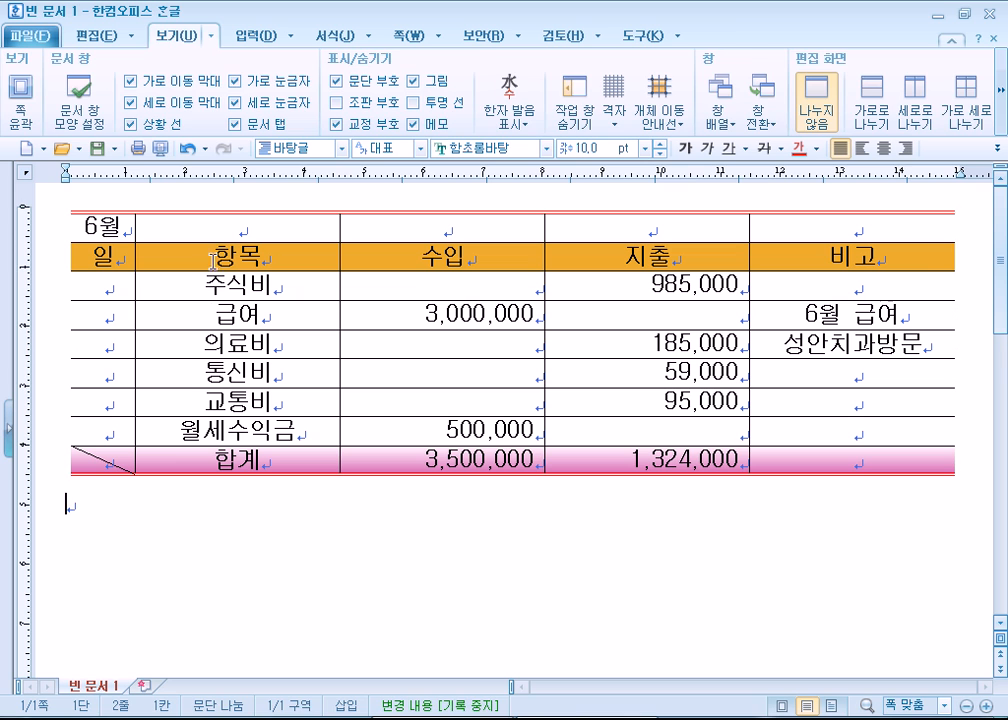
Enter 월 and 화 in the 6월 row above 항목 and 수입, leaving the cell above 지출 empty
{"action": "left_click", "coordinate": [222, 219]}
{"action": "type", "text": "월"}
{"action": "key", "text": "Tab"}
{"action": "type", "text": "호"}
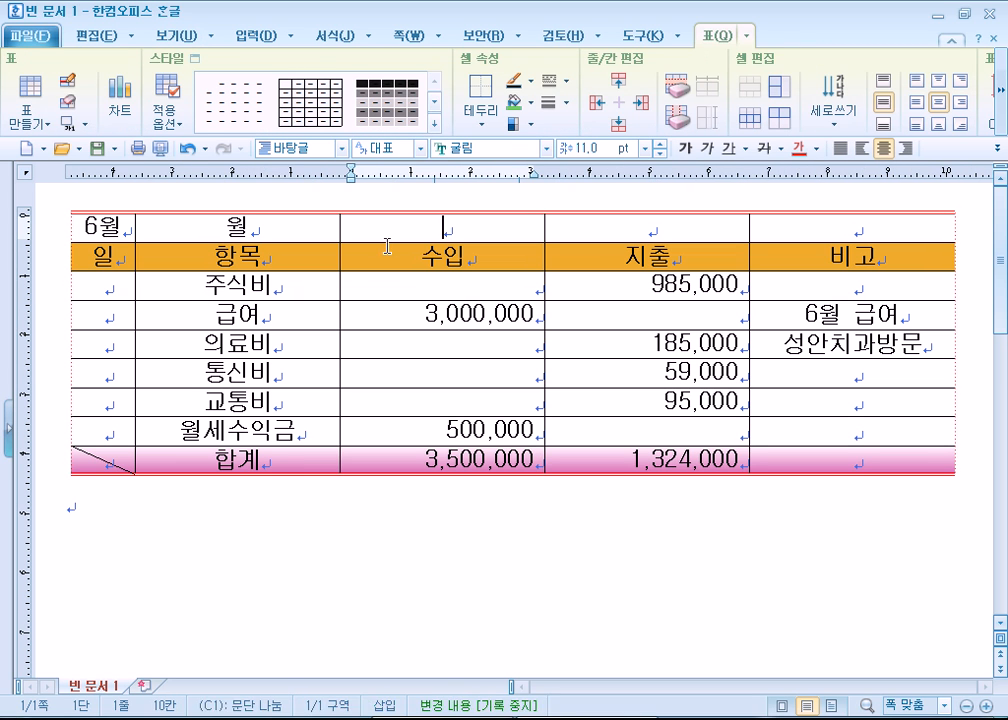
{"action": "type", "text": "화"}
{"action": "key", "text": "Tab"}
{"action": "type", "text": "수"}
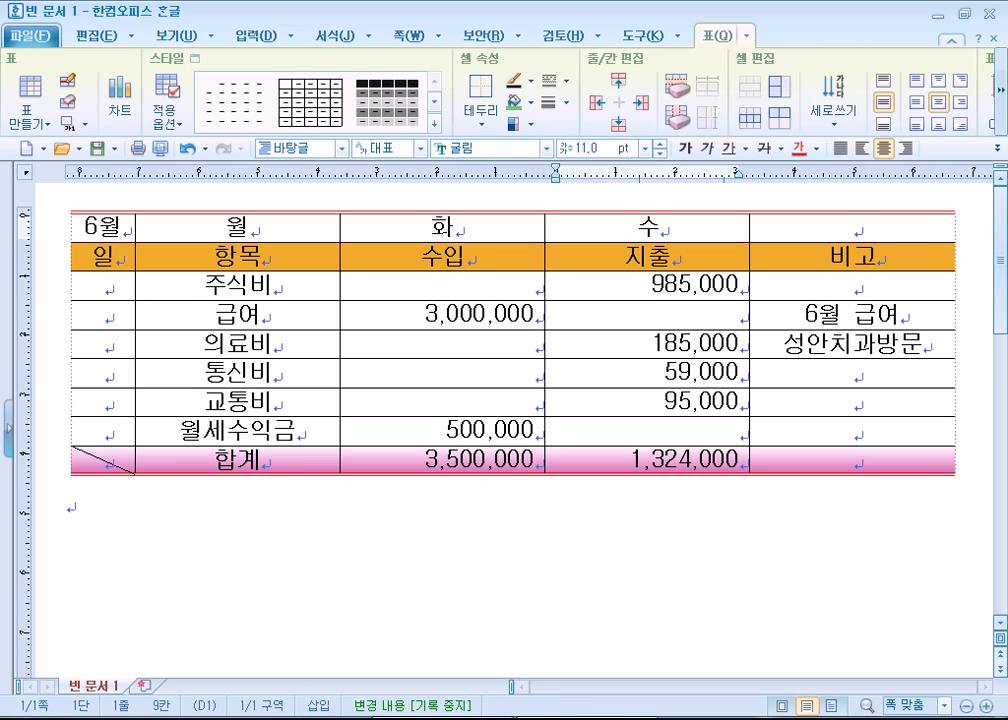
{"action": "key", "text": "BackSpace"}
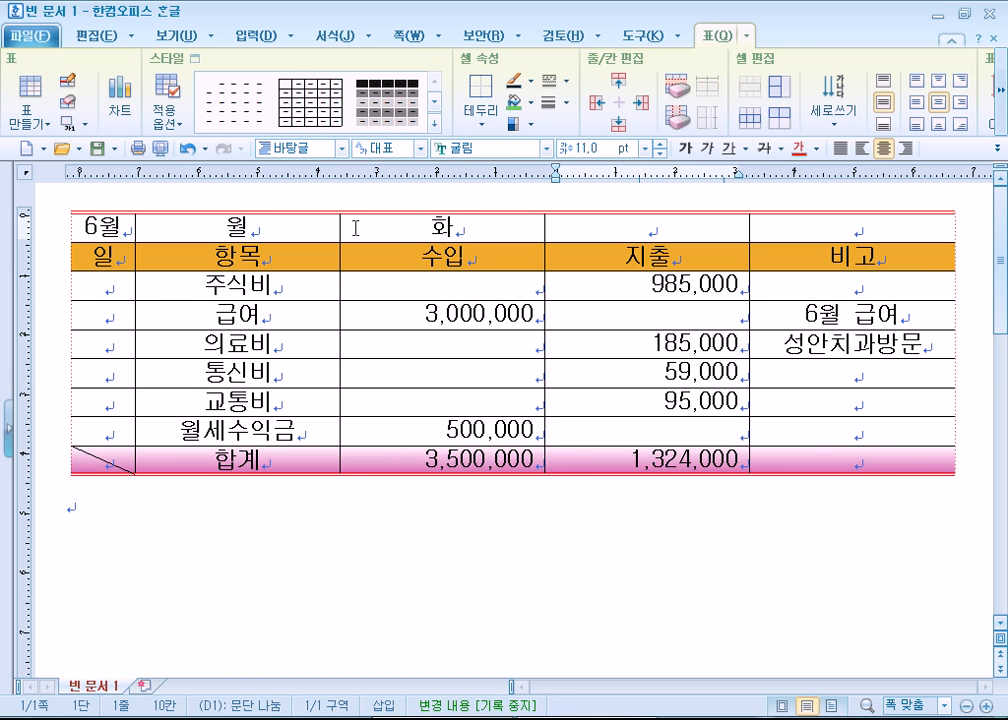
Auto-fill the weekday sequence across the 6월 row up to the cell above 비고
{"action": "left_click", "coordinate": [317, 221]}
{"action": "left_click_drag", "start_coordinate": [317, 221], "coordinate": [838, 226]}
{"action": "key", "text": "a"}
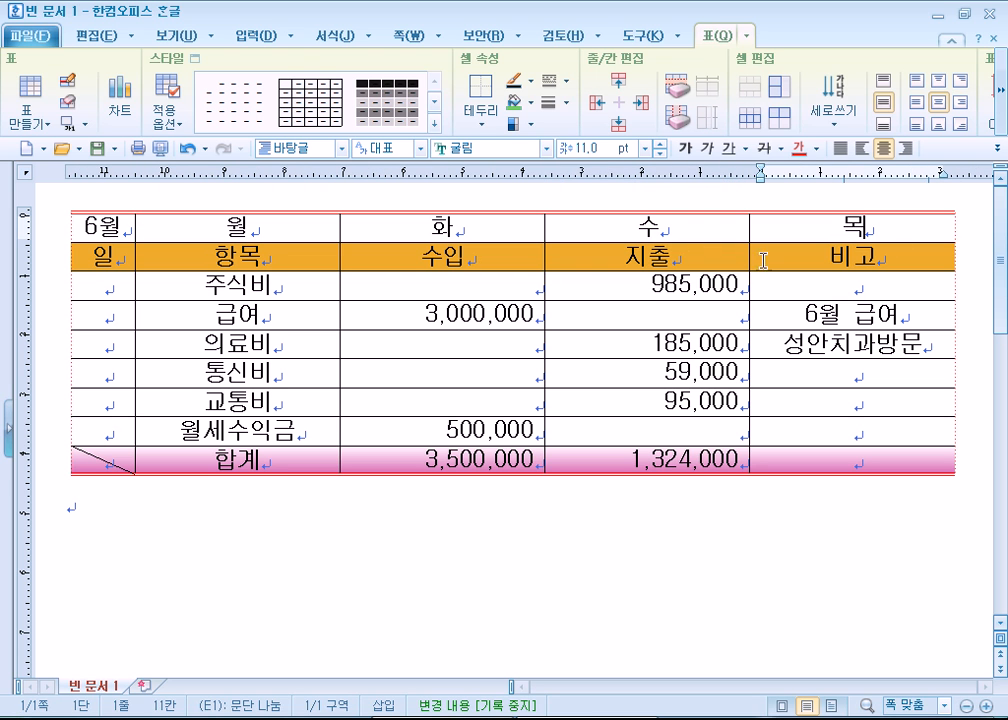
Clear the weekday names from the 6월 row and return the cursor to below the table
{"action": "left_click_drag", "start_coordinate": [340, 227], "coordinate": [762, 221]}
{"action": "key", "text": "Delete"}
{"action": "left_click", "coordinate": [565, 524]}
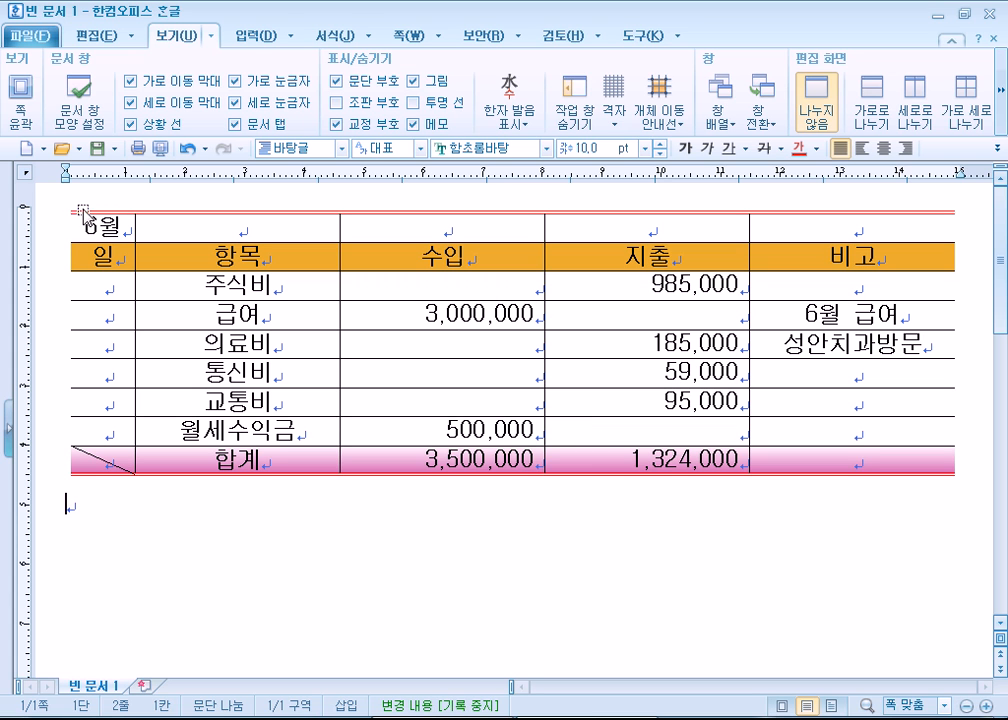
Select the whole budget table as a text block and as a table object, clearing each selection
{"action": "left_click_drag", "start_coordinate": [61, 246], "coordinate": [59, 502]}
{"action": "left_click", "coordinate": [91, 524]}
{"action": "left_click", "coordinate": [64, 514]}
{"action": "left_click", "coordinate": [42, 236]}
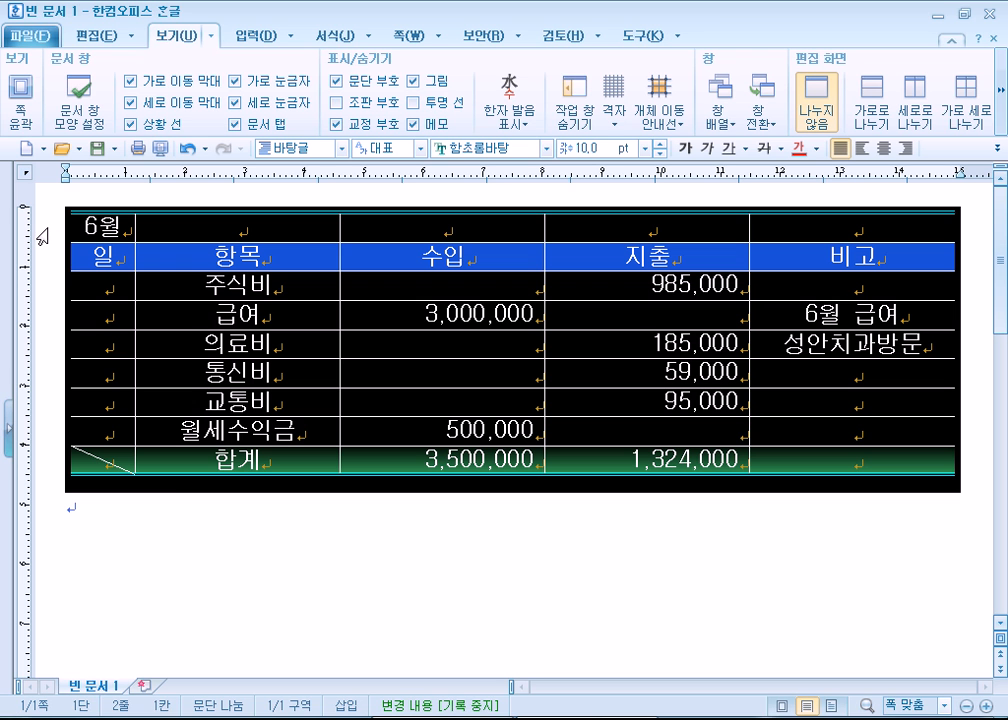
{"action": "left_click", "coordinate": [172, 517]}
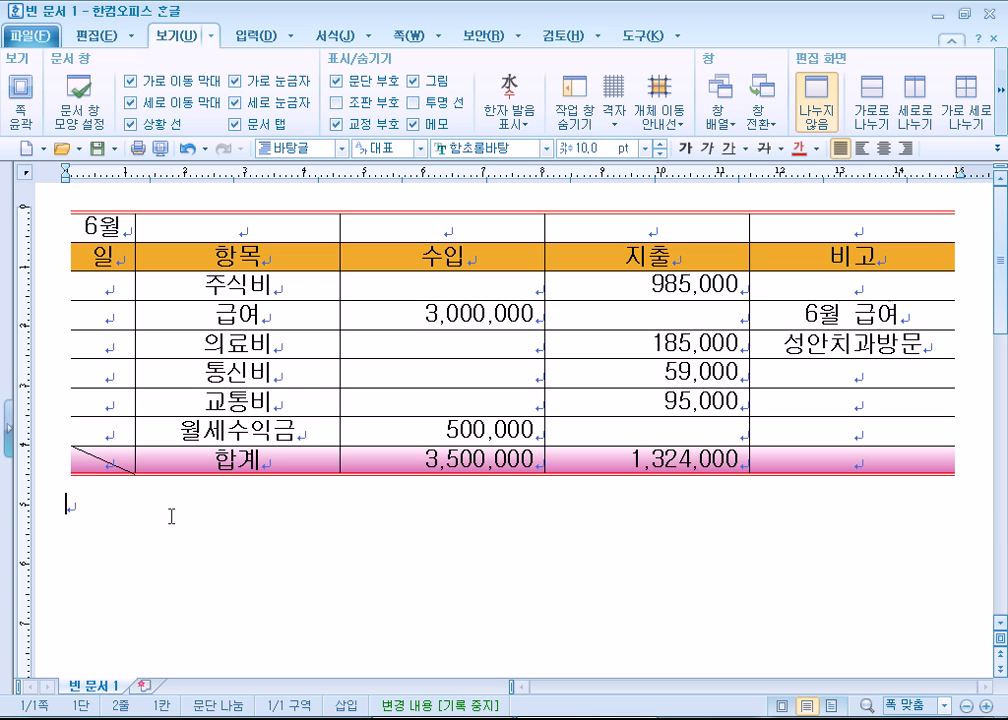
{"action": "left_click", "coordinate": [470, 213]}
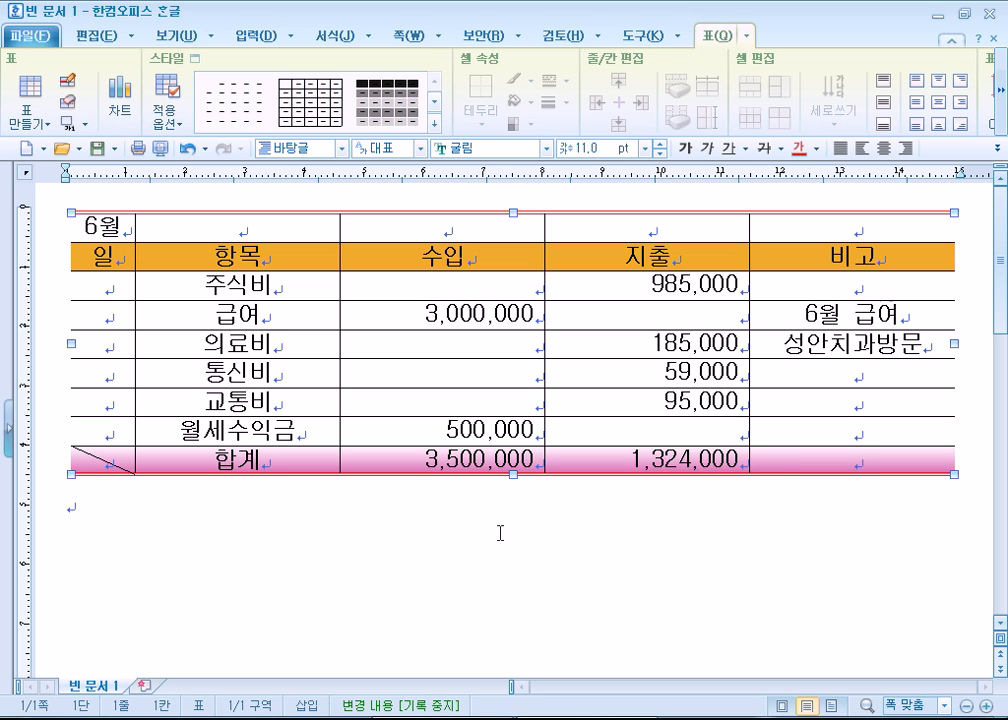
{"action": "left_click", "coordinate": [292, 541]}
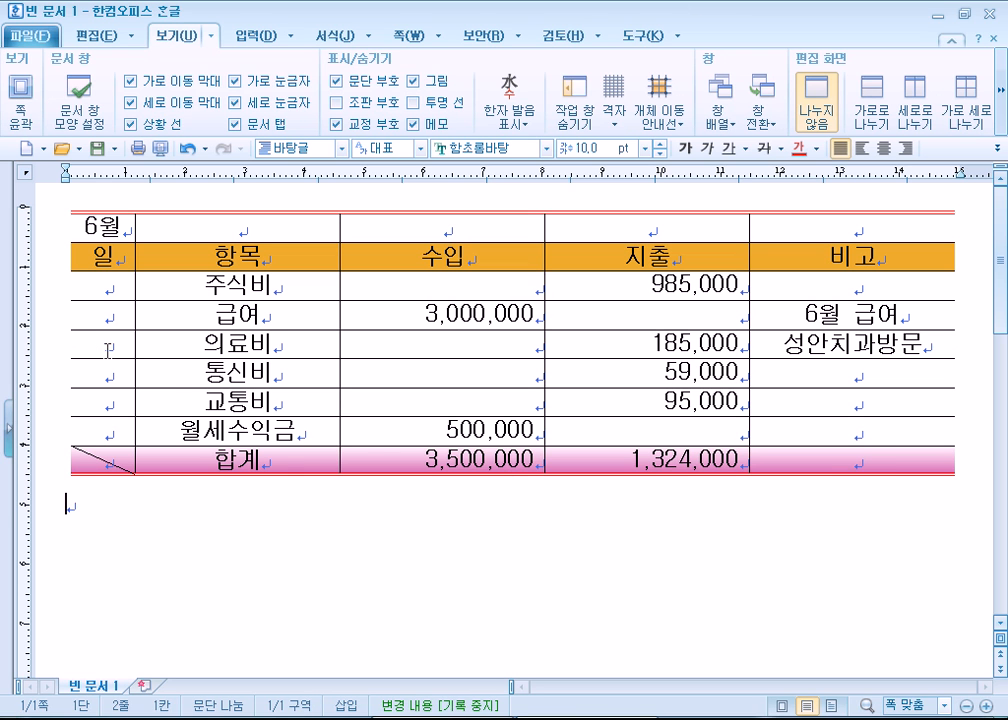
Select the line containing the whole budget table and copy it to the clipboard
{"action": "left_click", "coordinate": [45, 337]}
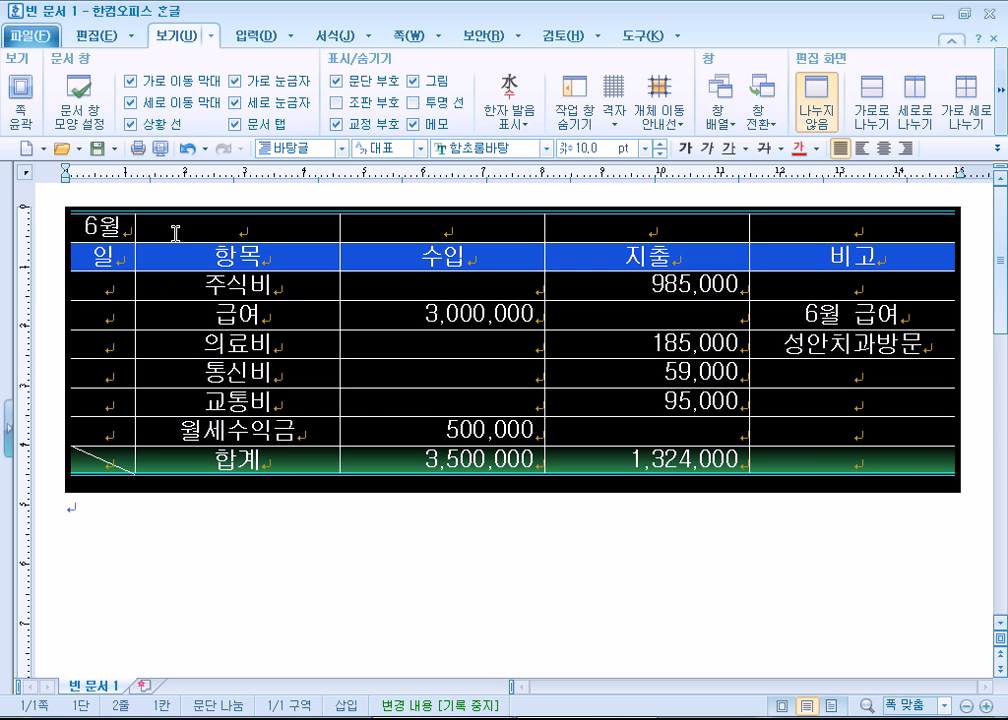
{"action": "left_click", "coordinate": [98, 37]}
{"action": "left_click", "coordinate": [63, 95]}
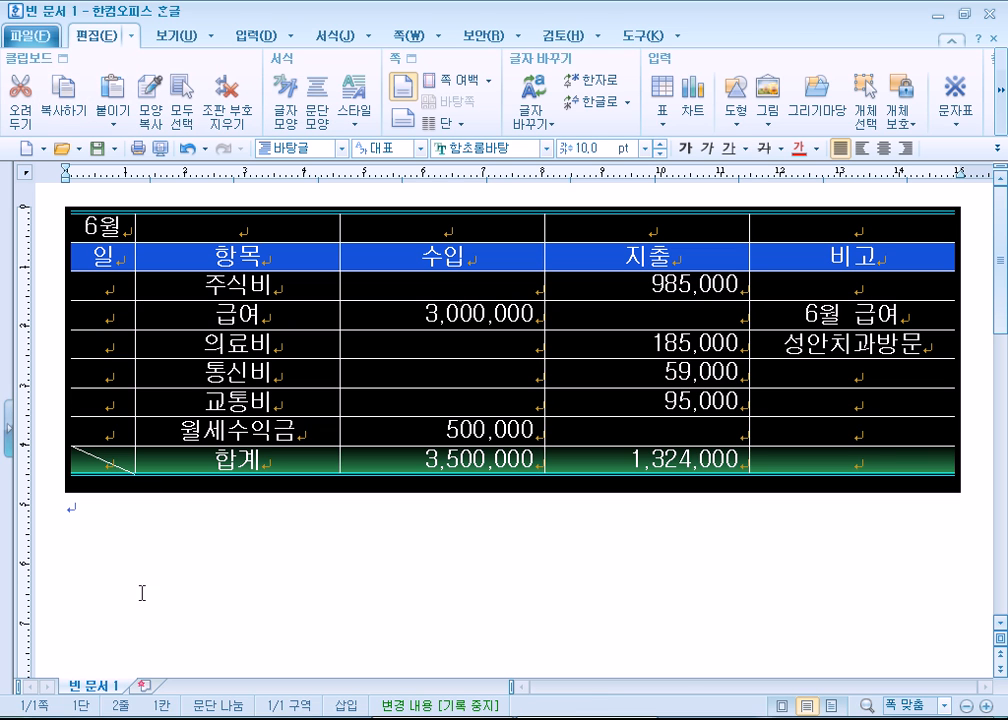
Paste a copy of the 6월 table below the original and delete the pasted copy again
{"action": "left_click", "coordinate": [95, 527]}
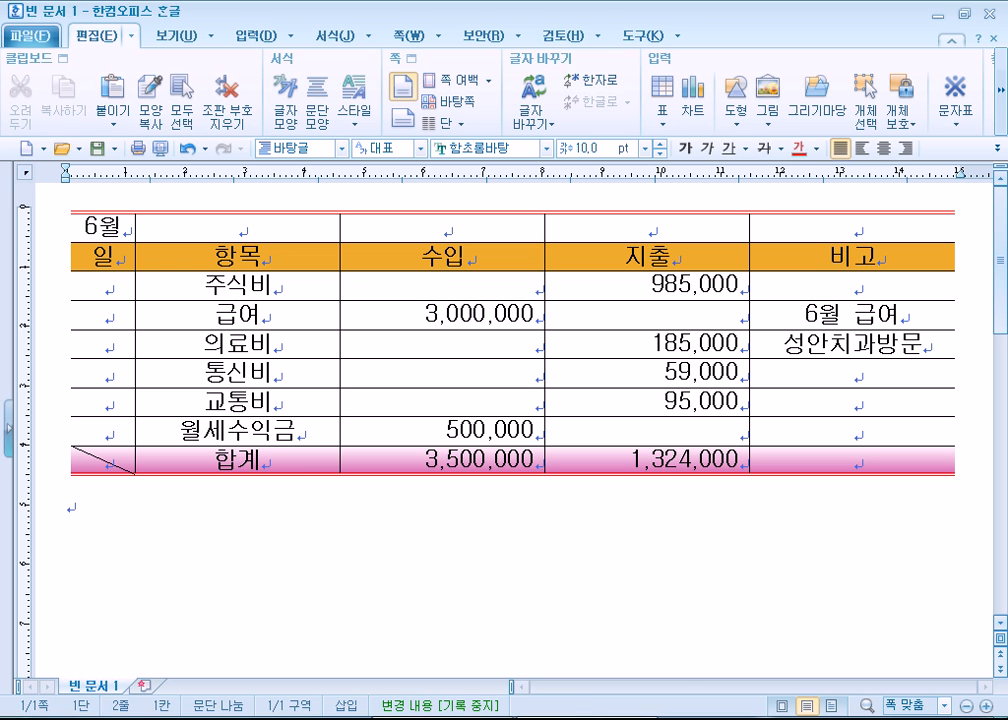
{"action": "left_click", "coordinate": [108, 100]}
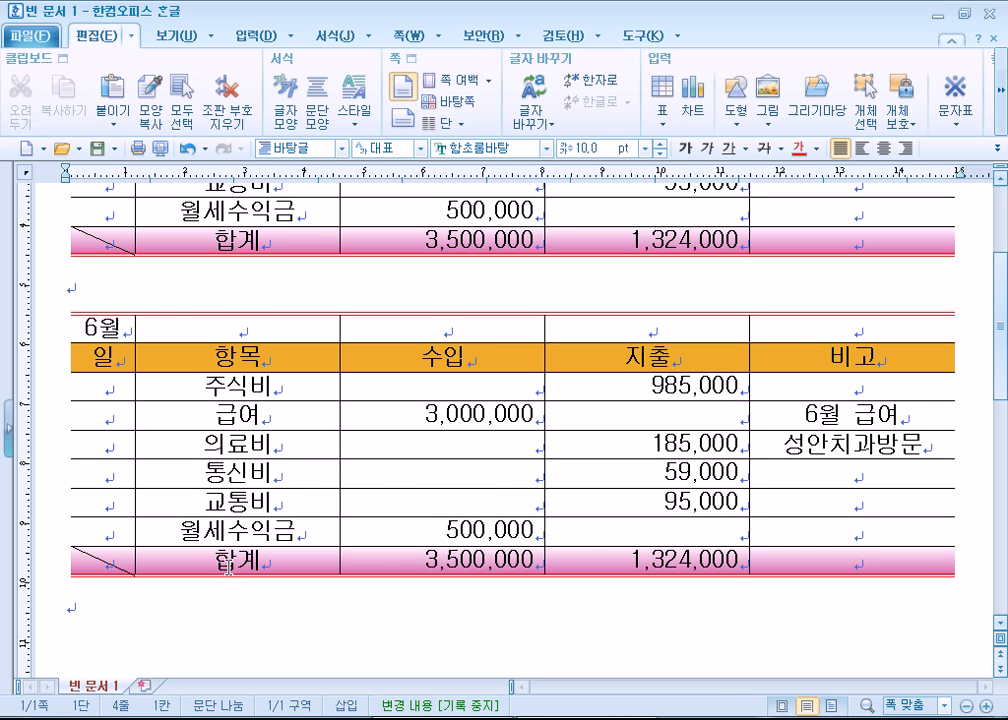
{"action": "scroll", "coordinate": [228, 567], "scroll_direction": "up", "scroll_amount": 2}
{"action": "left_click", "coordinate": [35, 432]}
{"action": "key", "text": "Delete"}
{"action": "scroll", "coordinate": [42, 318], "scroll_direction": "up", "scroll_amount": 3}
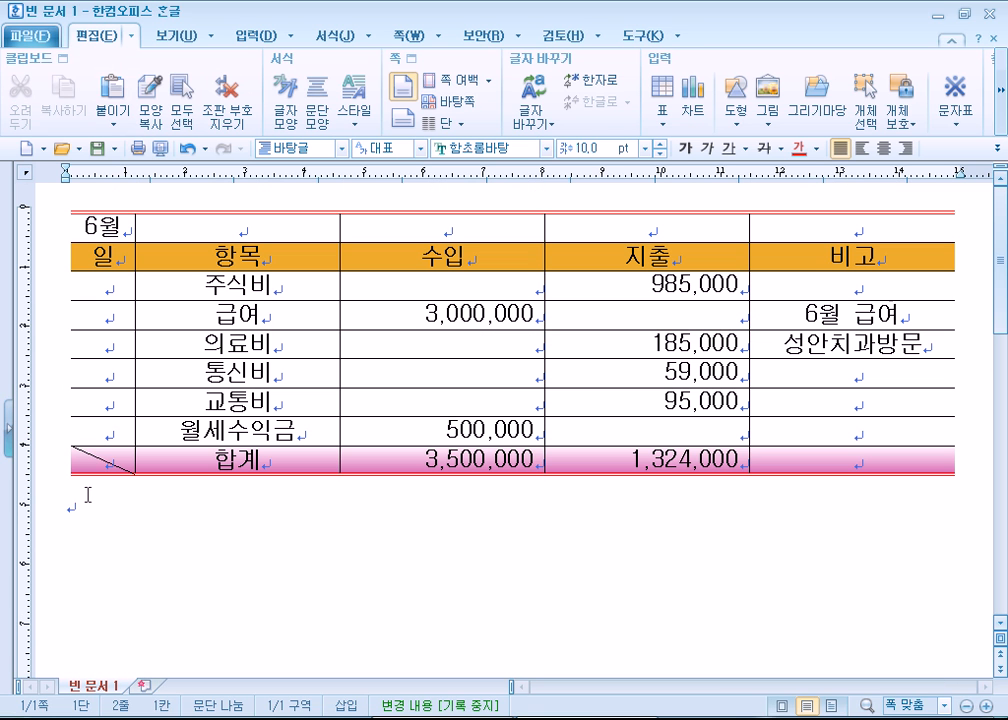
Turn on the page outline view (쪽 윤곽), select the table from the page margin and deselect it
{"action": "left_click", "coordinate": [165, 36]}
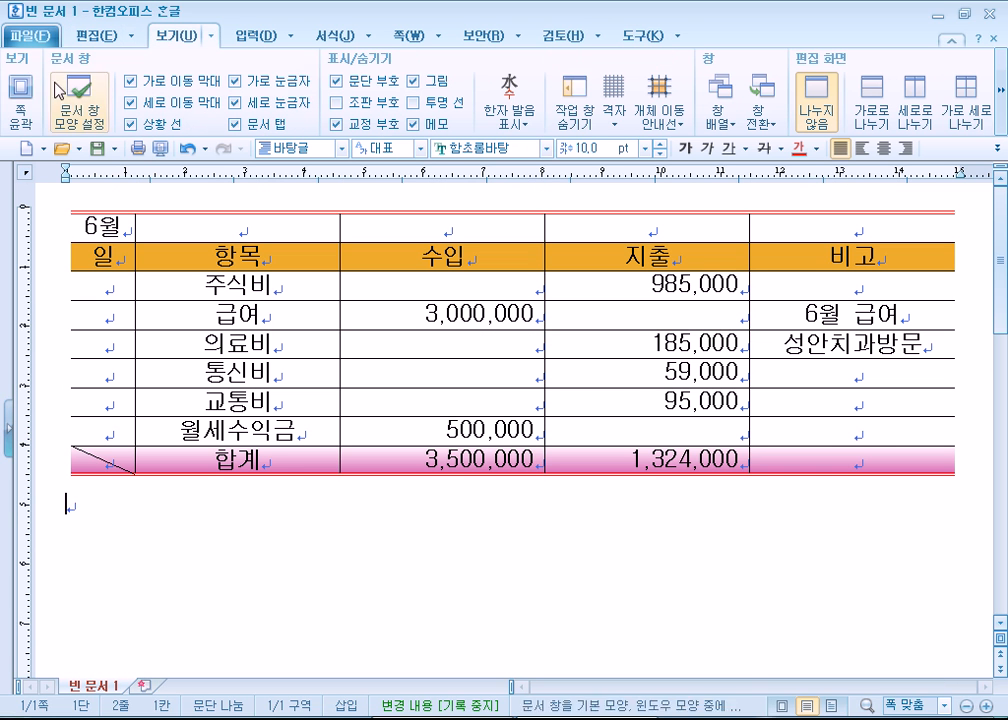
{"action": "left_click", "coordinate": [18, 97]}
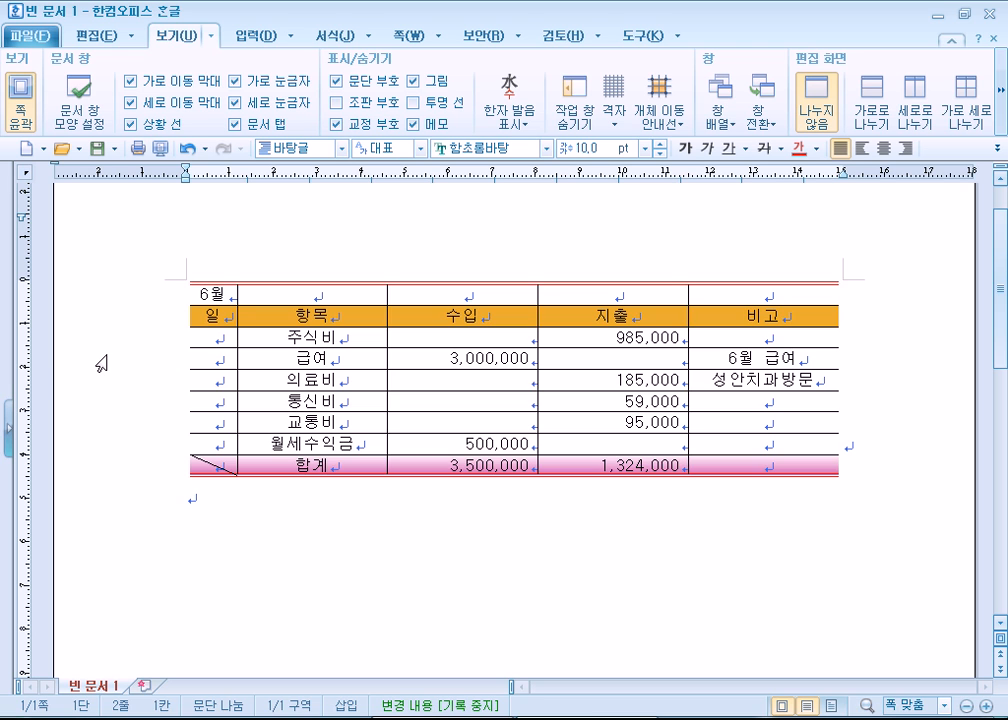
{"action": "left_click", "coordinate": [55, 373]}
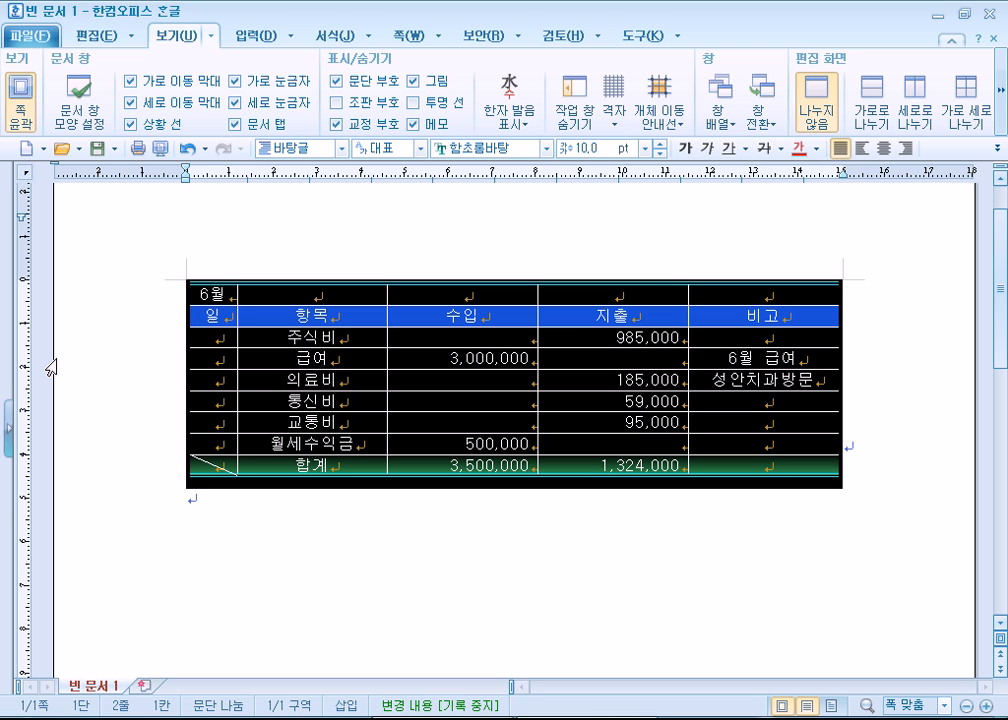
{"action": "left_click", "coordinate": [210, 528]}
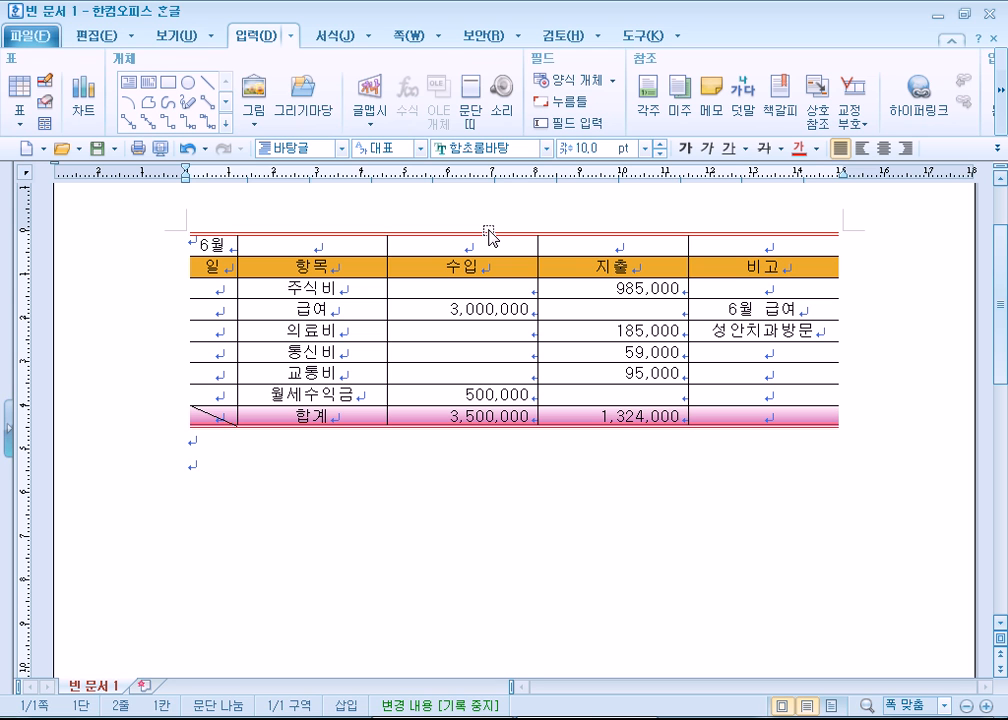
Turn on 글자처럼 취급 (treat as character) in the 6월 table's properties and apply it
{"action": "double_click", "coordinate": [489, 234]}
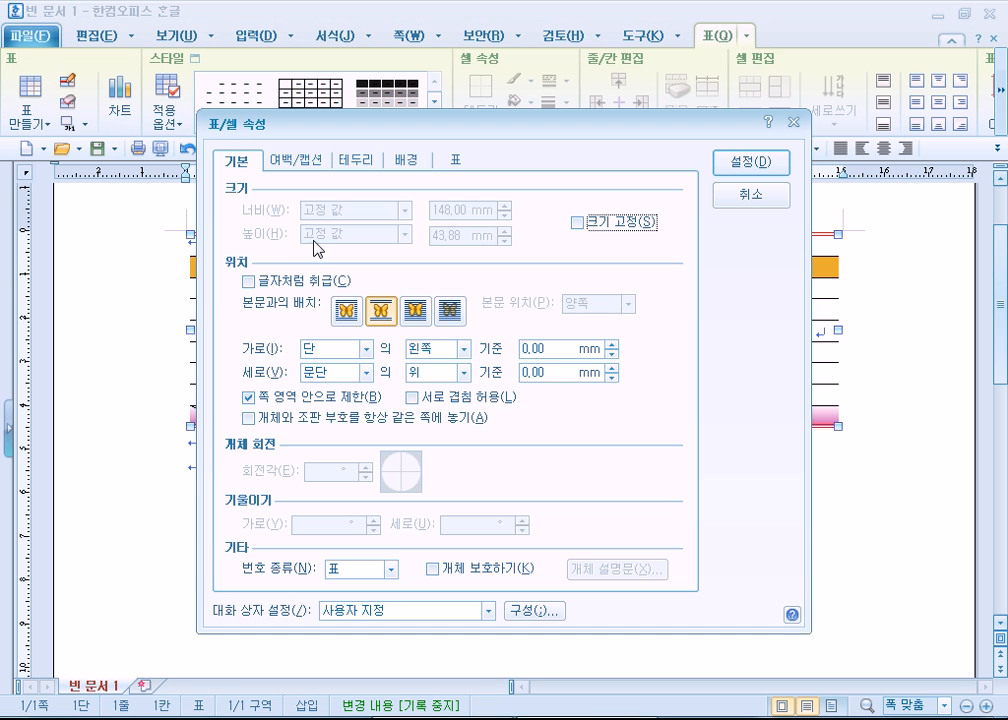
{"action": "left_click", "coordinate": [273, 285]}
{"action": "left_click", "coordinate": [750, 192]}
{"action": "left_click", "coordinate": [478, 542]}
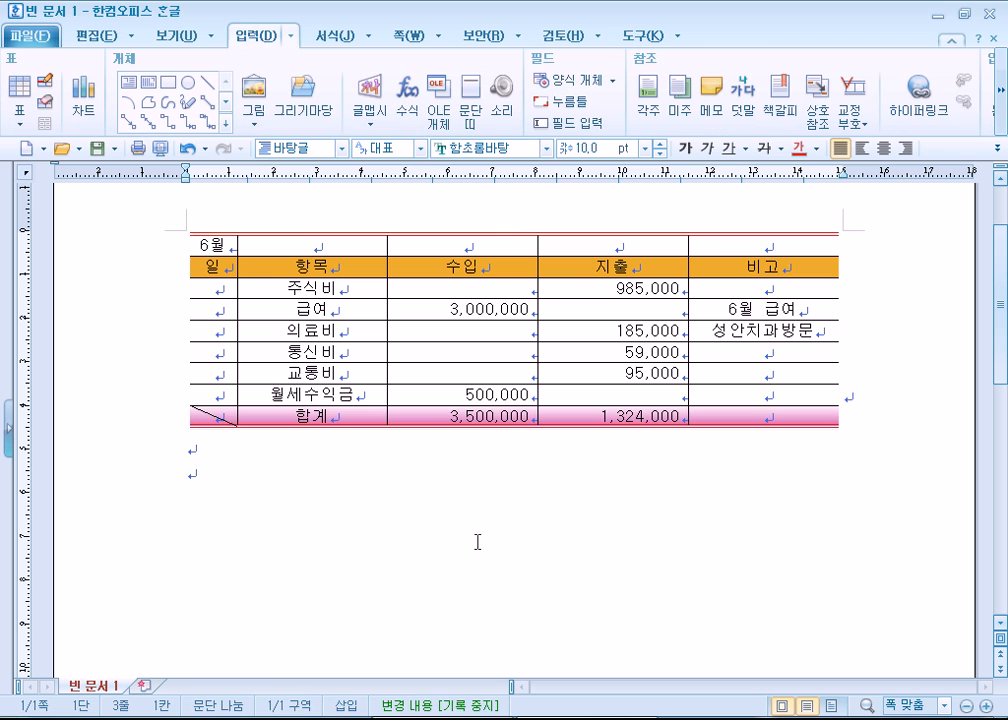
Try selecting the whole table as a line of text from the page margin and deselect it again
{"action": "left_click", "coordinate": [157, 367]}
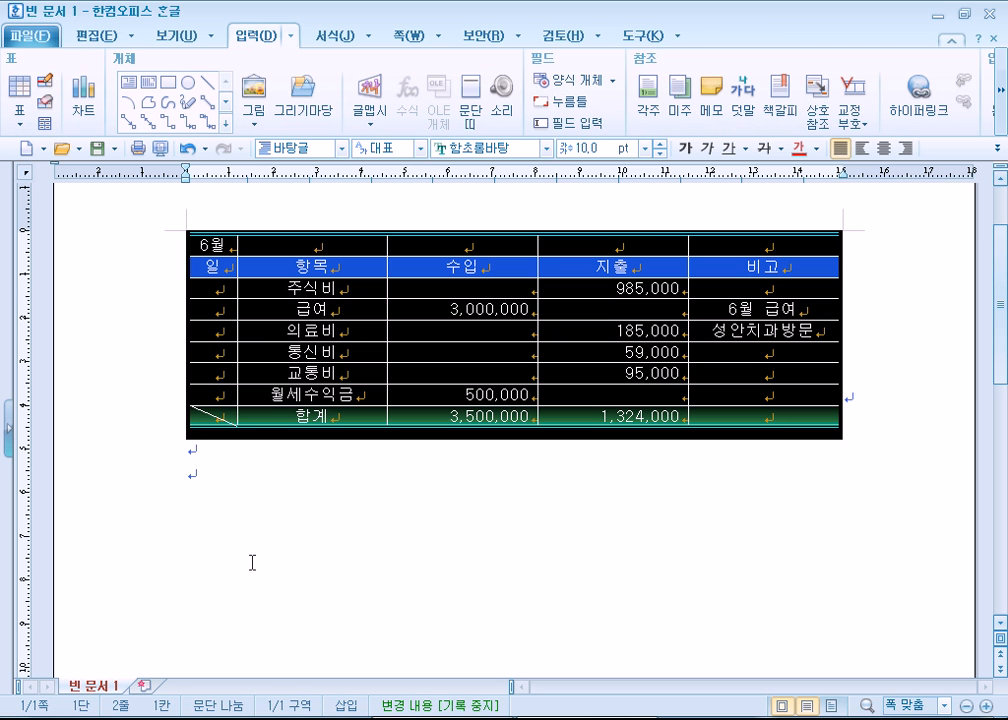
{"action": "left_click", "coordinate": [281, 571]}
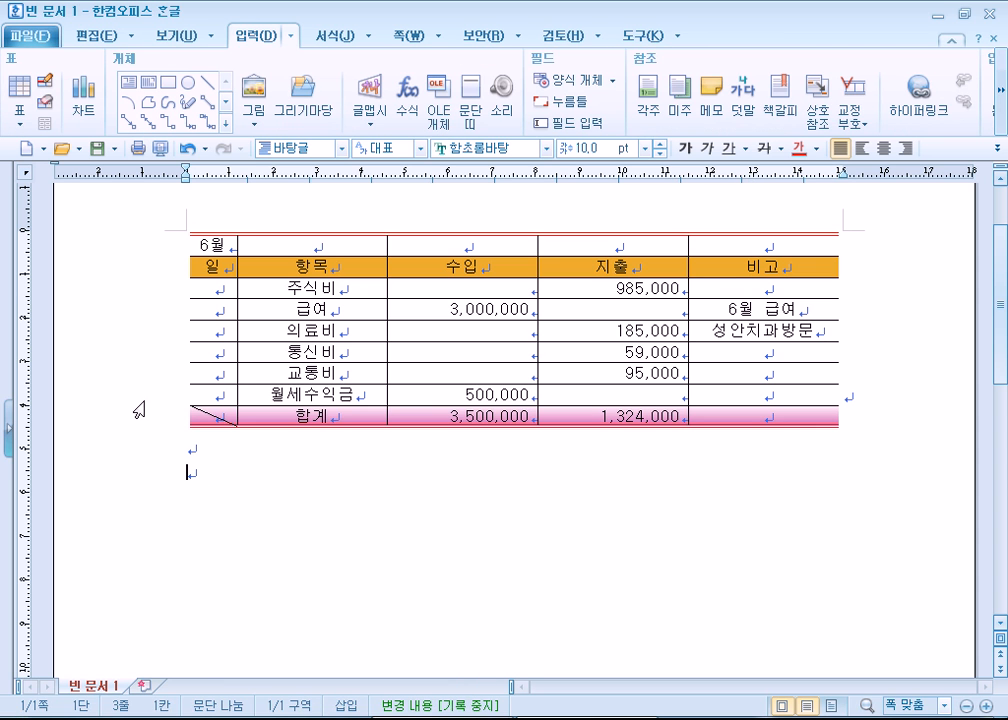
{"action": "left_click", "coordinate": [213, 452]}
{"action": "left_click", "coordinate": [144, 365]}
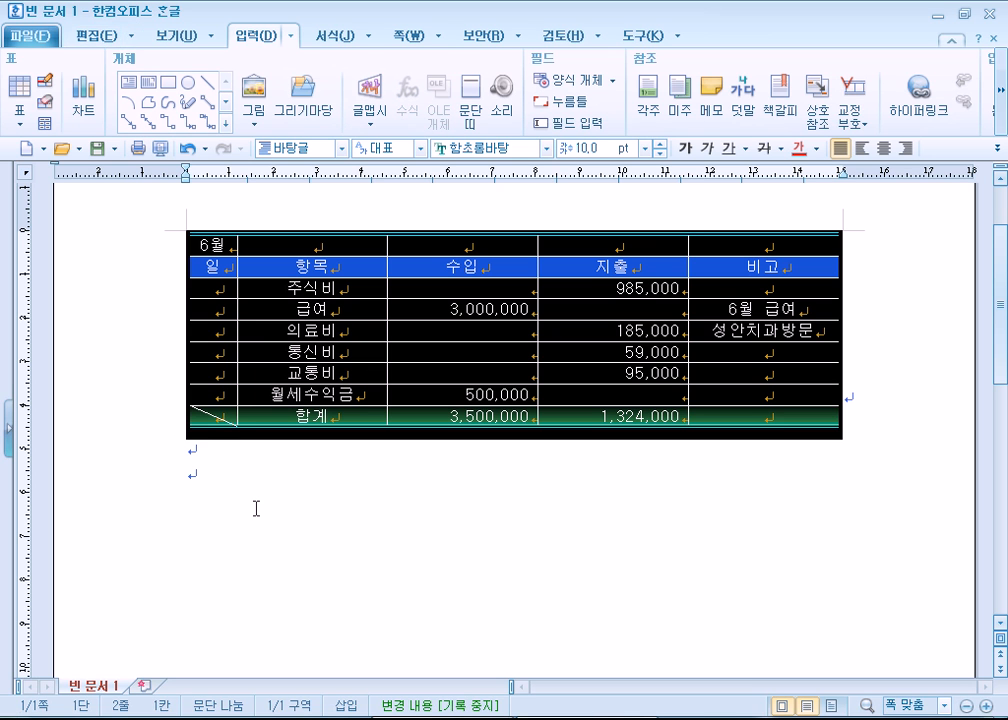
{"action": "left_click", "coordinate": [295, 462]}
Turn off 글자처럼 취급 for the 6월 table and try selecting it from the page margin
{"action": "double_click", "coordinate": [418, 238]}
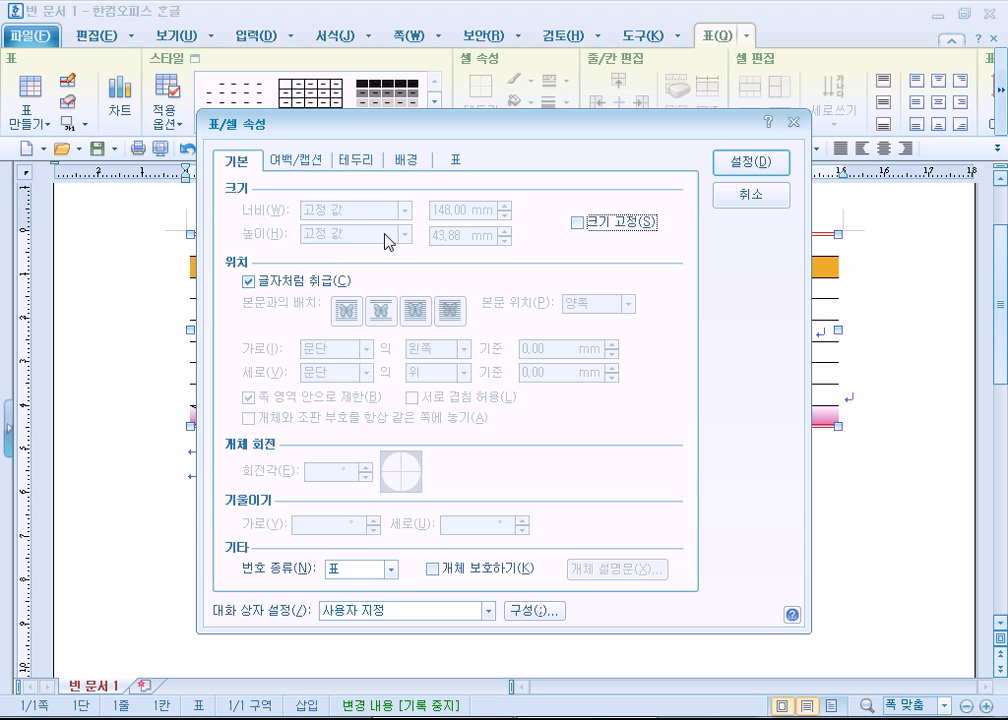
{"action": "left_click", "coordinate": [251, 280]}
{"action": "left_click", "coordinate": [709, 165]}
{"action": "left_click", "coordinate": [155, 338]}
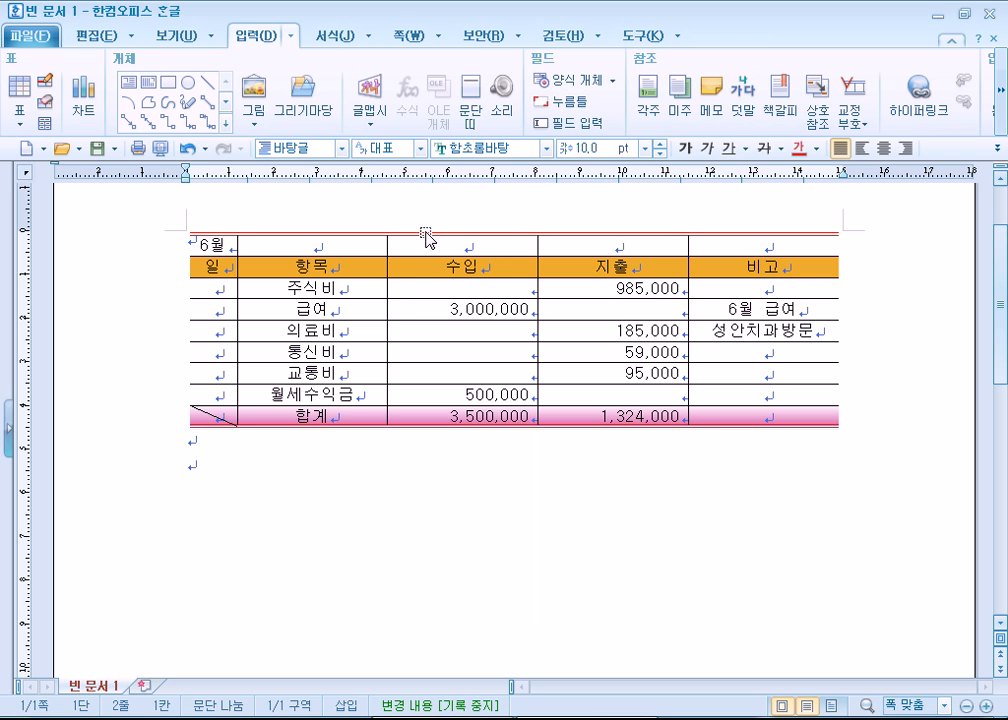
Copy the 6월 table as an object and paste it on the last empty line below the original
{"action": "left_click", "coordinate": [427, 238]}
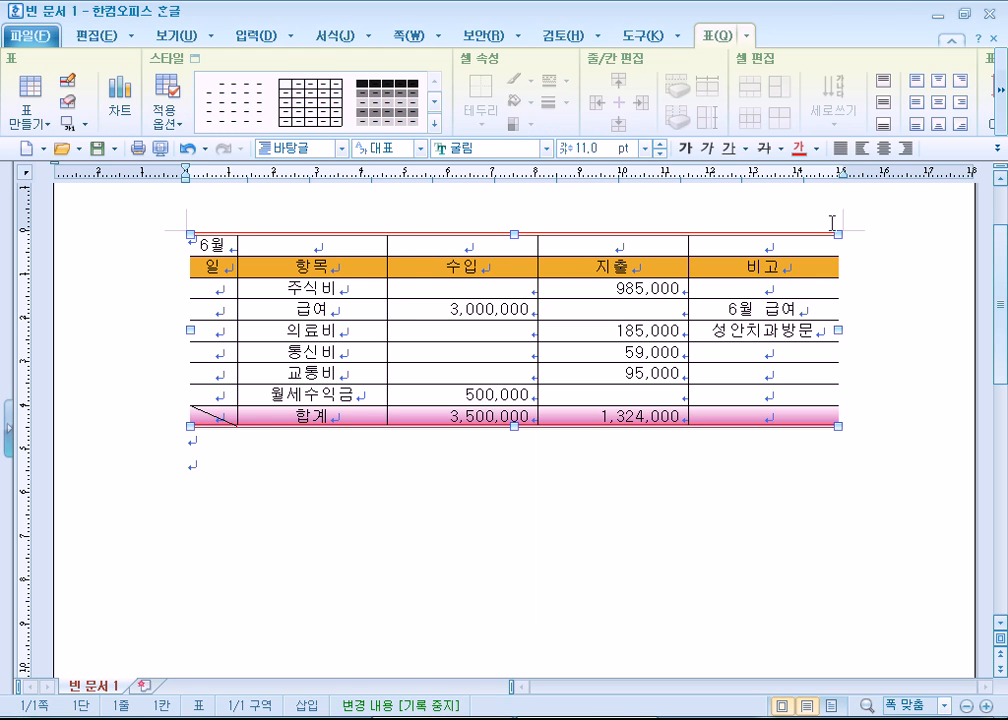
{"action": "left_click", "coordinate": [85, 33]}
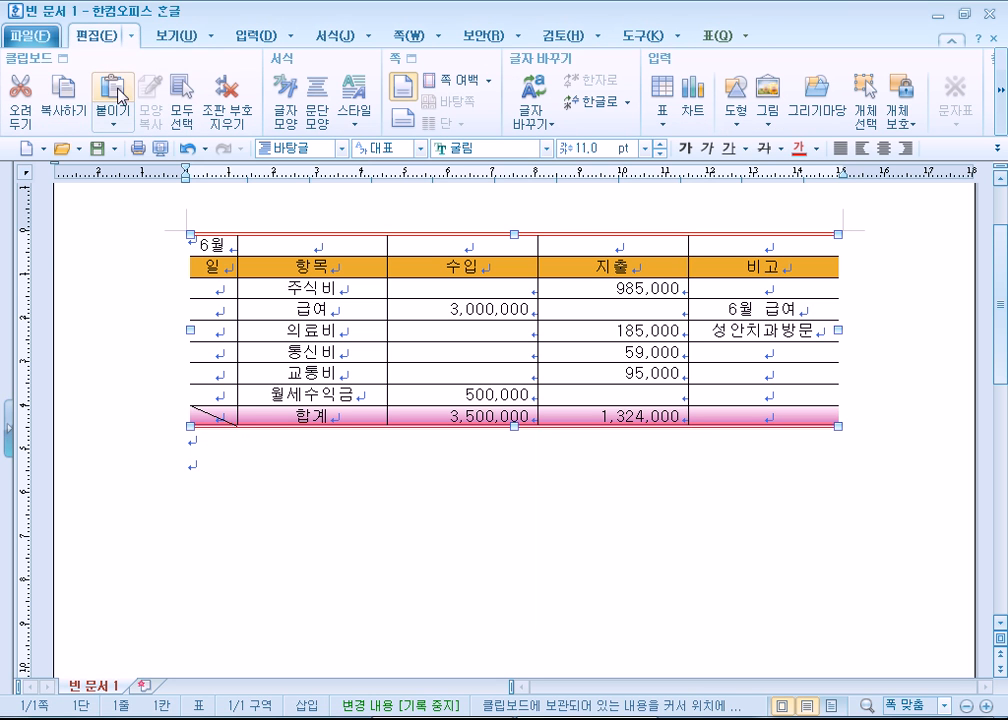
{"action": "left_click", "coordinate": [66, 94]}
{"action": "left_click", "coordinate": [191, 466]}
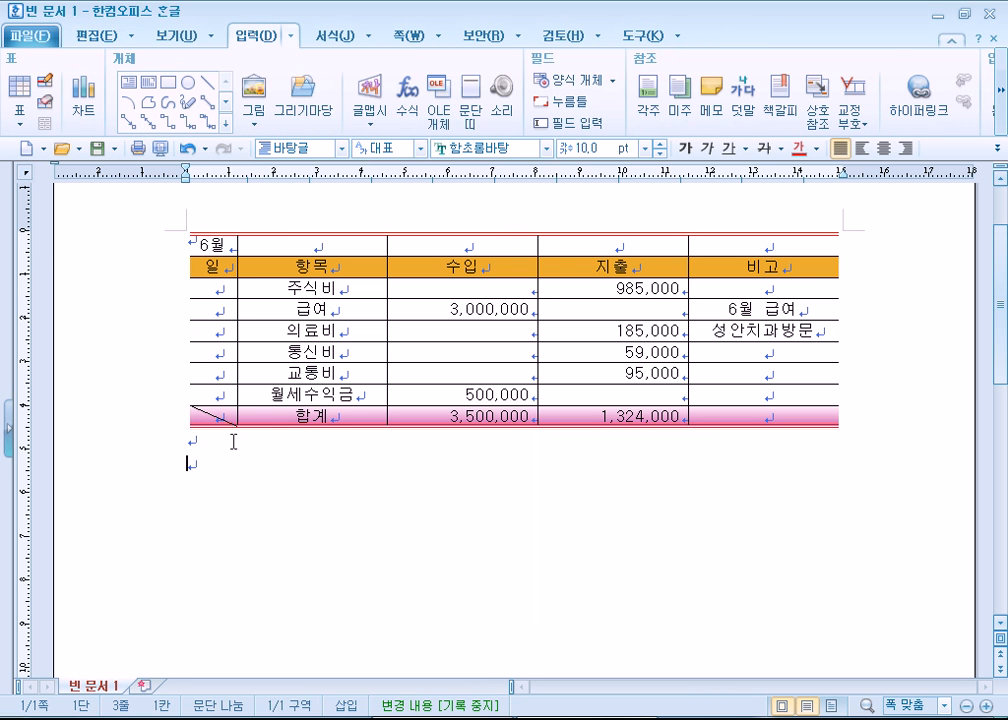
{"action": "left_click", "coordinate": [98, 37]}
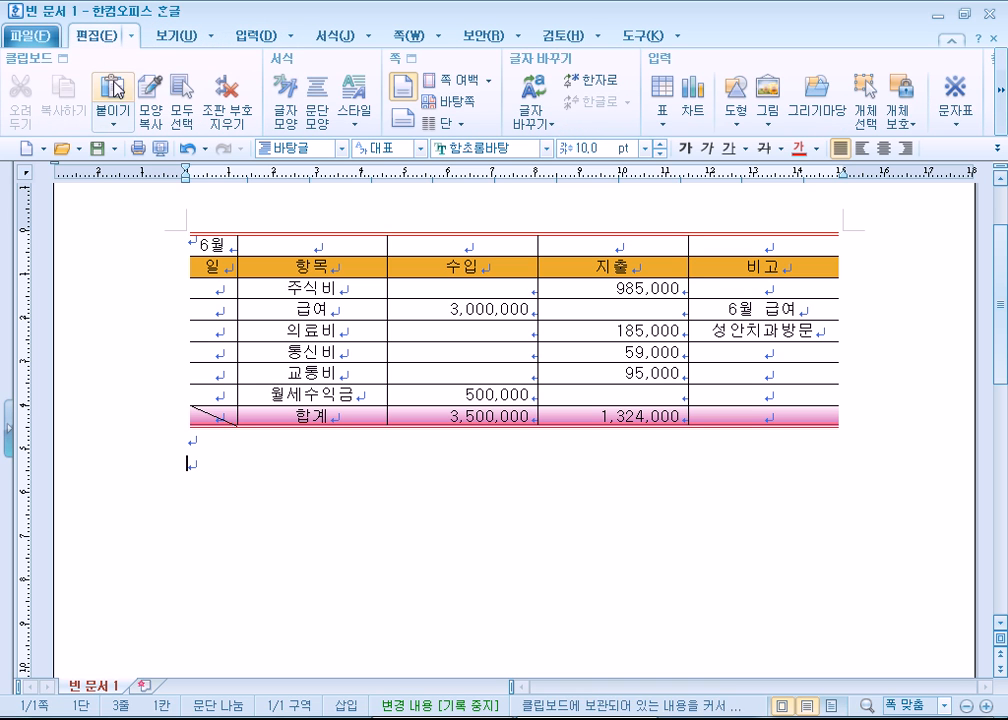
{"action": "left_click", "coordinate": [114, 90]}
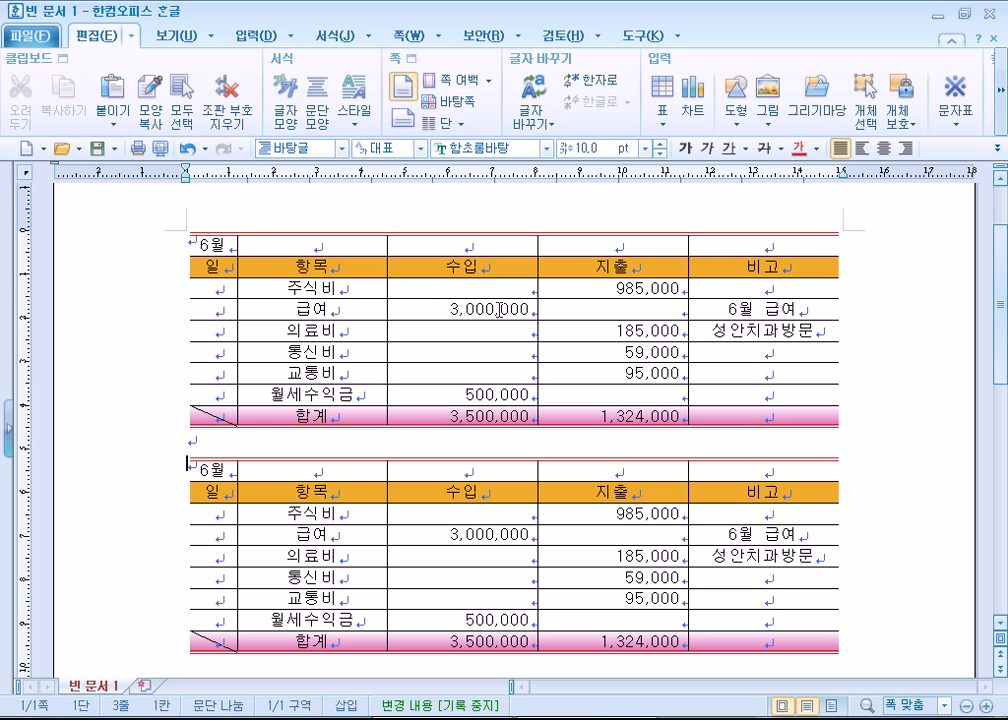
Enable 글자처럼 취급 in the properties of the original upper 6월 table
{"action": "left_click", "coordinate": [116, 341]}
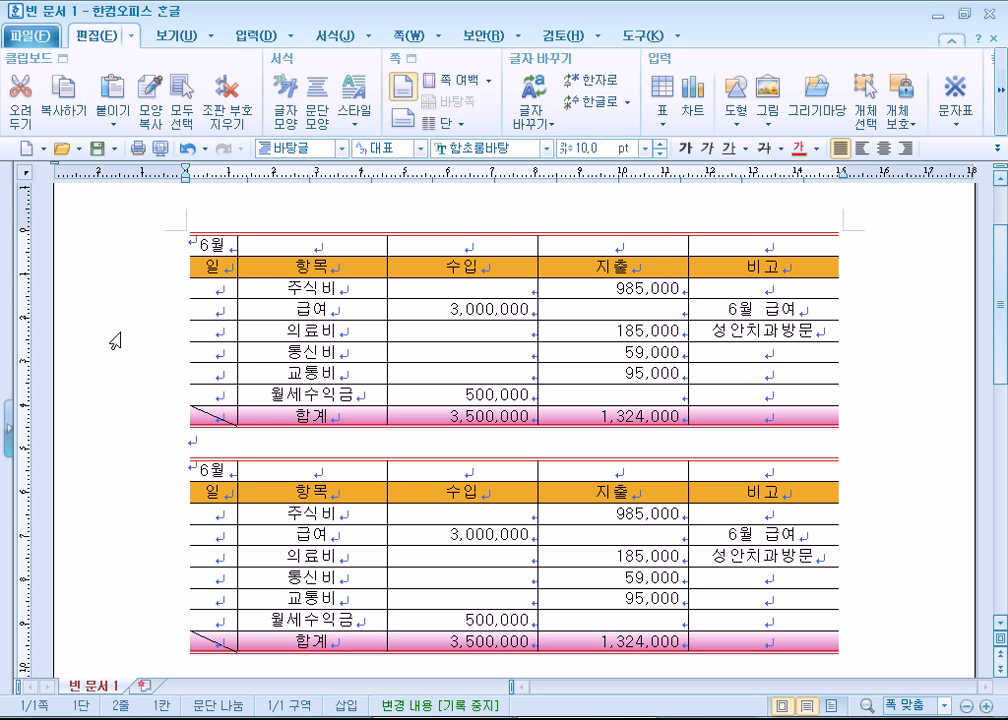
{"action": "left_click", "coordinate": [403, 235]}
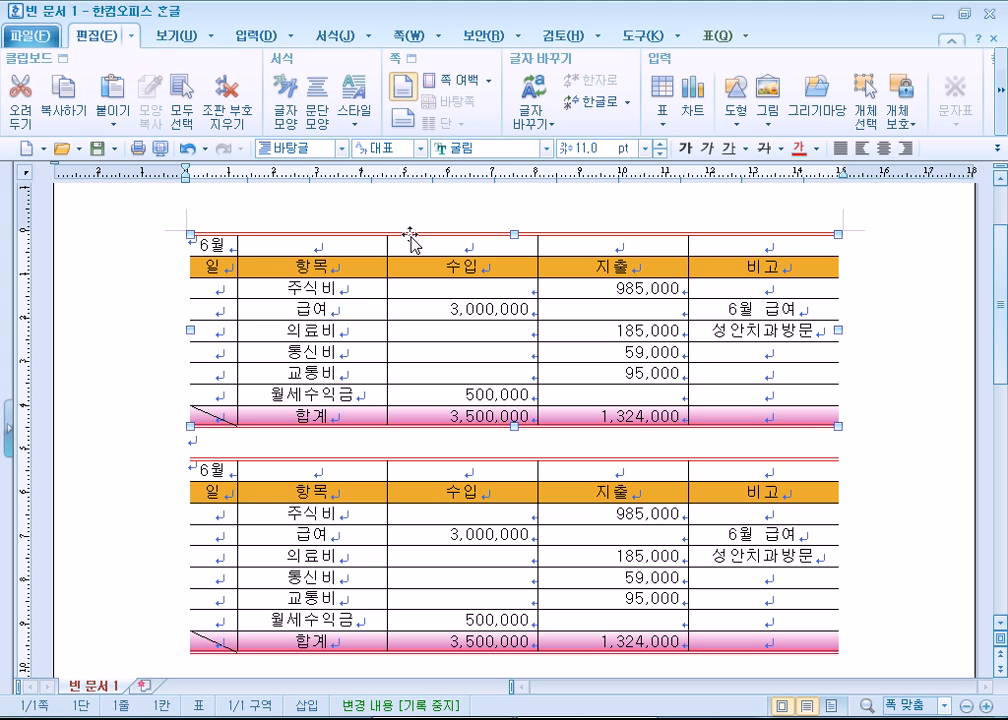
{"action": "double_click", "coordinate": [411, 243]}
{"action": "left_click", "coordinate": [248, 279]}
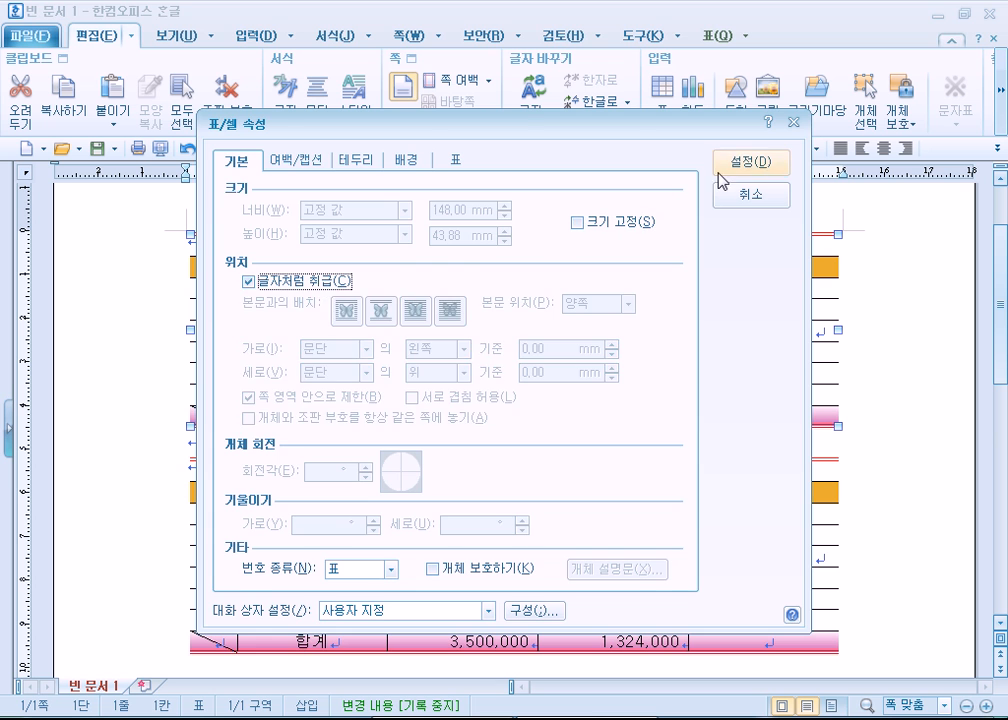
{"action": "left_click", "coordinate": [745, 161]}
Enable 글자처럼 취급 in the properties of the pasted lower table
{"action": "scroll", "coordinate": [372, 321], "scroll_direction": "down", "scroll_amount": 3}
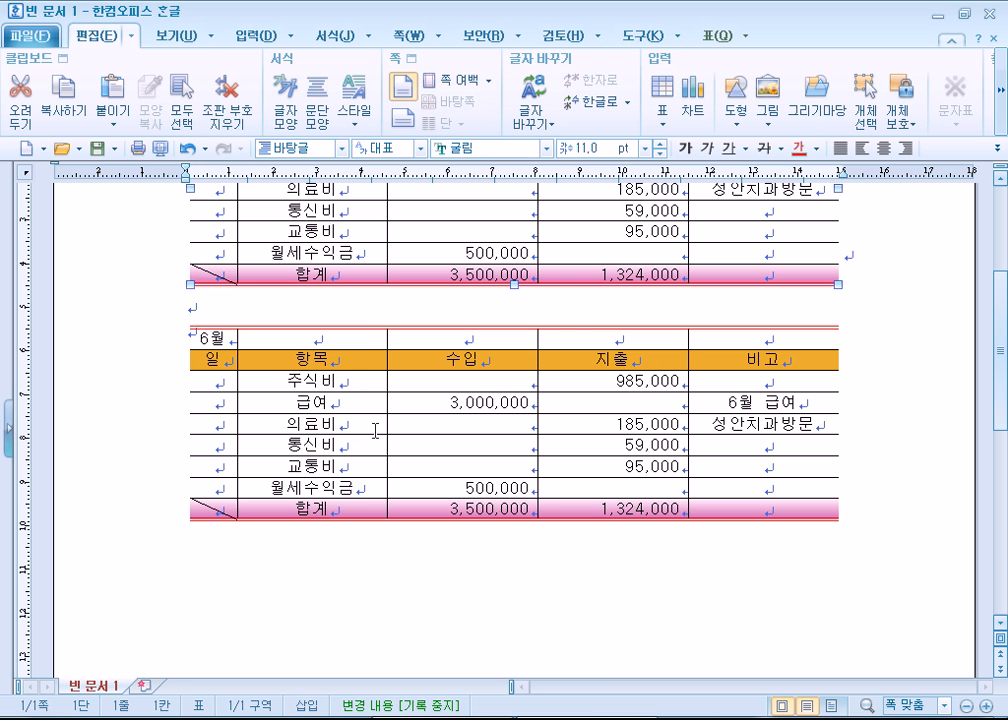
{"action": "double_click", "coordinate": [370, 330]}
{"action": "left_click", "coordinate": [300, 283]}
{"action": "left_click", "coordinate": [745, 162]}
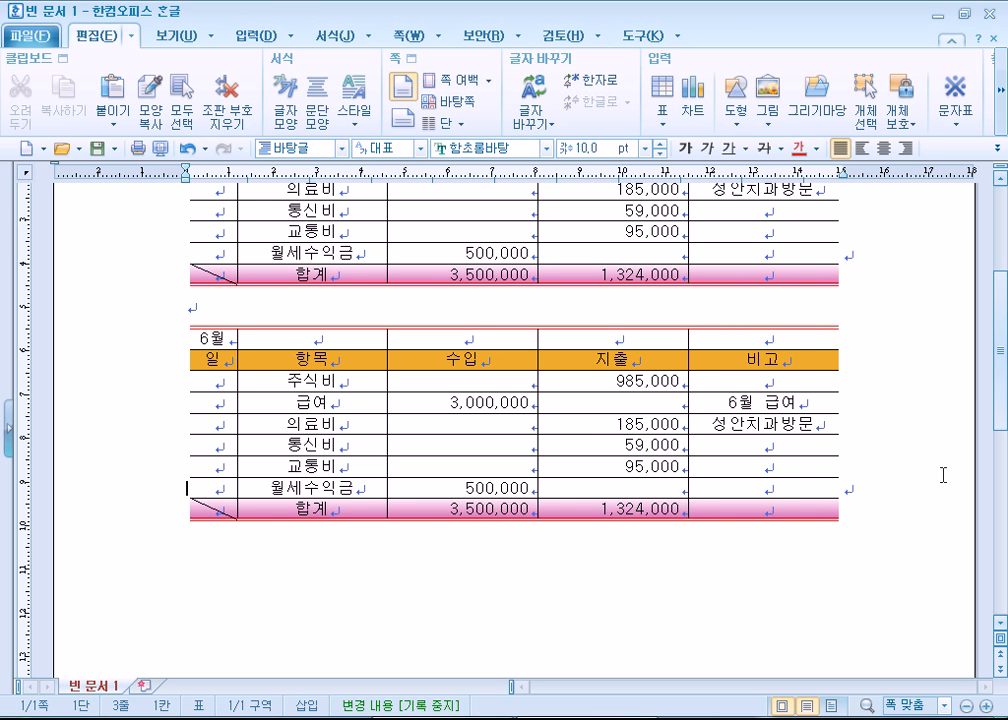
Add two blank lines after the lower table
{"action": "left_click", "coordinate": [885, 480]}
{"action": "key", "text": "Return"}
{"action": "key", "text": "Return"}
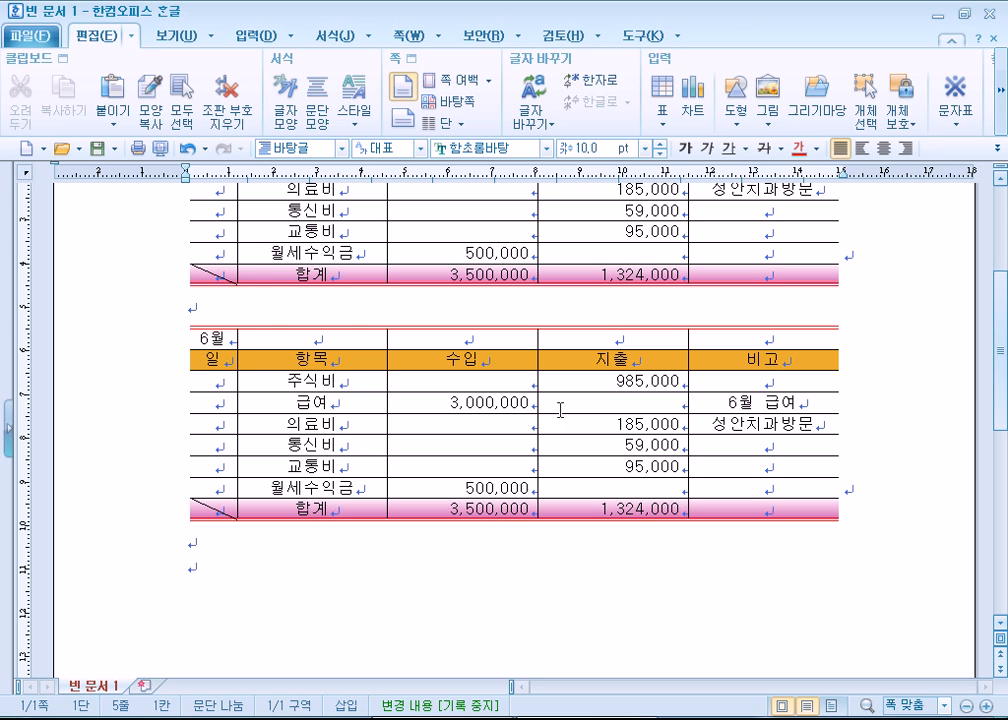
Enter the text "ghfg" on the line between the two tables and select that text line
{"action": "left_click", "coordinate": [259, 312]}
{"action": "type", "text": "ghfg"}
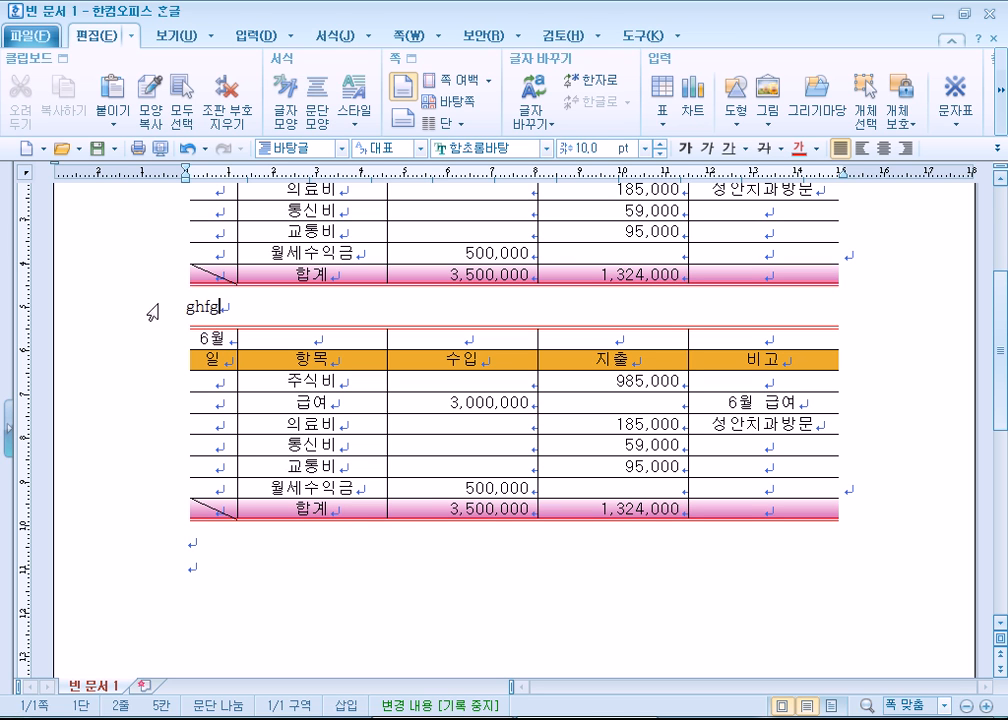
{"action": "left_click_drag", "start_coordinate": [185, 307], "coordinate": [254, 305]}
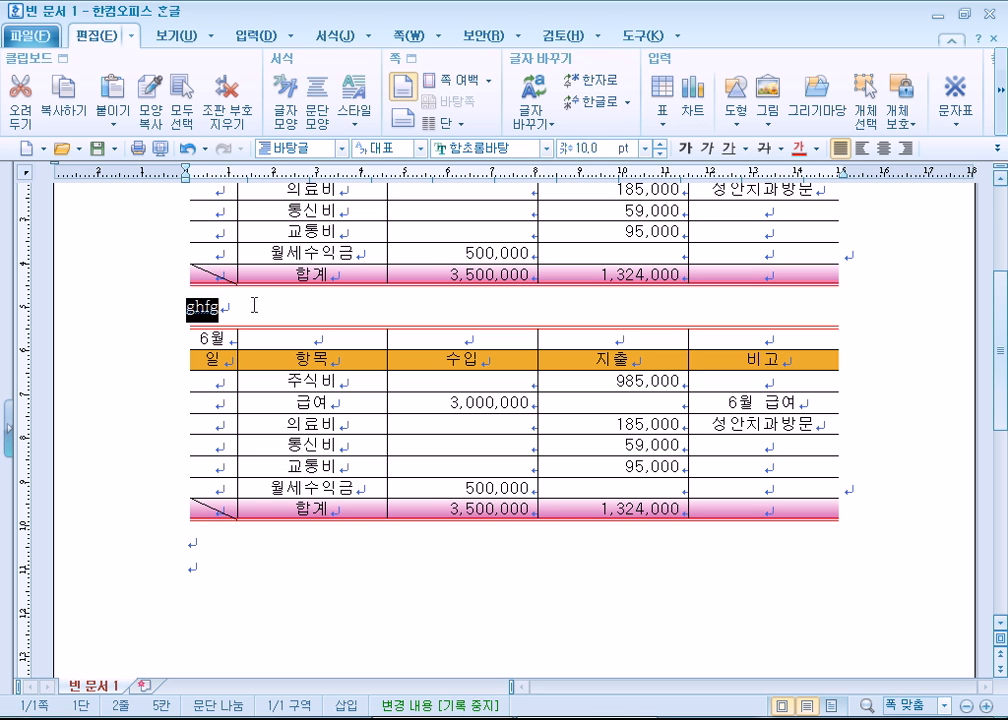
{"action": "left_click", "coordinate": [253, 305]}
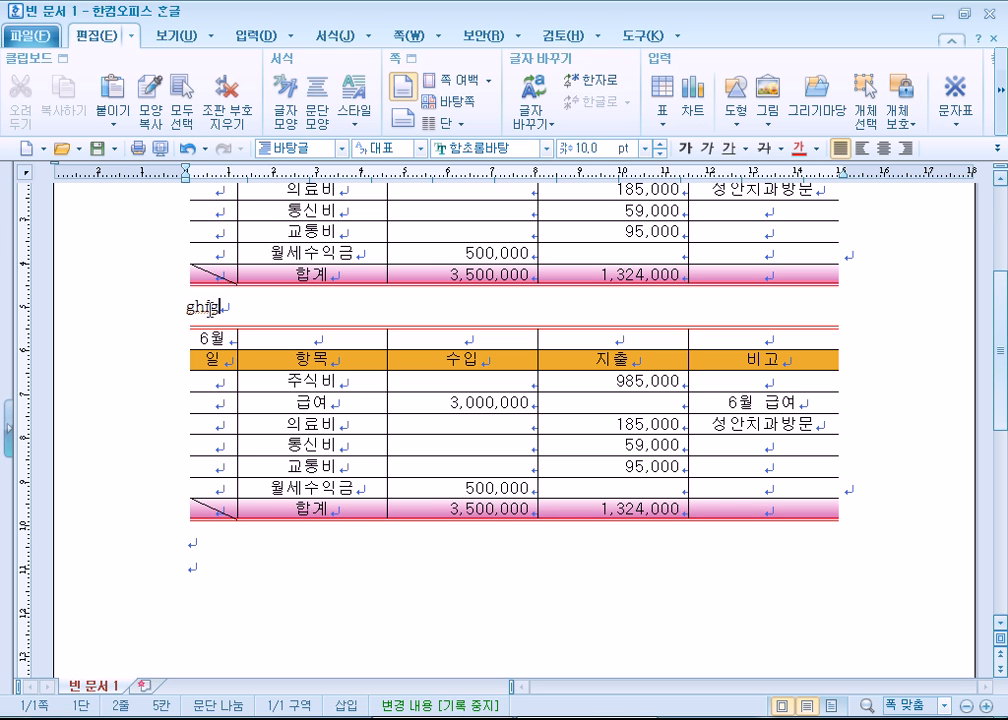
{"action": "left_click", "coordinate": [153, 317]}
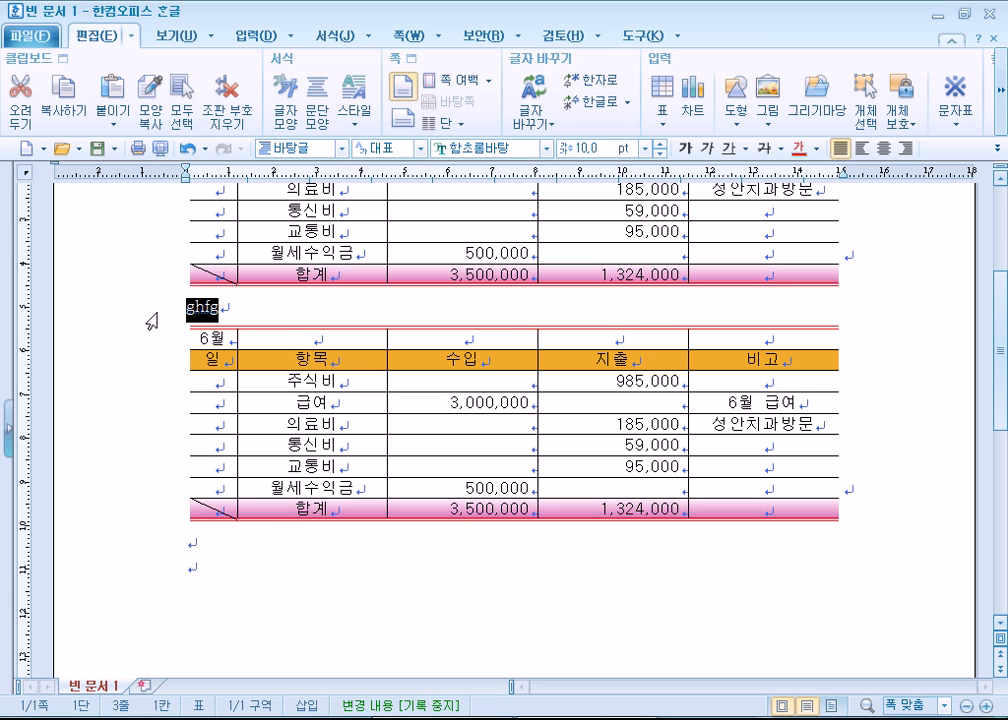
Try selecting the lower table as an object and as a whole line of text, and deselect it
{"action": "left_click", "coordinate": [295, 327]}
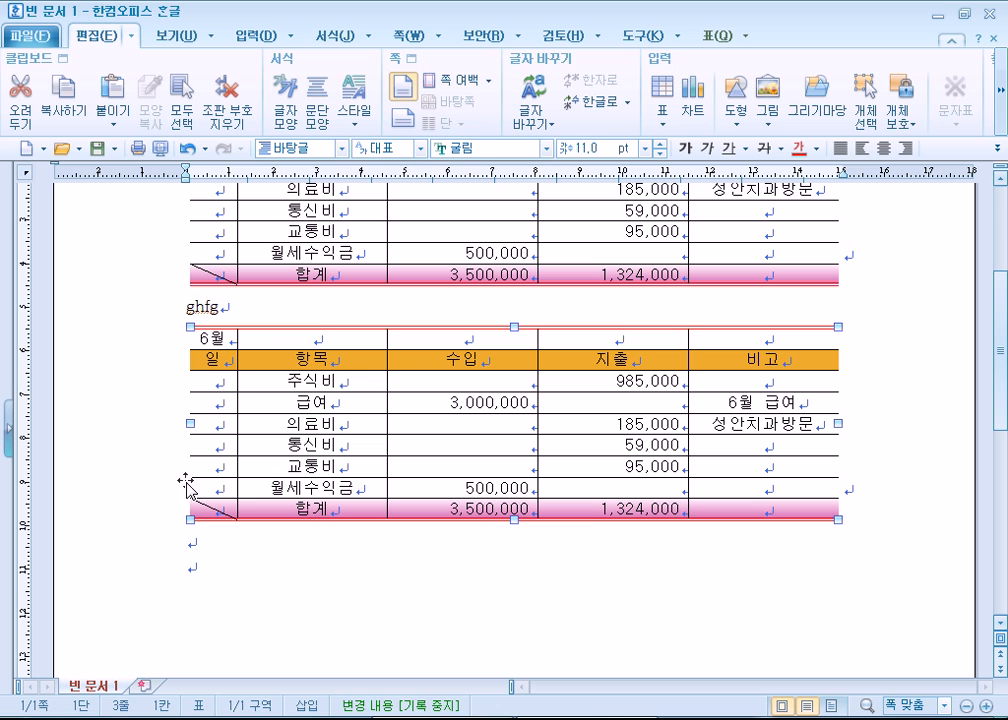
{"action": "left_click", "coordinate": [175, 578]}
{"action": "left_click_drag", "start_coordinate": [182, 446], "coordinate": [840, 432]}
{"action": "left_click", "coordinate": [898, 450]}
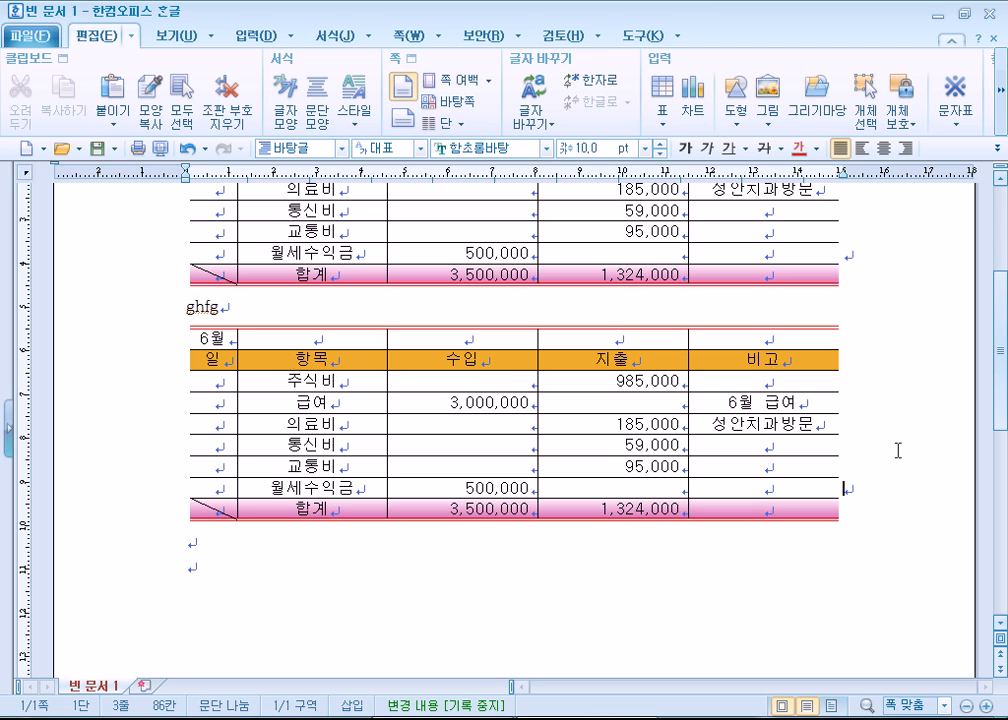
{"action": "left_click", "coordinate": [169, 439]}
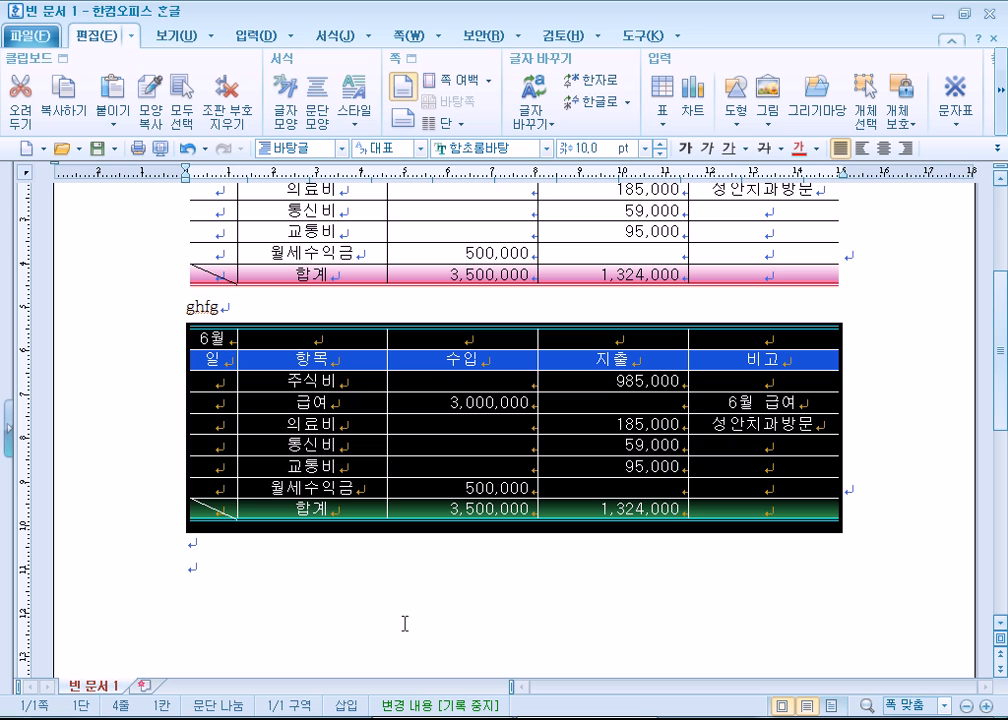
{"action": "left_click", "coordinate": [884, 490]}
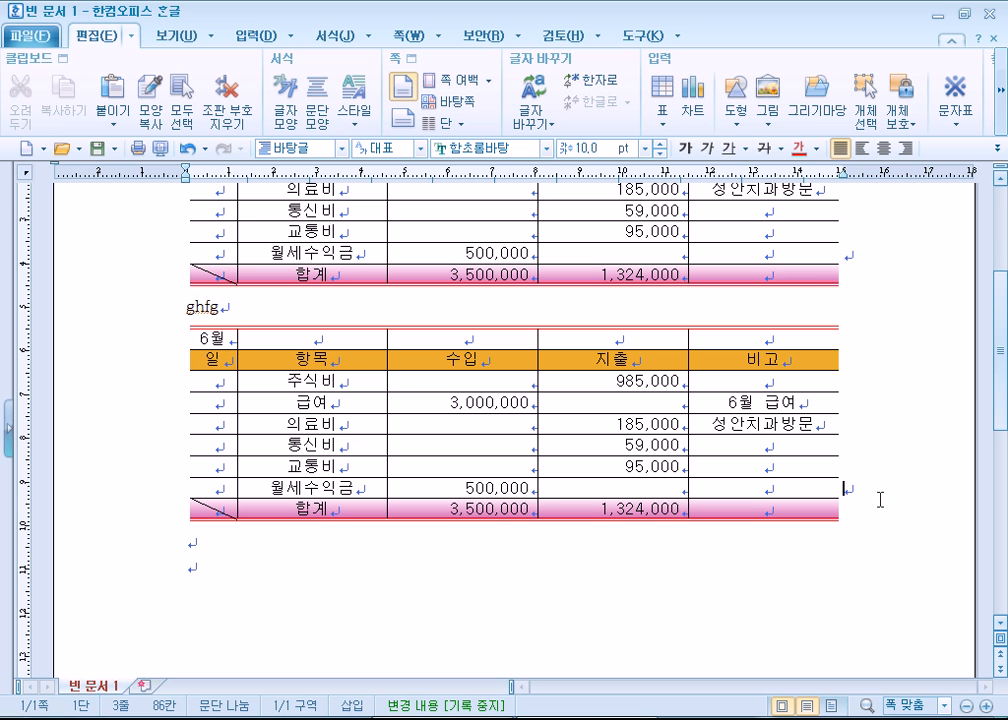
Delete the whole 비고 column from the lower table
{"action": "left_click_drag", "start_coordinate": [765, 343], "coordinate": [765, 508]}
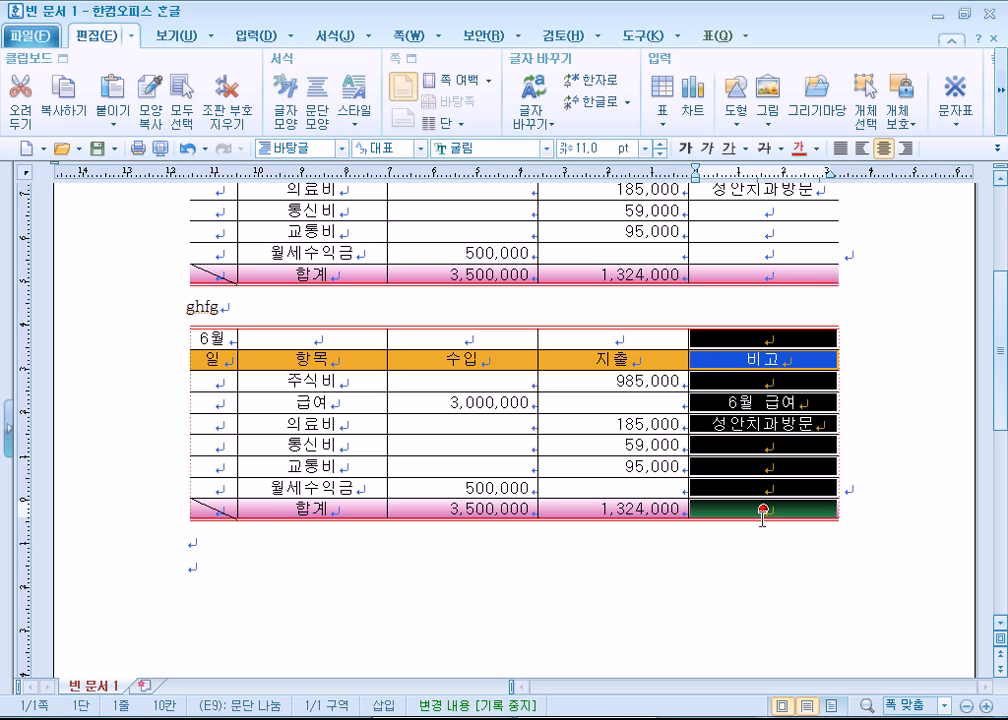
{"action": "key", "text": "Delete"}
{"action": "left_click", "coordinate": [505, 398]}
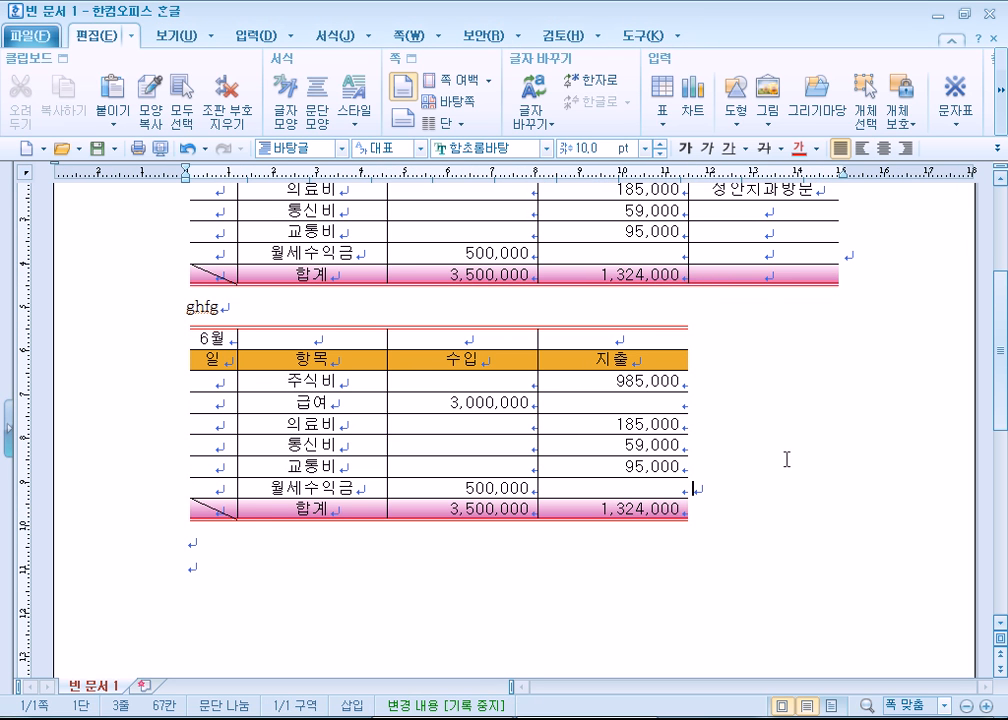
Try centered and right alignment on the lower table's line, and leave the table centered
{"action": "scroll", "coordinate": [765, 470], "scroll_direction": "down", "scroll_amount": 3}
{"action": "scroll", "coordinate": [746, 360], "scroll_direction": "up", "scroll_amount": 1}
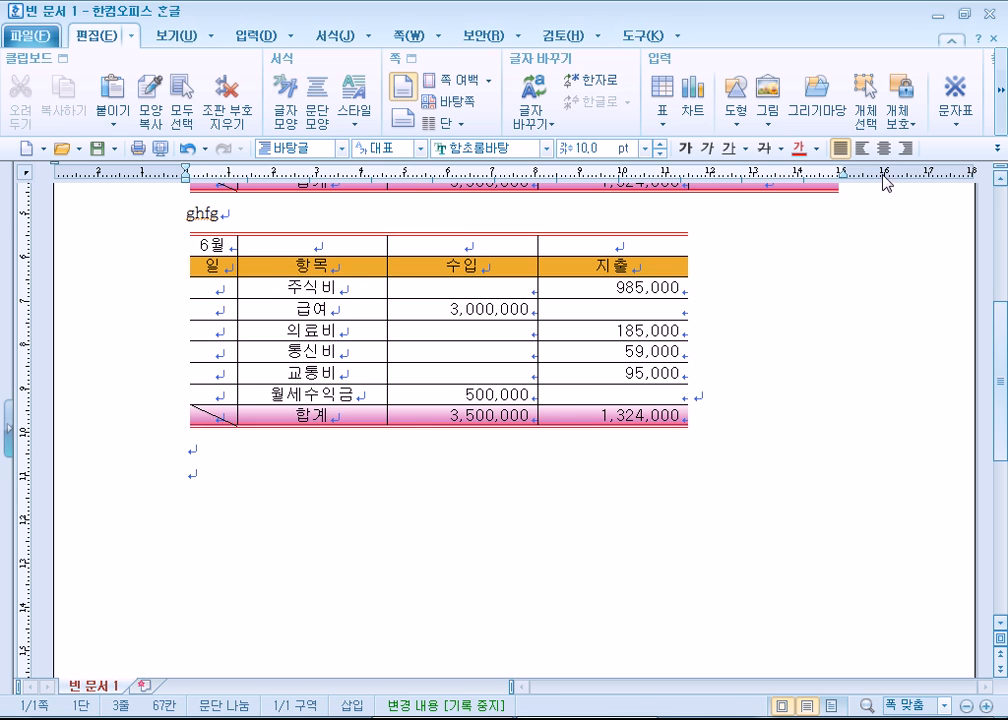
{"action": "left_click", "coordinate": [884, 148]}
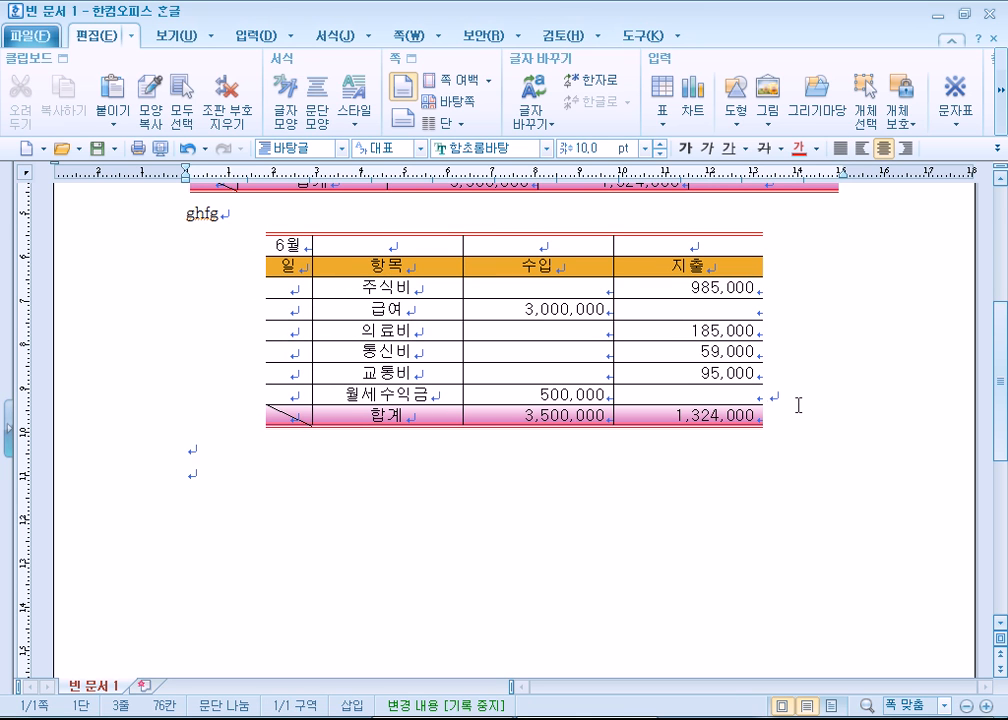
{"action": "left_click", "coordinate": [905, 148]}
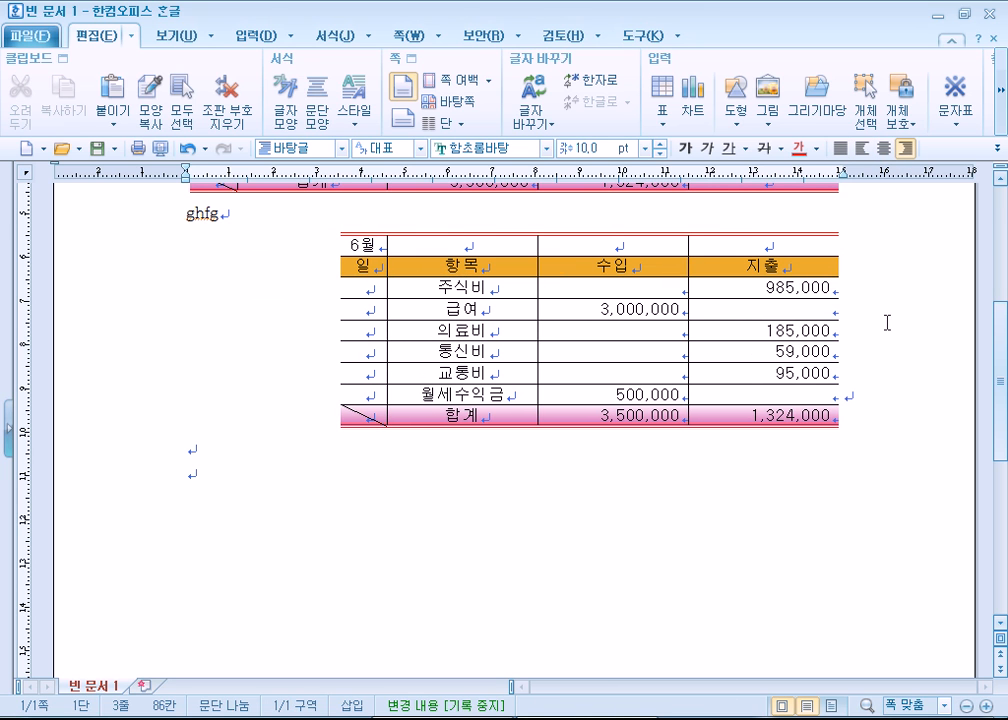
{"action": "left_click", "coordinate": [884, 148]}
{"action": "scroll", "coordinate": [702, 443], "scroll_direction": "up", "scroll_amount": 4}
{"action": "left_click", "coordinate": [858, 353]}
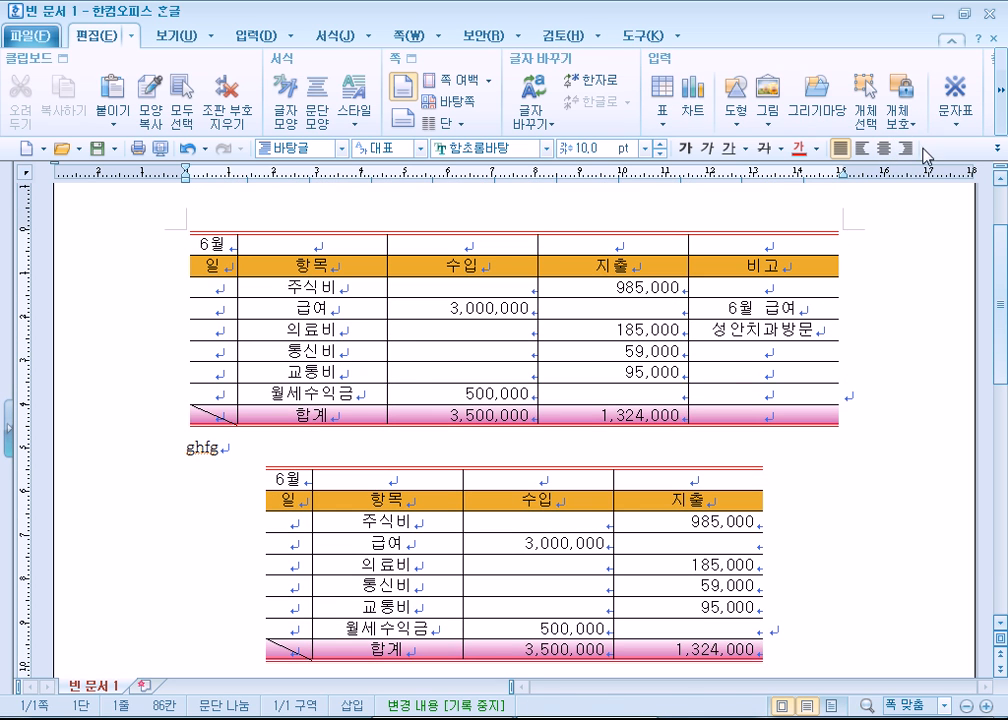
{"action": "scroll", "coordinate": [785, 366], "scroll_direction": "down", "scroll_amount": 3}
{"action": "left_click", "coordinate": [776, 414]}
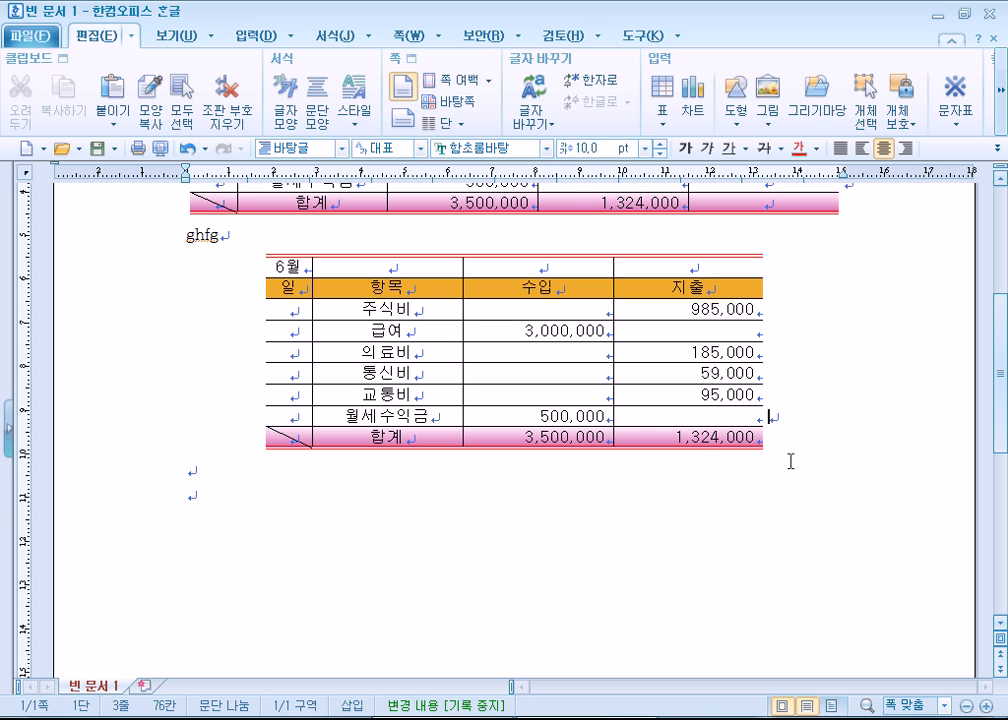
{"action": "left_click", "coordinate": [906, 150]}
{"action": "left_click", "coordinate": [886, 150]}
{"action": "left_click", "coordinate": [883, 149]}
Try center alignment on the "ghfg" line between the tables, and set it to right alignment
{"action": "left_click", "coordinate": [263, 240]}
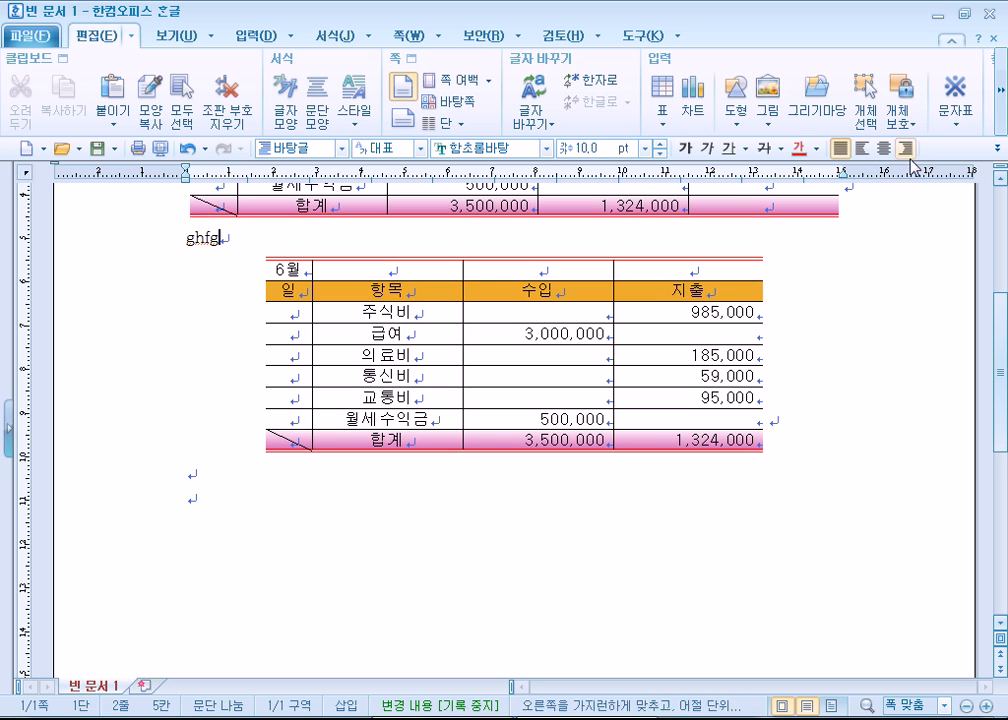
{"action": "left_click", "coordinate": [884, 150]}
{"action": "left_click", "coordinate": [905, 149]}
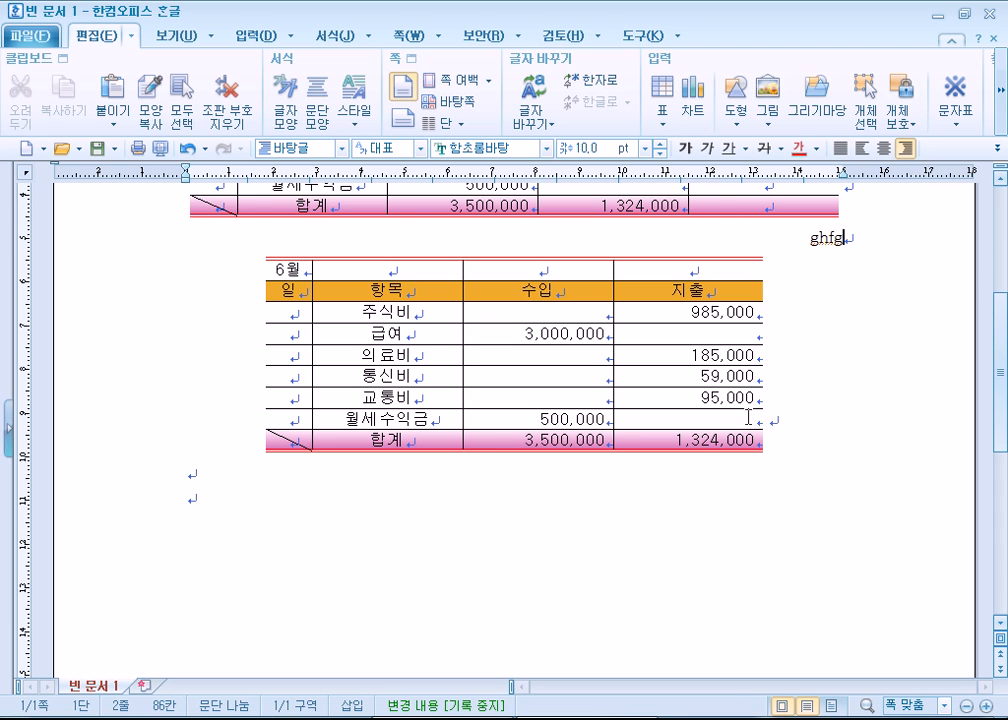
Move the lower table into the "ghfg" text line, and from there down to the last blank line
{"action": "left_click_drag", "start_coordinate": [782, 422], "coordinate": [139, 428]}
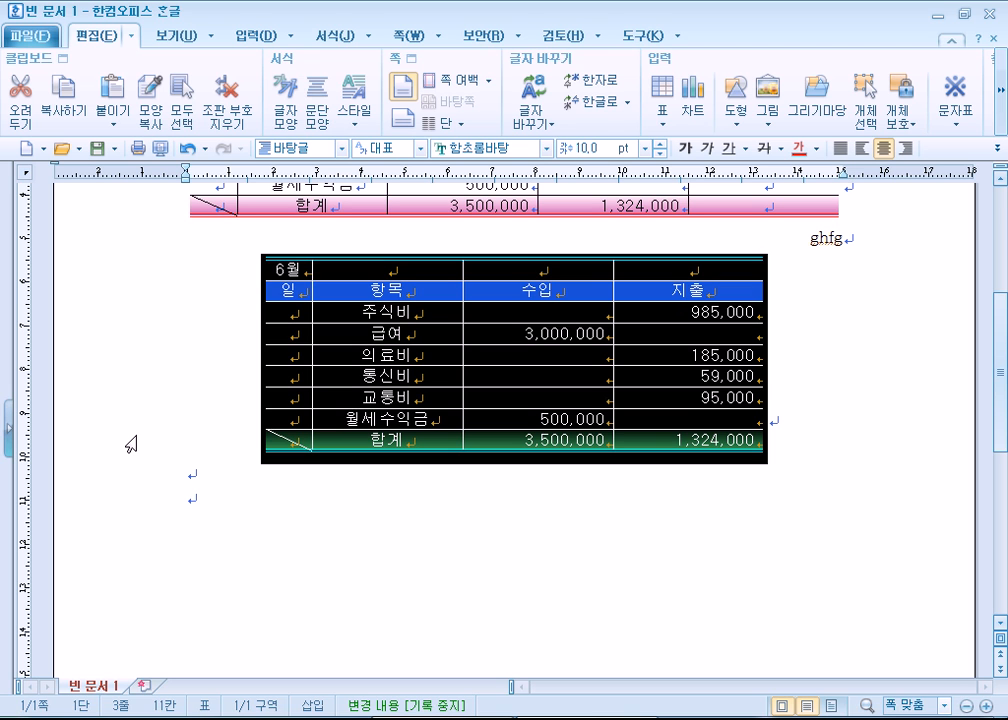
{"action": "left_click", "coordinate": [628, 560]}
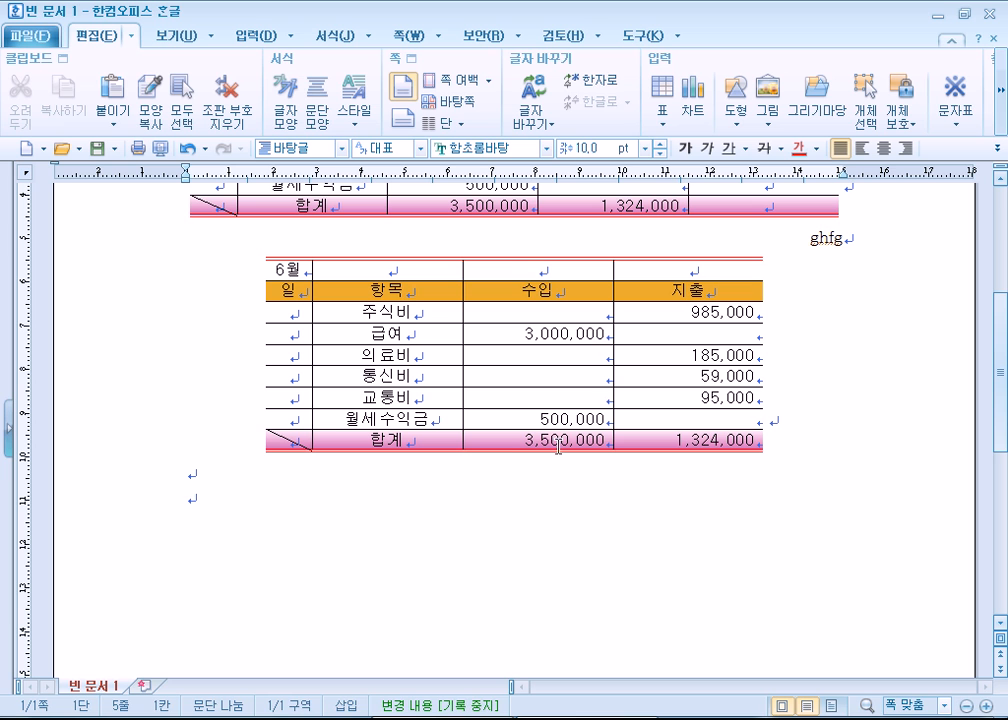
{"action": "left_click_drag", "start_coordinate": [558, 459], "coordinate": [778, 243]}
{"action": "left_click", "coordinate": [820, 397]}
{"action": "left_click_drag", "start_coordinate": [738, 428], "coordinate": [840, 415]}
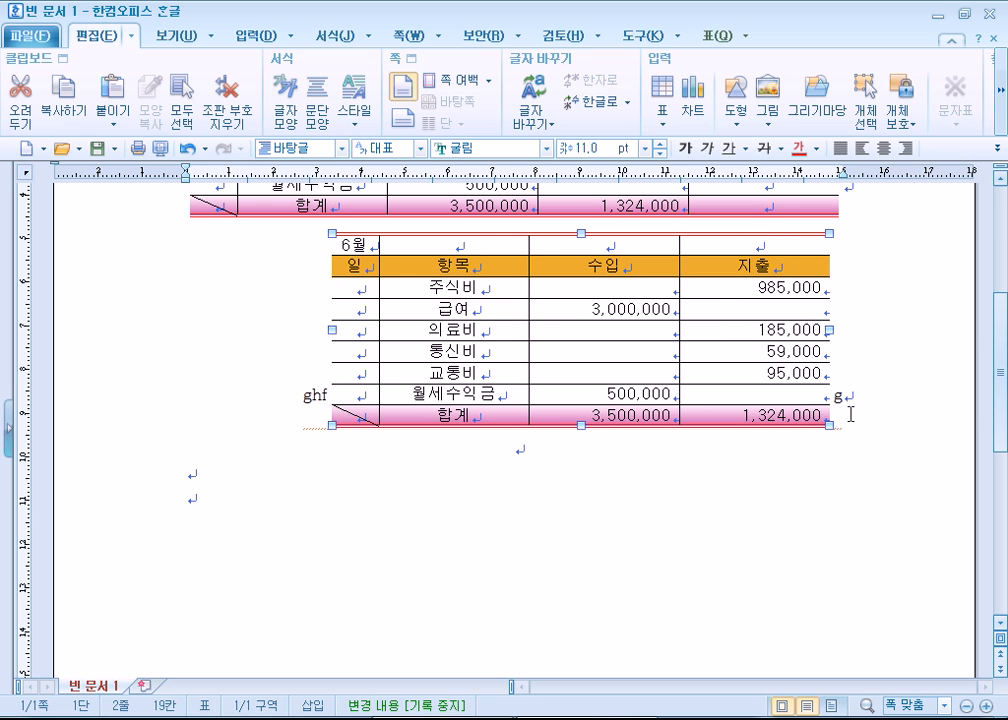
{"action": "left_click_drag", "start_coordinate": [603, 433], "coordinate": [241, 542]}
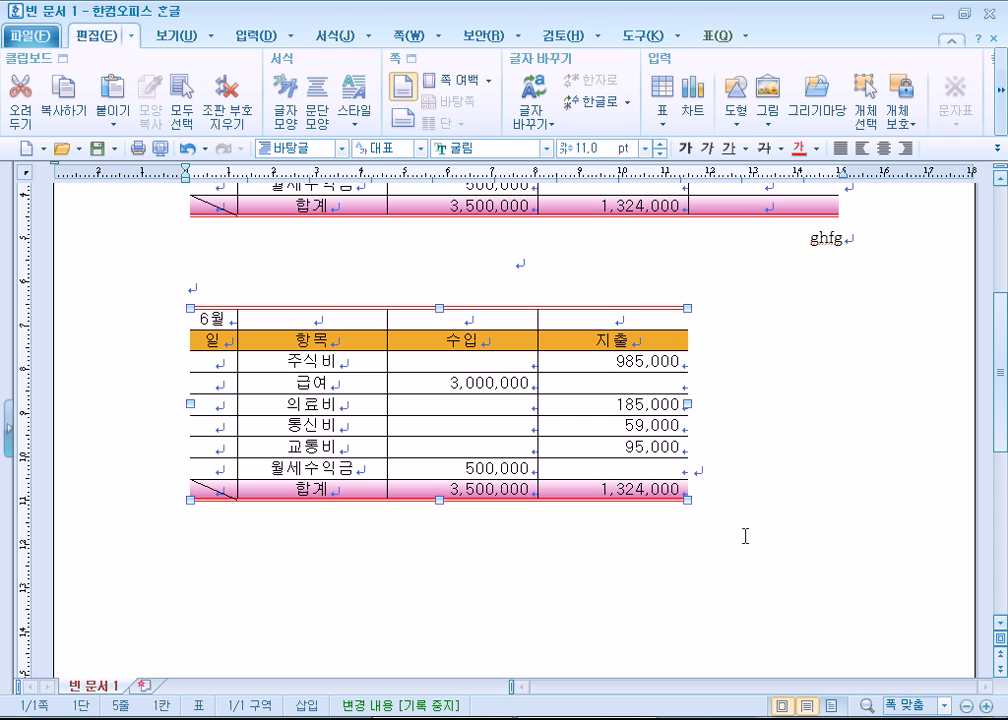
Set the "ghfg" line to justified alignment and delete it together with the lower table
{"action": "left_click", "coordinate": [142, 250]}
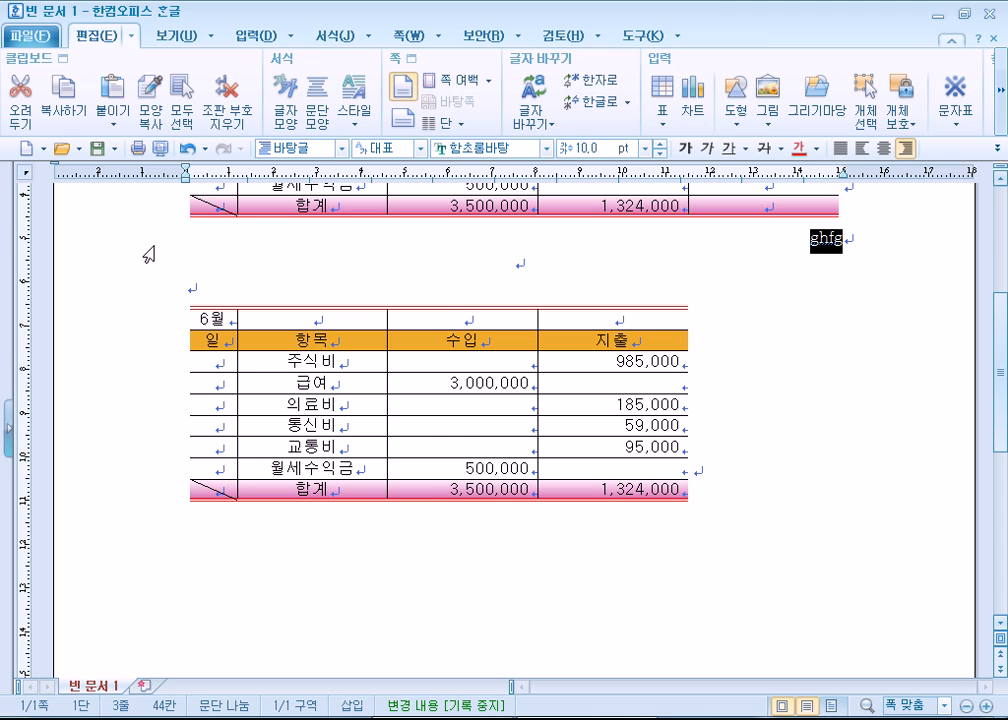
{"action": "left_click", "coordinate": [840, 147]}
{"action": "left_click_drag", "start_coordinate": [125, 255], "coordinate": [110, 488]}
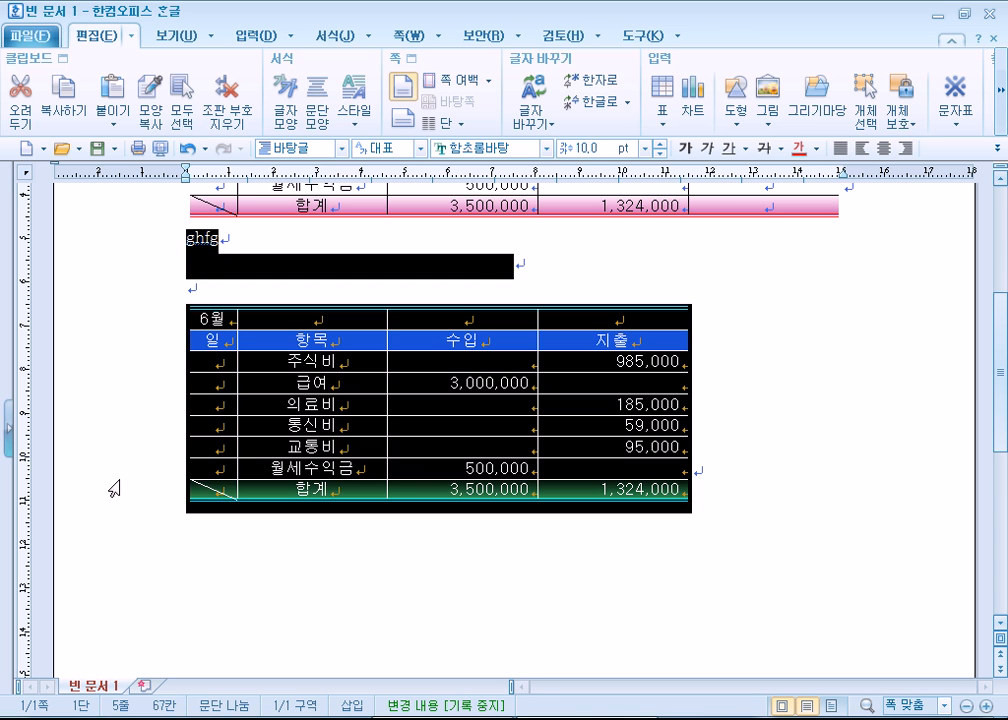
{"action": "key", "text": "Delete"}
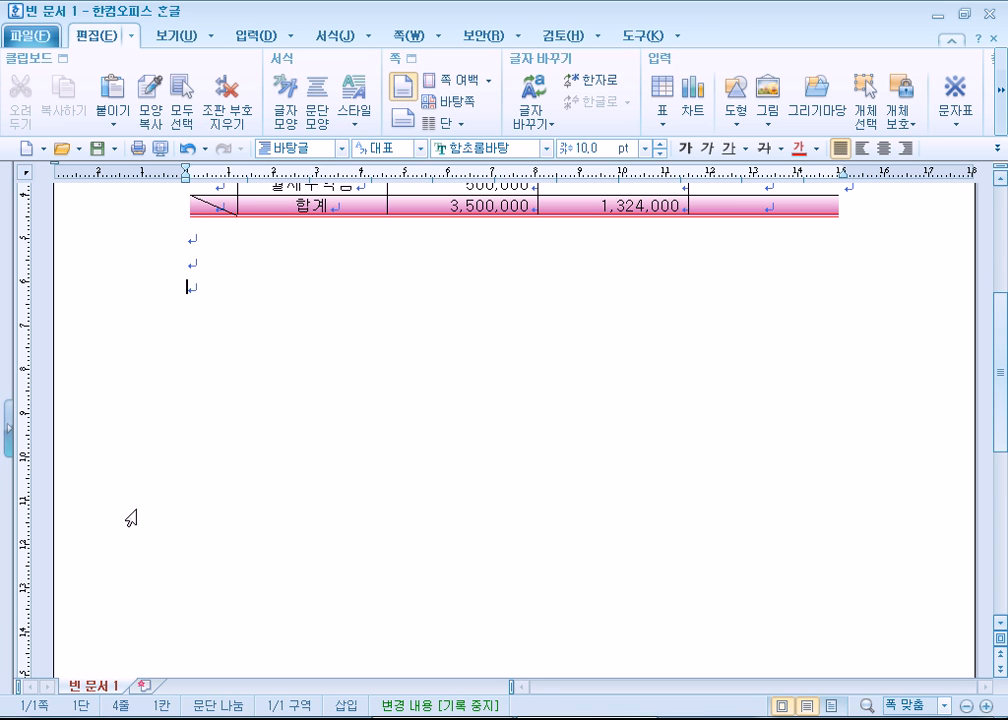
Copy the upper table's whole line and paste it on the second blank line below
{"action": "scroll", "coordinate": [127, 498], "scroll_direction": "up", "scroll_amount": 2}
{"action": "left_click", "coordinate": [147, 333]}
{"action": "left_click", "coordinate": [64, 100]}
{"action": "left_click", "coordinate": [200, 398]}
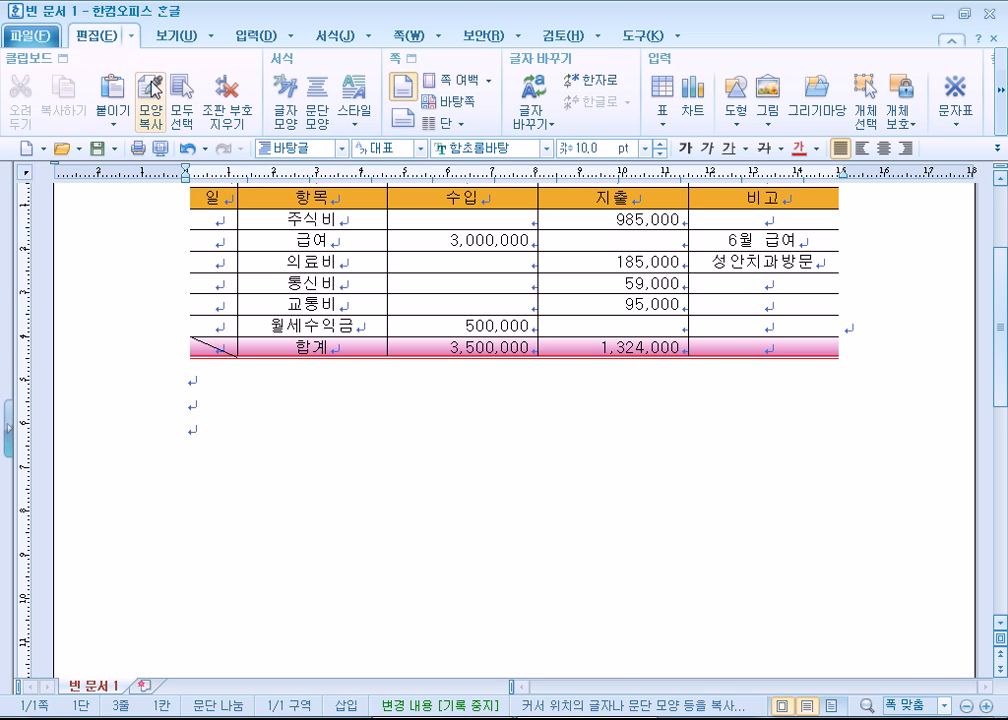
{"action": "left_click", "coordinate": [112, 100]}
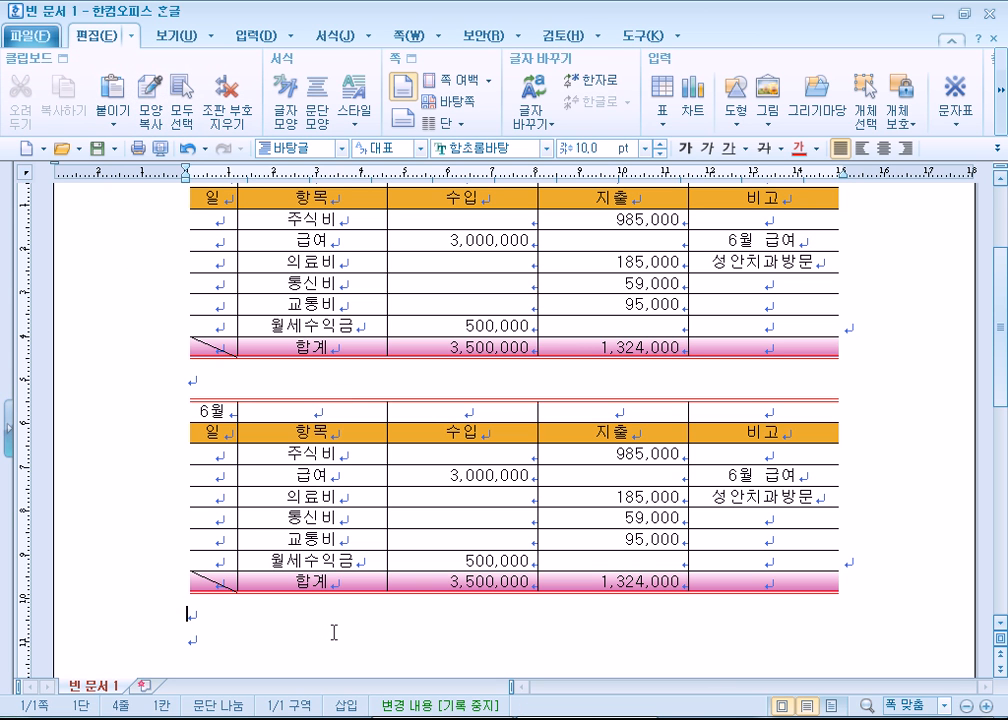
Turn off the page outline (쪽 윤곽) view and change the lower table's month to 7월
{"action": "left_click", "coordinate": [195, 36]}
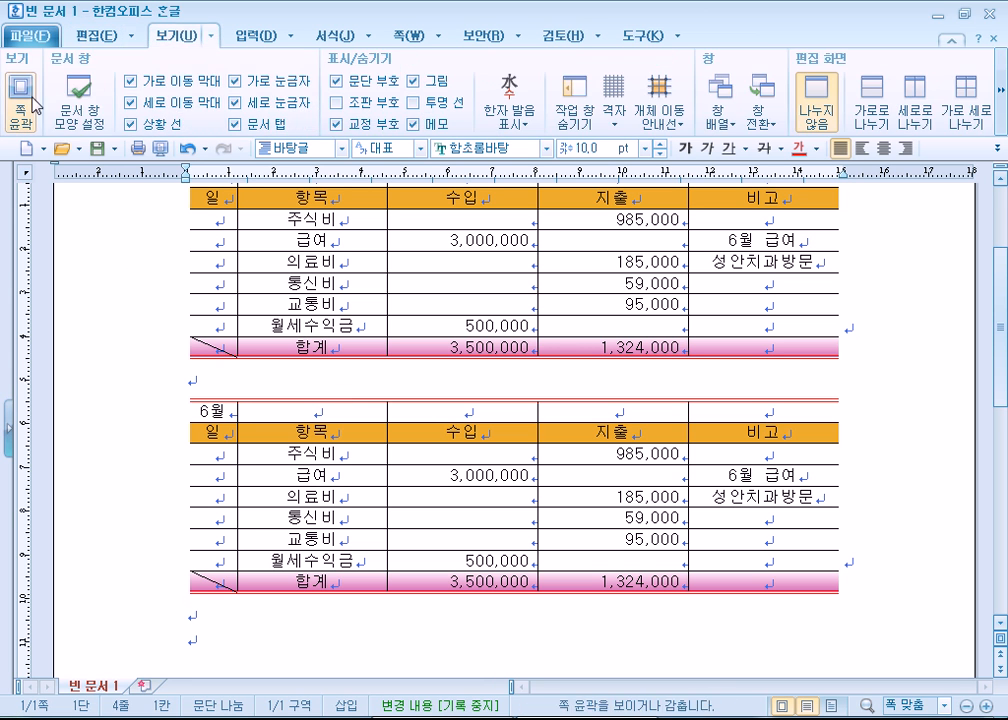
{"action": "left_click", "coordinate": [20, 100]}
{"action": "left_click_drag", "start_coordinate": [84, 295], "coordinate": [93, 303]}
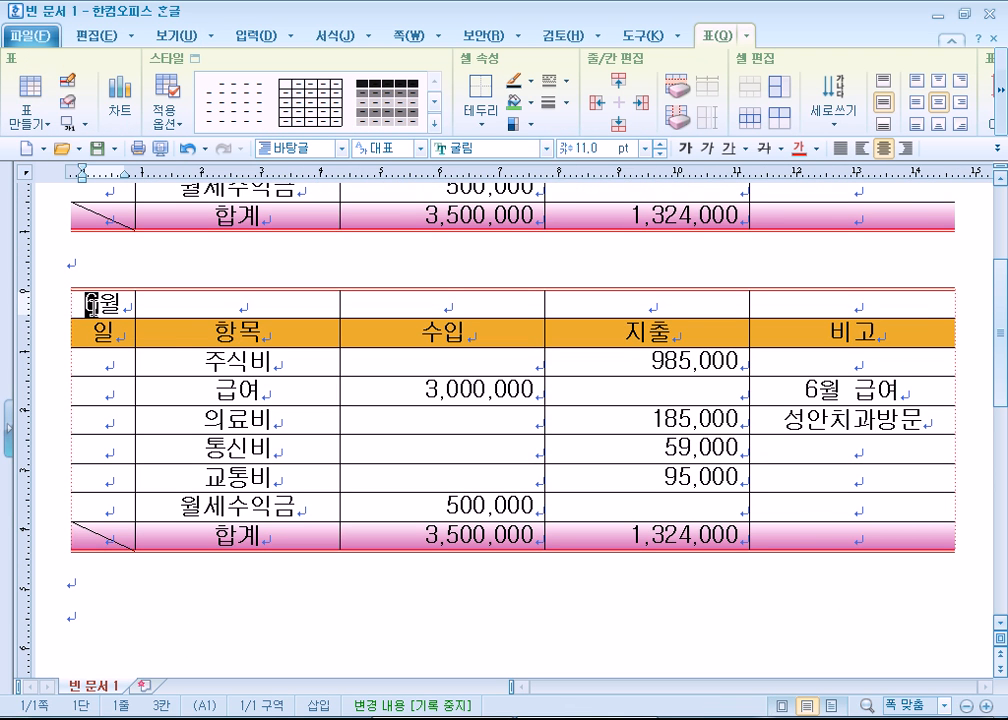
{"action": "type", "text": "7"}
Clear the 급여 and 월세수익금 income amounts and all 지출 amounts above the total in the 7월 table
{"action": "left_click_drag", "start_coordinate": [425, 389], "coordinate": [536, 392]}
{"action": "key", "text": "Delete"}
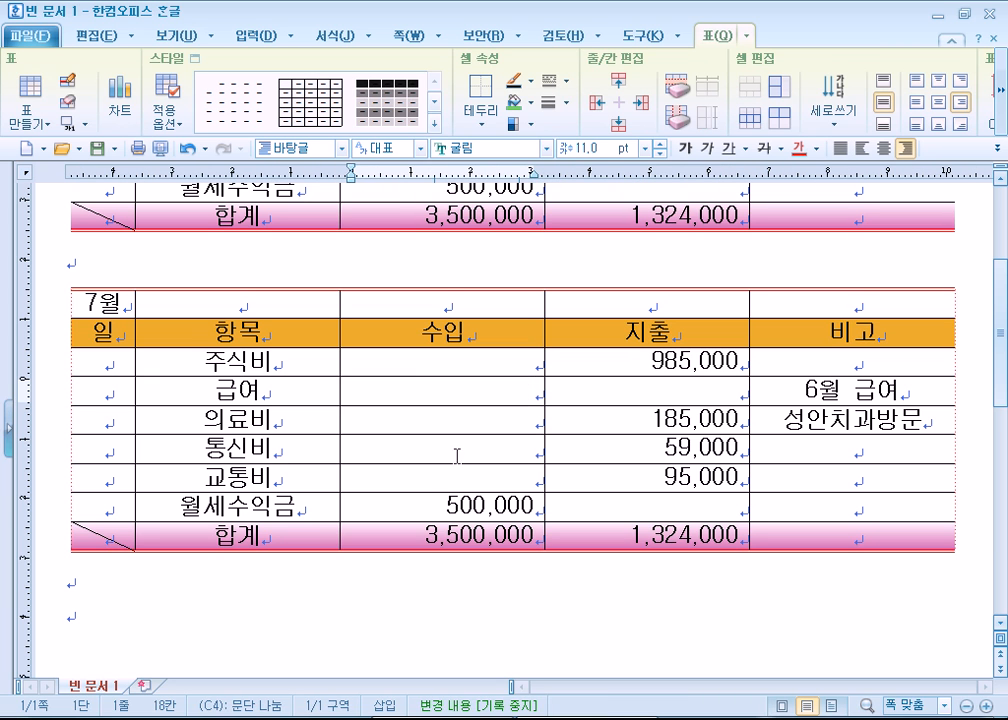
{"action": "left_click_drag", "start_coordinate": [431, 505], "coordinate": [537, 505]}
{"action": "key", "text": "Delete"}
{"action": "left_click_drag", "start_coordinate": [662, 360], "coordinate": [647, 477]}
{"action": "key", "text": "Delete"}
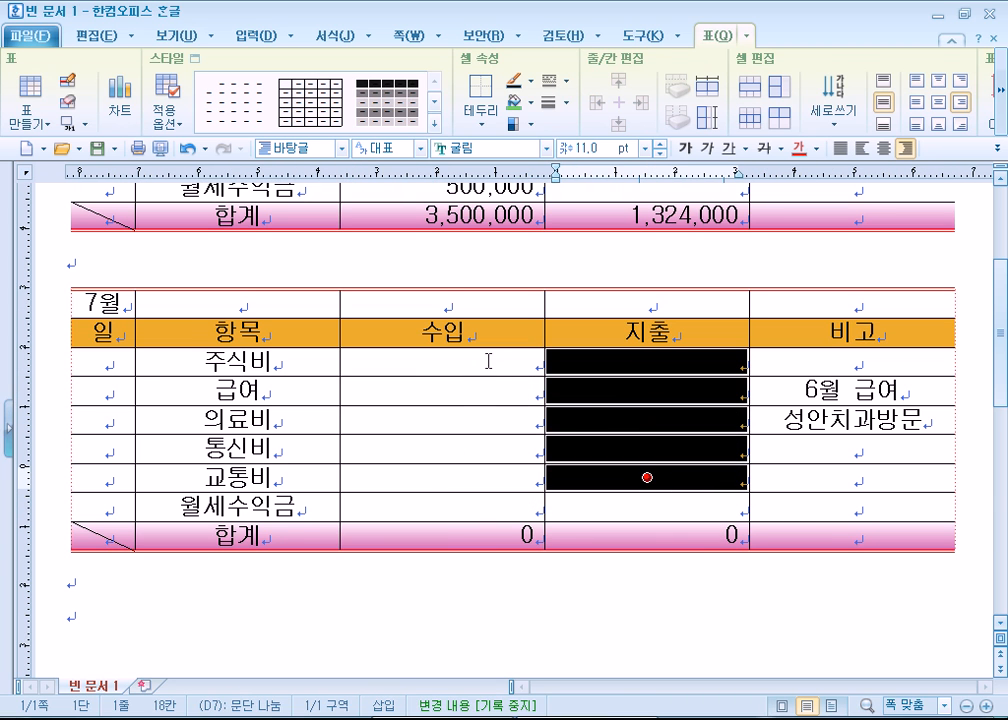
Enter 2900000 for 급여 and 490000 for 월세수익금 in the 수입 column of the 7월 table
{"action": "left_click", "coordinate": [462, 395]}
{"action": "left_click", "coordinate": [430, 594]}
{"action": "left_click", "coordinate": [461, 381]}
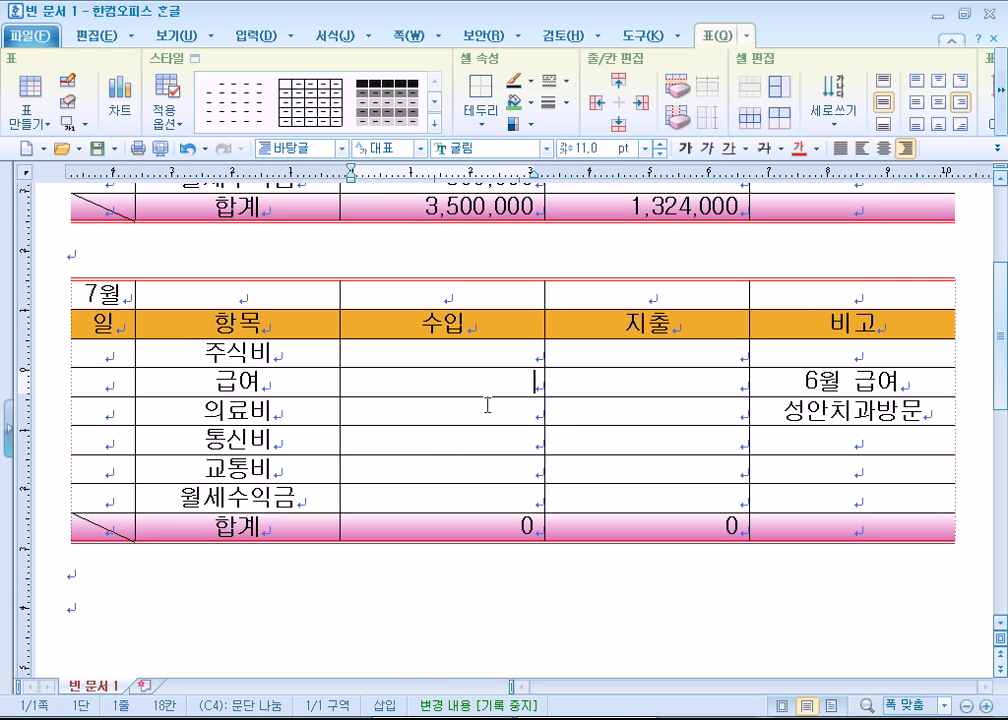
{"action": "type", "text": "2900000"}
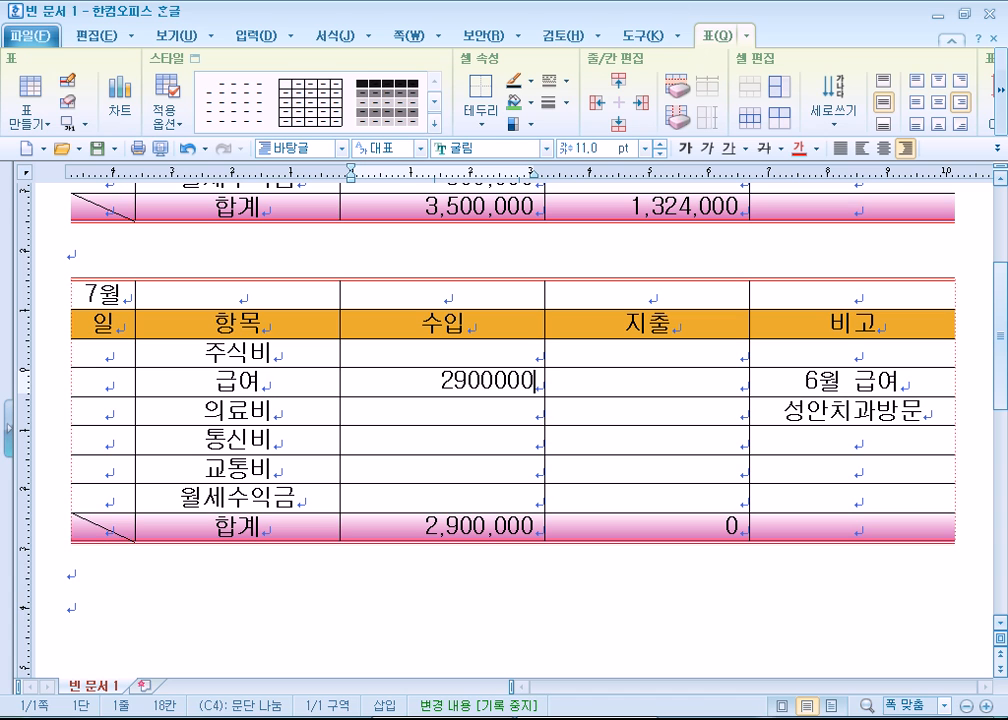
{"action": "key", "text": "Down"}
{"action": "key", "text": "Down"}
{"action": "key", "text": "Down"}
{"action": "key", "text": "Down"}
{"action": "type", "text": "490000"}
Enter 1005000 for 주식비 in the 지출 column of the 7월 table
{"action": "key", "text": "Right"}
{"action": "key", "text": "Up"}
{"action": "key", "text": "Up"}
{"action": "key", "text": "Up"}
{"action": "key", "text": "Up"}
{"action": "key", "text": "Up"}
{"action": "type", "text": "1005000"}
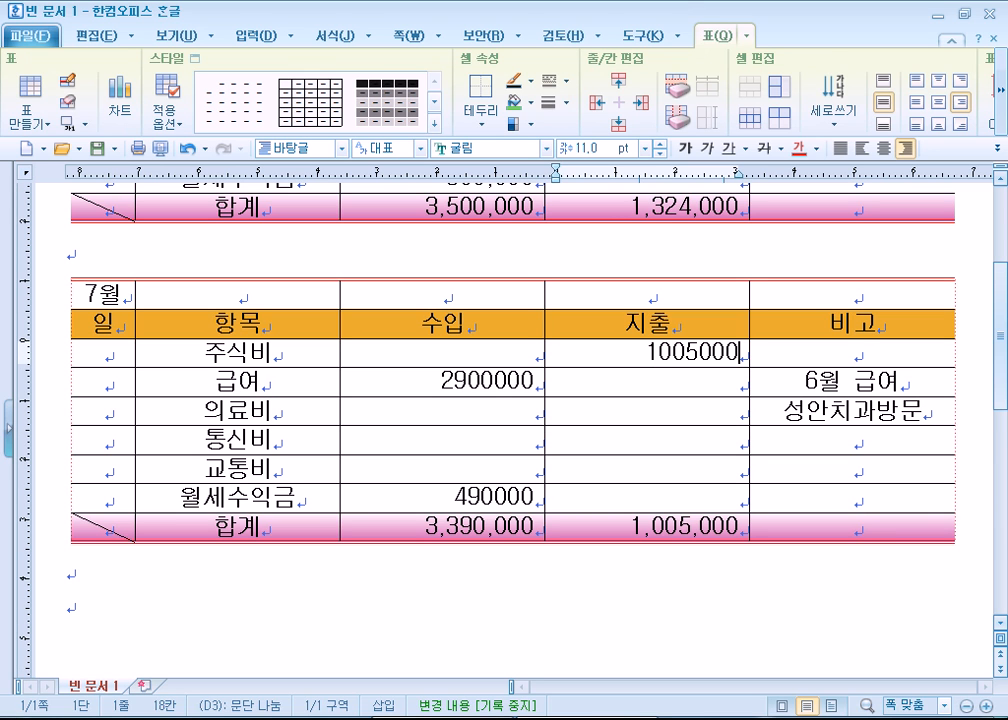
{"action": "key", "text": "Down"}
{"action": "type", "text": "210000"}
{"action": "key", "text": "Tab"}
{"action": "key", "text": "Down"}
{"action": "key", "text": "Left"}
{"action": "key", "text": "Left"}
{"action": "key", "text": "Left"}
{"action": "key", "text": "Right"}
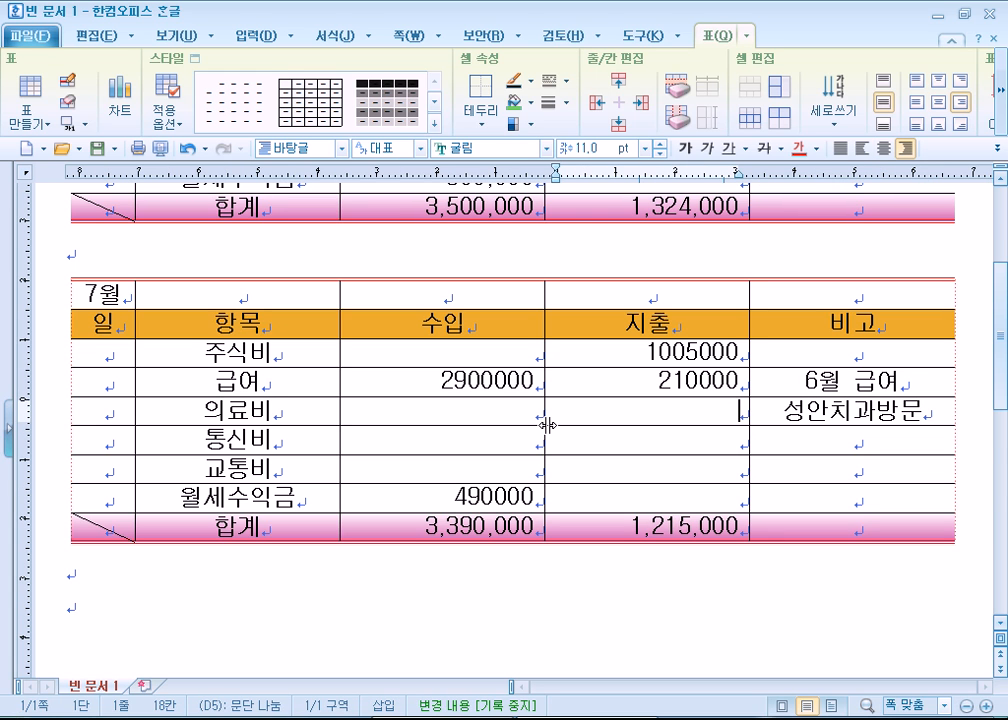
{"action": "key", "text": "Up"}
{"action": "key", "text": "shift+Home"}
{"action": "key", "text": "Delete"}
Fill the 지출 column of the 7월 table with 210000 for 의료비, 68000 for 통신비 and 85000 for 교통비
{"action": "key", "text": "Down"}
{"action": "type", "text": "21000"}
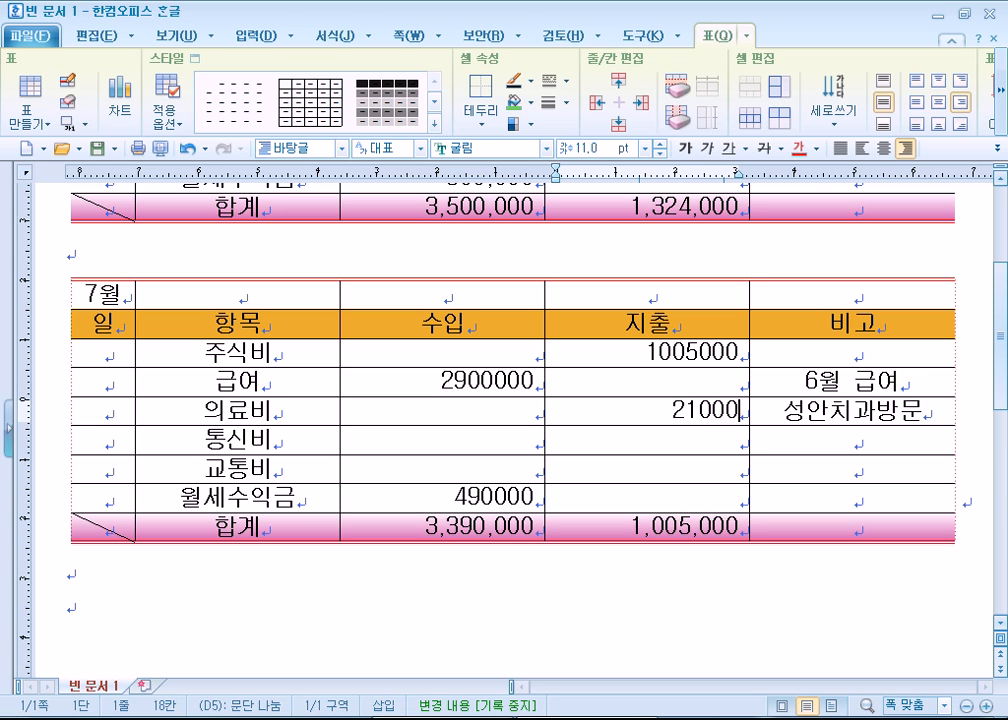
{"action": "key", "text": "Down"}
{"action": "type", "text": "68000"}
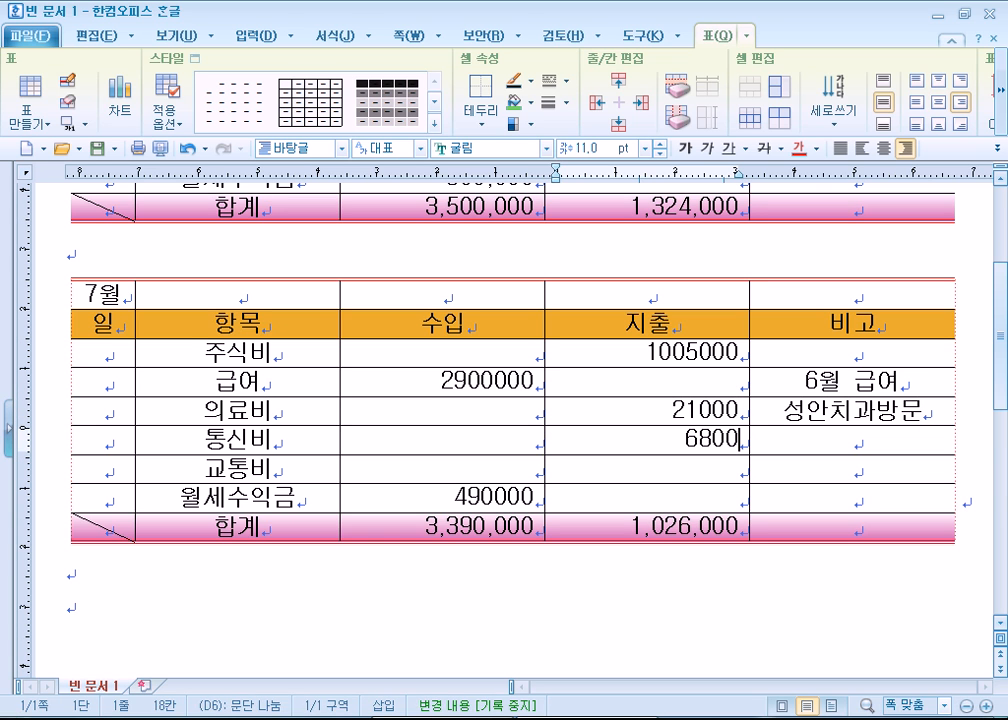
{"action": "key", "text": "Up"}
{"action": "type", "text": "0"}
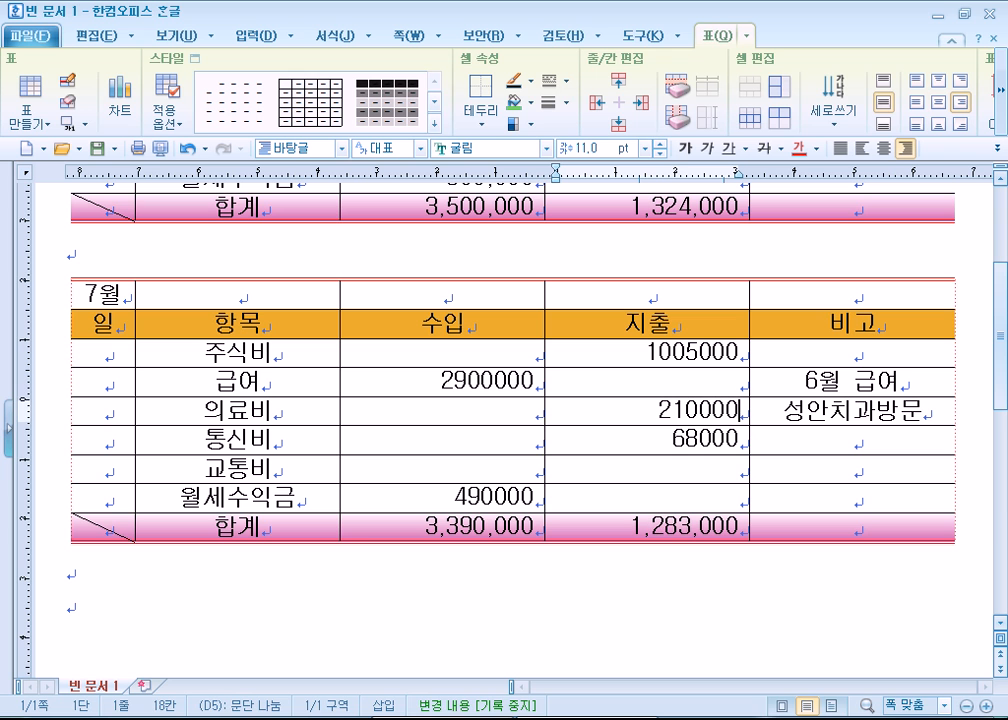
{"action": "key", "text": "Down"}
{"action": "key", "text": "Down"}
{"action": "type", "text": "85000"}
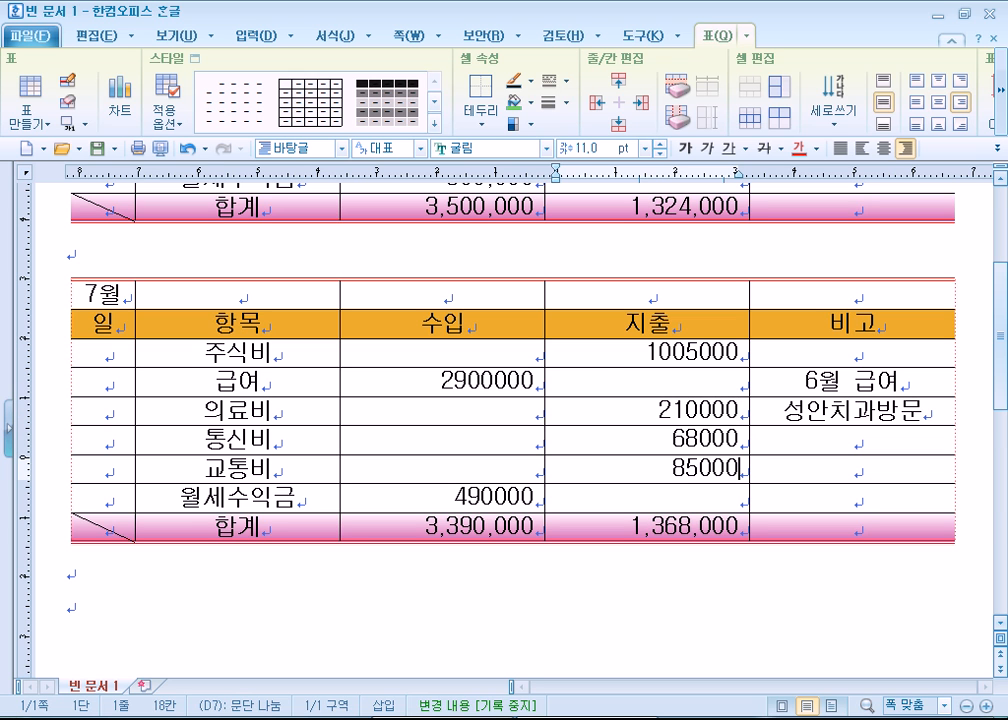
Add thousands separators to all 수입 and 지출 amounts of the 7월 table, and deselect the cells
{"action": "left_click_drag", "start_coordinate": [515, 356], "coordinate": [706, 493]}
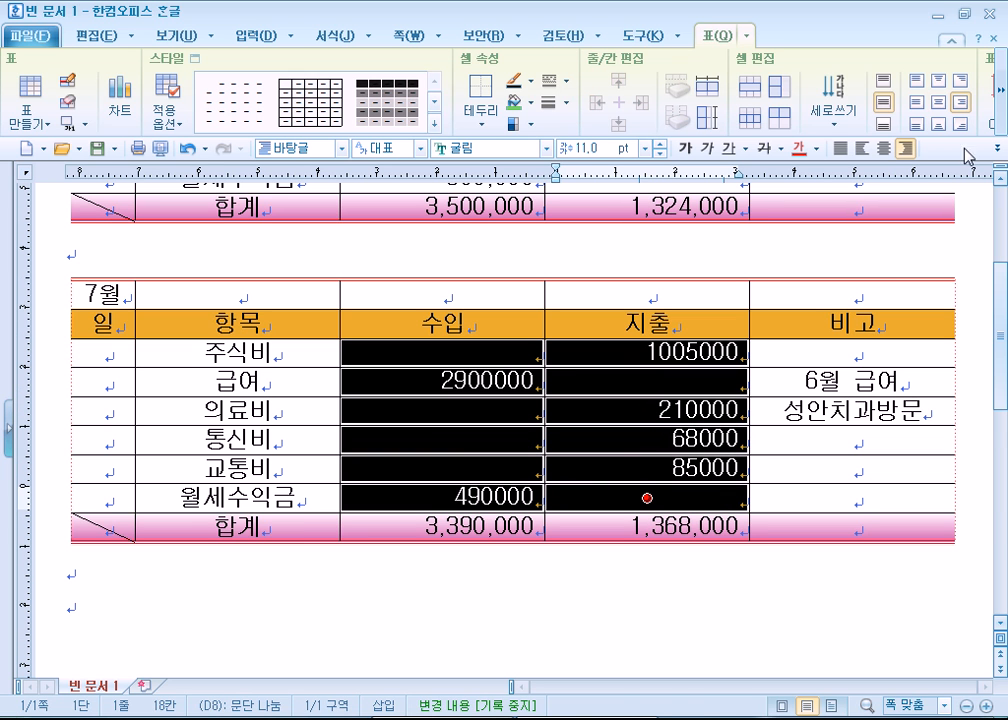
{"action": "left_click", "coordinate": [1004, 104]}
{"action": "left_click", "coordinate": [879, 124]}
{"action": "left_click", "coordinate": [900, 141]}
{"action": "left_click", "coordinate": [646, 603]}
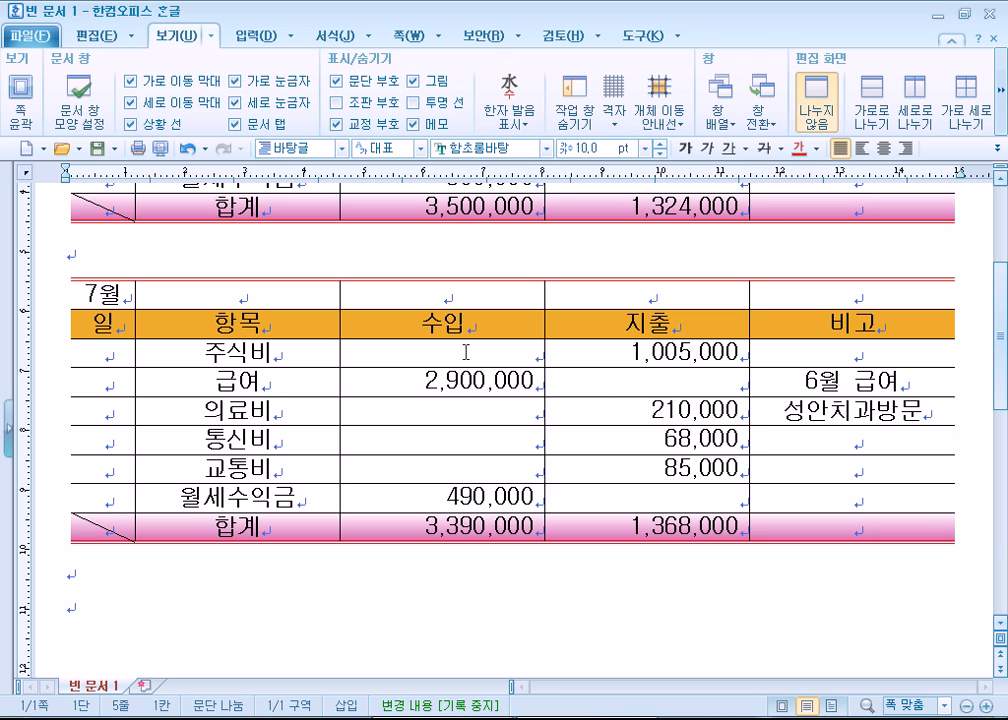
Clear all 수입 and 지출 amounts above the total row in the 7월 table
{"action": "left_click_drag", "start_coordinate": [457, 350], "coordinate": [647, 500]}
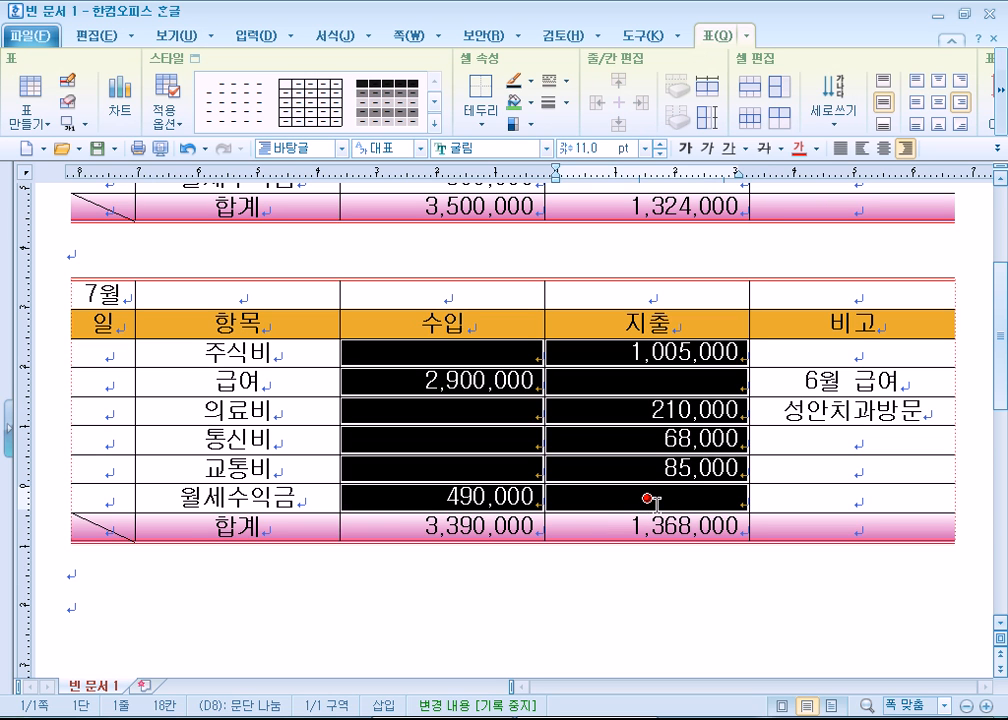
{"action": "key", "text": "Delete"}
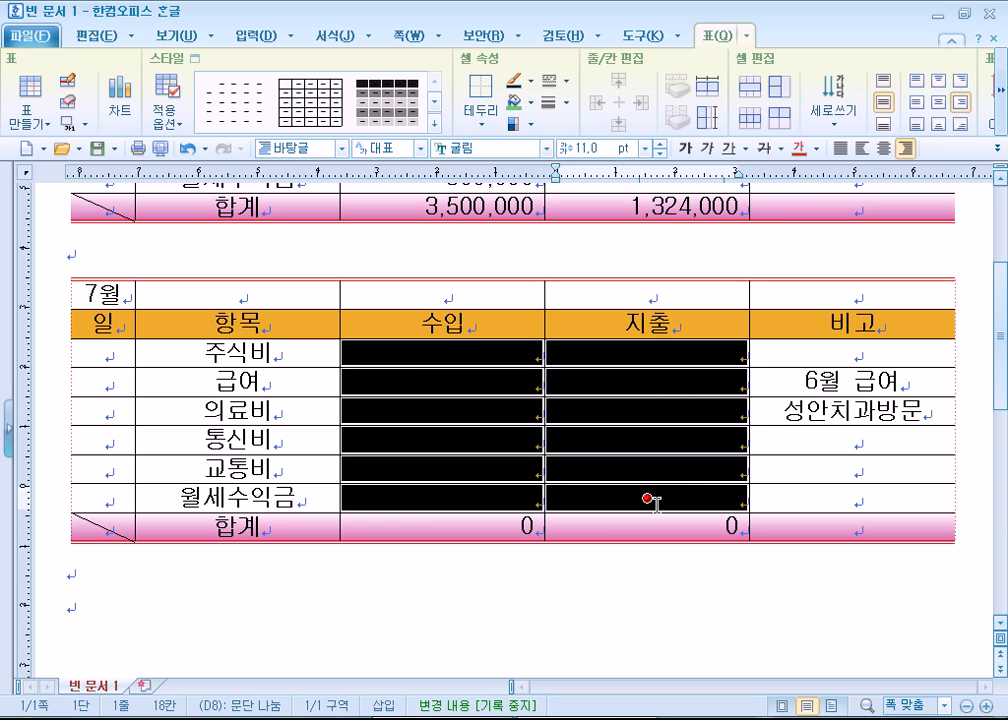
{"action": "scroll", "coordinate": [551, 434], "scroll_direction": "up", "scroll_amount": 3}
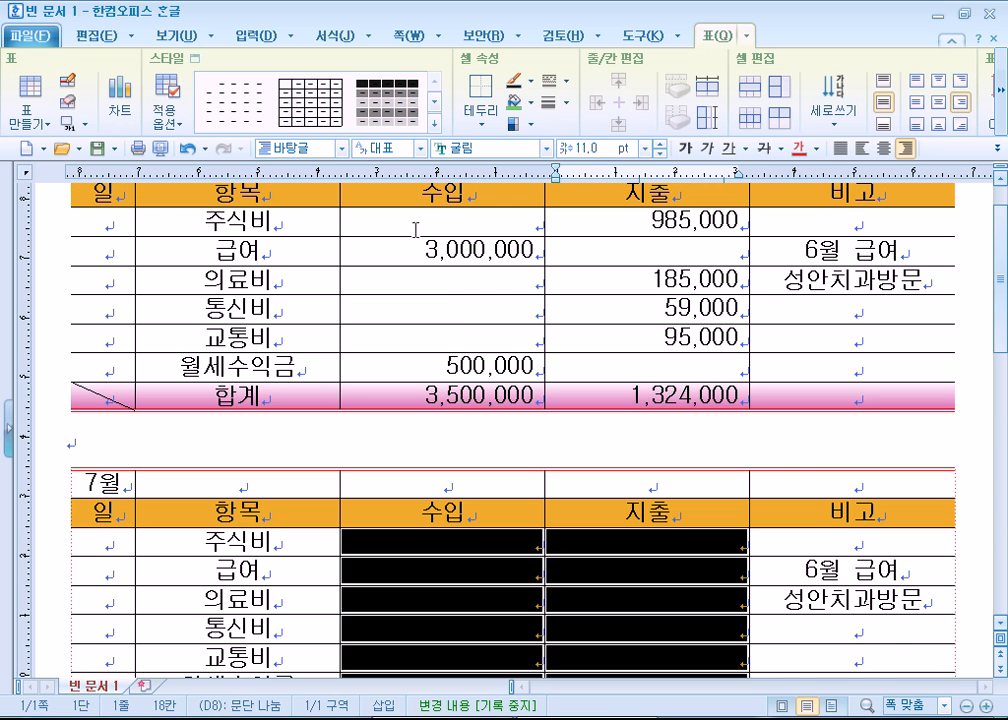
{"action": "scroll", "coordinate": [258, 265], "scroll_direction": "up", "scroll_amount": 1}
{"action": "scroll", "coordinate": [400, 360], "scroll_direction": "down", "scroll_amount": 3}
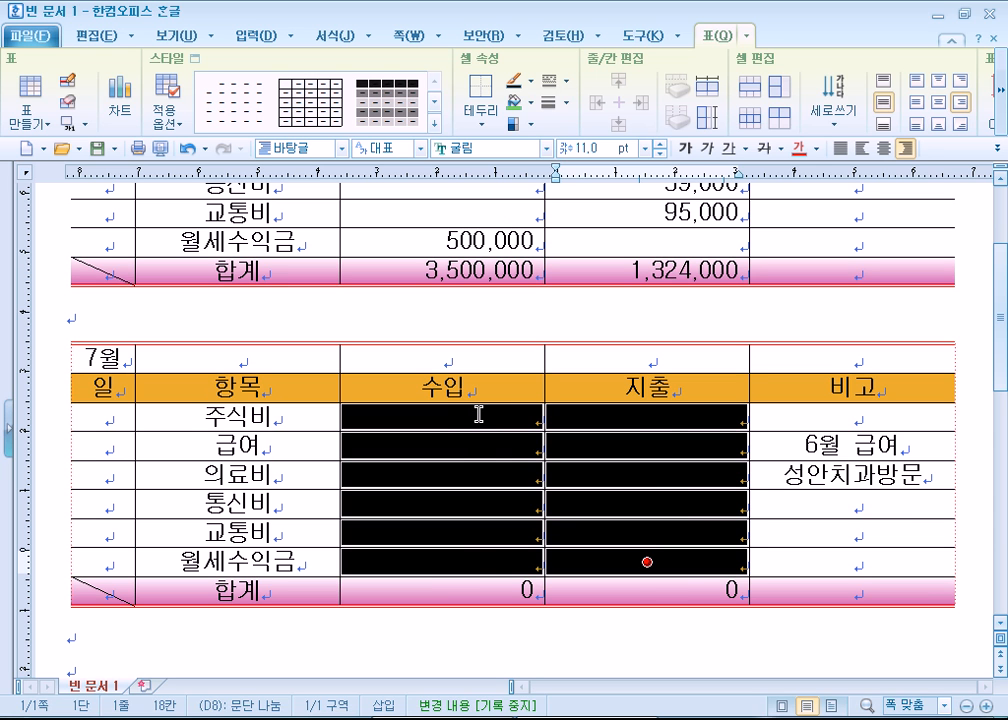
Restore the cleared amounts of the 7월 table and merge the cells of its top row into one
{"action": "key", "text": "ctrl+v"}
{"action": "left_click", "coordinate": [522, 655]}
{"action": "scroll", "coordinate": [551, 542], "scroll_direction": "down", "scroll_amount": 2}
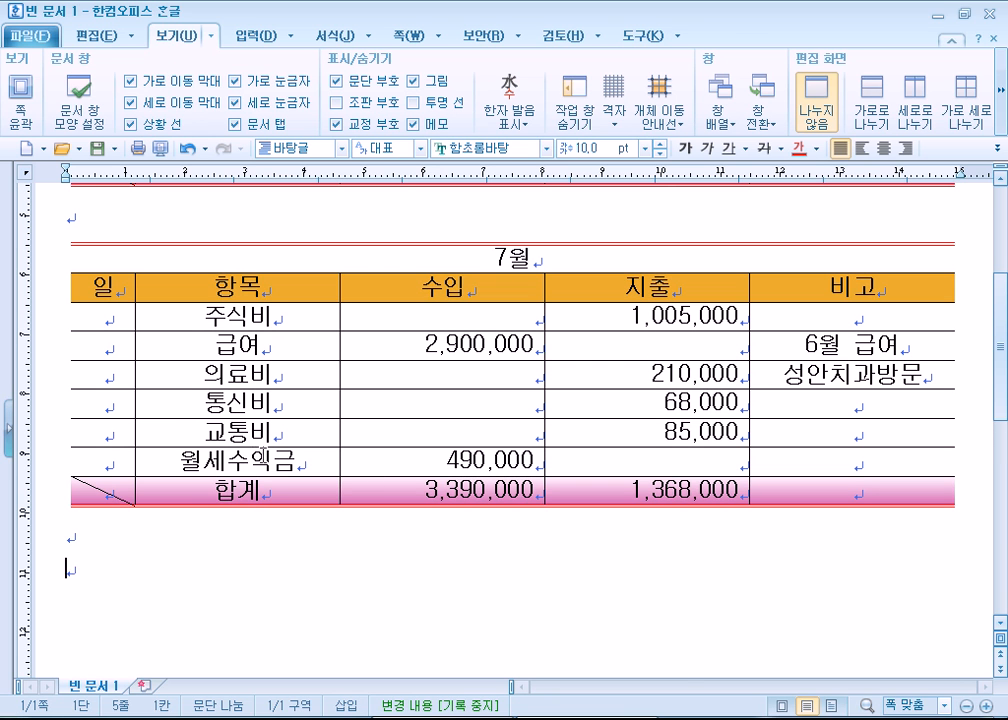
{"action": "scroll", "coordinate": [285, 431], "scroll_direction": "up", "scroll_amount": 3}
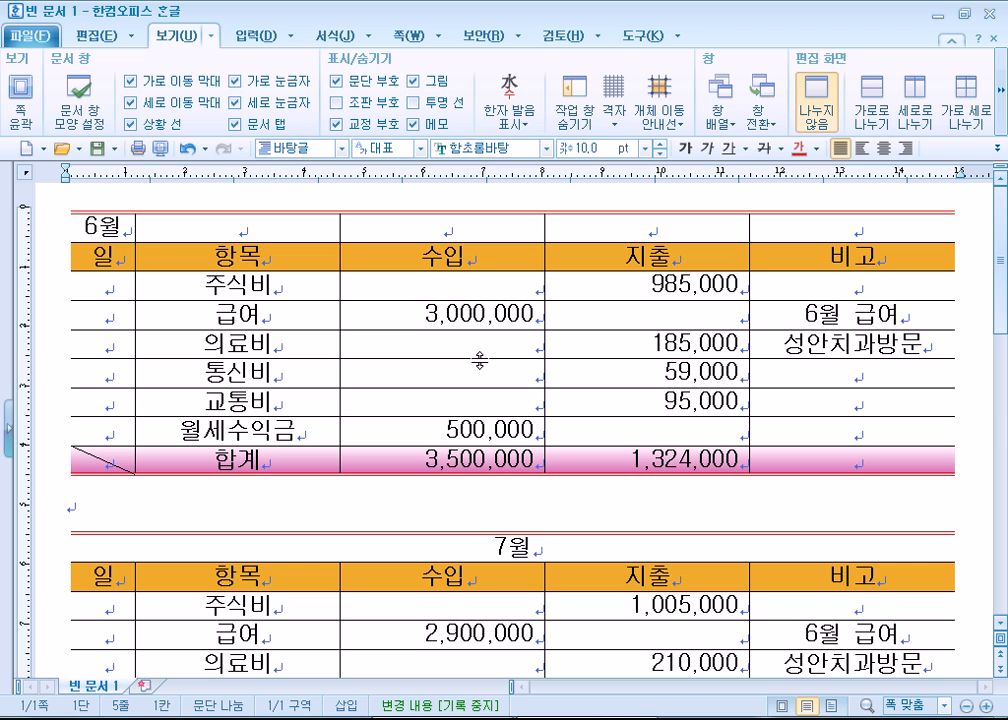
{"action": "scroll", "coordinate": [532, 290], "scroll_direction": "down", "scroll_amount": 5}
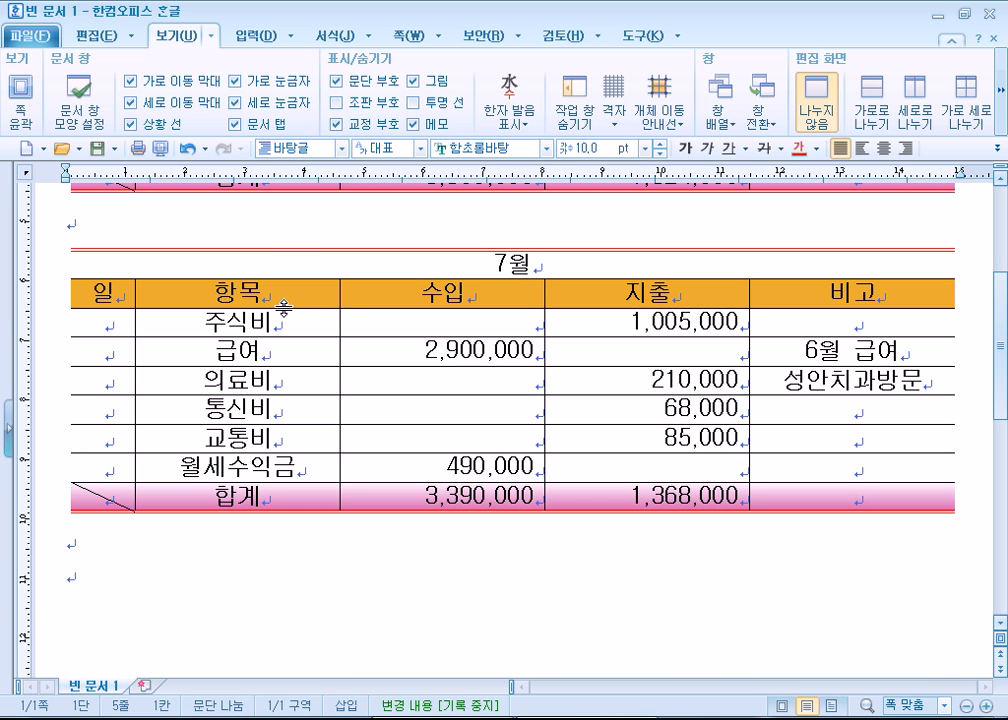
{"action": "left_click_drag", "start_coordinate": [108, 293], "coordinate": [905, 467]}
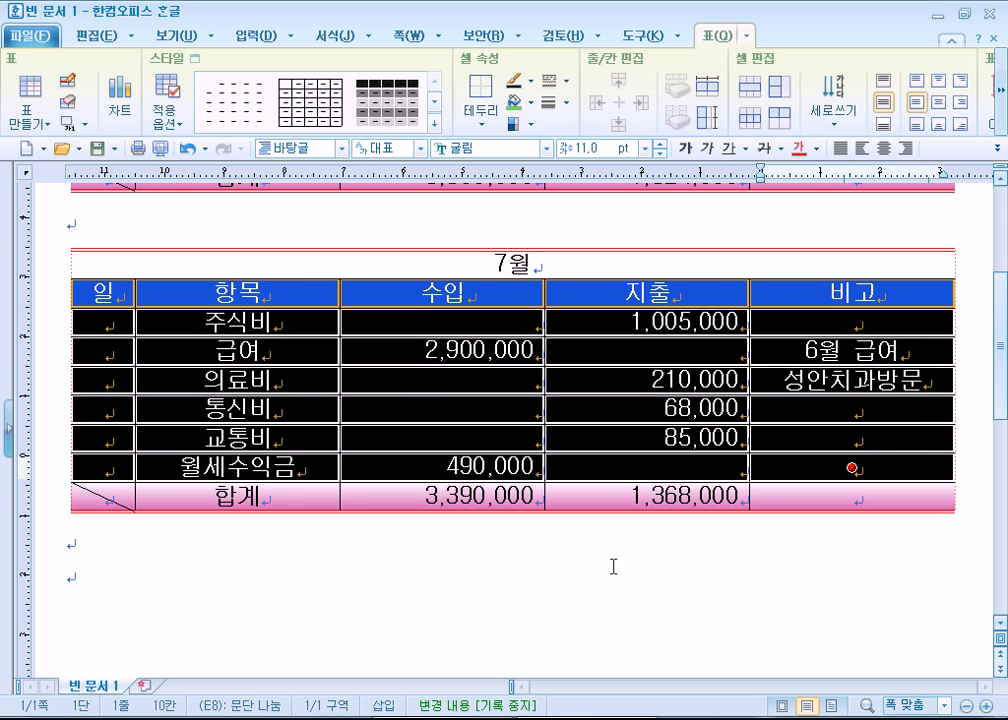
{"action": "left_click", "coordinate": [70, 567]}
{"action": "left_click", "coordinate": [86, 293]}
{"action": "left_click_drag", "start_coordinate": [86, 293], "coordinate": [868, 467]}
{"action": "left_click", "coordinate": [636, 38]}
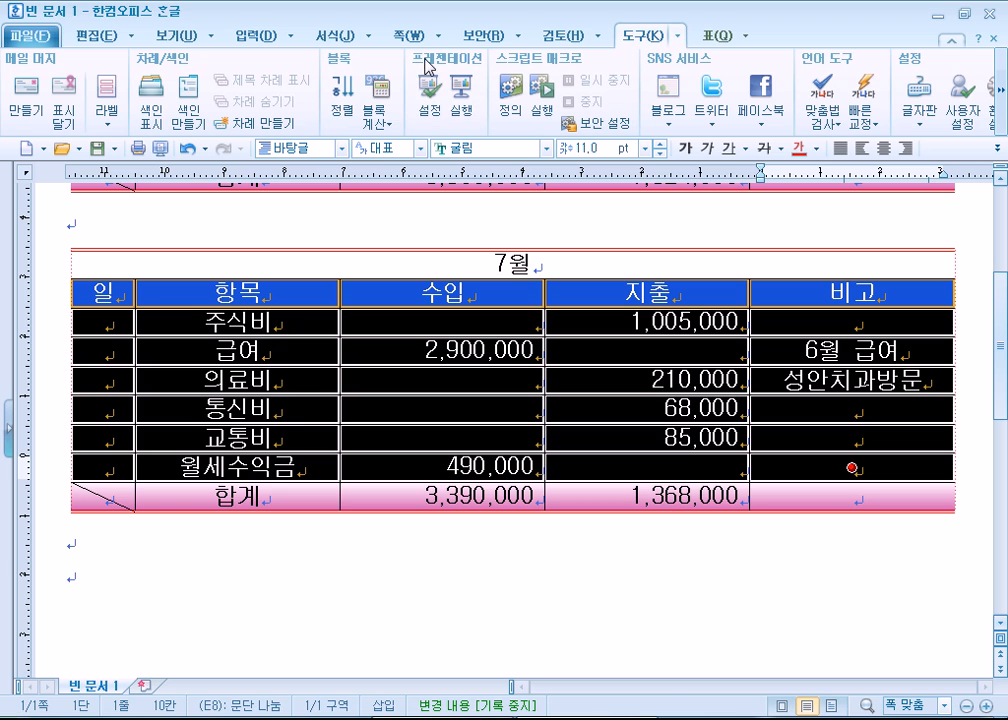
{"action": "left_click", "coordinate": [343, 108]}
{"action": "left_click_drag", "start_coordinate": [384, 189], "coordinate": [548, 73]}
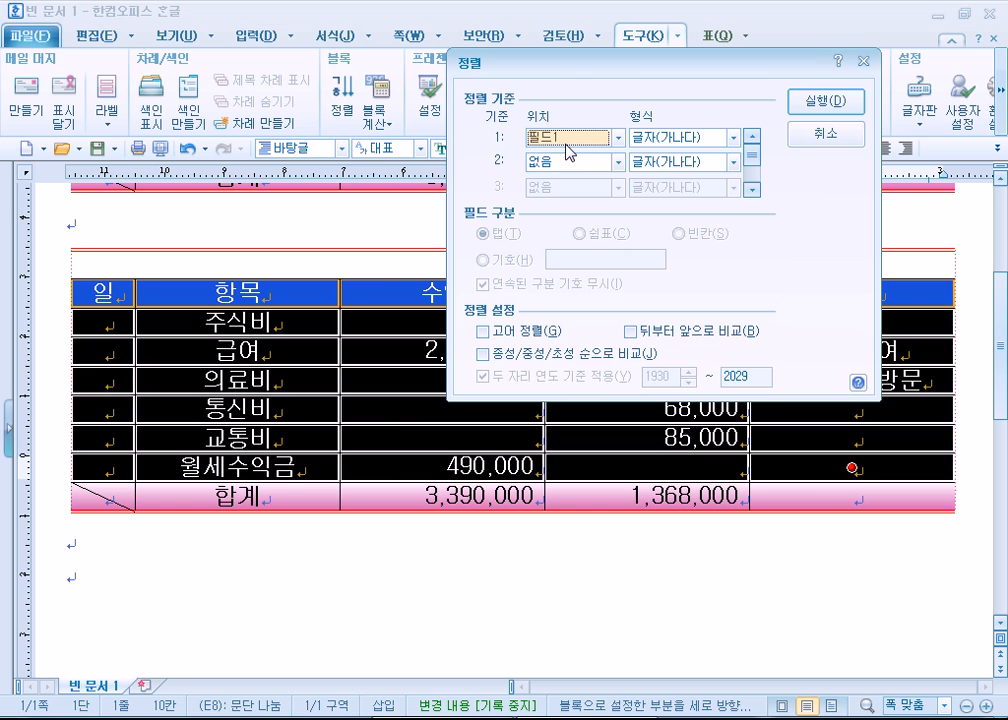
{"action": "left_click_drag", "start_coordinate": [560, 66], "coordinate": [625, 7]}
{"action": "left_click", "coordinate": [652, 96]}
{"action": "left_click", "coordinate": [632, 157]}
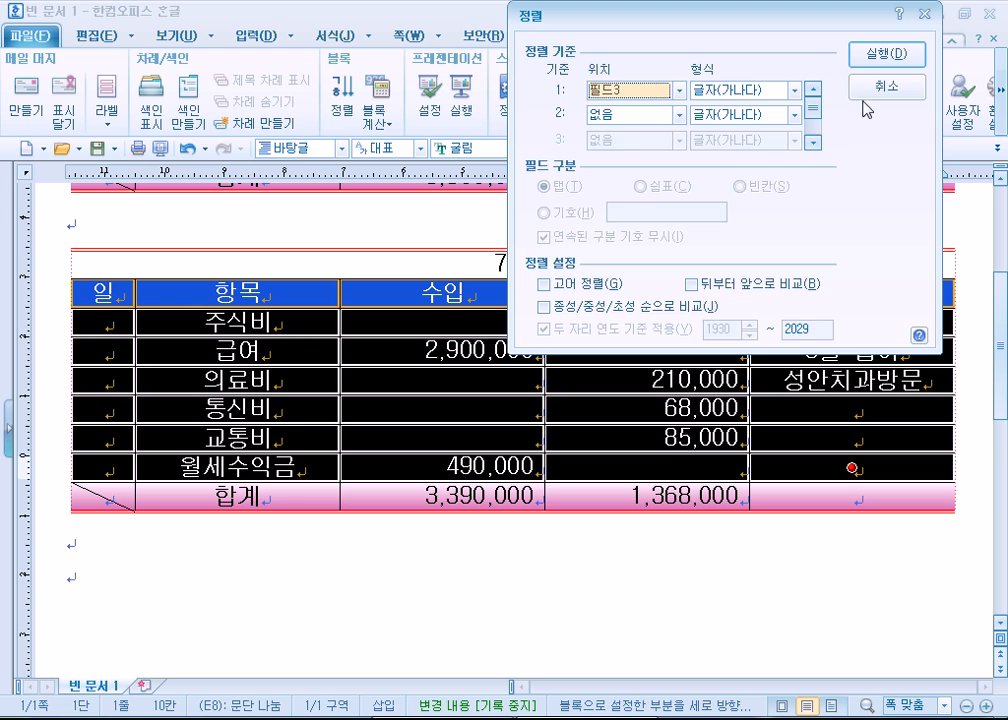
{"action": "left_click", "coordinate": [886, 54]}
{"action": "left_click", "coordinate": [394, 593]}
{"action": "left_click_drag", "start_coordinate": [149, 265], "coordinate": [678, 271]}
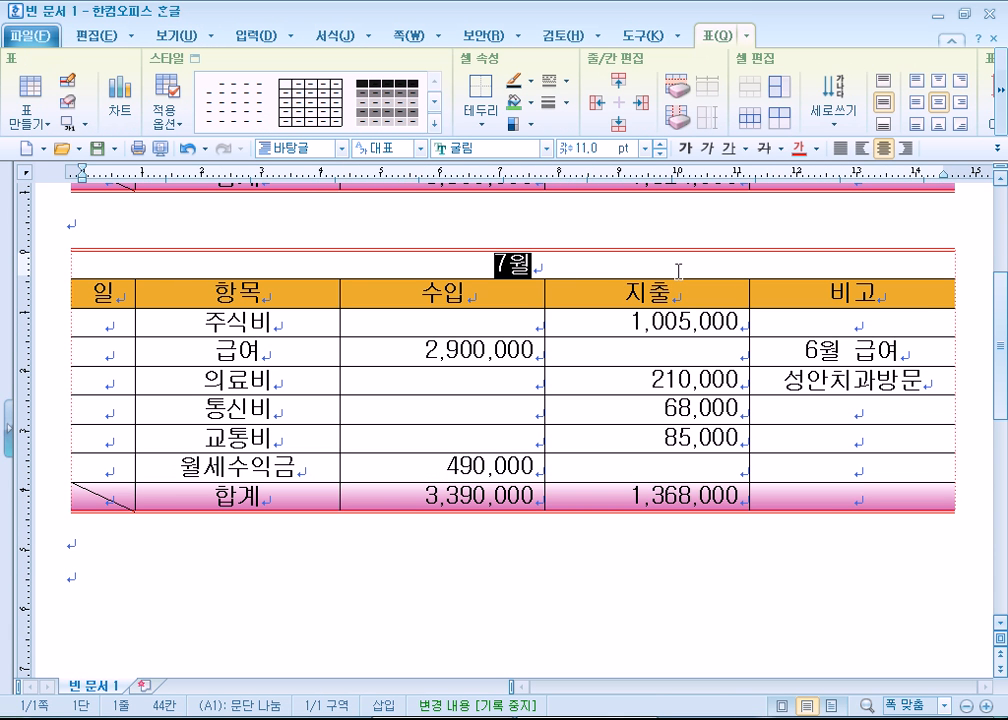
{"action": "left_click_drag", "start_coordinate": [100, 497], "coordinate": [851, 497]}
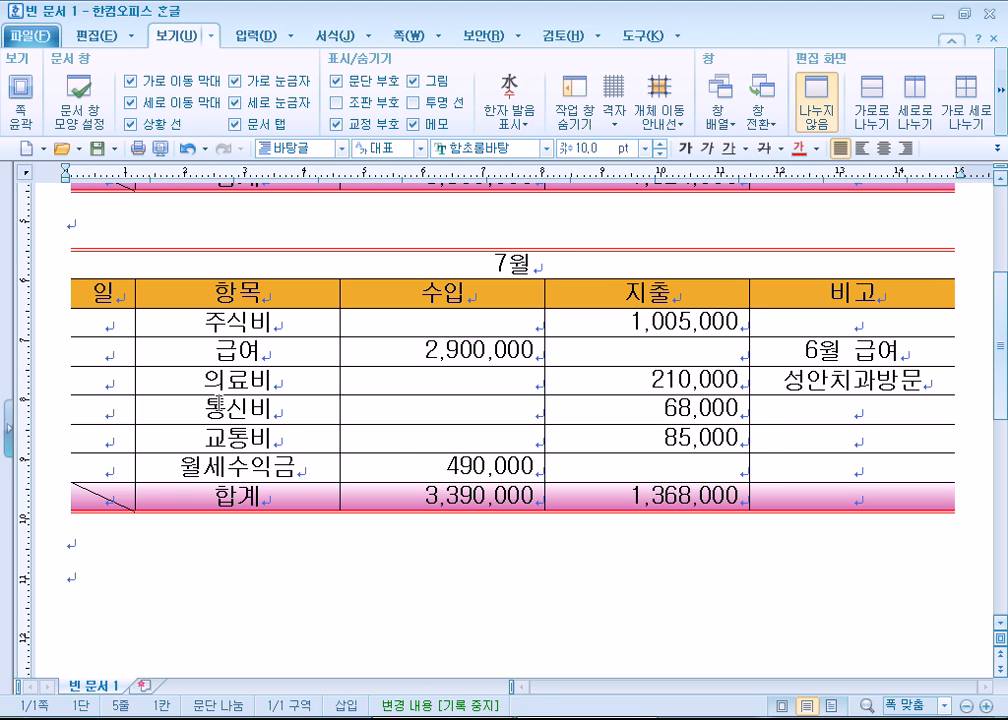
Sort the 7월 table's rows between the title and total rows by 필드3 in 숫자(987) order
{"action": "left_click_drag", "start_coordinate": [100, 293], "coordinate": [836, 459]}
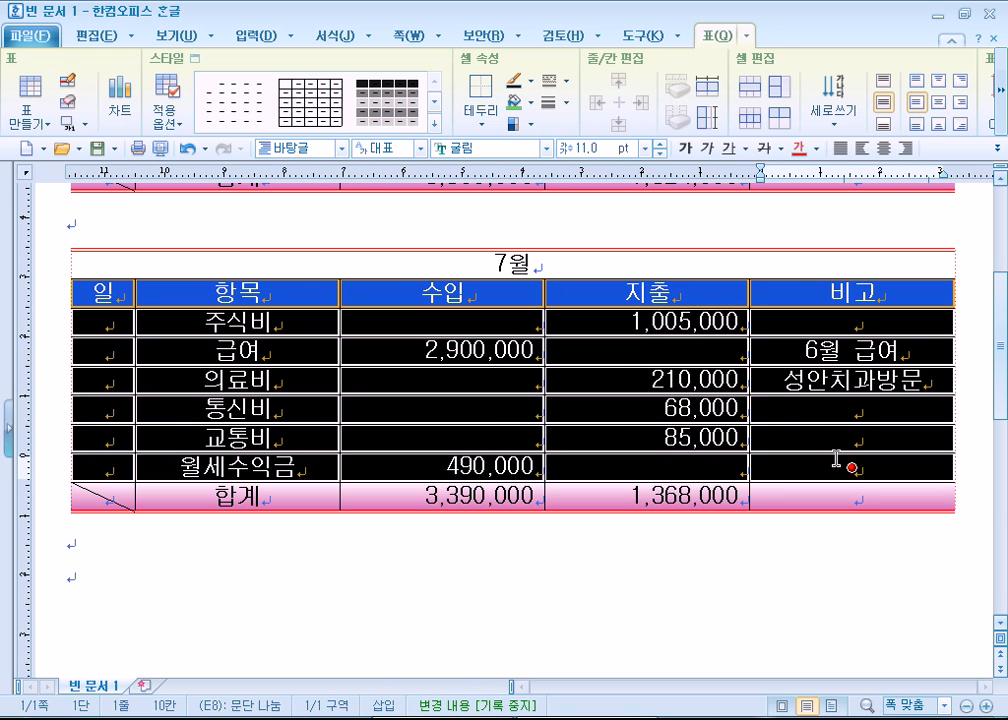
{"action": "left_click", "coordinate": [645, 38]}
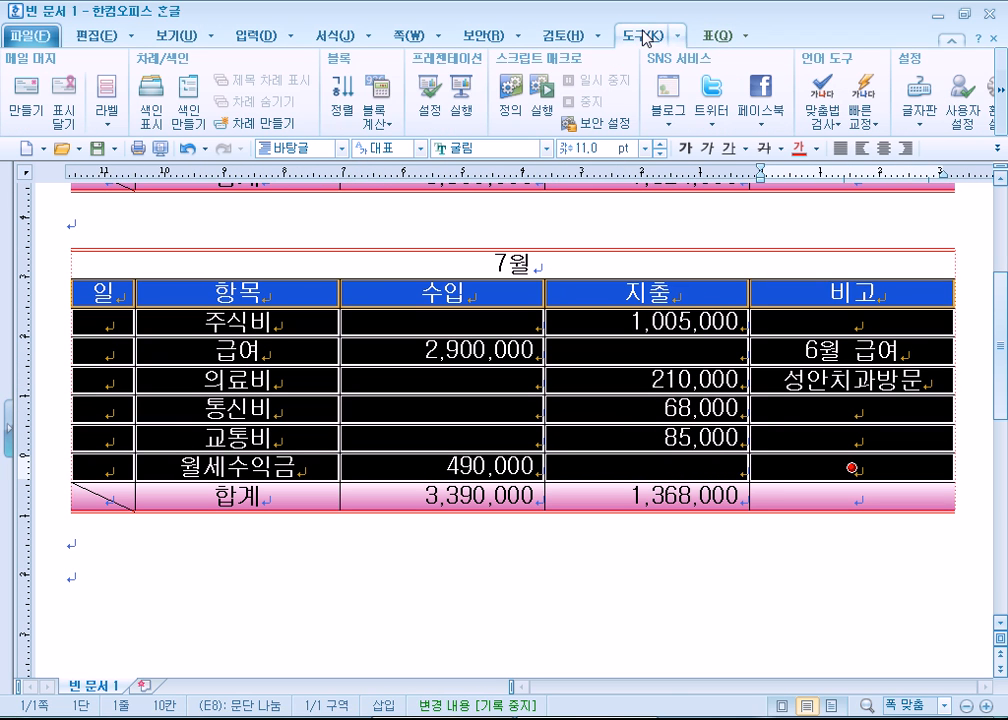
{"action": "left_click", "coordinate": [342, 95]}
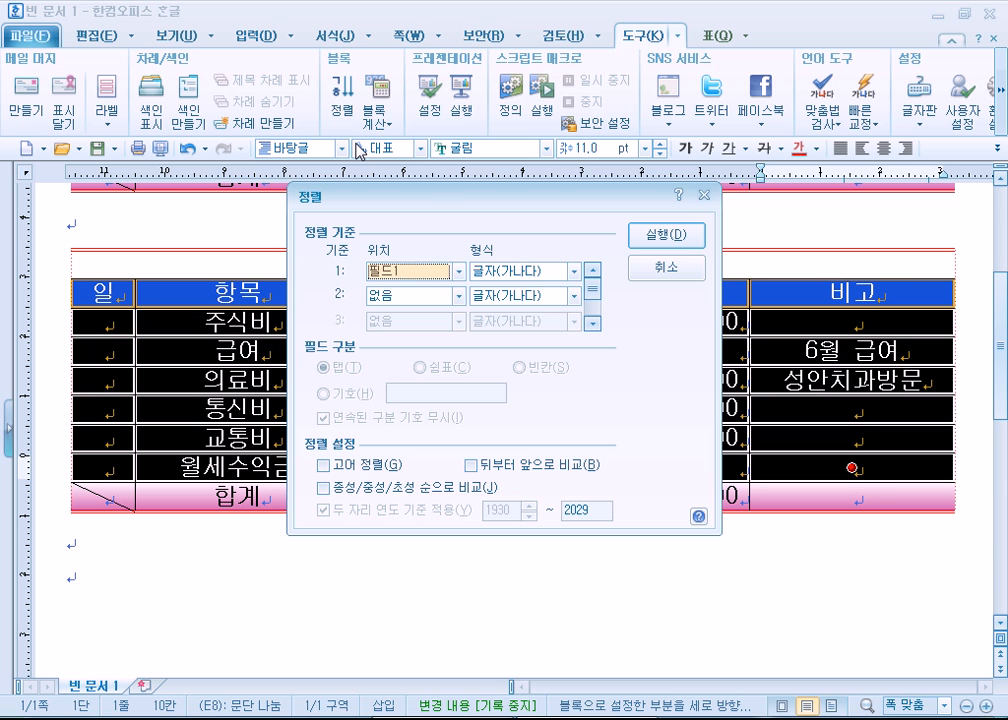
{"action": "left_click_drag", "start_coordinate": [485, 203], "coordinate": [779, 50]}
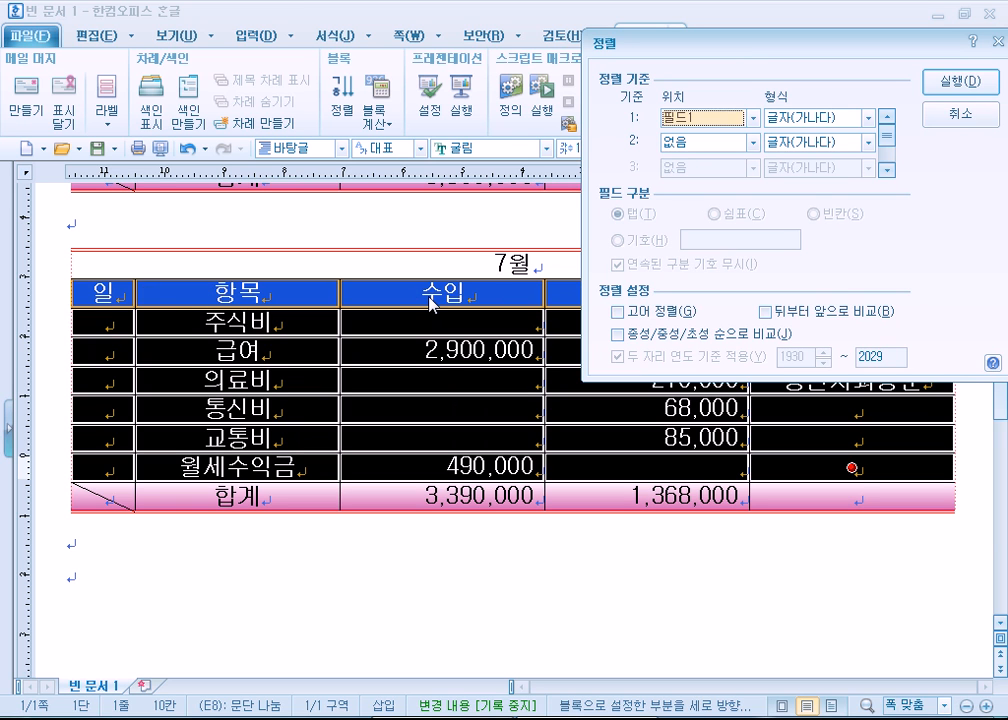
{"action": "left_click", "coordinate": [707, 122]}
{"action": "left_click", "coordinate": [695, 178]}
{"action": "left_click", "coordinate": [805, 118]}
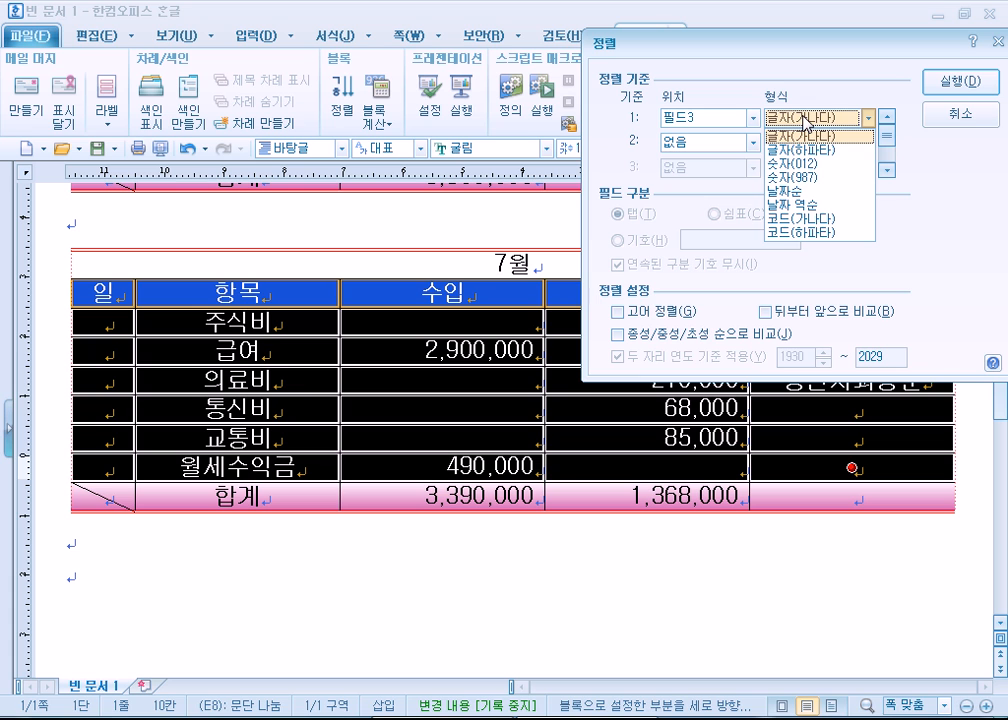
{"action": "left_click", "coordinate": [806, 177]}
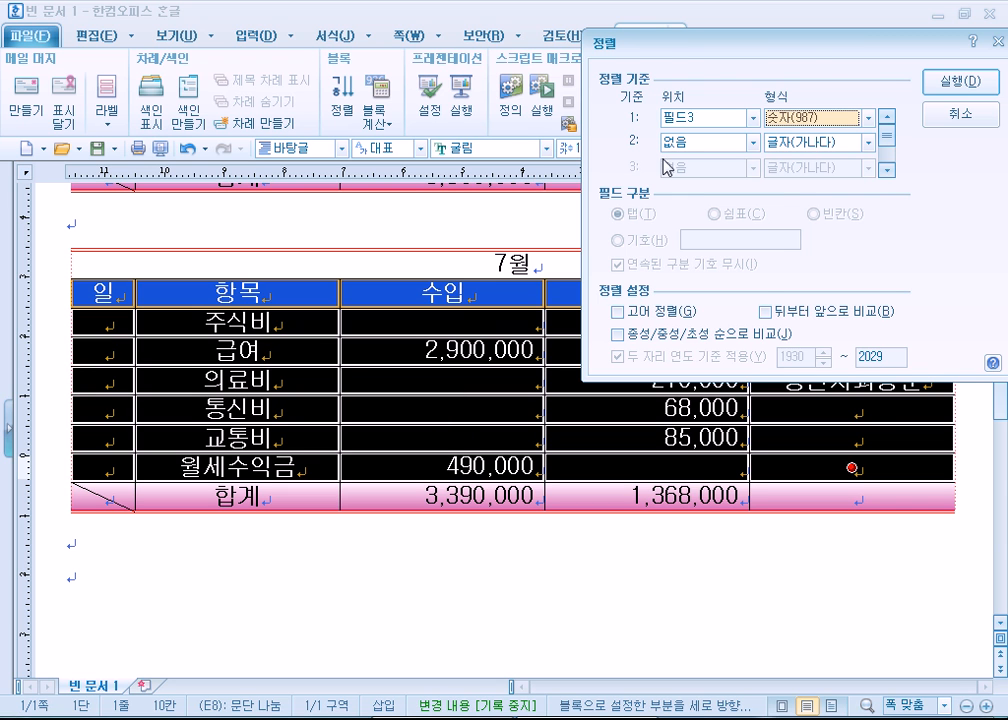
{"action": "mouse_move", "coordinate": [686, 50]}
{"action": "left_mouse_down"}
{"action": "mouse_move", "coordinate": [815, 38]}
{"action": "mouse_move", "coordinate": [696, 39]}
{"action": "left_mouse_up"}
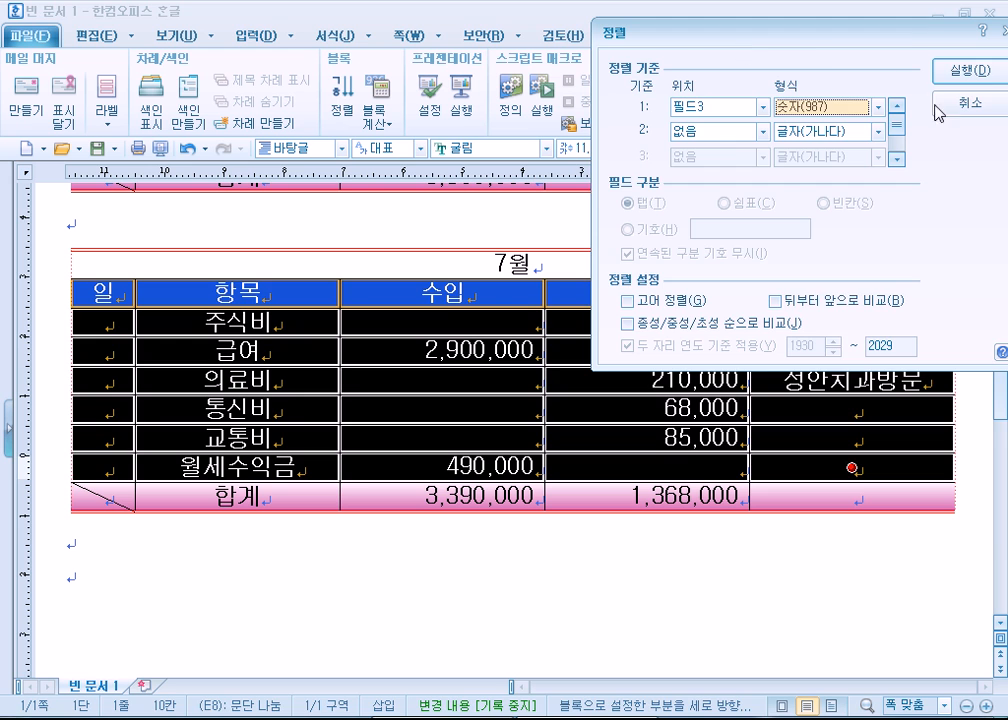
{"action": "left_click", "coordinate": [972, 72]}
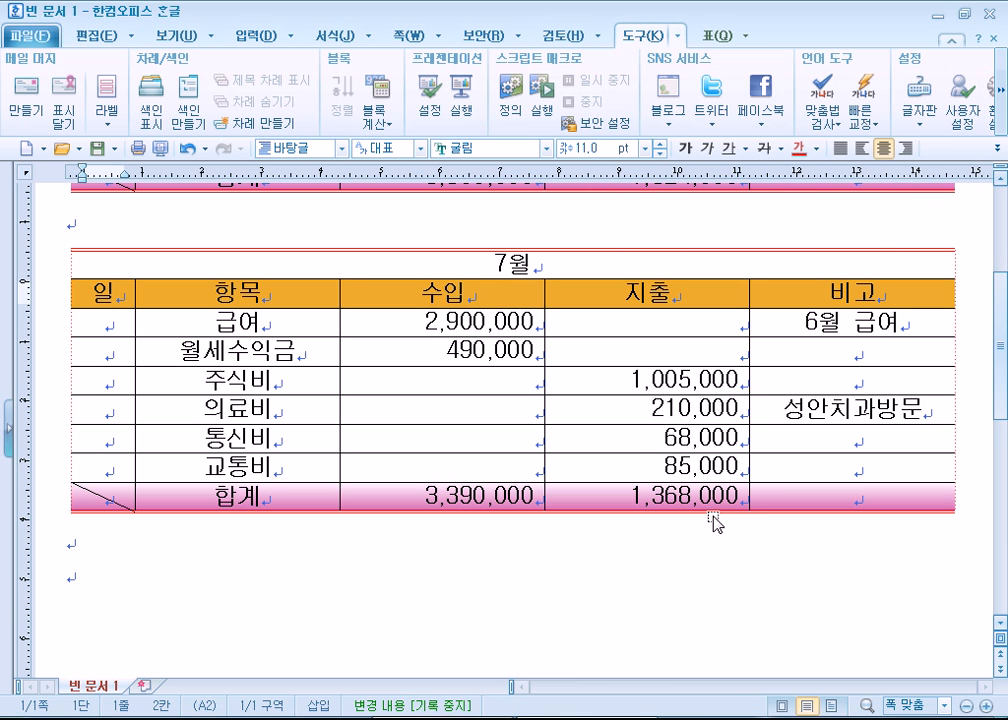
{"action": "left_click_drag", "start_coordinate": [419, 291], "coordinate": [524, 408]}
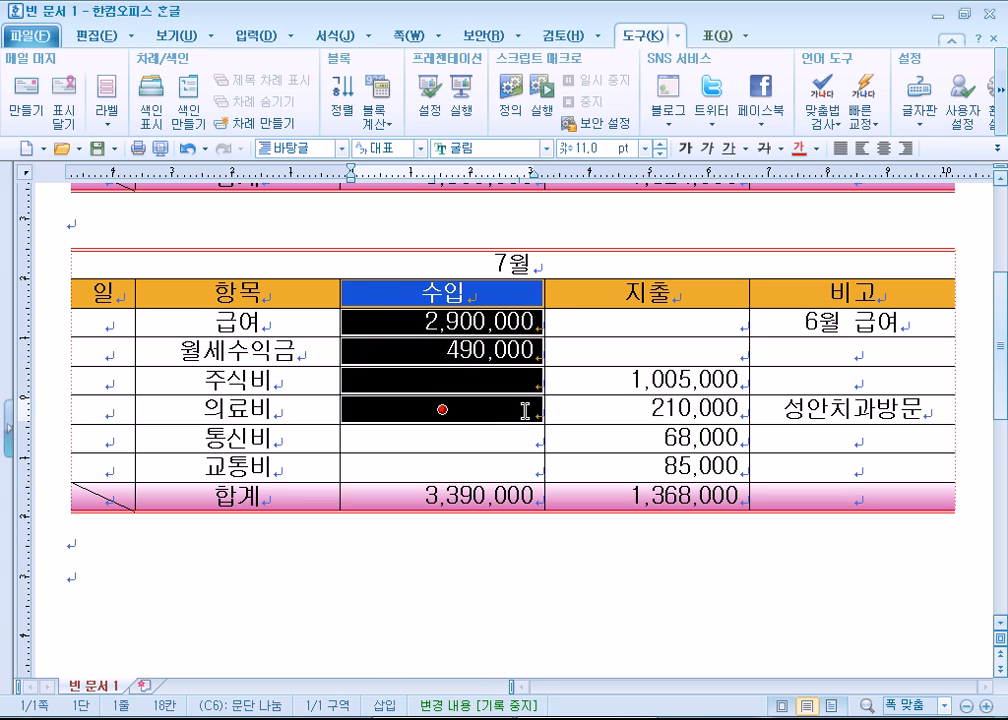
{"action": "left_click", "coordinate": [537, 622]}
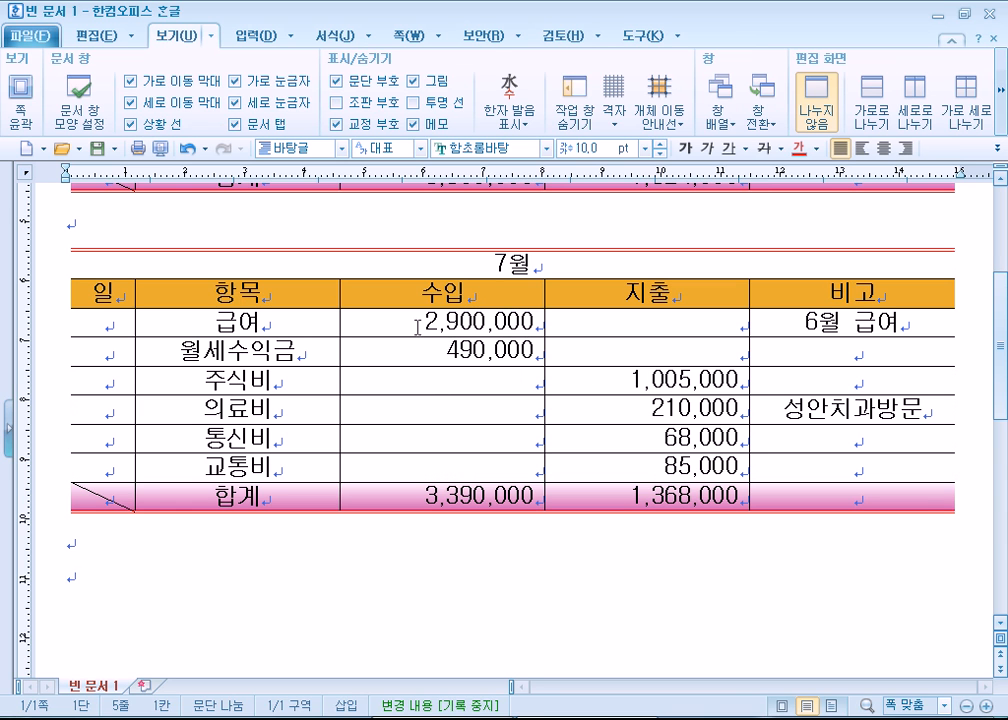
{"action": "left_click_drag", "start_coordinate": [418, 316], "coordinate": [471, 468]}
{"action": "left_click", "coordinate": [472, 380]}
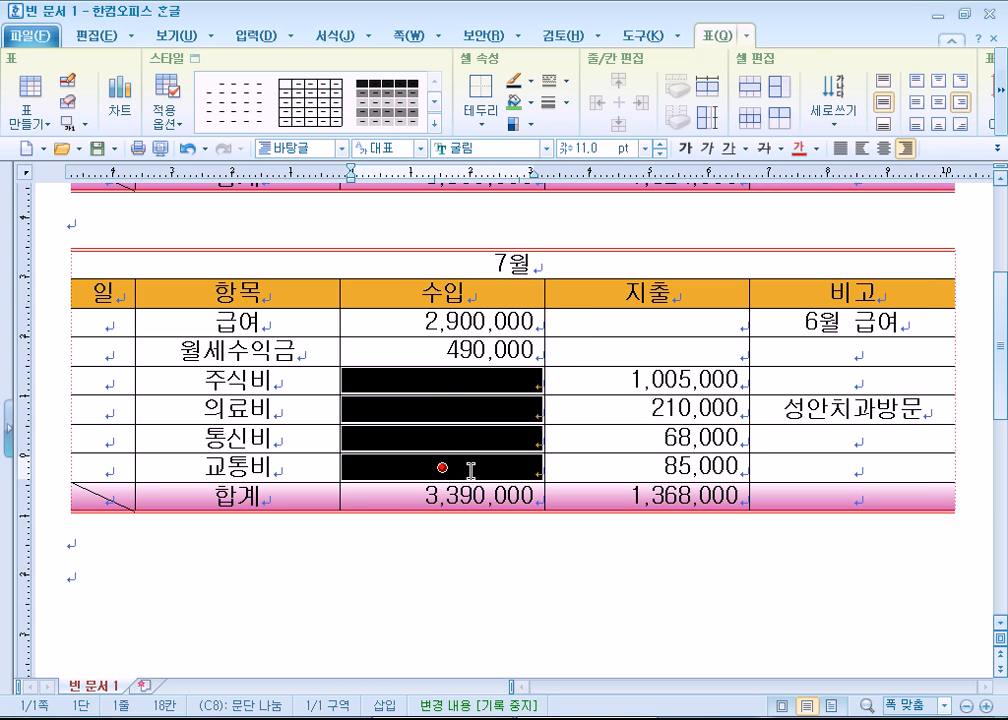
{"action": "left_click", "coordinate": [585, 378]}
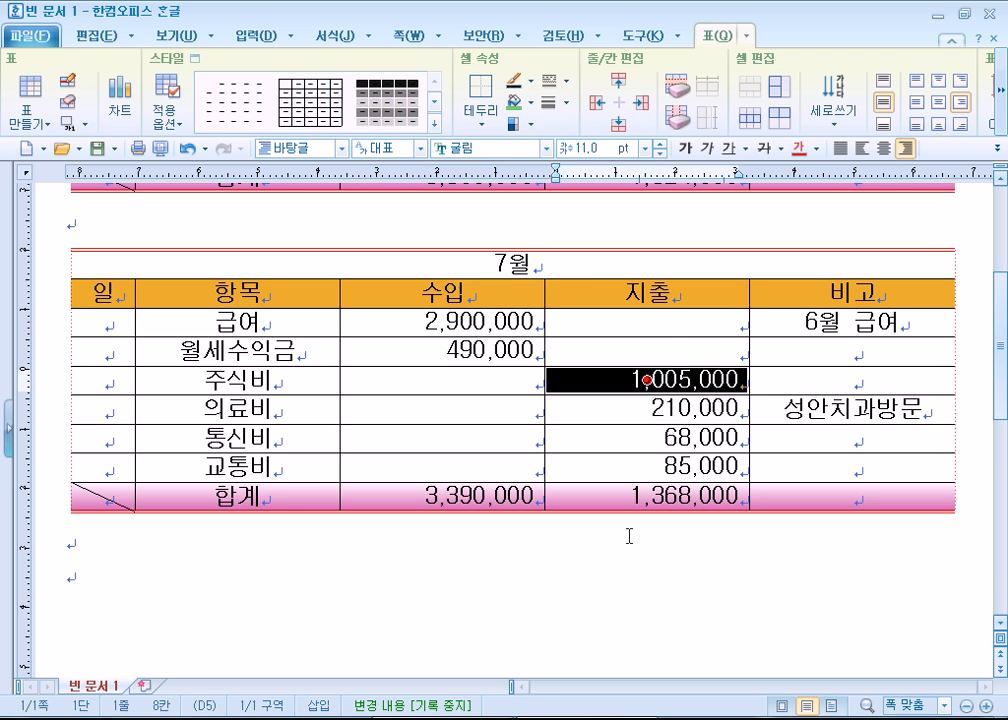
{"action": "left_click", "coordinate": [88, 238]}
Start a sort of the 7월 table's rows between title and total, with 필드3 in 숫자(987) order as the first criterion
{"action": "left_click_drag", "start_coordinate": [92, 292], "coordinate": [851, 467]}
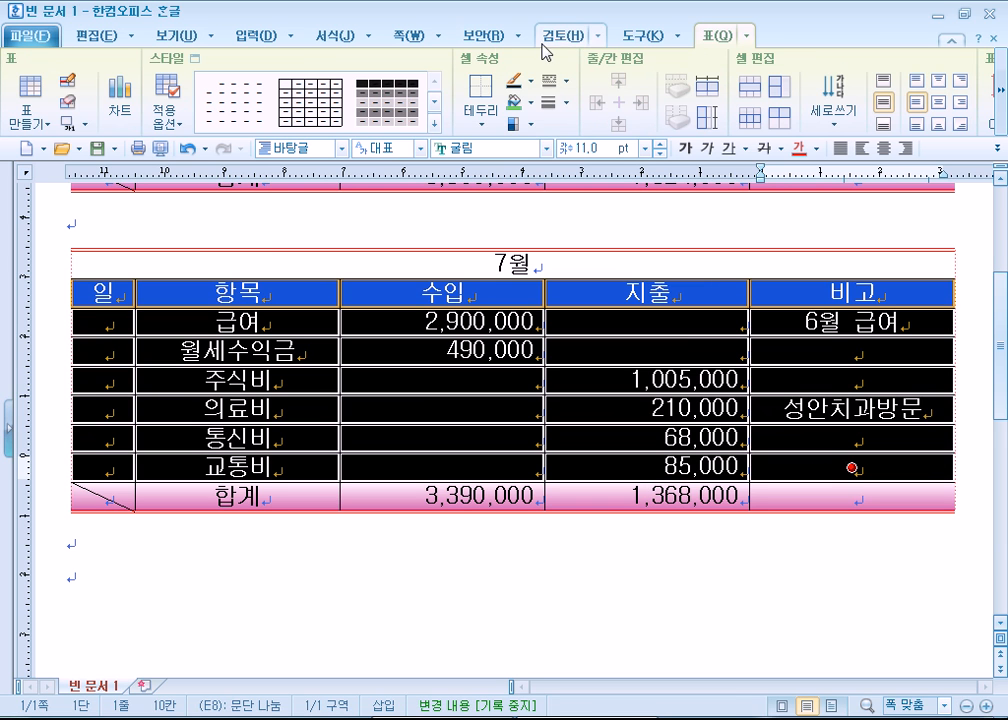
{"action": "left_click", "coordinate": [635, 36]}
{"action": "left_click", "coordinate": [342, 96]}
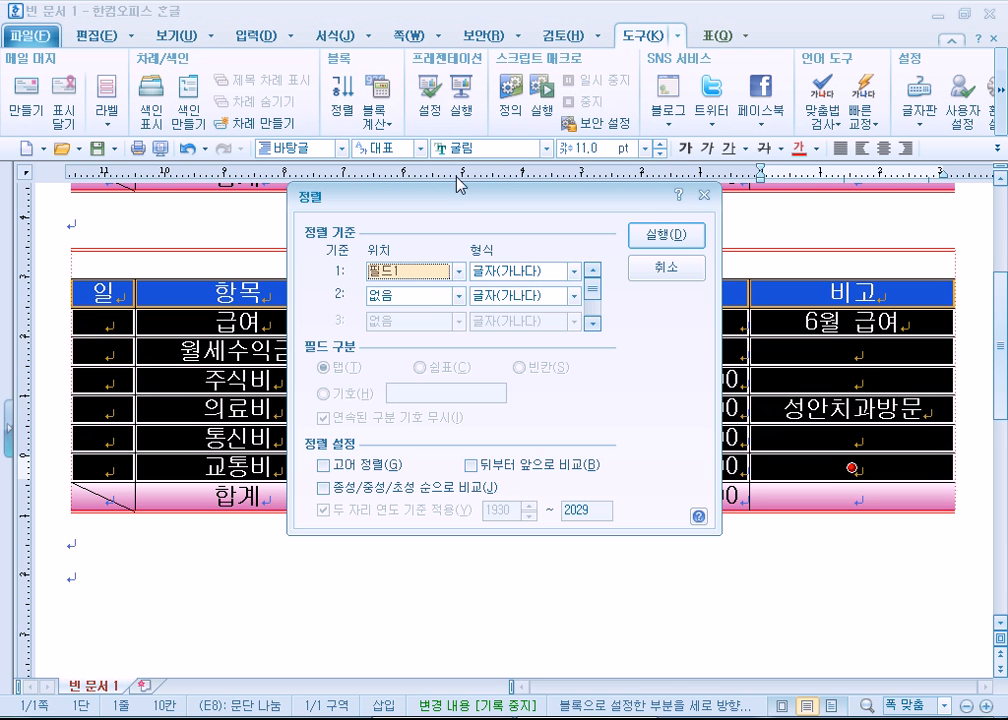
{"action": "left_click", "coordinate": [410, 271]}
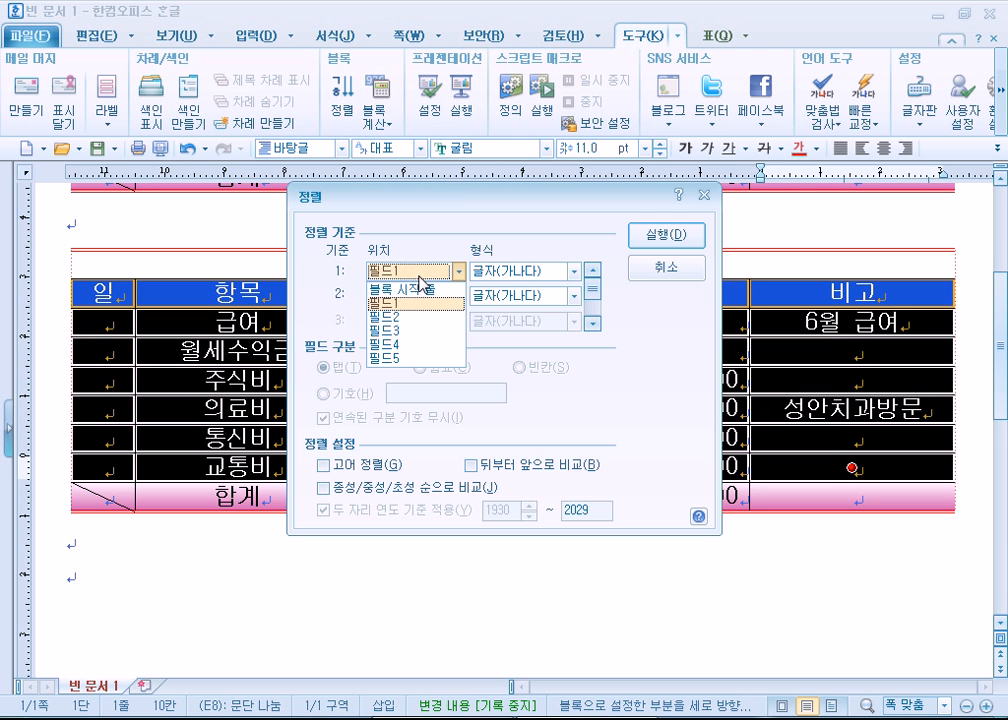
{"action": "left_click", "coordinate": [409, 333]}
{"action": "left_click", "coordinate": [518, 271]}
{"action": "left_click", "coordinate": [510, 343]}
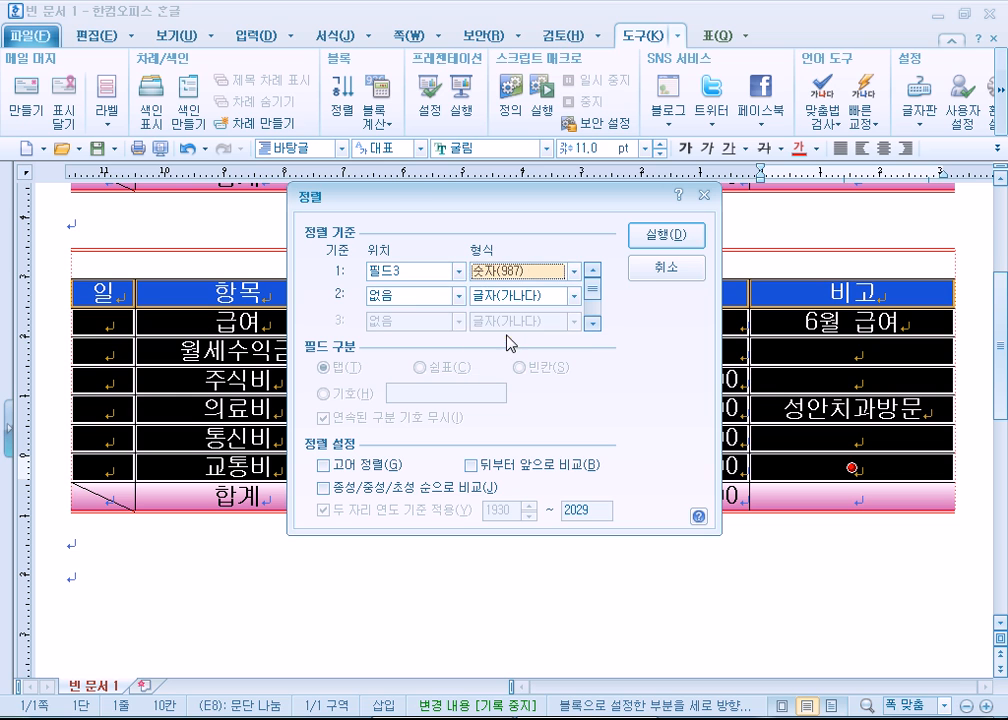
Add 필드4 in 숫자(987) order as the second sort criterion and run the sort
{"action": "left_click", "coordinate": [408, 300]}
{"action": "left_click", "coordinate": [405, 366]}
{"action": "left_click", "coordinate": [498, 296]}
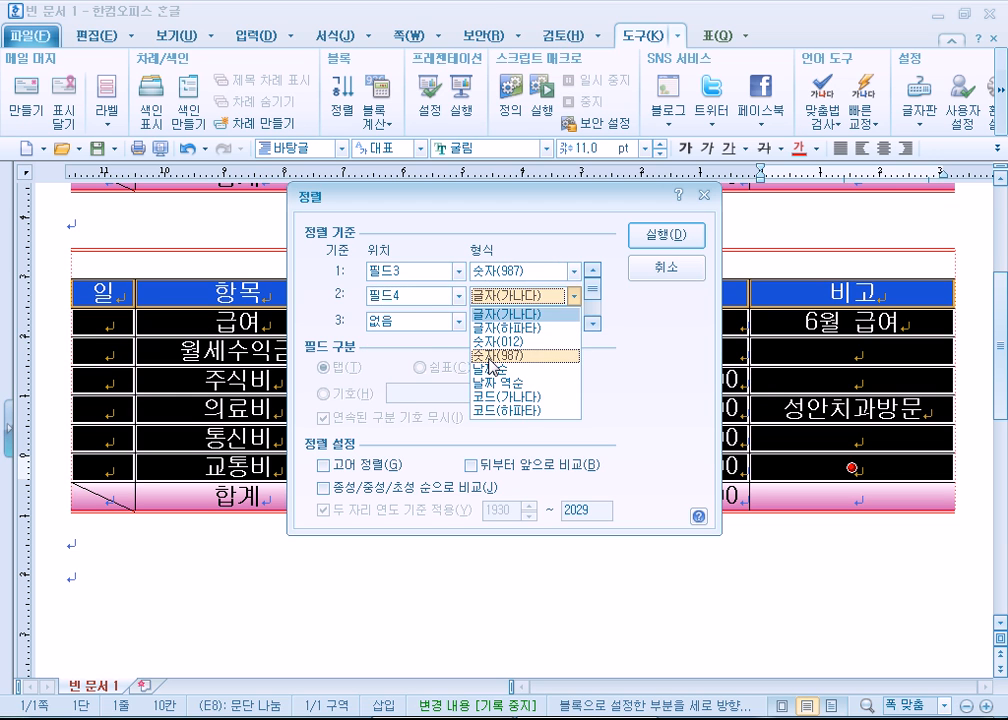
{"action": "left_click", "coordinate": [515, 353]}
{"action": "left_click_drag", "start_coordinate": [527, 200], "coordinate": [799, 29]}
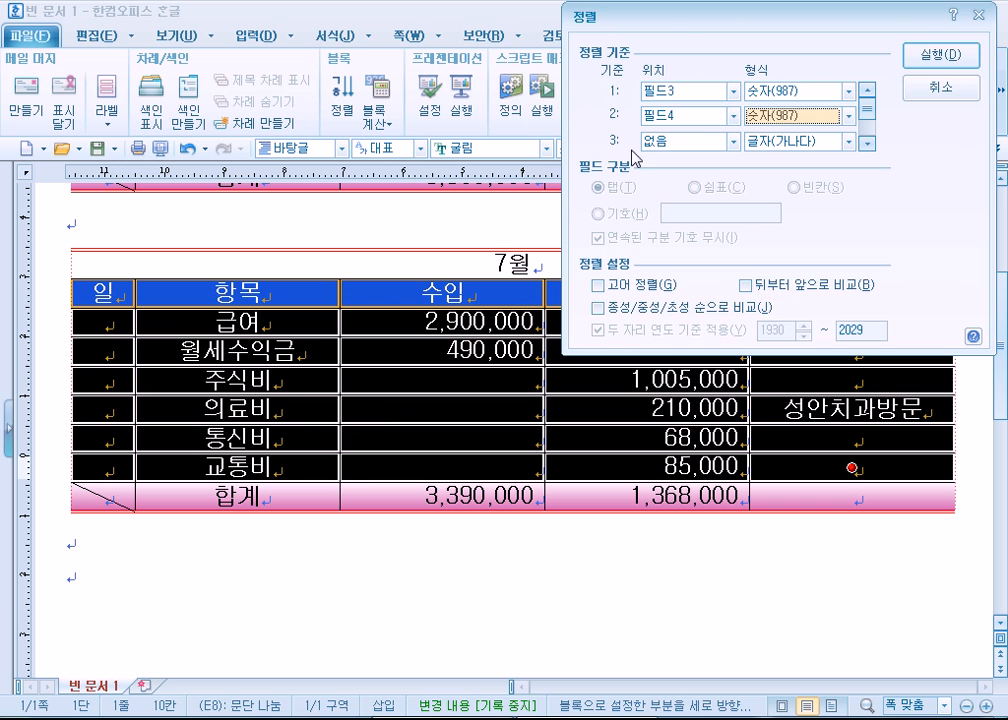
{"action": "left_click_drag", "start_coordinate": [665, 28], "coordinate": [612, 26]}
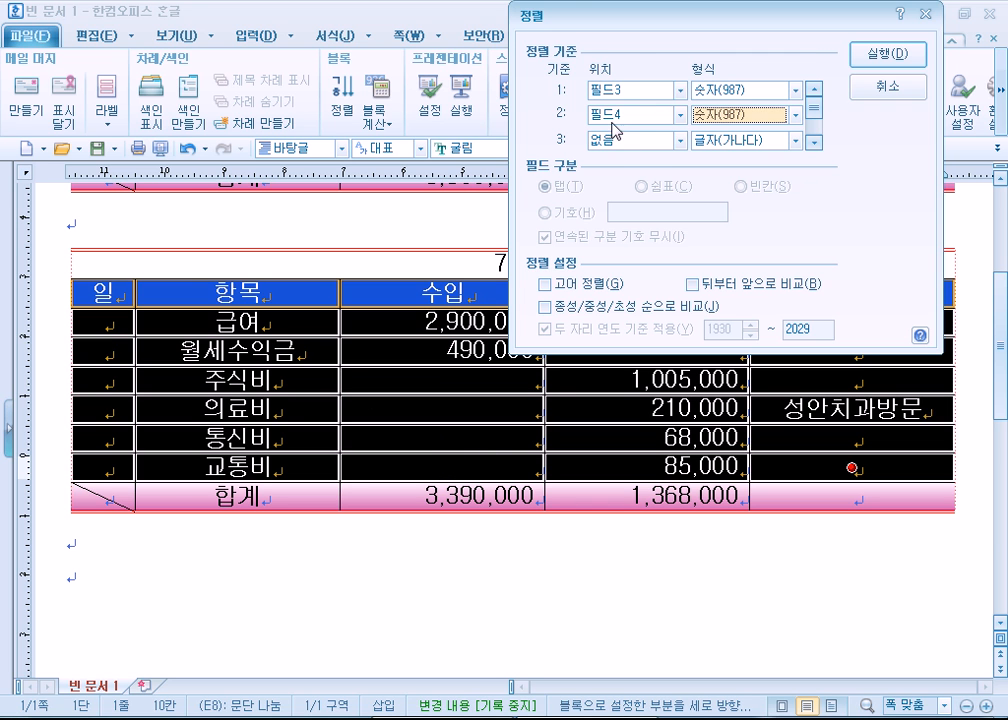
{"action": "left_click_drag", "start_coordinate": [628, 18], "coordinate": [246, 14]}
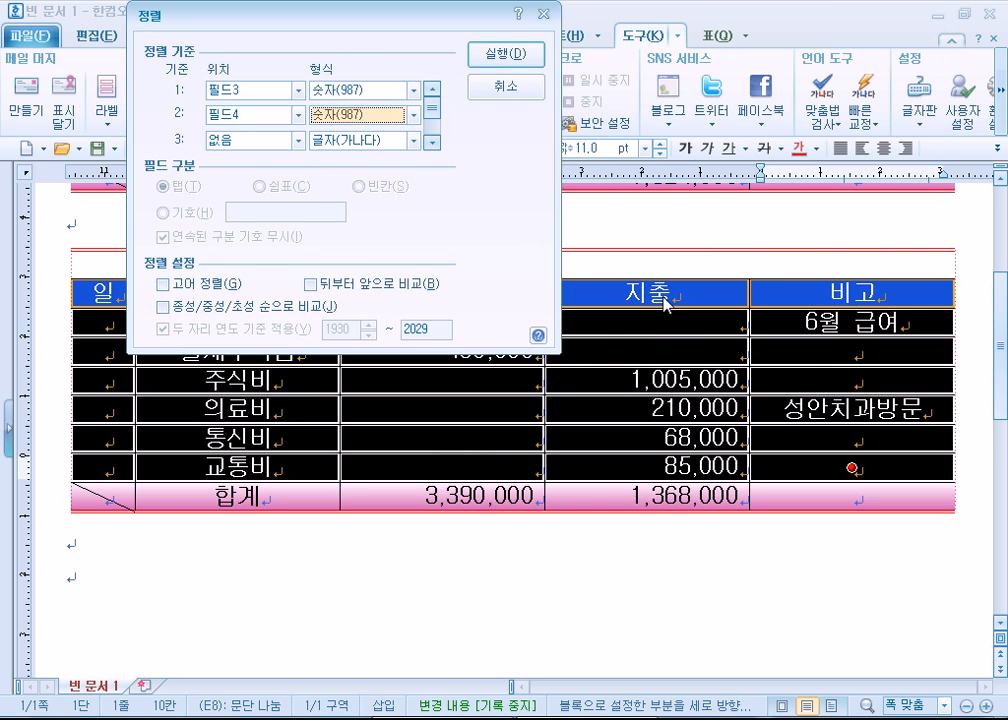
{"action": "left_click", "coordinate": [506, 53]}
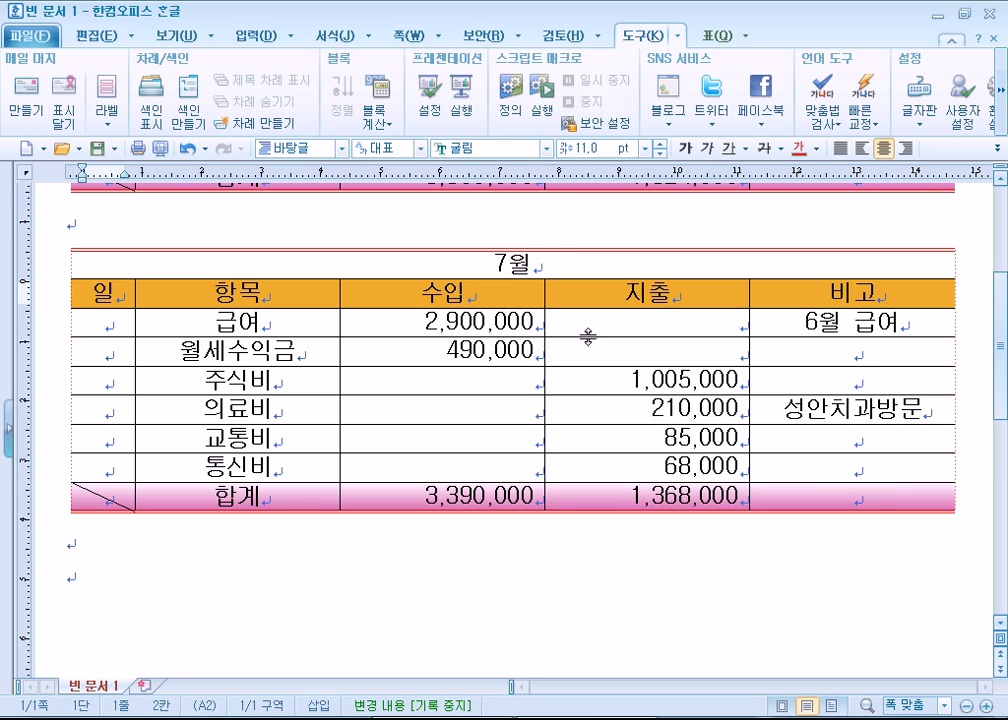
Examine the order of the 지출 amounts and the empty 수입 and 지출 cells in the sorted 7월 table
{"action": "left_click", "coordinate": [648, 592]}
{"action": "left_click_drag", "start_coordinate": [630, 382], "coordinate": [737, 375]}
{"action": "left_click_drag", "start_coordinate": [648, 463], "coordinate": [726, 466]}
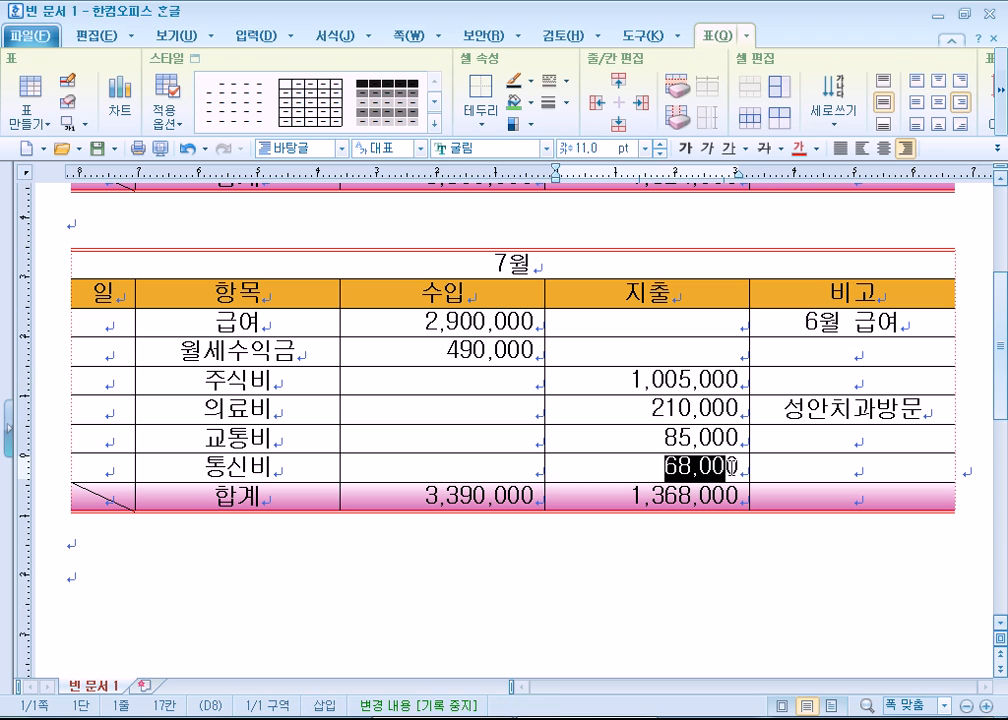
{"action": "left_click", "coordinate": [617, 591]}
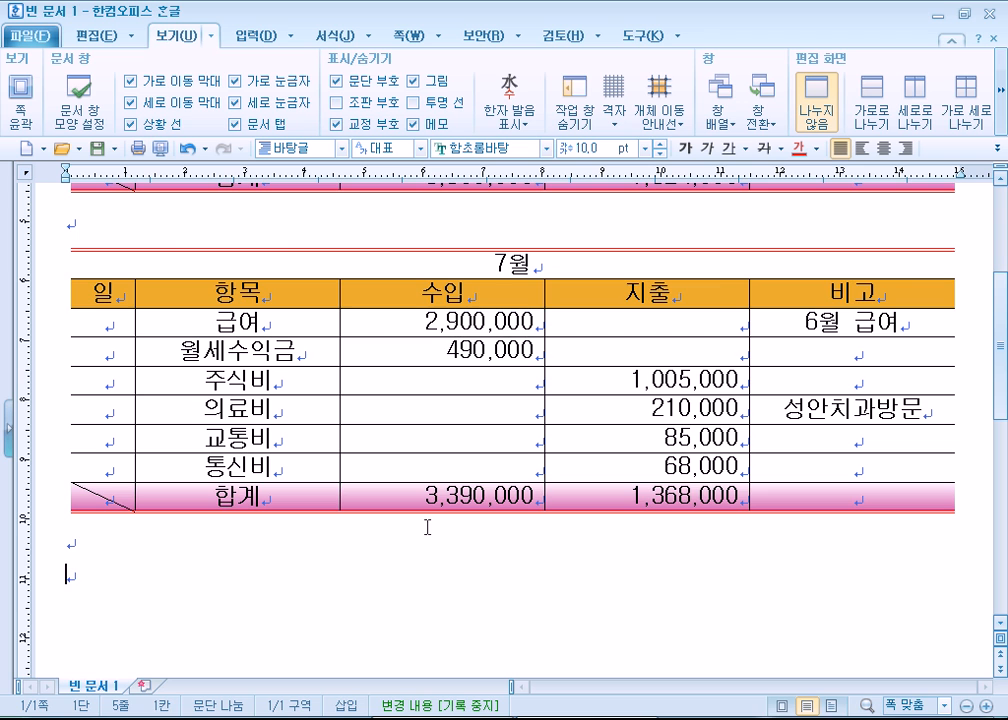
{"action": "scroll", "coordinate": [427, 527], "scroll_direction": "up", "scroll_amount": 2}
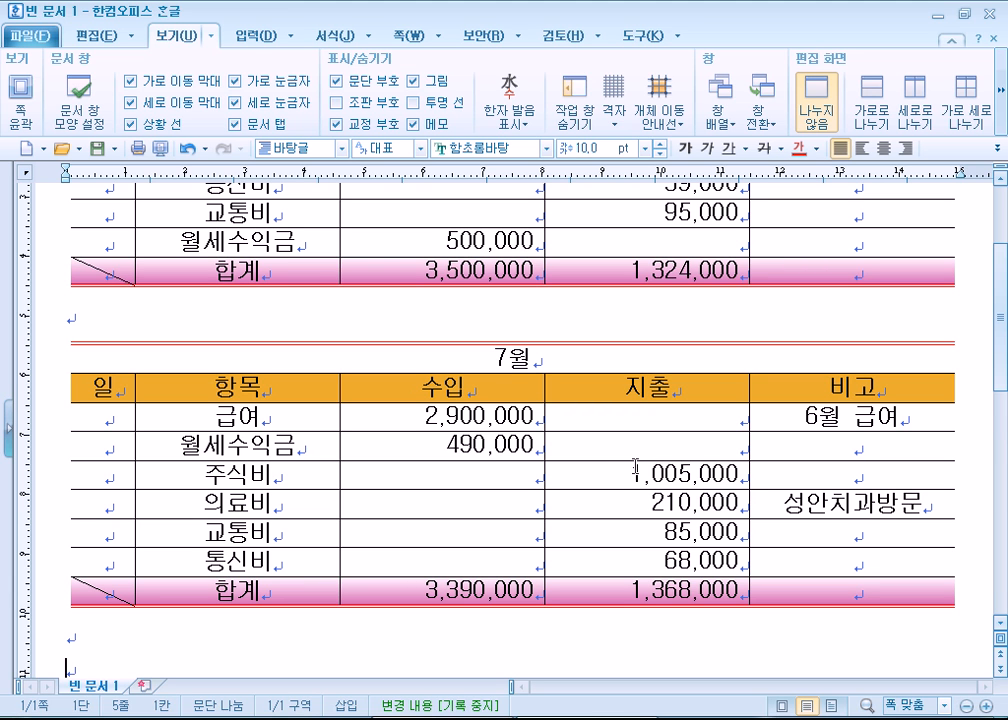
{"action": "left_click_drag", "start_coordinate": [655, 415], "coordinate": [660, 446]}
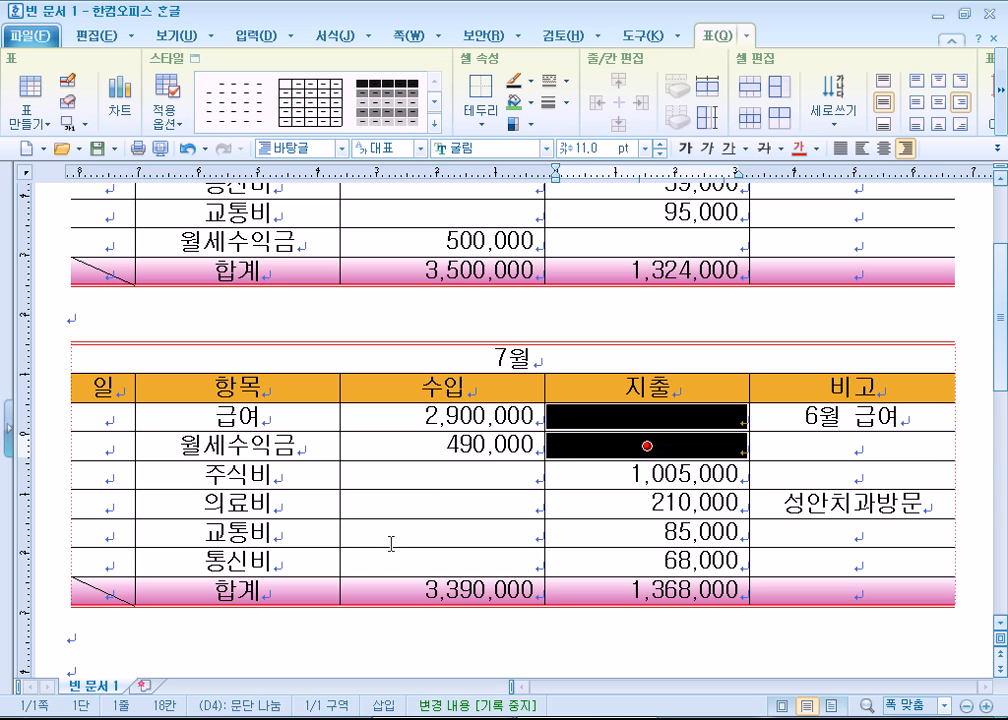
{"action": "left_click", "coordinate": [424, 567]}
{"action": "left_click", "coordinate": [583, 650]}
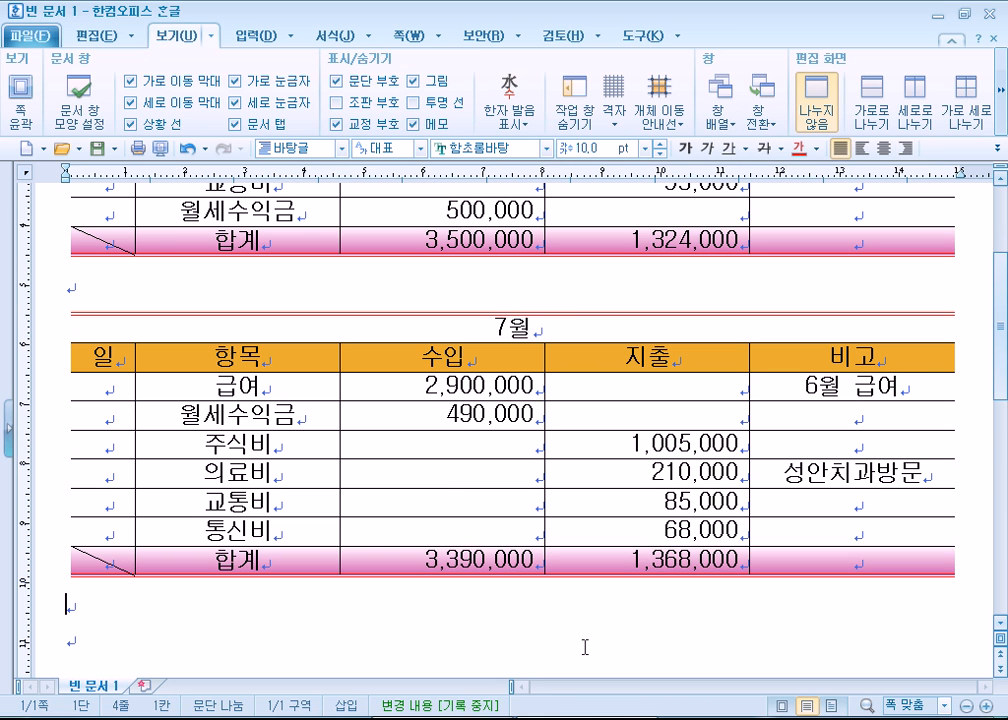
{"action": "key", "text": "ctrl+z"}
Try to sort the 7월 table from its header row down to 통신비 by 필드2 in 글자(가나다) order
{"action": "left_click", "coordinate": [588, 648]}
{"action": "left_click_drag", "start_coordinate": [100, 357], "coordinate": [801, 531]}
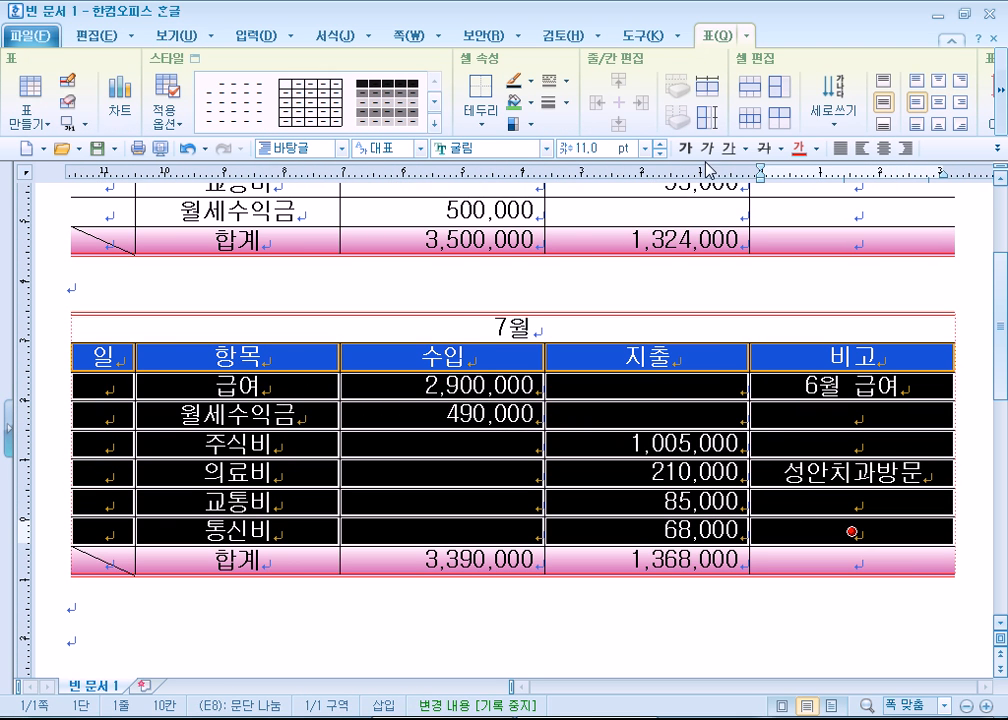
{"action": "left_click", "coordinate": [645, 35]}
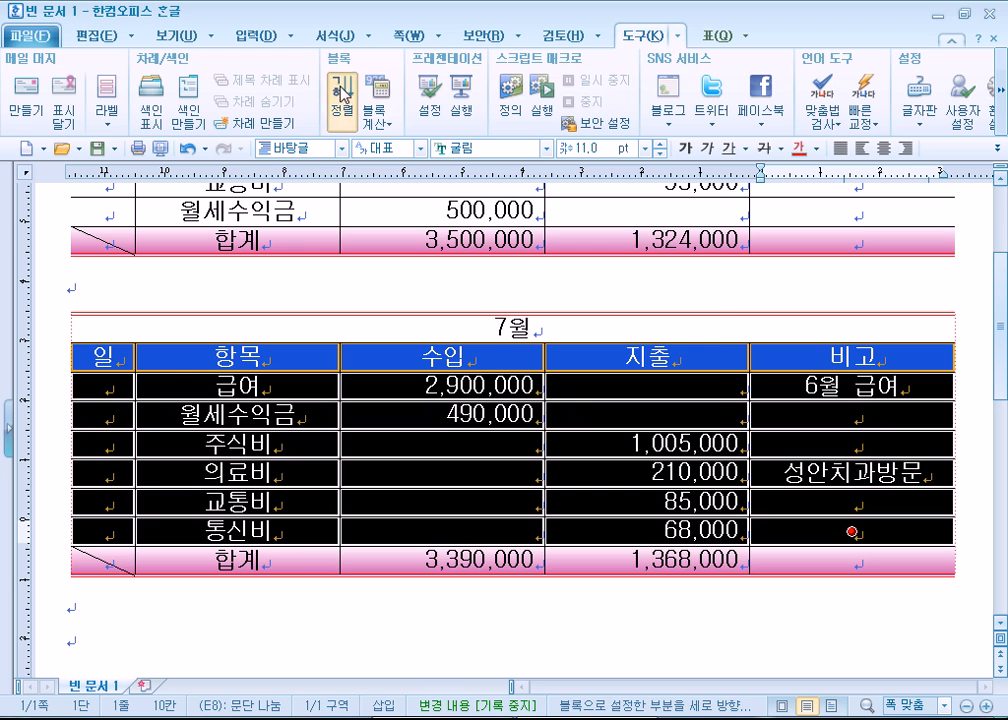
{"action": "left_click", "coordinate": [341, 95]}
{"action": "left_click_drag", "start_coordinate": [421, 197], "coordinate": [541, 117]}
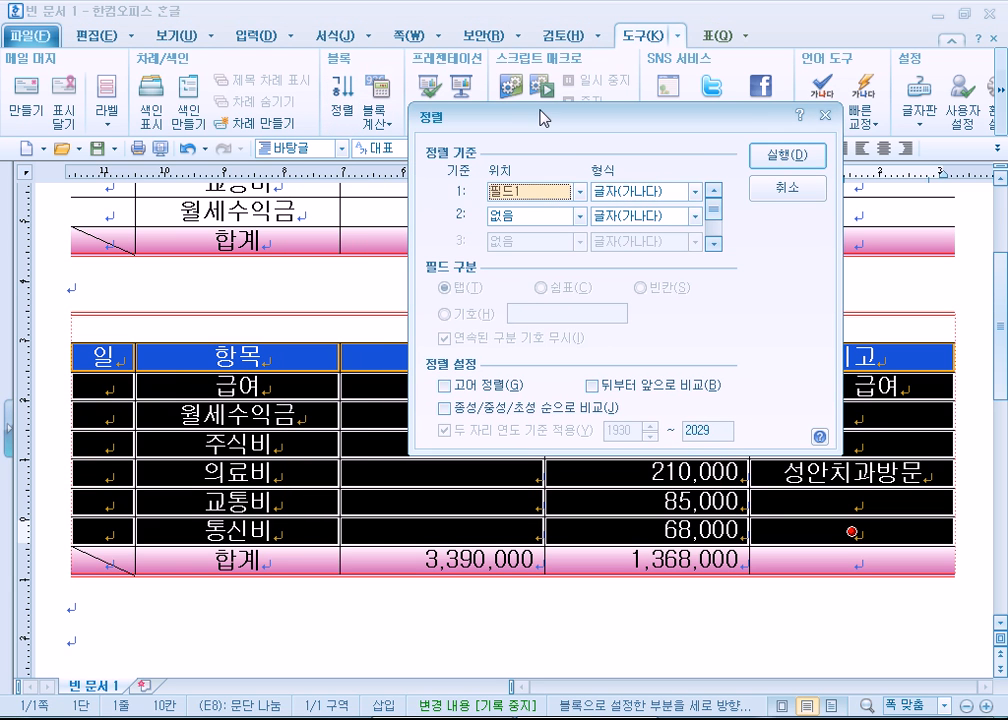
{"action": "left_click", "coordinate": [569, 192]}
{"action": "left_click", "coordinate": [536, 238]}
{"action": "left_click", "coordinate": [795, 158]}
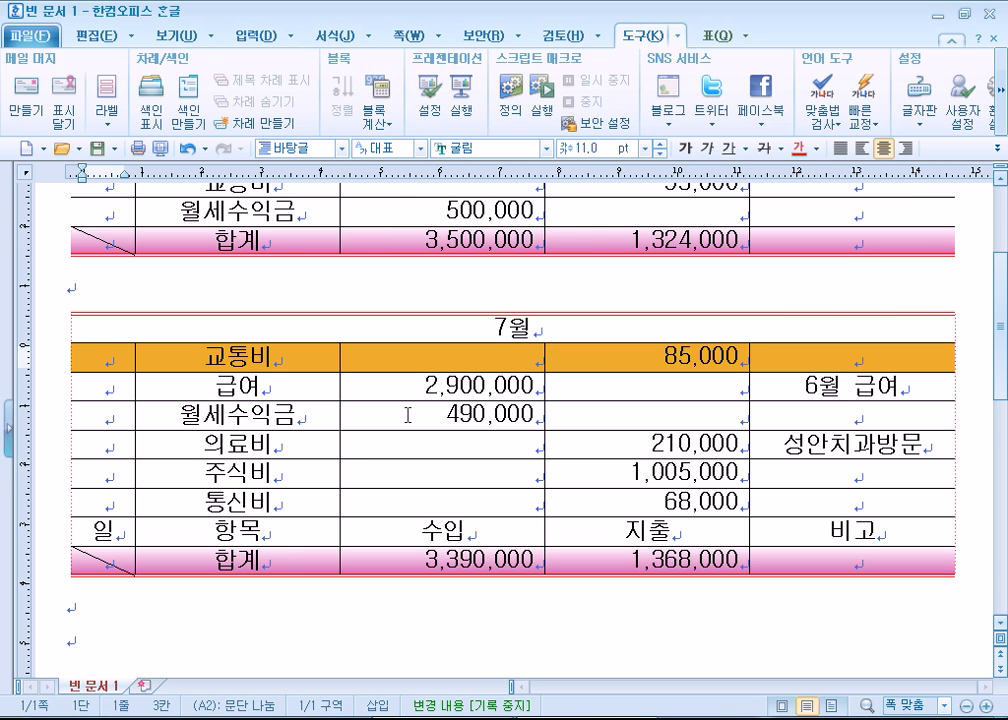
Check where the header row landed in the 7월 table and undo the sort that included it
{"action": "left_click", "coordinate": [120, 524]}
{"action": "left_click_drag", "start_coordinate": [120, 524], "coordinate": [851, 540]}
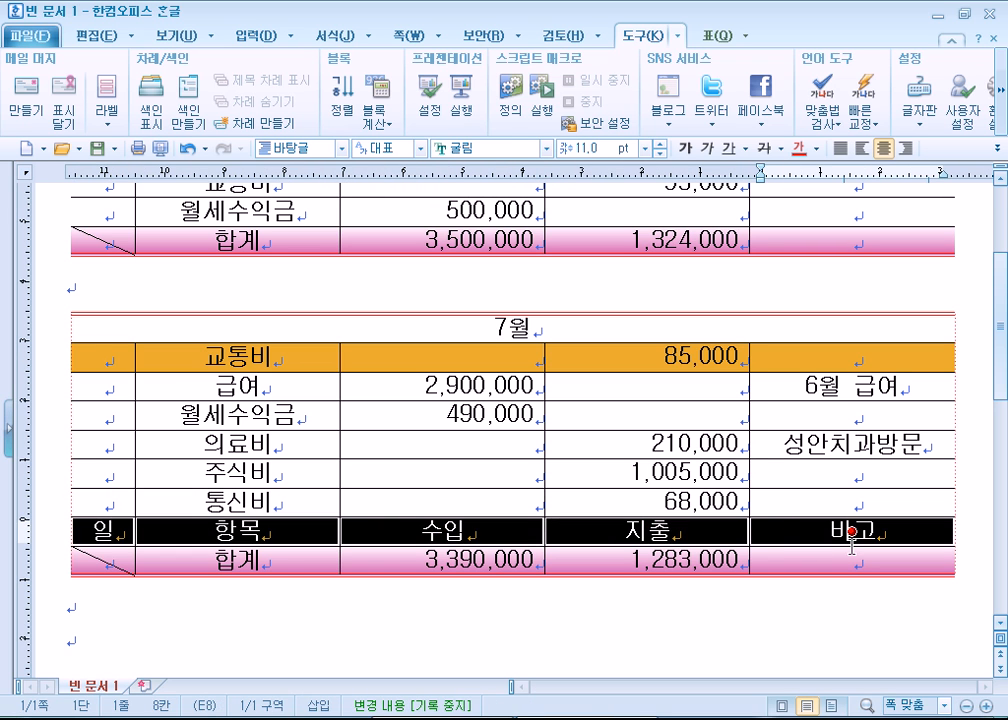
{"action": "left_click", "coordinate": [693, 641]}
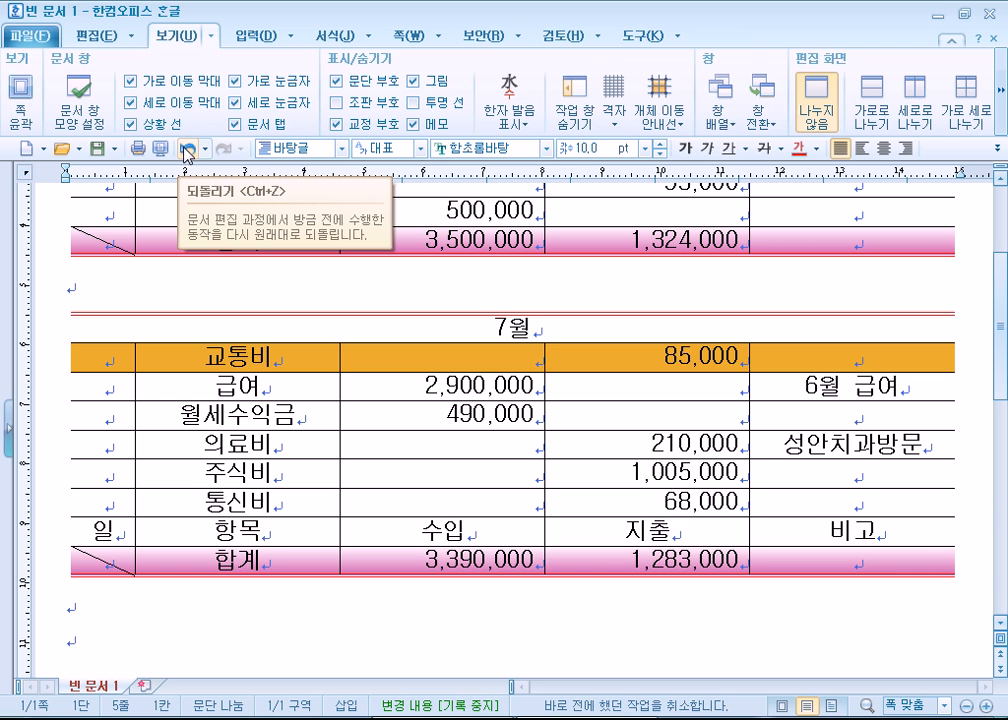
{"action": "left_click", "coordinate": [187, 152]}
{"action": "left_click_drag", "start_coordinate": [83, 383], "coordinate": [884, 512]}
{"action": "left_click", "coordinate": [442, 658]}
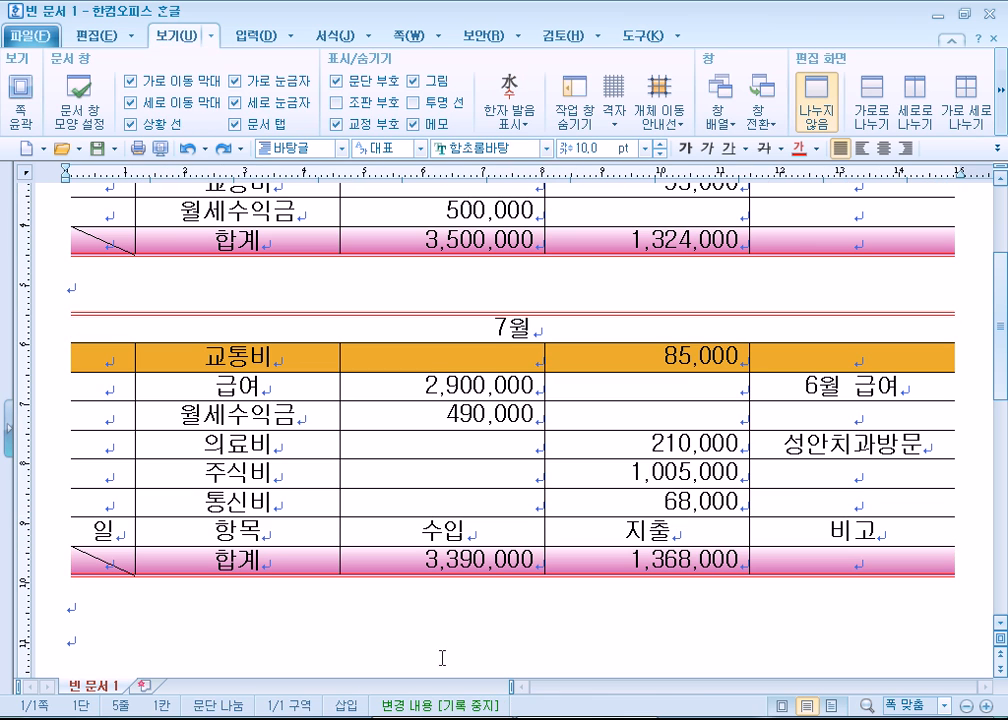
{"action": "left_click", "coordinate": [185, 152]}
Sort only the 7월 table's rows between the header and total rows by 필드2 in 글자(가나다) order
{"action": "left_click_drag", "start_coordinate": [104, 385], "coordinate": [846, 531]}
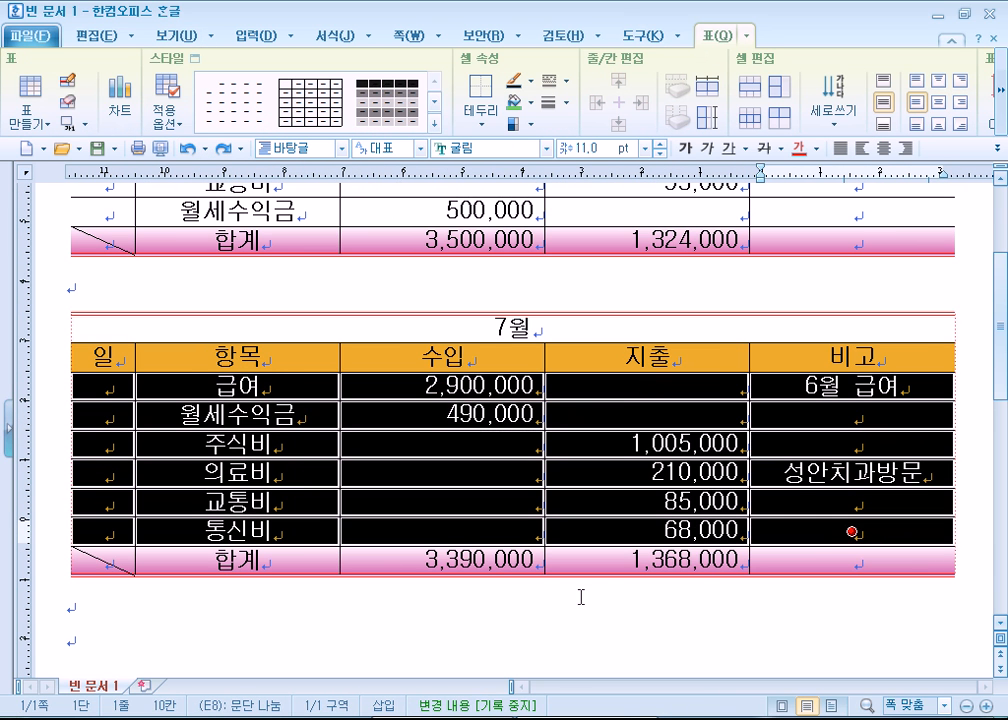
{"action": "left_click_drag", "start_coordinate": [95, 355], "coordinate": [826, 537]}
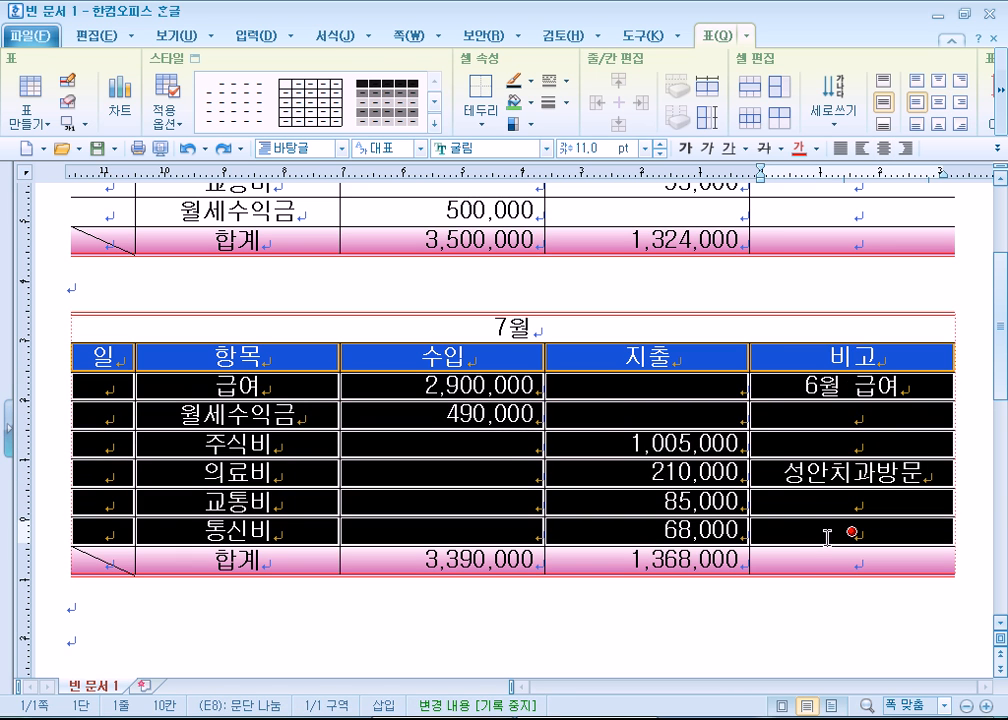
{"action": "left_click", "coordinate": [715, 598]}
{"action": "left_click_drag", "start_coordinate": [100, 390], "coordinate": [853, 531]}
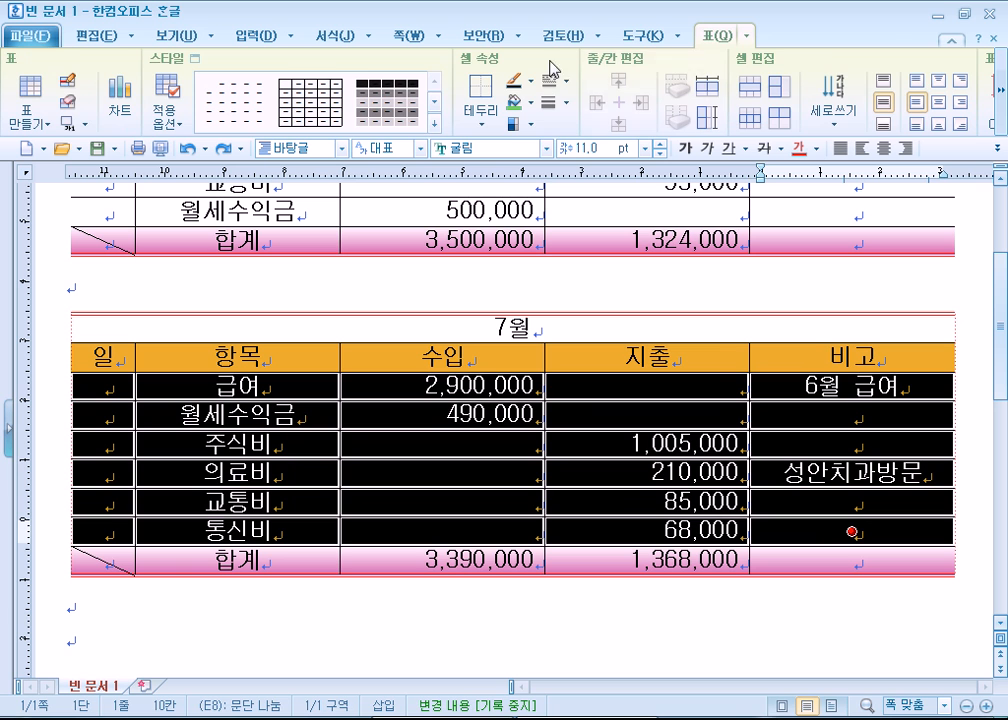
{"action": "left_click", "coordinate": [642, 36]}
{"action": "left_click", "coordinate": [342, 95]}
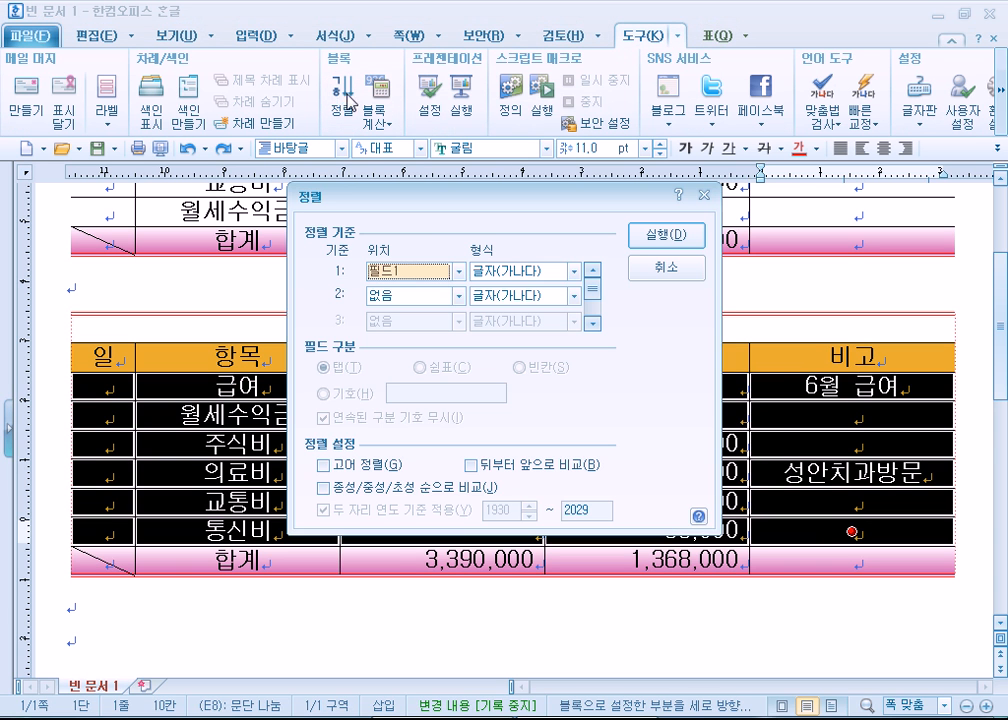
{"action": "left_click_drag", "start_coordinate": [436, 205], "coordinate": [570, 105]}
{"action": "left_click", "coordinate": [560, 171]}
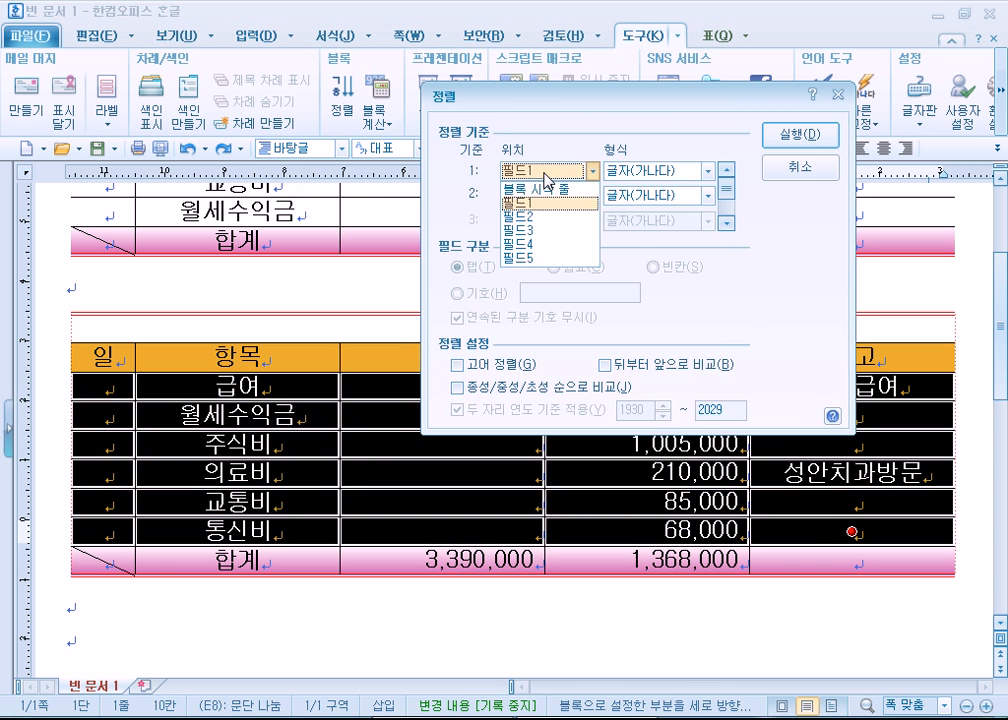
{"action": "left_click", "coordinate": [537, 216]}
{"action": "left_click", "coordinate": [817, 135]}
Examine the order of the 항목 names and of the 수입 and 지출 amounts in the 7월 table
{"action": "double_click", "coordinate": [268, 382]}
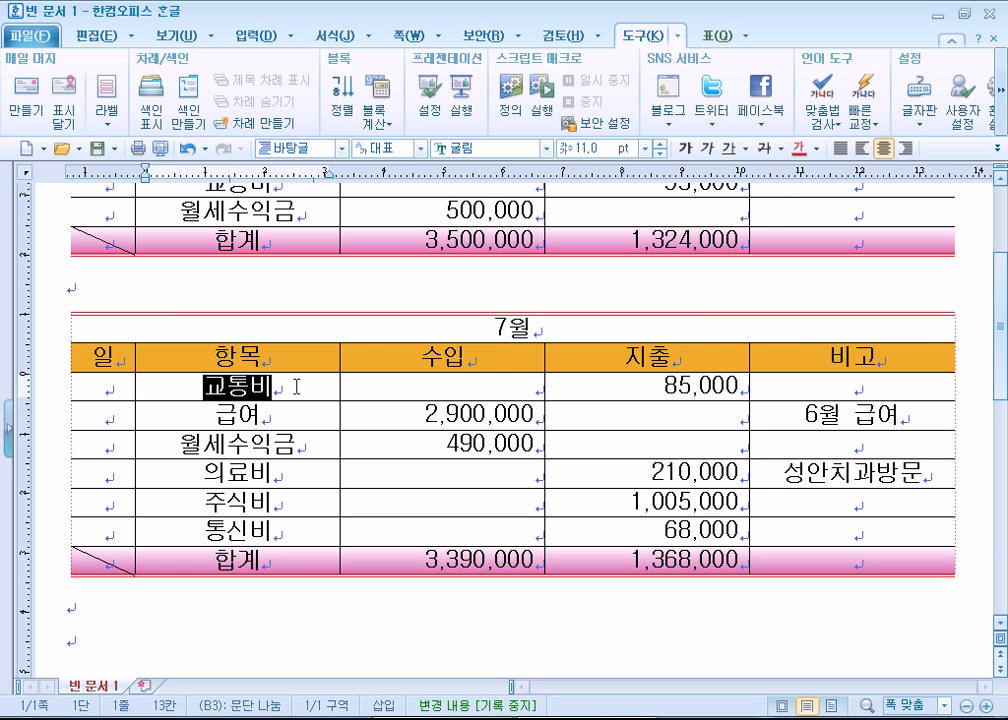
{"action": "left_click", "coordinate": [276, 405]}
{"action": "left_click_drag", "start_coordinate": [240, 385], "coordinate": [272, 535]}
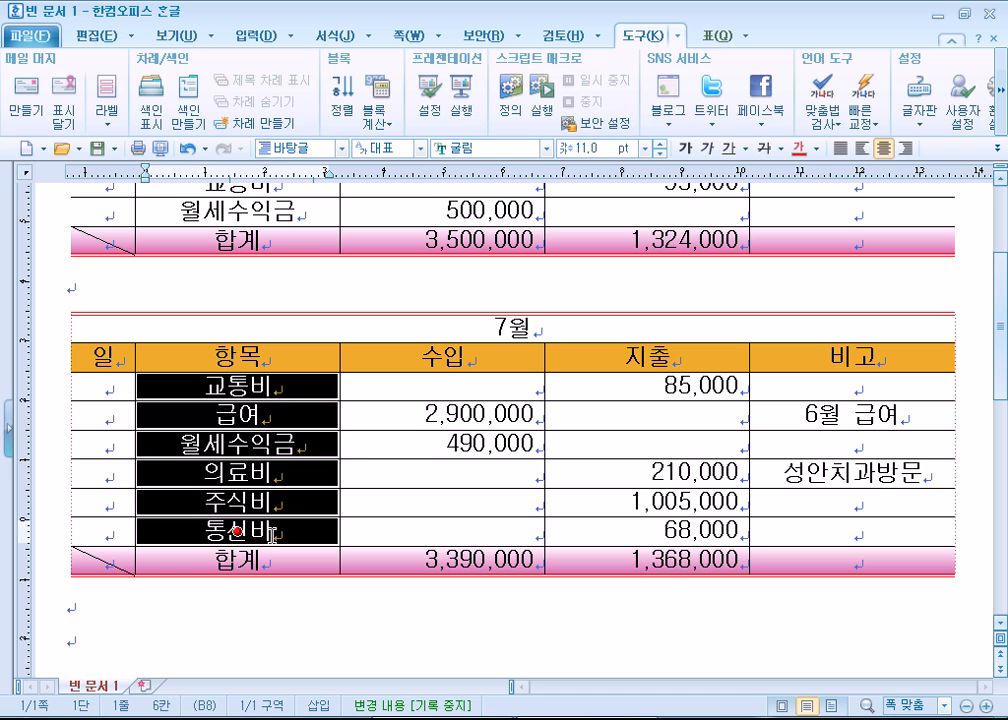
{"action": "left_click", "coordinate": [353, 632]}
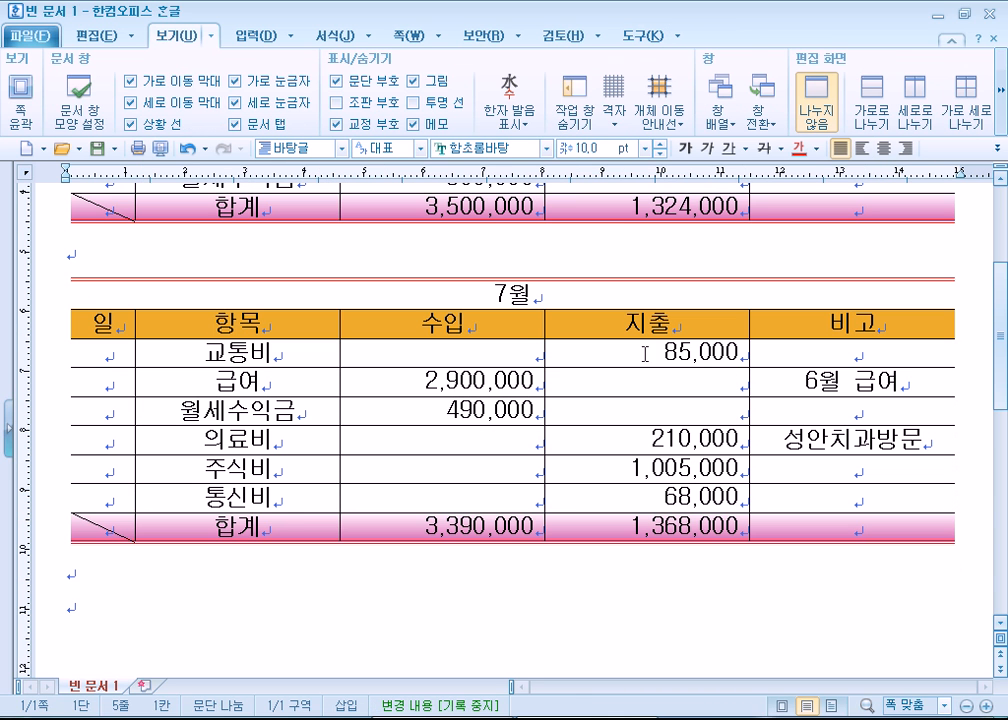
{"action": "left_click_drag", "start_coordinate": [640, 351], "coordinate": [697, 350]}
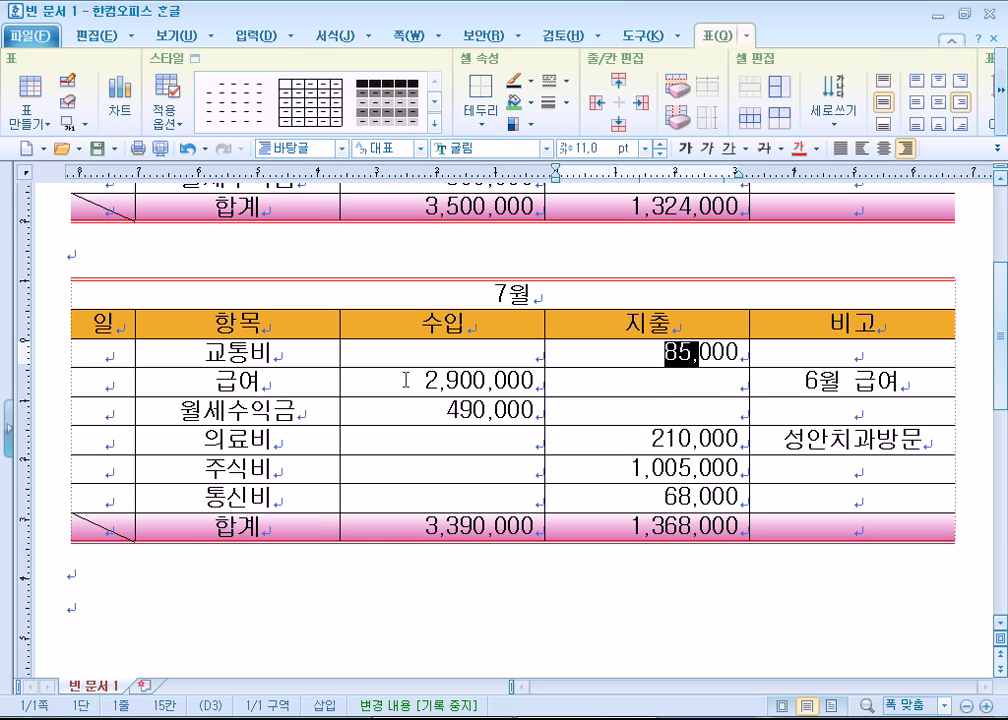
{"action": "left_click_drag", "start_coordinate": [418, 382], "coordinate": [444, 409]}
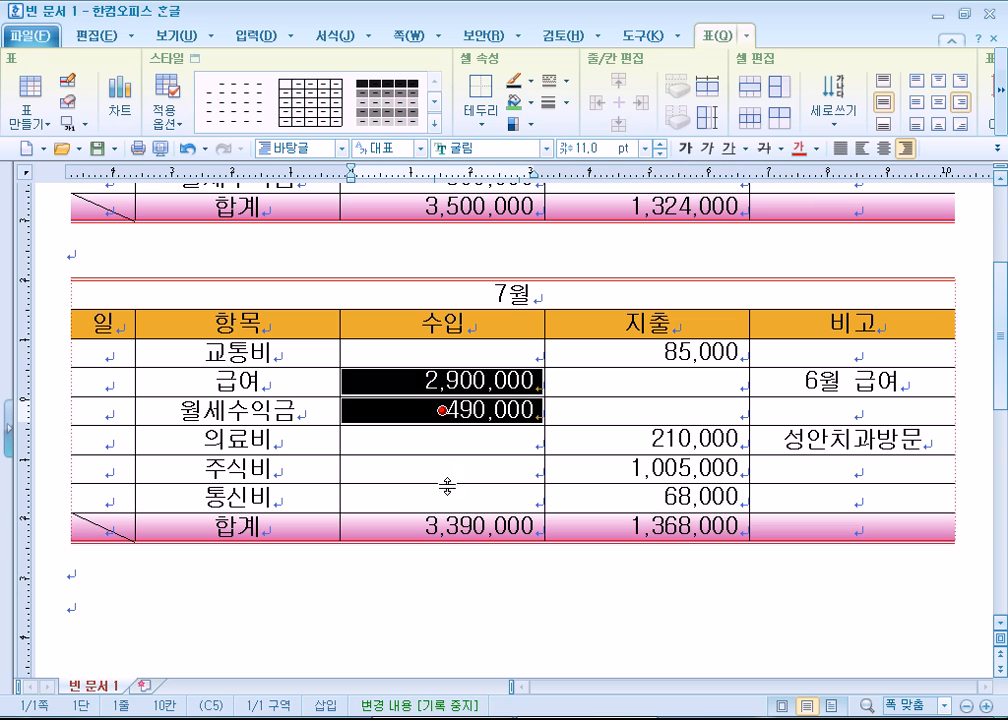
{"action": "left_click", "coordinate": [428, 411]}
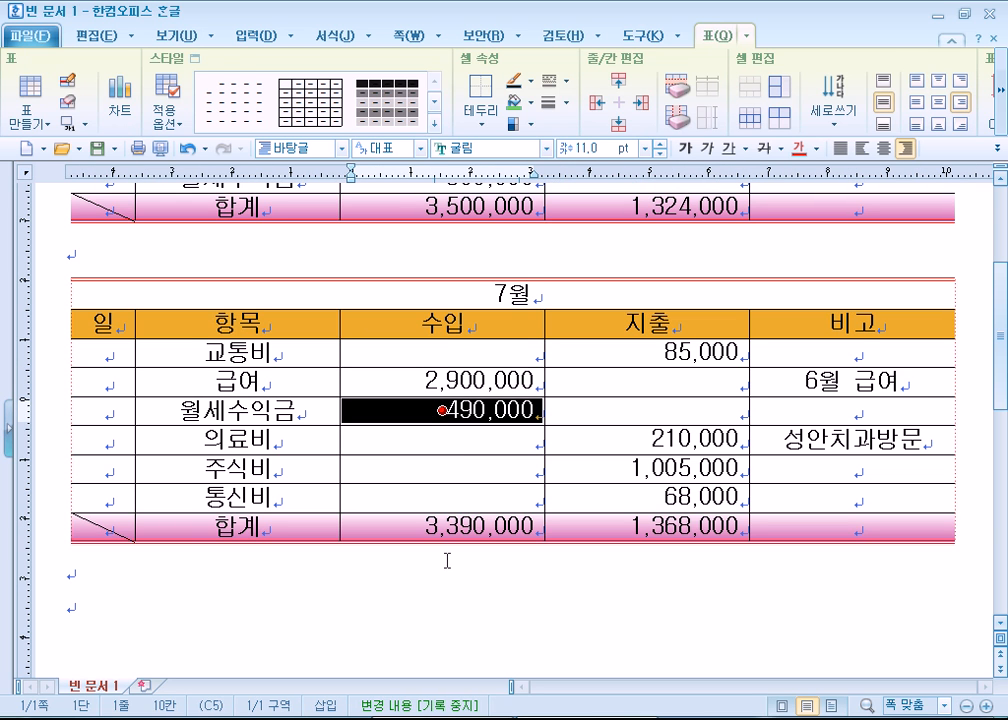
{"action": "left_click", "coordinate": [383, 548]}
Start a sort of the 7월 table's rows between header and total, with 필드4 in 숫자(012) order as the first criterion
{"action": "left_click_drag", "start_coordinate": [85, 356], "coordinate": [890, 494]}
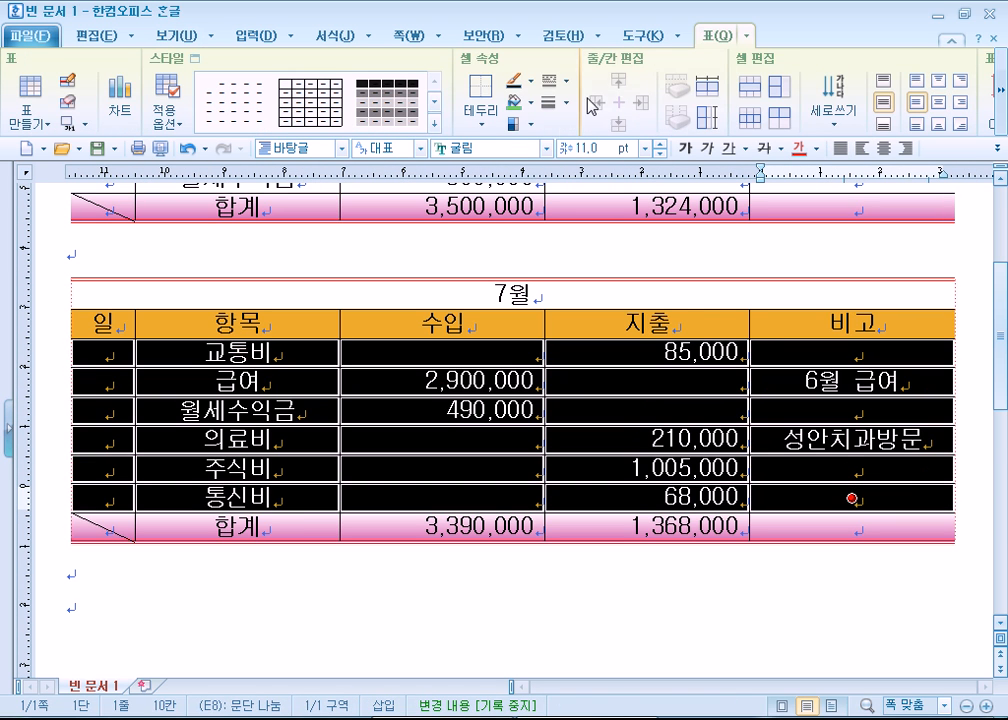
{"action": "left_click", "coordinate": [632, 37]}
{"action": "left_click", "coordinate": [343, 92]}
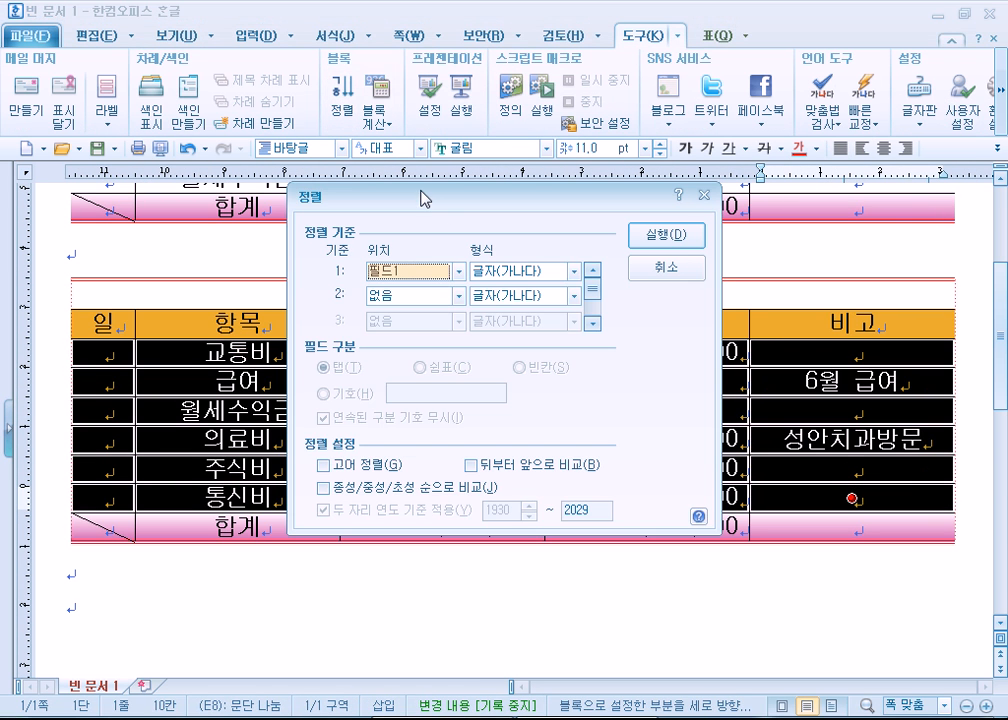
{"action": "left_click_drag", "start_coordinate": [414, 205], "coordinate": [394, 18]}
{"action": "left_click", "coordinate": [434, 90]}
{"action": "left_click", "coordinate": [382, 168]}
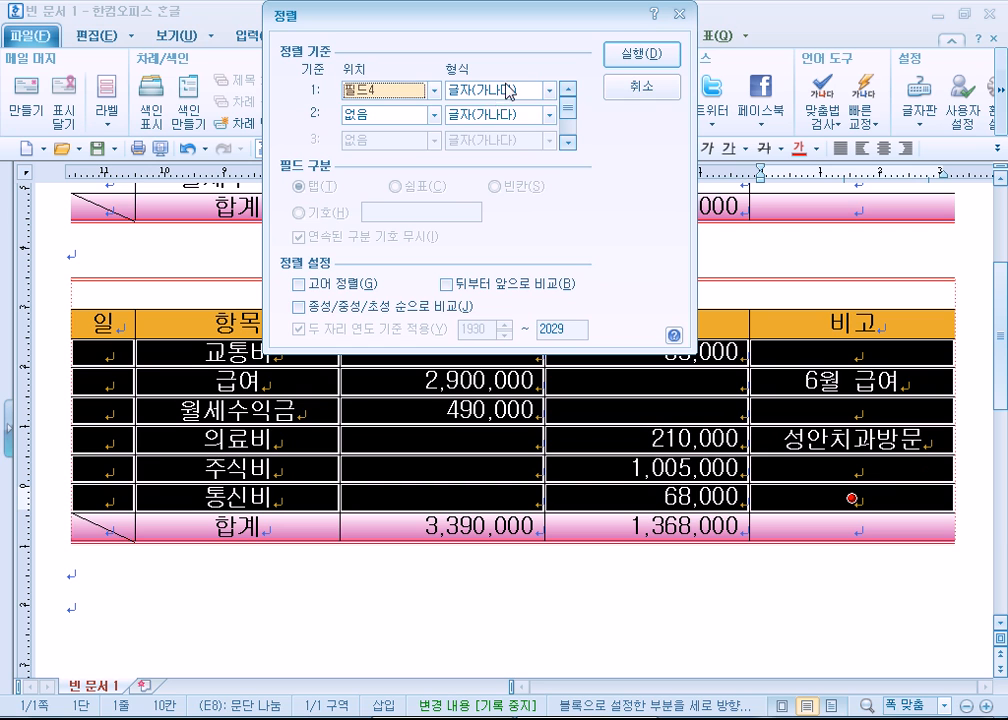
{"action": "left_click", "coordinate": [549, 90]}
{"action": "left_click", "coordinate": [496, 138]}
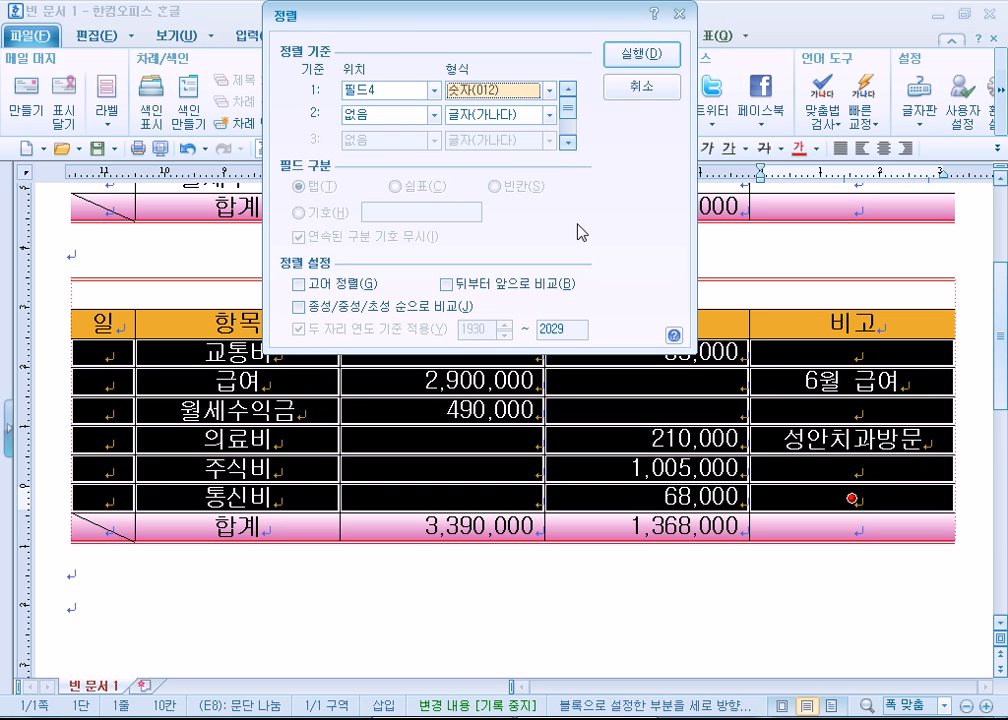
Add 필드3 in 숫자(012) order as the second sort criterion and run the sort
{"action": "left_click", "coordinate": [375, 115]}
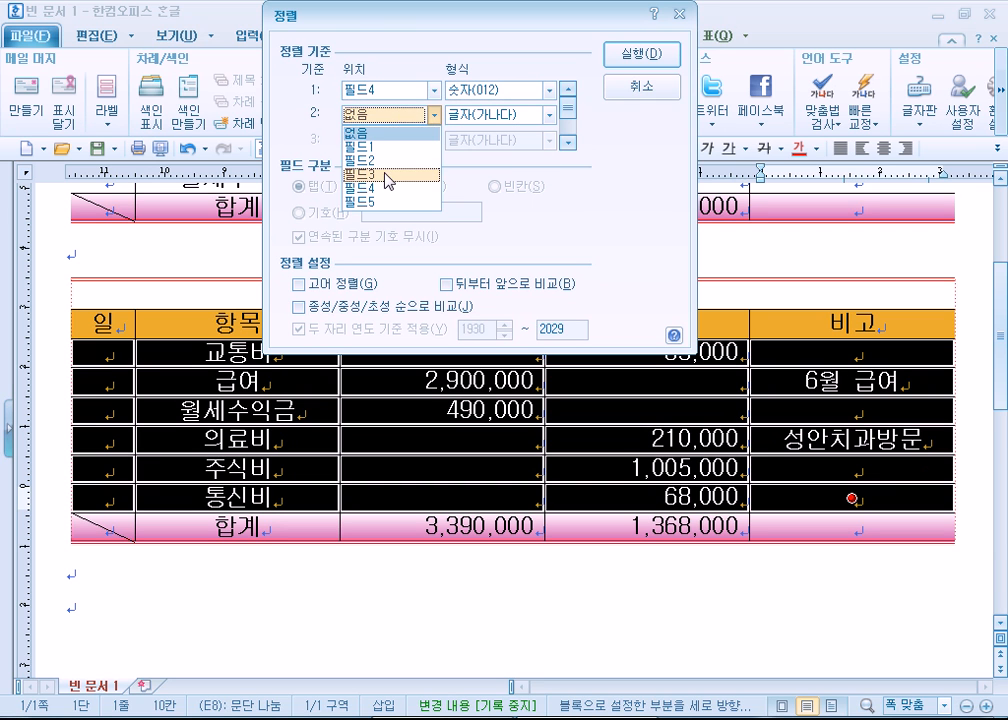
{"action": "left_click", "coordinate": [386, 174]}
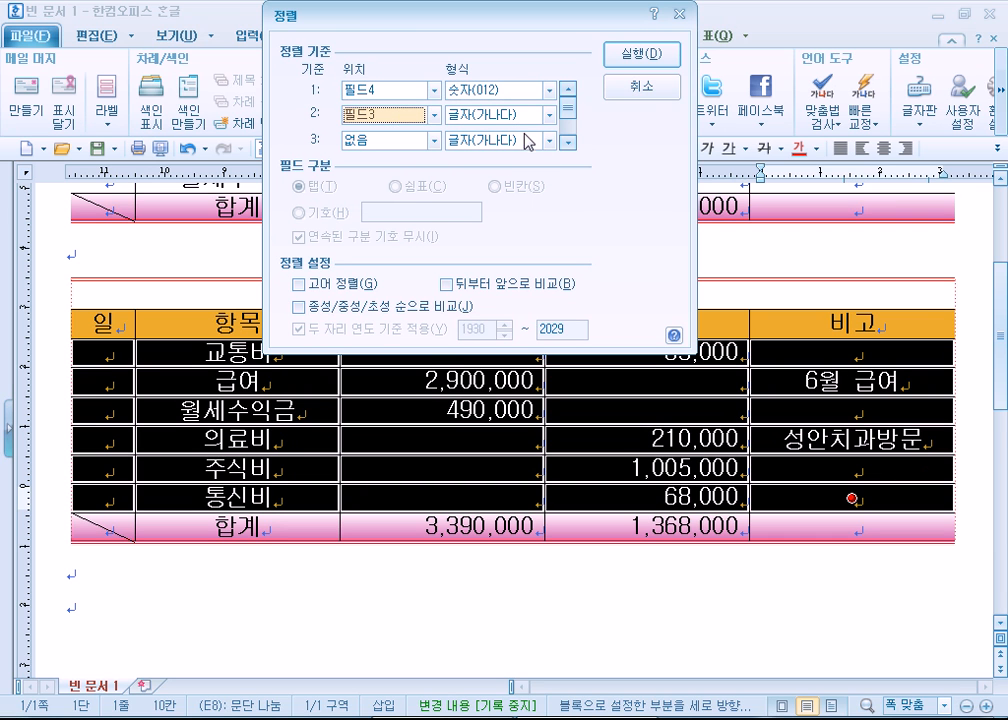
{"action": "left_click", "coordinate": [519, 124]}
{"action": "left_click", "coordinate": [497, 160]}
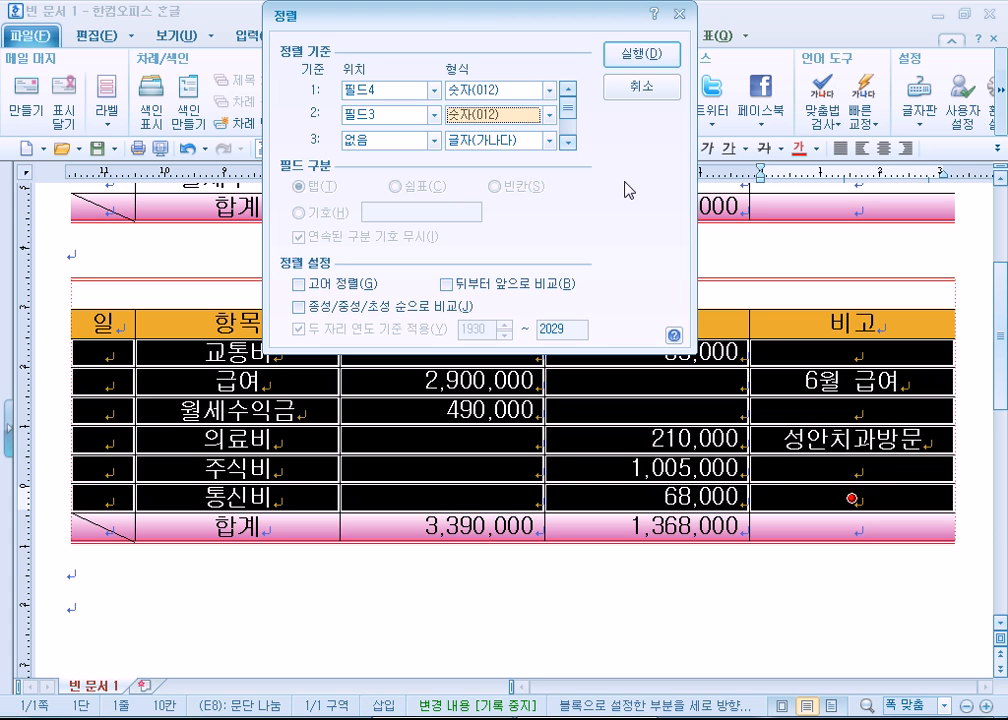
{"action": "left_click", "coordinate": [549, 90]}
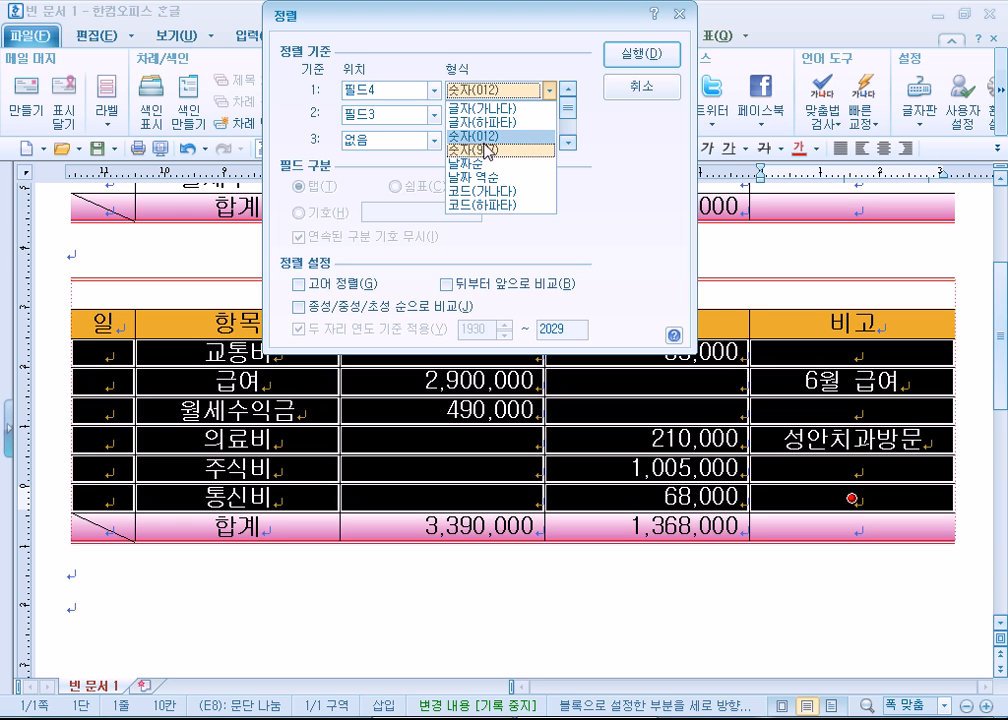
{"action": "left_click", "coordinate": [485, 136]}
{"action": "left_click", "coordinate": [634, 57]}
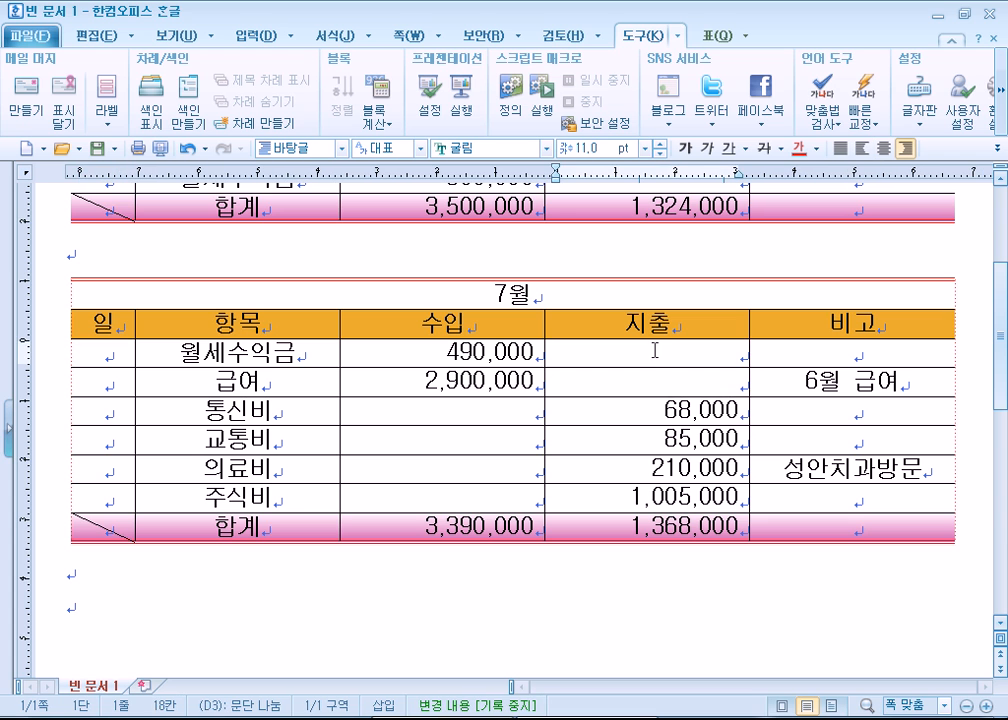
Examine the order of the empty cells and amounts in the 7월 table's 지출 column
{"action": "left_click_drag", "start_coordinate": [655, 350], "coordinate": [650, 382]}
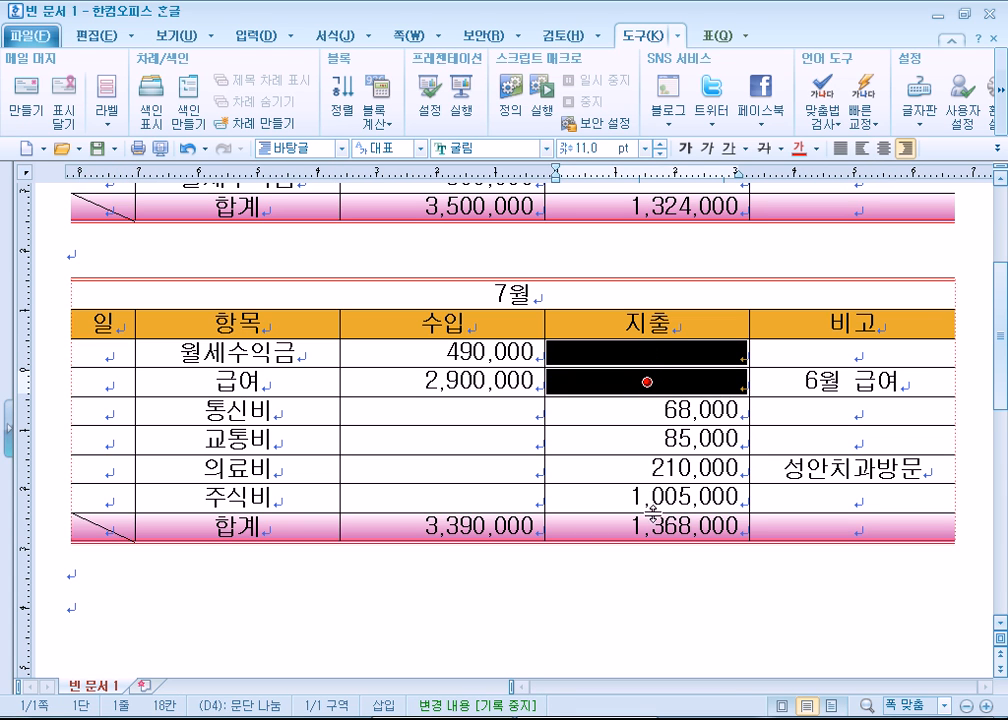
{"action": "left_click", "coordinate": [650, 582]}
{"action": "left_click", "coordinate": [641, 356]}
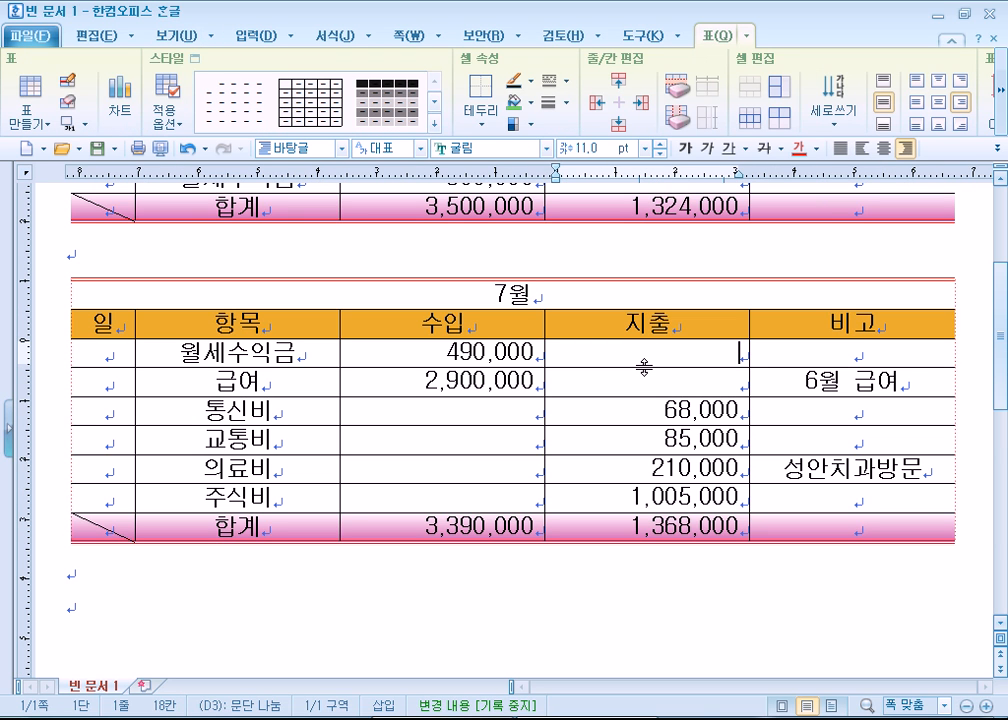
{"action": "left_click_drag", "start_coordinate": [649, 408], "coordinate": [648, 497]}
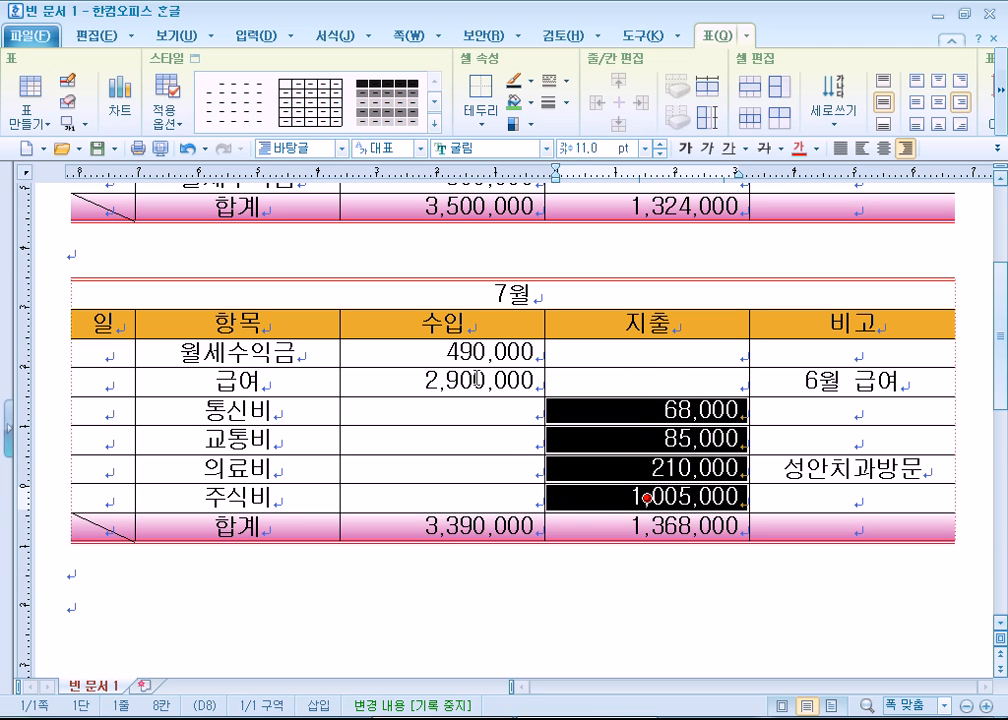
{"action": "left_click", "coordinate": [580, 607]}
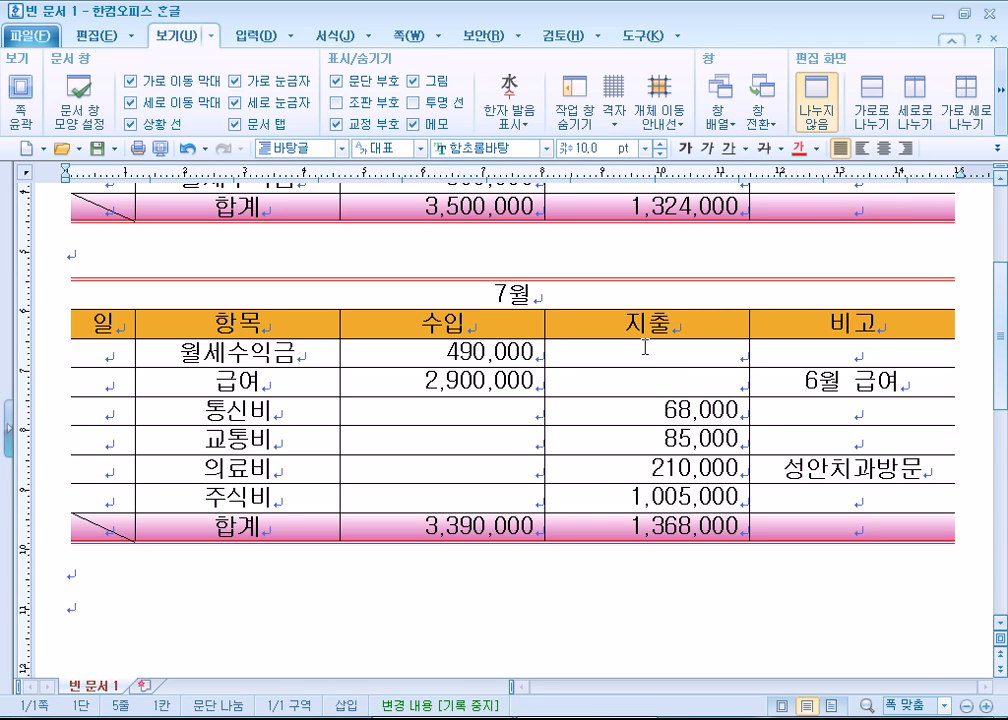
{"action": "left_click", "coordinate": [646, 405]}
{"action": "left_click", "coordinate": [644, 381]}
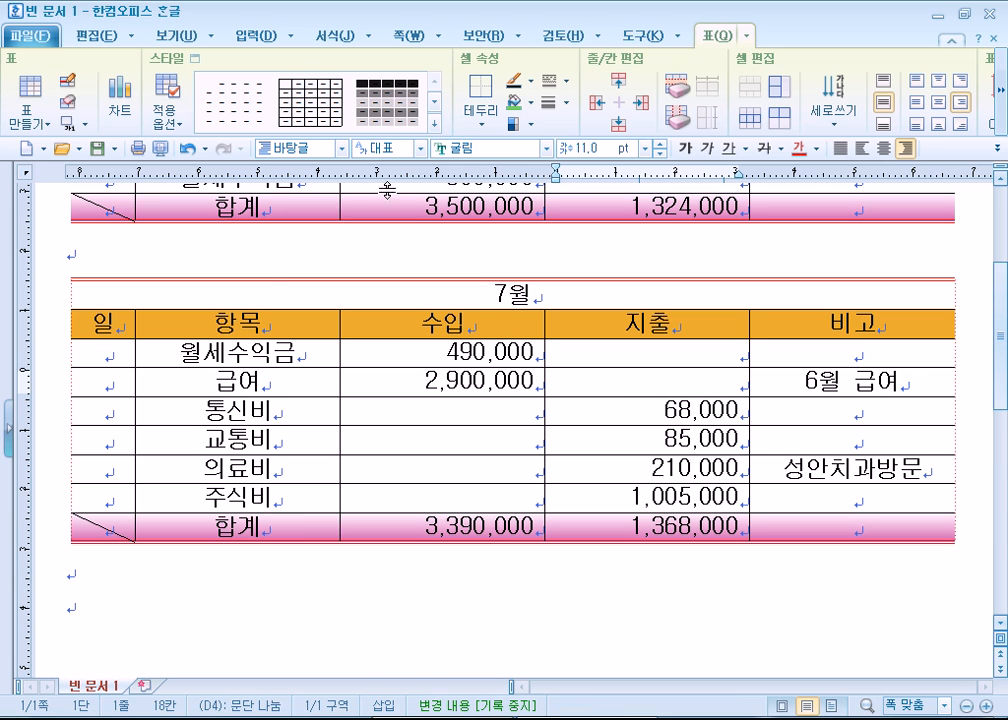
Start a sort of the 7월 table's rows between header and total, with 필드3 in 숫자(012) order as the first criterion
{"action": "left_click_drag", "start_coordinate": [81, 342], "coordinate": [851, 497]}
{"action": "left_click", "coordinate": [634, 42]}
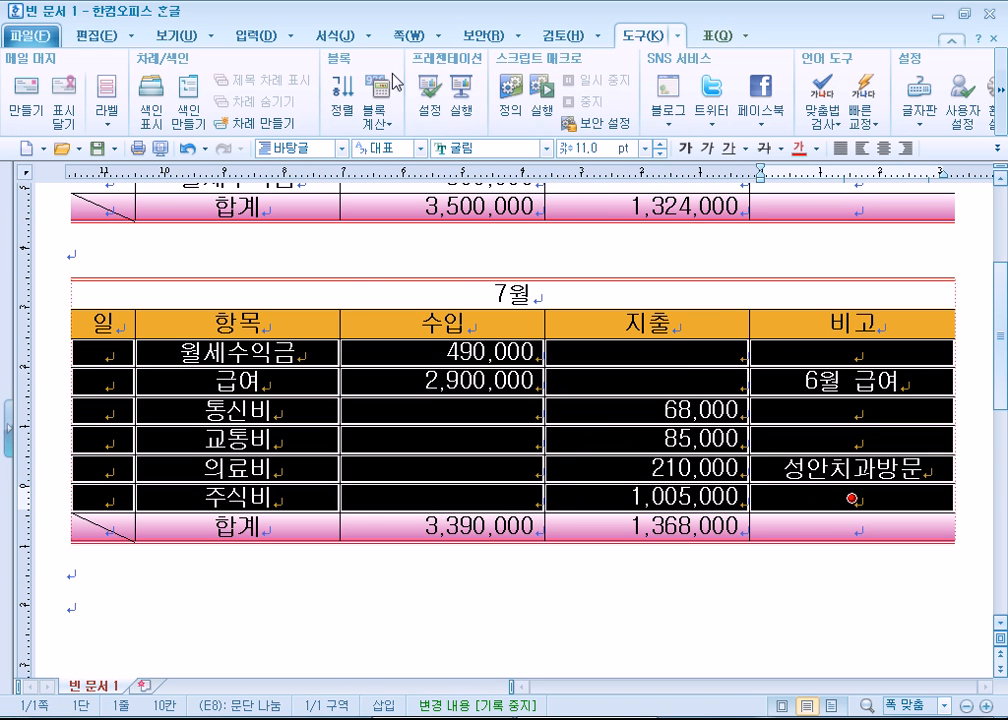
{"action": "left_click", "coordinate": [345, 95]}
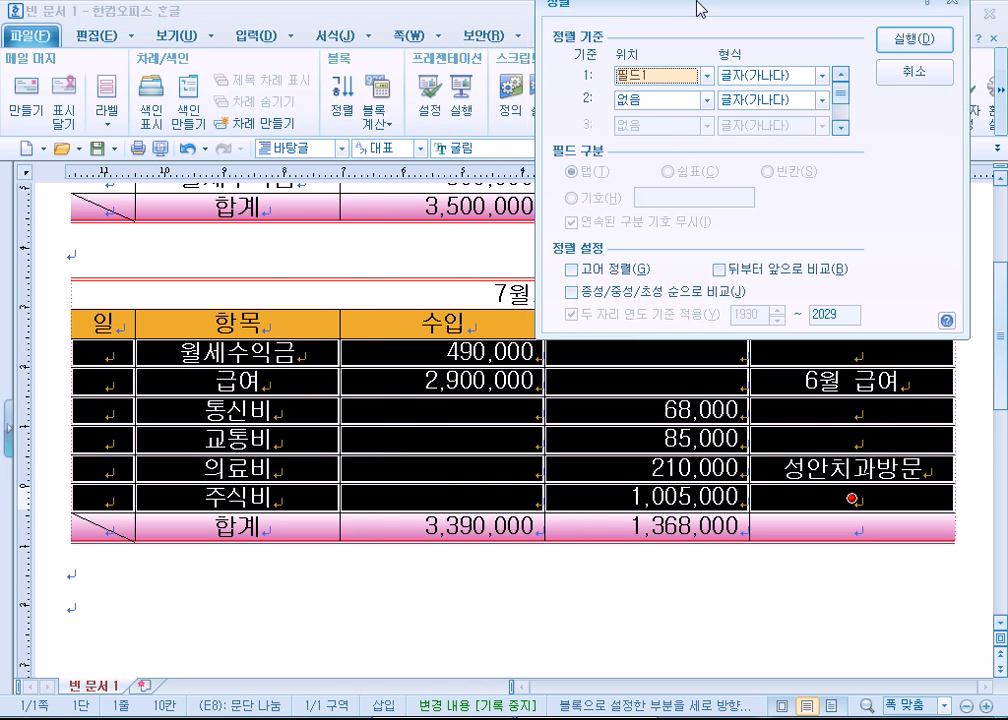
{"action": "left_click", "coordinate": [666, 88]}
{"action": "left_click", "coordinate": [655, 144]}
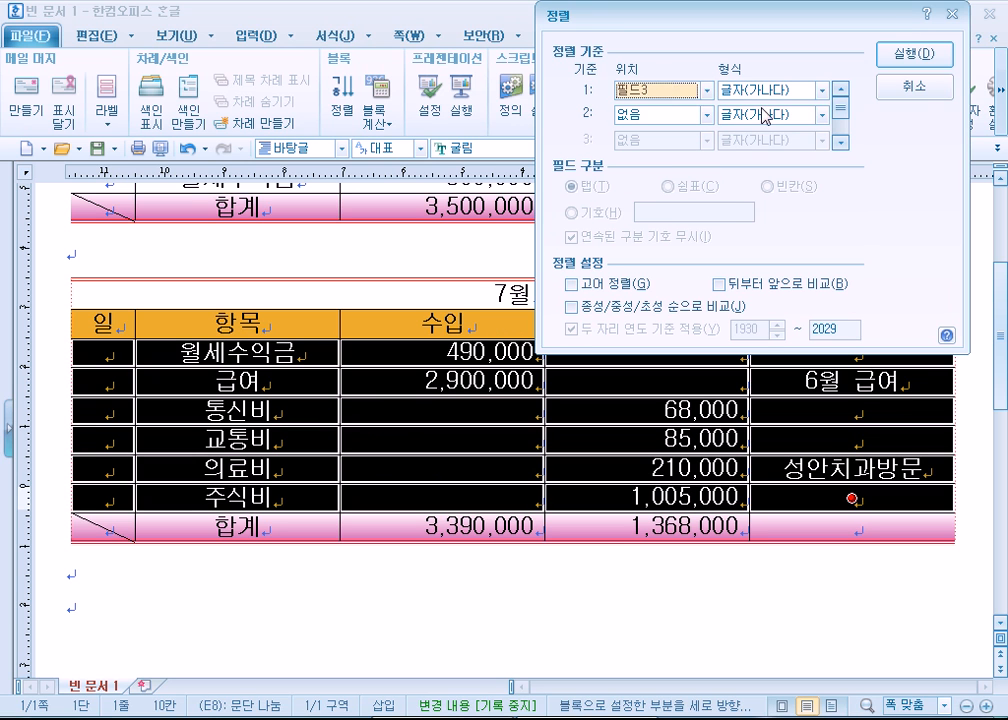
{"action": "left_click", "coordinate": [775, 90]}
{"action": "left_click", "coordinate": [762, 136]}
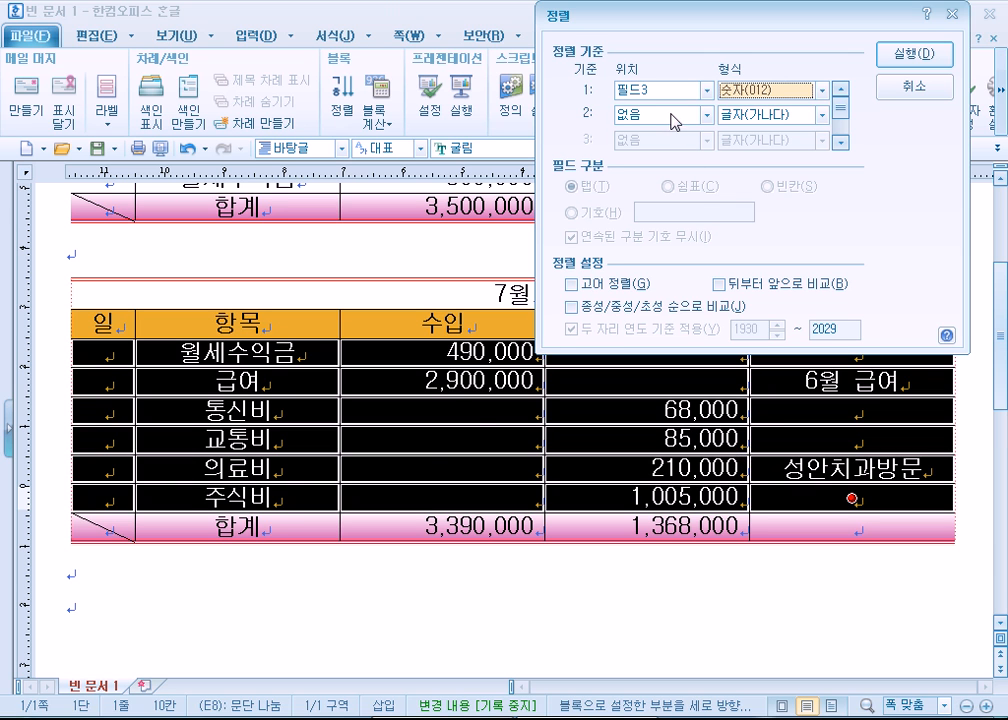
Add 필드4 in 숫자(012) order as the second criterion and run the sort on the 7월 rows
{"action": "left_click", "coordinate": [614, 116]}
{"action": "left_click", "coordinate": [657, 188]}
{"action": "left_click", "coordinate": [765, 115]}
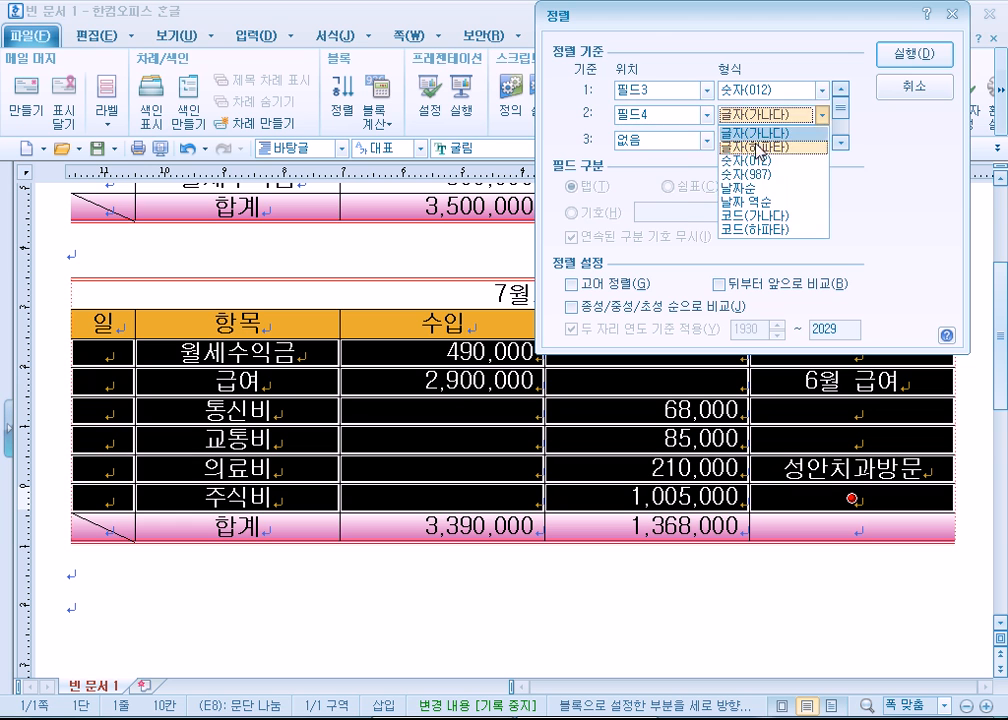
{"action": "left_click", "coordinate": [765, 146]}
{"action": "left_click", "coordinate": [913, 57]}
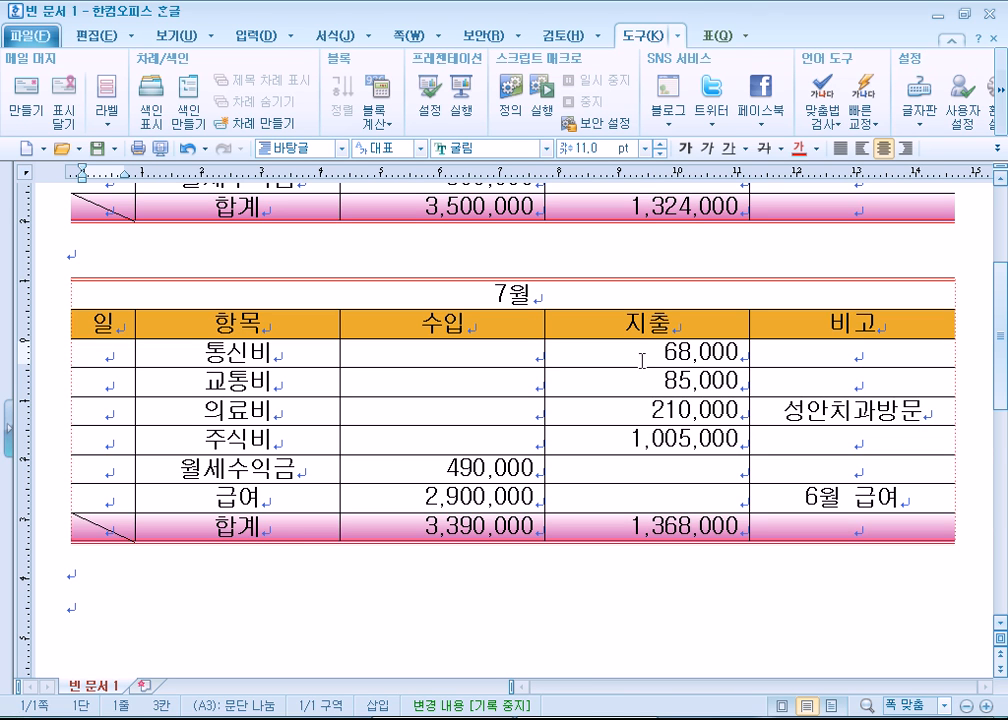
Examine how the empty cells and amounts are ordered in the 7월 table's 수입 and 지출 columns
{"action": "left_click_drag", "start_coordinate": [652, 349], "coordinate": [697, 500]}
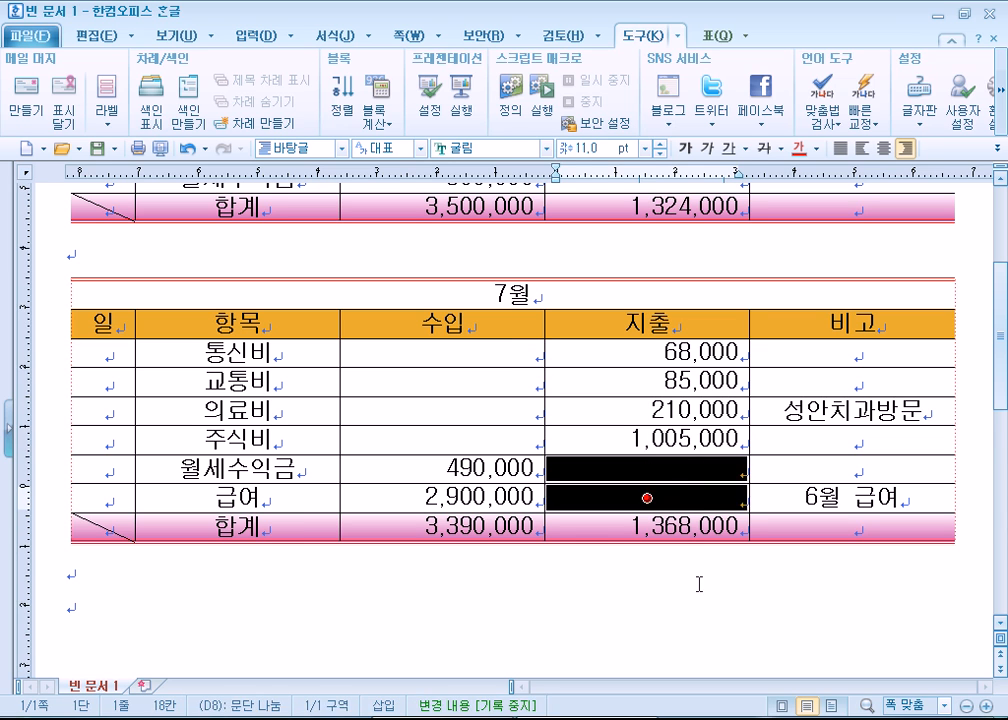
{"action": "left_click", "coordinate": [699, 580]}
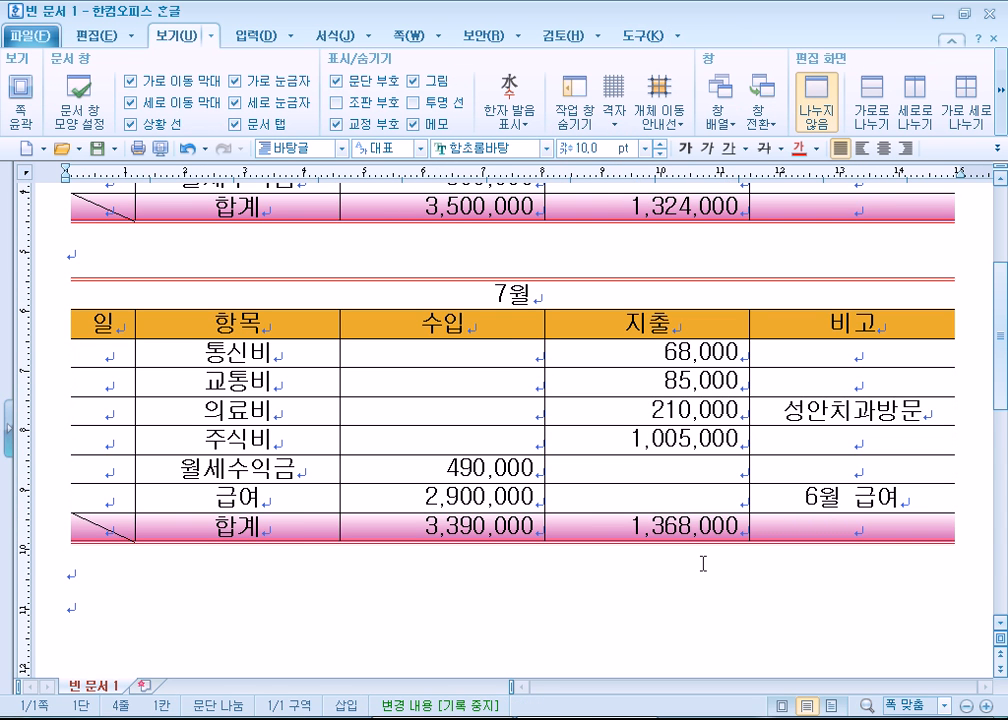
{"action": "left_click_drag", "start_coordinate": [421, 332], "coordinate": [442, 382]}
{"action": "left_click", "coordinate": [421, 600]}
{"action": "left_click_drag", "start_coordinate": [396, 352], "coordinate": [396, 437]}
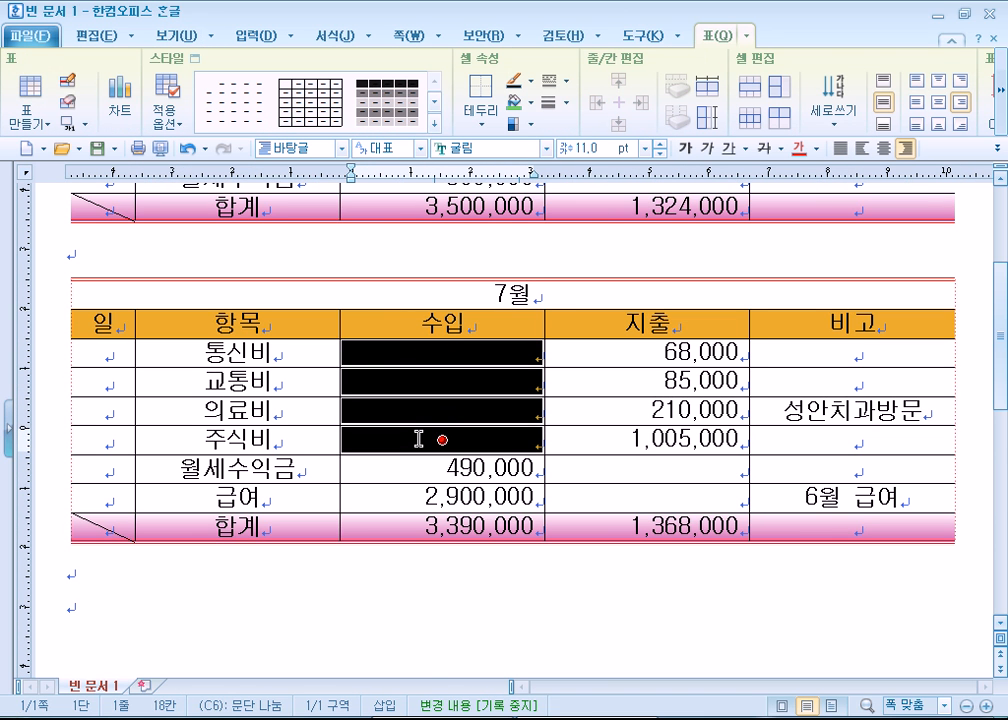
{"action": "left_click_drag", "start_coordinate": [639, 351], "coordinate": [640, 438]}
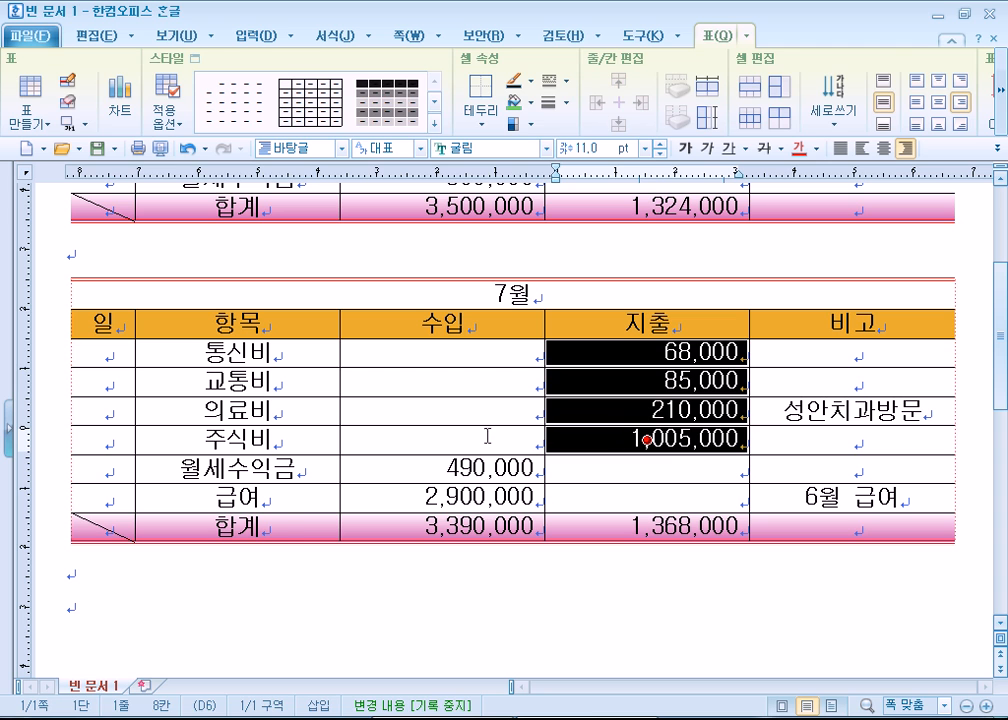
{"action": "left_click", "coordinate": [452, 625]}
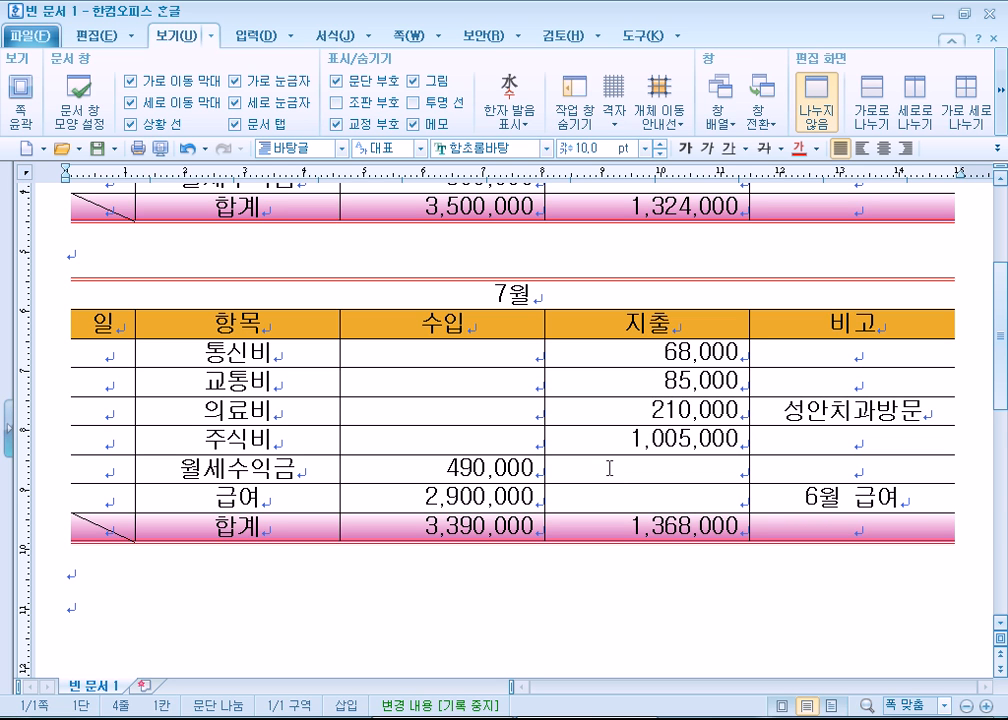
{"action": "left_click_drag", "start_coordinate": [609, 468], "coordinate": [663, 498]}
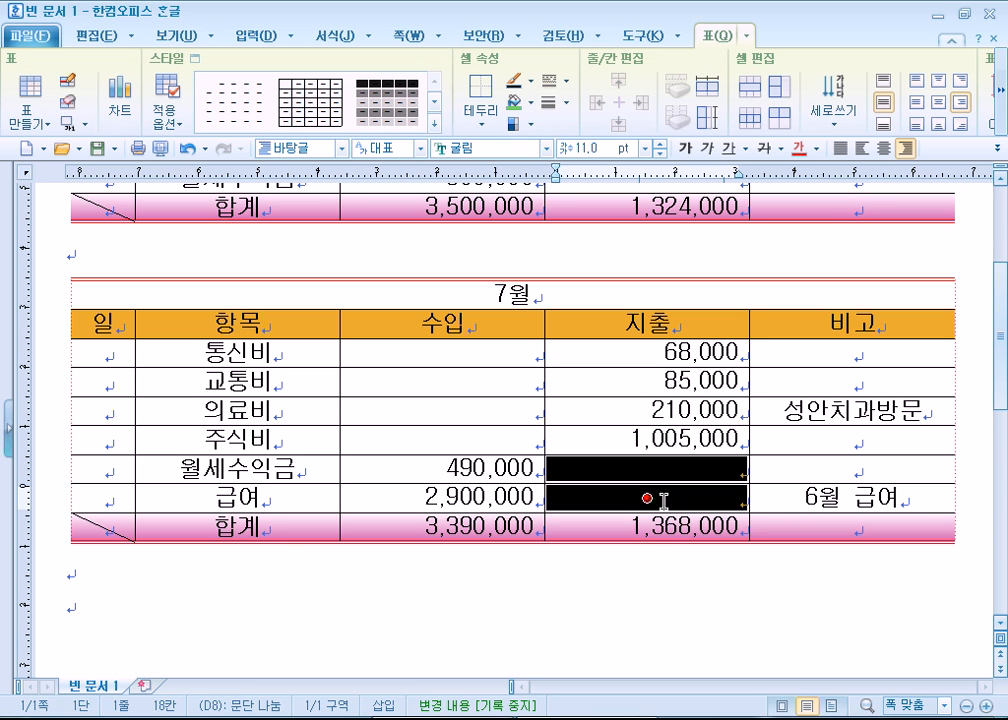
{"action": "left_click", "coordinate": [542, 599]}
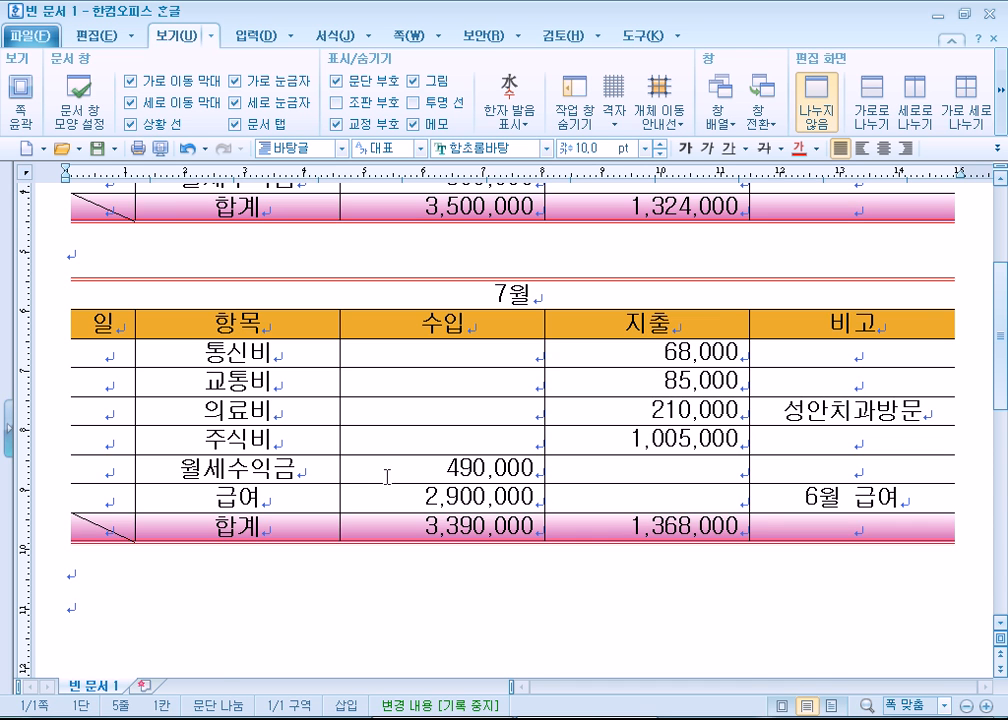
Compare the data rows of the 6월 table with the sorted data rows of the 7월 table
{"action": "scroll", "coordinate": [191, 345], "scroll_direction": "up", "scroll_amount": 5}
{"action": "left_click_drag", "start_coordinate": [103, 258], "coordinate": [851, 432]}
{"action": "scroll", "coordinate": [509, 265], "scroll_direction": "down", "scroll_amount": 3}
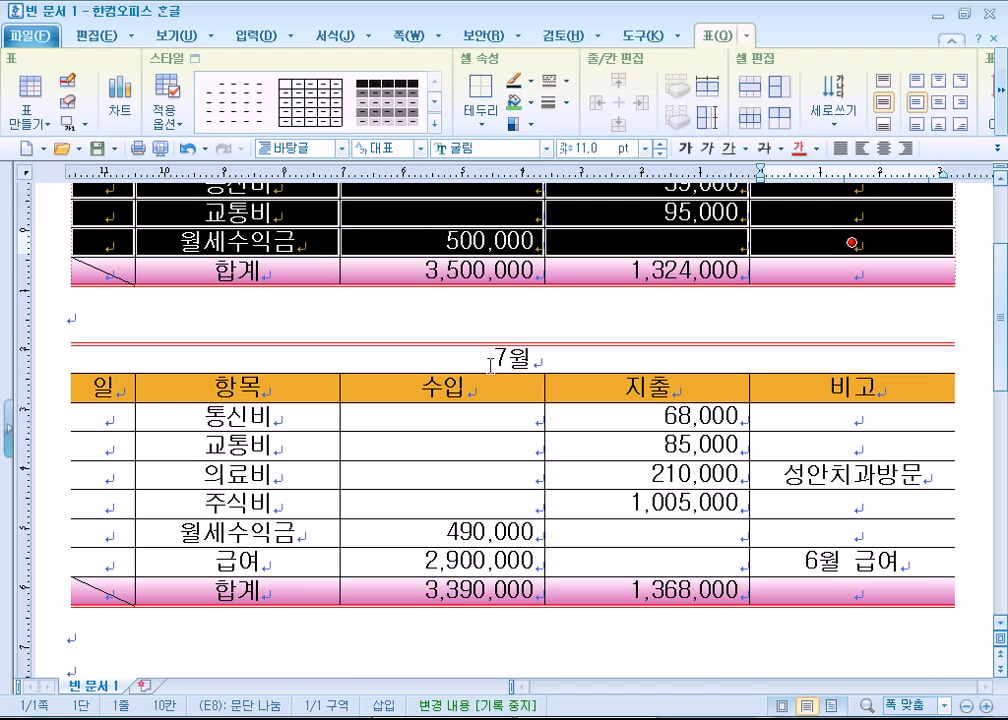
{"action": "left_click_drag", "start_coordinate": [105, 388], "coordinate": [776, 531]}
{"action": "left_click_drag", "start_coordinate": [83, 416], "coordinate": [787, 558]}
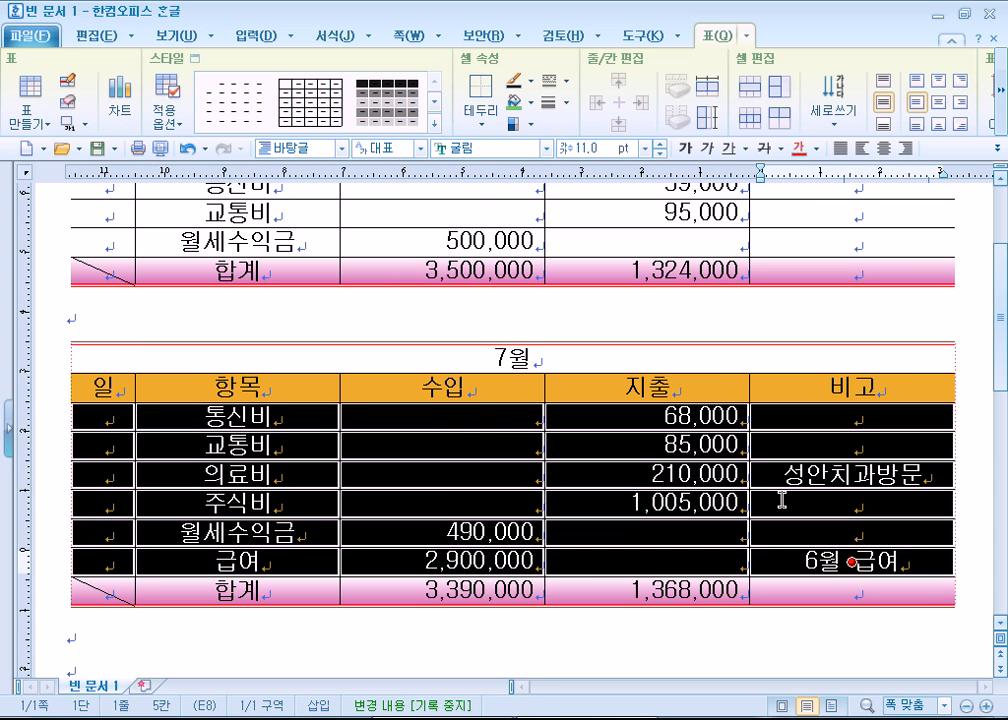
{"action": "left_click", "coordinate": [603, 644]}
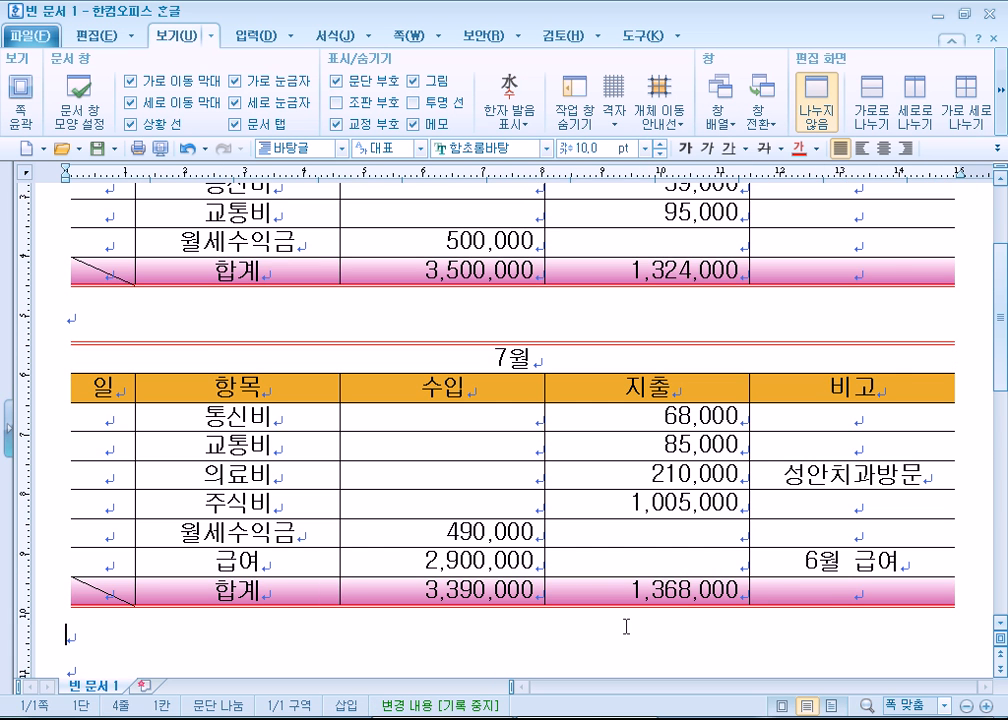
Enter the title 자연휴향림 이용 안내 on the last empty line below the 7월 table, followed by a blank line
{"action": "scroll", "coordinate": [600, 625], "scroll_direction": "down", "scroll_amount": 3}
{"action": "left_click", "coordinate": [191, 488]}
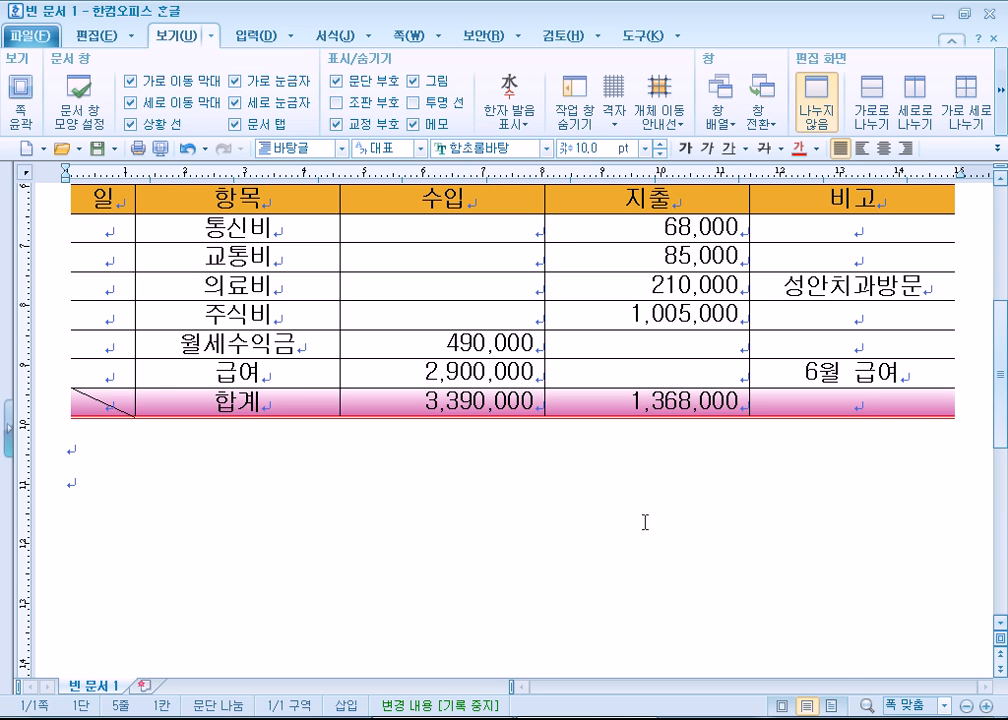
{"action": "scroll", "coordinate": [645, 520], "scroll_direction": "up", "scroll_amount": 6}
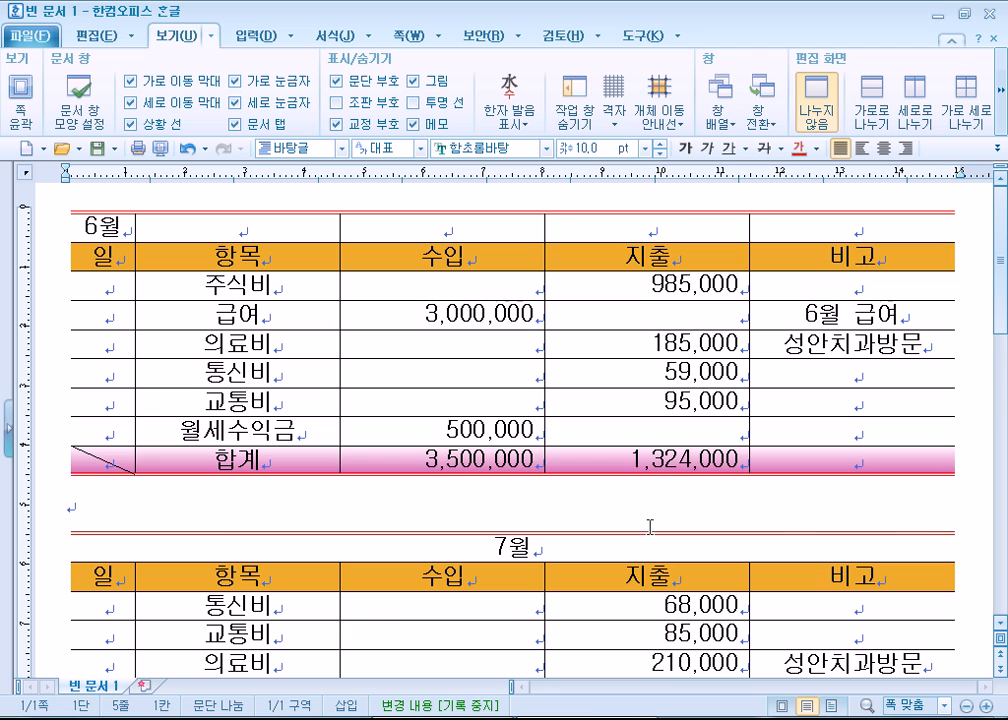
{"action": "scroll", "coordinate": [650, 524], "scroll_direction": "down", "scroll_amount": 5}
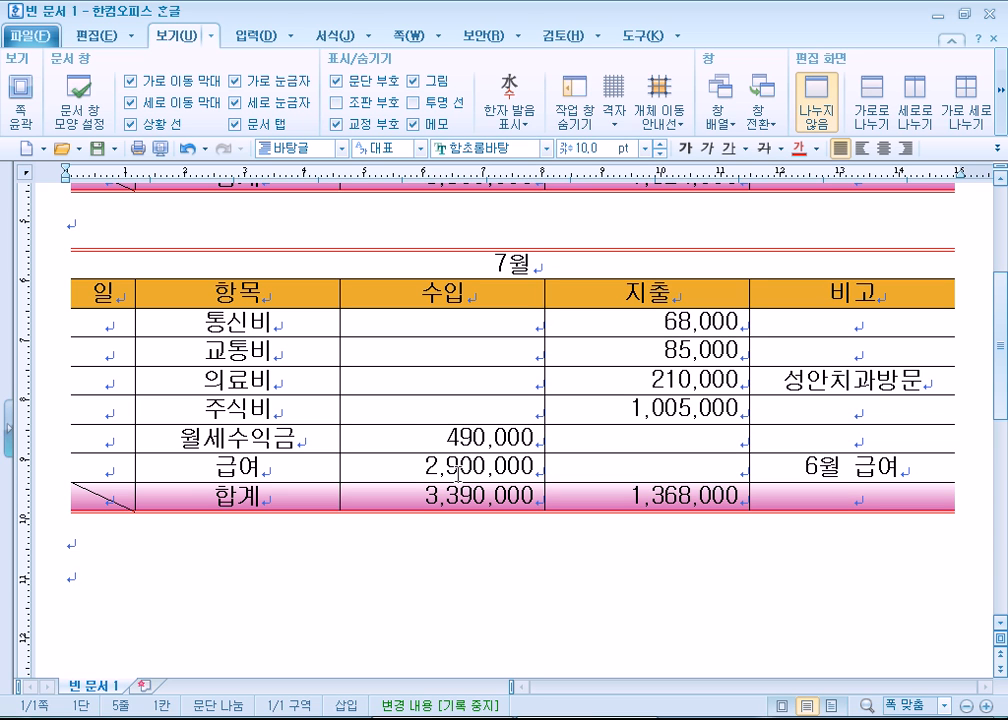
{"action": "scroll", "coordinate": [160, 500], "scroll_direction": "down", "scroll_amount": 3}
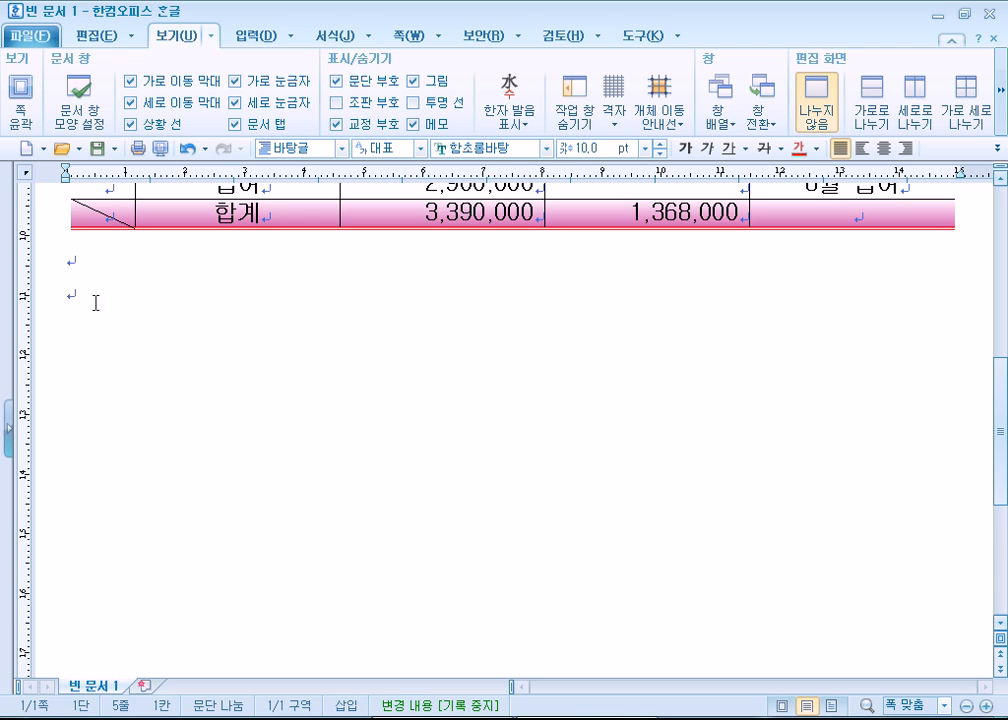
{"action": "type", "text": "wkdusgbfidgla"}
{"action": "key", "text": "Return"}
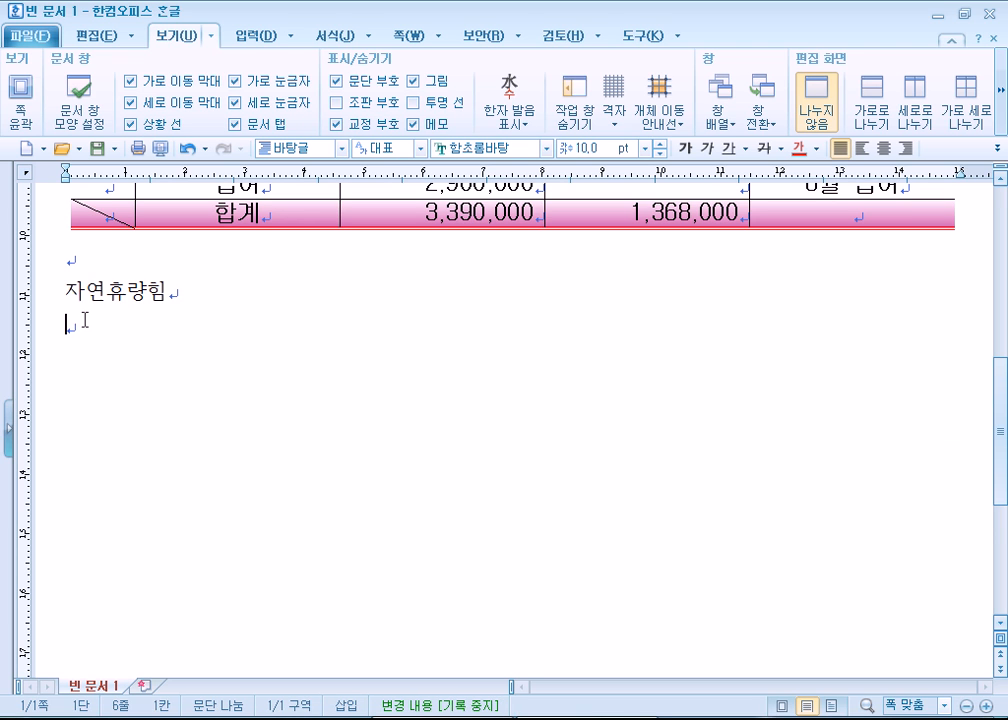
{"action": "key", "text": "BackSpace"}
{"action": "key", "text": "BackSpace"}
{"action": "key", "text": "BackSpace"}
{"action": "type", "text": "하ㅇ리ㅏ"}
{"action": "key", "text": "BackSpace"}
{"action": "key", "text": "BackSpace"}
{"action": "type", "text": "림 이용 안내"}
{"action": "key", "text": "Return"}
{"action": "key", "text": "Return"}
Enter the subheading 입장료 & 주차료 below the title and start a new line after it
{"action": "type", "text": "입장"}
{"action": "type", "text": "료 & 줄"}
{"action": "type", "text": "차룟"}
{"action": "key", "text": "Return"}
{"action": "key", "text": "BackSpace"}
{"action": "key", "text": "BackSpace"}
{"action": "type", "text": "료"}
{"action": "key", "text": "Return"}
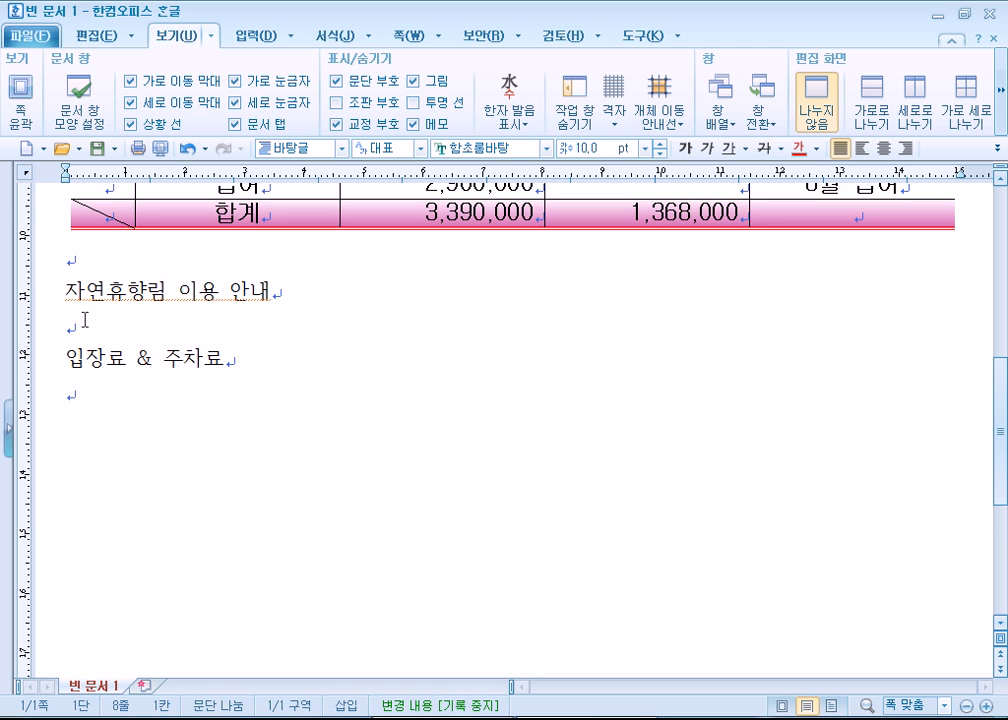
Insert an extra blank line between the 7월 table and the 자연휴향림 이용 안내 title
{"action": "left_click", "coordinate": [72, 259]}
{"action": "key", "text": "Return"}
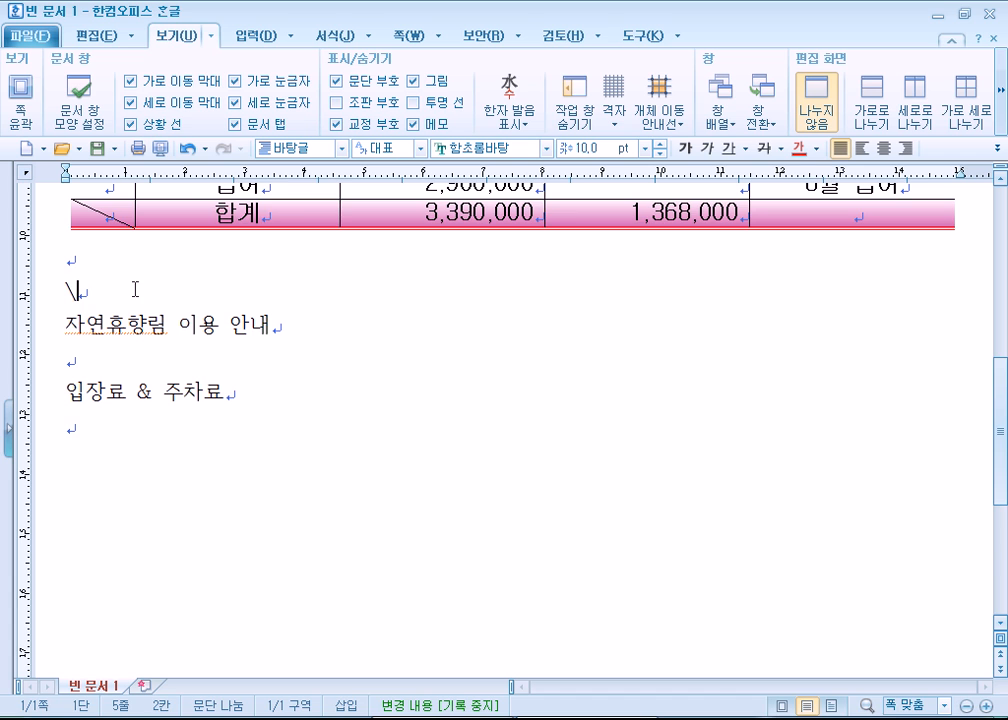
{"action": "scroll", "coordinate": [214, 328], "scroll_direction": "down", "scroll_amount": 2}
{"action": "scroll", "coordinate": [139, 276], "scroll_direction": "up", "scroll_amount": 1}
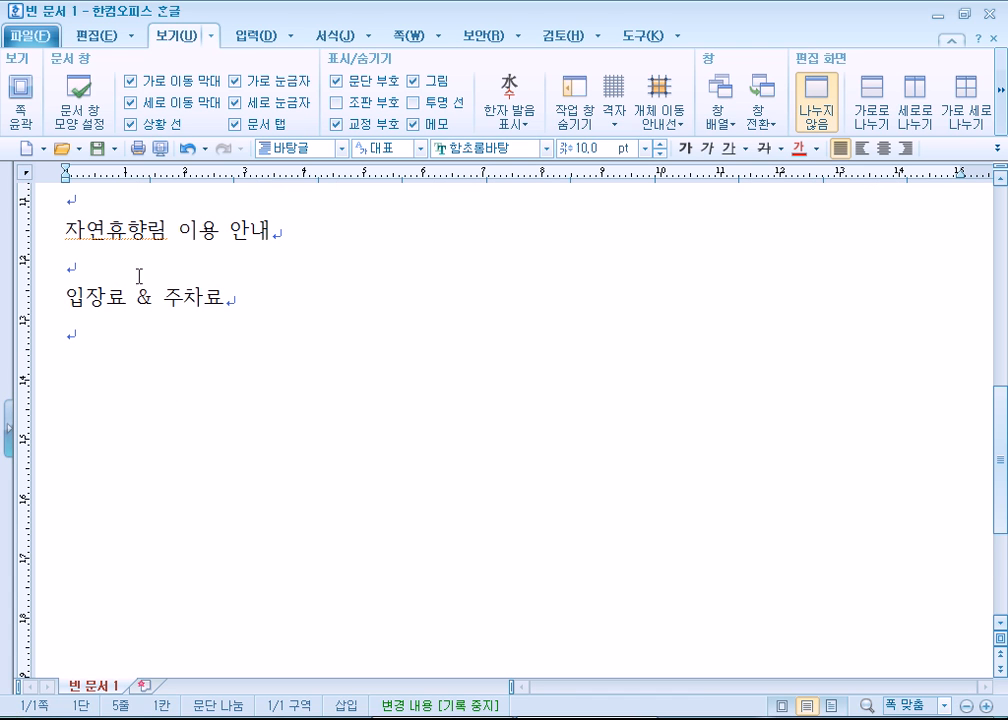
Start a new table on the empty line below 입장료 & 주차료, with 8 rows and 6 columns
{"action": "left_click", "coordinate": [62, 268]}
{"action": "left_click_drag", "start_coordinate": [66, 296], "coordinate": [256, 310]}
{"action": "left_click", "coordinate": [126, 340]}
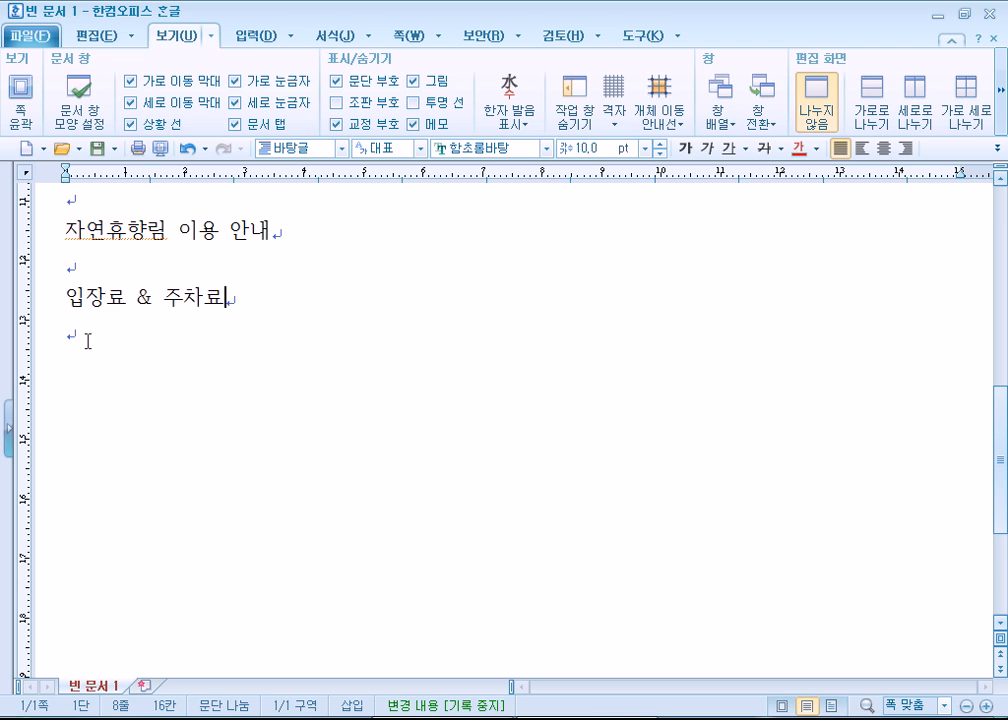
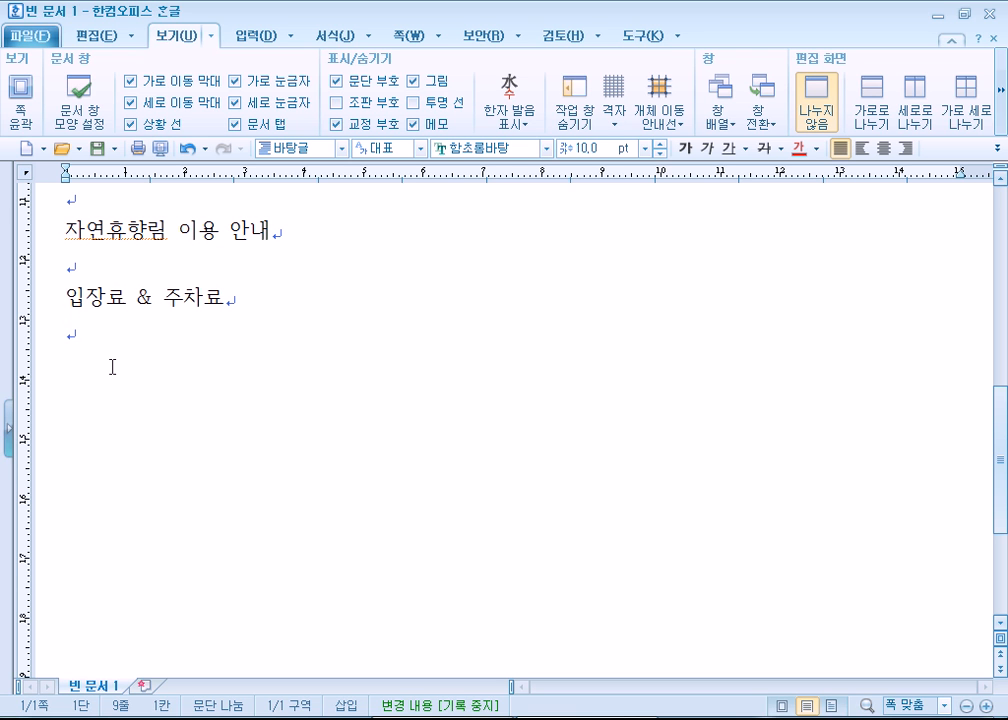
{"action": "left_click", "coordinate": [250, 36]}
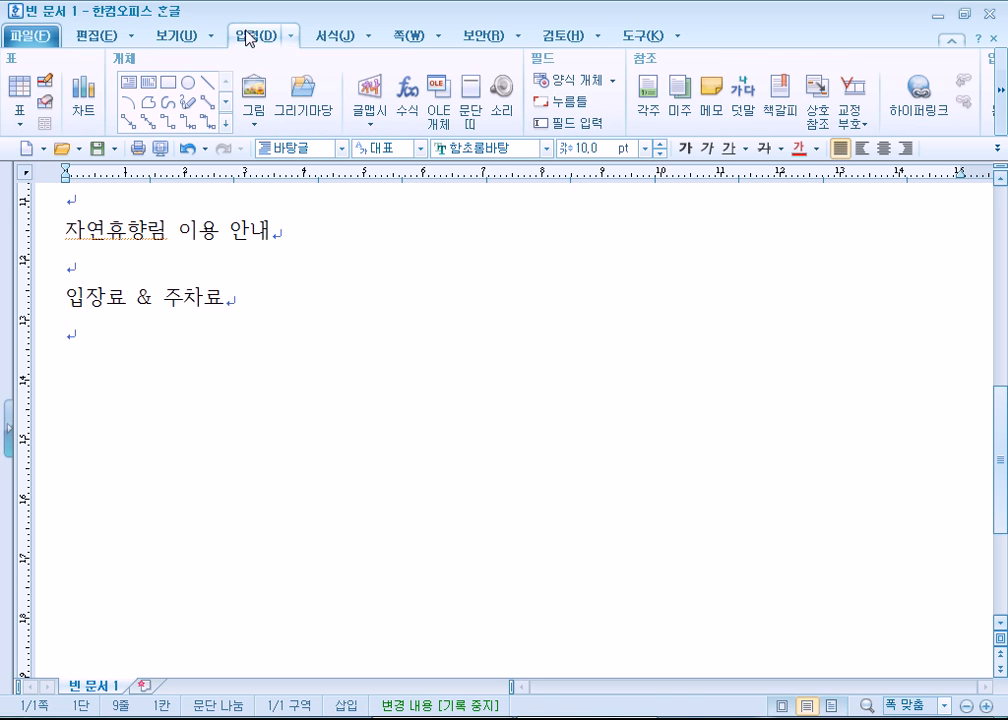
{"action": "left_click", "coordinate": [25, 88]}
{"action": "left_click", "coordinate": [451, 289]}
{"action": "left_click", "coordinate": [456, 300]}
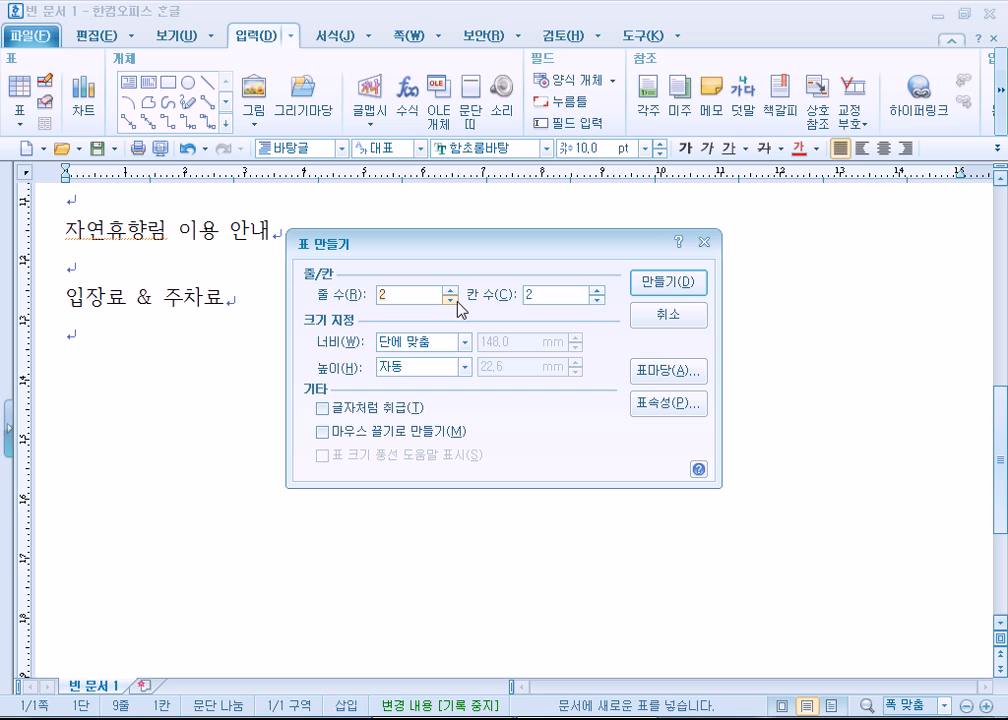
{"action": "key", "text": "BackSpace"}
{"action": "type", "text": "8"}
Turn on 글자처럼 취급 for the new table and create it
{"action": "left_click", "coordinate": [353, 407]}
{"action": "left_click_drag", "start_coordinate": [486, 233], "coordinate": [646, 110]}
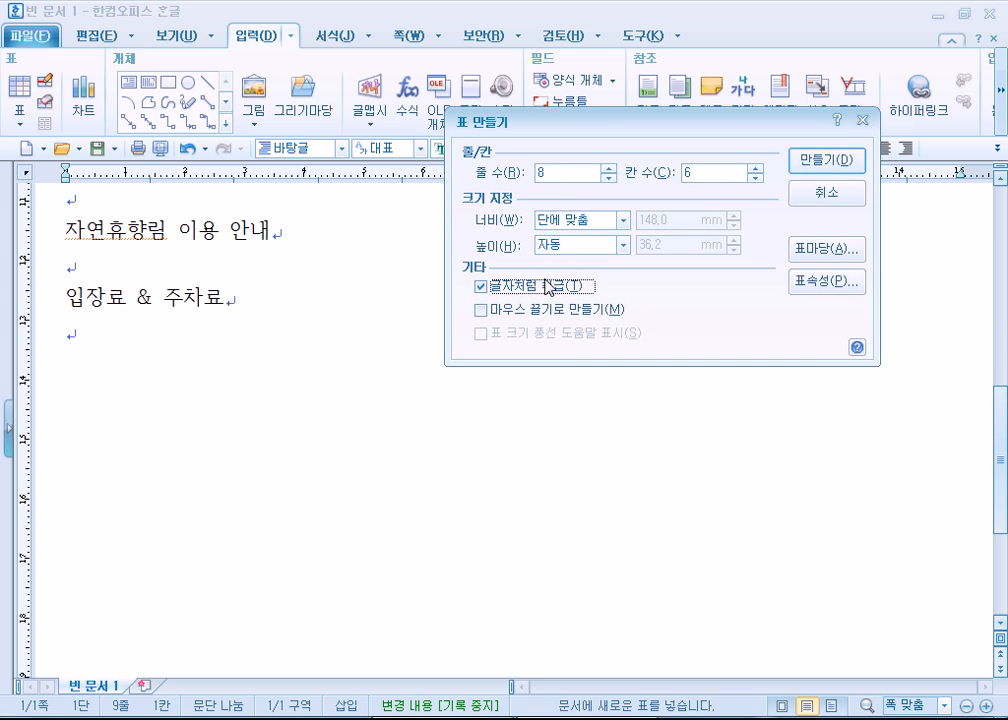
{"action": "left_click", "coordinate": [549, 172]}
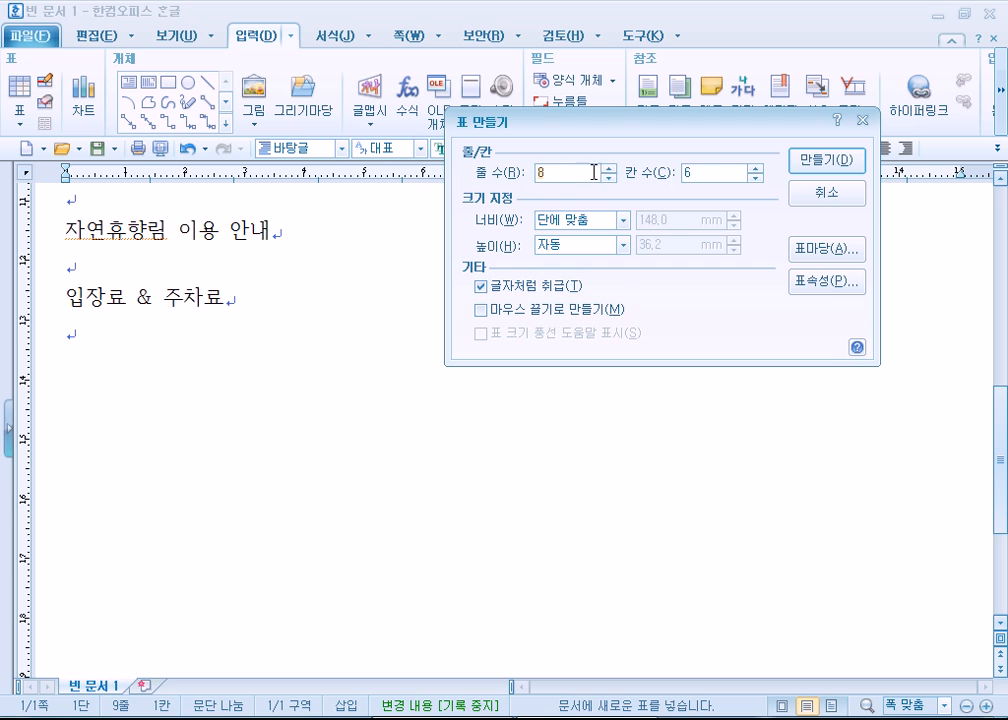
{"action": "left_click", "coordinate": [704, 171]}
{"action": "left_click", "coordinate": [538, 290]}
{"action": "left_click", "coordinate": [538, 290]}
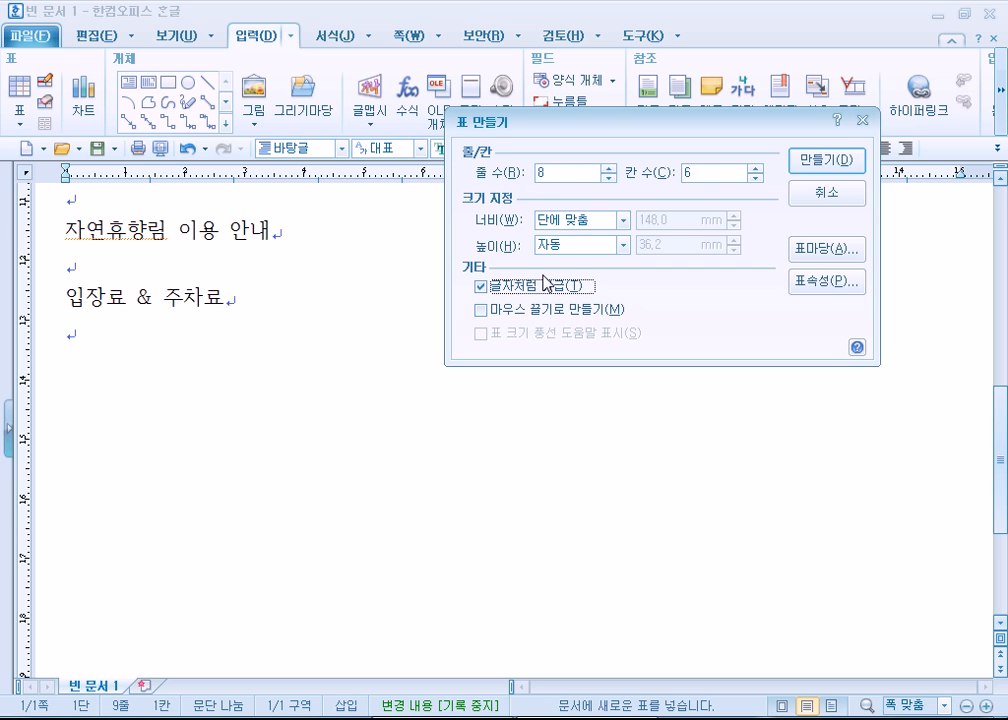
{"action": "left_click", "coordinate": [834, 166]}
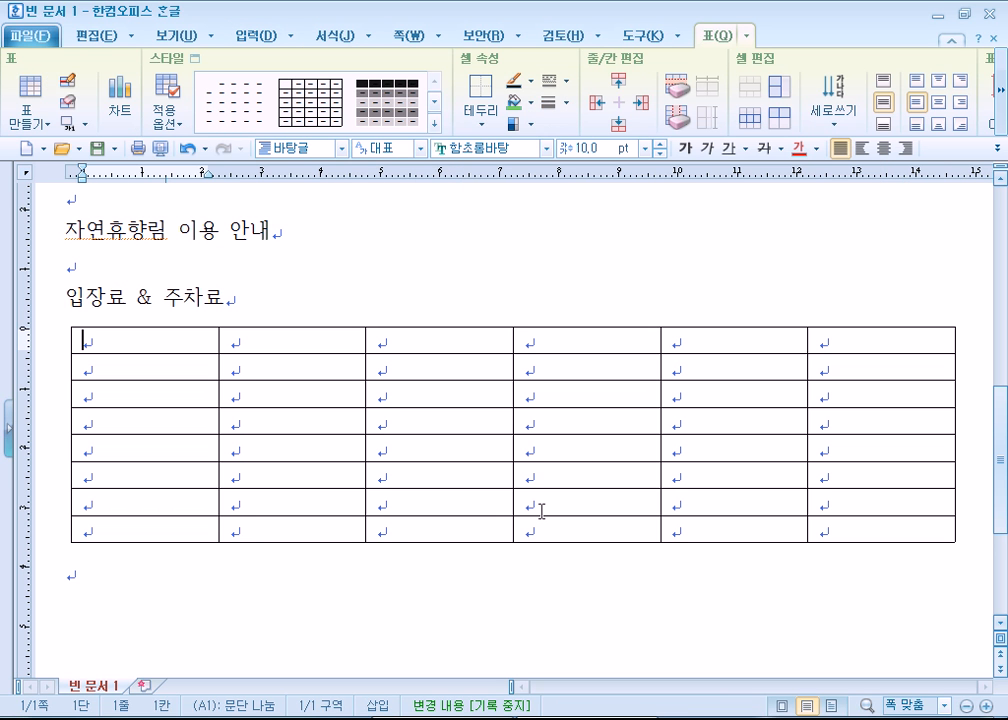
Fill the table's header row with 구분, 기준, 이용요금 and 비고 in the first, third, fourth and sixth columns
{"action": "type", "text": "구분"}
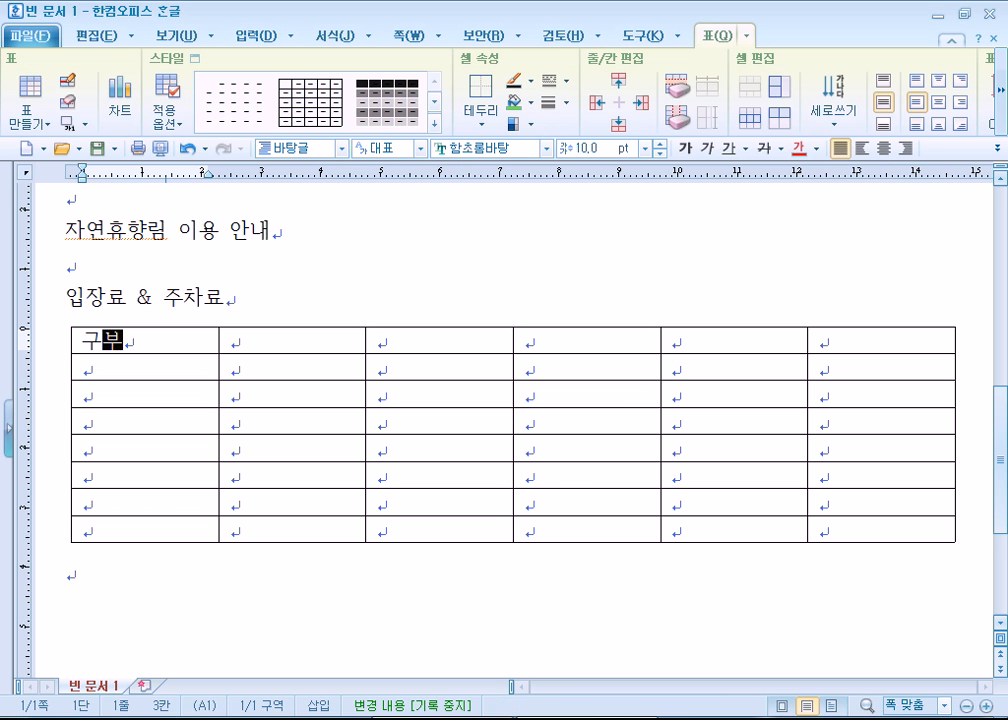
{"action": "key", "text": "Tab"}
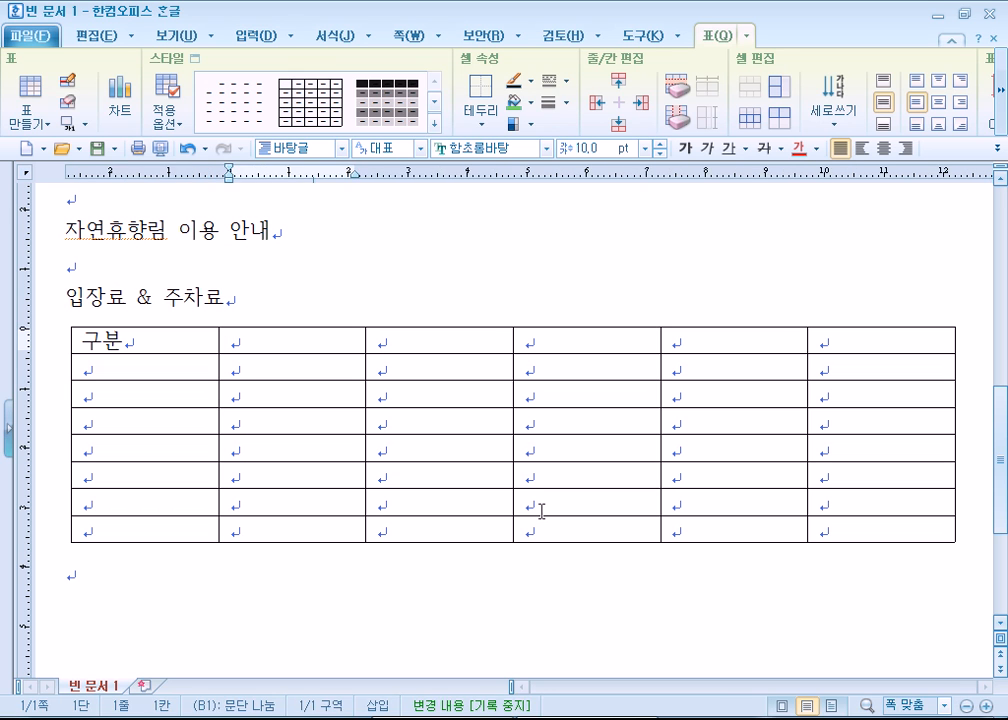
{"action": "key", "text": "Tab"}
{"action": "type", "text": "ㄱ"}
{"action": "key", "text": "BackSpace"}
{"action": "type", "text": "준"}
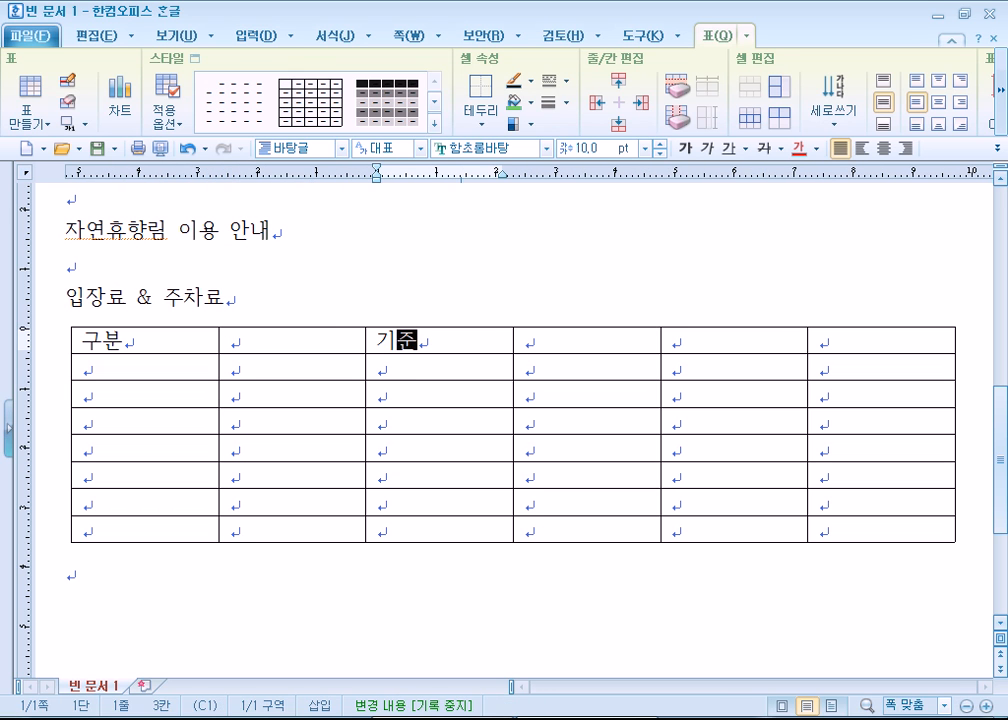
{"action": "key", "text": "Tab"}
{"action": "type", "text": "이용욕"}
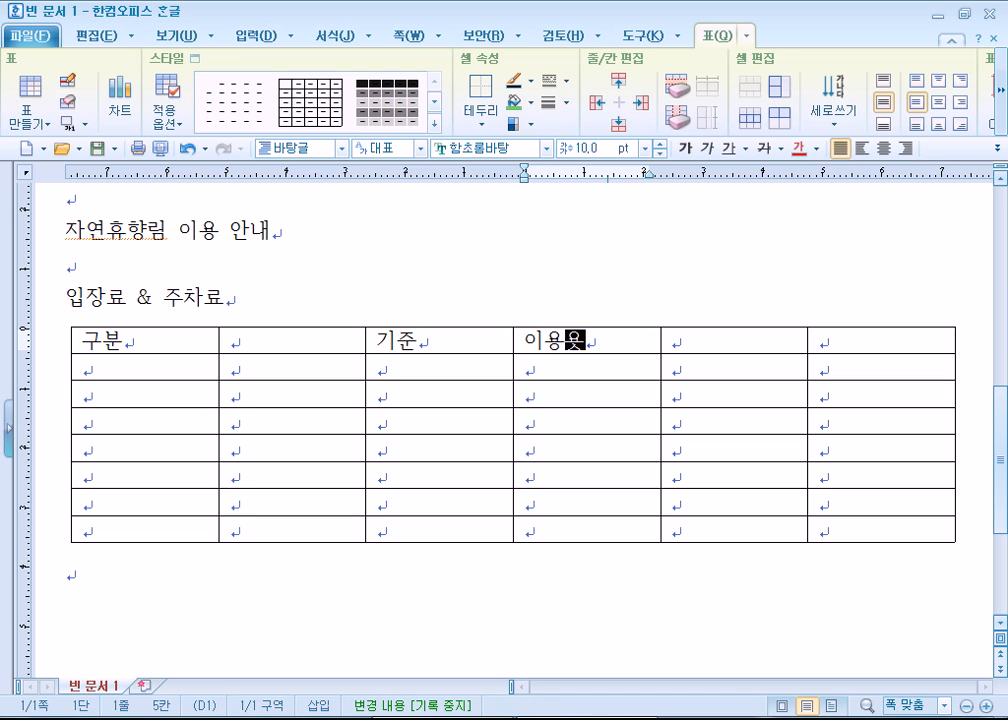
{"action": "type", "text": "금"}
{"action": "key", "text": "Tab"}
{"action": "key", "text": "Tab"}
{"action": "type", "text": "ㅂㅣ고"}
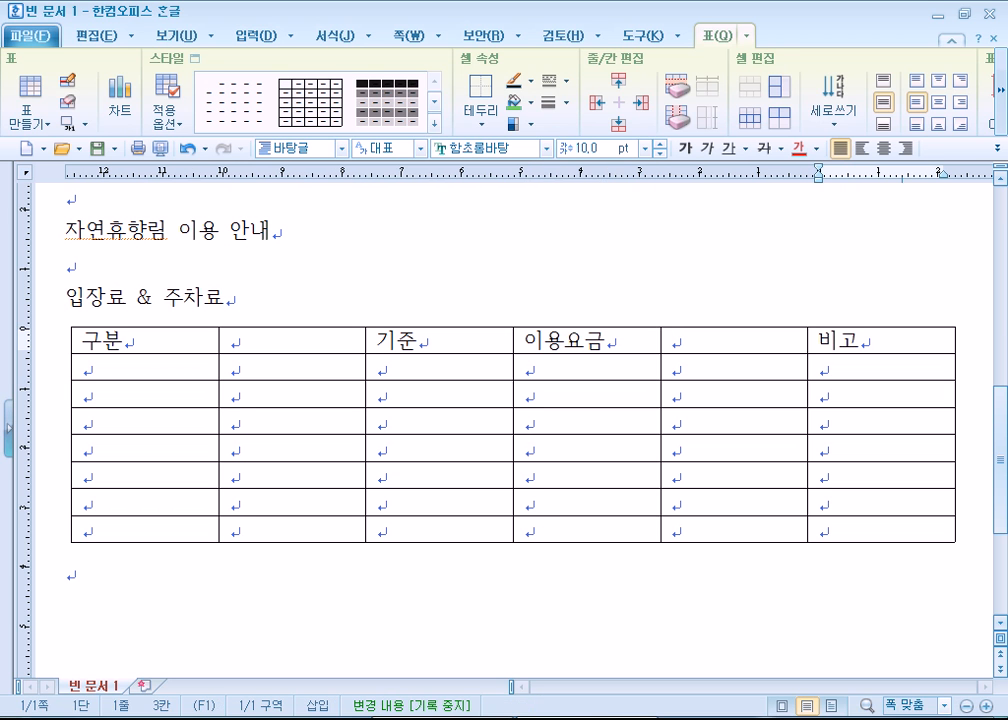
Enter 개인 below 이용요금 in the second row and 단체 in the cell beside it
{"action": "key", "text": "Down"}
{"action": "key", "text": "Left"}
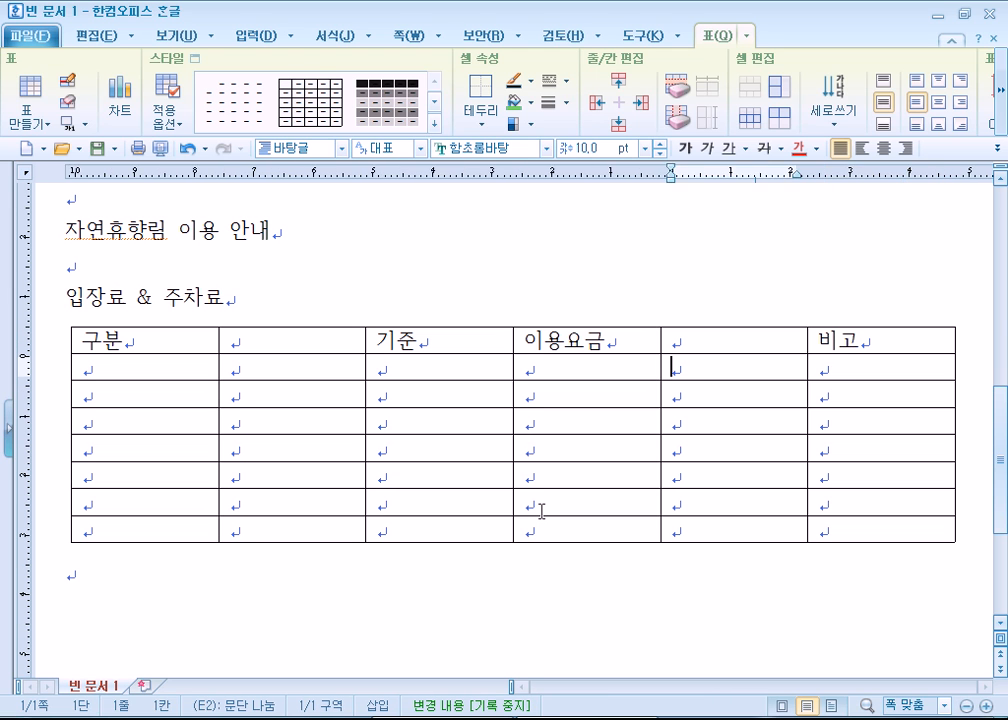
{"action": "key", "text": "Left"}
{"action": "key", "text": "Left"}
{"action": "key", "text": "Right"}
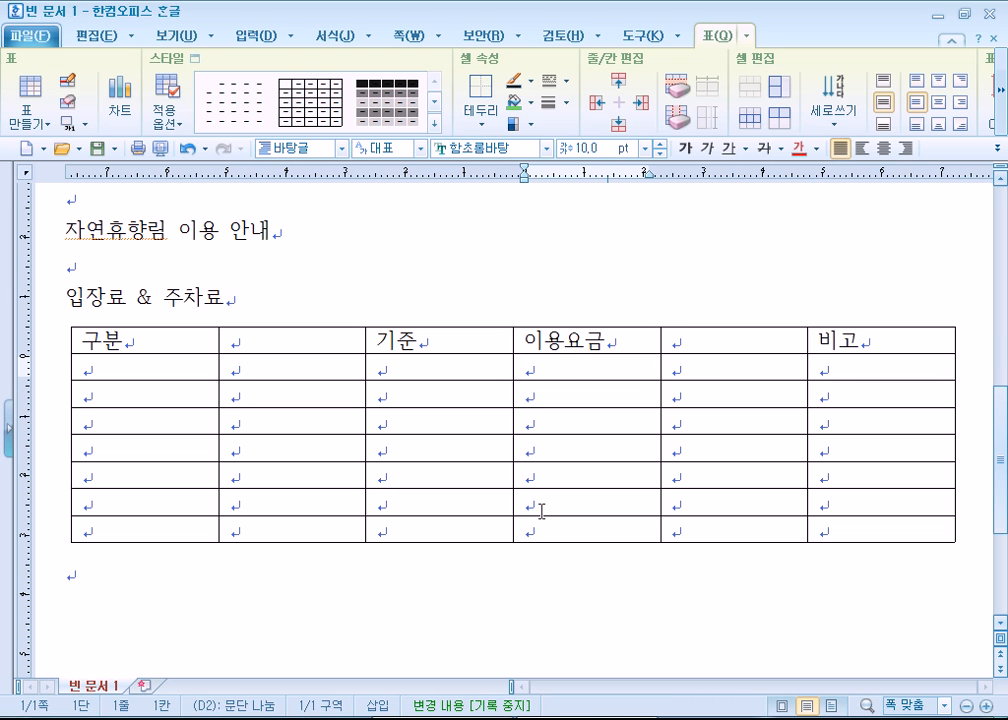
{"action": "type", "text": "개인"}
{"action": "key", "text": "Right"}
{"action": "type", "text": "단ㅊㅔ"}
Enter the visitor categories 어른, 청소년 and 어린이 in the second column, from the third to the fifth row
{"action": "key", "text": "Down"}
{"action": "key", "text": "Left"}
{"action": "key", "text": "Left"}
{"action": "key", "text": "Left"}
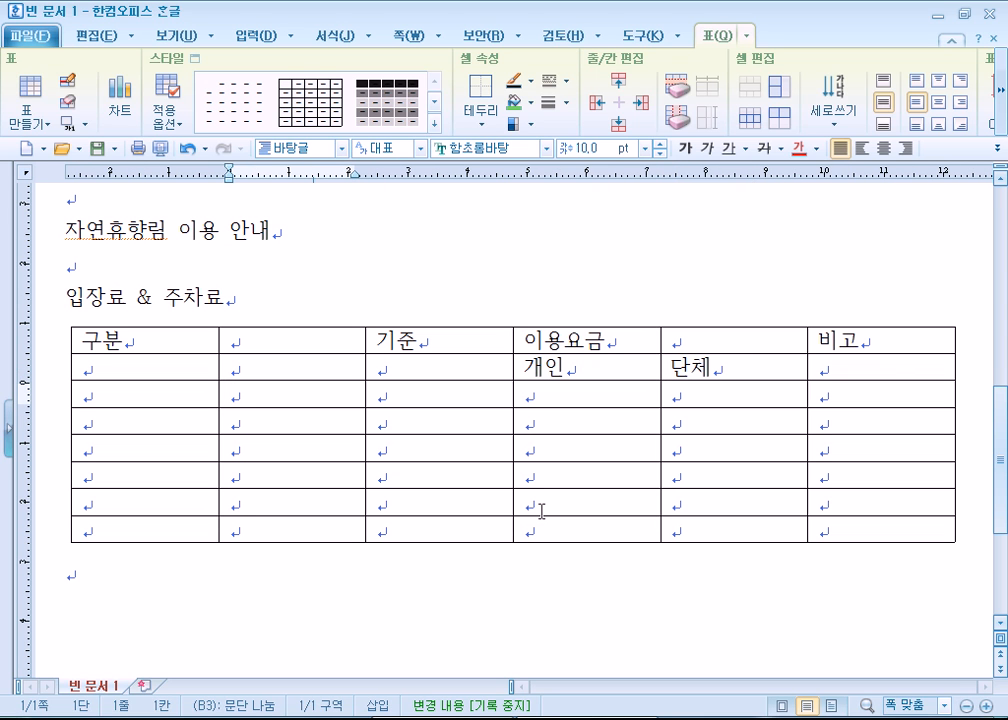
{"action": "type", "text": "어른"}
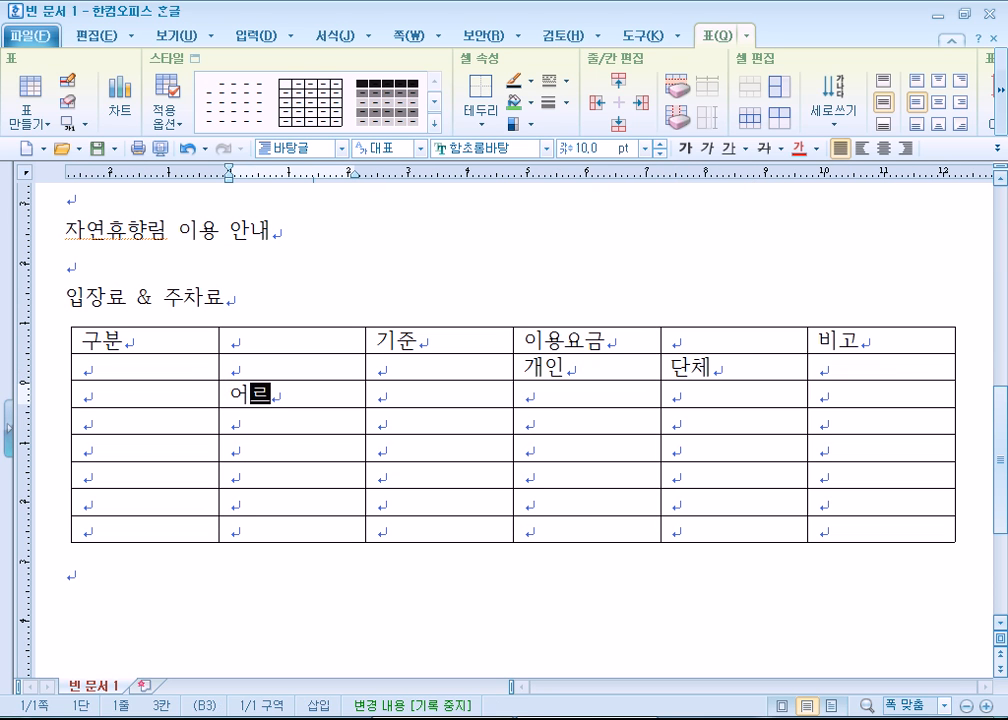
{"action": "key", "text": "Down"}
{"action": "type", "text": "청소년"}
{"action": "key", "text": "Down"}
{"action": "type", "text": "어린이"}
Enter the vehicle categories 경형, 중소형 and 대형 in the last three rows of the second column
{"action": "key", "text": "Down"}
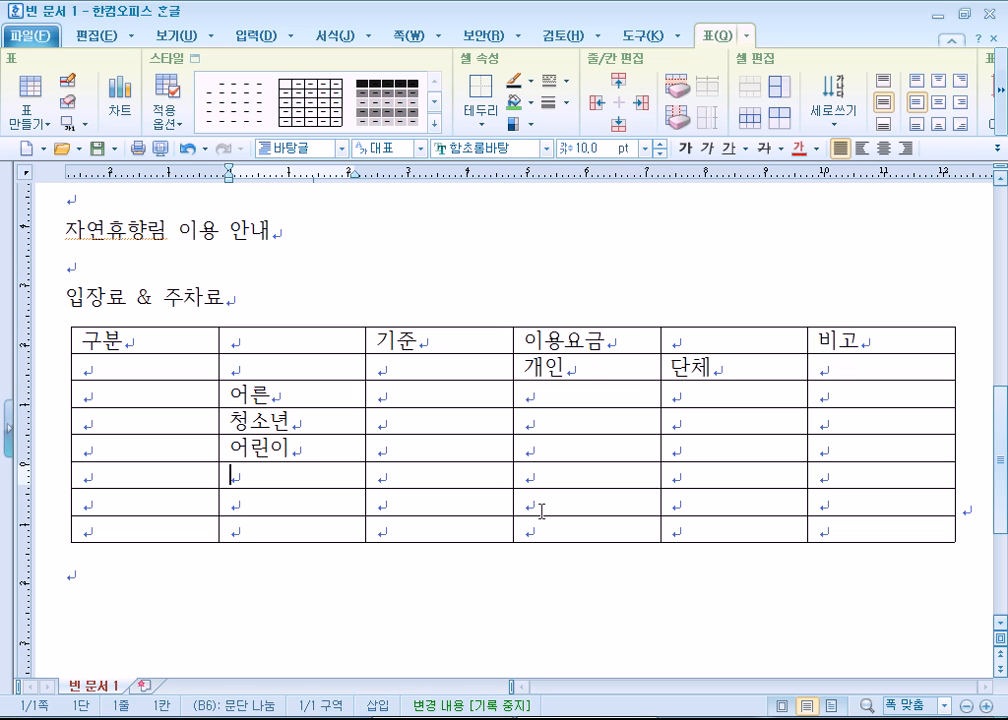
{"action": "type", "text": "경형"}
{"action": "key", "text": "Down"}
{"action": "type", "text": "중소형"}
{"action": "key", "text": "Down"}
{"action": "type", "text": "ㄷ"}
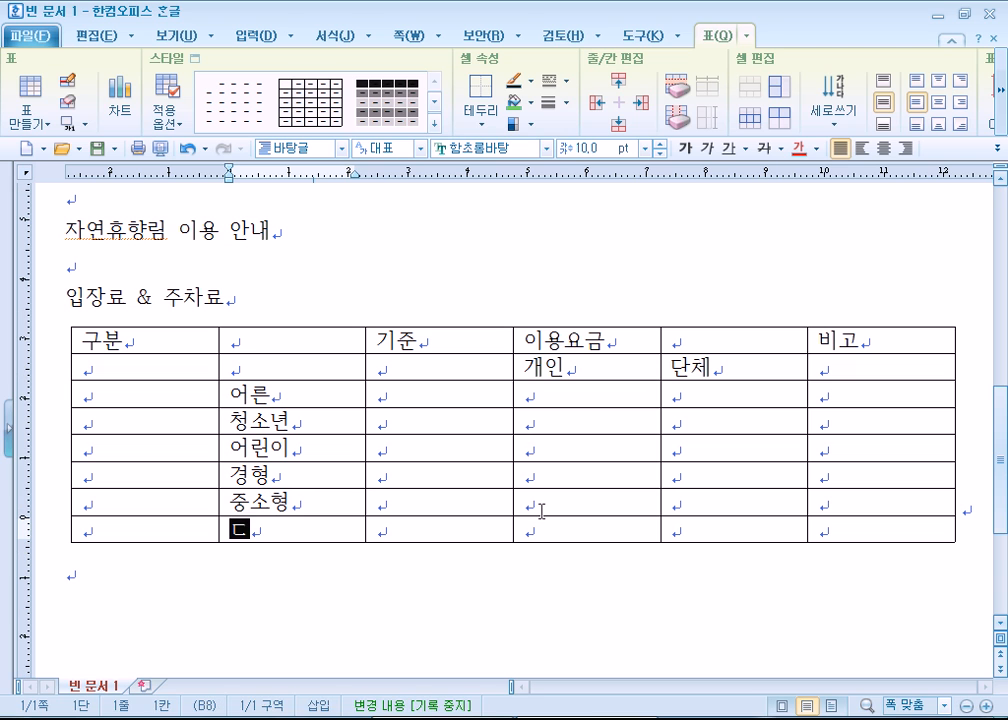
{"action": "type", "text": "ㅐ형"}
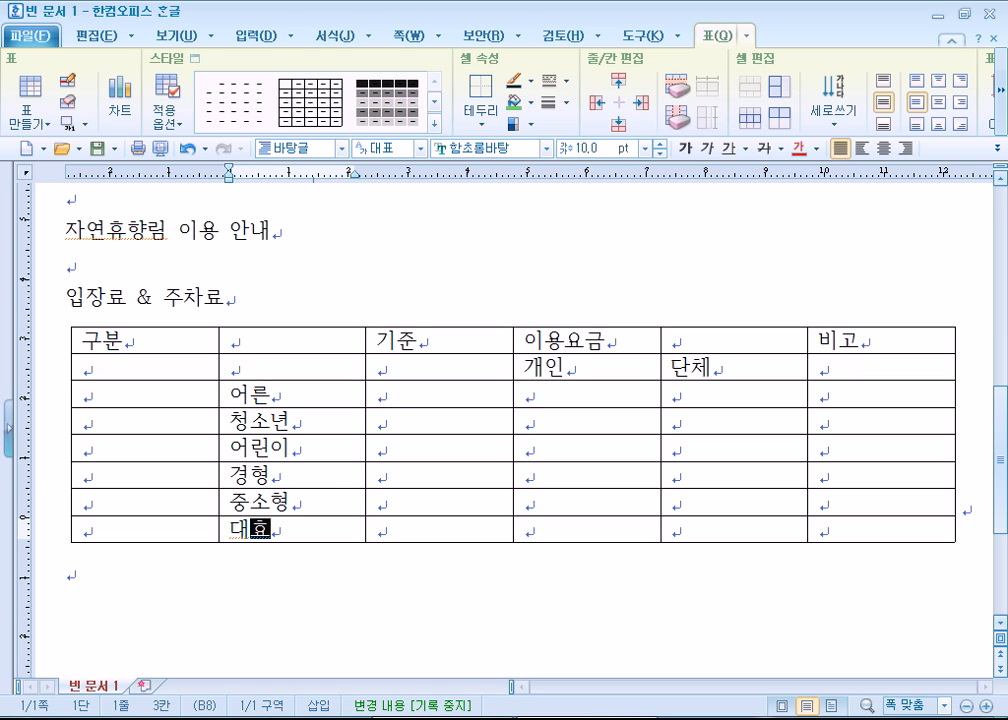
{"action": "key", "text": "BackSpace"}
{"action": "key", "text": "BackSpace"}
{"action": "type", "text": "ㅕㅇ"}
Label the groups in the first column with 입장권 beside 어른 and 주차료 beside 경형
{"action": "left_click", "coordinate": [117, 388]}
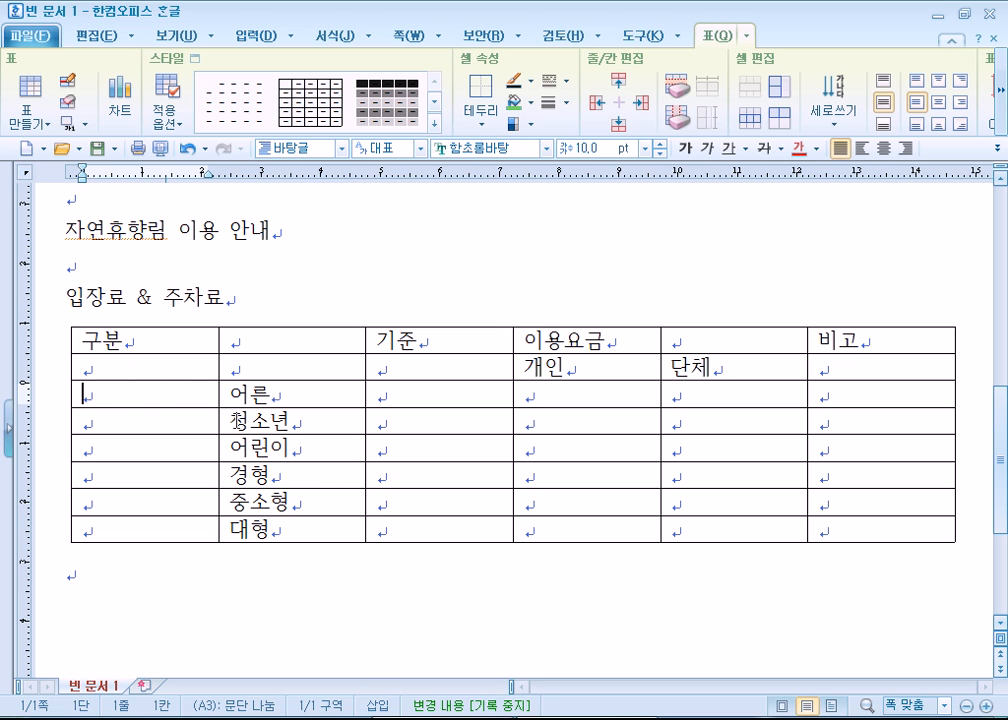
{"action": "type", "text": "입장권"}
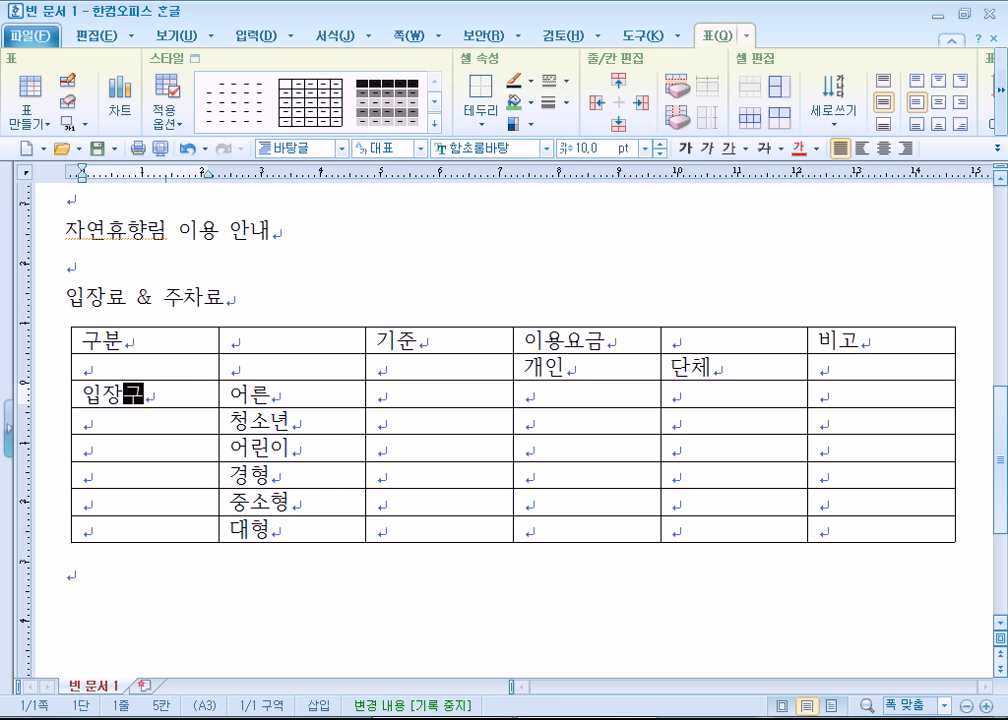
{"action": "key", "text": "Down"}
{"action": "key", "text": "Down"}
{"action": "key", "text": "Down"}
{"action": "type", "text": "주차료"}
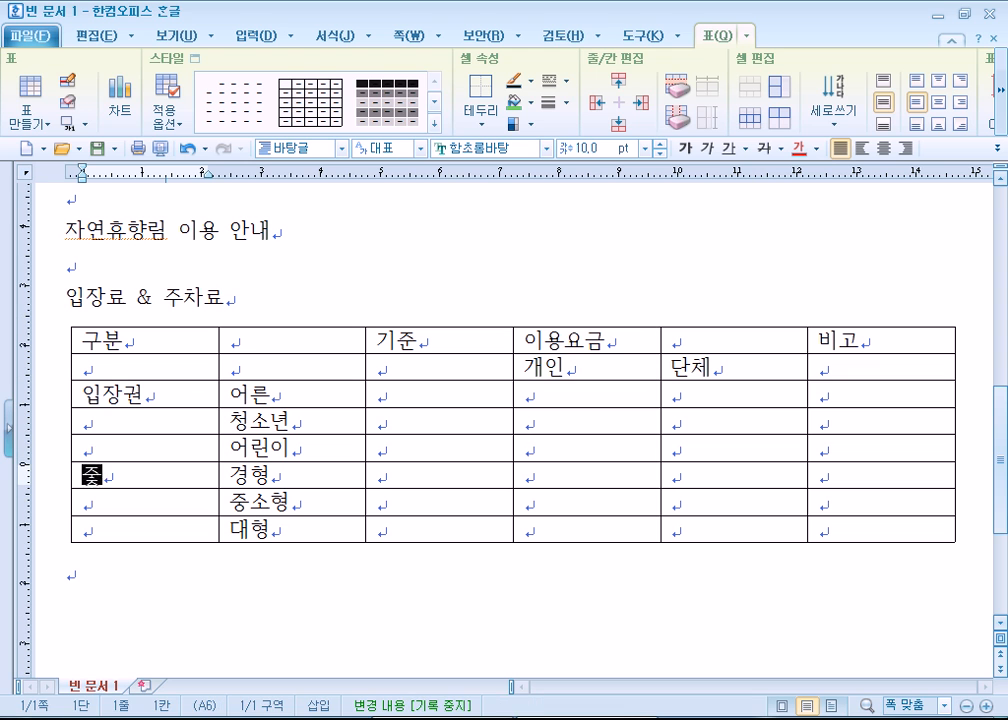
Enter 1인 1일 as the 기준 for the 어른 row
{"action": "key", "text": "Right"}
{"action": "key", "text": "Right"}
{"action": "key", "text": "Up"}
{"action": "key", "text": "Up"}
{"action": "key", "text": "Up"}
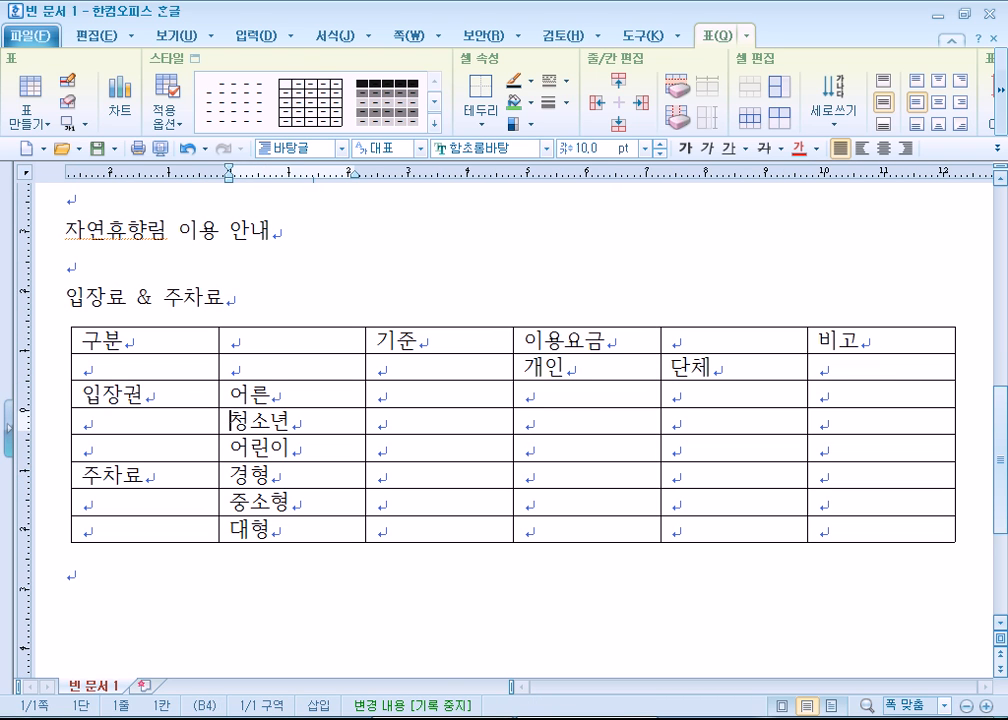
{"action": "key", "text": "Right"}
{"action": "key", "text": "Right"}
{"action": "key", "text": "Right"}
{"action": "type", "text": "1아"}
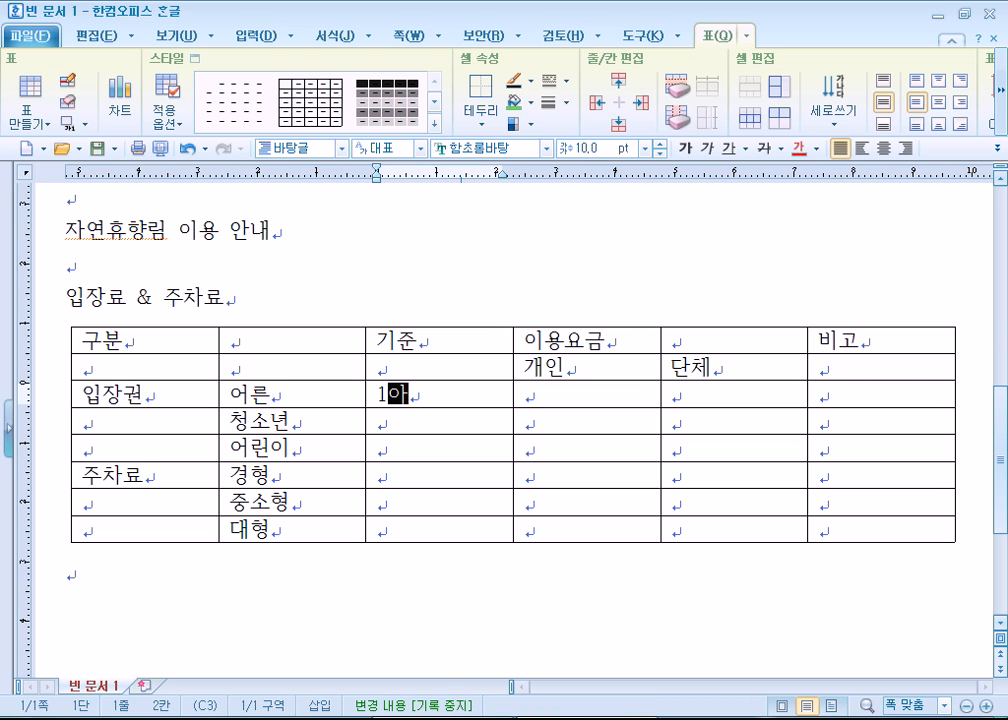
{"action": "type", "text": "인 1시간"}
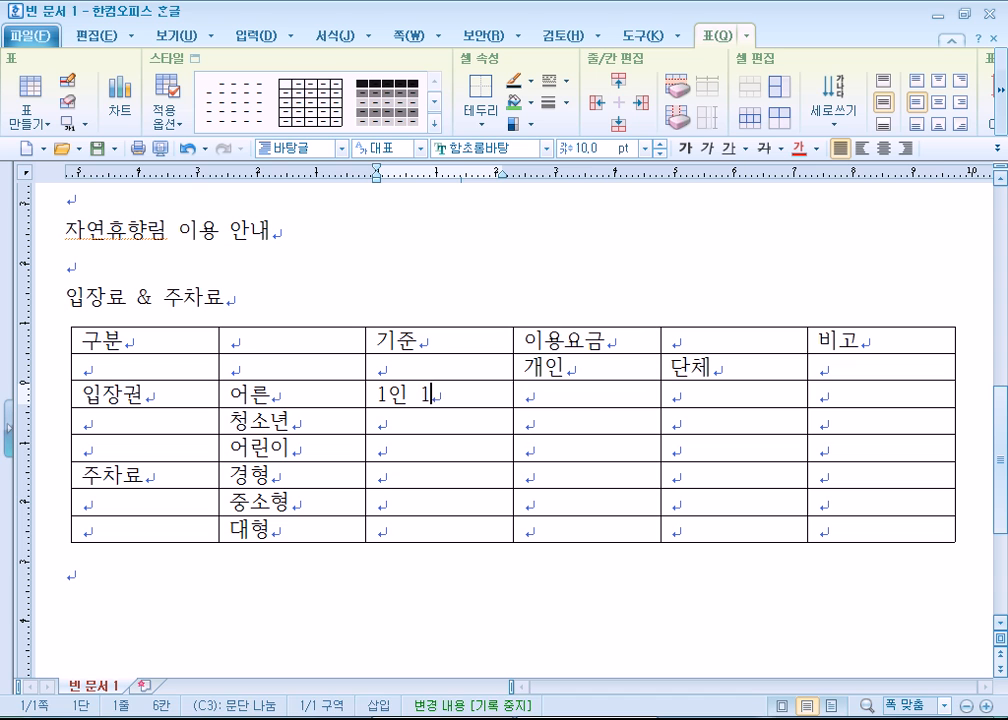
{"action": "key", "text": "BackSpace"}
{"action": "key", "text": "BackSpace"}
{"action": "type", "text": "시"}
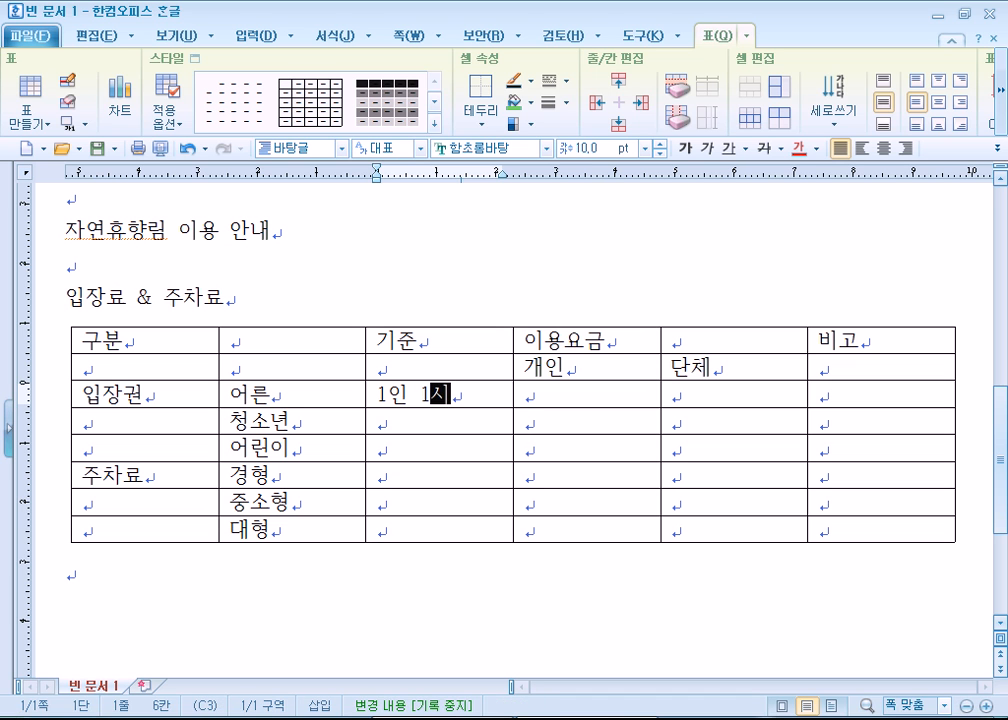
{"action": "key", "text": "BackSpace"}
{"action": "type", "text": "일"}
Enter 1인 1일 as the 기준 for the 청소년 row
{"action": "key", "text": "Down"}
{"action": "type", "text": "1아"}
{"action": "key", "text": "BackSpace"}
{"action": "type", "text": "인 1일"}
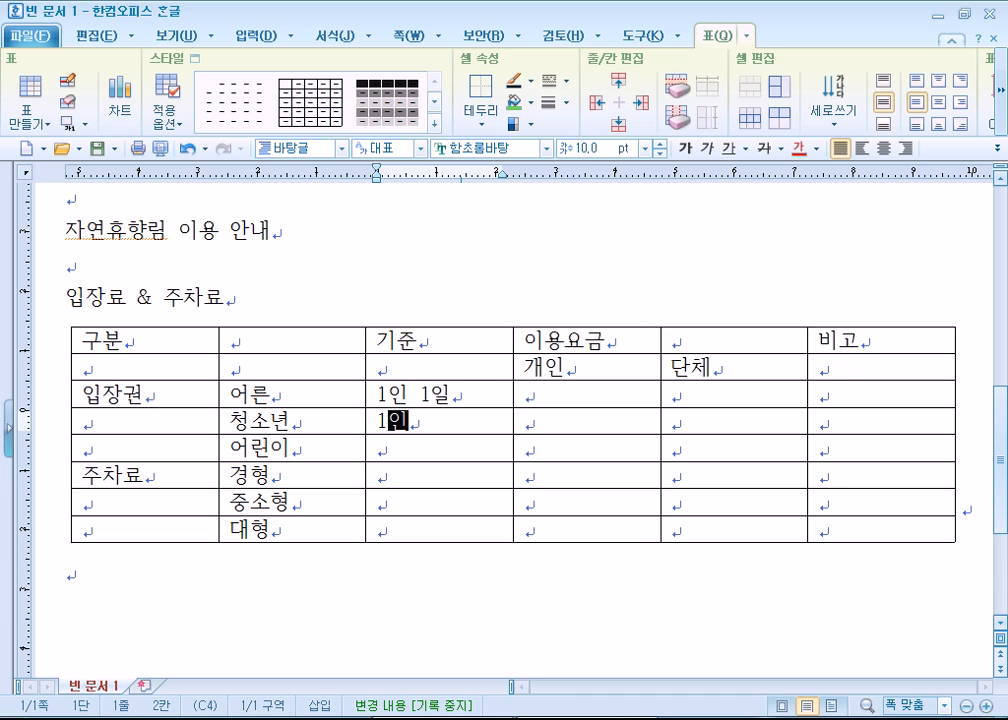
Change the 기준 text of the 어른 and 청소년 rows to 1인x1일, without spaces
{"action": "key", "text": "Left"}
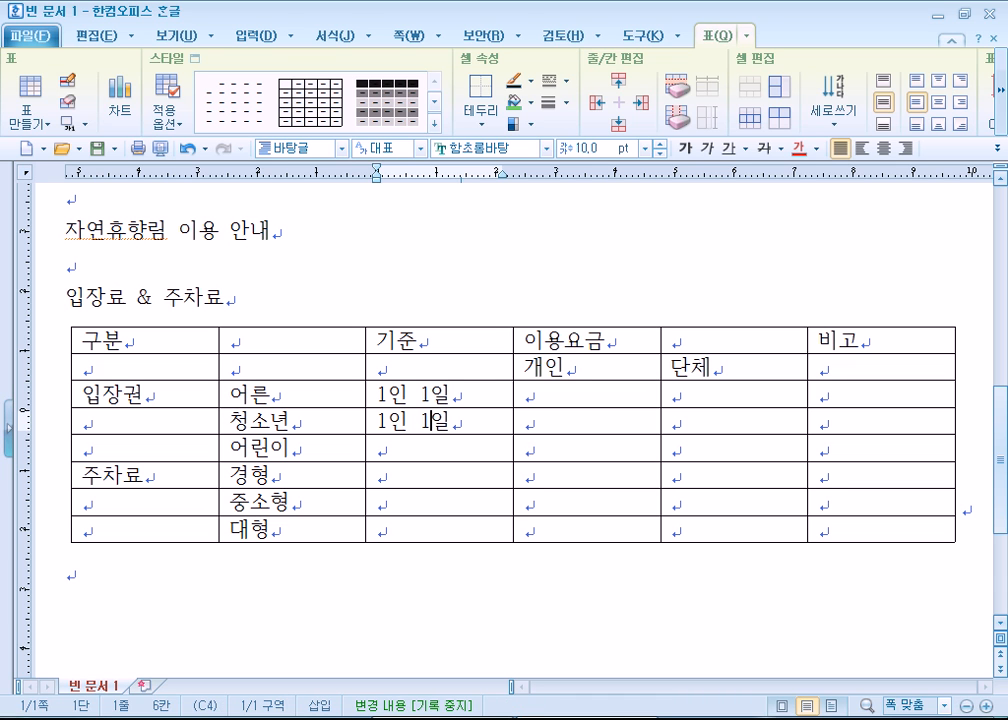
{"action": "key", "text": "Up"}
{"action": "key", "text": "Left"}
{"action": "key", "text": "Left"}
{"action": "type", "text": "ㅈ"}
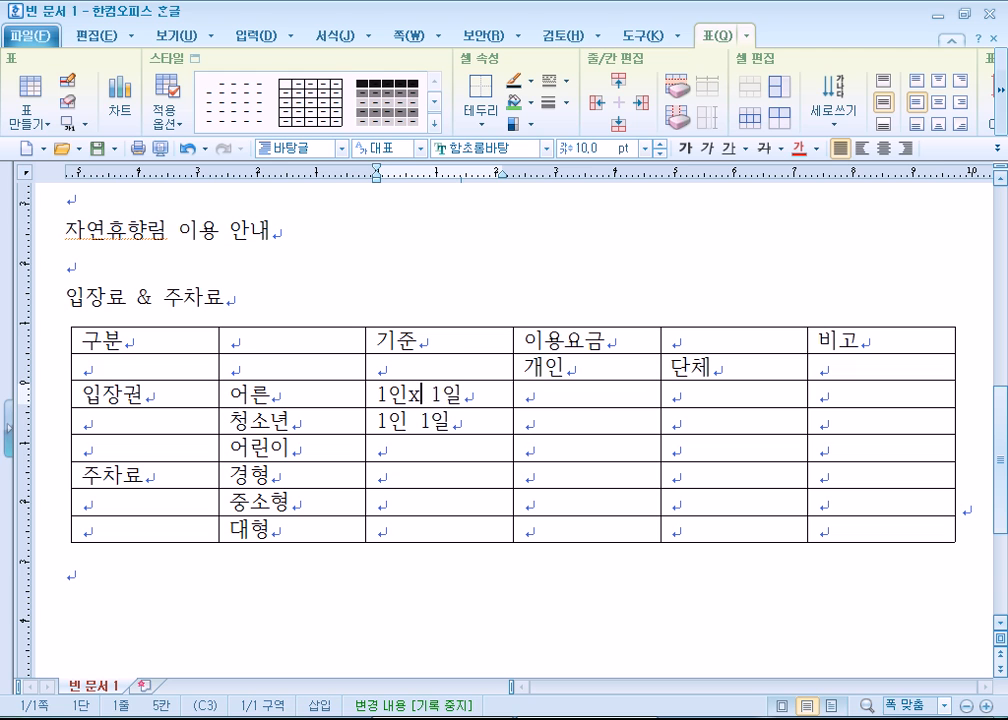
{"action": "key", "text": "Left"}
{"action": "key", "text": "Down"}
{"action": "type", "text": "x"}
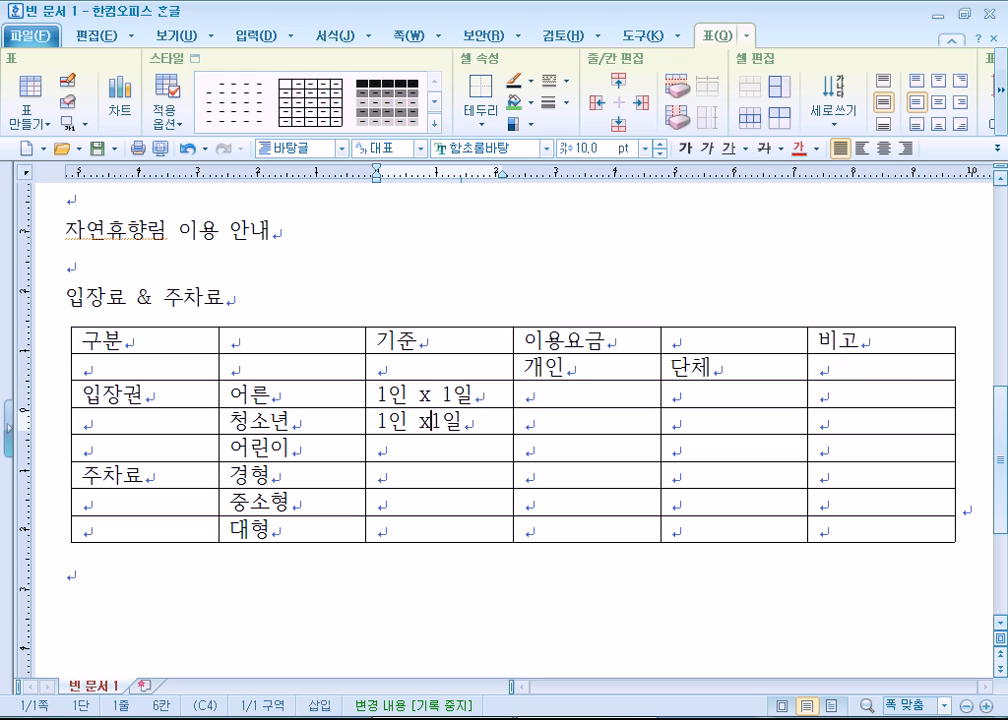
{"action": "key", "text": "Up"}
{"action": "key", "text": "Left"}
{"action": "key", "text": "Left"}
{"action": "key", "text": "Delete"}
{"action": "key", "text": "Right"}
{"action": "key", "text": "Delete"}
{"action": "key", "text": "Down"}
{"action": "key", "text": "Delete"}
{"action": "key", "text": "Right"}
{"action": "key", "text": "Delete"}
Copy 1인x1일 from the 청소년 row into the 기준 cell of the 어린이 row
{"action": "key", "text": "shift+End"}
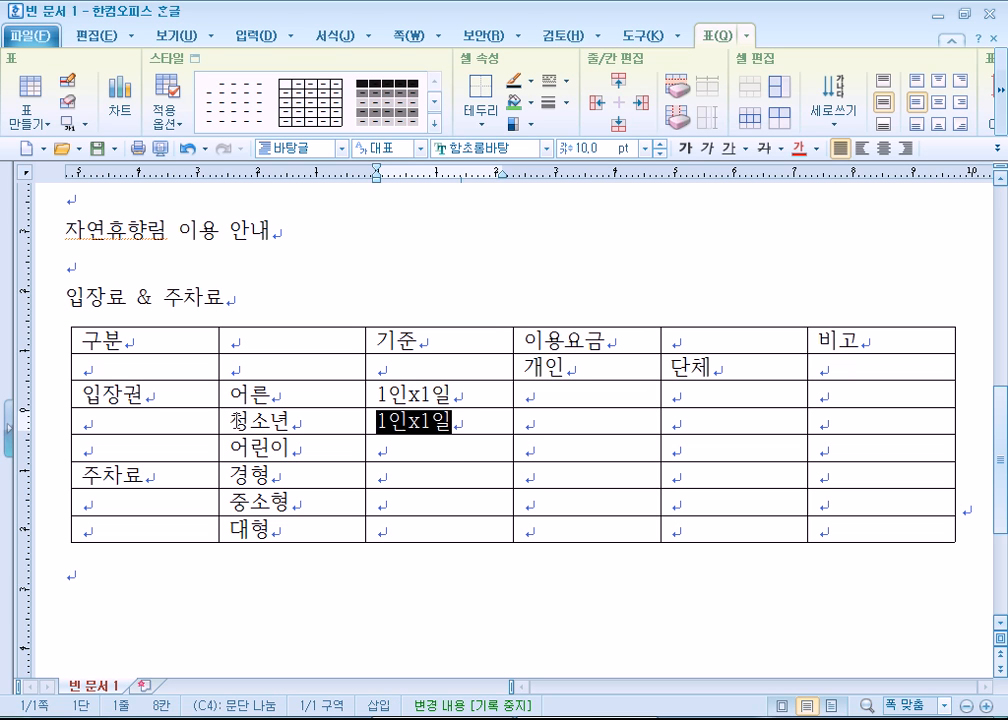
{"action": "key", "text": "ctrl+c"}
{"action": "key", "text": "Down"}
{"action": "key", "text": "ctrl+v"}
Fill the 기준 cells of the 경형, 중소형 and 대형 rows with 1인x1대
{"action": "key", "text": "Down"}
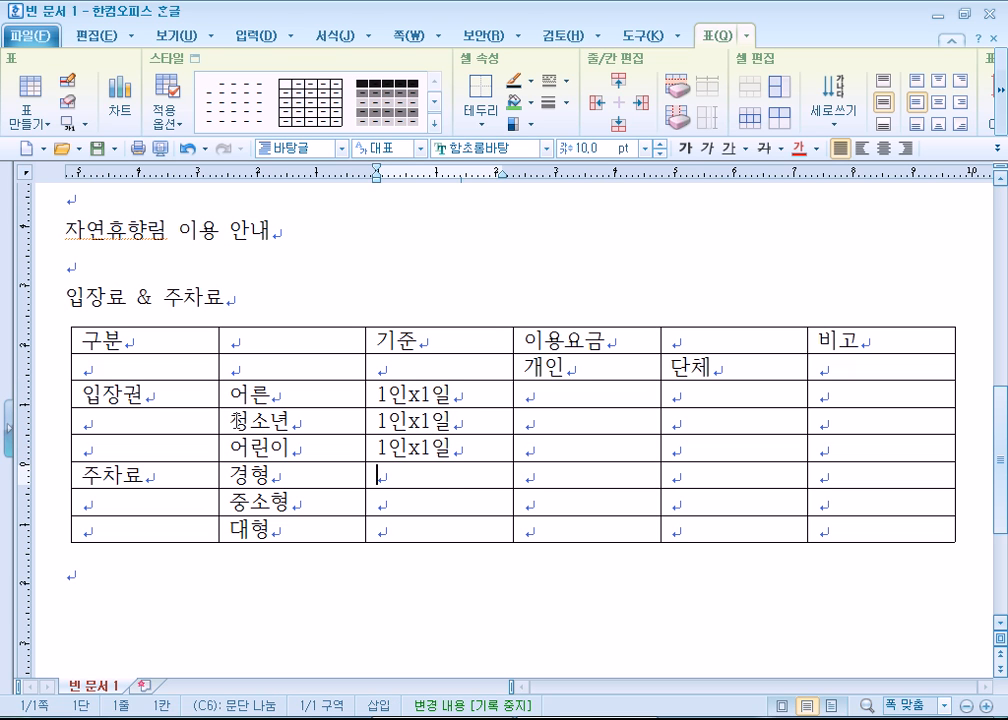
{"action": "key", "text": "ctrl+v"}
{"action": "key", "text": "BackSpace"}
{"action": "type", "text": "대"}
{"action": "key", "text": "Home"}
{"action": "key", "text": "shift+End"}
{"action": "key", "text": "ctrl+c"}
{"action": "key", "text": "Down"}
{"action": "key", "text": "ctrl+v"}
{"action": "key", "text": "Down"}
{"action": "key", "text": "ctrl+v"}
Enter the 어른 fees as 1,000원 under 개인 and 800원 under 단체
{"action": "key", "text": "Right"}
{"action": "key", "text": "Up"}
{"action": "key", "text": "Up"}
{"action": "key", "text": "Up"}
{"action": "key", "text": "Up"}
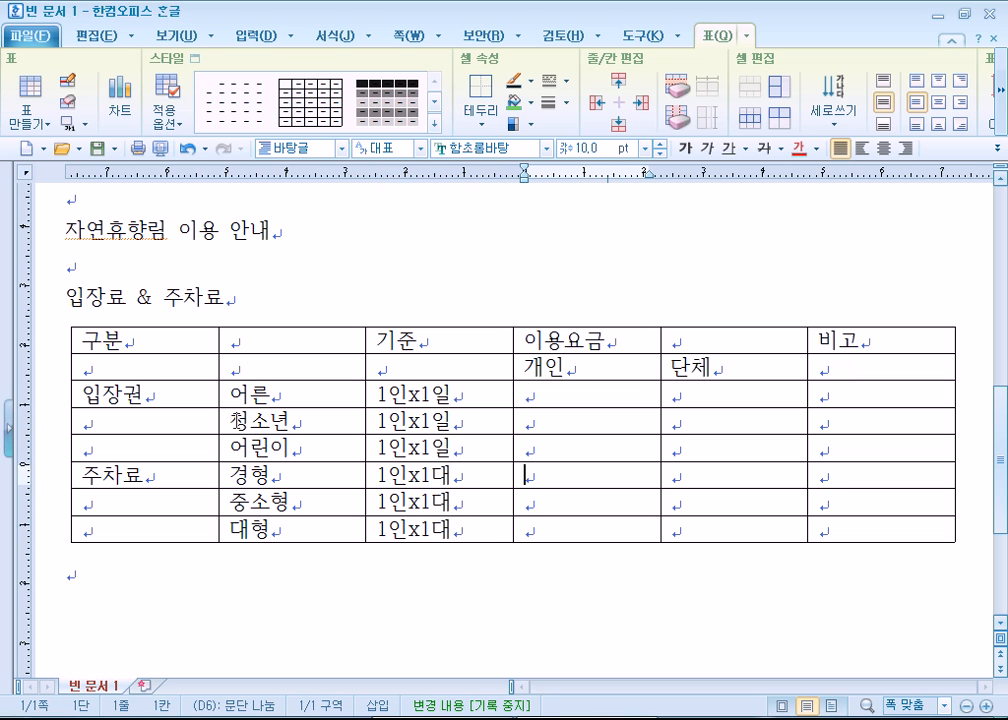
{"action": "key", "text": "Up"}
{"action": "type", "text": "1,0"}
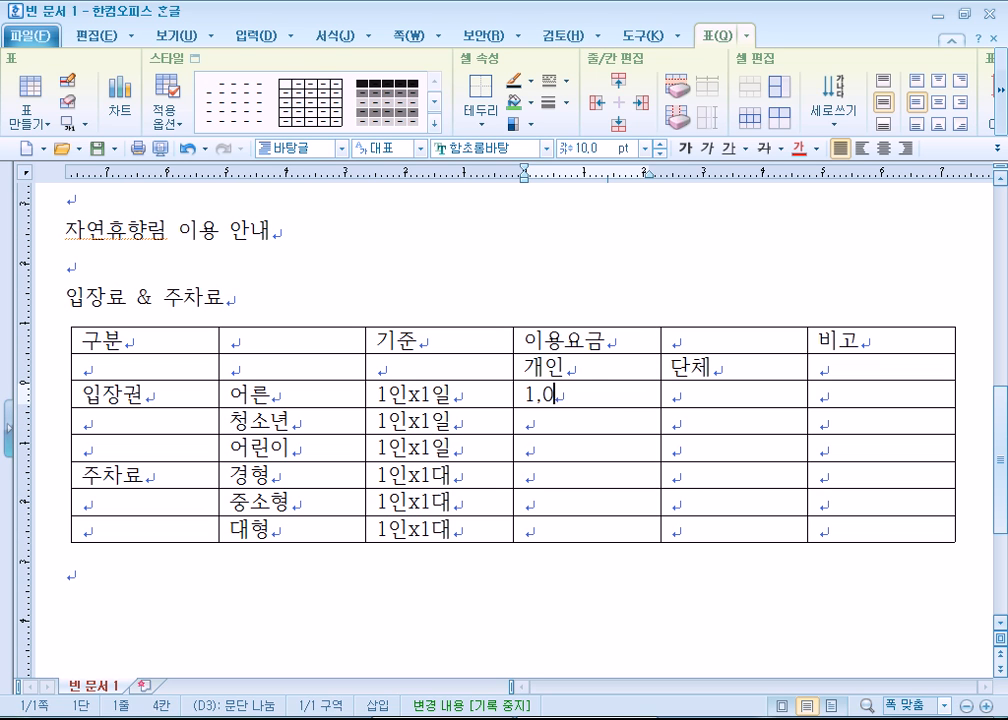
{"action": "type", "text": "00원"}
{"action": "key", "text": "Right"}
{"action": "type", "text": "800원"}
Enter the 청소년 fees as 600원 under 개인 and 500원 under 단체
{"action": "key", "text": "Down"}
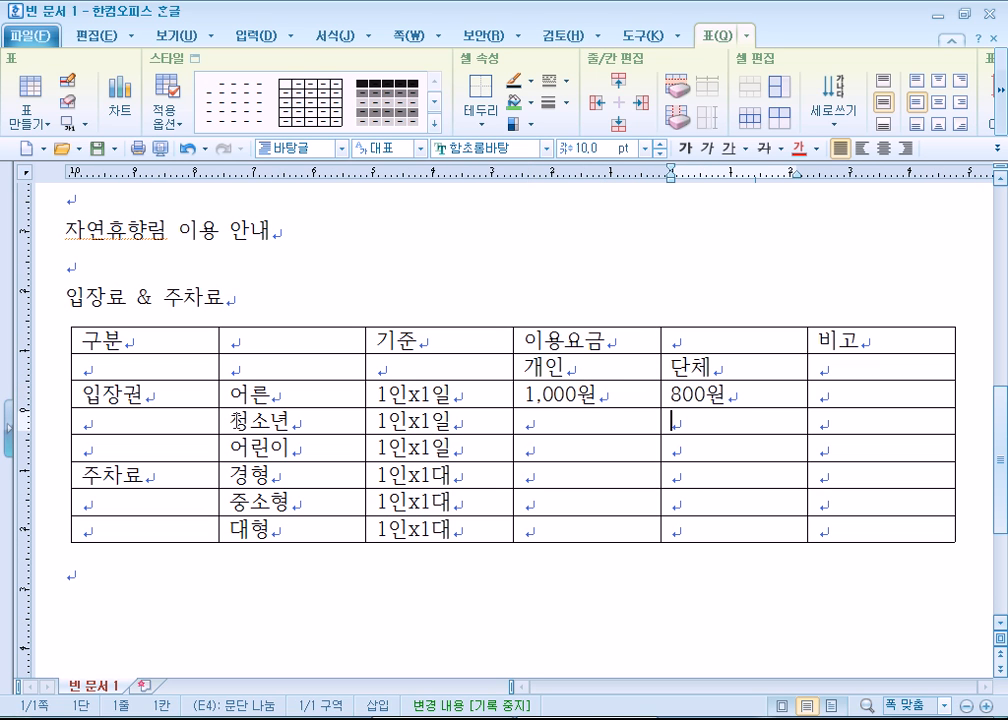
{"action": "key", "text": "Left"}
{"action": "type", "text": "6000우"}
{"action": "key", "text": "BackSpace"}
{"action": "key", "text": "BackSpace"}
{"action": "key", "text": "BackSpace"}
{"action": "type", "text": "원"}
{"action": "key", "text": "Right"}
{"action": "type", "text": "5"}
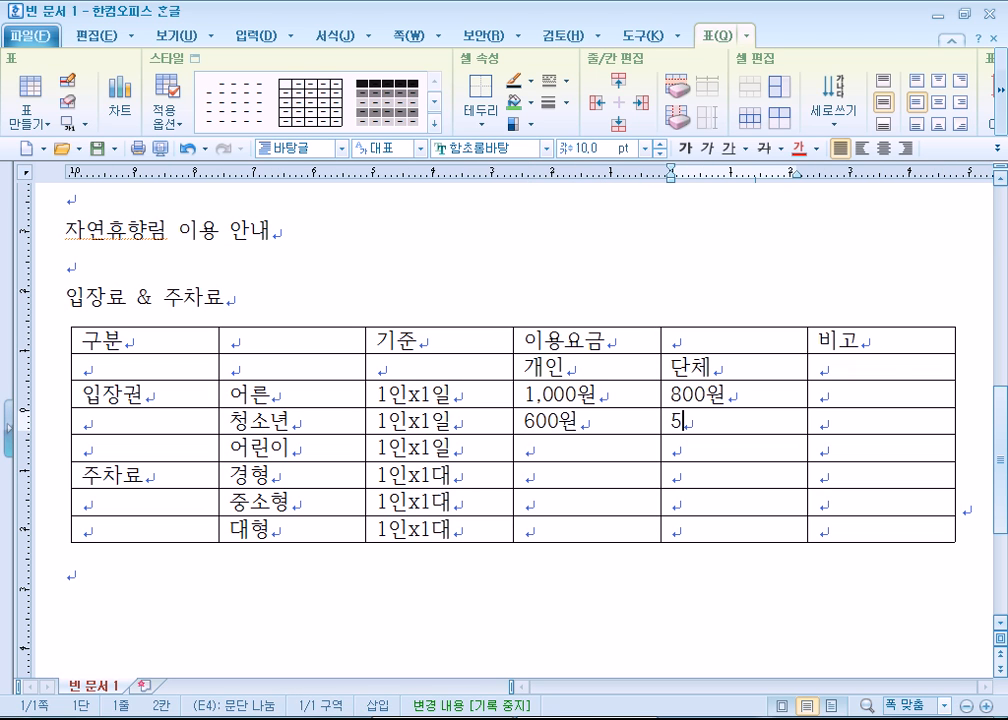
{"action": "type", "text": "00원"}
Enter the 어린이 fees as 300원 under 개인 and 200원 under 단체
{"action": "key", "text": "Down"}
{"action": "key", "text": "Left"}
{"action": "type", "text": "3"}
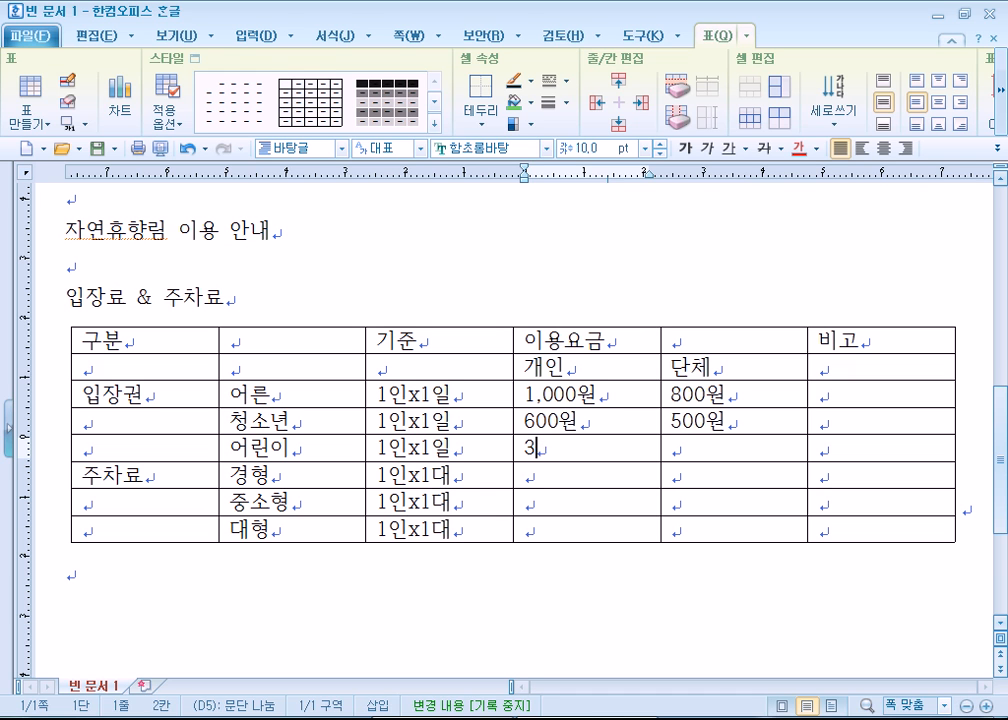
{"action": "type", "text": "00원"}
{"action": "key", "text": "Right"}
{"action": "type", "text": "20"}
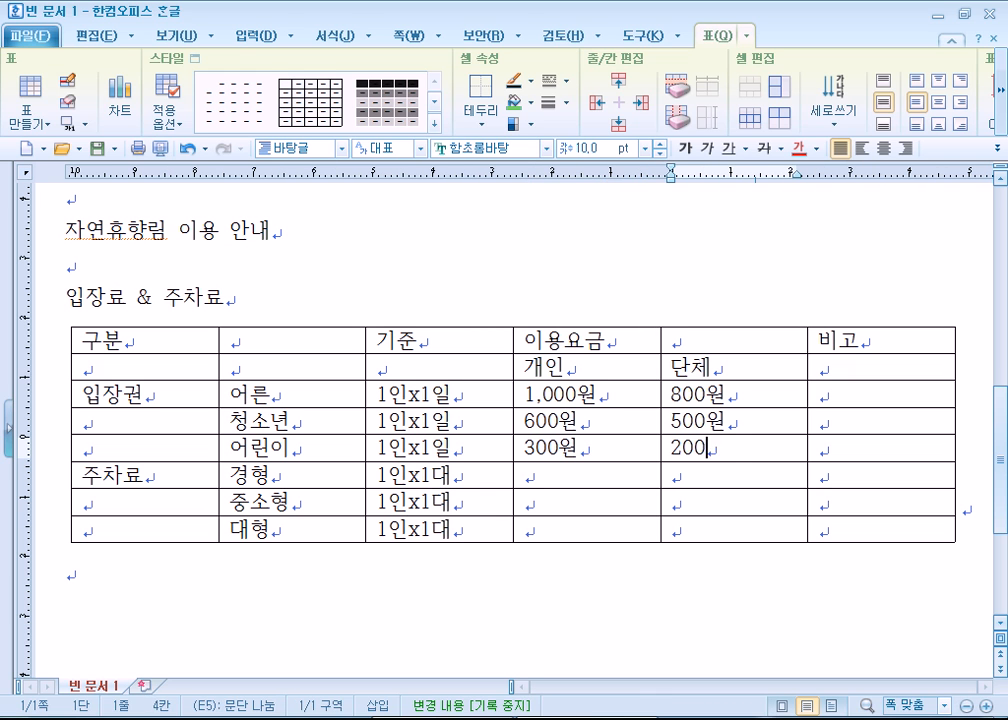
{"action": "type", "text": "0원"}
Enter 1,500원 as the 경형 parking fee in the 개인 column
{"action": "key", "text": "Down"}
{"action": "type", "text": "1"}
{"action": "key", "text": "BackSpace"}
{"action": "key", "text": "Left"}
{"action": "type", "text": "1500원"}
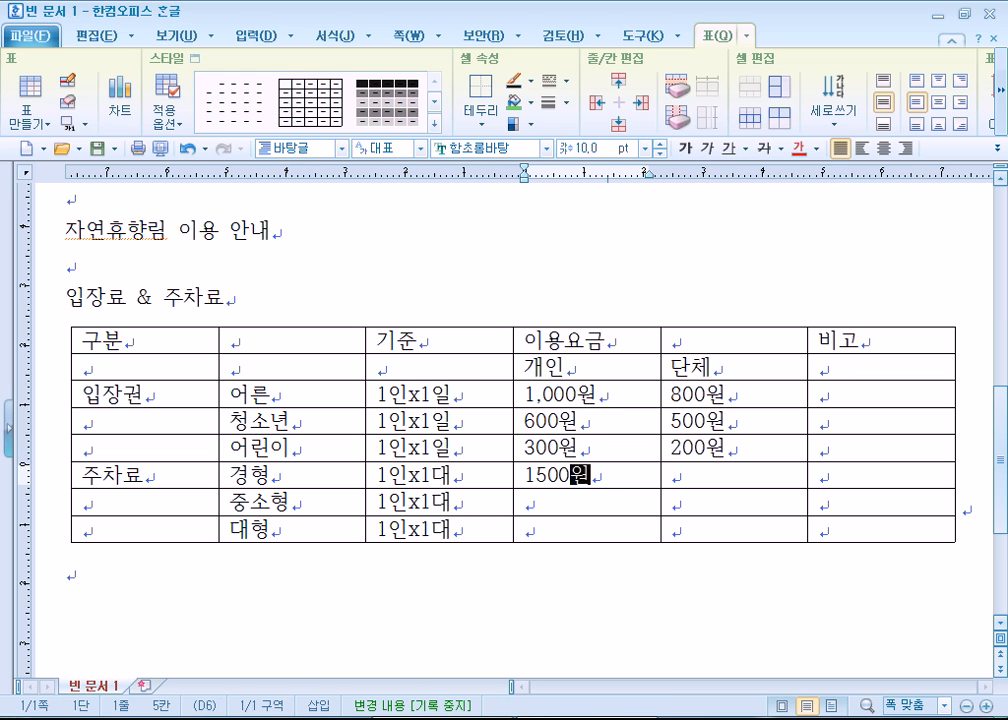
{"action": "key", "text": "Left"}
{"action": "key", "text": "Left"}
{"action": "key", "text": "Left"}
{"action": "key", "text": "Left"}
{"action": "type", "text": ","}
Enter the parking fees 3,000원 for 중소형 and 5,000원 for 대형 in the 개인 column, and leave the table
{"action": "key", "text": "Down"}
{"action": "type", "text": "3,000원"}
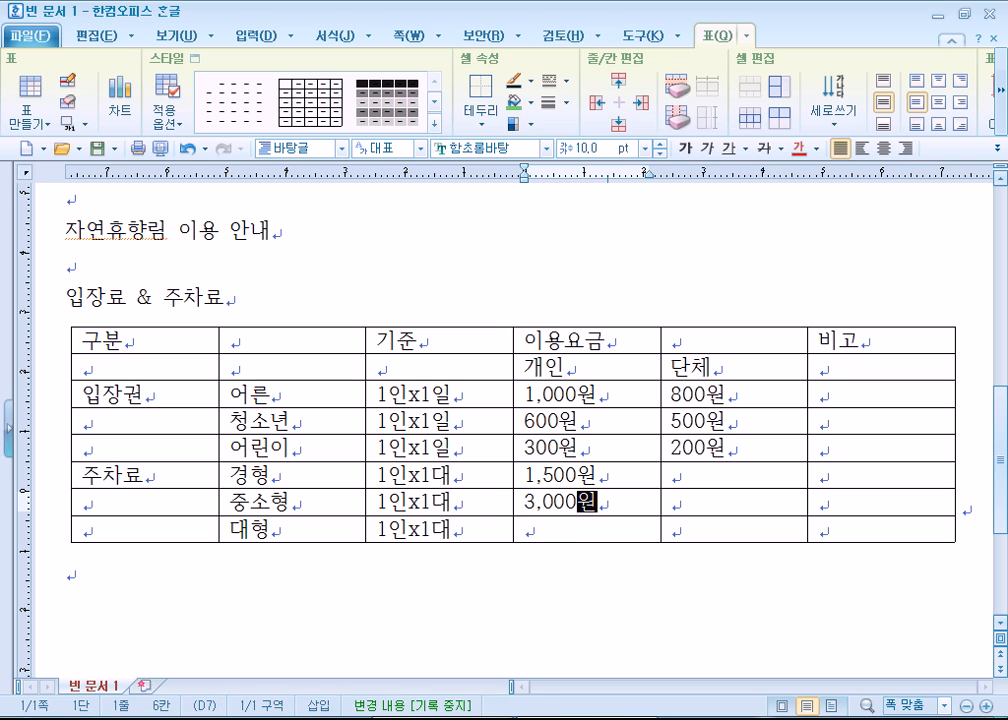
{"action": "key", "text": "Down"}
{"action": "type", "text": "5,000원"}
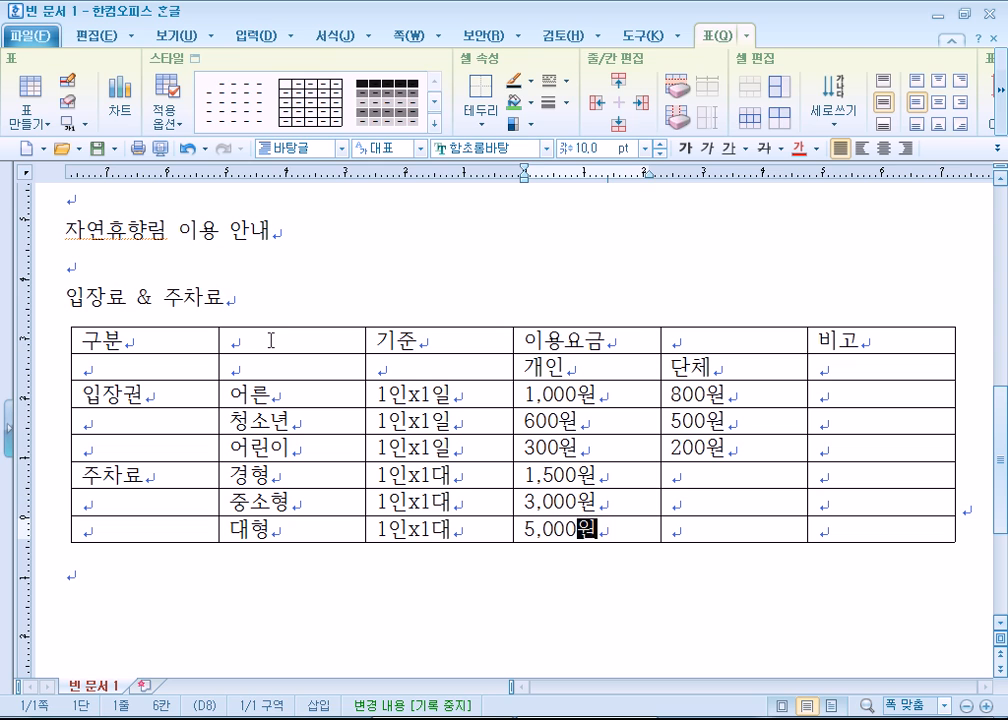
{"action": "left_click", "coordinate": [268, 306]}
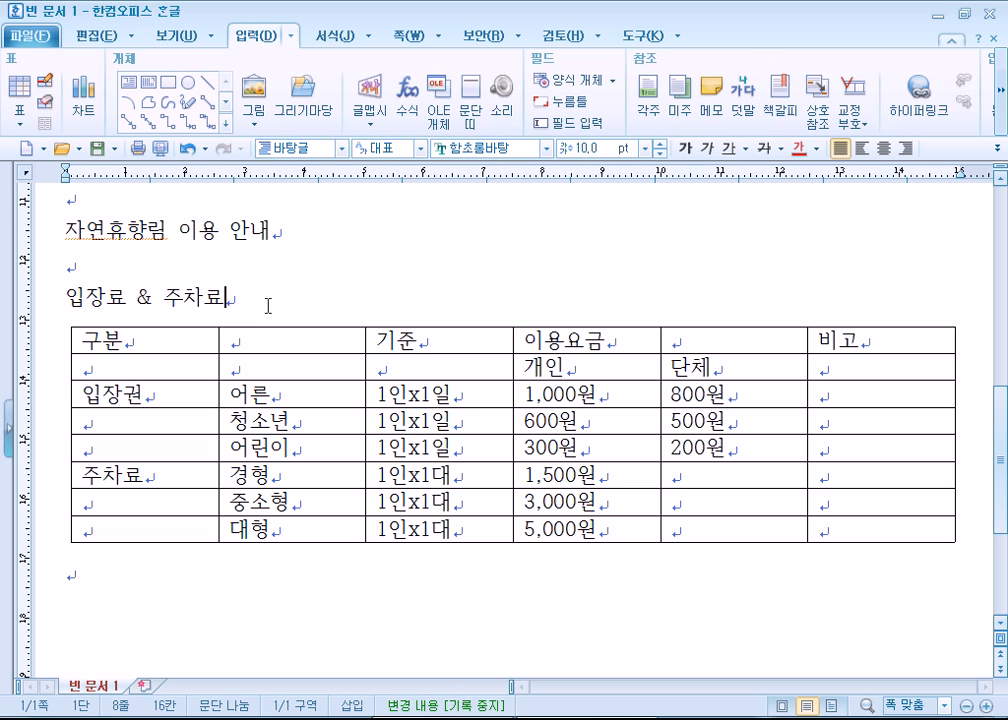
Correct the guide title's misspelled word 자연휴향림 to 자연휴양림
{"action": "left_click", "coordinate": [133, 232]}
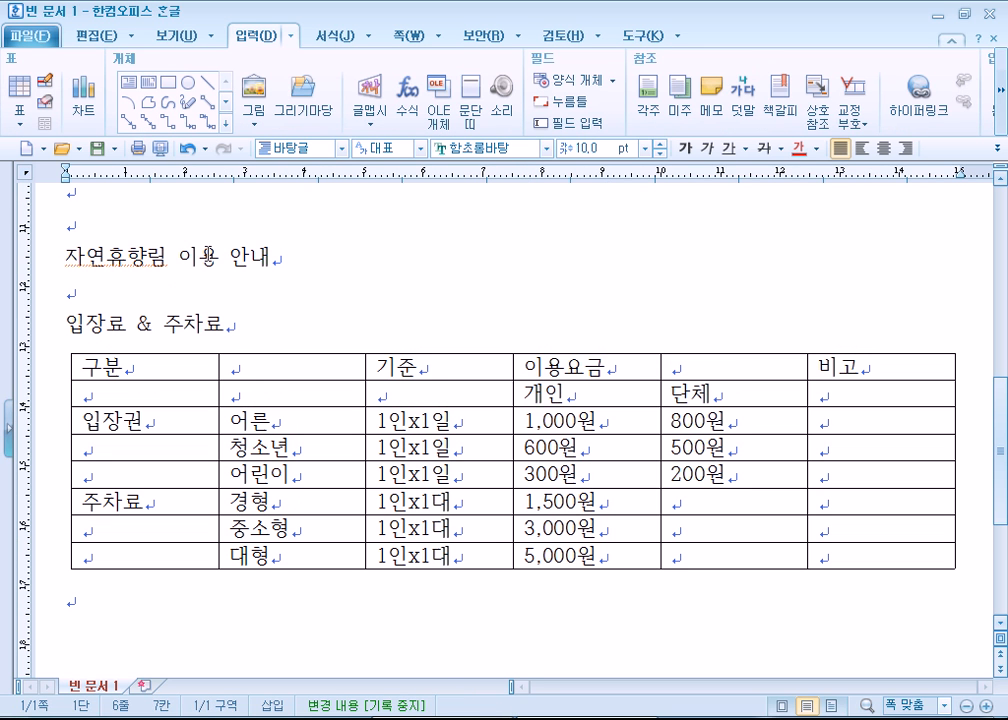
{"action": "type", "text": "양"}
{"action": "key", "text": "Delete"}
{"action": "scroll", "coordinate": [292, 288], "scroll_direction": "down", "scroll_amount": 2}
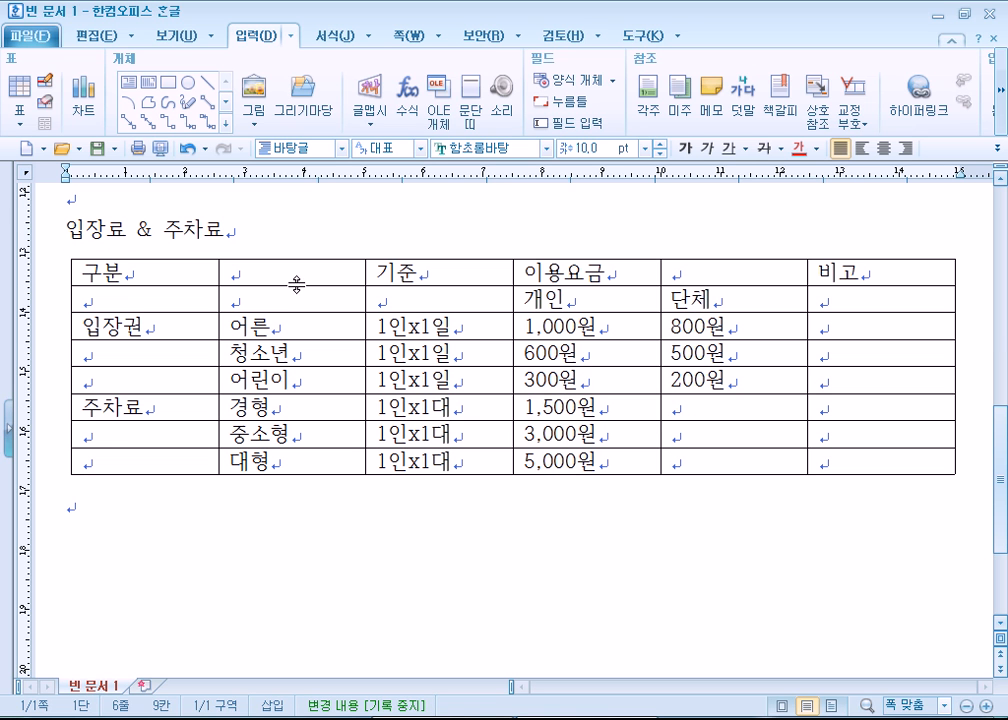
Merge the 이용요금 header cell with the empty cell beside it
{"action": "left_click", "coordinate": [381, 301]}
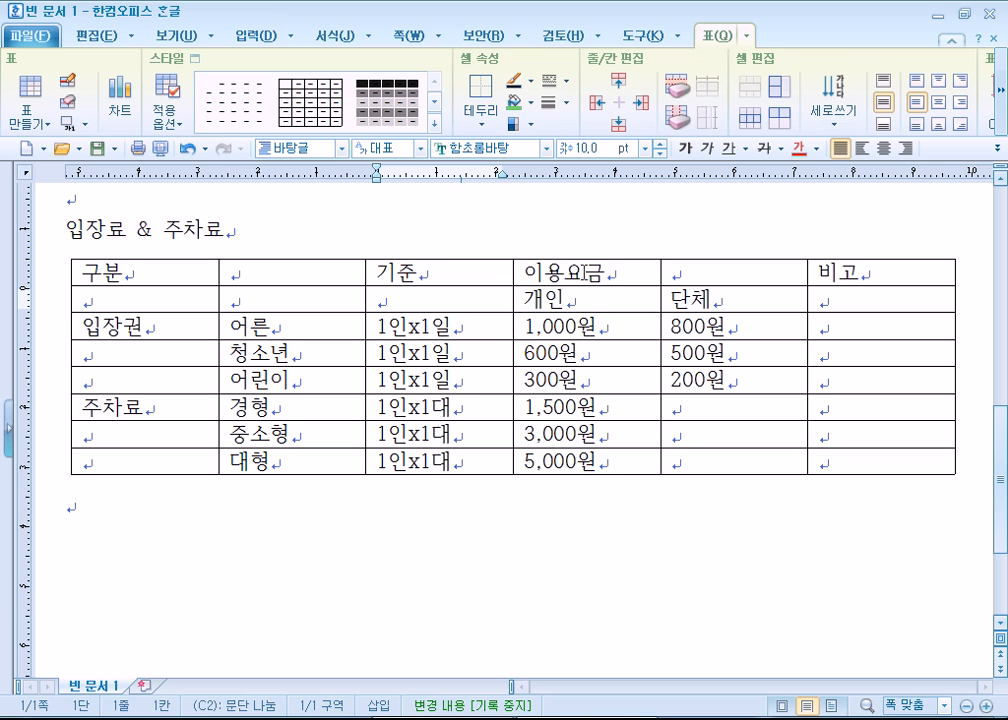
{"action": "left_click_drag", "start_coordinate": [590, 272], "coordinate": [715, 272]}
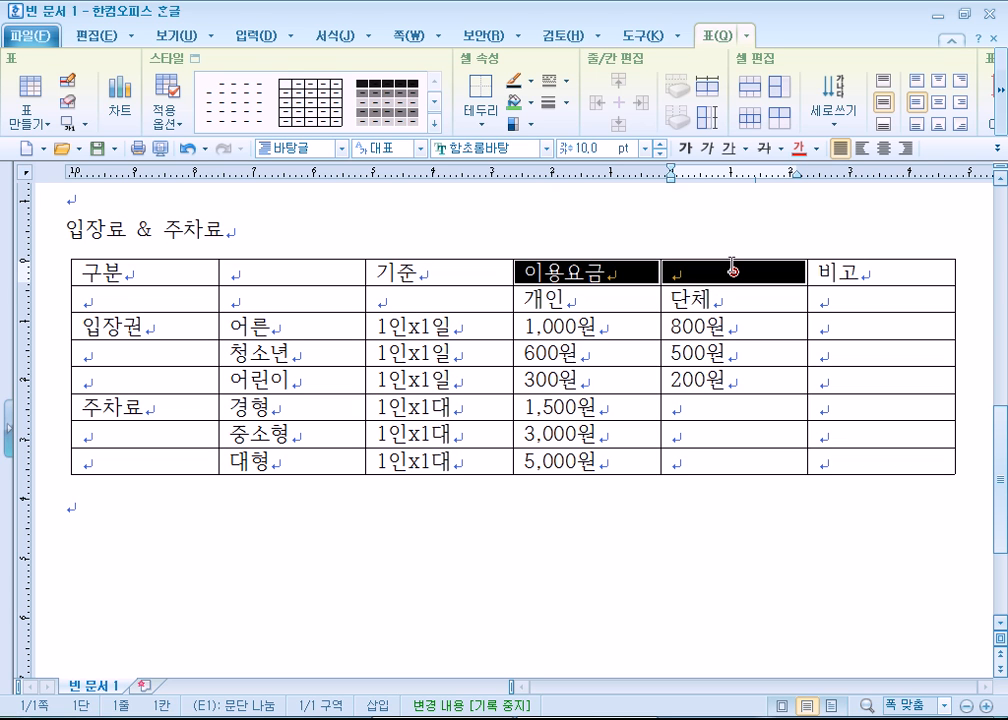
{"action": "left_click", "coordinate": [711, 511]}
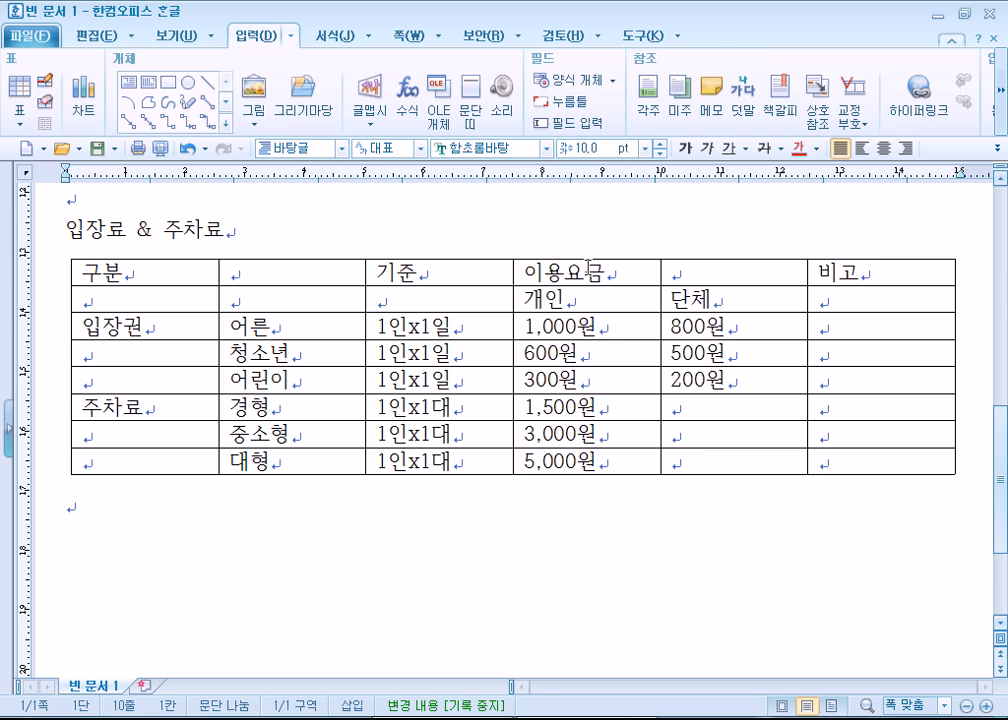
{"action": "left_click_drag", "start_coordinate": [588, 266], "coordinate": [697, 272]}
{"action": "key", "text": "m"}
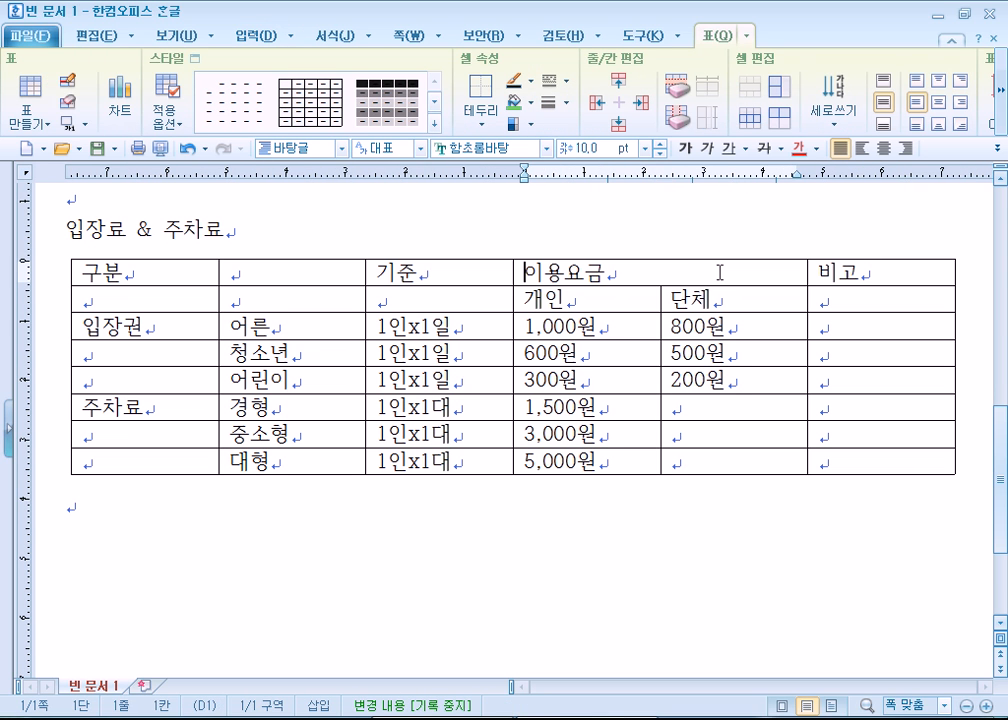
Merge the 기준 cell with the cell below it, and merge the four header cells around 구분 into one
{"action": "left_click_drag", "start_coordinate": [427, 268], "coordinate": [438, 303]}
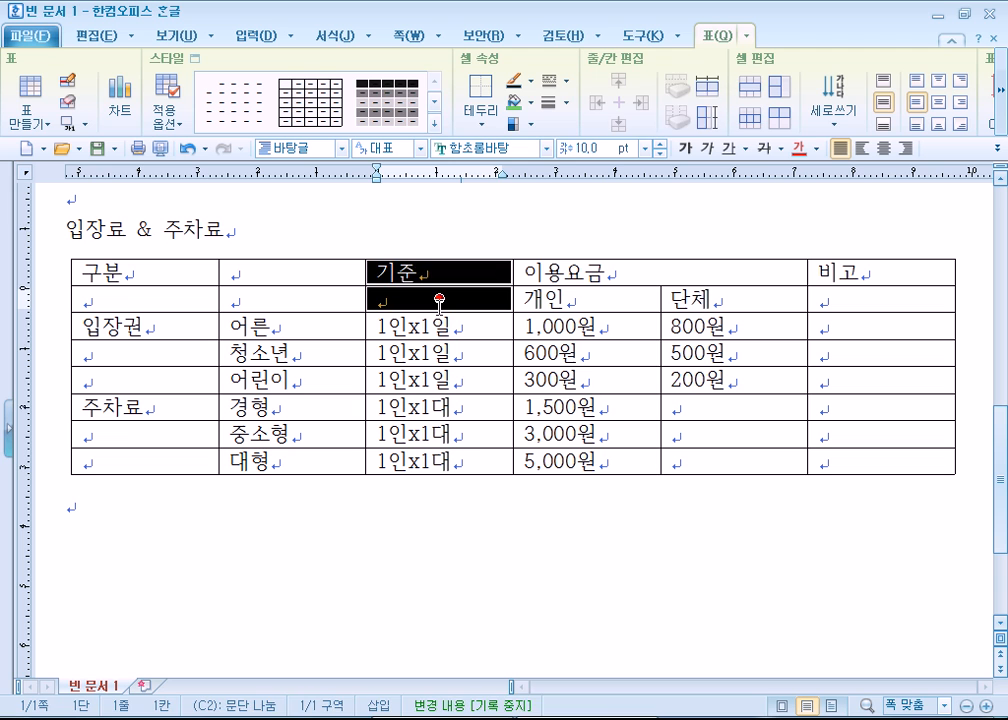
{"action": "key", "text": "m"}
{"action": "left_click_drag", "start_coordinate": [155, 265], "coordinate": [267, 302]}
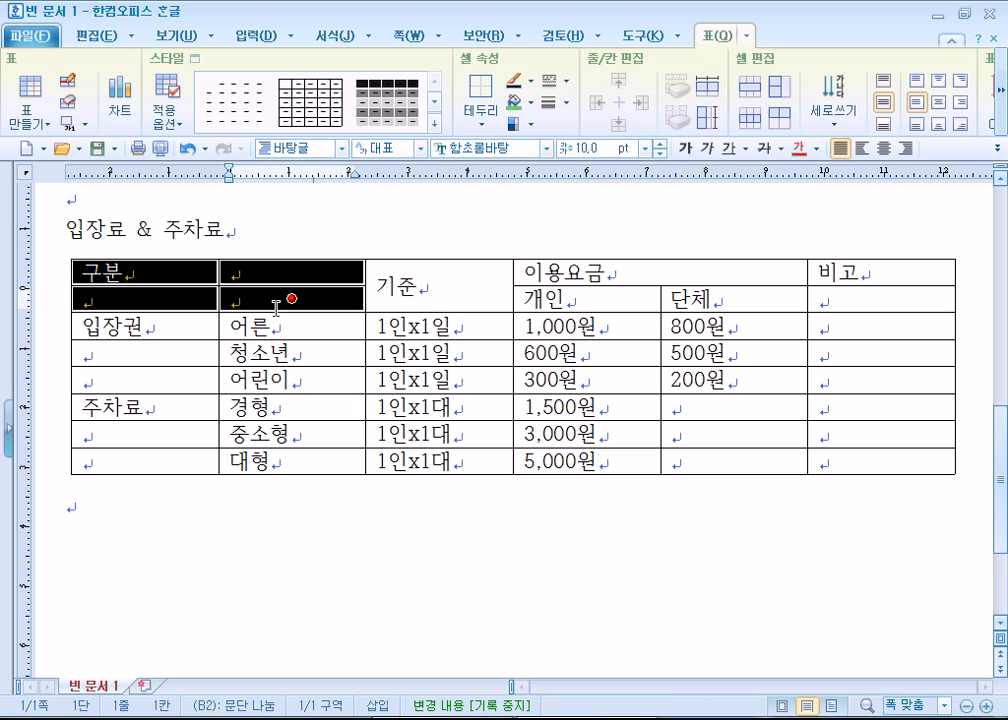
{"action": "key", "text": "m"}
Merge the three row-label cells of 입장권 into one, and the three of 주차료 into another
{"action": "left_click", "coordinate": [161, 328]}
{"action": "type", "text": "ㅡ"}
{"action": "key", "text": "BackSpace"}
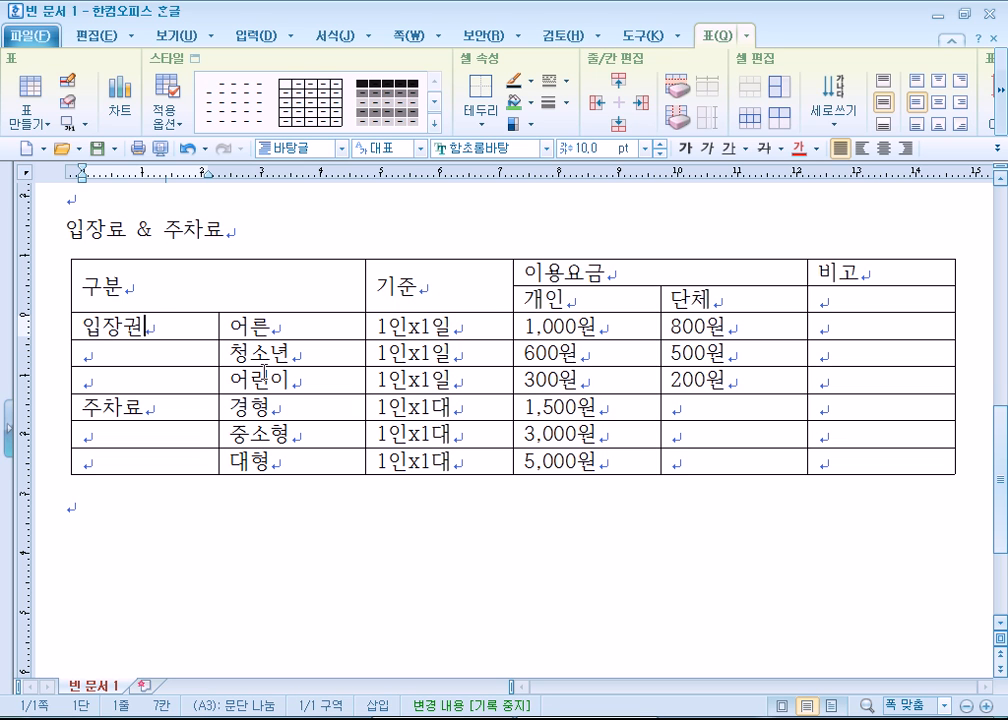
{"action": "left_click_drag", "start_coordinate": [140, 331], "coordinate": [141, 459]}
{"action": "key", "text": "m"}
{"action": "key", "text": "m"}
Merge the 비고 header cell with the empty cell below it
{"action": "left_click", "coordinate": [872, 285]}
{"action": "left_click_drag", "start_coordinate": [872, 285], "coordinate": [846, 296]}
{"action": "key", "text": "m"}
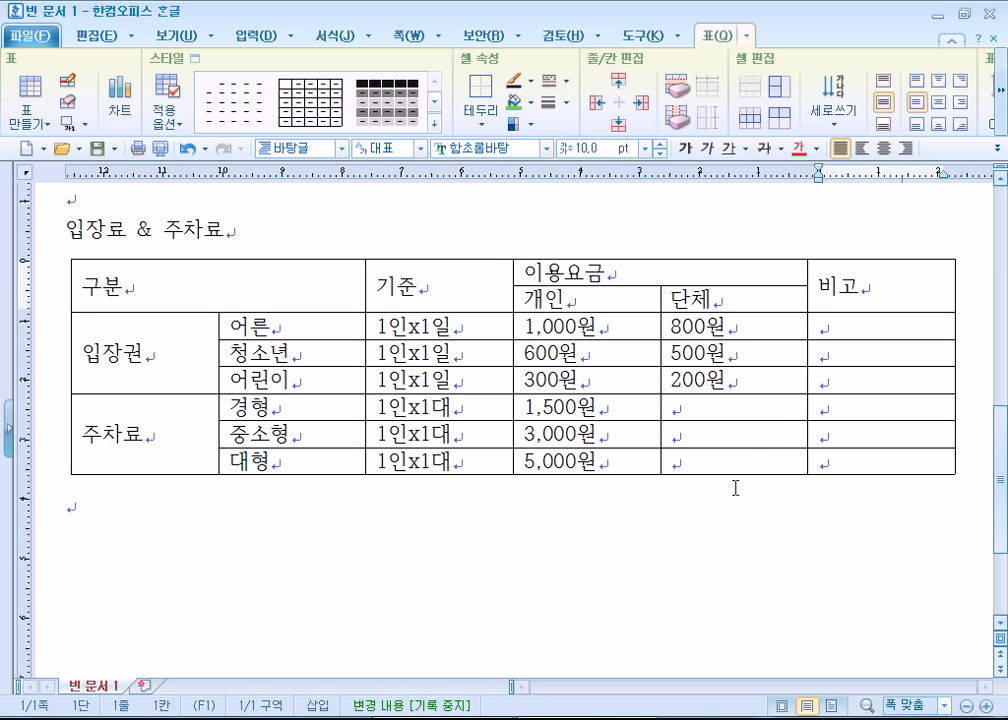
Center the text in all cells of the fee table
{"action": "left_click_drag", "start_coordinate": [560, 326], "coordinate": [733, 461]}
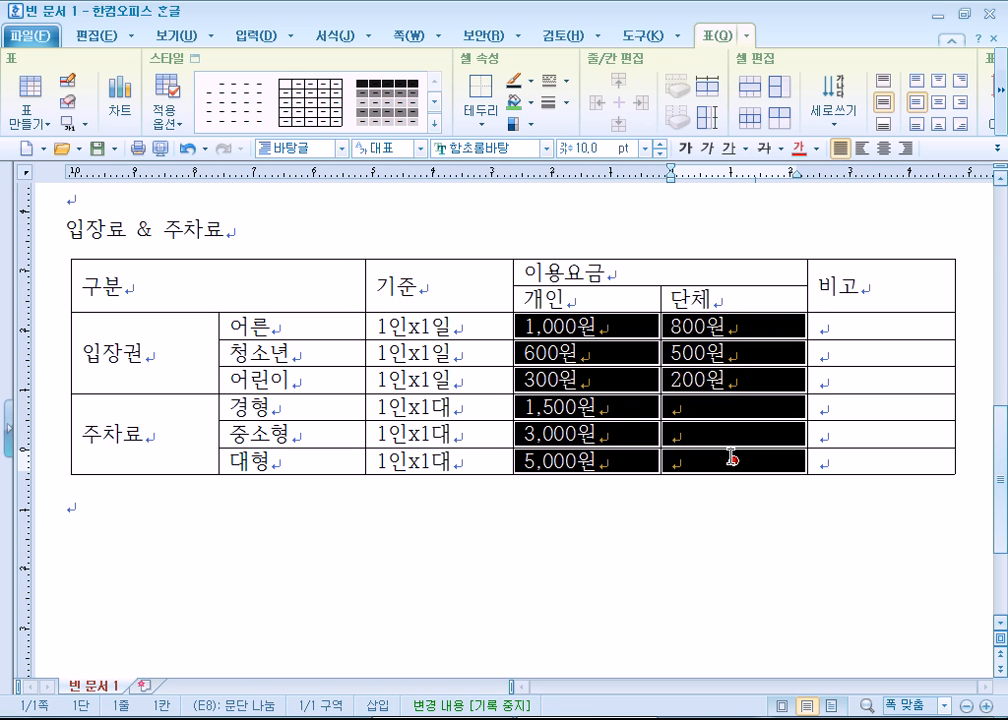
{"action": "left_click_drag", "start_coordinate": [216, 262], "coordinate": [878, 461]}
{"action": "left_click", "coordinate": [884, 148]}
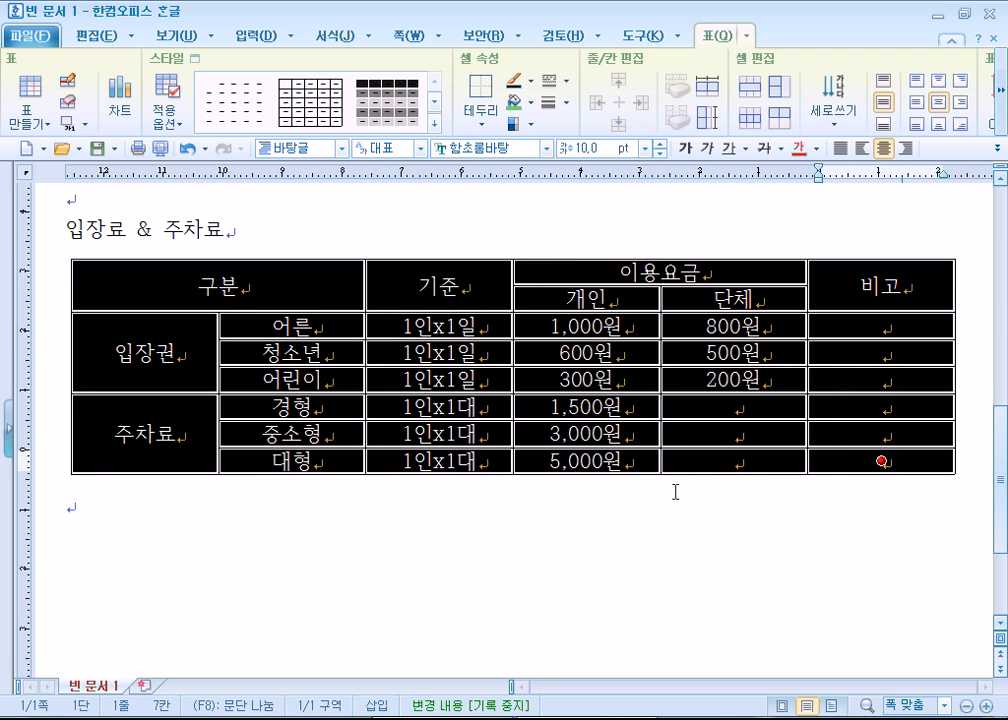
Right-align the fee amount cells under 개인 and 단체 in all six data rows
{"action": "left_click_drag", "start_coordinate": [572, 327], "coordinate": [715, 462]}
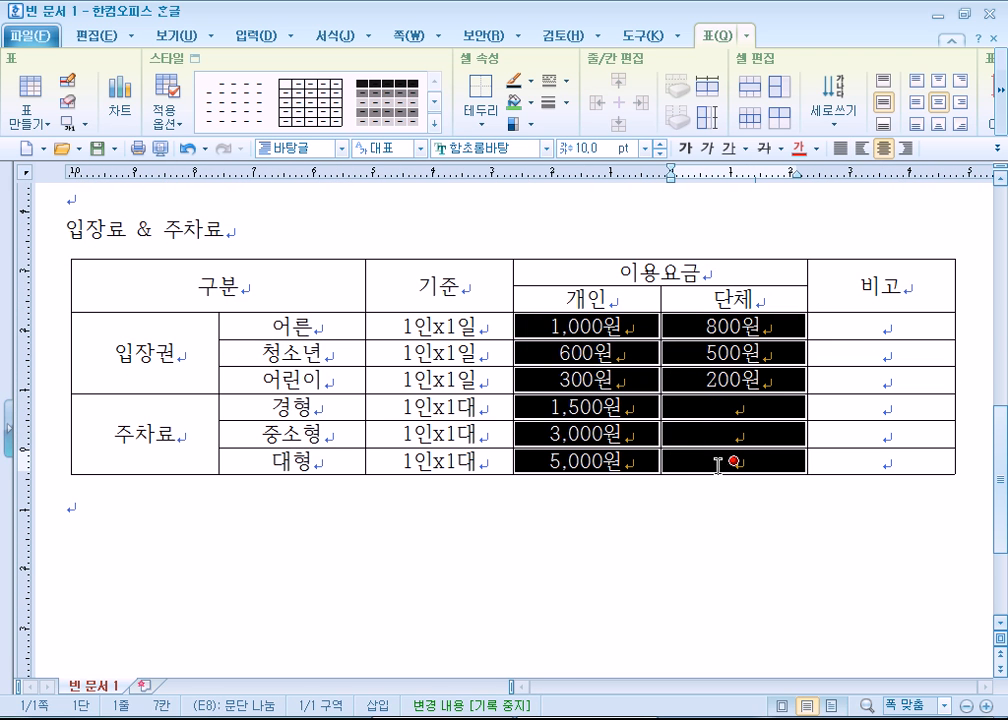
{"action": "left_click", "coordinate": [904, 149]}
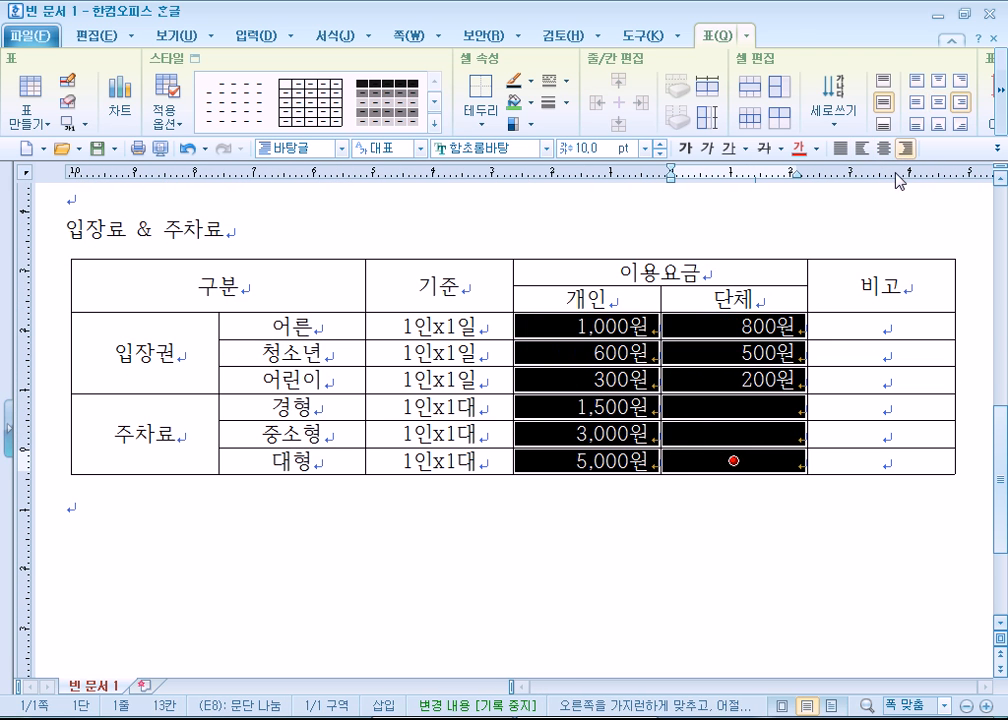
{"action": "left_click", "coordinate": [659, 616]}
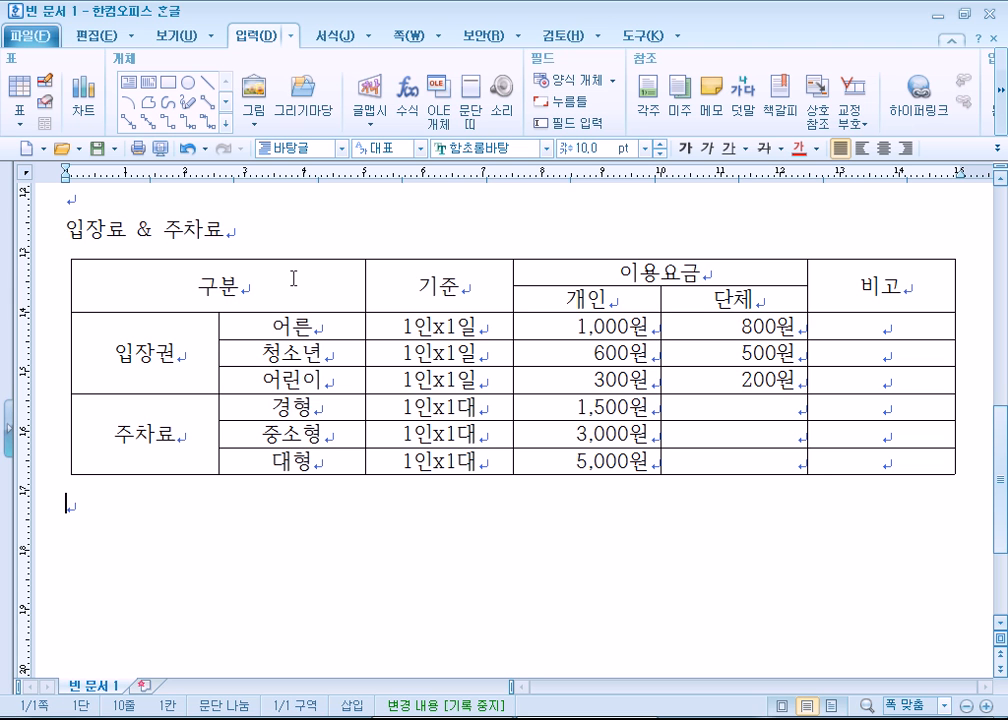
{"action": "left_click_drag", "start_coordinate": [322, 283], "coordinate": [414, 281]}
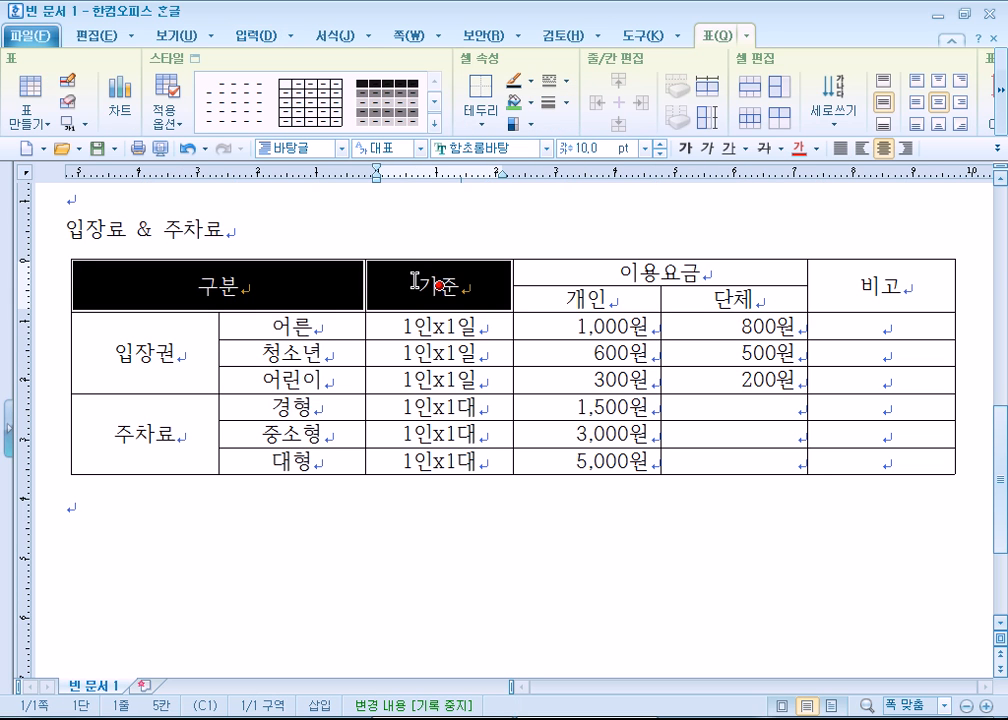
{"action": "right_click", "coordinate": [414, 278]}
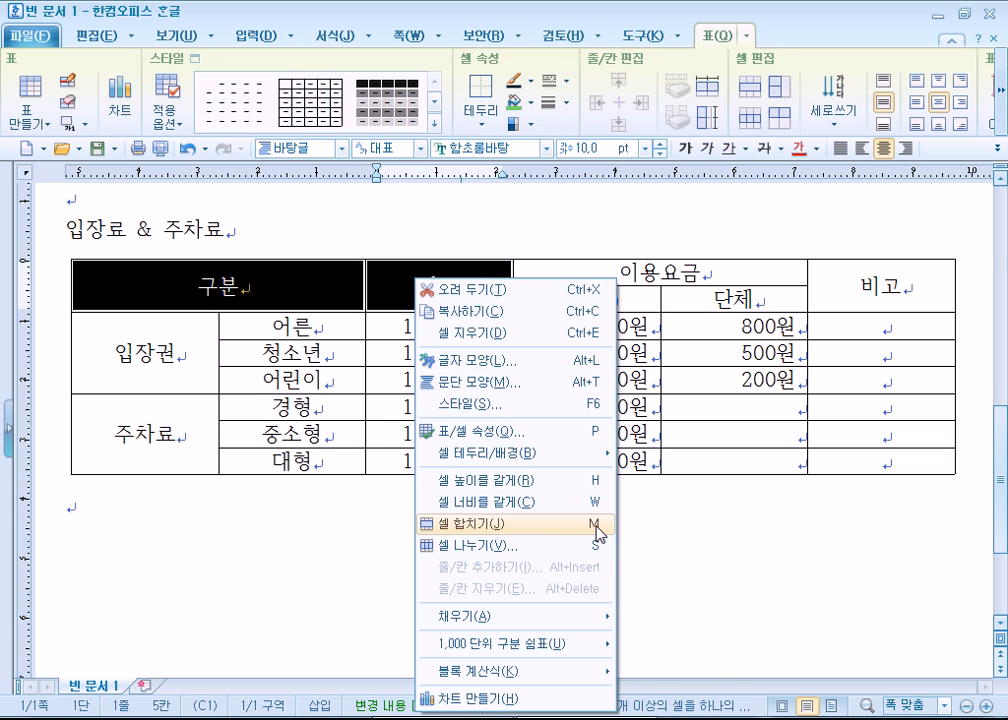
{"action": "right_click", "coordinate": [400, 289]}
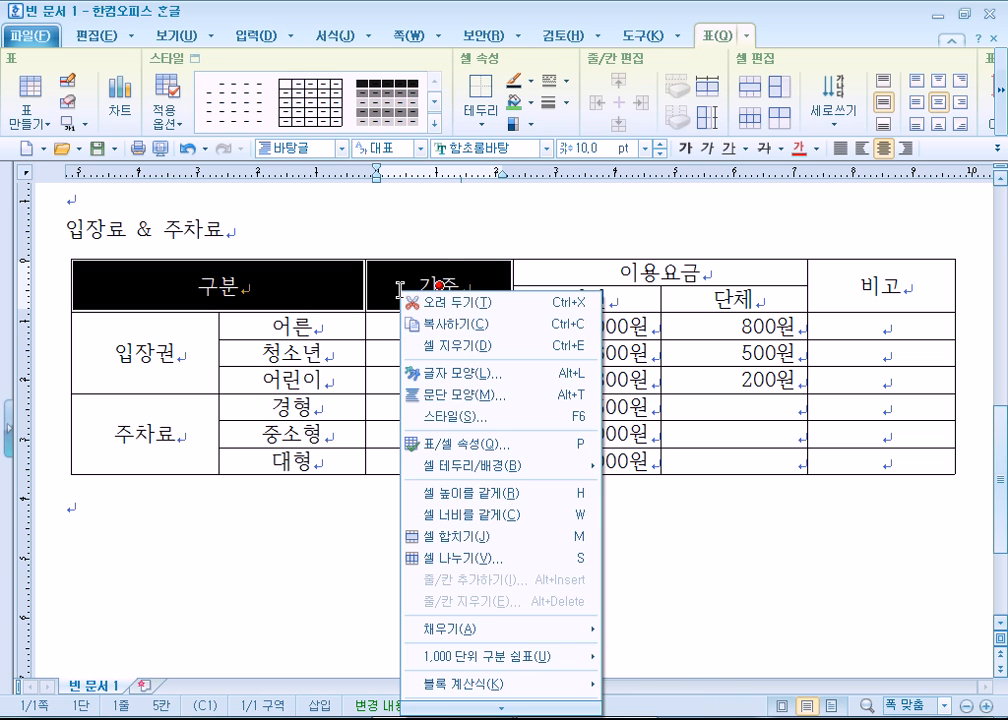
{"action": "left_click", "coordinate": [580, 541]}
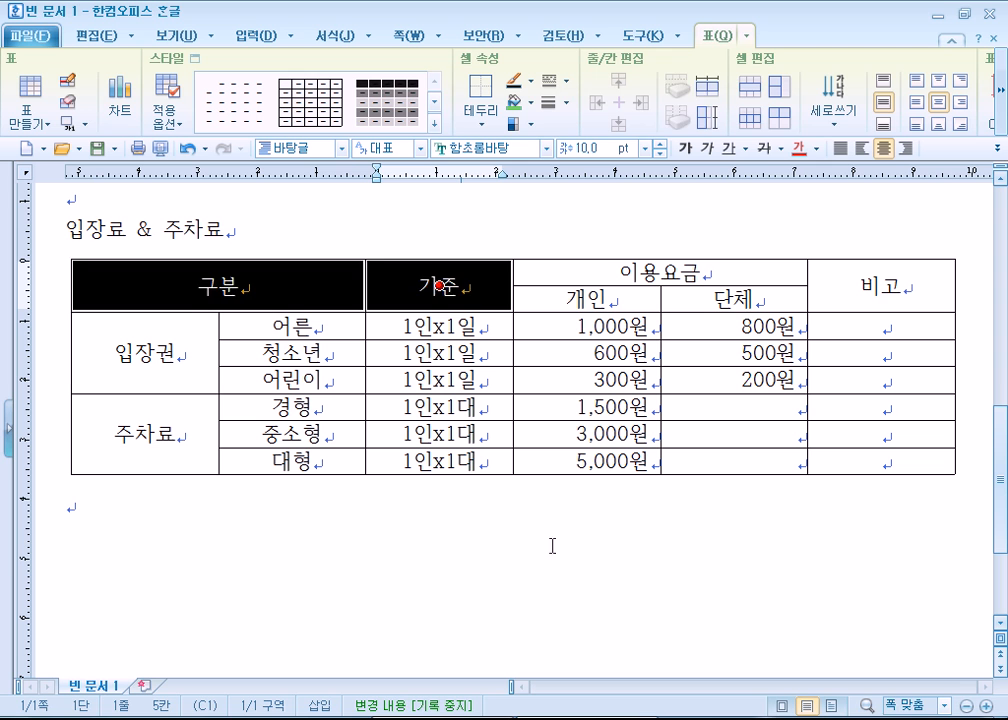
{"action": "key", "text": "Escape"}
{"action": "left_click", "coordinate": [279, 284]}
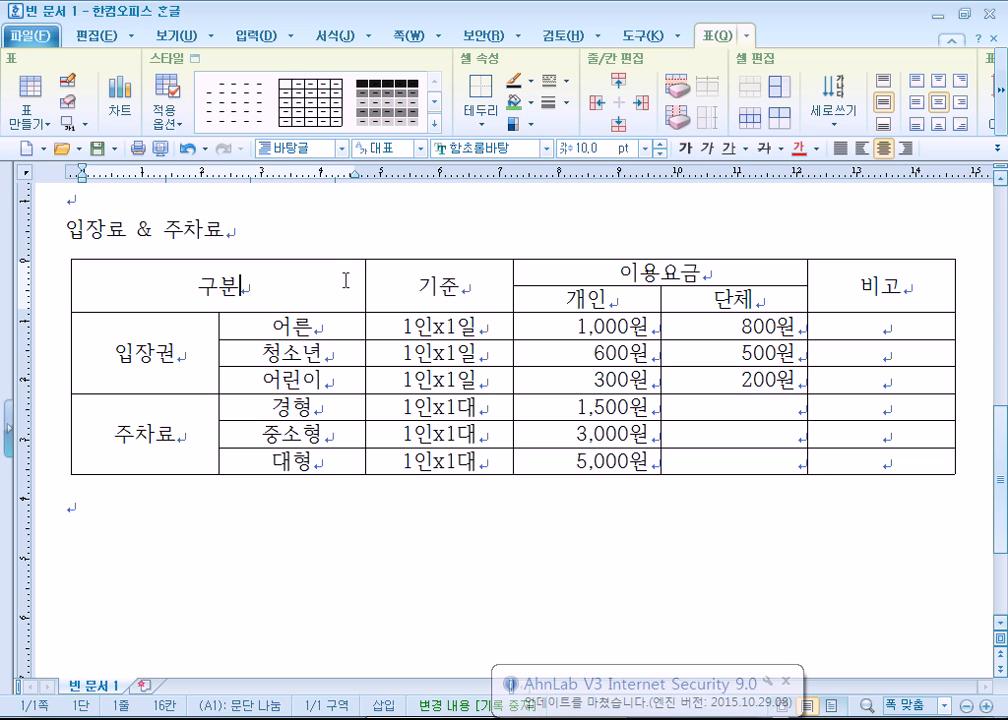
{"action": "left_click_drag", "start_coordinate": [308, 288], "coordinate": [407, 292]}
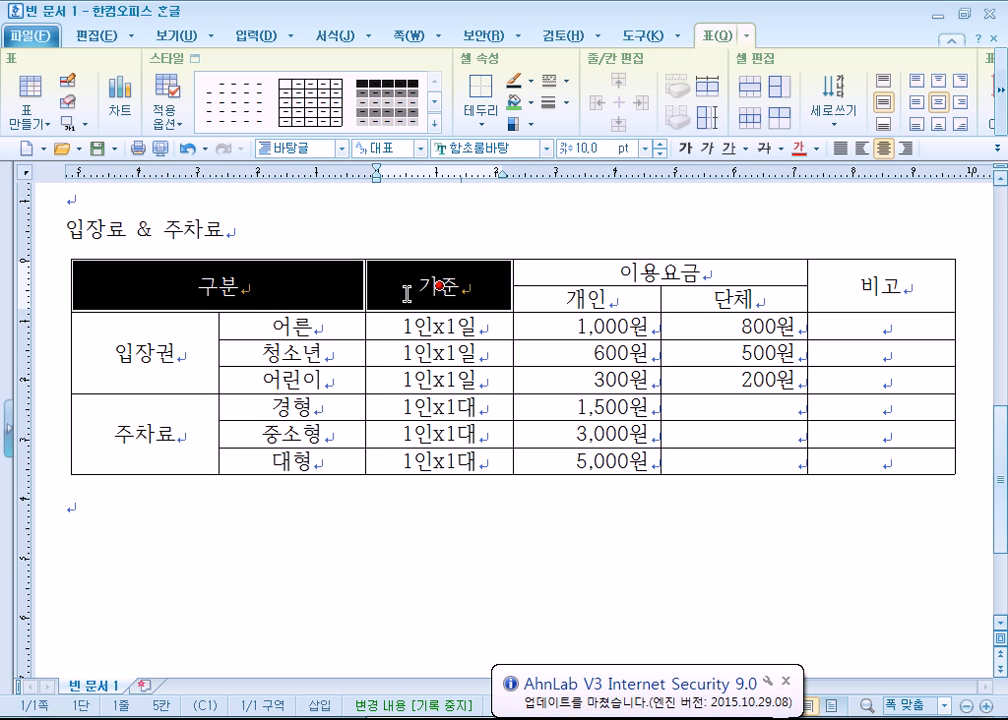
{"action": "right_click", "coordinate": [331, 281]}
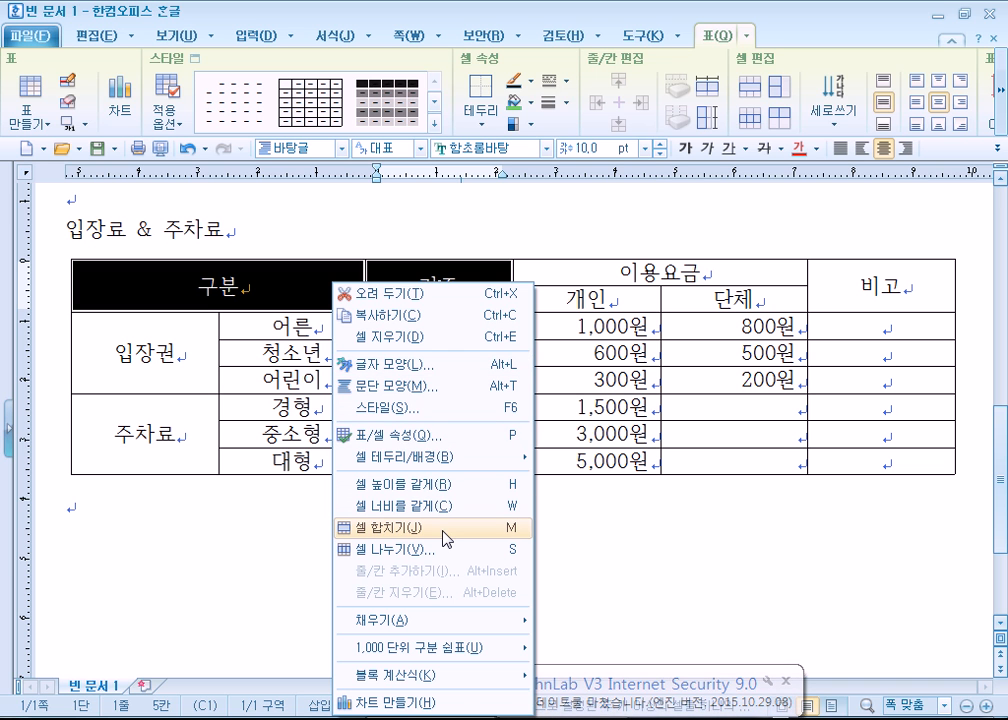
{"action": "left_click", "coordinate": [325, 557]}
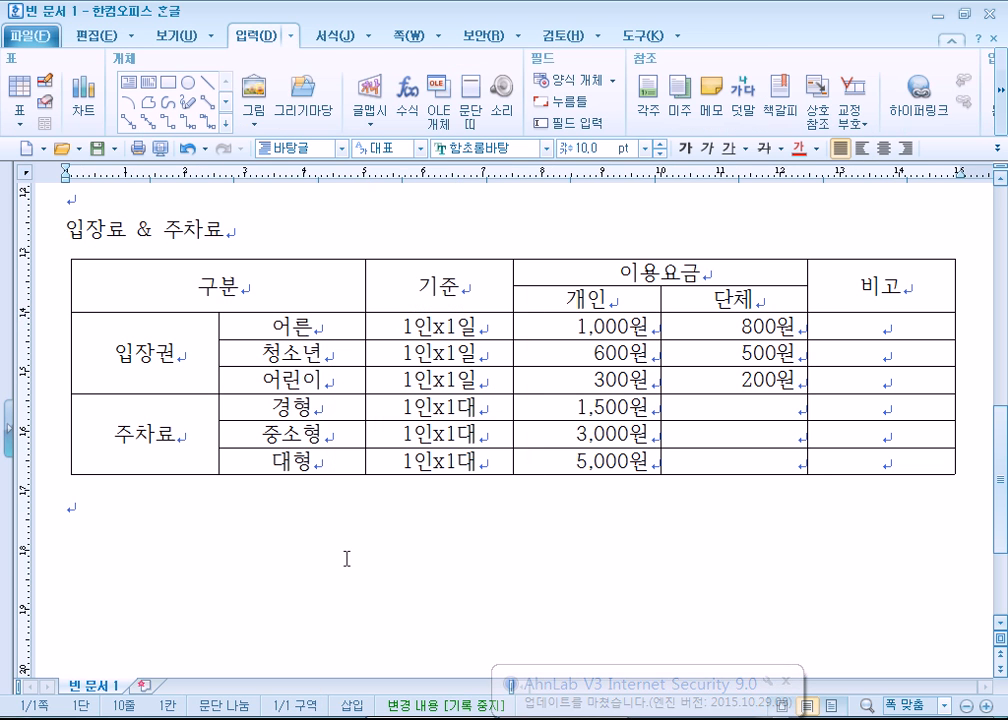
Merge the three 비고 cells of the 입장권 rows into one, and the three of the 주차료 rows into another
{"action": "left_click", "coordinate": [845, 323]}
{"action": "left_click_drag", "start_coordinate": [845, 323], "coordinate": [838, 461]}
{"action": "key", "text": "m"}
{"action": "key", "text": "m"}
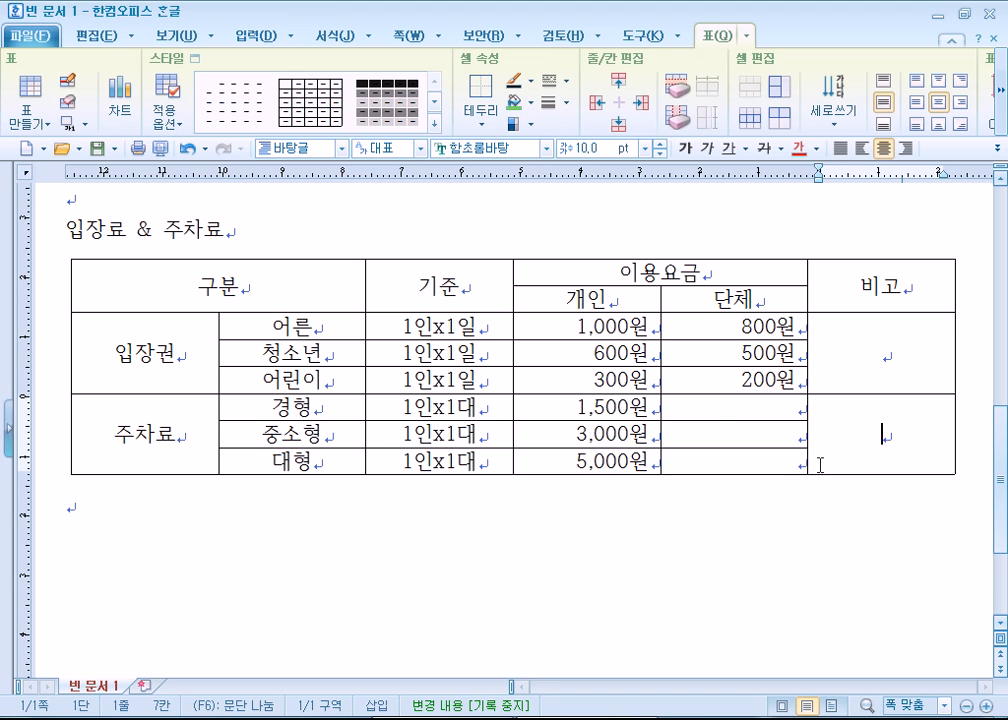
Merge the 개인 and 단체 fee cells in each of the 경형, 중소형 and 대형 parking rows
{"action": "left_click_drag", "start_coordinate": [588, 405], "coordinate": [735, 404]}
{"action": "key", "text": "m"}
{"action": "left_click_drag", "start_coordinate": [630, 433], "coordinate": [735, 433]}
{"action": "key", "text": "m"}
{"action": "left_click_drag", "start_coordinate": [625, 460], "coordinate": [726, 461]}
{"action": "key", "text": "m"}
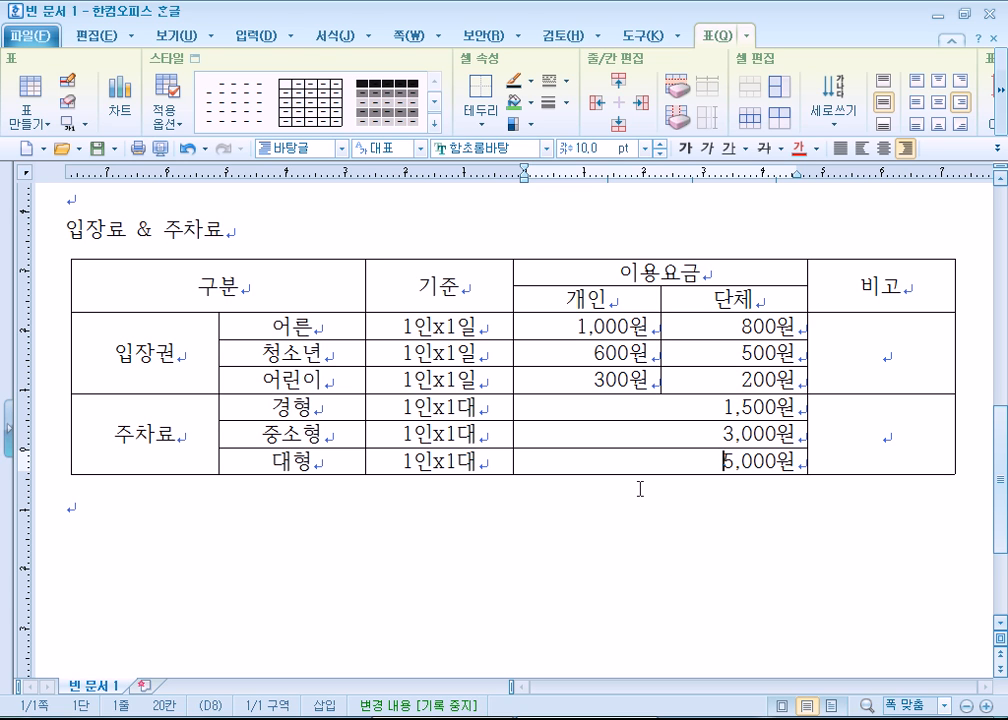
Merge the 개인 and 단체 header cells and delete their text
{"action": "left_click_drag", "start_coordinate": [588, 299], "coordinate": [680, 296]}
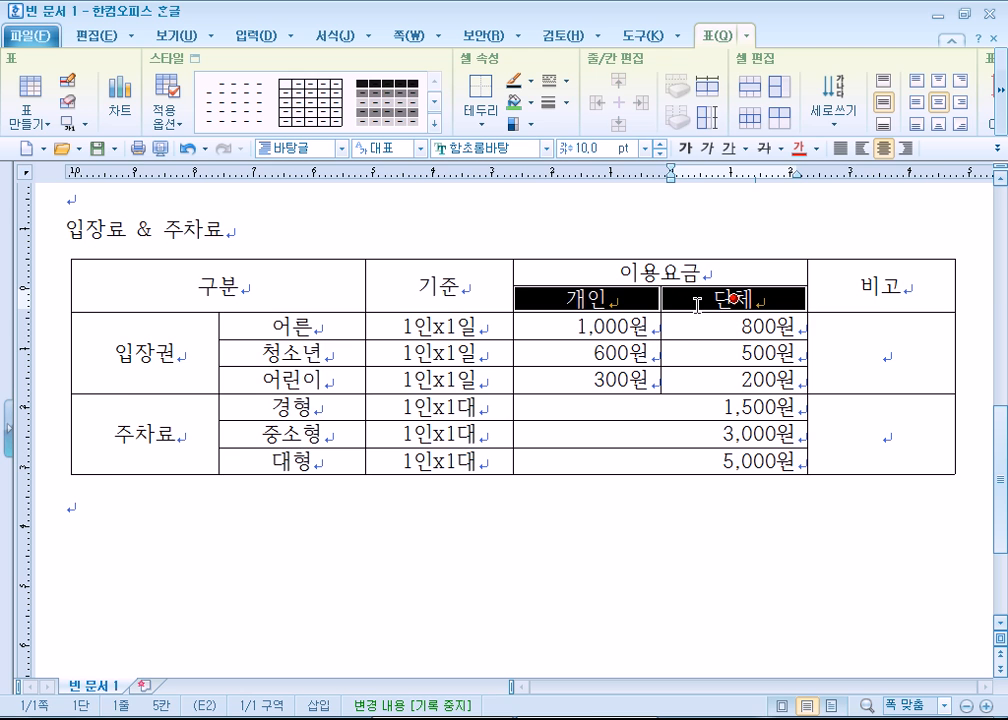
{"action": "key", "text": "m"}
{"action": "left_click_drag", "start_coordinate": [595, 298], "coordinate": [693, 336]}
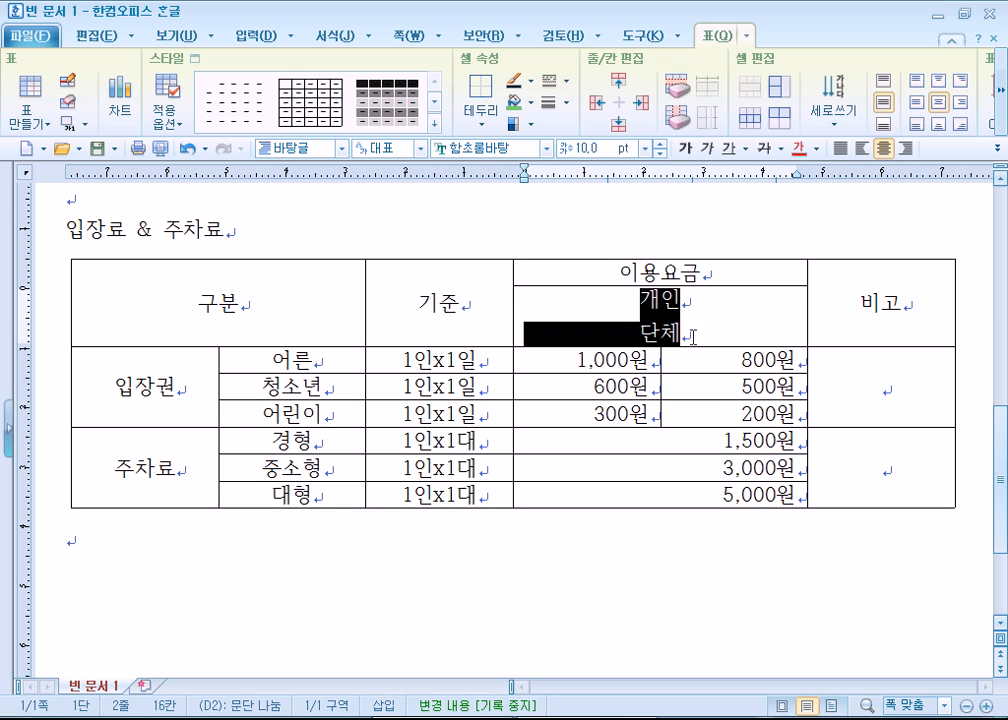
{"action": "key", "text": "Delete"}
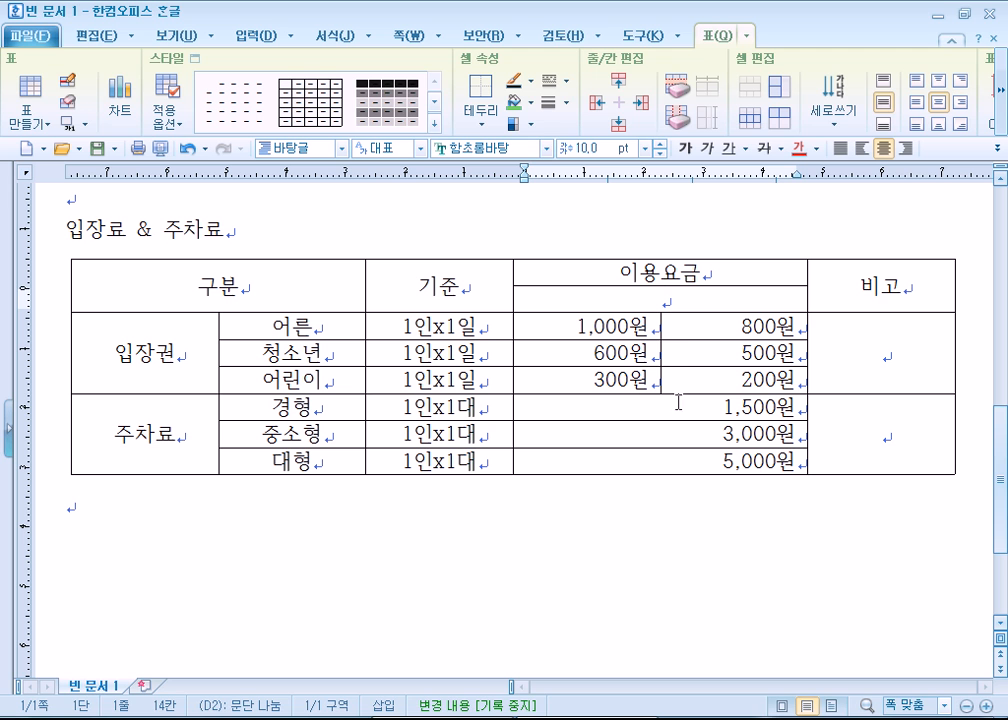
Try widening the 개인 admission fee cells and splitting the empty cell below 이용요금 into 2 columns, and undo both changes
{"action": "left_click_drag", "start_coordinate": [662, 327], "coordinate": [690, 327]}
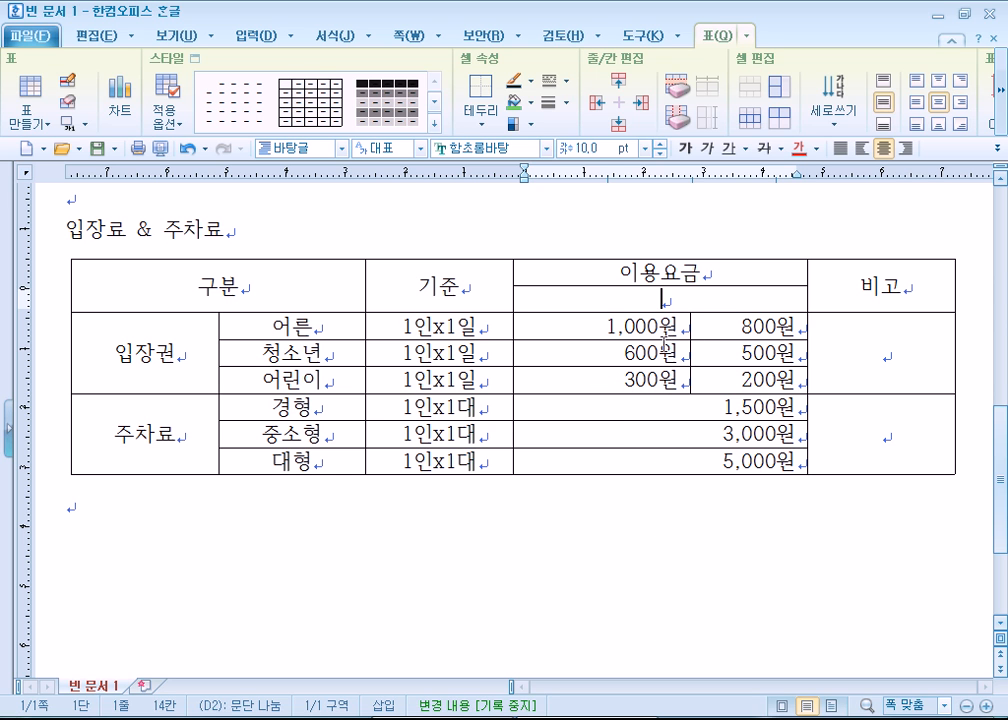
{"action": "right_click", "coordinate": [648, 299]}
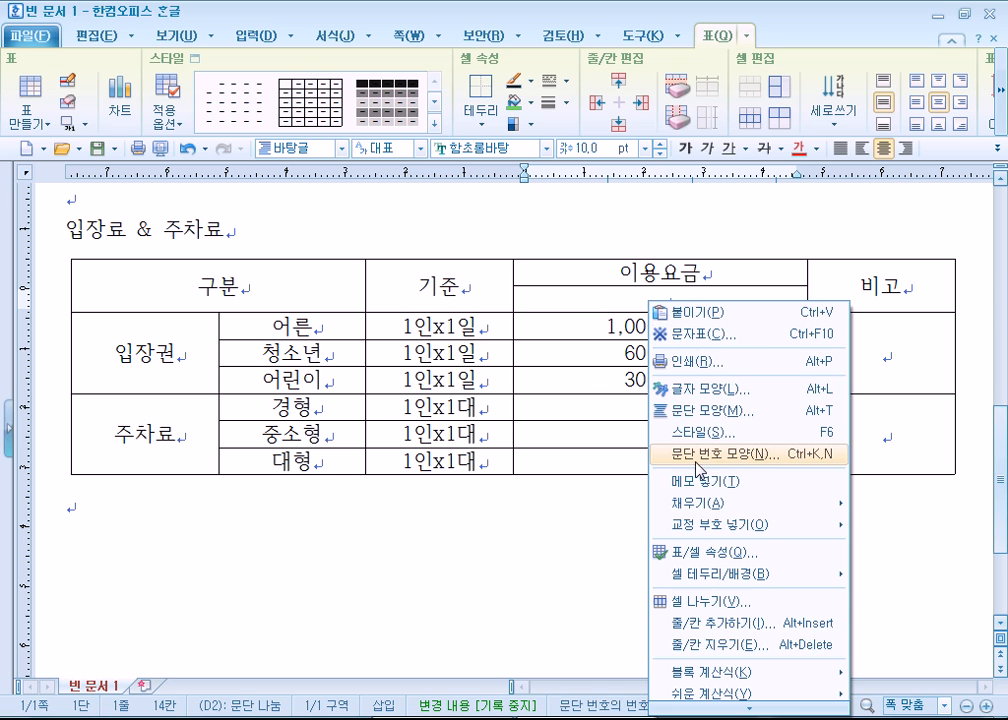
{"action": "left_click", "coordinate": [697, 602]}
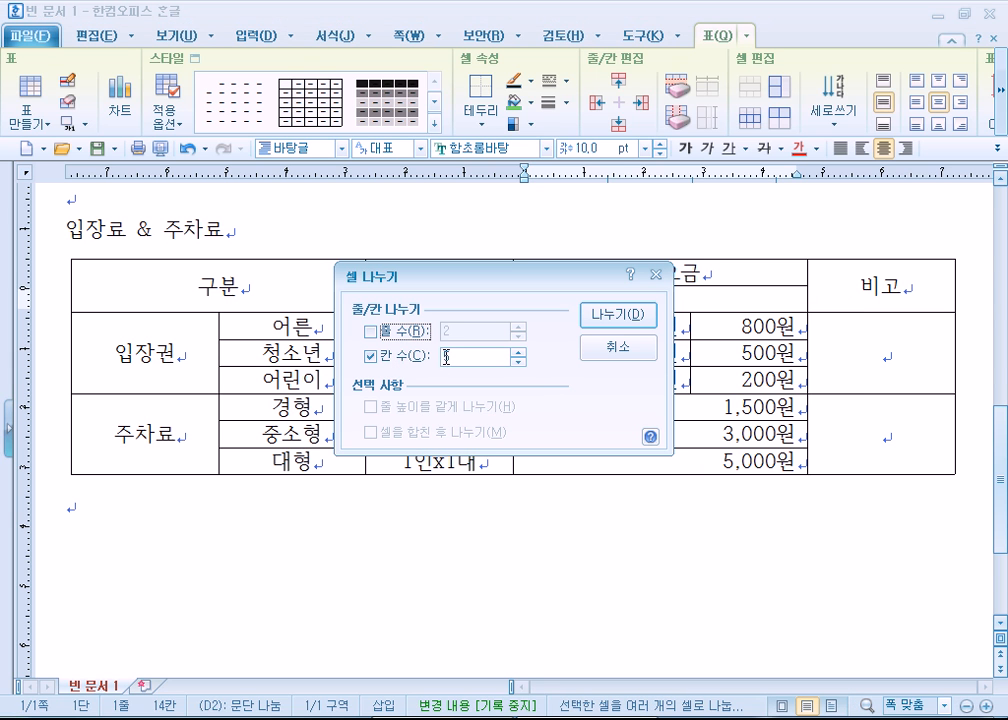
{"action": "left_click", "coordinate": [519, 362]}
{"action": "left_click", "coordinate": [519, 362]}
{"action": "left_click", "coordinate": [519, 362]}
{"action": "left_click", "coordinate": [618, 314]}
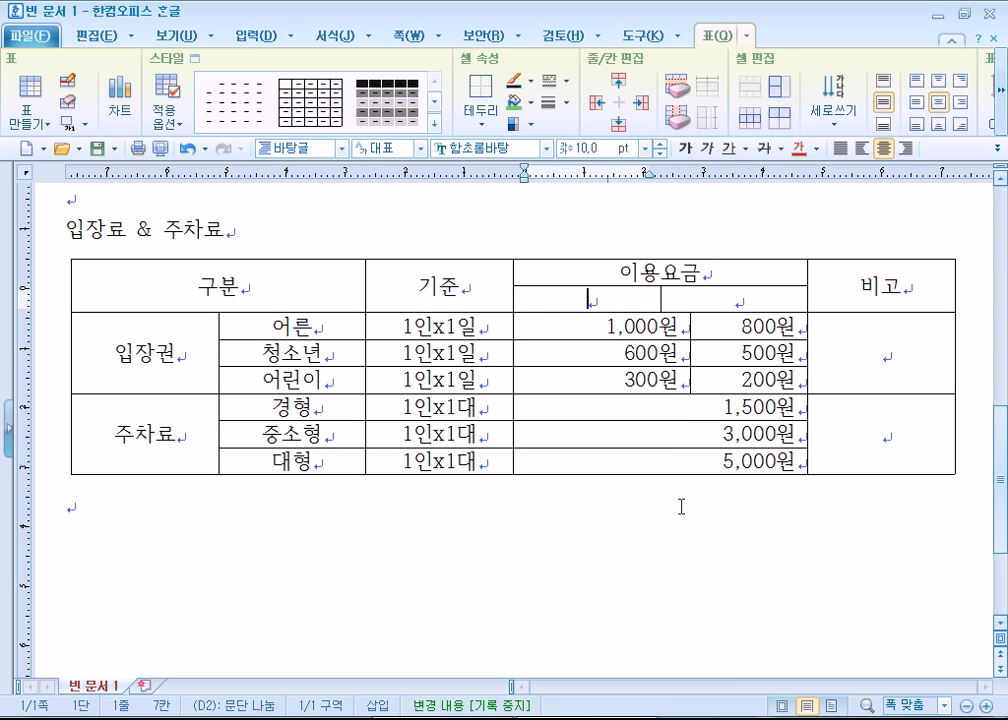
{"action": "key", "text": "ctrl+z"}
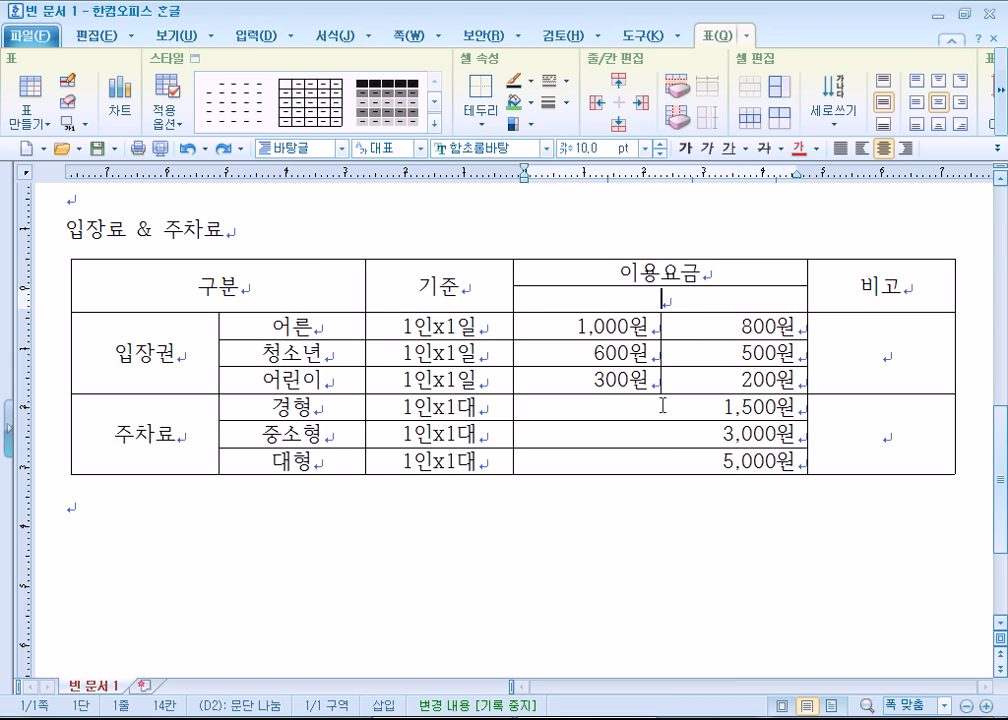
Try splitting the empty cell below 이용요금 into two columns and undo the split
{"action": "right_click", "coordinate": [646, 297]}
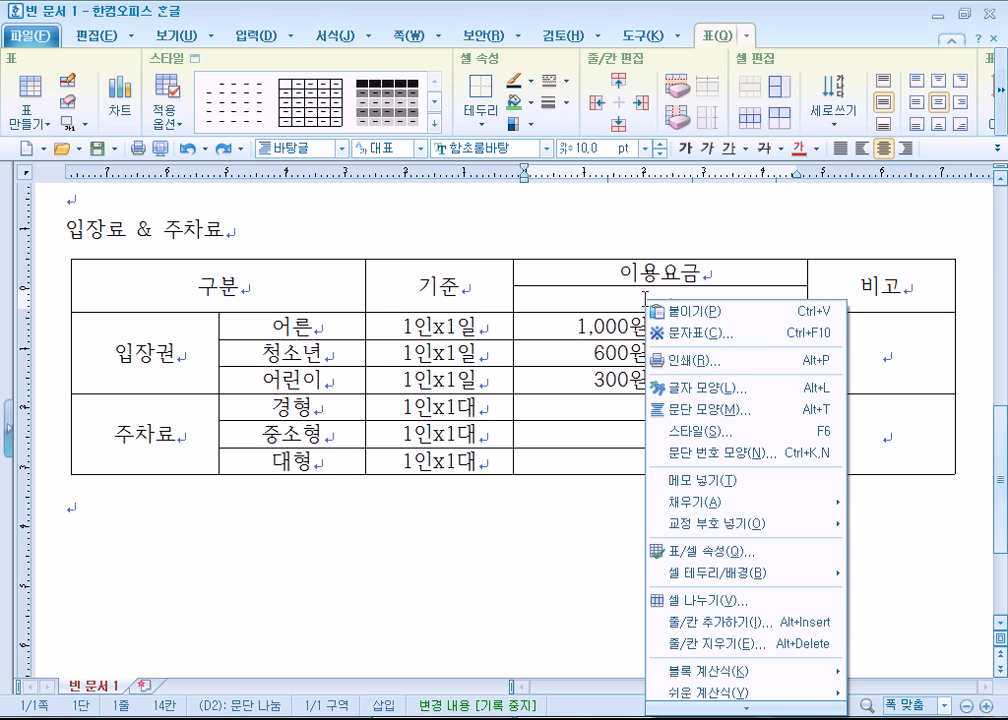
{"action": "key", "text": "Escape"}
{"action": "key", "text": "F5"}
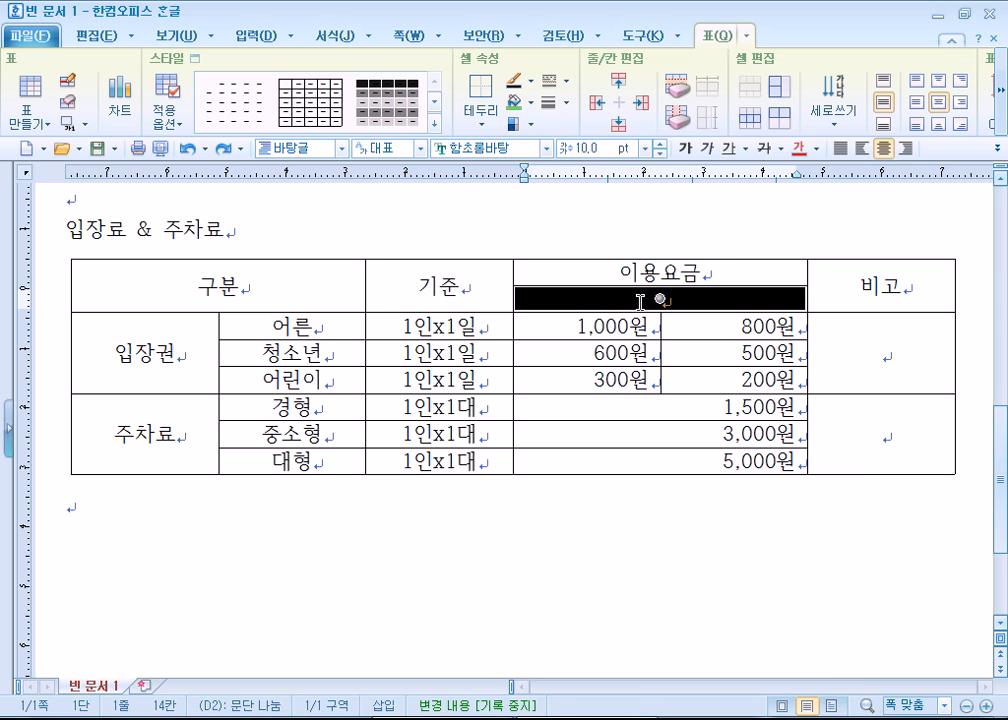
{"action": "key", "text": "s"}
{"action": "left_click", "coordinate": [645, 316]}
{"action": "key", "text": "Escape"}
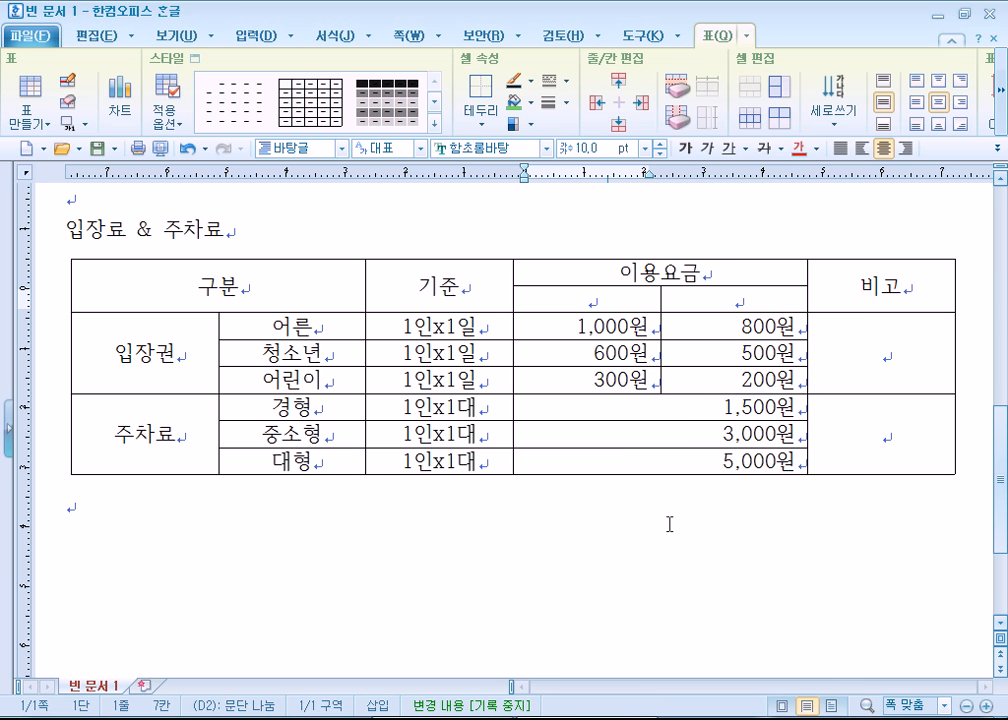
{"action": "key", "text": "ctrl+z"}
{"action": "left_click", "coordinate": [655, 495]}
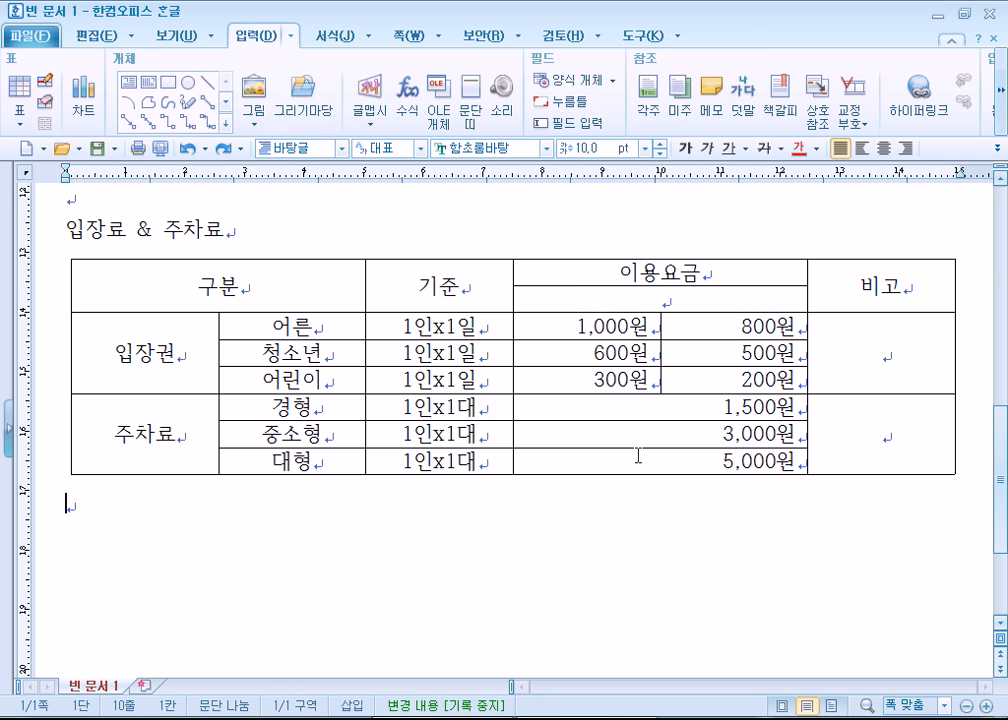
Draw a vertical table line dividing the empty cell below 이용요금 in two, and erase the part crossing the 이용요금 header
{"action": "left_click", "coordinate": [608, 299]}
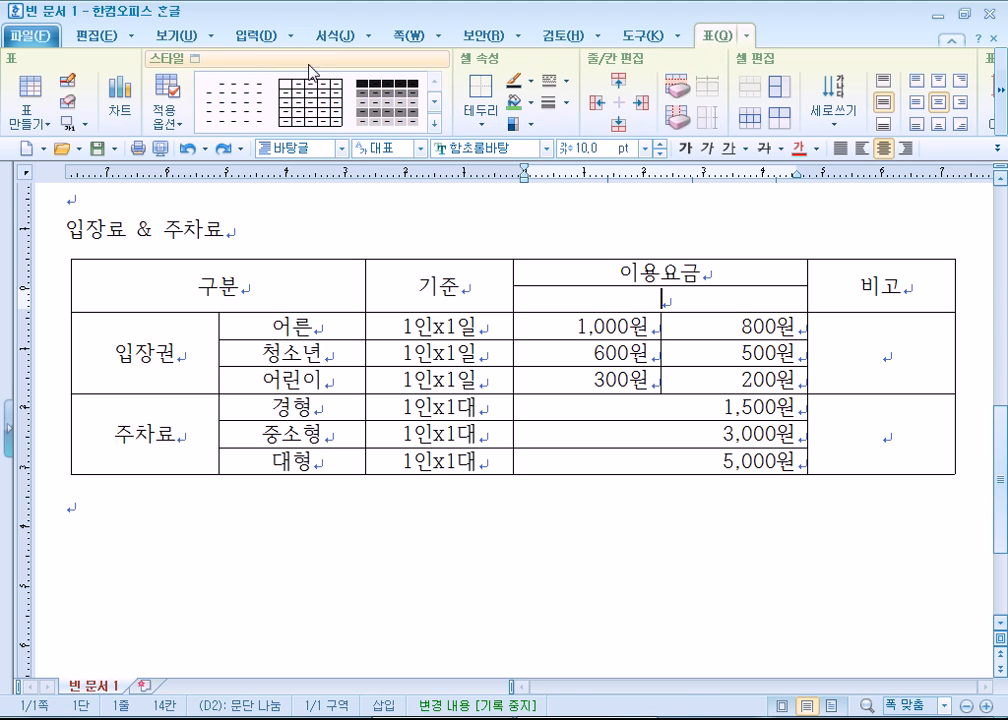
{"action": "left_click", "coordinate": [70, 84]}
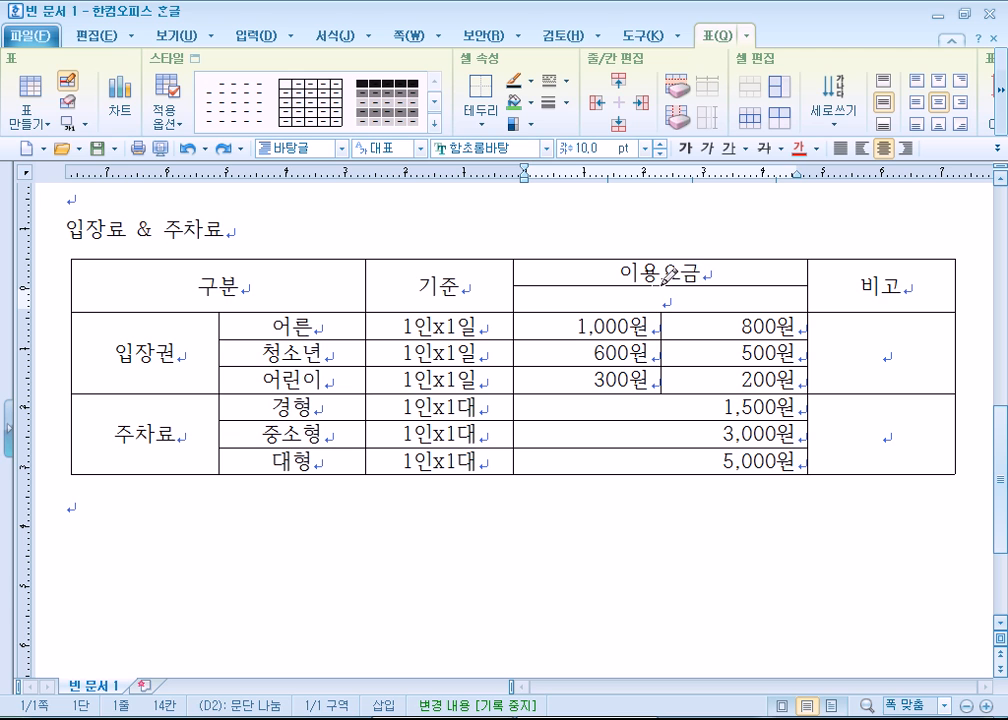
{"action": "left_click_drag", "start_coordinate": [666, 268], "coordinate": [671, 316]}
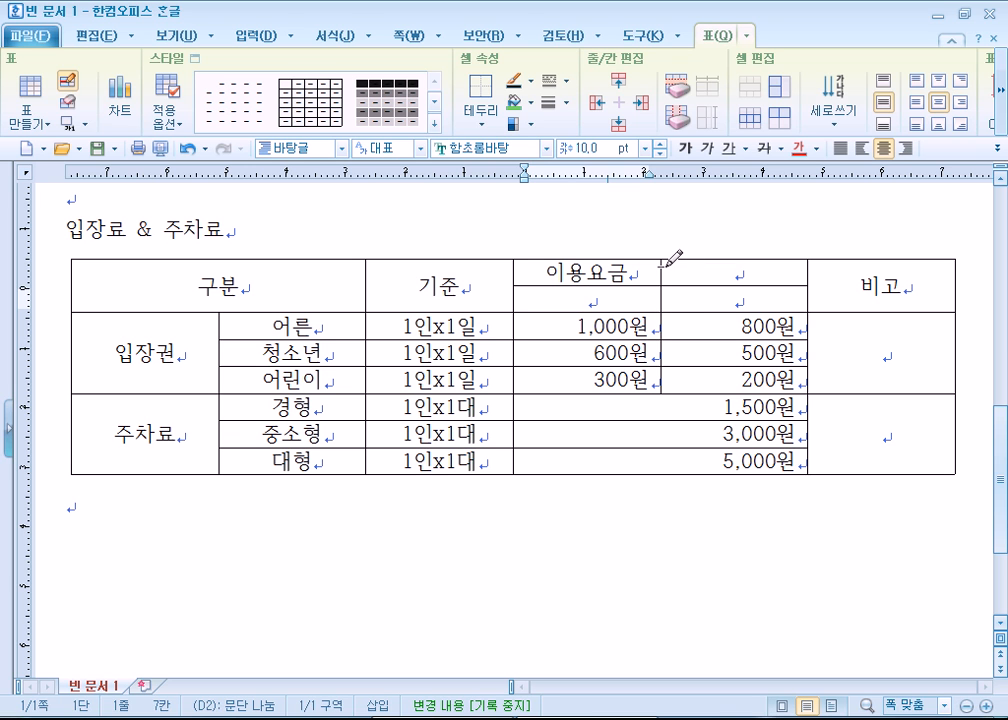
{"action": "left_click", "coordinate": [69, 104]}
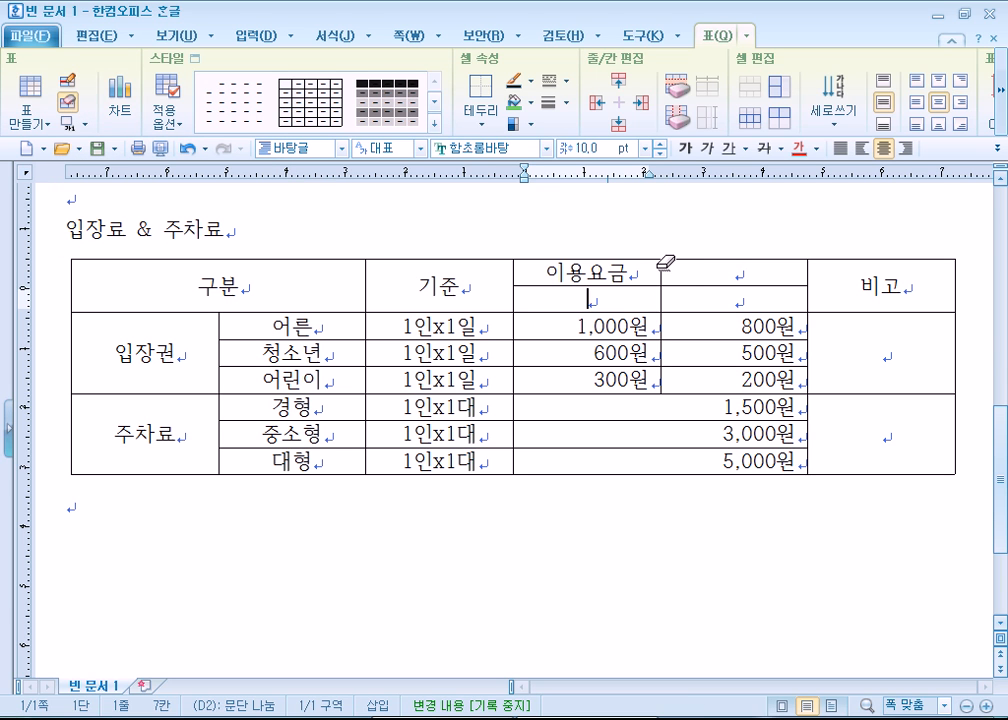
{"action": "left_click", "coordinate": [668, 272]}
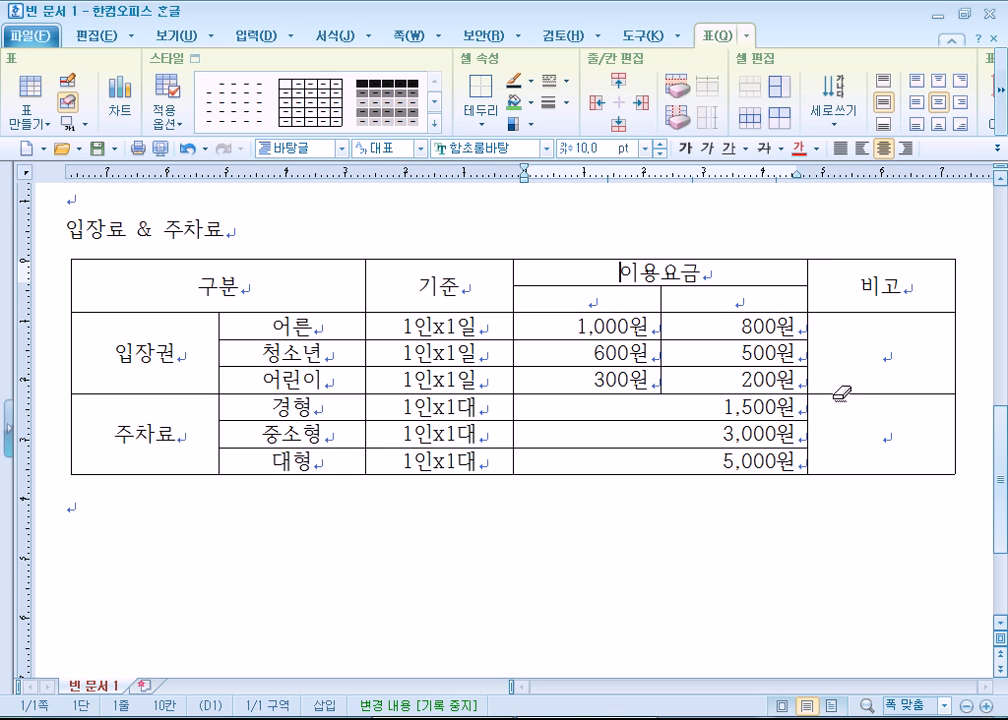
Erase the border between the 입장권 and 주차료 cells in the 비고 column, redraw it and leave table drawing
{"action": "left_click", "coordinate": [894, 393]}
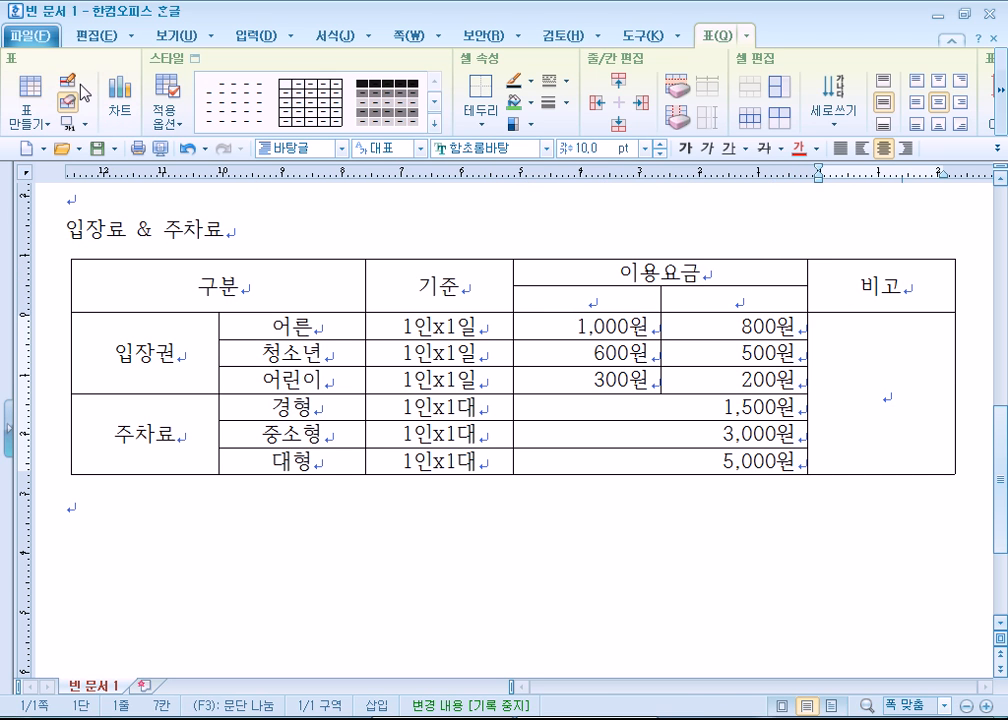
{"action": "left_click_drag", "start_coordinate": [807, 394], "coordinate": [955, 391]}
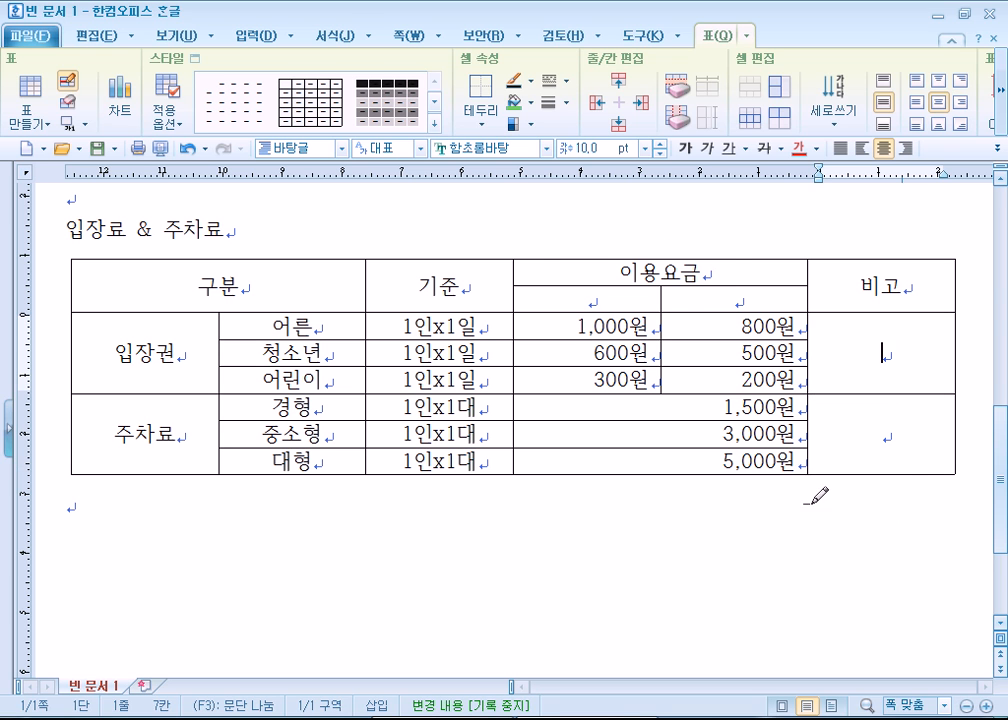
{"action": "scroll", "coordinate": [700, 420], "scroll_direction": "down", "scroll_amount": 3}
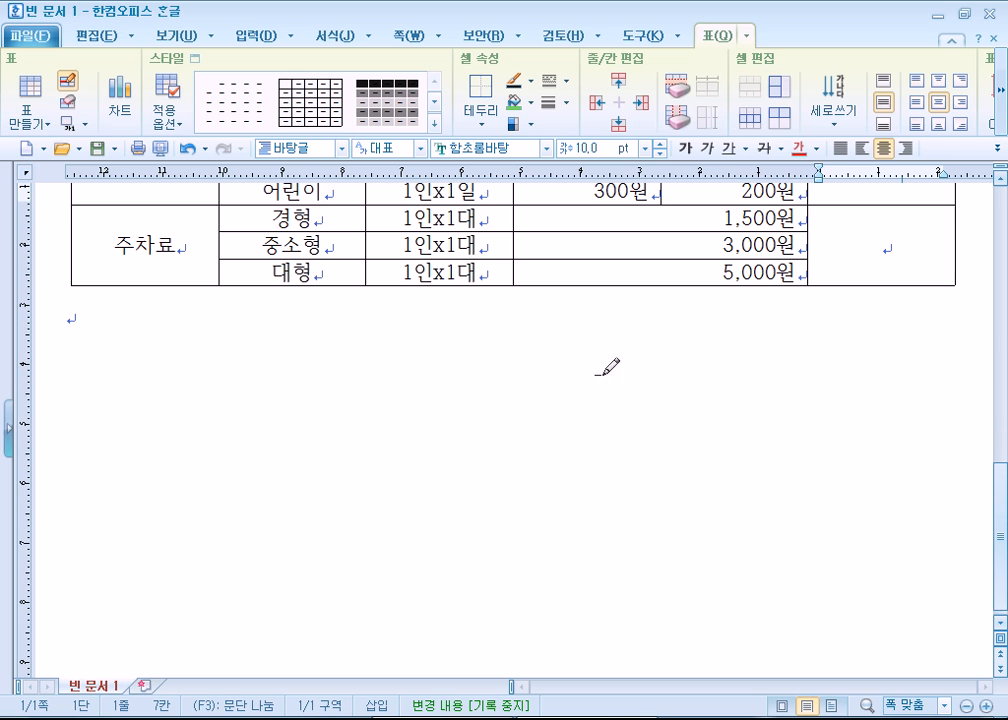
{"action": "scroll", "coordinate": [272, 365], "scroll_direction": "up", "scroll_amount": 1}
{"action": "double_click", "coordinate": [270, 367]}
{"action": "left_click", "coordinate": [299, 413]}
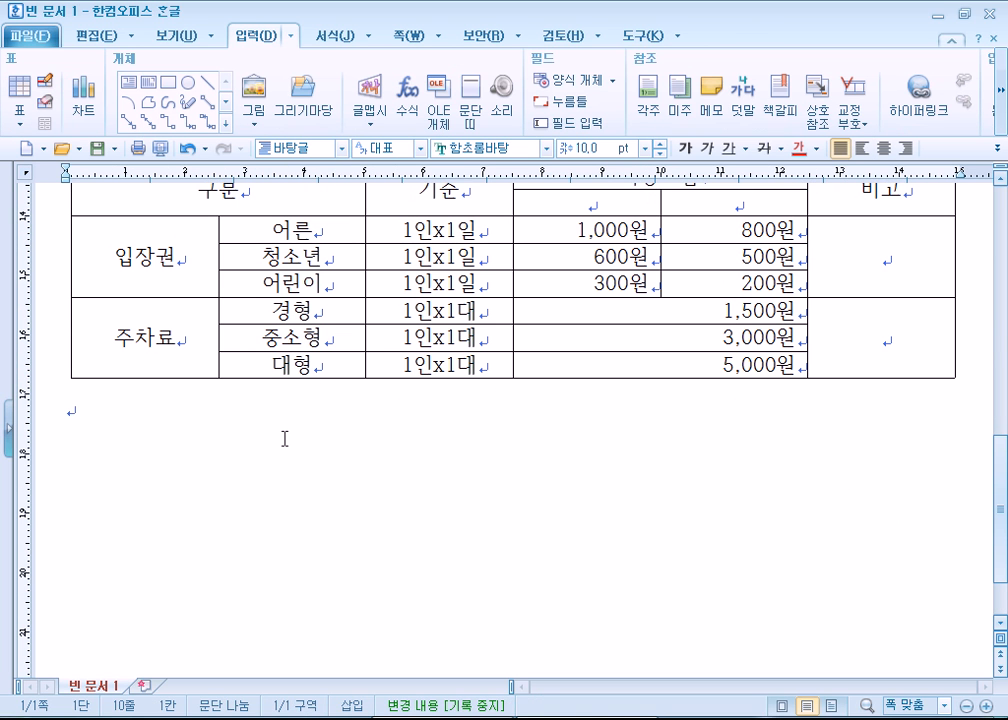
Enter 개인 and 단체 in the two empty header cells below 이용요금
{"action": "scroll", "coordinate": [283, 440], "scroll_direction": "up", "scroll_amount": 3}
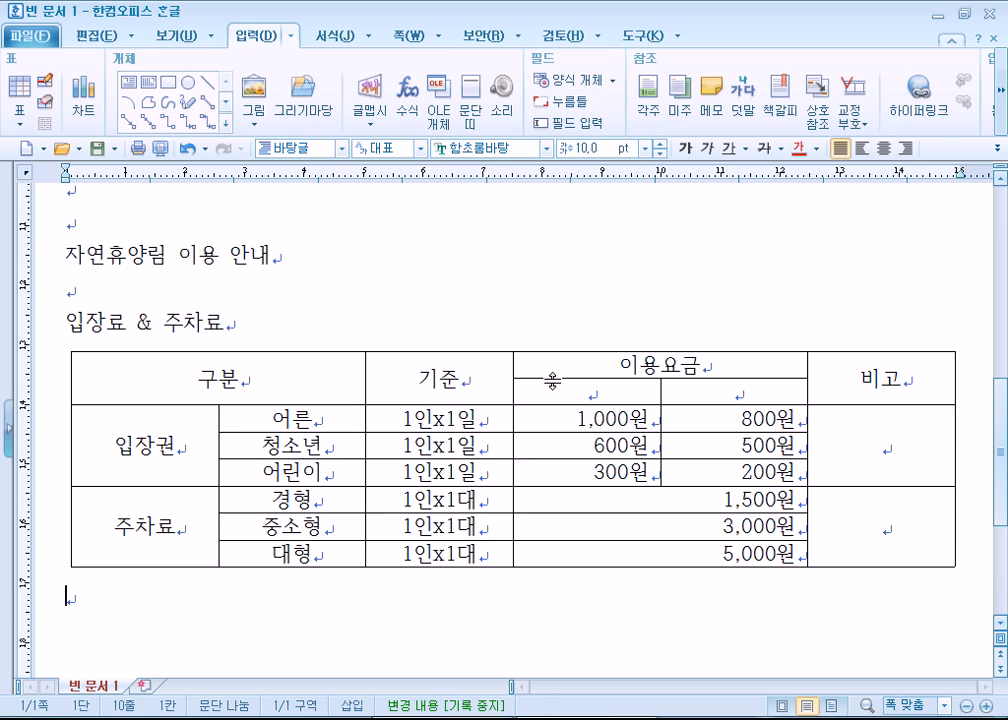
{"action": "left_click", "coordinate": [587, 396]}
{"action": "type", "text": "개인"}
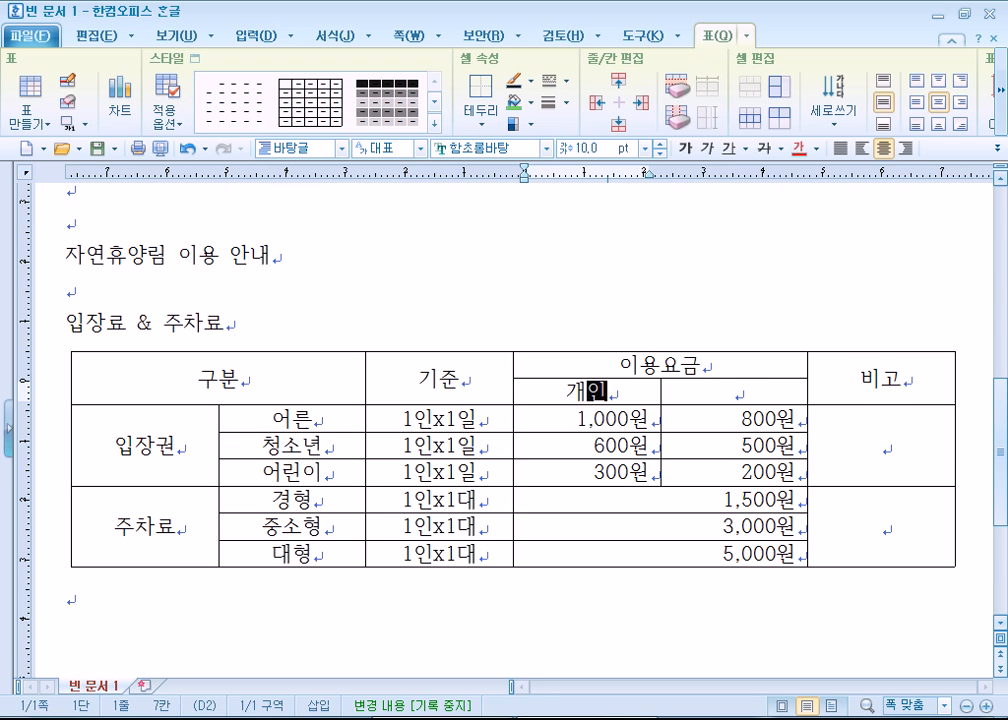
{"action": "key", "text": "Tab"}
{"action": "type", "text": "단체"}
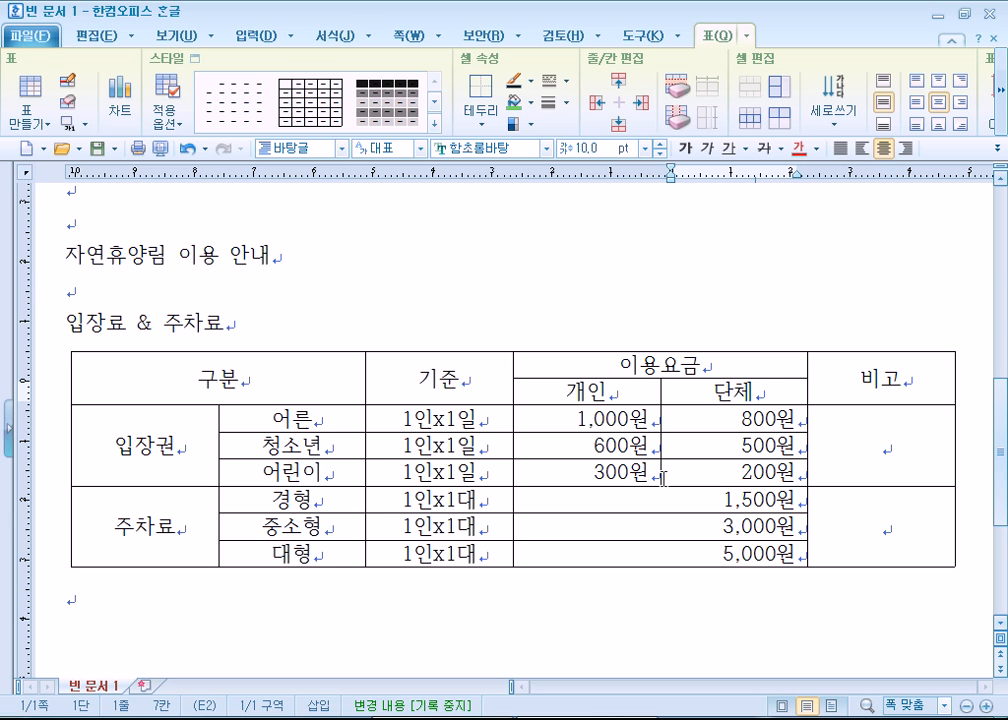
Narrow both 구분 columns and the 기준, 개인 and 단체 columns, giving the freed width to the 비고 column
{"action": "left_click", "coordinate": [221, 455]}
{"action": "left_click_drag", "start_coordinate": [221, 455], "coordinate": [158, 450]}
{"action": "left_click_drag", "start_coordinate": [364, 445], "coordinate": [271, 446]}
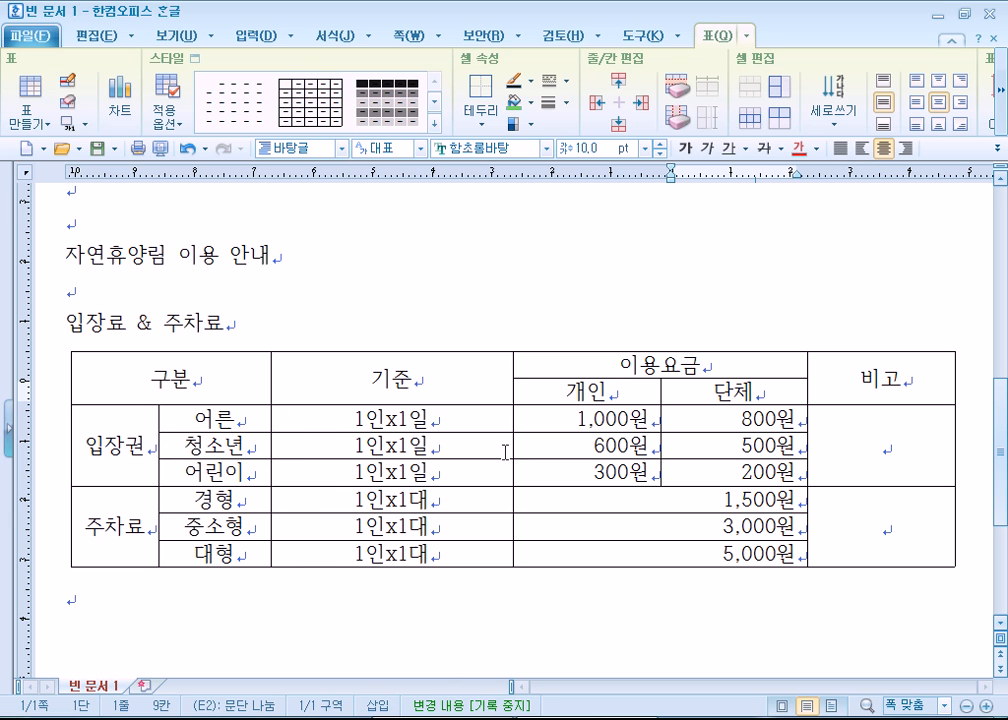
{"action": "left_click_drag", "start_coordinate": [395, 446], "coordinate": [388, 444]}
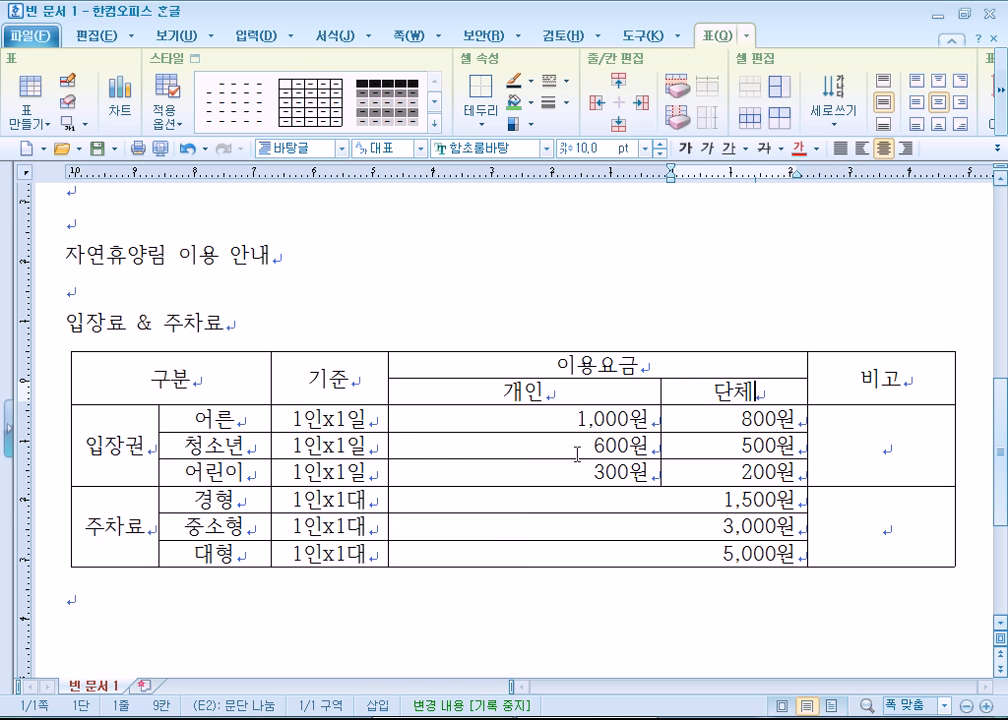
{"action": "left_click_drag", "start_coordinate": [538, 446], "coordinate": [505, 444]}
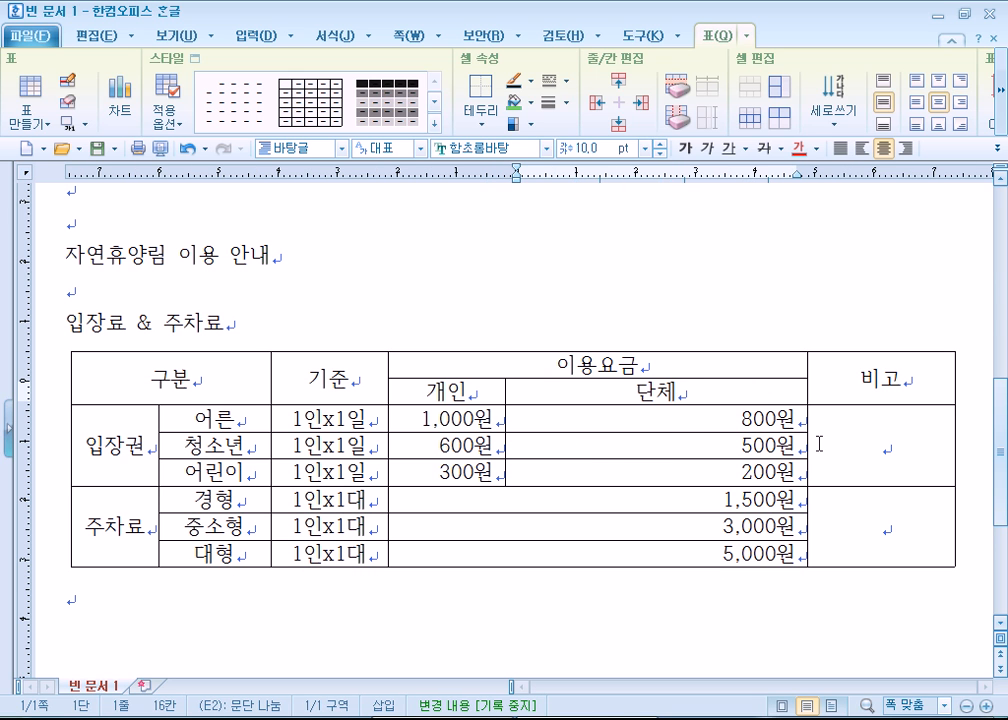
{"action": "left_click_drag", "start_coordinate": [647, 443], "coordinate": [599, 443]}
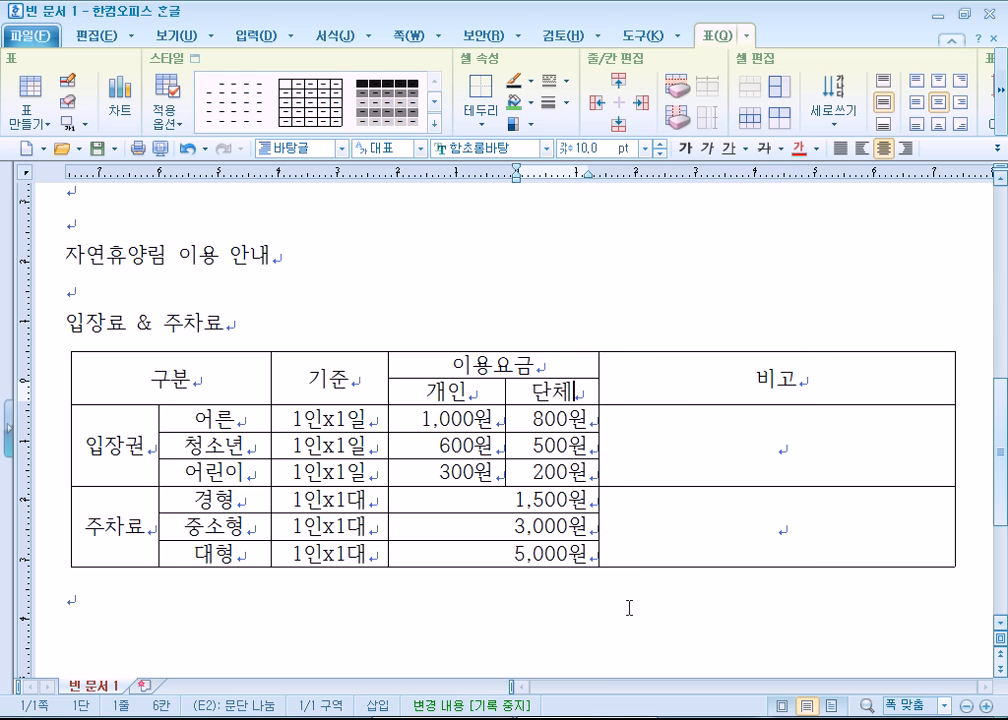
{"action": "left_click", "coordinate": [713, 464]}
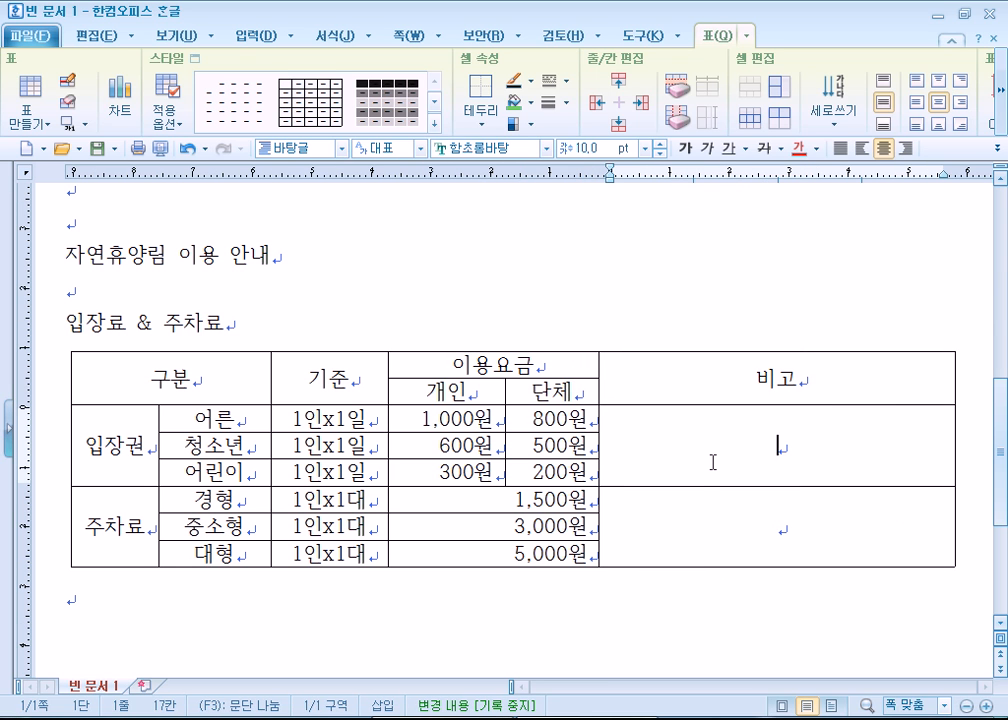
{"action": "left_click", "coordinate": [732, 539]}
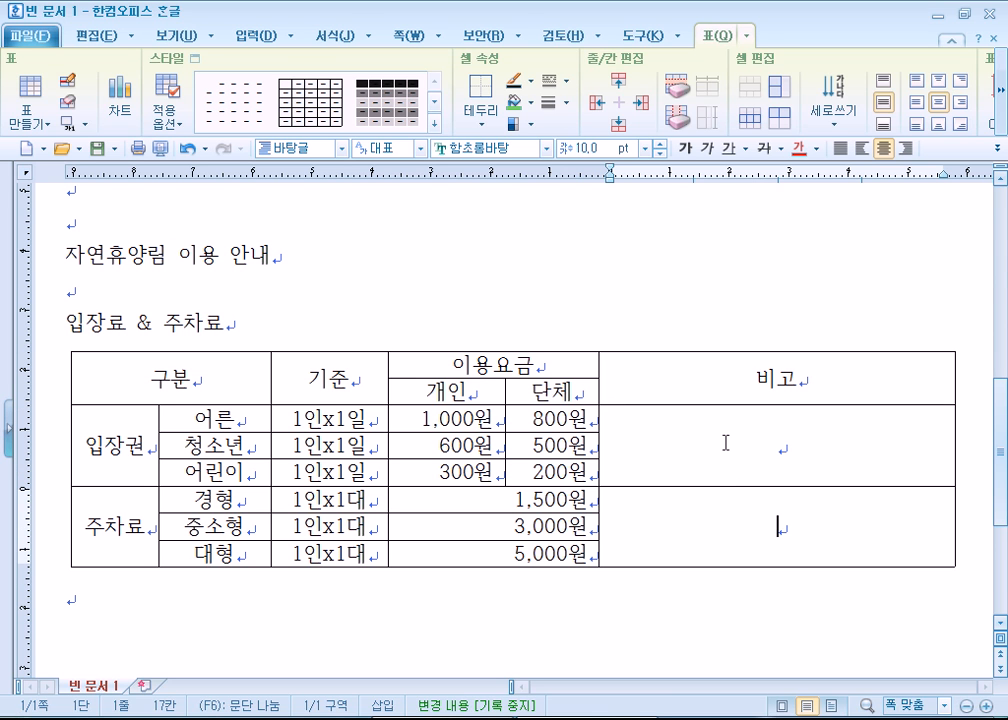
{"action": "left_click_drag", "start_coordinate": [731, 443], "coordinate": [738, 495]}
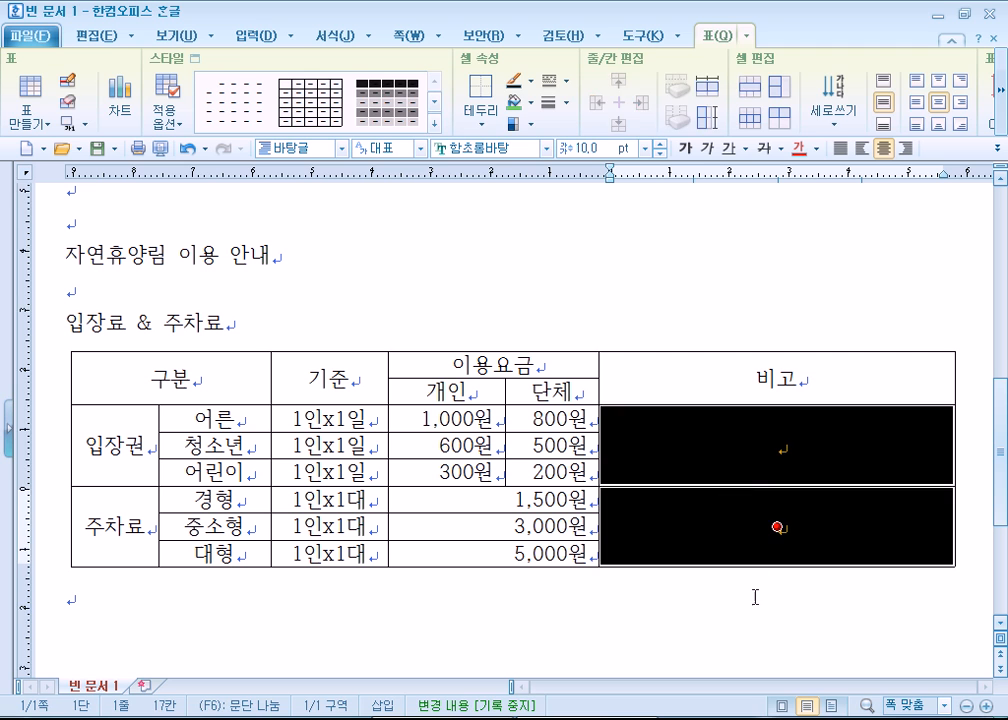
{"action": "left_click", "coordinate": [754, 592]}
{"action": "left_click", "coordinate": [760, 464]}
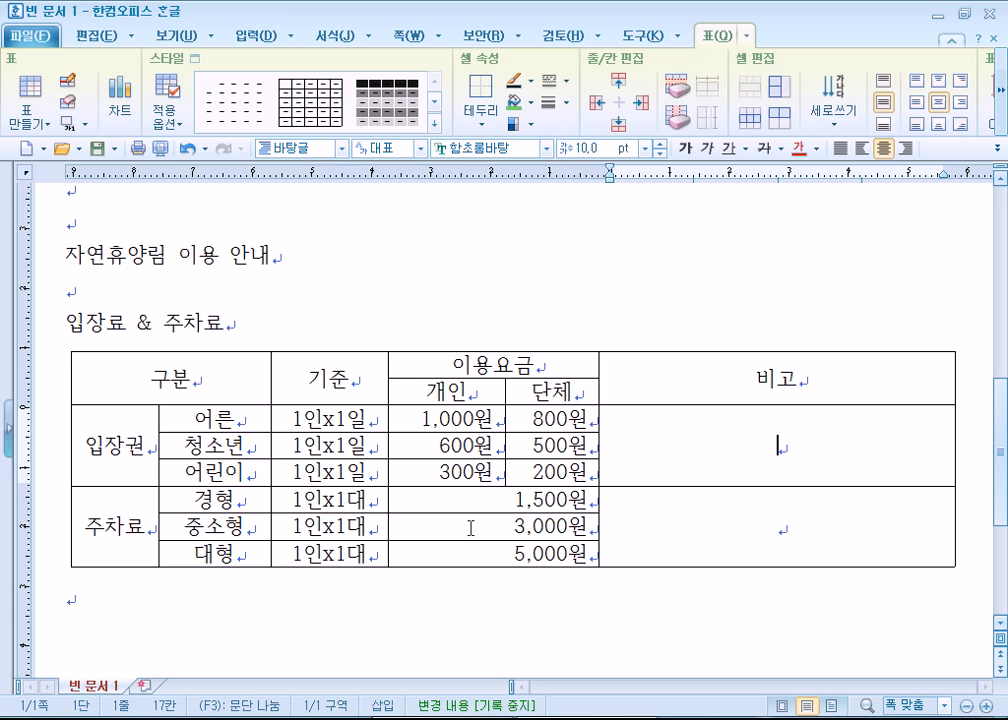
Narrow the 개인 column slightly by shifting its border with the 단체 column
{"action": "left_click_drag", "start_coordinate": [506, 445], "coordinate": [500, 444]}
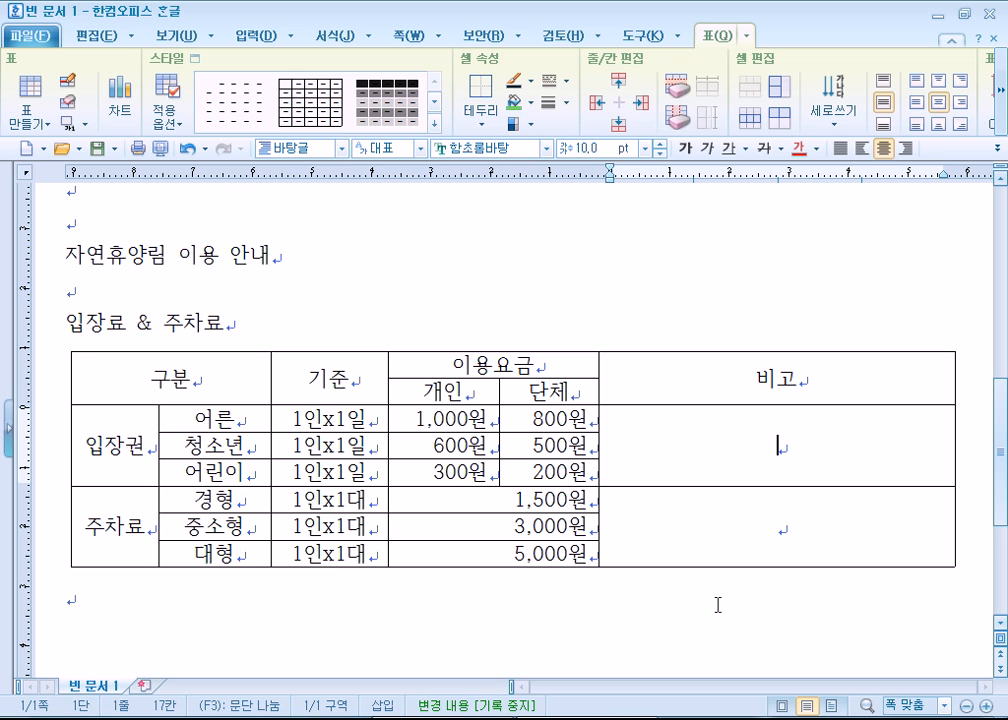
{"action": "scroll", "coordinate": [717, 604], "scroll_direction": "down", "scroll_amount": 2}
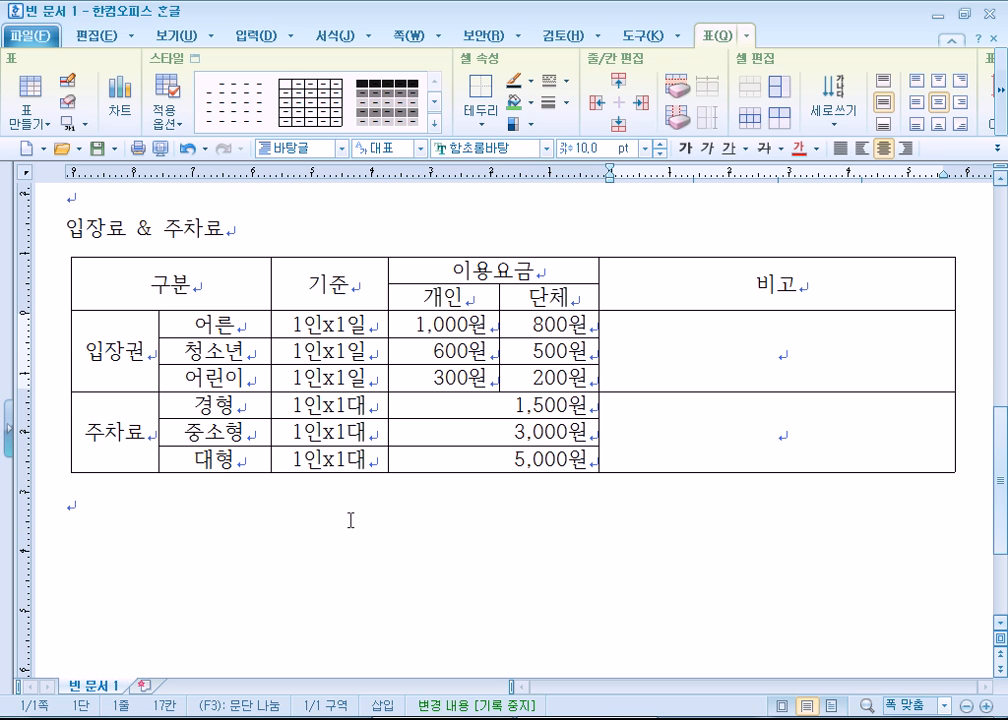
{"action": "double_click", "coordinate": [208, 406]}
{"action": "left_click_drag", "start_coordinate": [188, 431], "coordinate": [223, 434]}
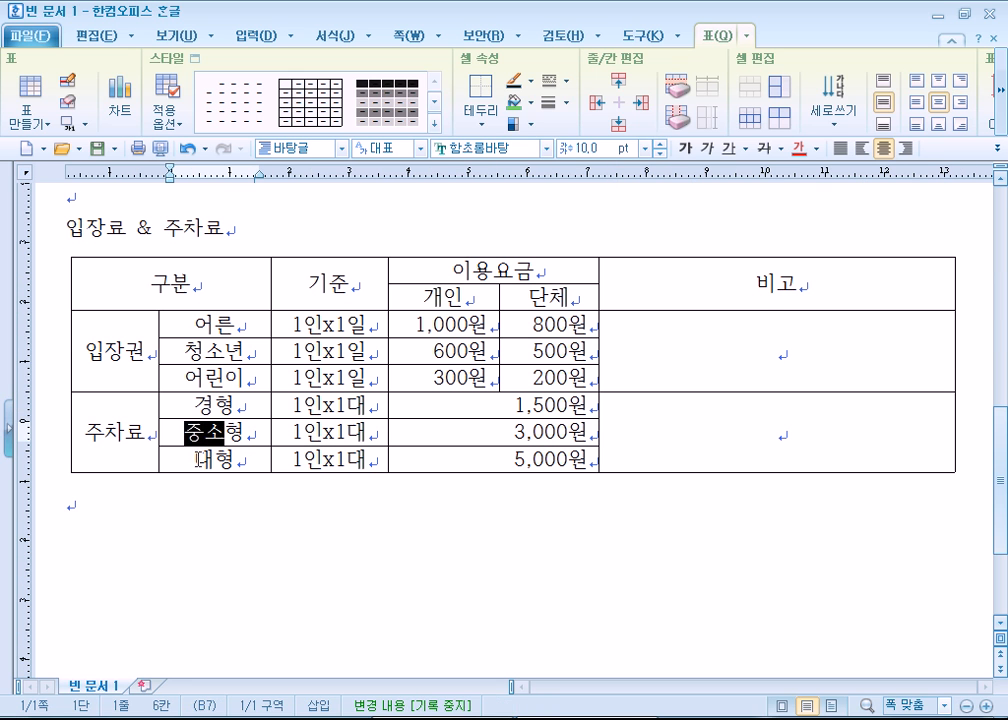
{"action": "left_click", "coordinate": [198, 459]}
{"action": "left_click", "coordinate": [331, 514]}
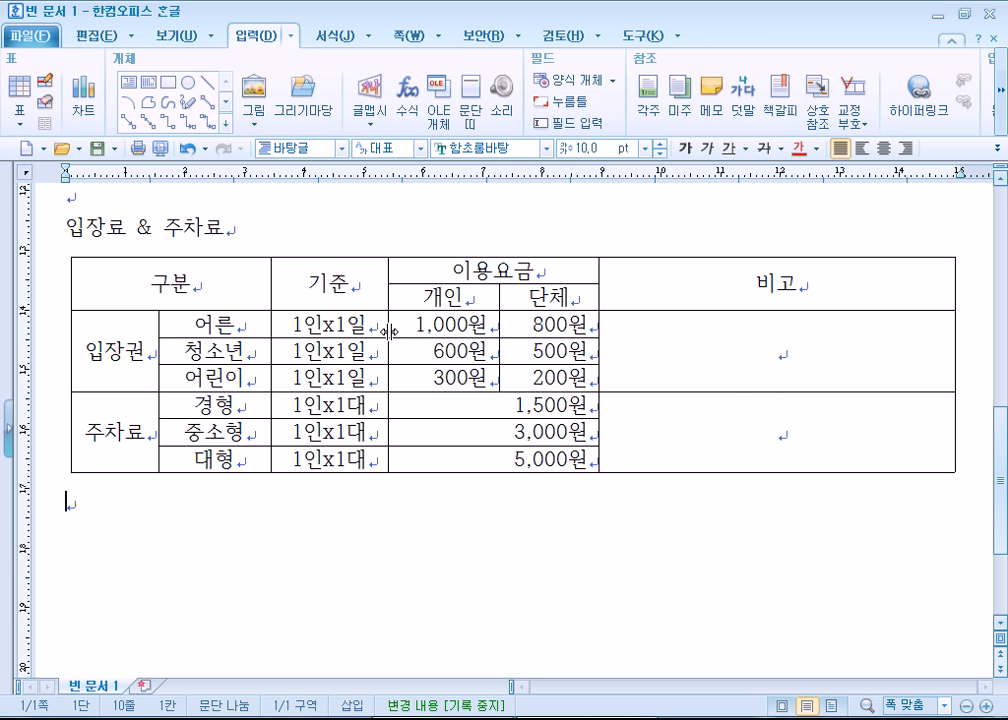
{"action": "scroll", "coordinate": [750, 400], "scroll_direction": "down", "scroll_amount": 3}
{"action": "scroll", "coordinate": [619, 356], "scroll_direction": "up", "scroll_amount": 2}
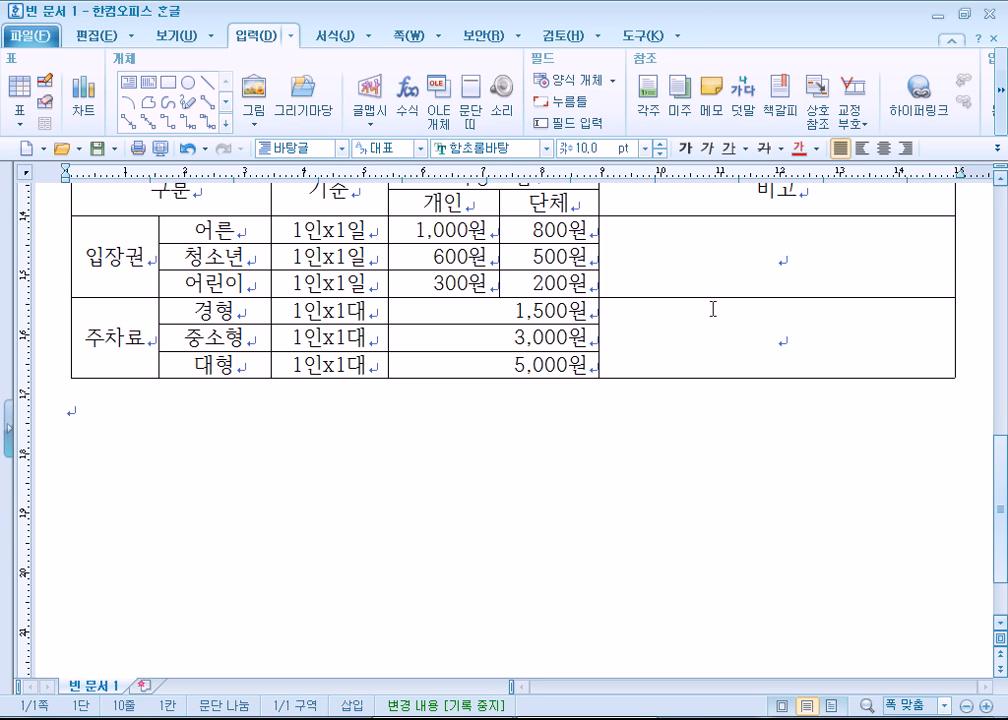
{"action": "left_click", "coordinate": [601, 392]}
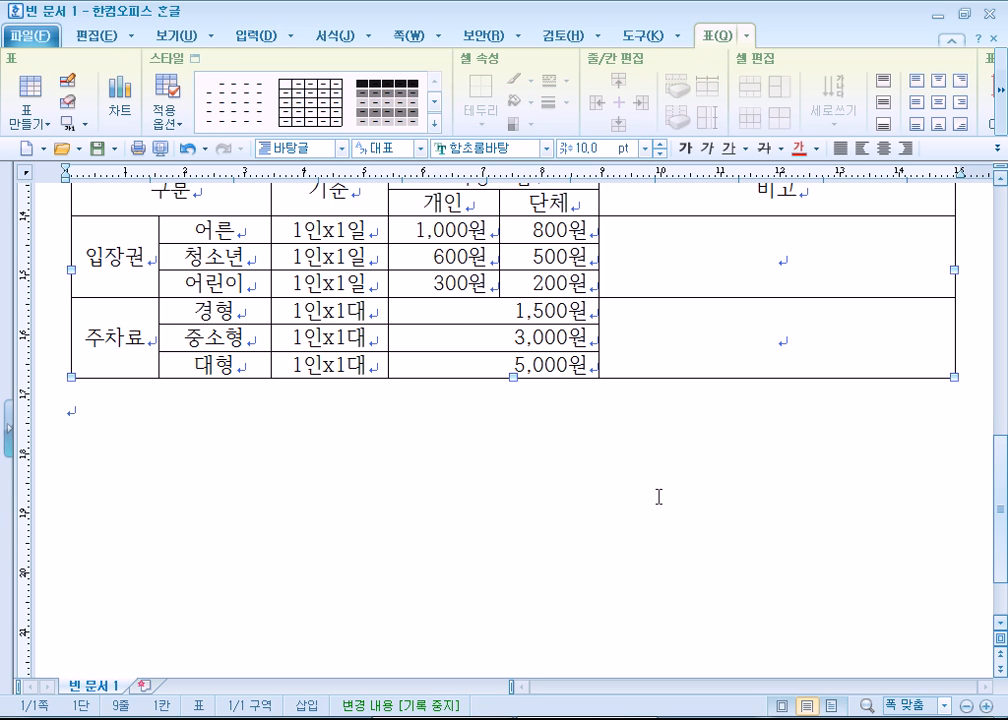
{"action": "left_click", "coordinate": [655, 490]}
{"action": "scroll", "coordinate": [489, 318], "scroll_direction": "up", "scroll_amount": 2}
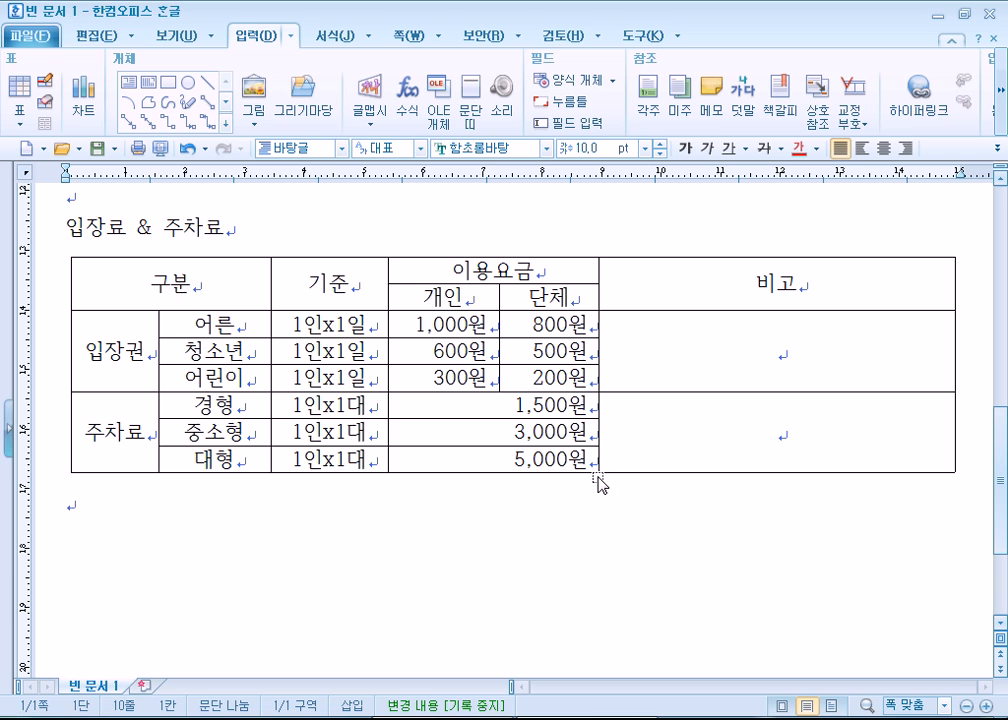
Stretch the whole fee table to about 6 cm tall with equal row heights, and deselect it
{"action": "left_click", "coordinate": [758, 474]}
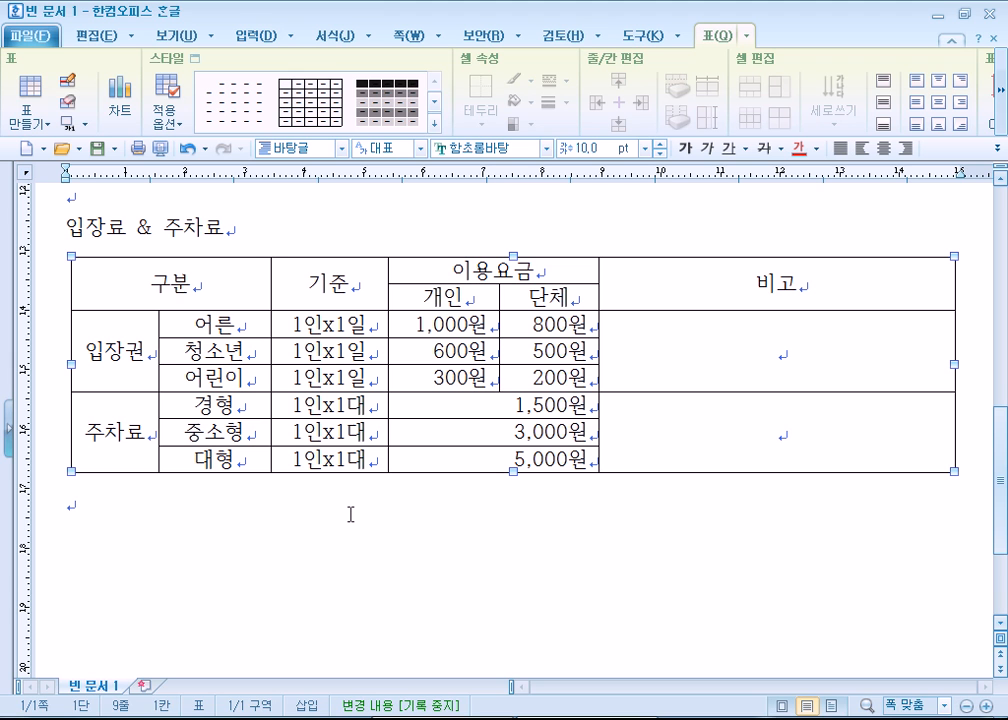
{"action": "scroll", "coordinate": [497, 340], "scroll_direction": "down", "scroll_amount": 4}
{"action": "scroll", "coordinate": [513, 282], "scroll_direction": "up", "scroll_amount": 6}
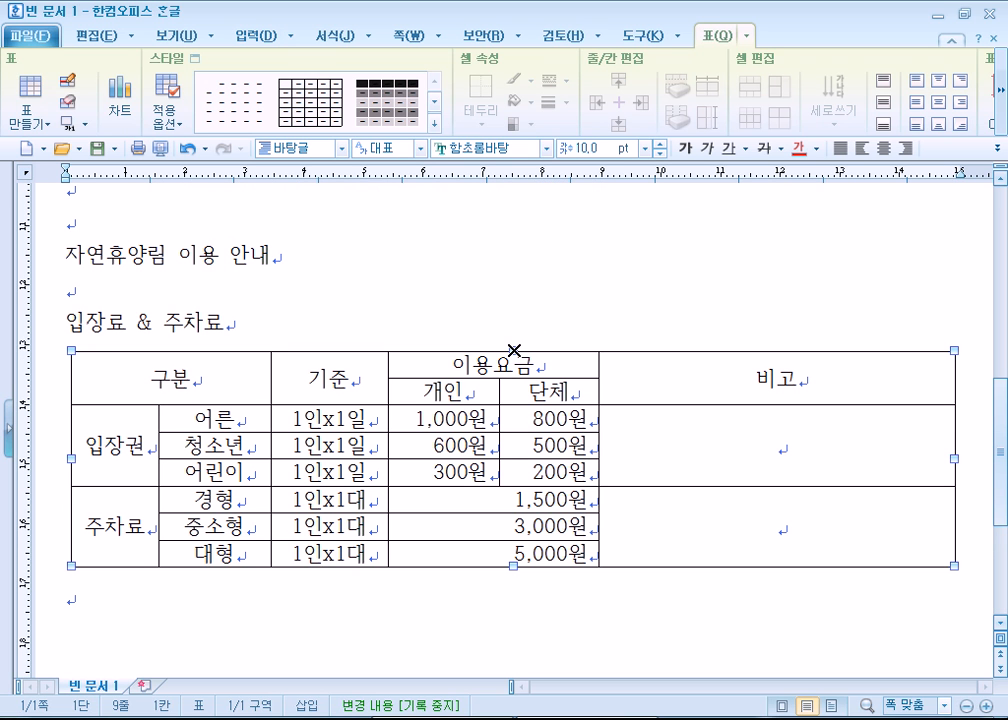
{"action": "scroll", "coordinate": [513, 350], "scroll_direction": "down", "scroll_amount": 6}
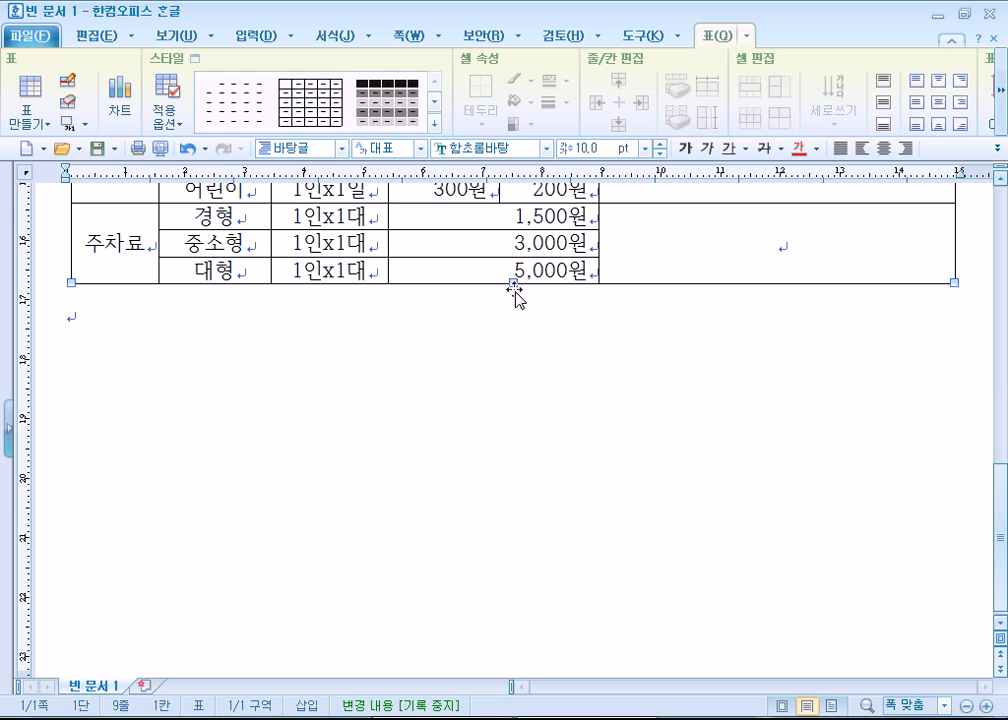
{"action": "left_click_drag", "start_coordinate": [513, 286], "coordinate": [510, 452]}
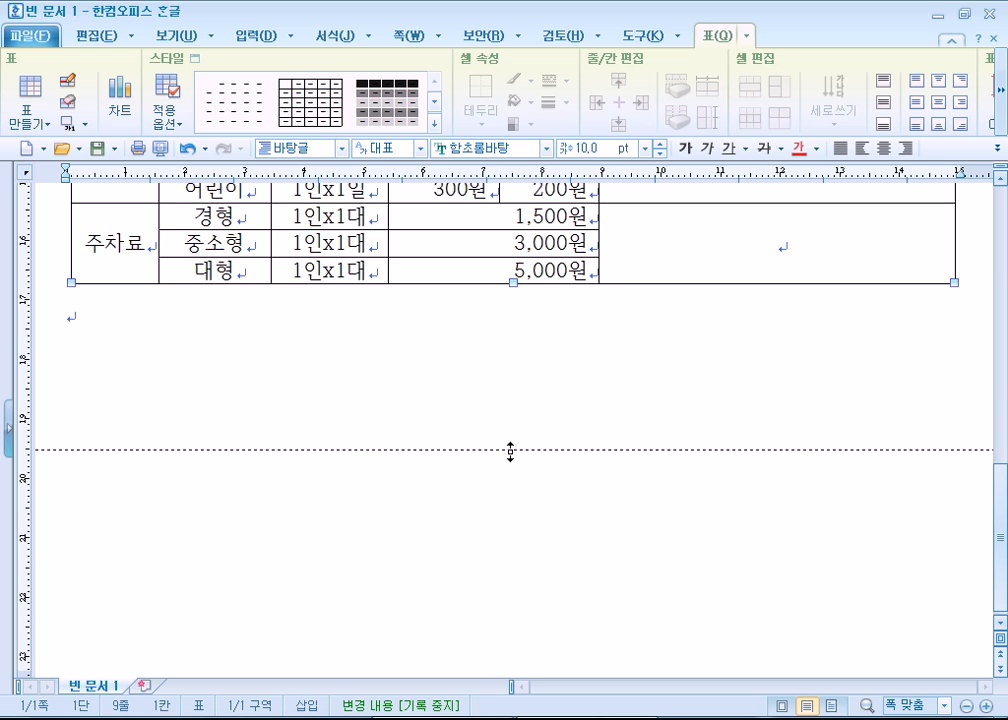
{"action": "left_click_drag", "start_coordinate": [510, 452], "coordinate": [512, 450]}
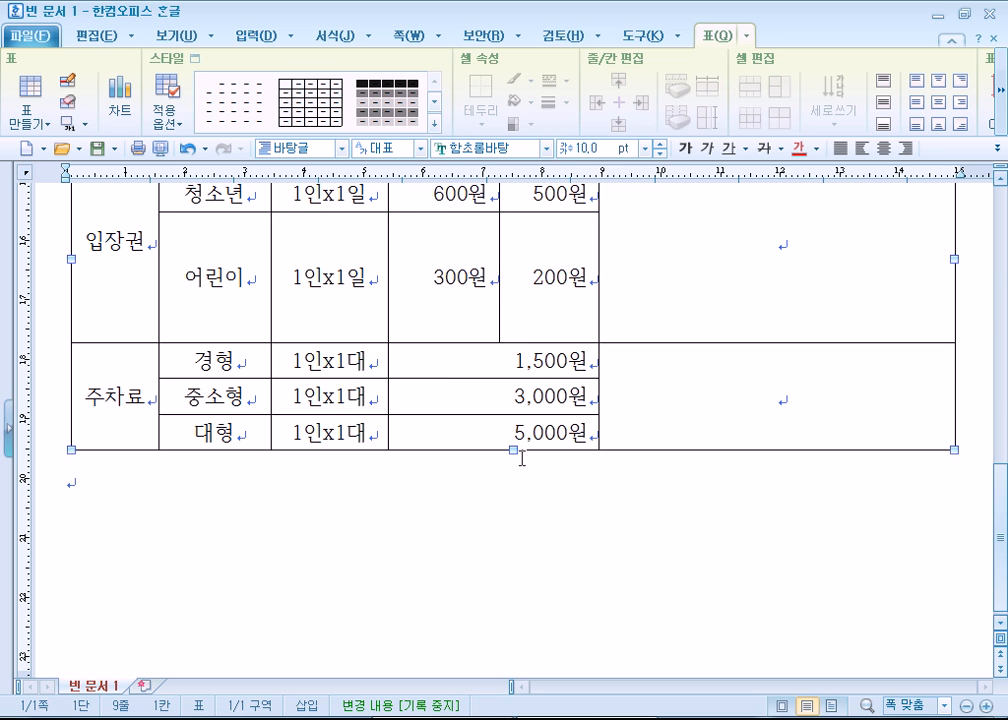
{"action": "scroll", "coordinate": [560, 490], "scroll_direction": "up", "scroll_amount": 4}
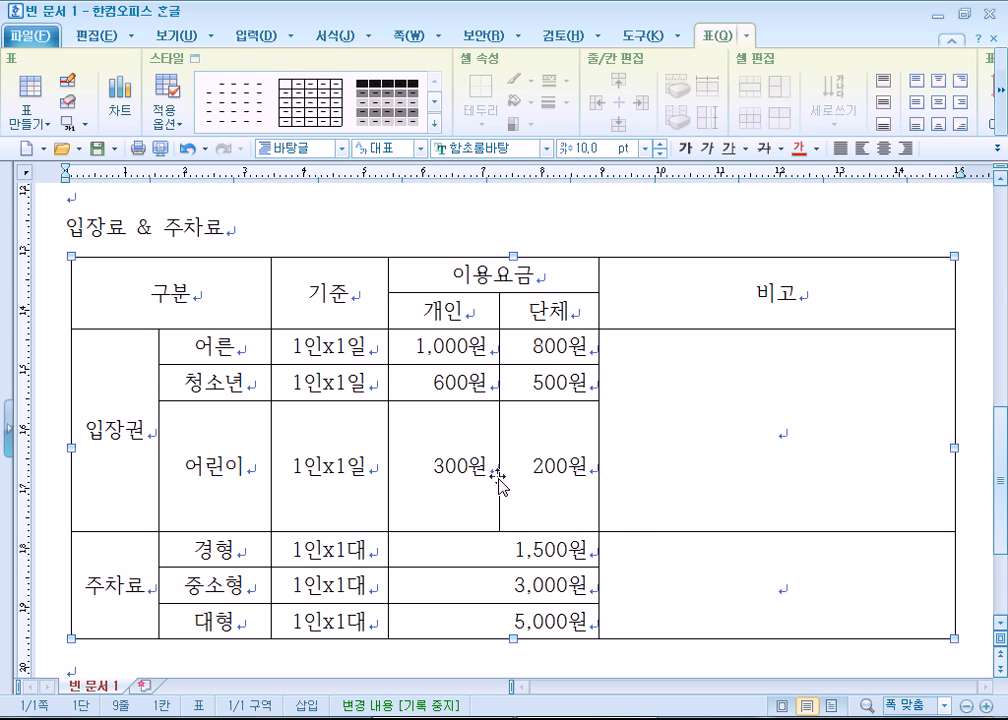
{"action": "mouse_move", "coordinate": [513, 632]}
{"action": "left_mouse_down"}
{"action": "mouse_move", "coordinate": [515, 640]}
{"action": "mouse_move", "coordinate": [538, 322]}
{"action": "mouse_move", "coordinate": [522, 482]}
{"action": "mouse_move", "coordinate": [513, 468]}
{"action": "mouse_move", "coordinate": [514, 608]}
{"action": "left_mouse_up"}
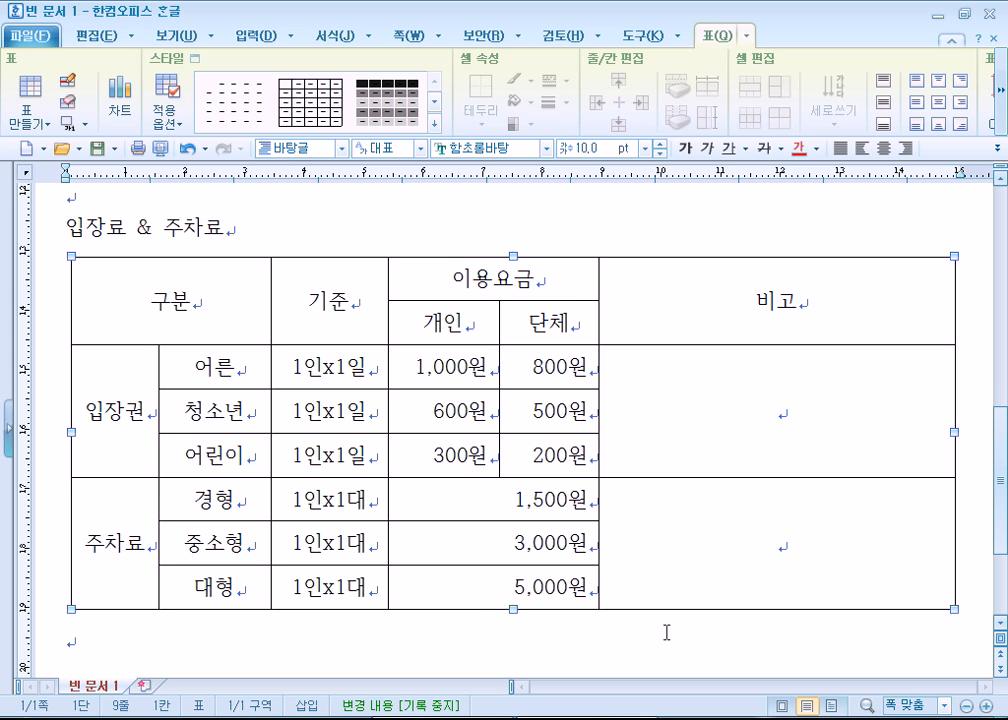
{"action": "left_click", "coordinate": [598, 241]}
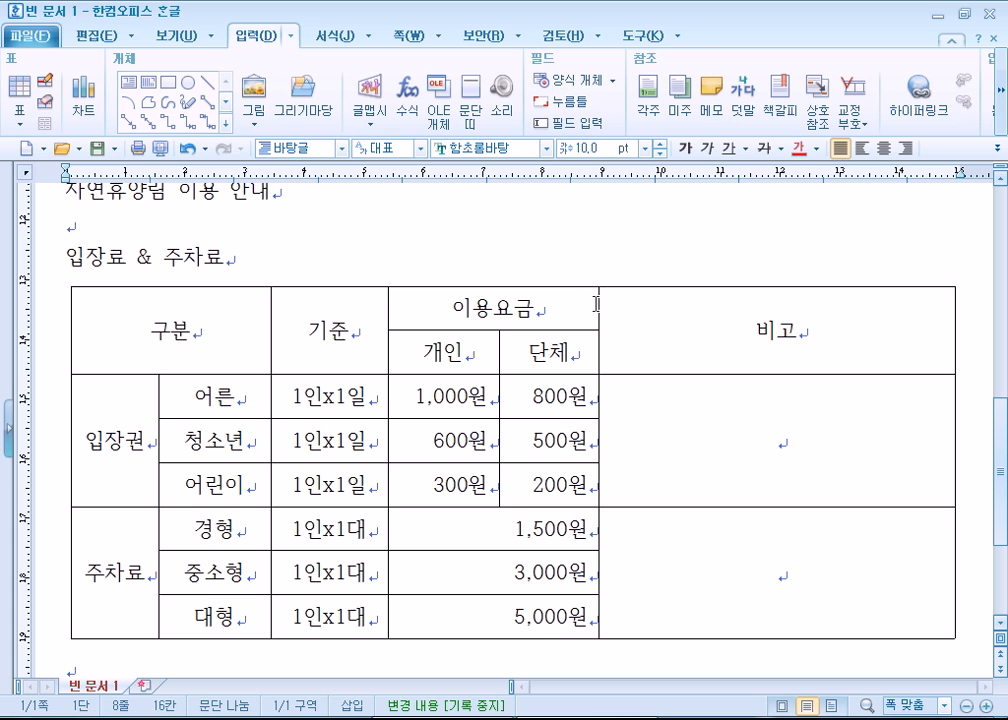